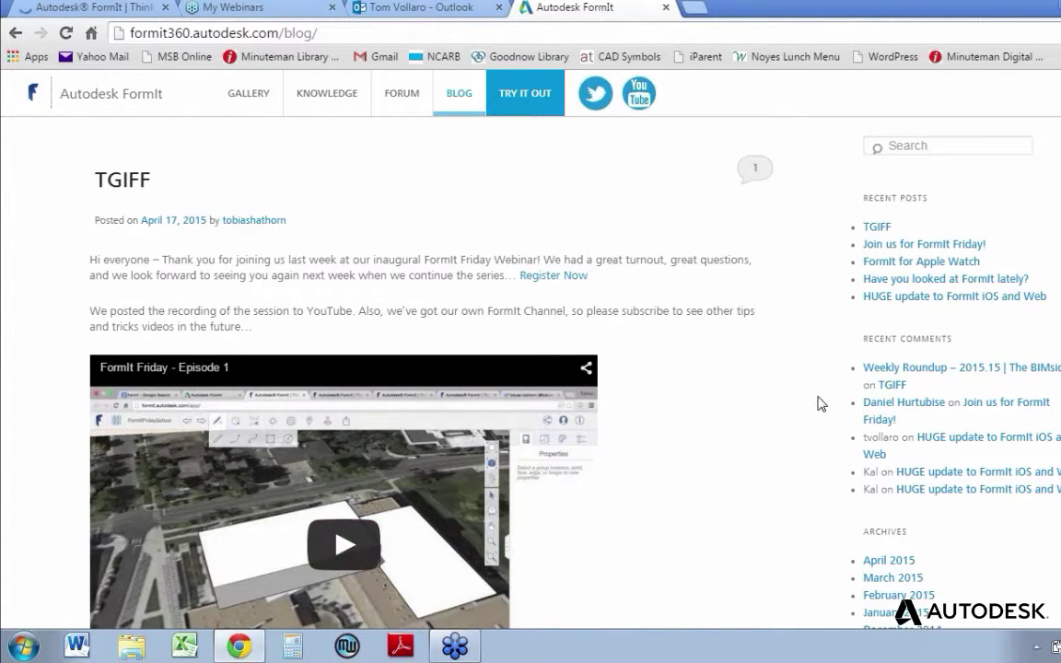
Review the TGIFF blog post, including the Episode 1 video, the 3D-printed model photo and the solar analysis image.
{"action": "scroll", "coordinate": [819, 402], "scroll_direction": "down", "scroll_amount": 1}
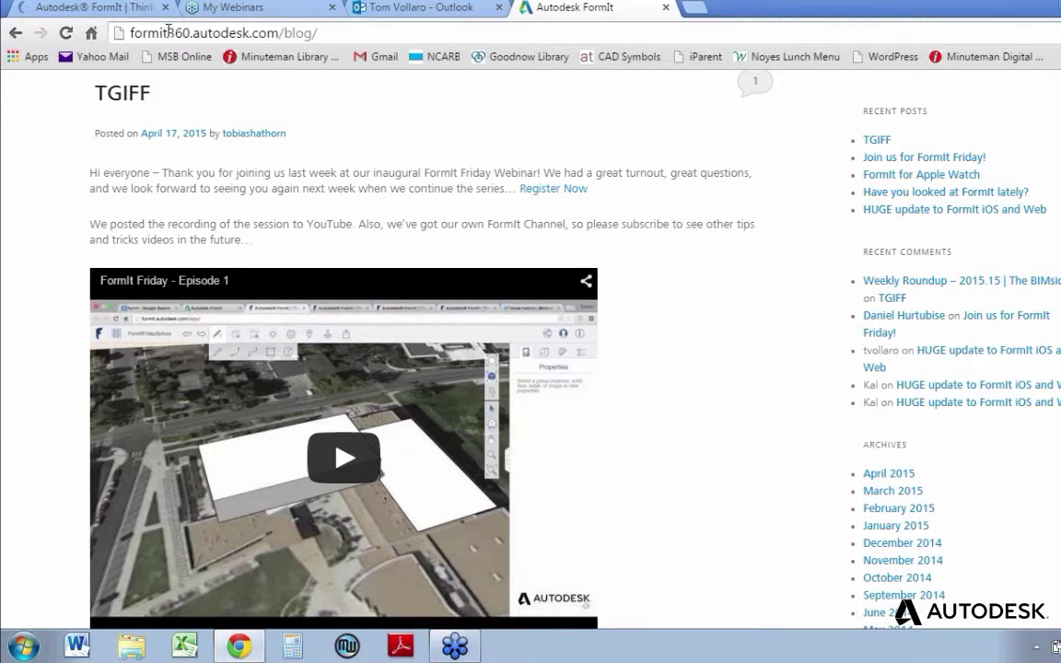
{"action": "scroll", "coordinate": [644, 350], "scroll_direction": "down", "scroll_amount": 1}
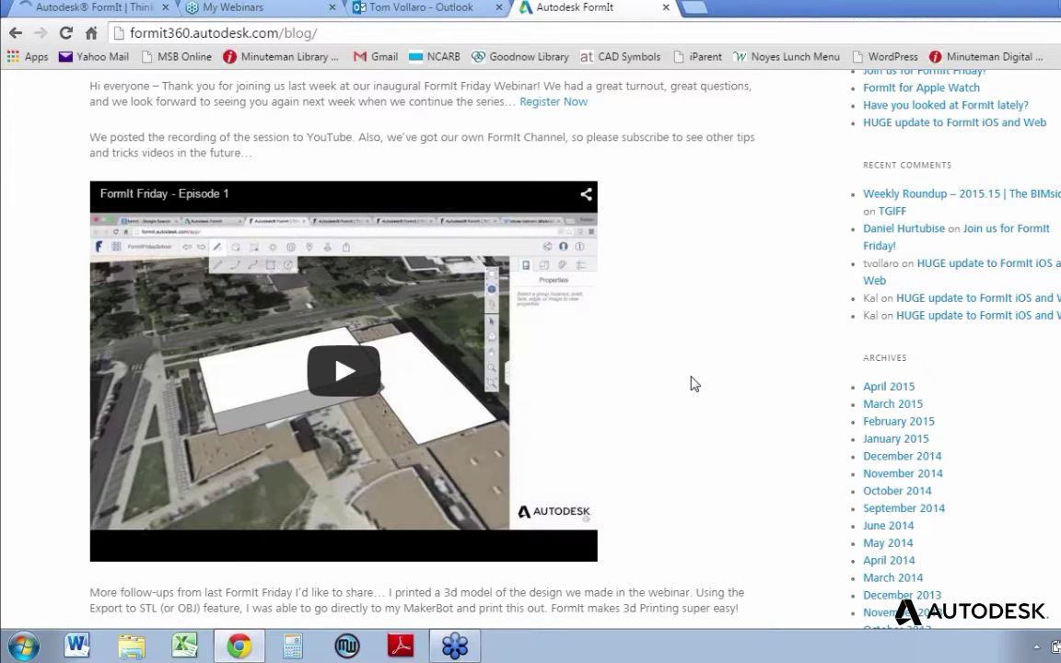
{"action": "scroll", "coordinate": [694, 383], "scroll_direction": "down", "scroll_amount": 1}
{"action": "scroll", "coordinate": [694, 383], "scroll_direction": "down", "scroll_amount": 2}
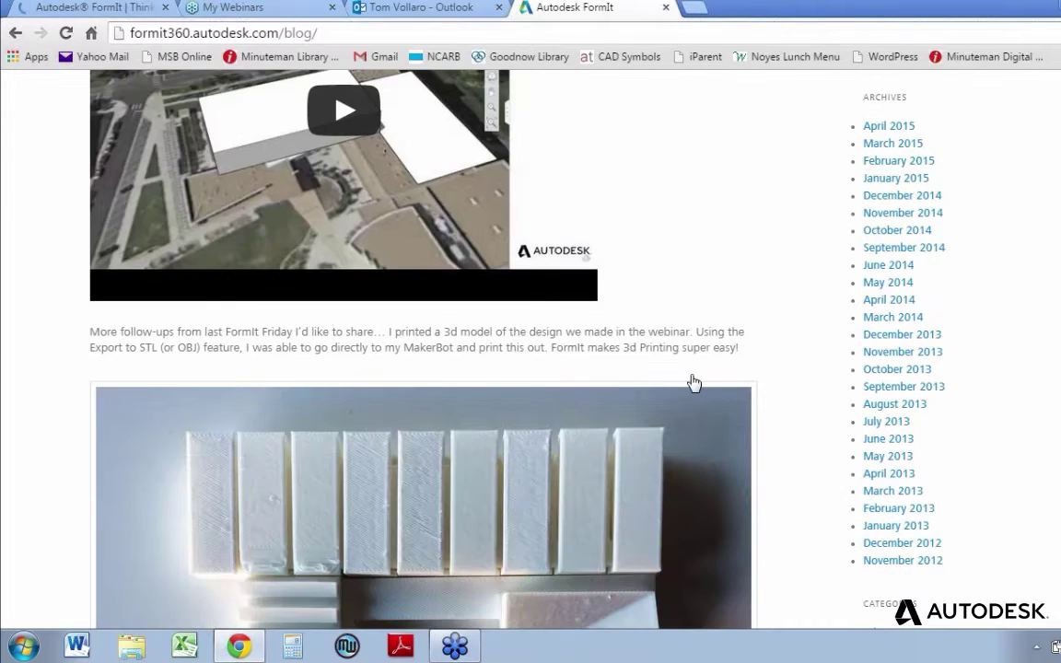
{"action": "scroll", "coordinate": [695, 384], "scroll_direction": "down", "scroll_amount": 3}
{"action": "scroll", "coordinate": [694, 383], "scroll_direction": "up", "scroll_amount": 3}
{"action": "scroll", "coordinate": [694, 383], "scroll_direction": "down", "scroll_amount": 3}
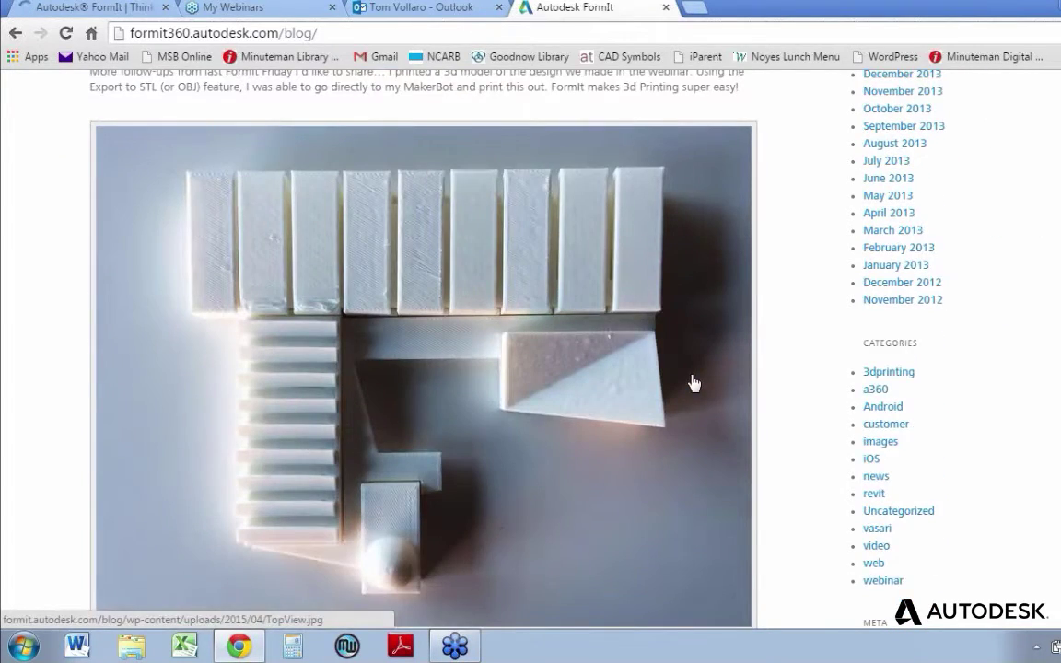
{"action": "scroll", "coordinate": [695, 383], "scroll_direction": "down", "scroll_amount": 3}
{"action": "scroll", "coordinate": [694, 383], "scroll_direction": "up", "scroll_amount": 3}
{"action": "scroll", "coordinate": [700, 371], "scroll_direction": "down", "scroll_amount": 2}
{"action": "scroll", "coordinate": [700, 371], "scroll_direction": "down", "scroll_amount": 1}
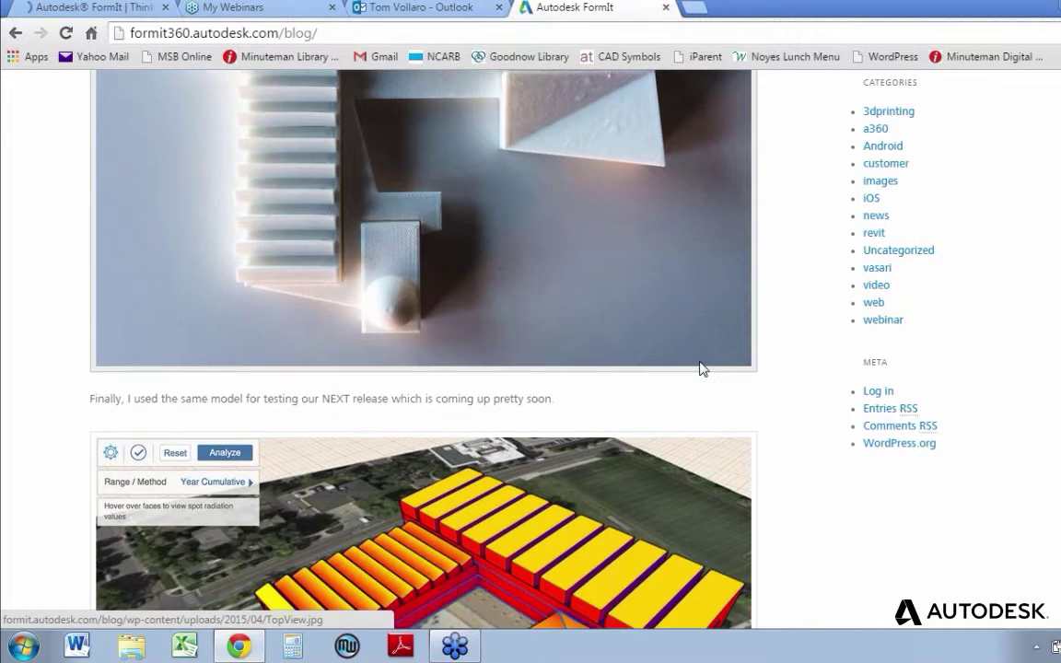
{"action": "scroll", "coordinate": [701, 370], "scroll_direction": "up", "scroll_amount": 1}
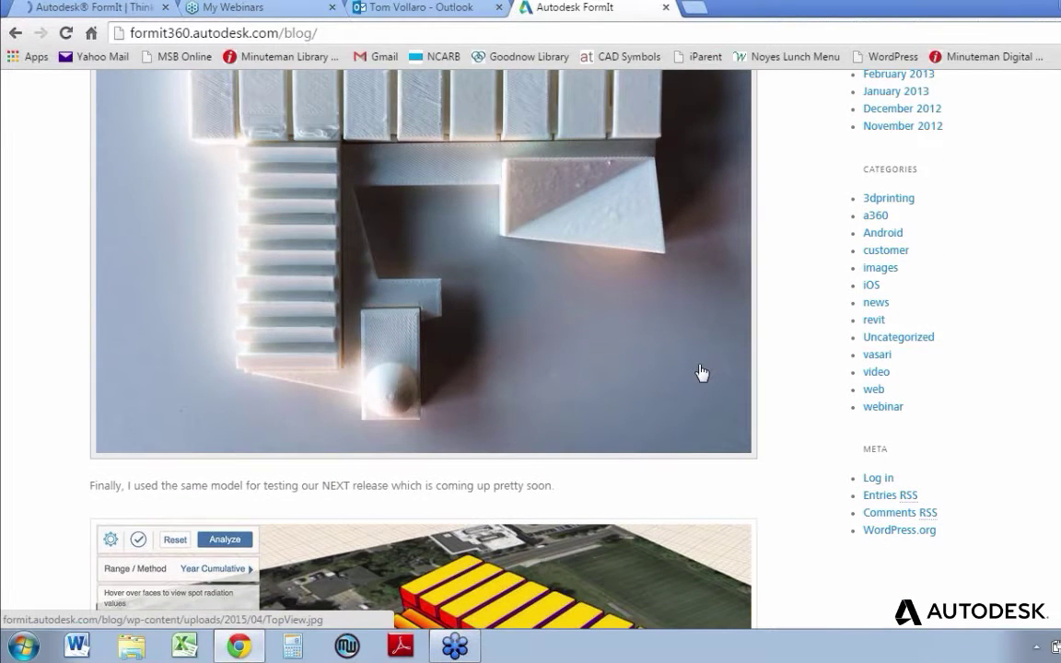
Find the FormIt for Apple Watch post on the blog, play its embedded video and pause it.
{"action": "scroll", "coordinate": [701, 372], "scroll_direction": "down", "scroll_amount": 7}
{"action": "scroll", "coordinate": [701, 370], "scroll_direction": "down", "scroll_amount": 8}
{"action": "scroll", "coordinate": [701, 368], "scroll_direction": "up", "scroll_amount": 1}
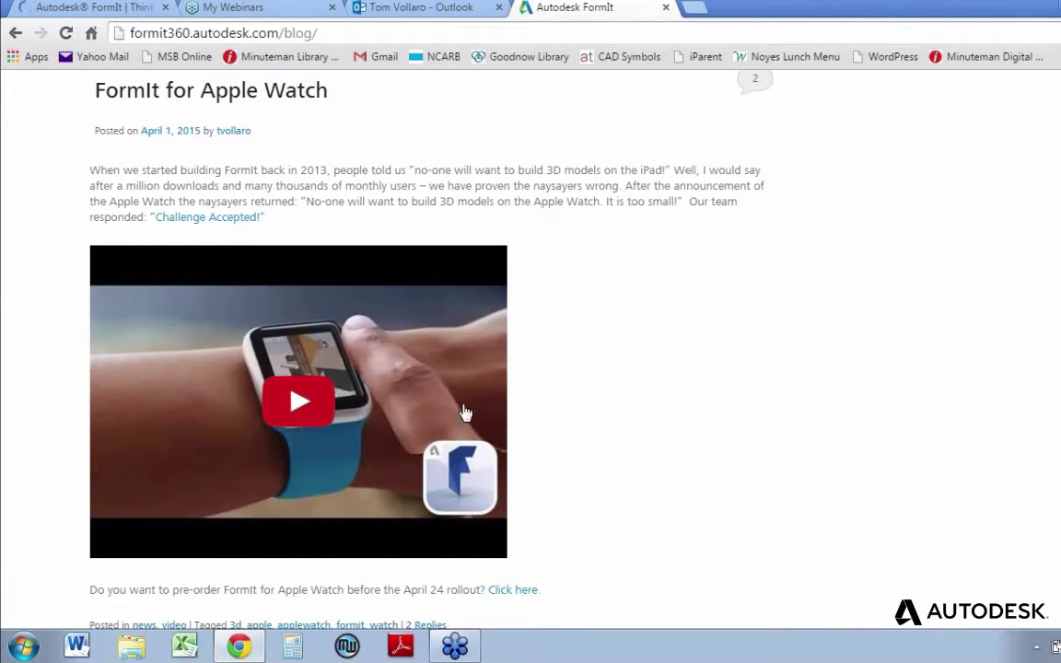
{"action": "left_click", "coordinate": [296, 401]}
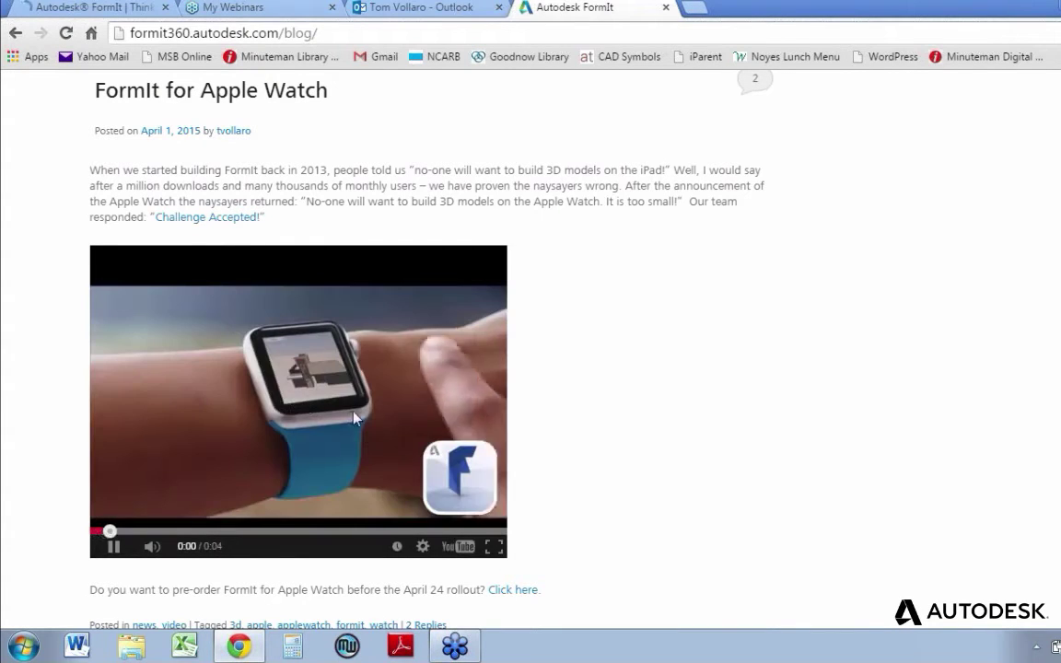
{"action": "left_click", "coordinate": [115, 549]}
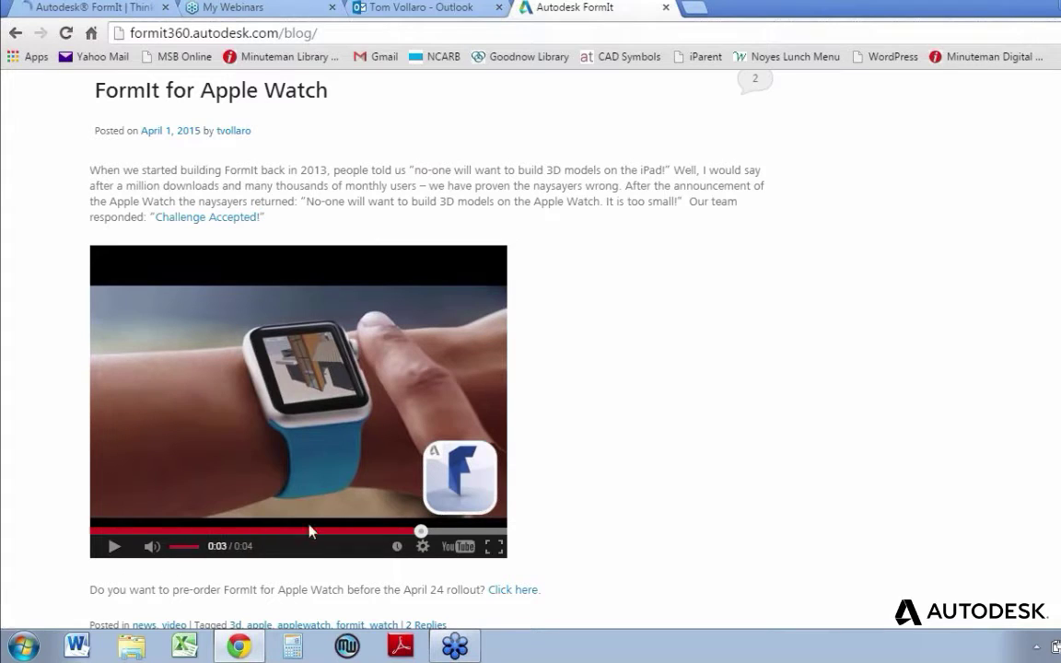
Go back up the blog from the Apple Watch post to the TGIFF post.
{"action": "scroll", "coordinate": [673, 398], "scroll_direction": "down", "scroll_amount": 1}
{"action": "scroll", "coordinate": [672, 398], "scroll_direction": "up", "scroll_amount": 1}
{"action": "scroll", "coordinate": [656, 405], "scroll_direction": "up", "scroll_amount": 2}
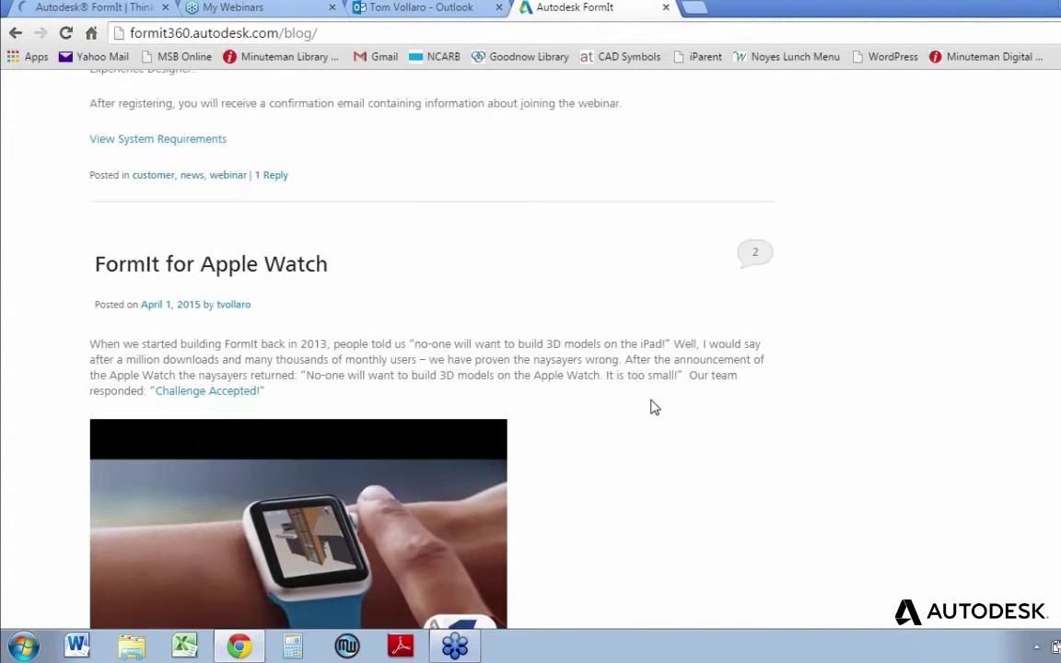
{"action": "scroll", "coordinate": [653, 407], "scroll_direction": "up", "scroll_amount": 5}
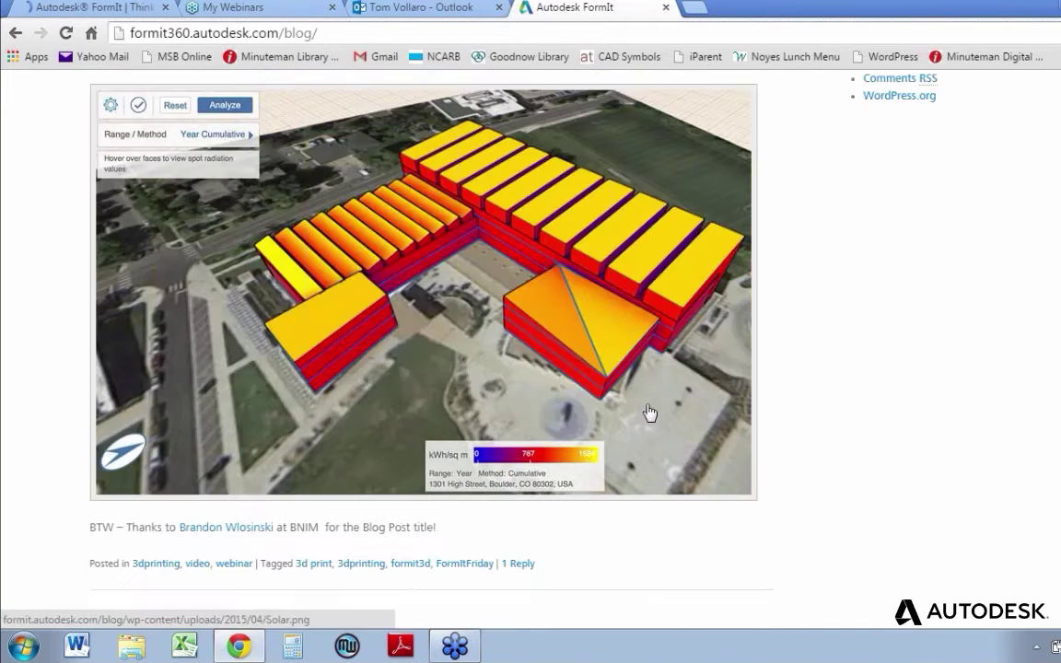
{"action": "scroll", "coordinate": [649, 412], "scroll_direction": "up", "scroll_amount": 12}
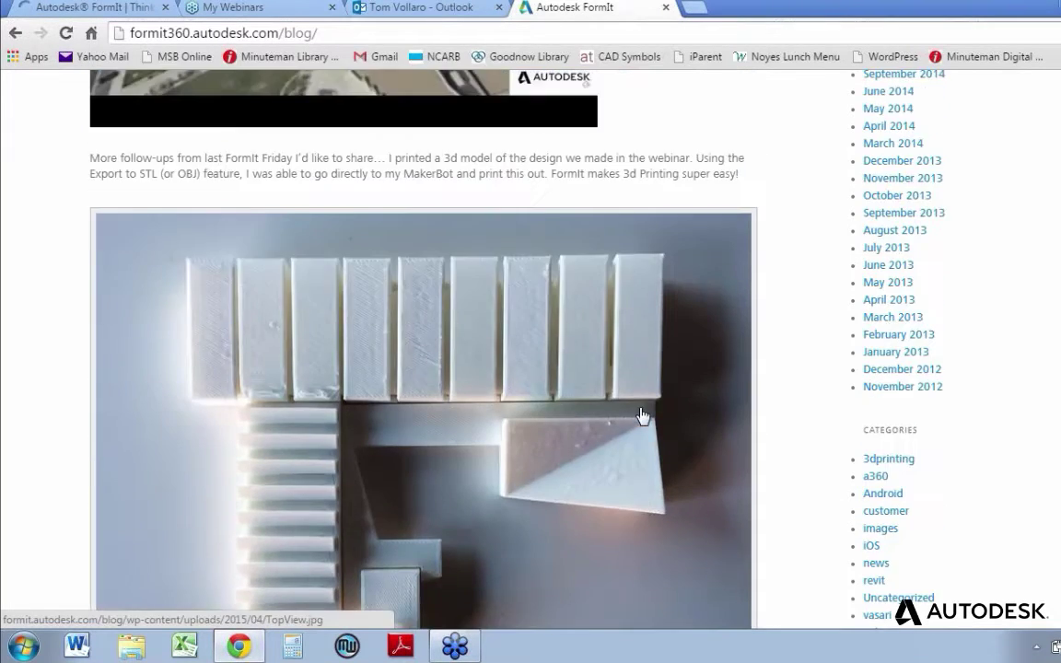
{"action": "scroll", "coordinate": [636, 414], "scroll_direction": "up", "scroll_amount": 4}
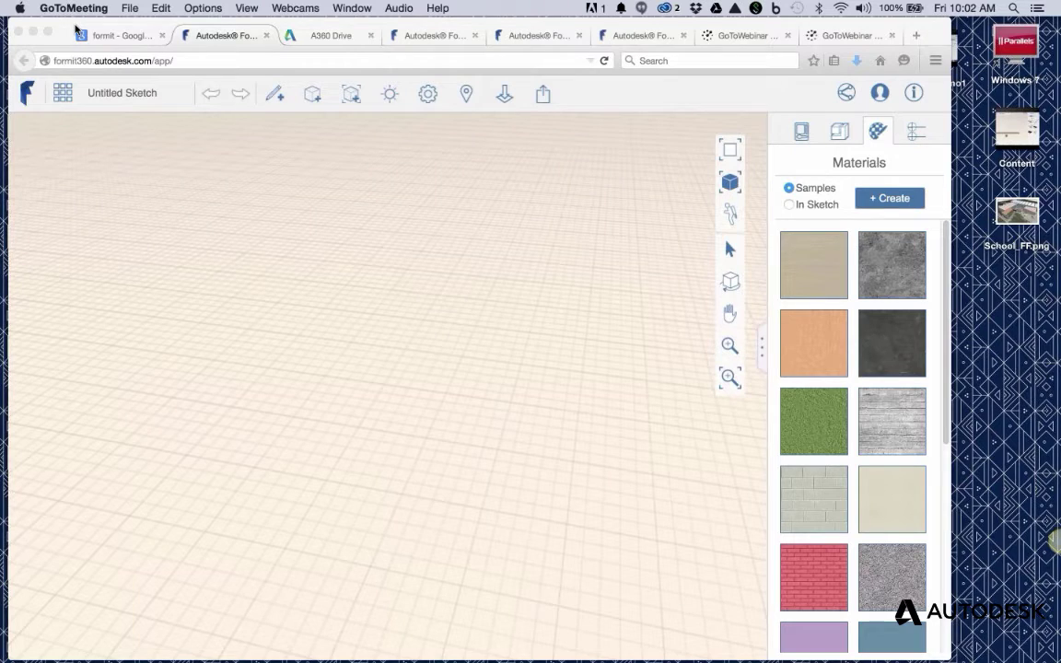
Check the Google search results for formit, then return to the empty FormIt web sketch.
{"action": "left_click", "coordinate": [448, 180]}
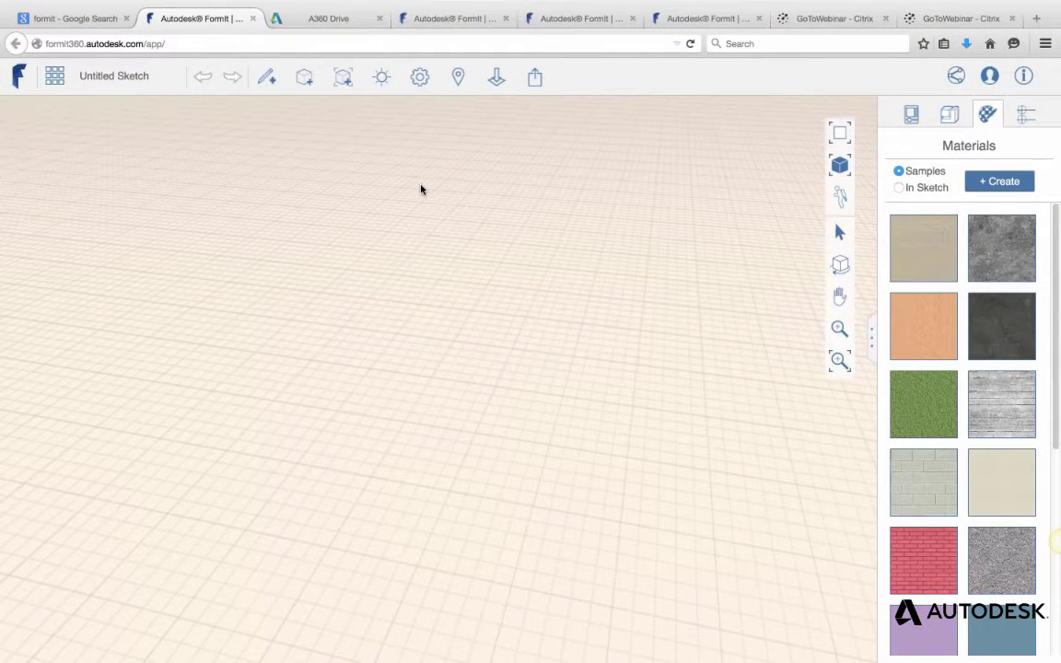
{"action": "left_click", "coordinate": [63, 20]}
{"action": "left_click", "coordinate": [158, 83]}
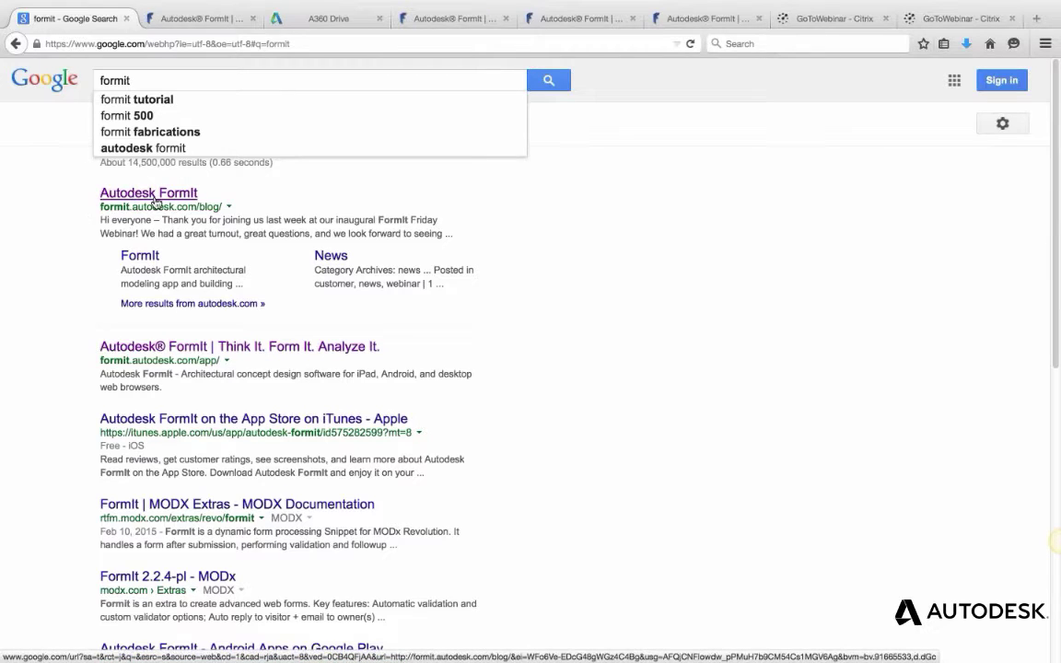
{"action": "left_click", "coordinate": [191, 19]}
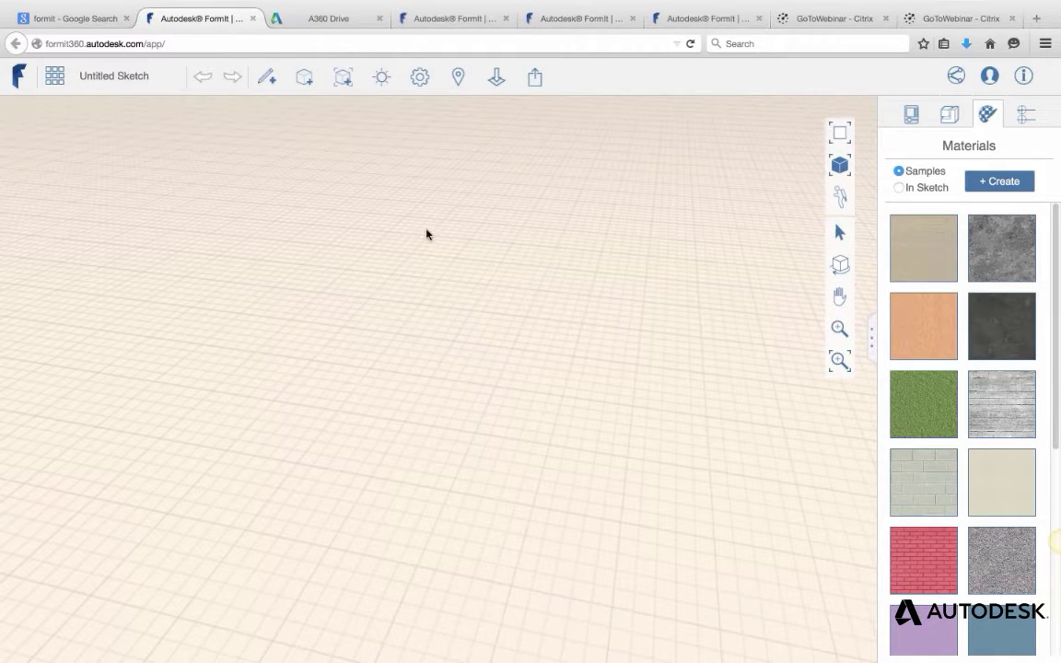
Start a 3D model import and browse to the _FormIT folder inside Box Sync.
{"action": "left_click", "coordinate": [496, 81]}
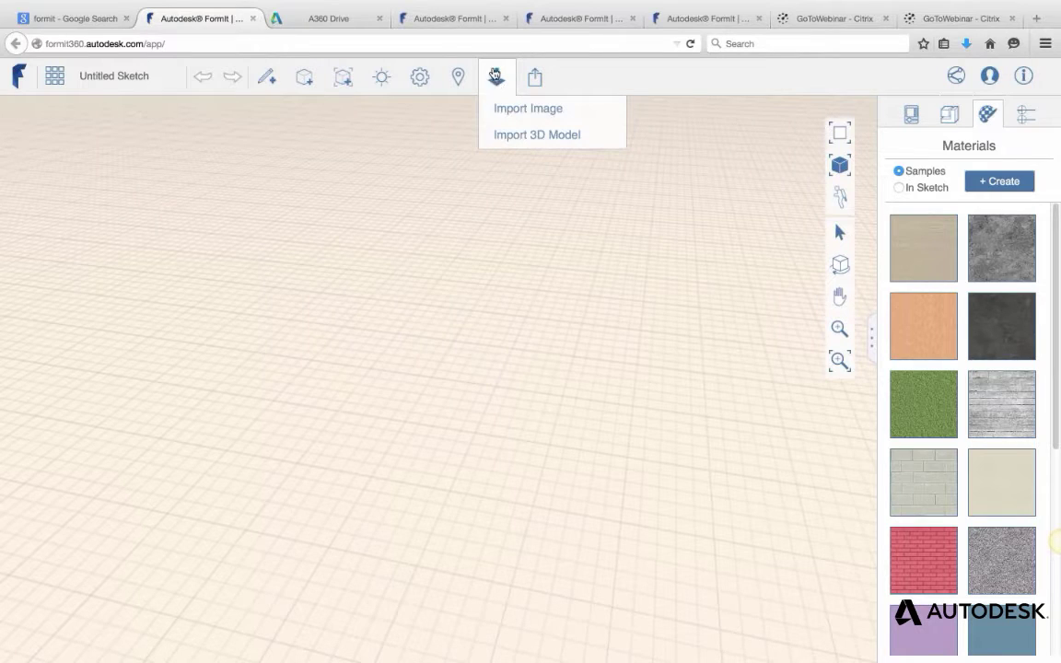
{"action": "left_click", "coordinate": [540, 138]}
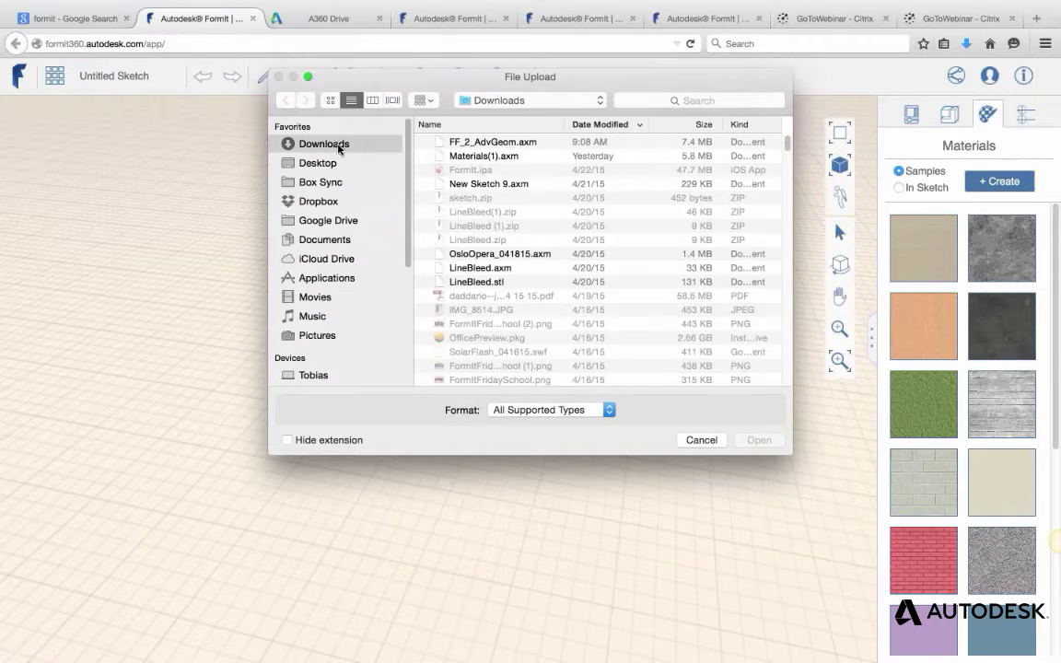
{"action": "left_click", "coordinate": [320, 164]}
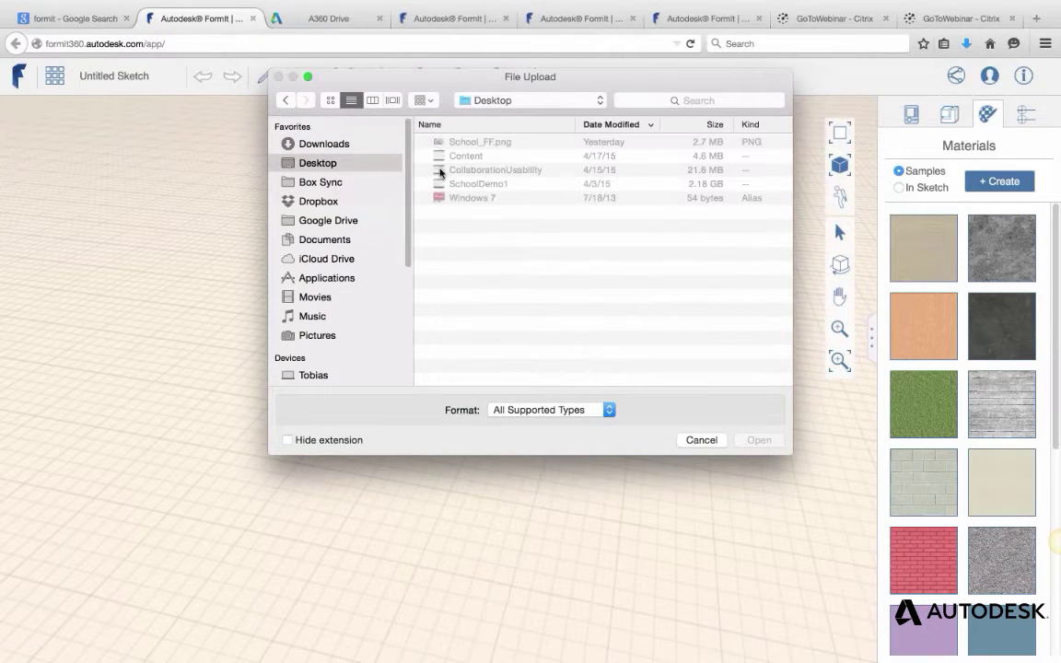
{"action": "left_click", "coordinate": [332, 148]}
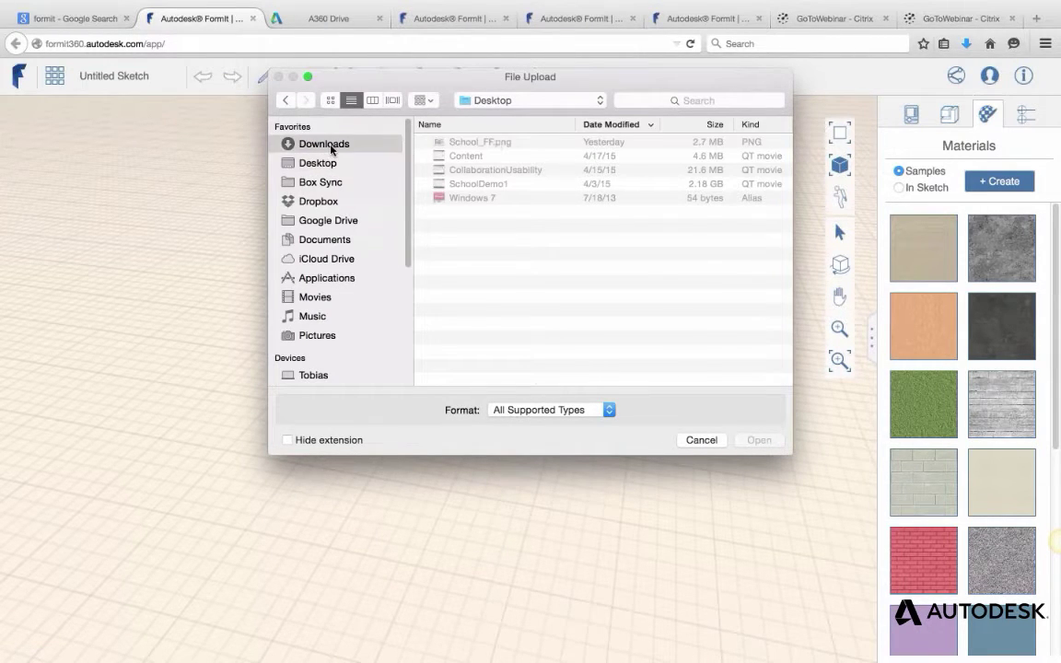
{"action": "left_click", "coordinate": [324, 187]}
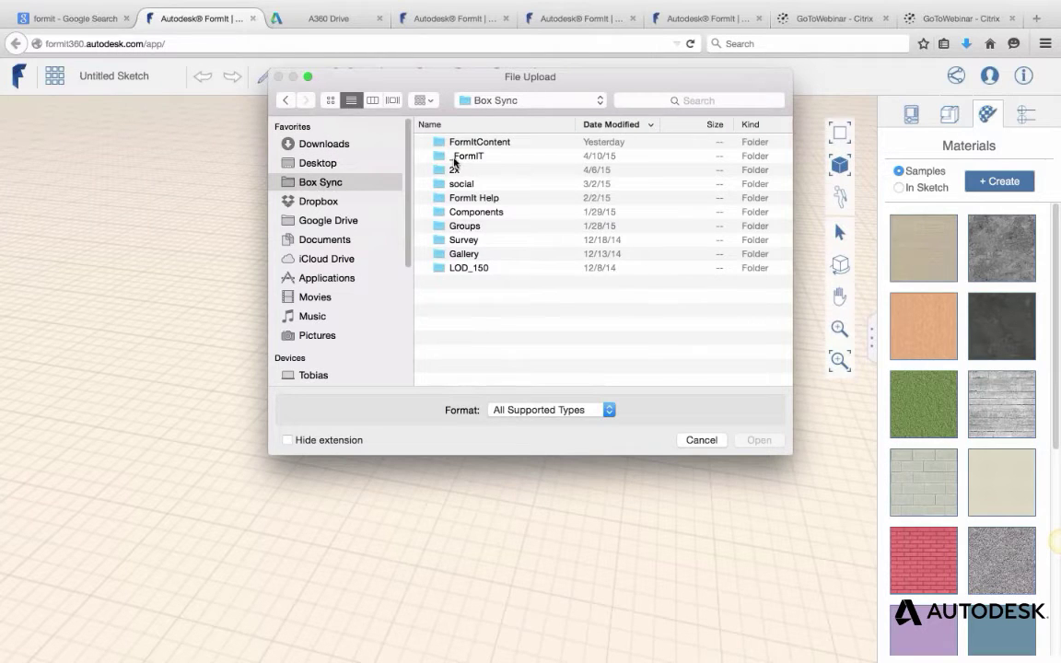
{"action": "left_click", "coordinate": [466, 157]}
{"action": "double_click", "coordinate": [466, 158]}
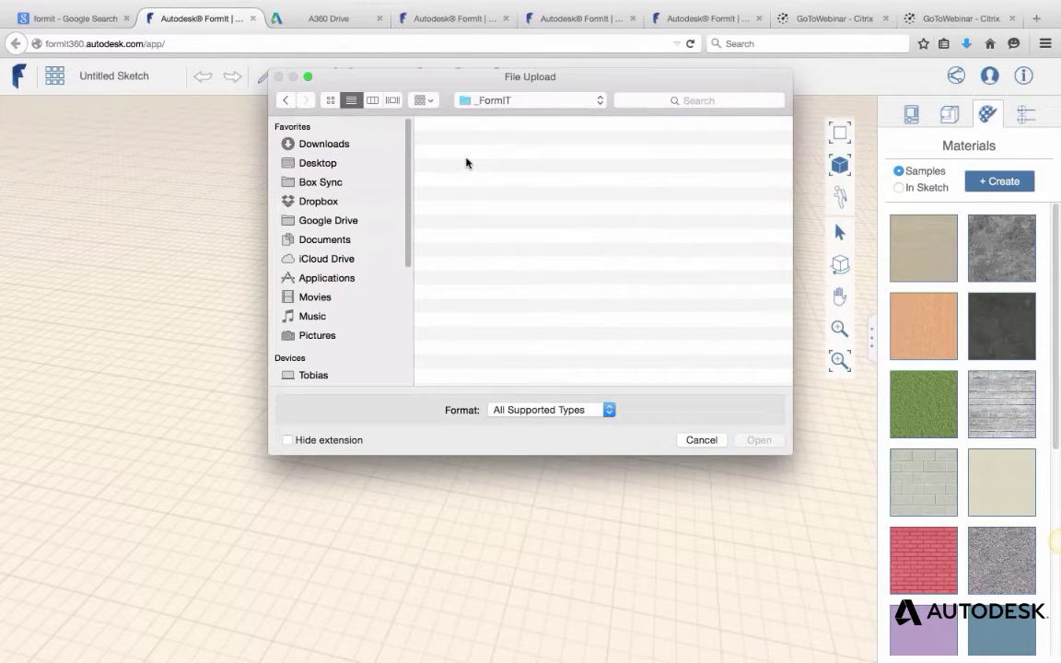
Import FormItFridaySchool.axm from the 2015_04_10 folder under Presentations - External, FormIt Friday Webinars, Episode 1.
{"action": "double_click", "coordinate": [485, 141]}
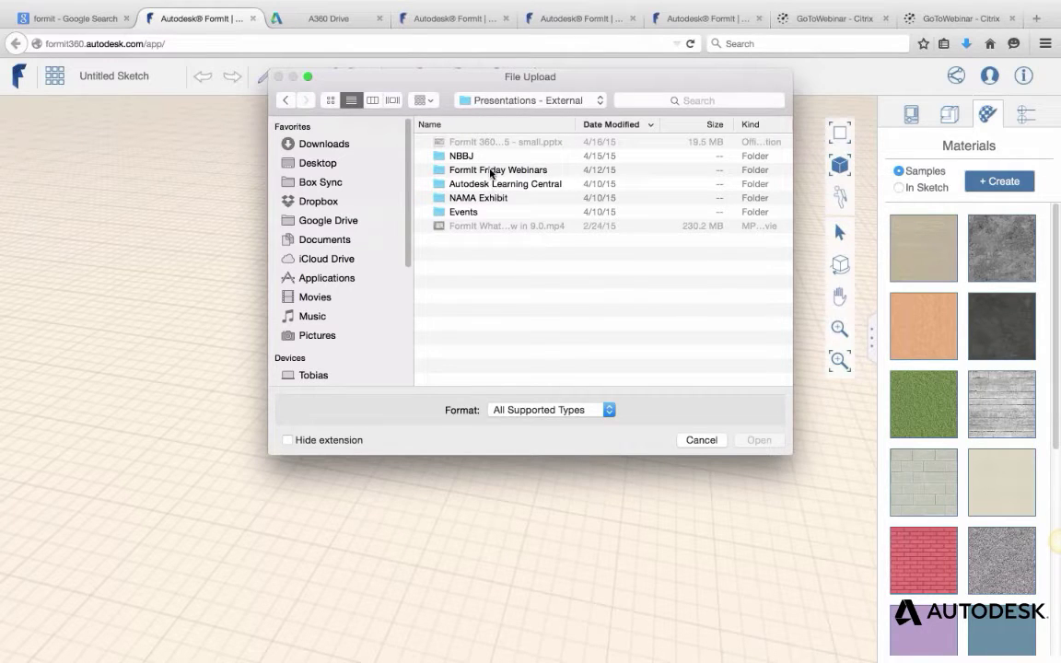
{"action": "double_click", "coordinate": [493, 171]}
{"action": "left_click", "coordinate": [455, 159]}
{"action": "double_click", "coordinate": [455, 159]}
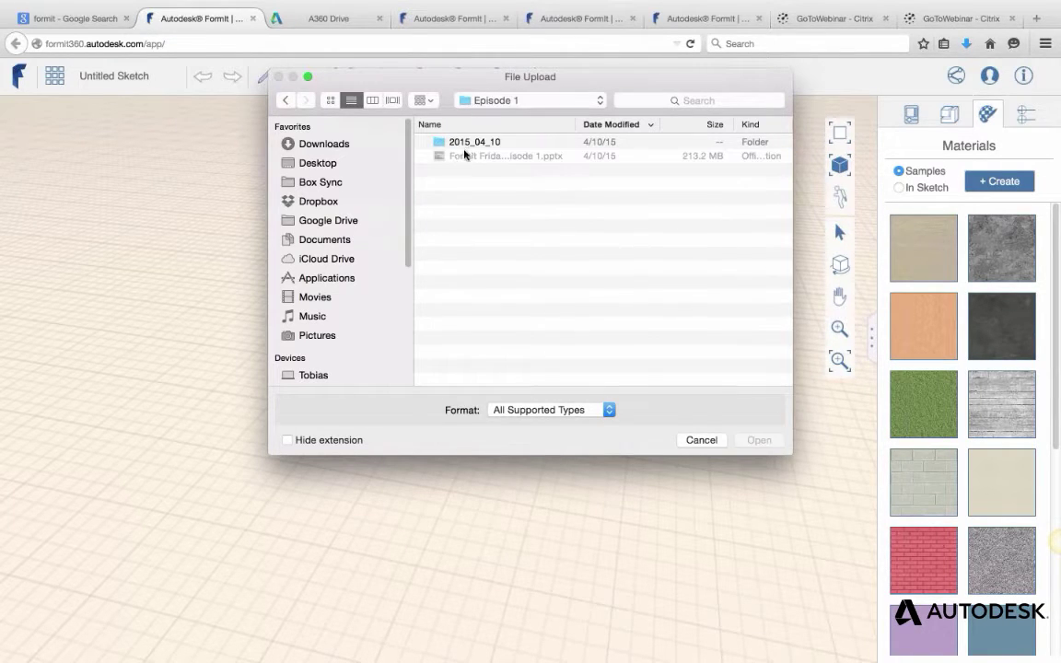
{"action": "left_click", "coordinate": [458, 142]}
{"action": "double_click", "coordinate": [458, 142]}
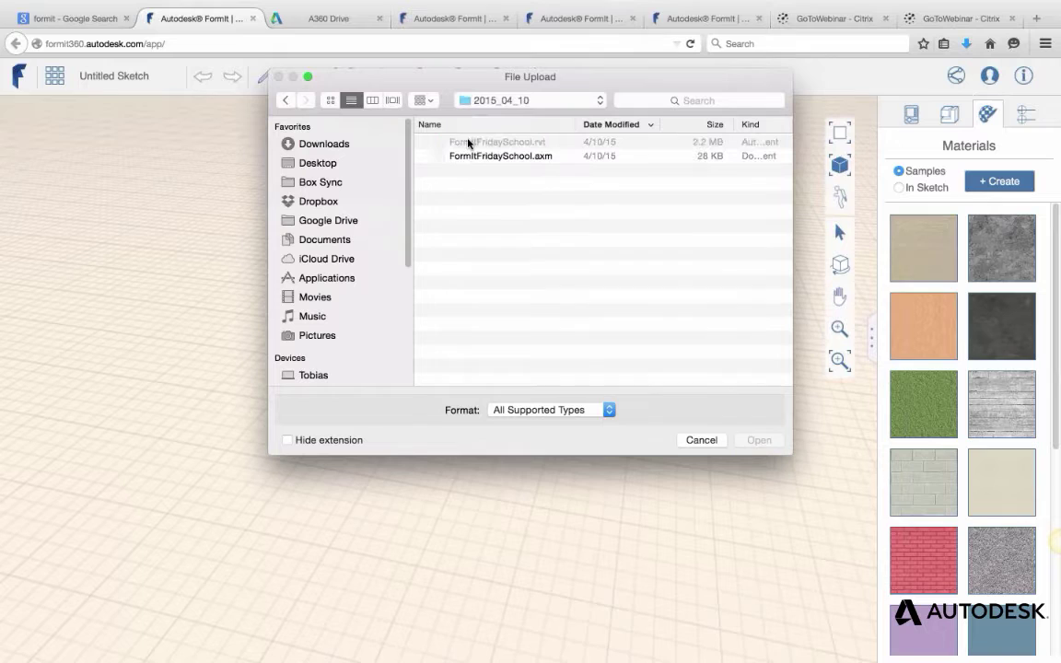
{"action": "left_click", "coordinate": [520, 157]}
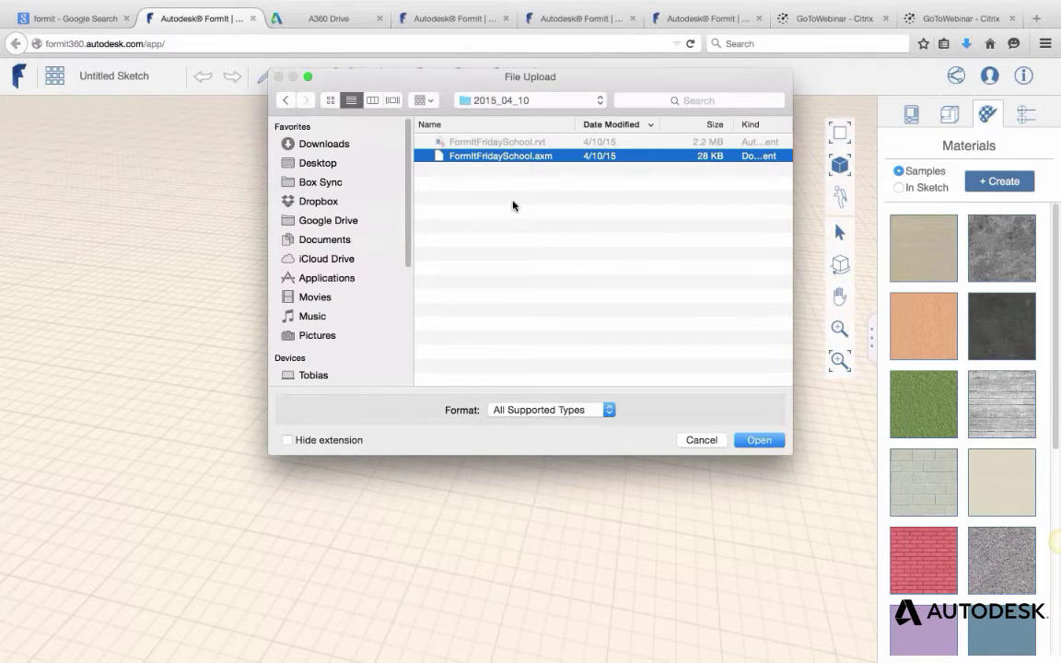
{"action": "left_click", "coordinate": [756, 441]}
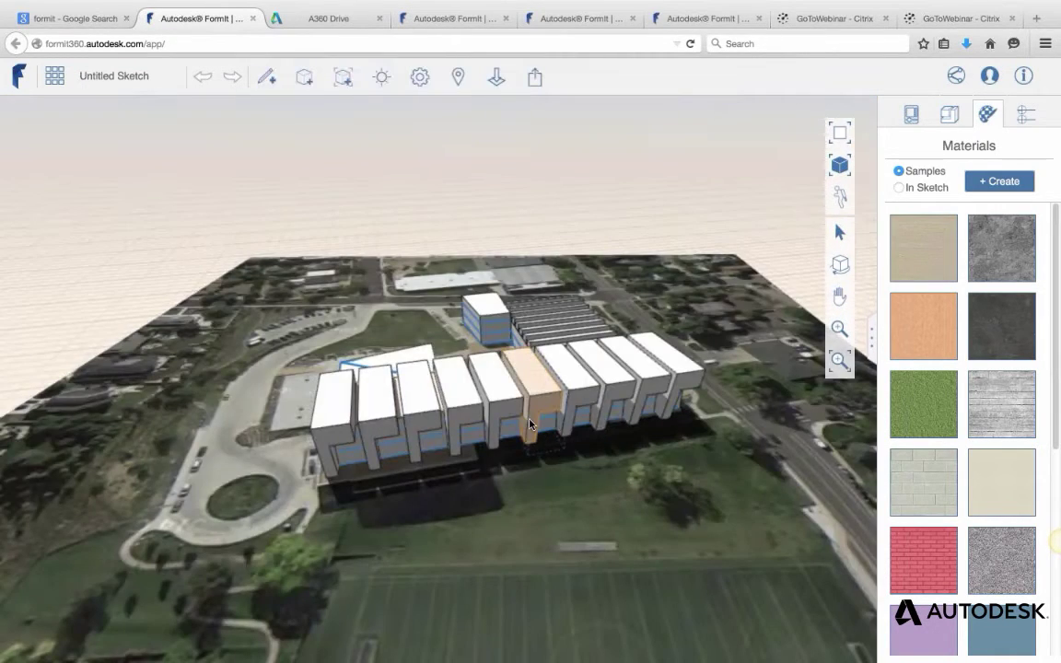
Inspect the imported school model from several sides, briefly entering and leaving group editing on a bar of the tapered wing.
{"action": "scroll", "coordinate": [539, 436], "scroll_direction": "down", "scroll_amount": 1}
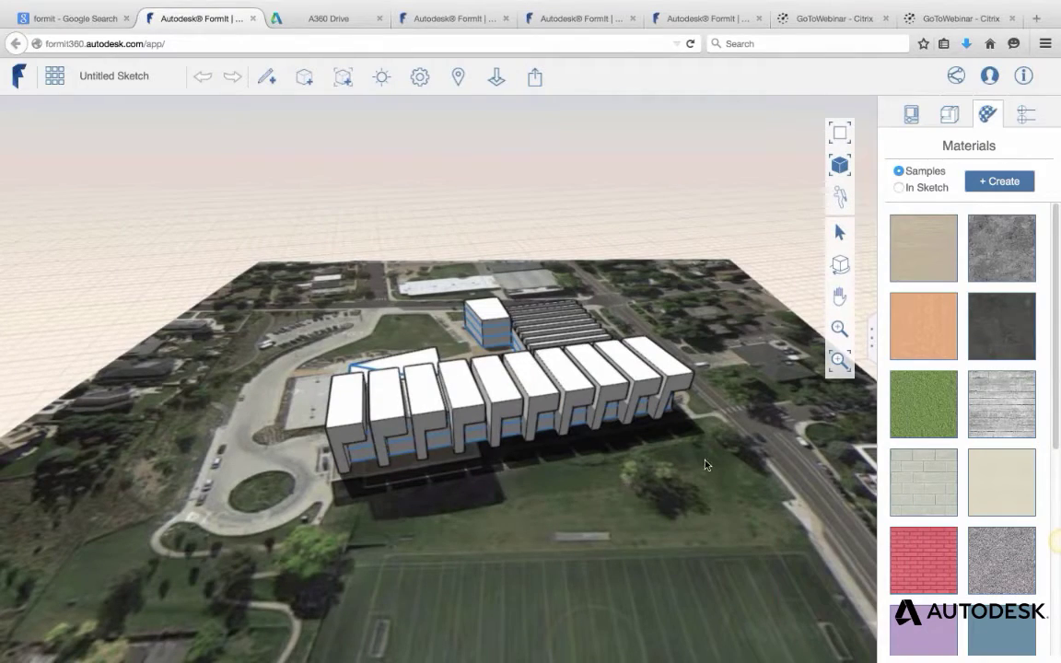
{"action": "middle_click_drag", "start_coordinate": [716, 455], "coordinate": [608, 427]}
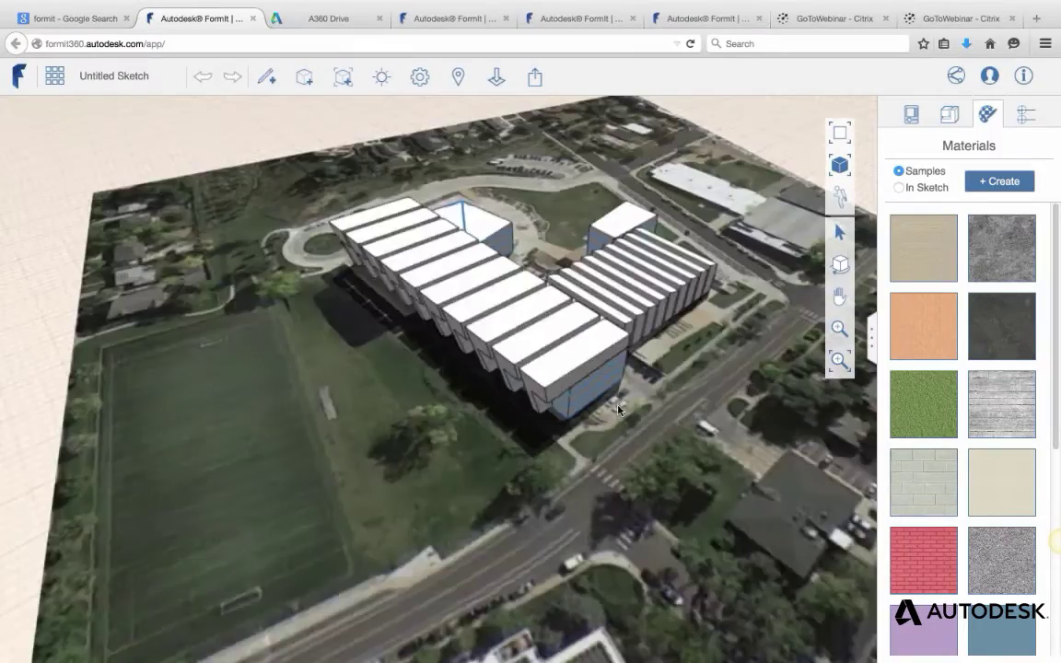
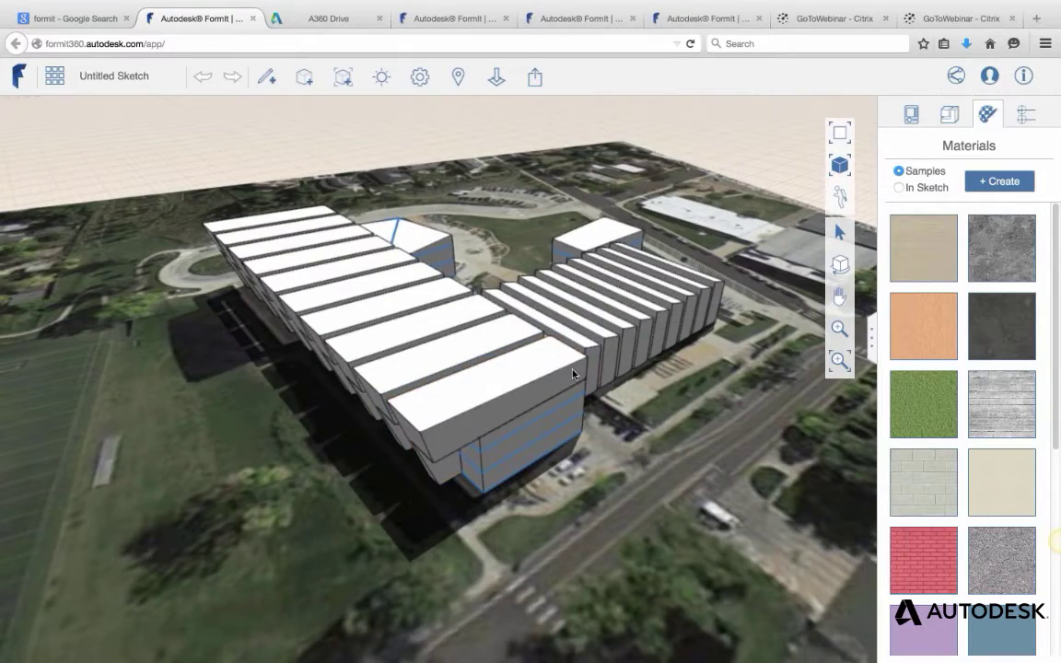
{"action": "right_click_drag", "start_coordinate": [572, 369], "coordinate": [481, 365]}
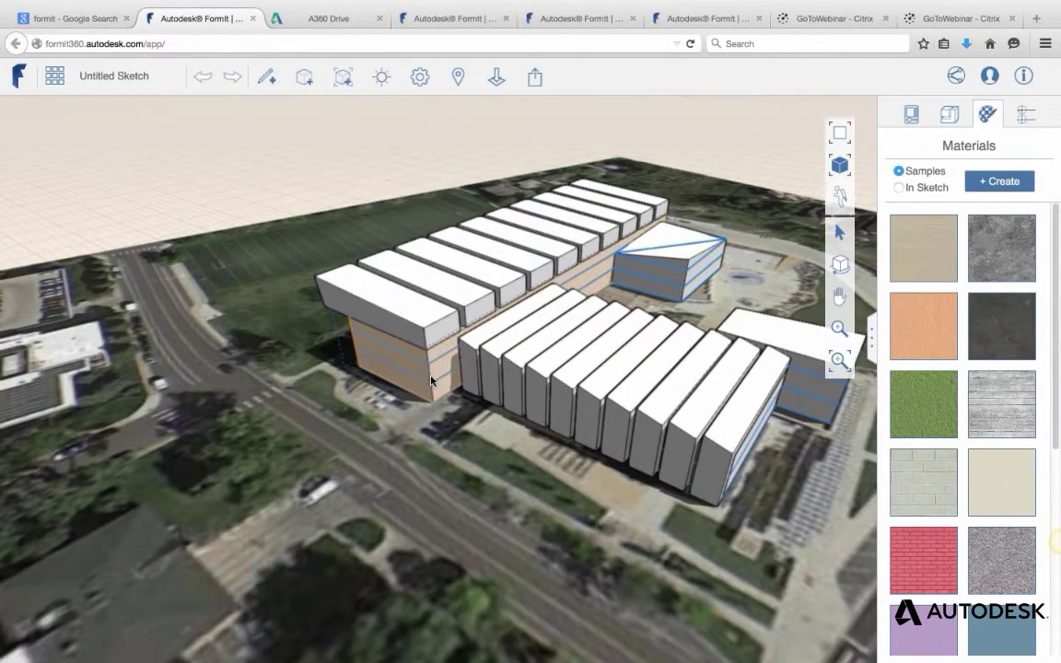
{"action": "scroll", "coordinate": [732, 430], "scroll_direction": "up", "scroll_amount": 5}
{"action": "double_click", "coordinate": [729, 429]}
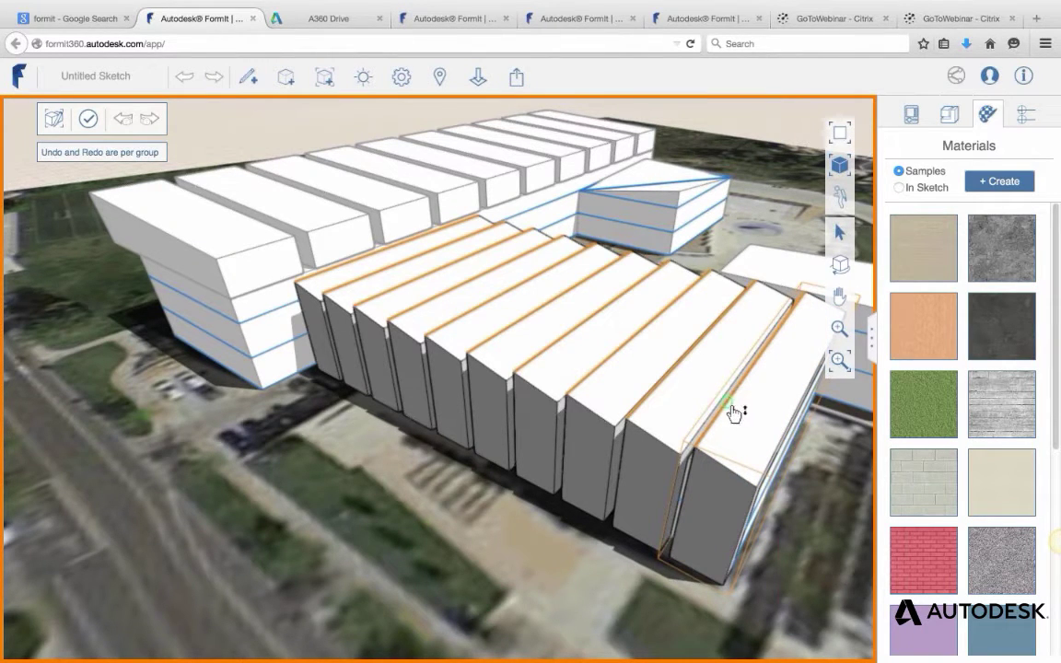
{"action": "mouse_move", "coordinate": [734, 404]}
{"action": "left_mouse_down"}
{"action": "mouse_move", "coordinate": [745, 370]}
{"action": "mouse_move", "coordinate": [726, 408]}
{"action": "left_mouse_up"}
{"action": "left_click", "coordinate": [286, 407]}
{"action": "right_click_drag", "start_coordinate": [286, 407], "coordinate": [424, 530]}
{"action": "double_click", "coordinate": [484, 534]}
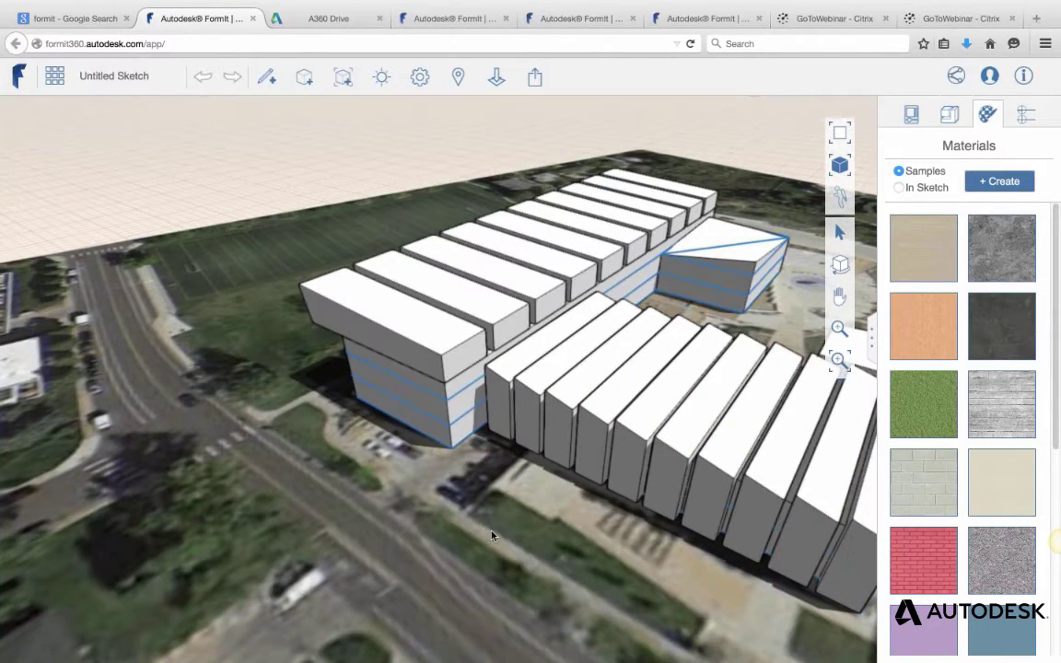
{"action": "middle_click_drag", "start_coordinate": [296, 431], "coordinate": [576, 402]}
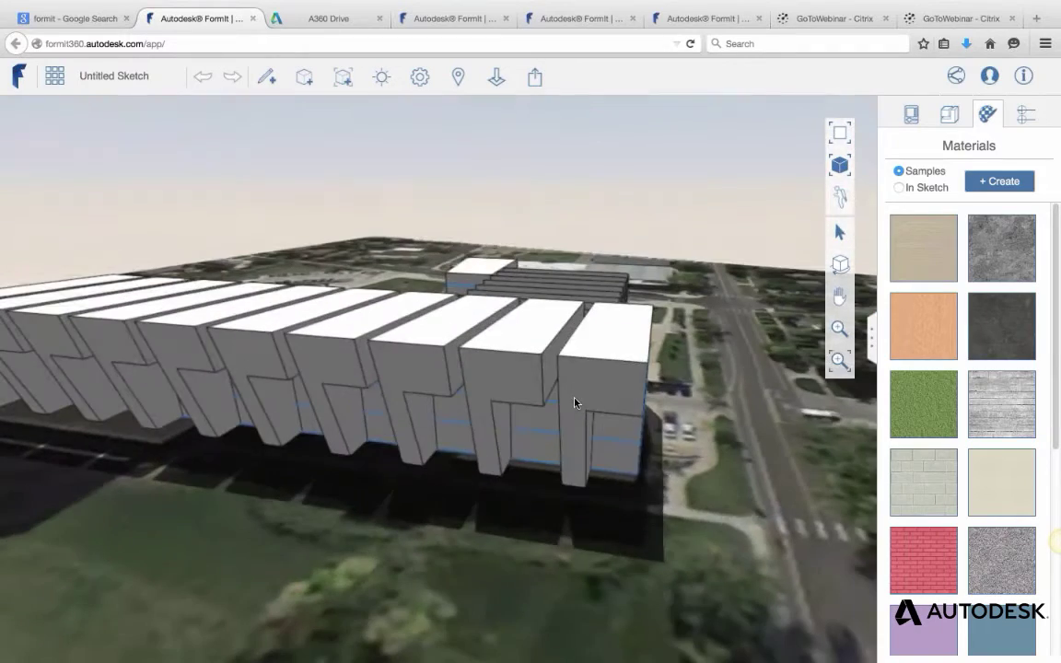
{"action": "right_click_drag", "start_coordinate": [567, 408], "coordinate": [627, 383]}
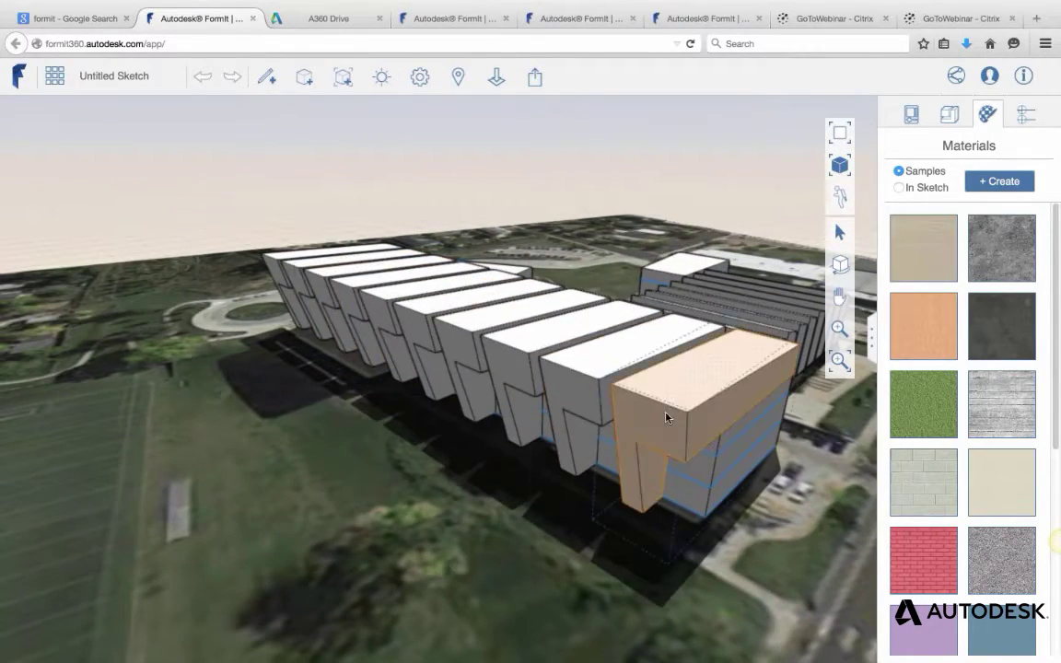
Open the end bar of the tapered wing for group editing.
{"action": "right_click_drag", "start_coordinate": [735, 468], "coordinate": [586, 440]}
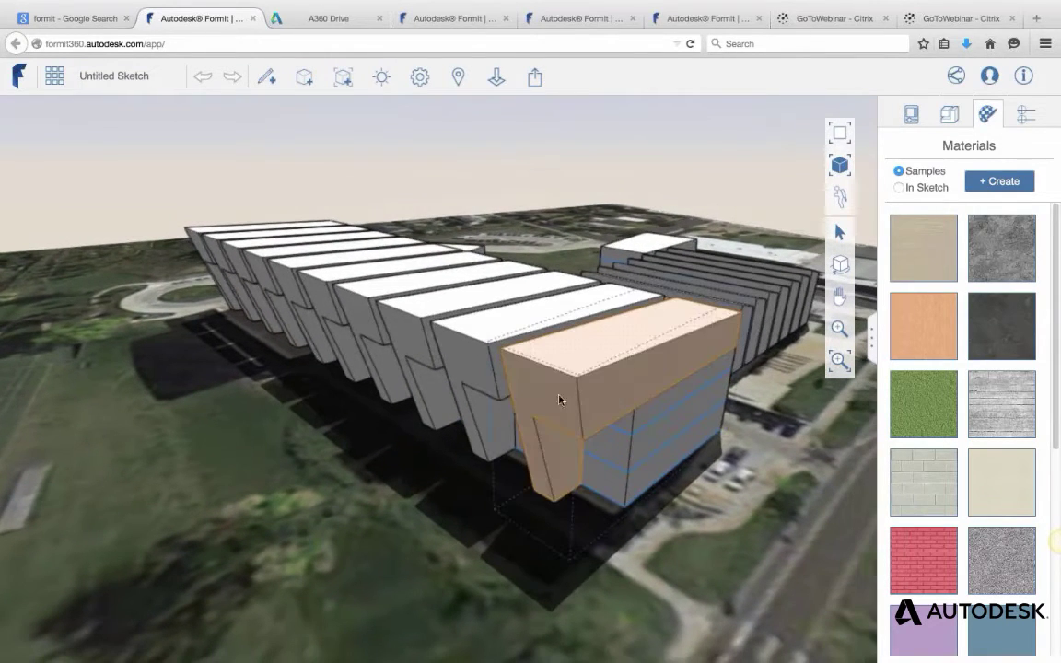
{"action": "middle_click_drag", "start_coordinate": [631, 407], "coordinate": [544, 404]}
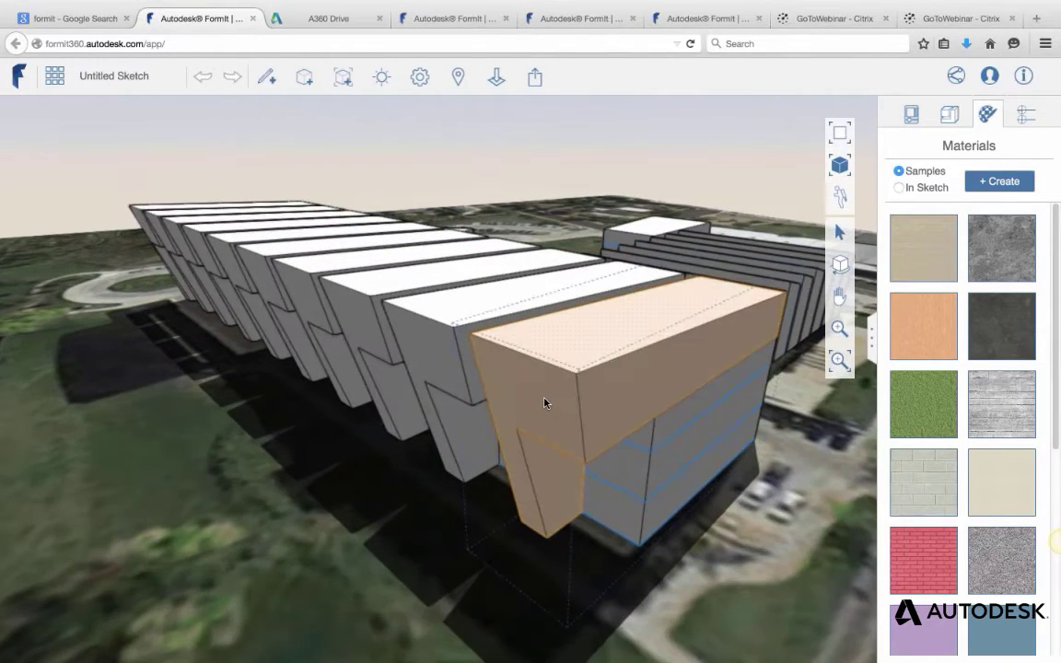
{"action": "double_click", "coordinate": [558, 402]}
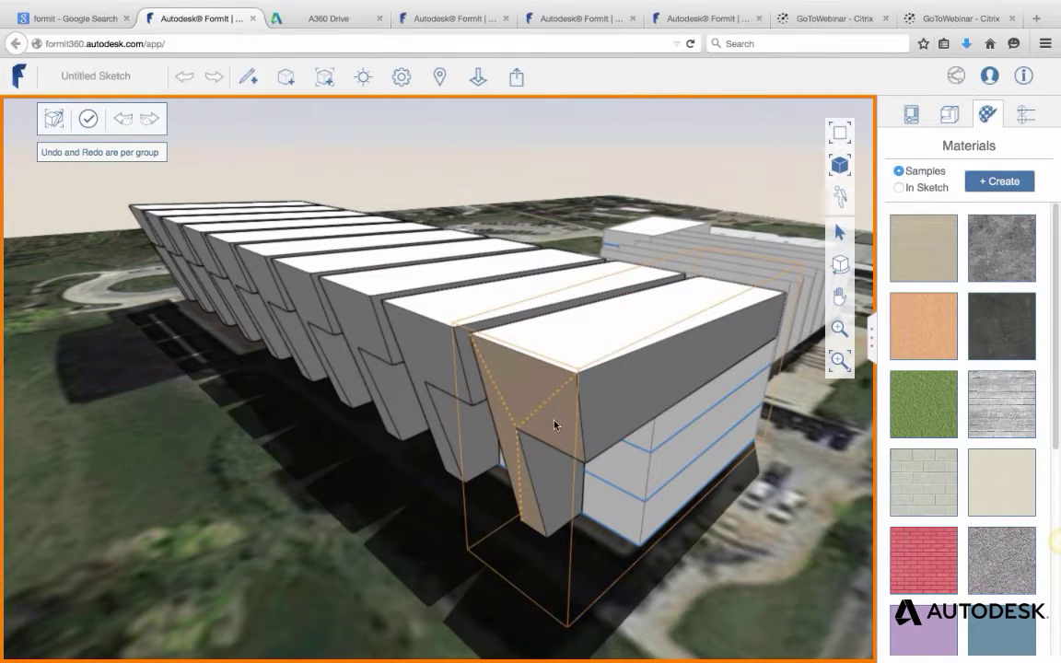
Unsmooth the folded end face of the bar so its dashed internal edges become solid.
{"action": "middle_click_drag", "start_coordinate": [516, 402], "coordinate": [567, 405]}
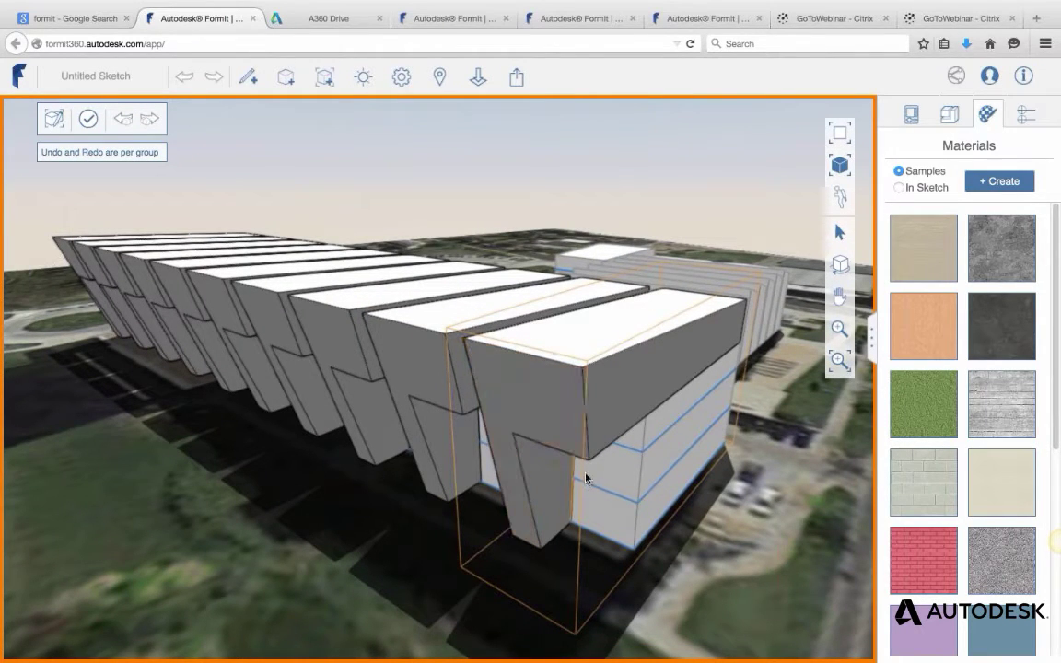
{"action": "scroll", "coordinate": [550, 432], "scroll_direction": "up", "scroll_amount": 2}
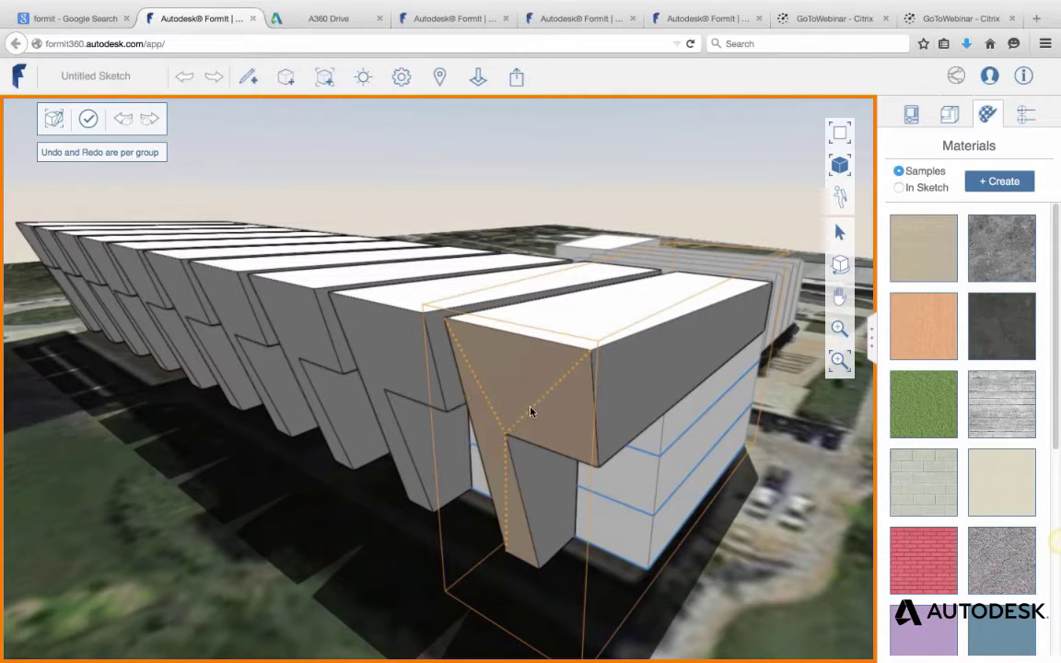
{"action": "mouse_move", "coordinate": [543, 405]}
{"action": "middle_mouse_down"}
{"action": "mouse_move", "coordinate": [494, 400]}
{"action": "mouse_move", "coordinate": [539, 414]}
{"action": "middle_mouse_up"}
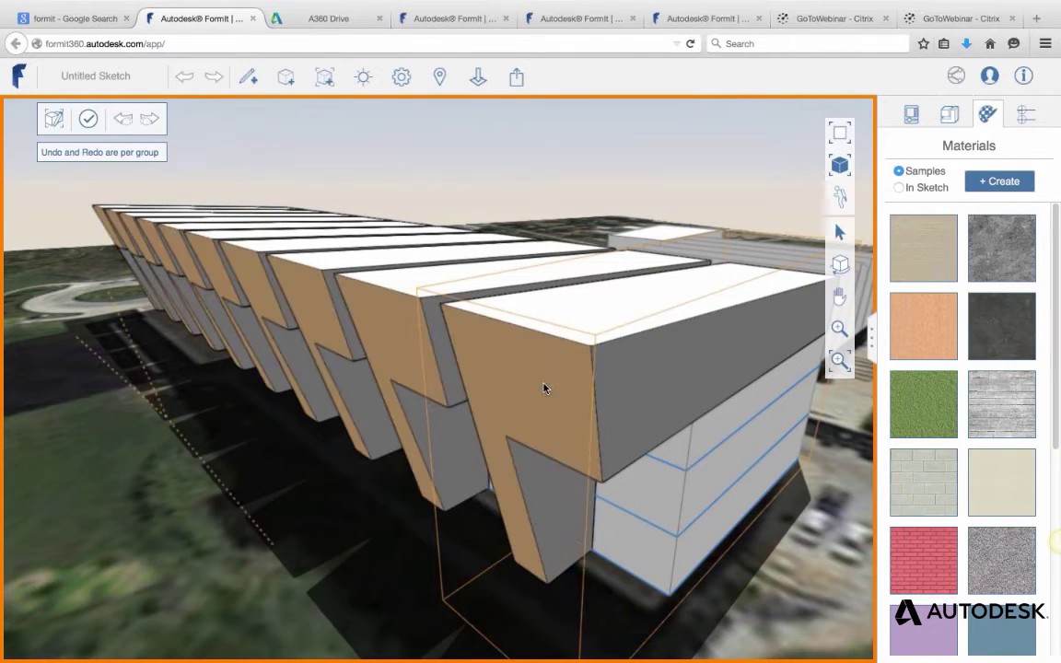
{"action": "right_click", "coordinate": [543, 389]}
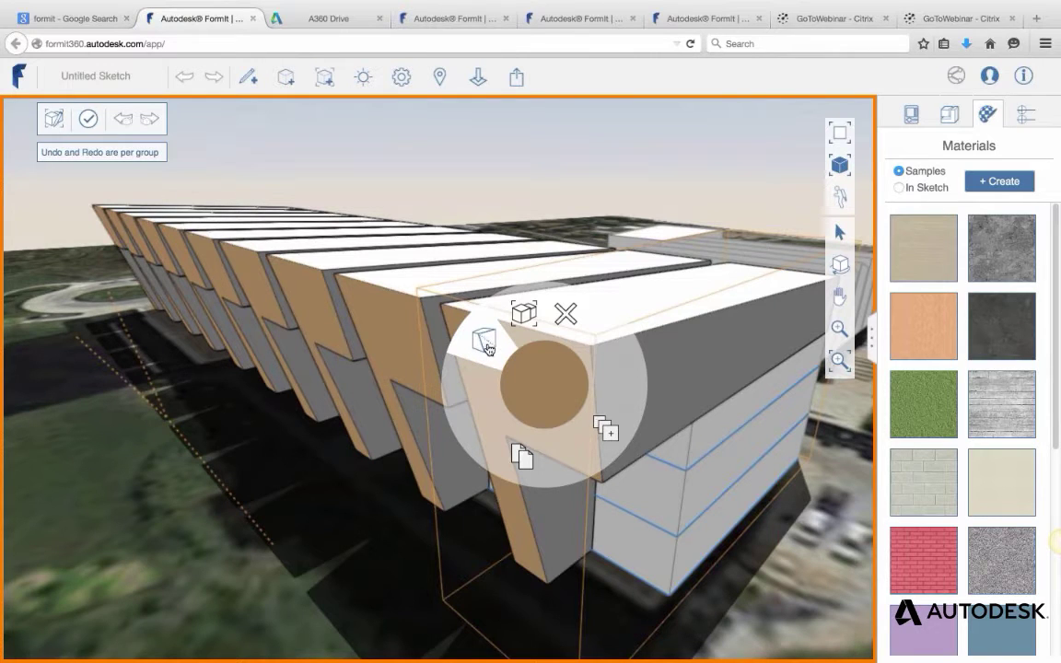
{"action": "left_click", "coordinate": [485, 344]}
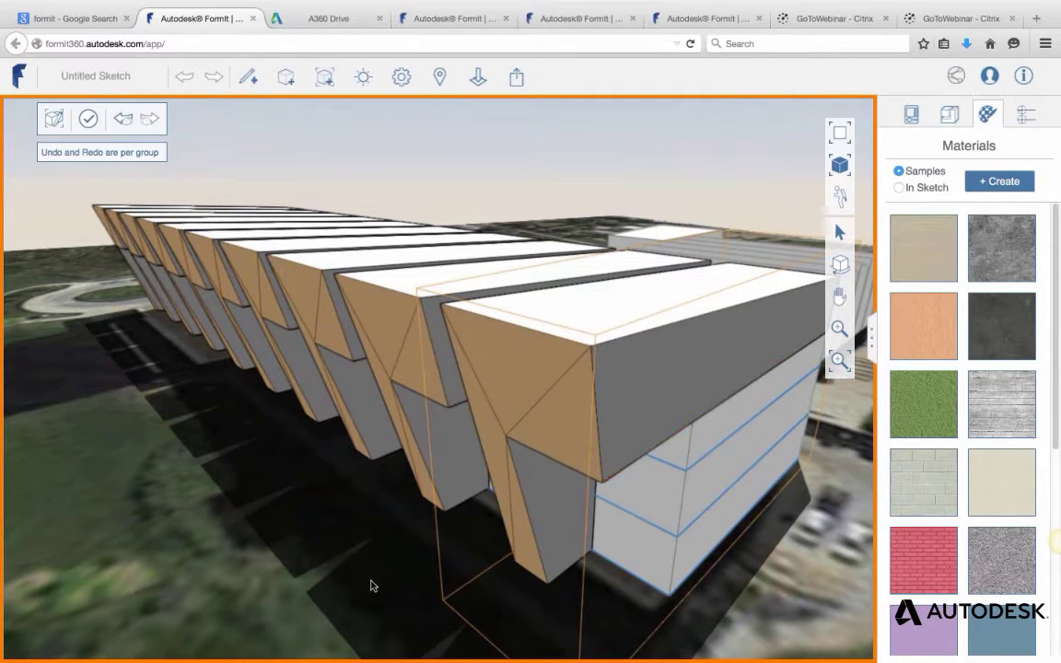
Draw a line about 104' long across the bar's outer side face, from its far upper corner to the sloped front edge.
{"action": "middle_click_drag", "start_coordinate": [396, 487], "coordinate": [332, 484]}
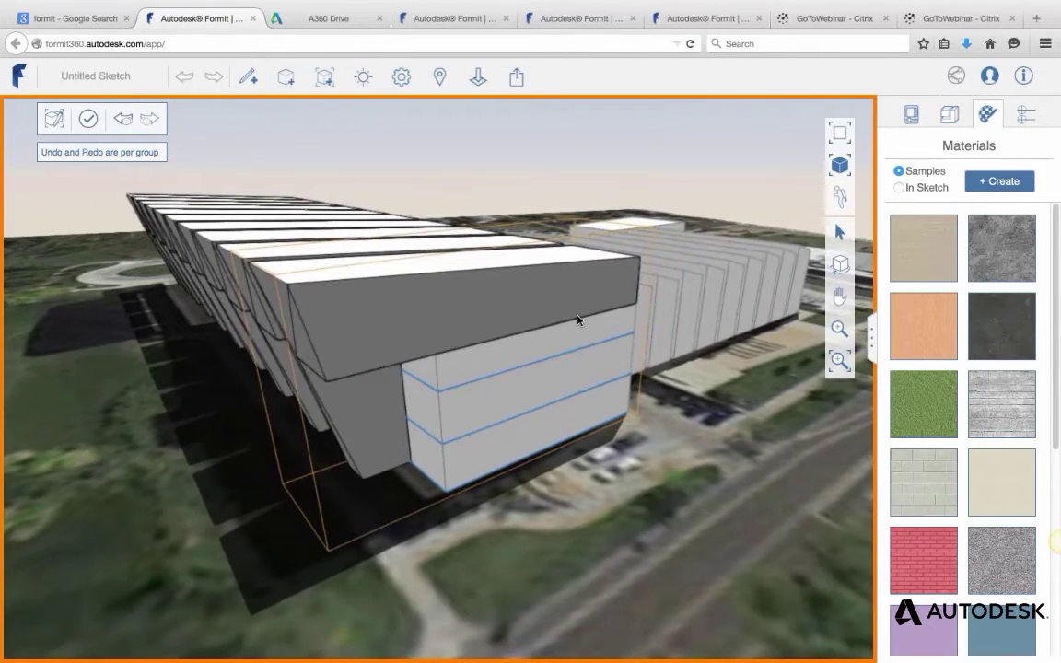
{"action": "left_click", "coordinate": [252, 82]}
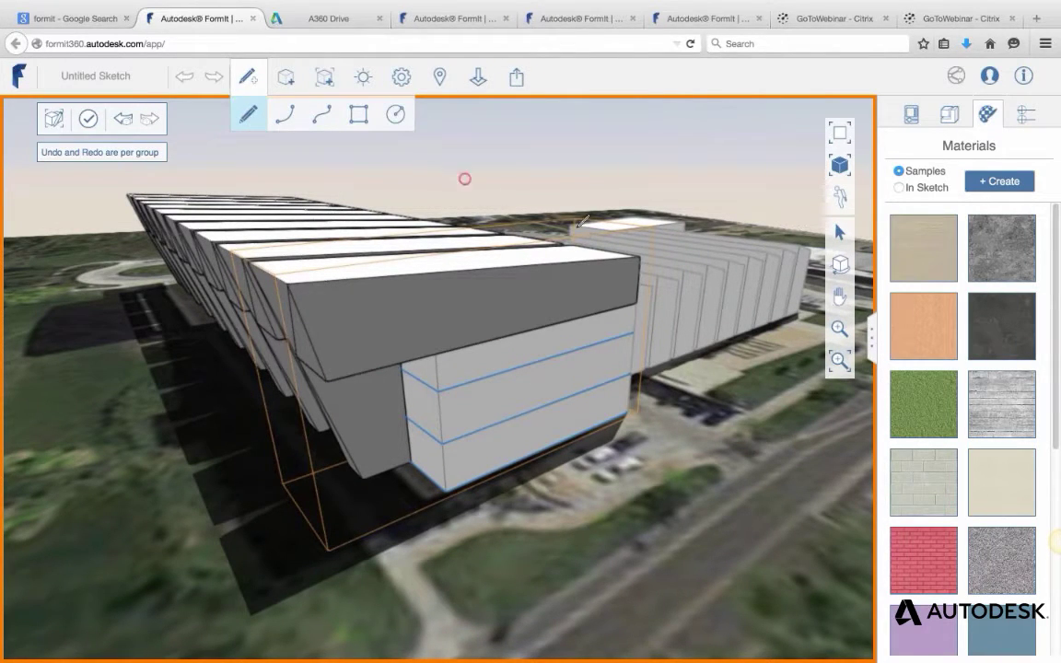
{"action": "left_click", "coordinate": [636, 256]}
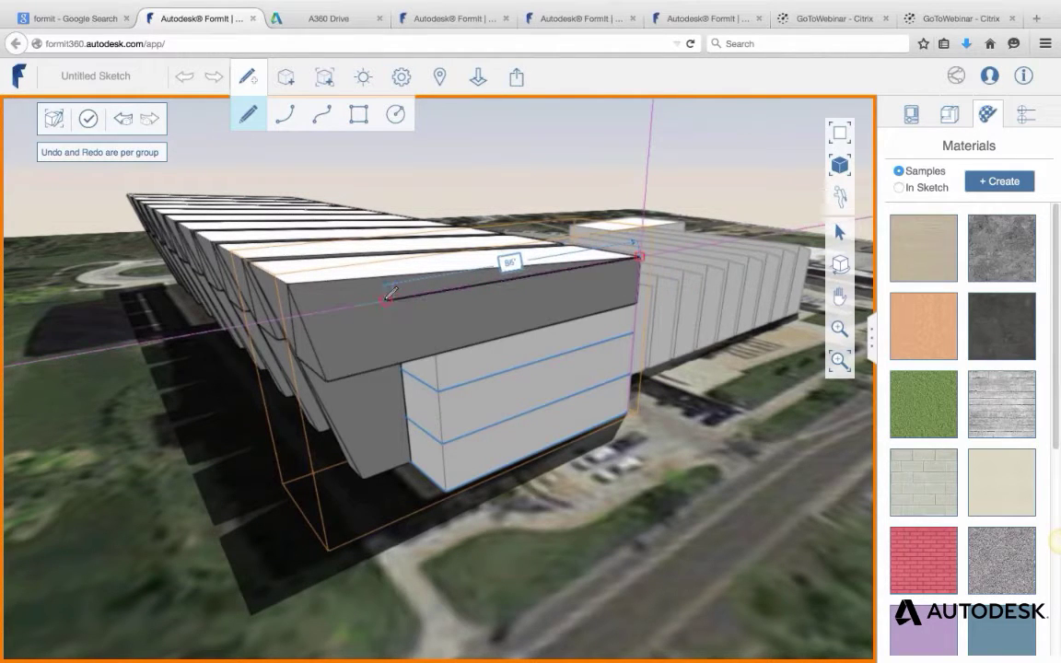
{"action": "left_click", "coordinate": [302, 313]}
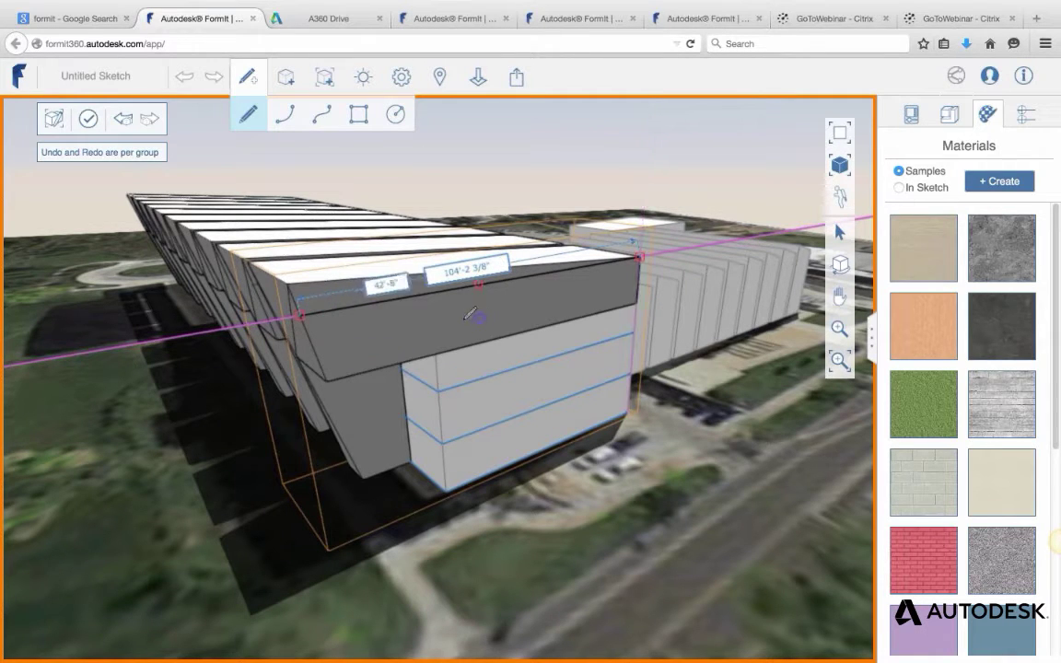
{"action": "key", "text": "Escape"}
Push the triangular face above the new line through the bar to cut away the wedge and level the roof.
{"action": "scroll", "coordinate": [318, 305], "scroll_direction": "up", "scroll_amount": 3}
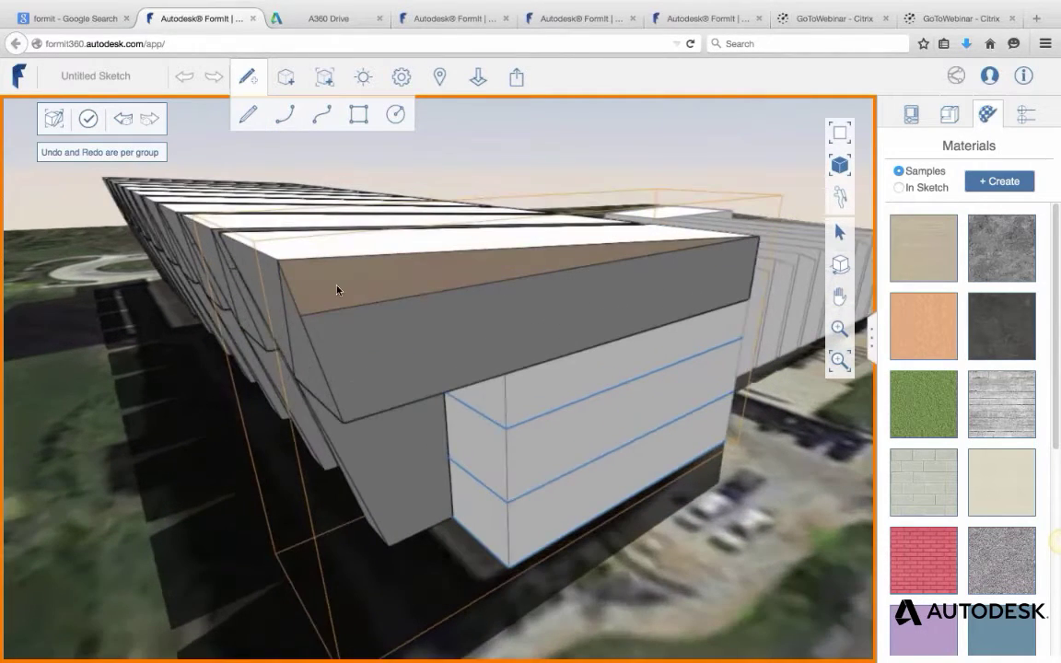
{"action": "left_click", "coordinate": [342, 291]}
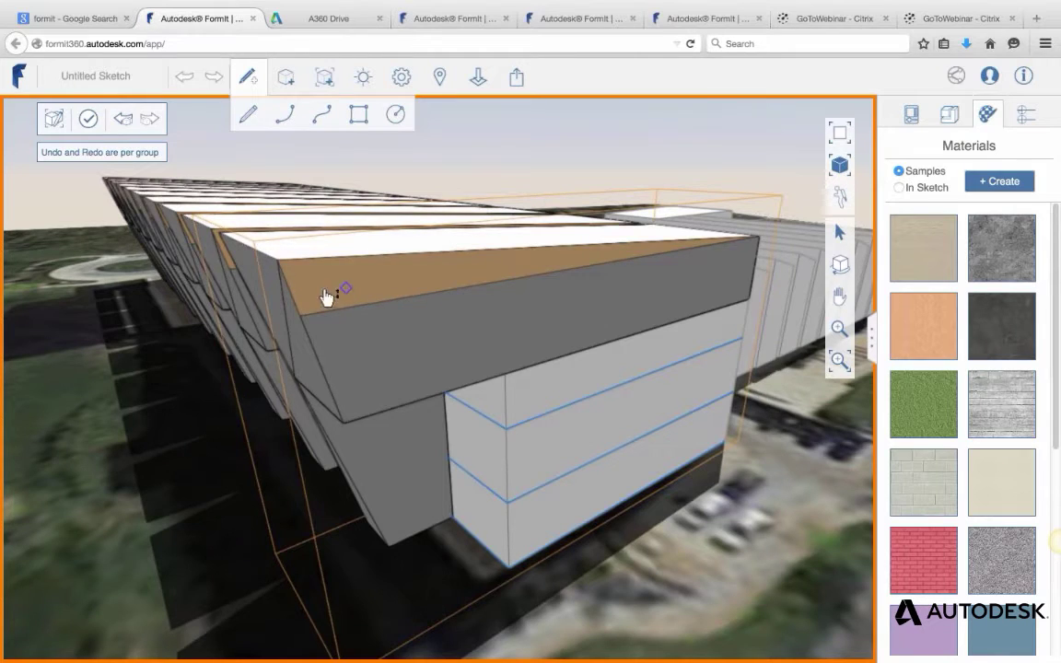
{"action": "left_click_drag", "start_coordinate": [327, 297], "coordinate": [231, 266]}
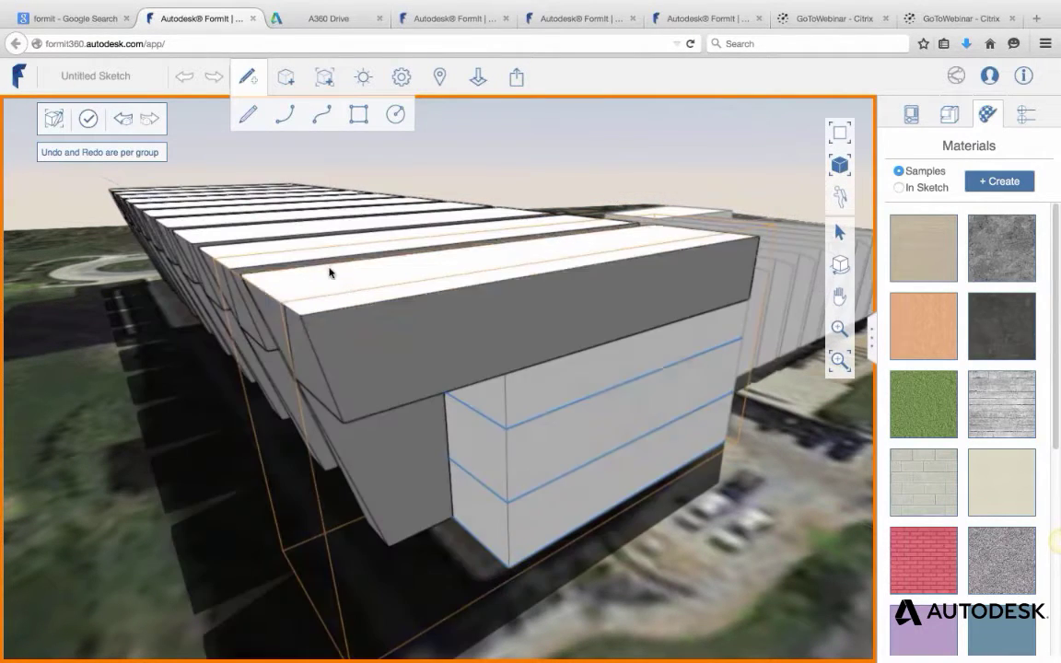
Draw a vertical line 55' up from the bottom vertex of the bar's leg to roof height.
{"action": "scroll", "coordinate": [330, 273], "scroll_direction": "up", "scroll_amount": 6}
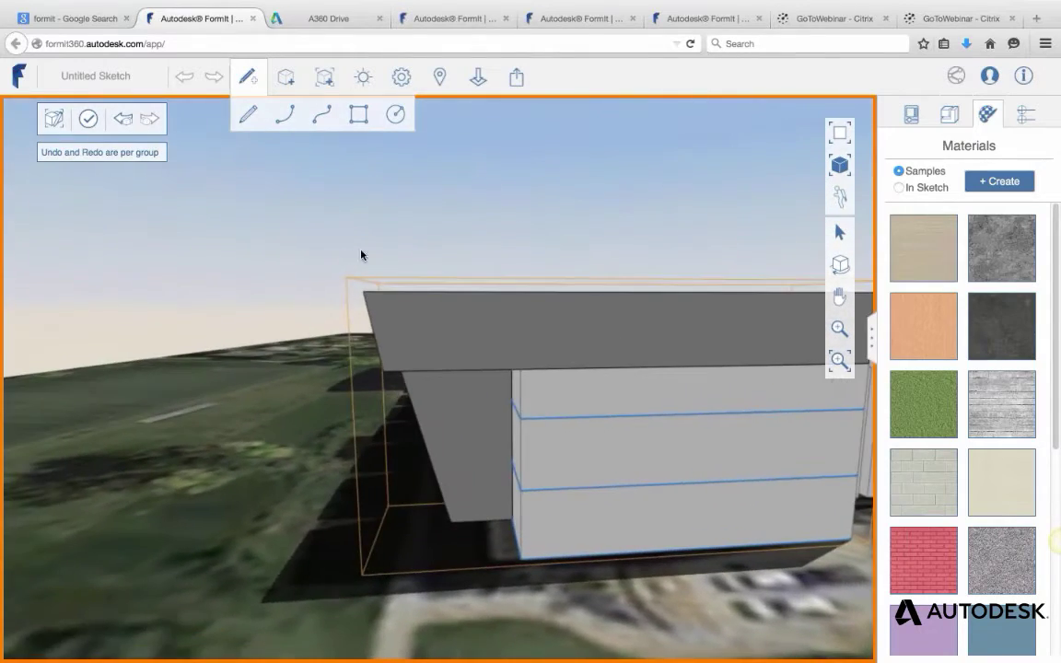
{"action": "right_click_drag", "start_coordinate": [361, 255], "coordinate": [457, 298]}
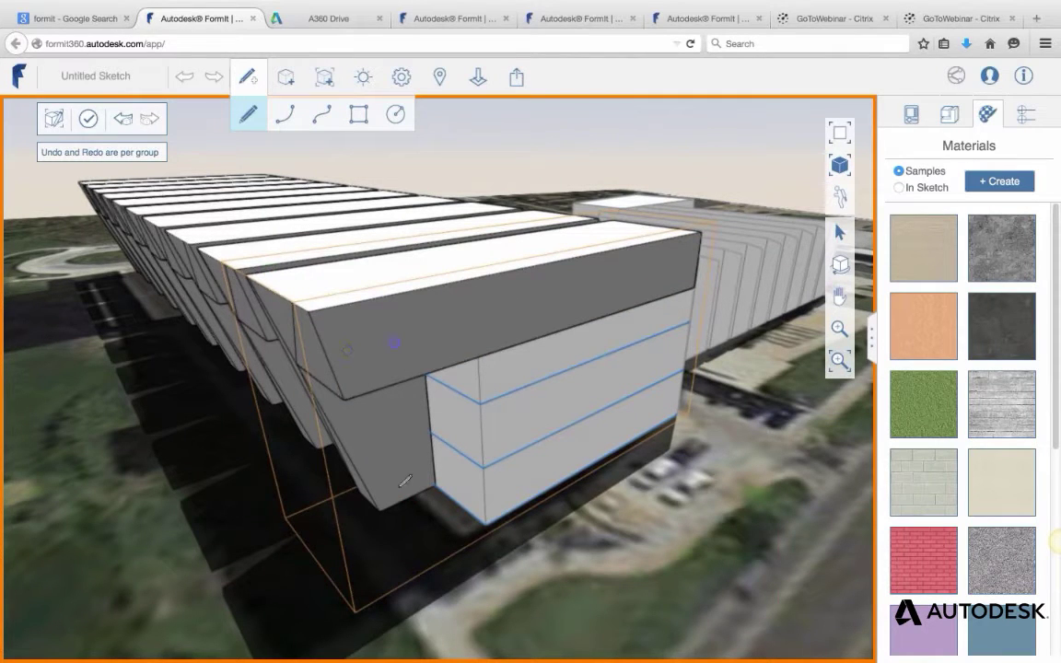
{"action": "scroll", "coordinate": [400, 483], "scroll_direction": "up", "scroll_amount": 3}
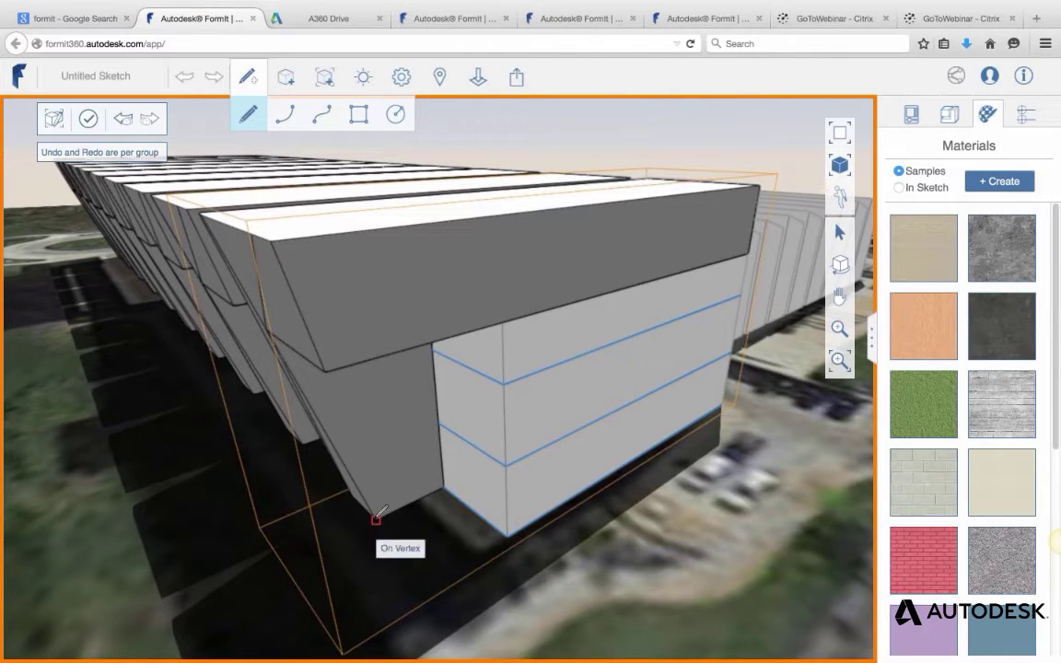
{"action": "left_click", "coordinate": [376, 517]}
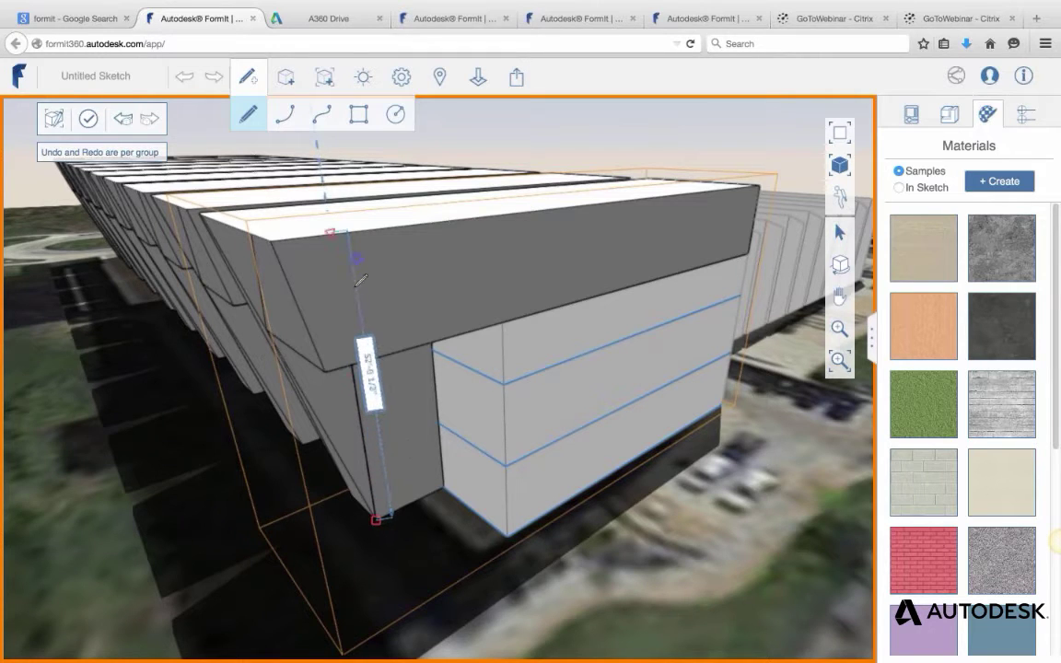
{"action": "right_click_drag", "start_coordinate": [359, 260], "coordinate": [354, 216]}
{"action": "left_click", "coordinate": [337, 183]}
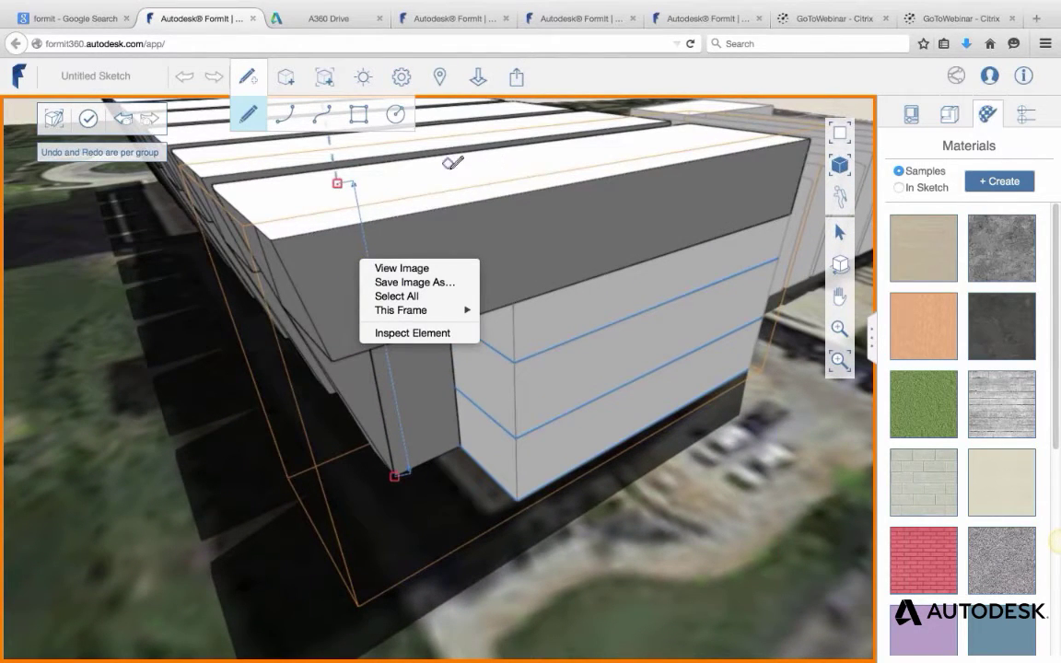
{"action": "left_click", "coordinate": [386, 175]}
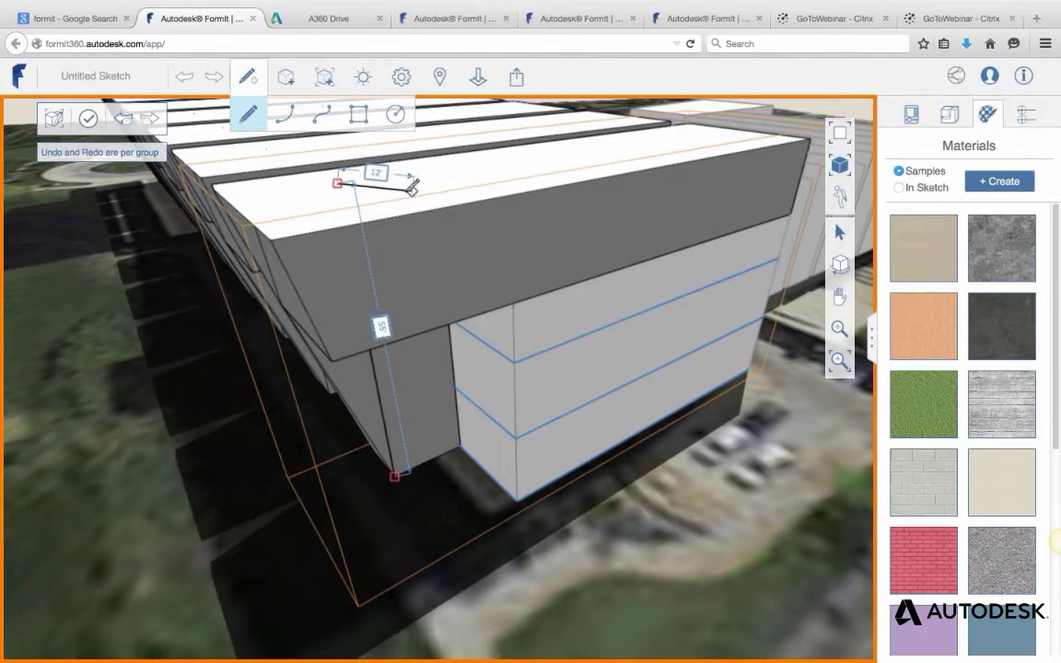
Continue the line 20' to the outer roof edge, then draw a 30' line from there across the roof.
{"action": "right_click_drag", "start_coordinate": [404, 194], "coordinate": [452, 274]}
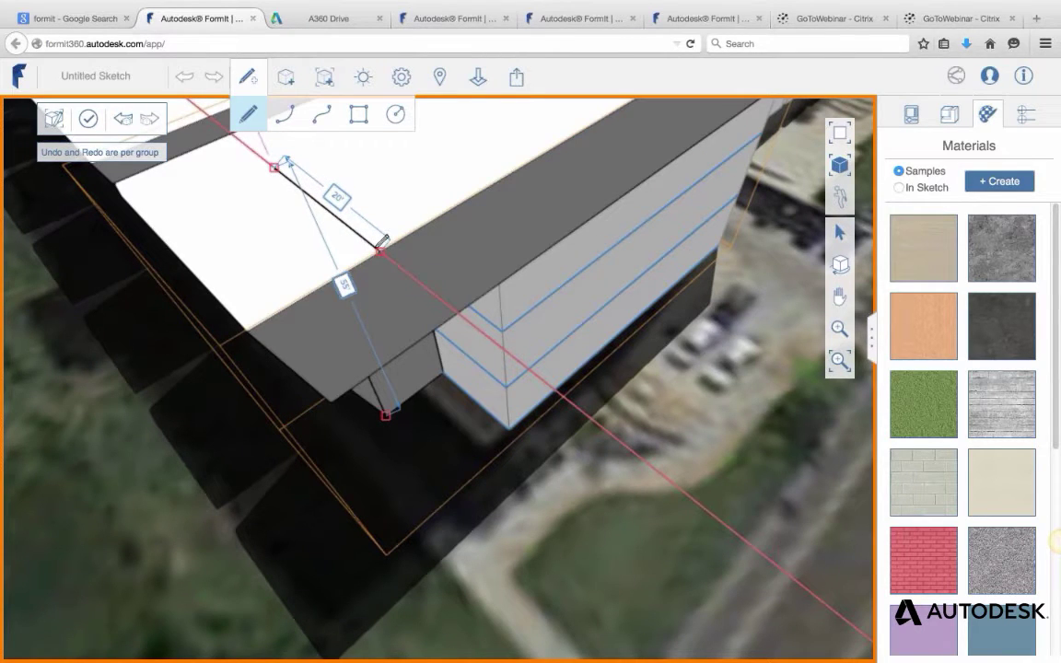
{"action": "right_click", "coordinate": [380, 241]}
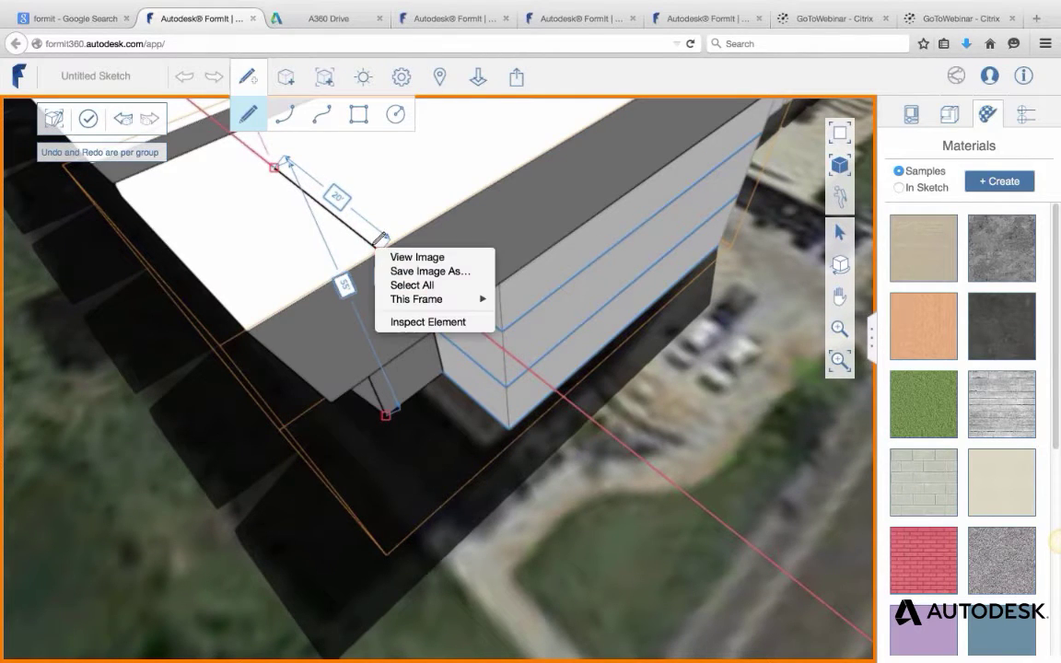
{"action": "left_click", "coordinate": [370, 233]}
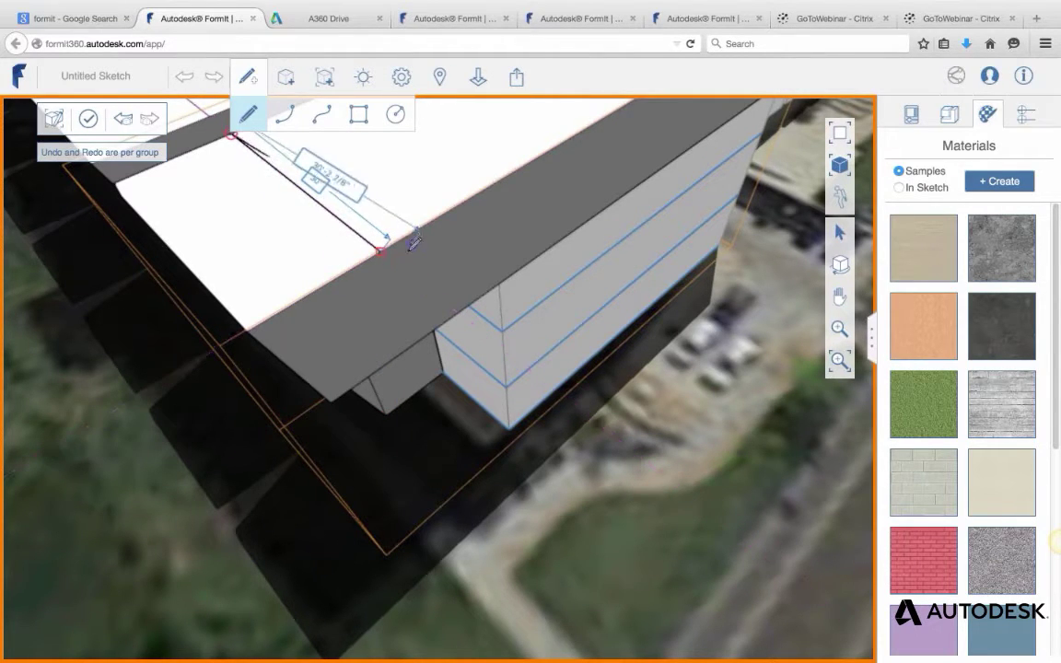
{"action": "left_click", "coordinate": [231, 135]}
{"action": "key", "text": "Escape"}
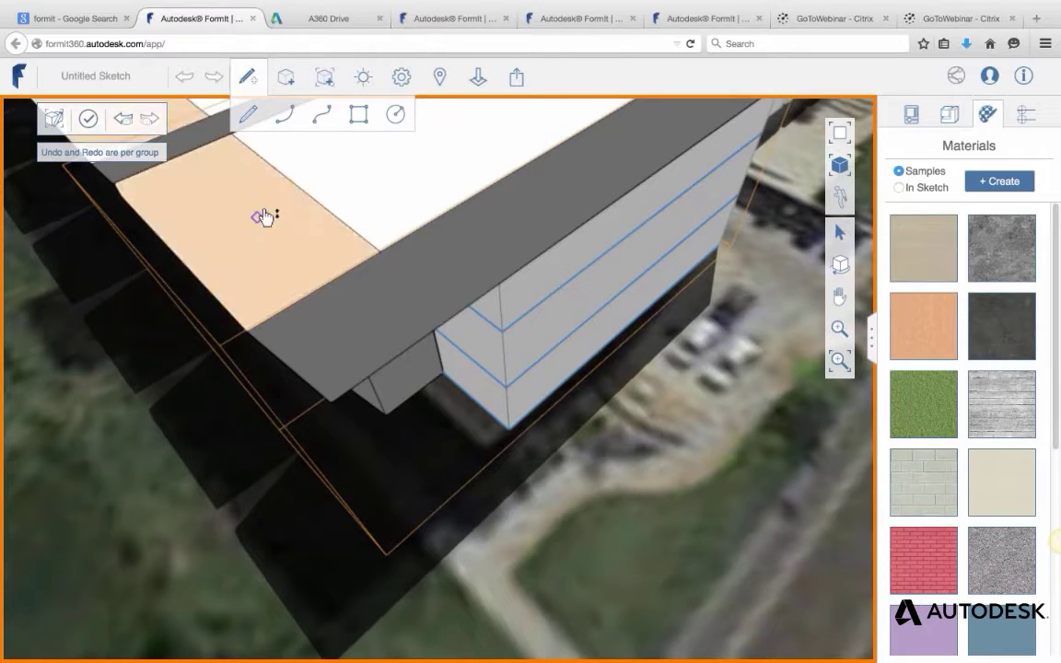
Push the roof's end section down to cut off the overhang, and pull the leg's recessed side face out flush with the bar.
{"action": "left_click_drag", "start_coordinate": [276, 274], "coordinate": [377, 505]}
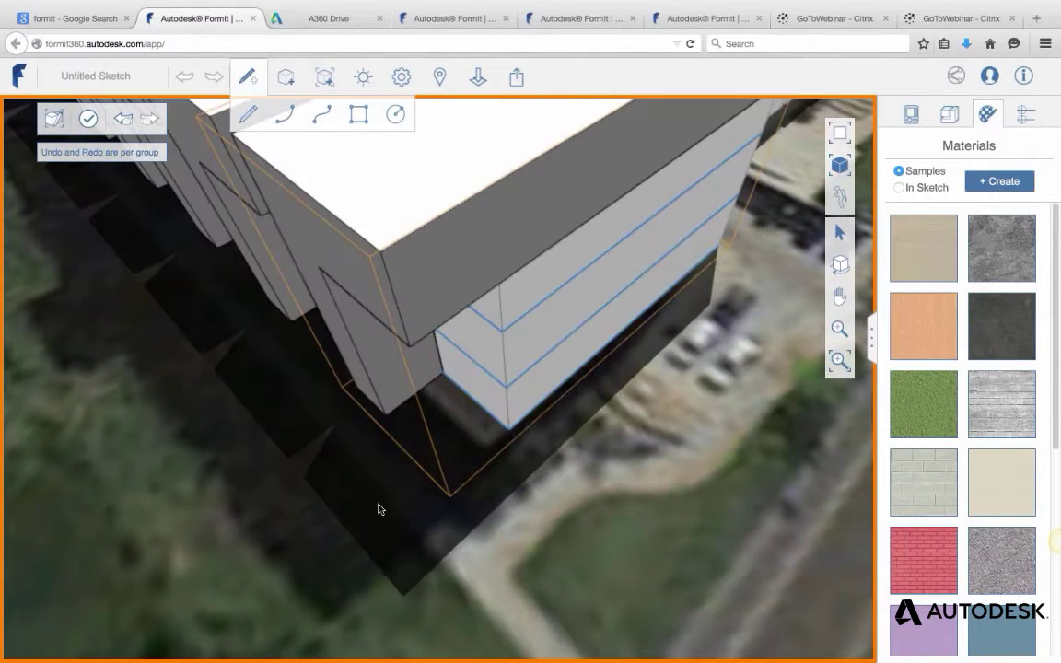
{"action": "middle_click_drag", "start_coordinate": [376, 504], "coordinate": [514, 382]}
{"action": "middle_click_drag", "start_coordinate": [381, 218], "coordinate": [389, 361]}
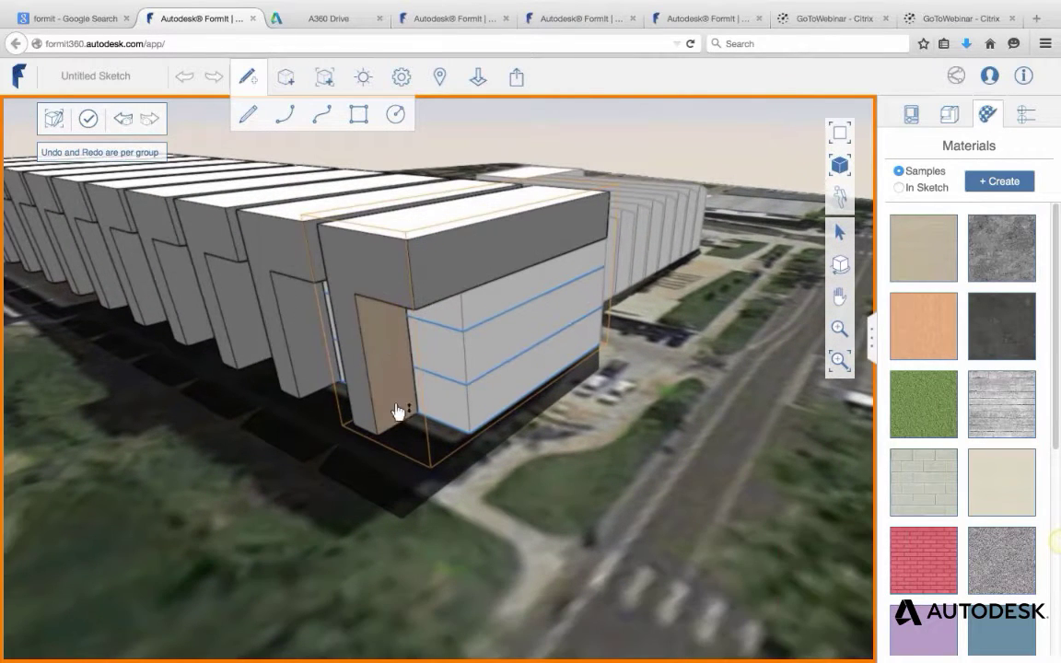
{"action": "left_click", "coordinate": [387, 364]}
{"action": "left_click_drag", "start_coordinate": [421, 339], "coordinate": [450, 280]}
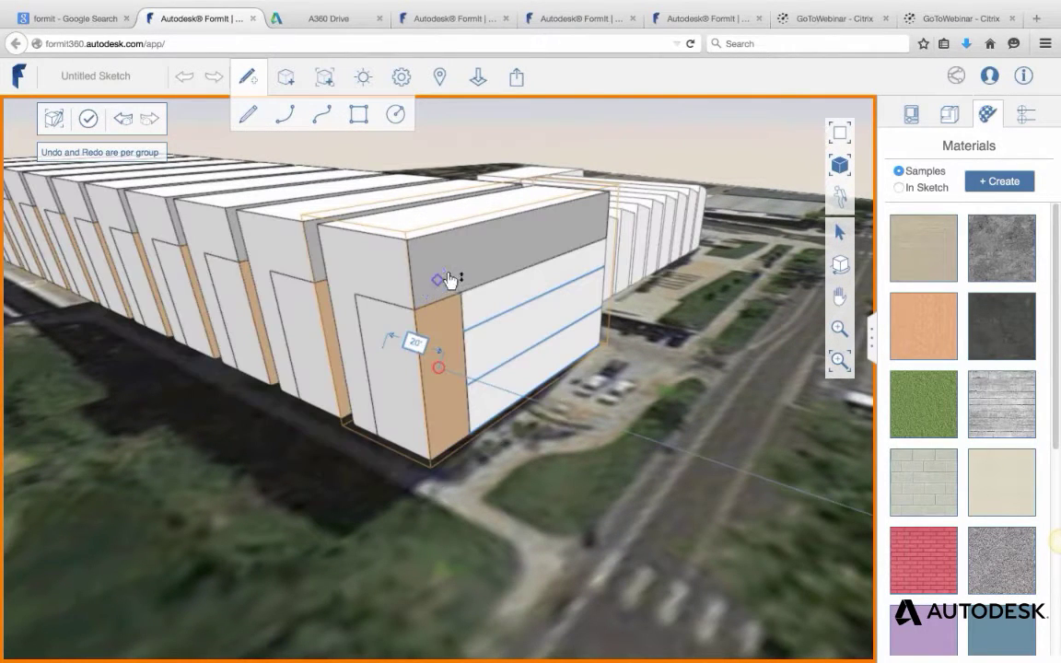
{"action": "left_click_drag", "start_coordinate": [515, 274], "coordinate": [510, 276]}
Offset the outline of the end bar's outer end face inward by 5'.
{"action": "scroll", "coordinate": [526, 250], "scroll_direction": "down", "scroll_amount": 1}
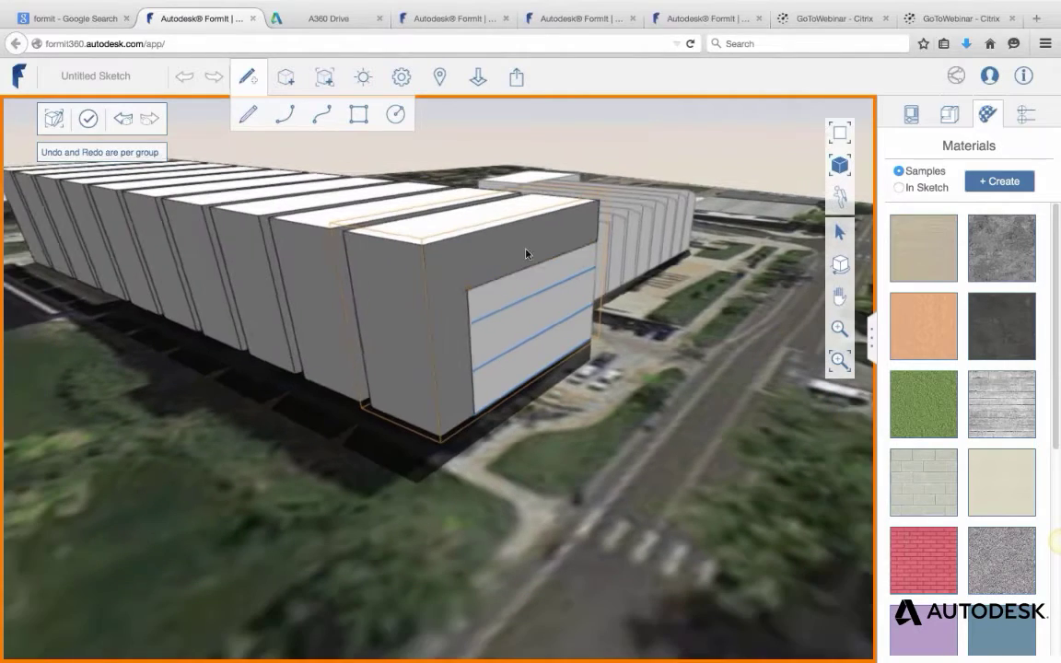
{"action": "middle_click_drag", "start_coordinate": [492, 346], "coordinate": [564, 385]}
{"action": "scroll", "coordinate": [458, 275], "scroll_direction": "up", "scroll_amount": 5}
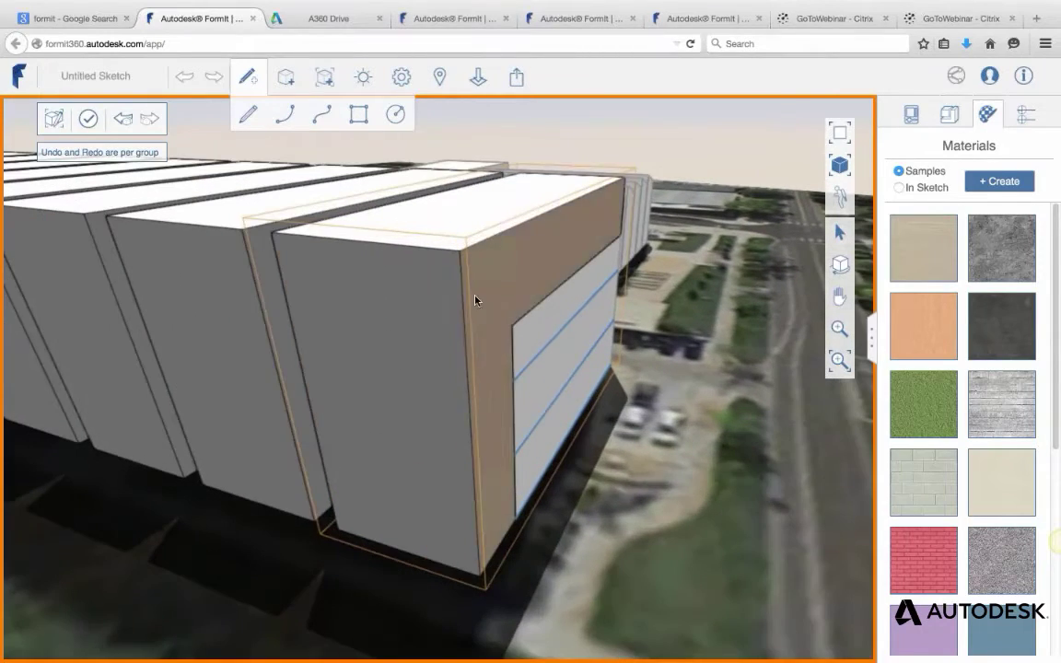
{"action": "scroll", "coordinate": [475, 300], "scroll_direction": "down", "scroll_amount": 3}
{"action": "middle_click_drag", "start_coordinate": [492, 336], "coordinate": [528, 343]}
{"action": "middle_click_drag", "start_coordinate": [478, 451], "coordinate": [532, 390]}
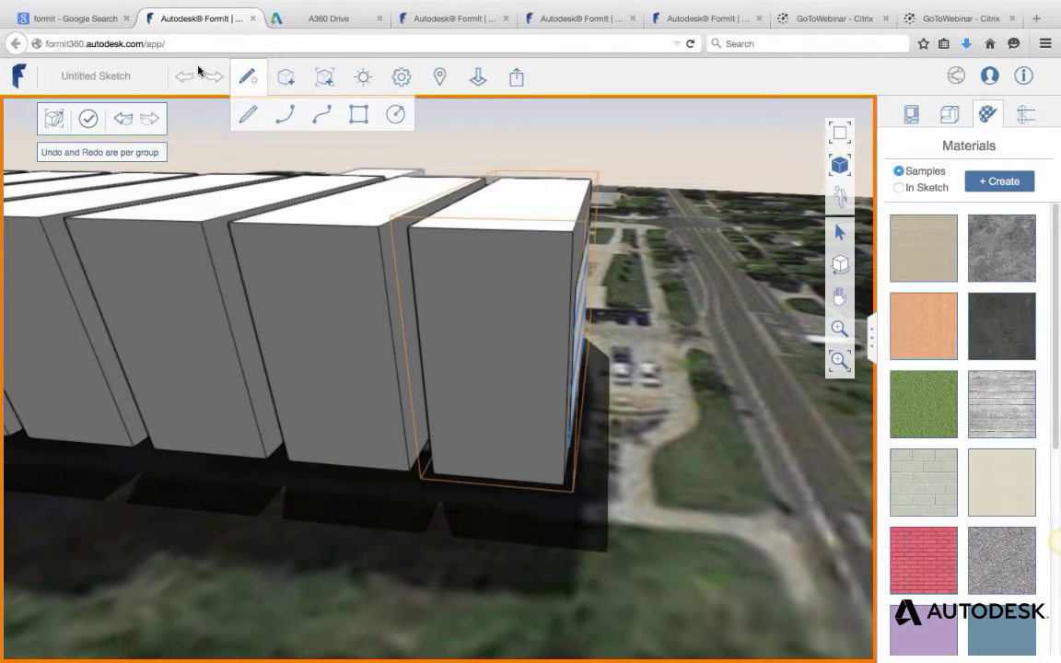
{"action": "left_click", "coordinate": [521, 377]}
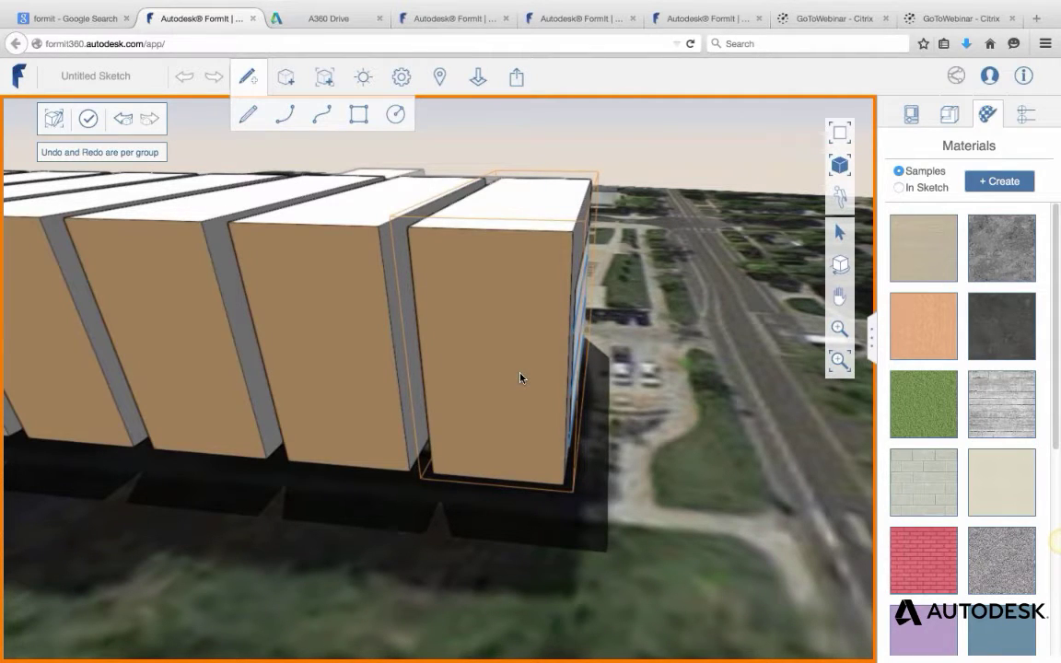
{"action": "right_click", "coordinate": [520, 377]}
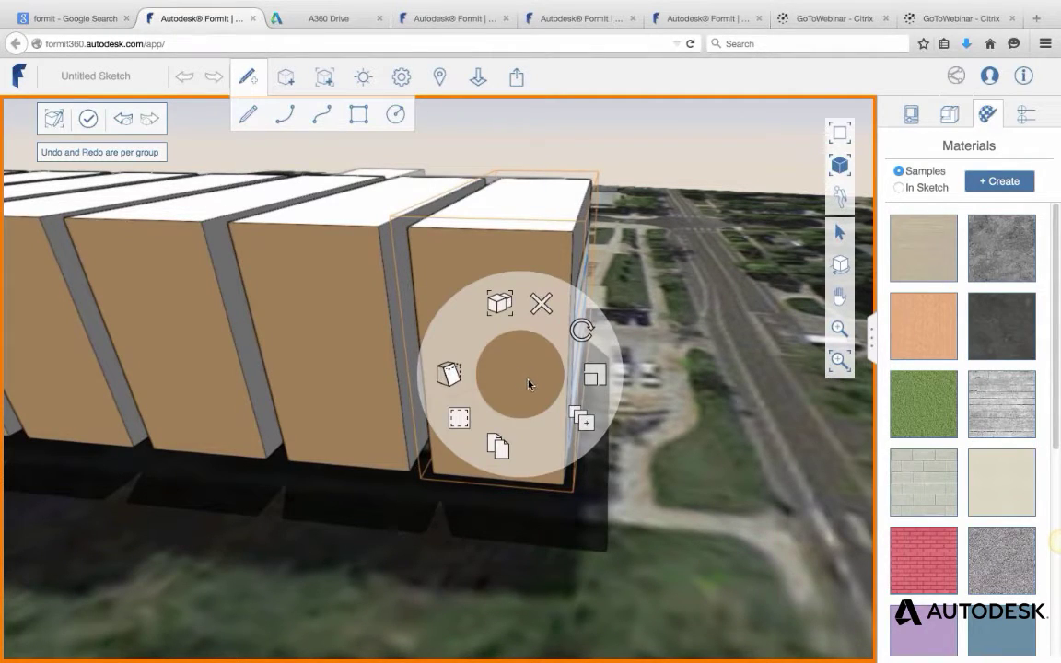
{"action": "left_click", "coordinate": [469, 421]}
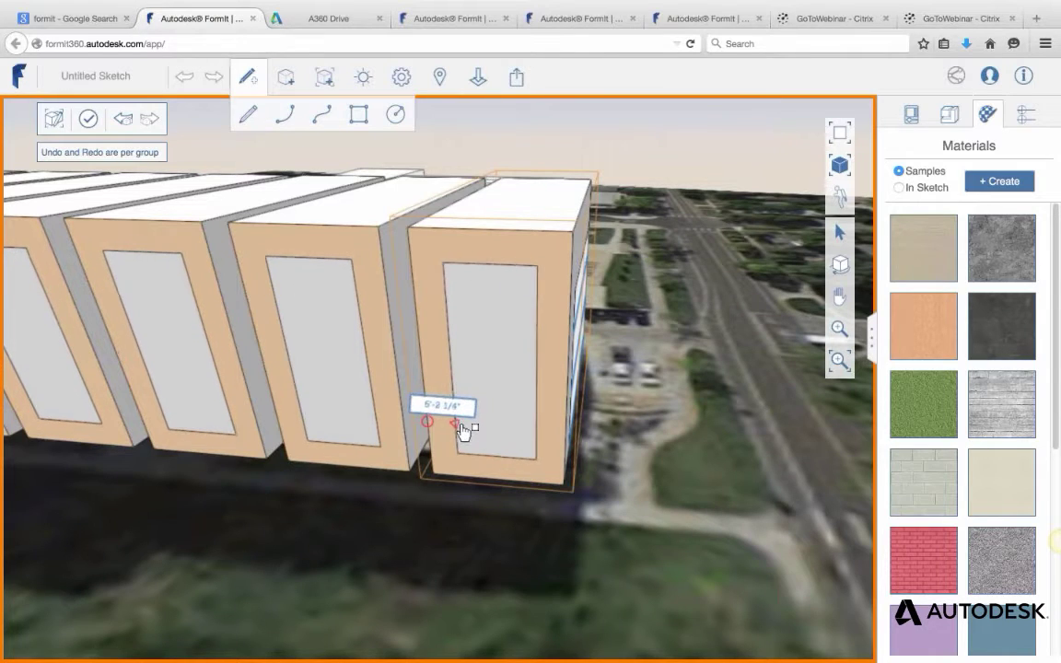
{"action": "key", "text": "Tab"}
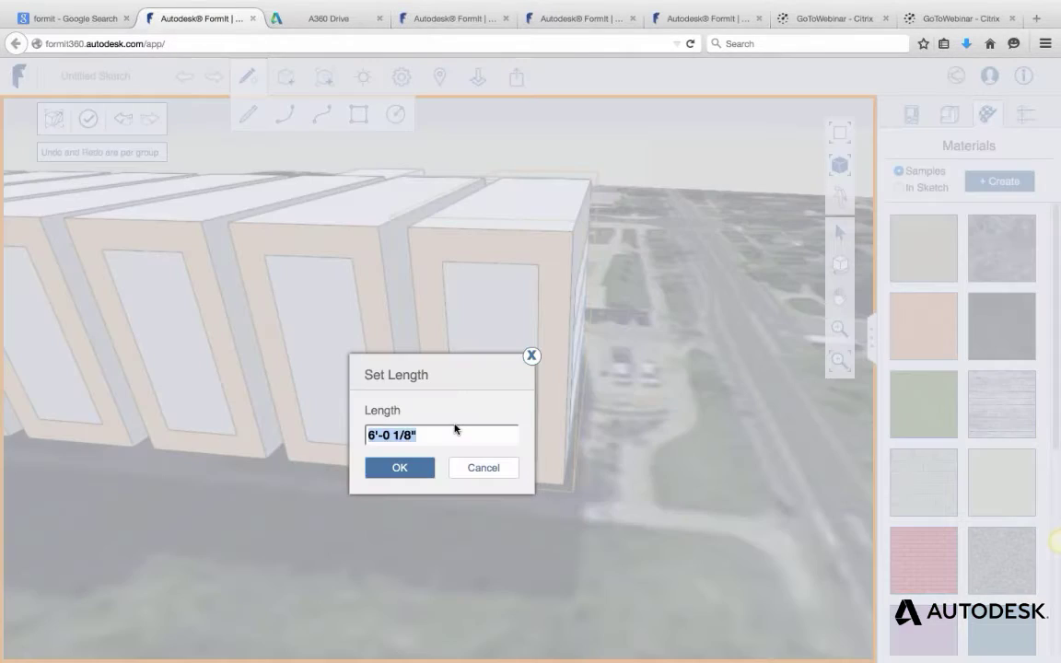
{"action": "type", "text": "5"}
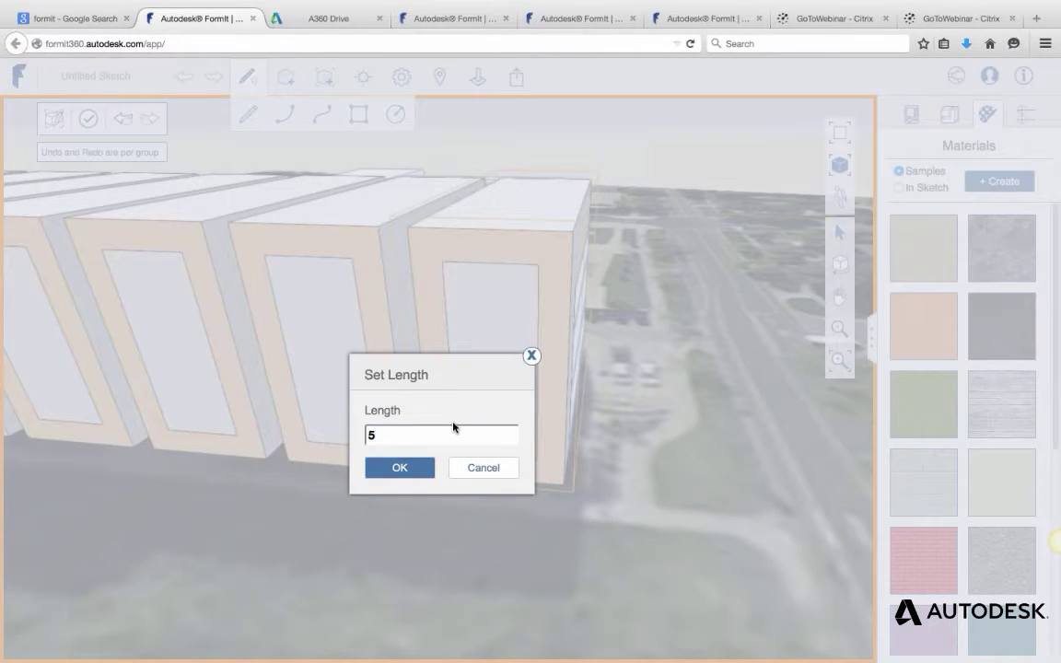
{"action": "type", "text": "'"}
{"action": "key", "text": "Return"}
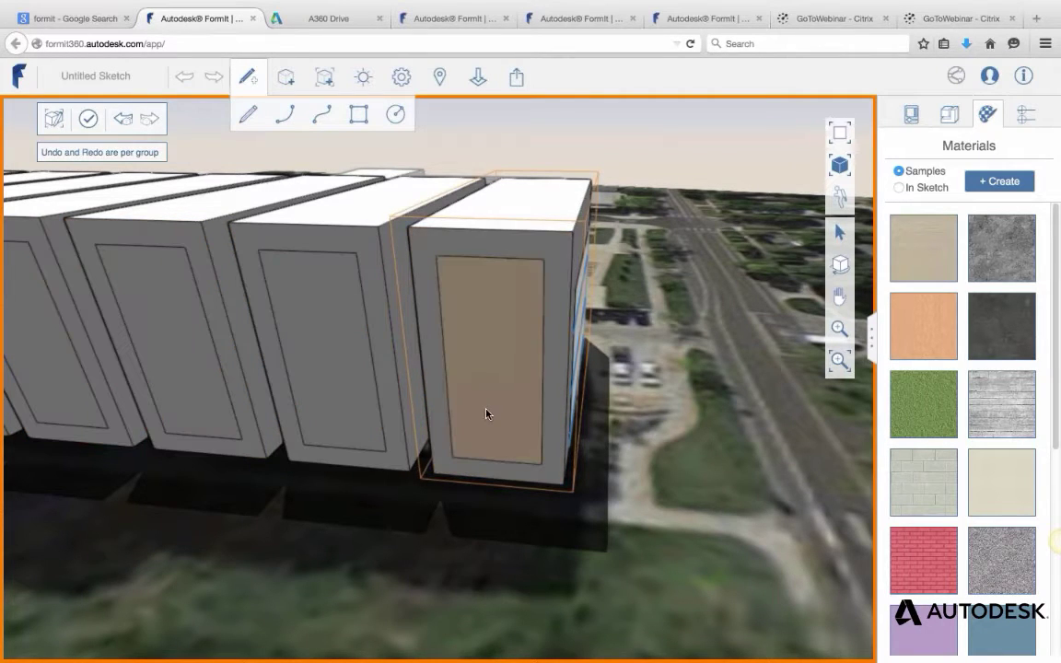
Push the inset end face into the bar to form a recess framed by the 5' border.
{"action": "left_click", "coordinate": [495, 417]}
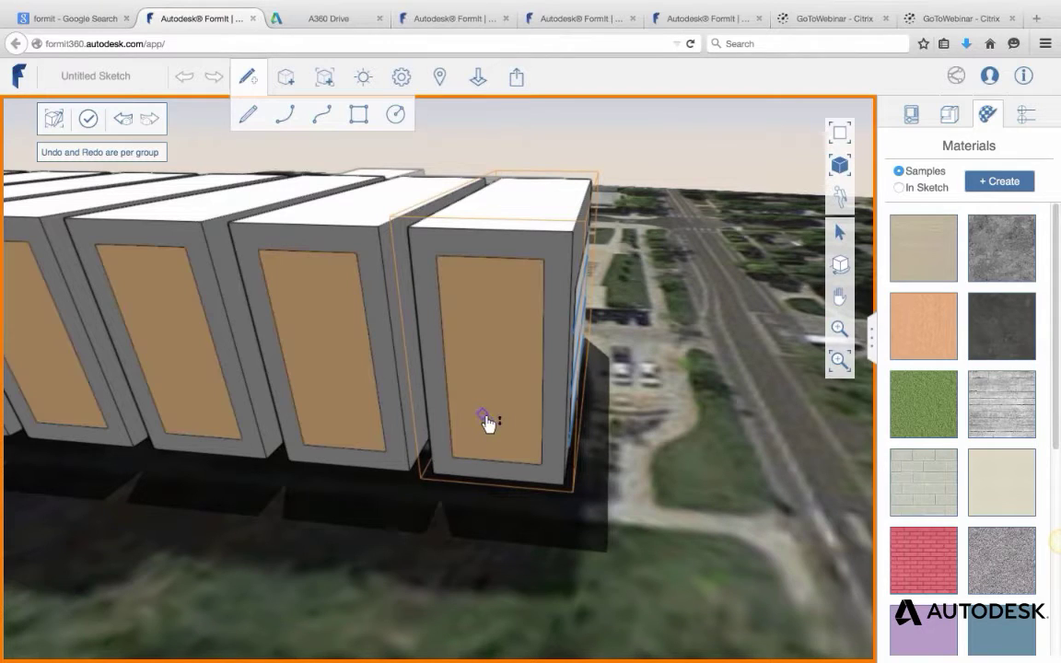
{"action": "mouse_move", "coordinate": [498, 418]}
{"action": "left_mouse_down"}
{"action": "mouse_move", "coordinate": [494, 432]}
{"action": "mouse_move", "coordinate": [509, 400]}
{"action": "left_mouse_up"}
{"action": "scroll", "coordinate": [498, 416], "scroll_direction": "up", "scroll_amount": 1}
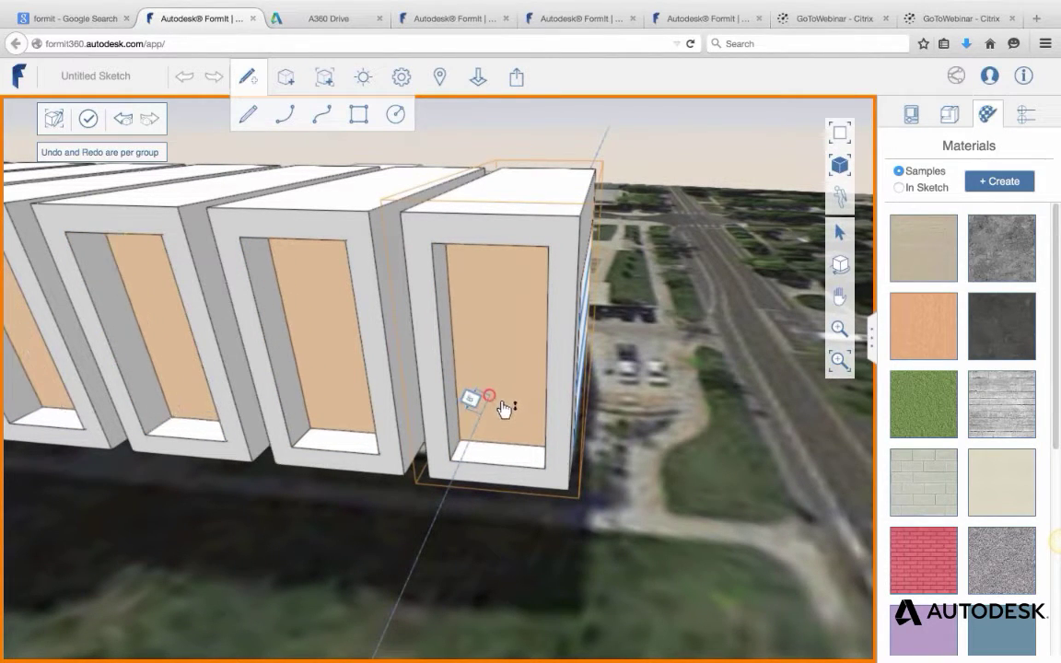
{"action": "scroll", "coordinate": [502, 412], "scroll_direction": "up", "scroll_amount": 1}
{"action": "scroll", "coordinate": [502, 408], "scroll_direction": "up", "scroll_amount": 3}
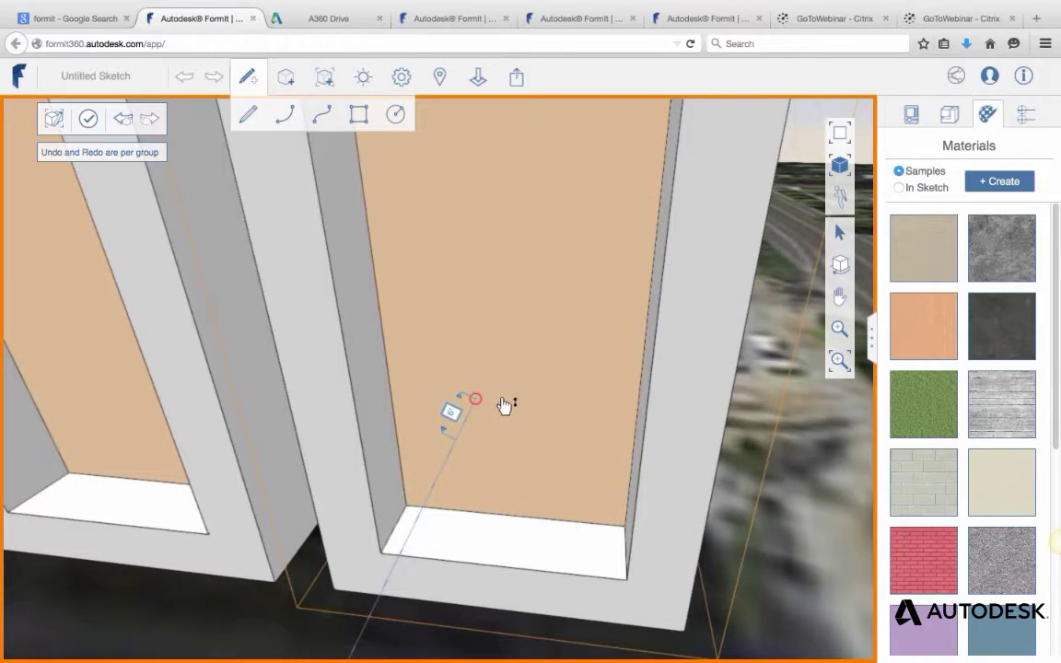
{"action": "scroll", "coordinate": [509, 394], "scroll_direction": "up", "scroll_amount": 1}
{"action": "scroll", "coordinate": [511, 392], "scroll_direction": "up", "scroll_amount": 3}
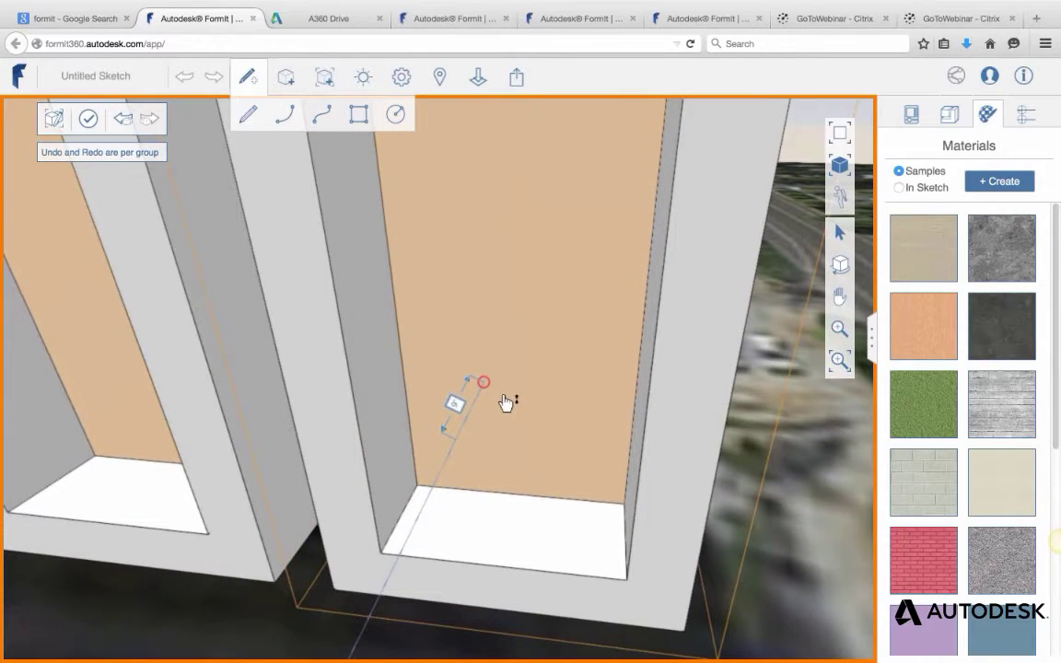
{"action": "scroll", "coordinate": [504, 405], "scroll_direction": "up", "scroll_amount": 4}
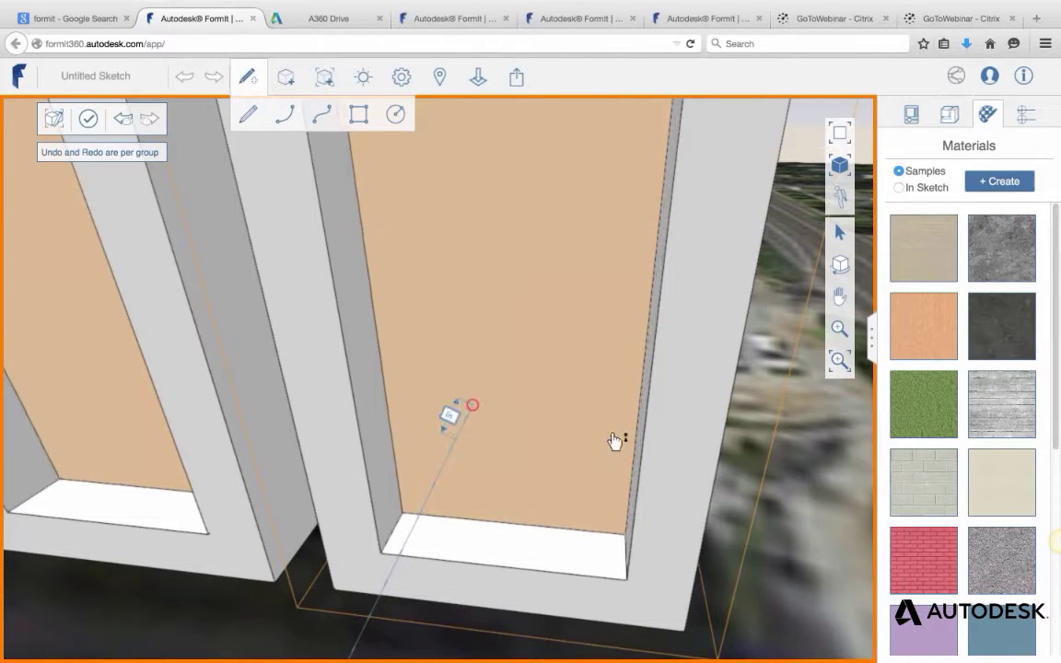
{"action": "scroll", "coordinate": [573, 431], "scroll_direction": "down", "scroll_amount": 5}
{"action": "scroll", "coordinate": [568, 425], "scroll_direction": "down", "scroll_amount": 8}
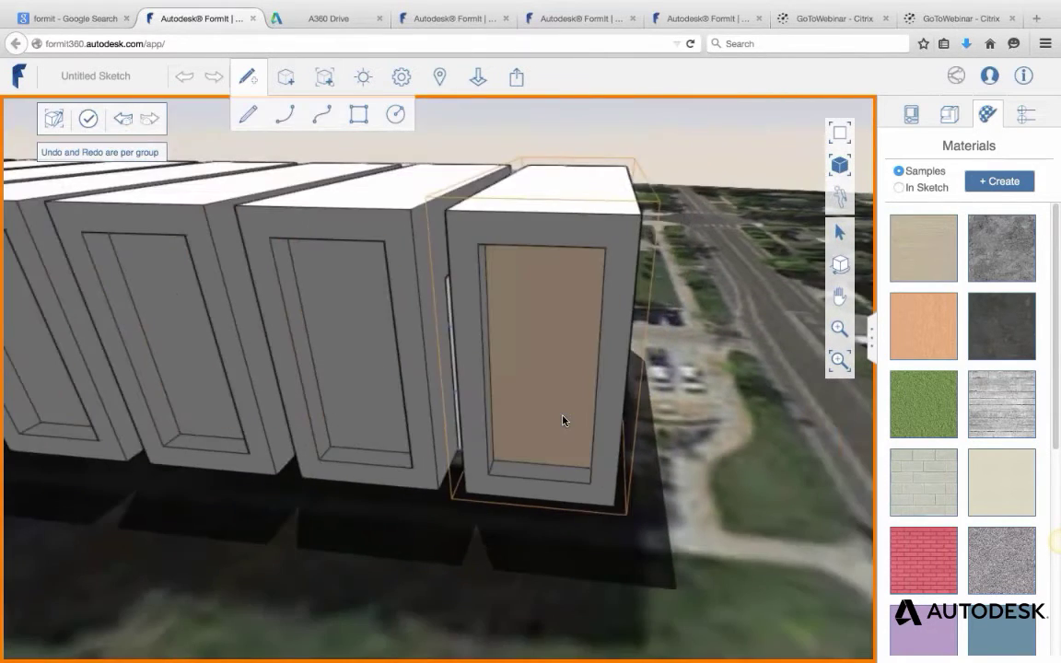
{"action": "scroll", "coordinate": [616, 411], "scroll_direction": "up", "scroll_amount": 8}
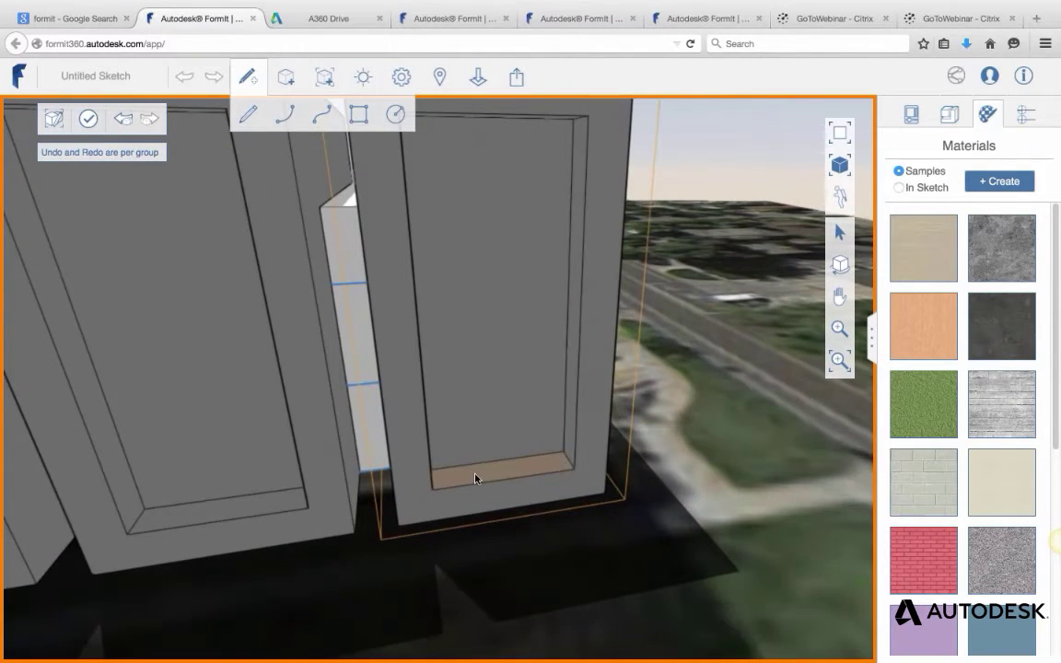
{"action": "left_click", "coordinate": [477, 478]}
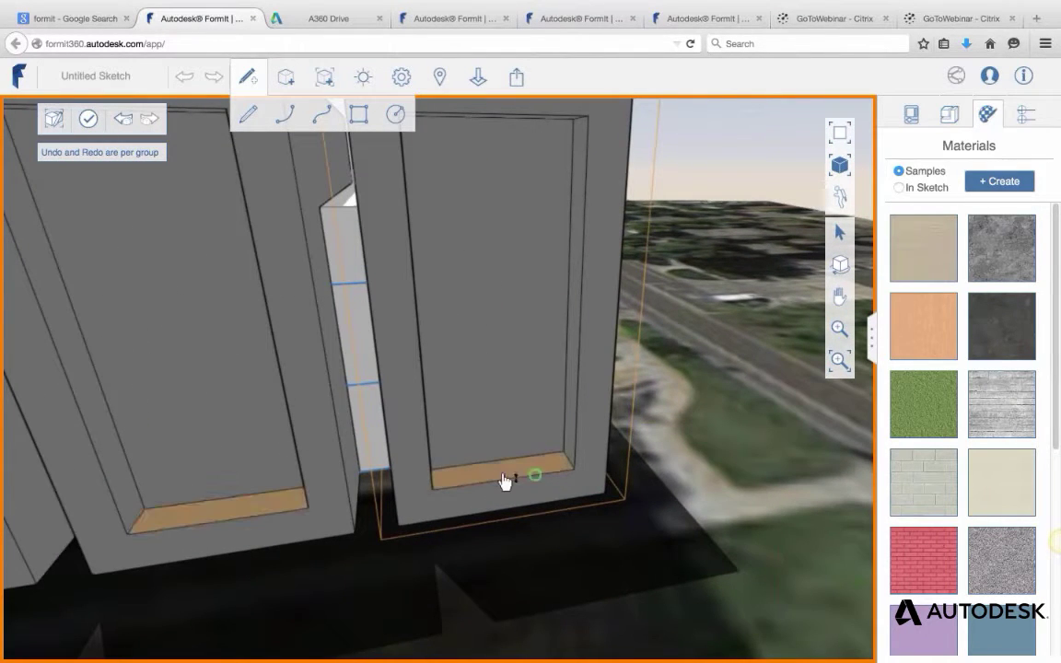
{"action": "left_click_drag", "start_coordinate": [510, 479], "coordinate": [516, 532]}
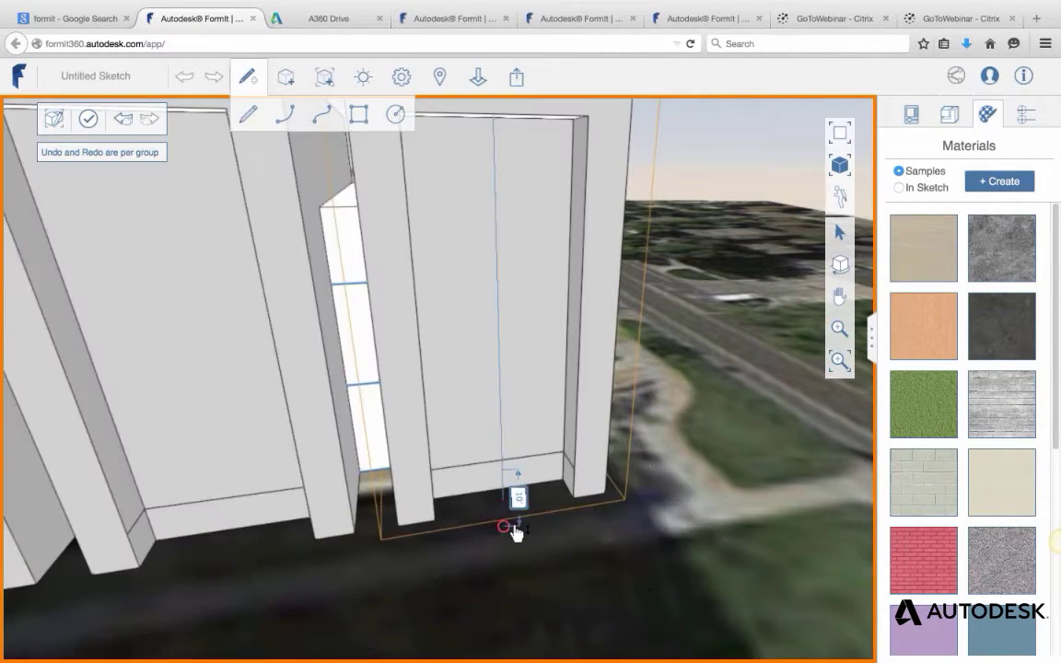
{"action": "key", "text": "Escape"}
Pull the recess's top inner face down to leave a deeper solid band above the opening.
{"action": "scroll", "coordinate": [518, 525], "scroll_direction": "down", "scroll_amount": 5}
{"action": "right_click_drag", "start_coordinate": [485, 438], "coordinate": [487, 292]}
{"action": "scroll", "coordinate": [505, 354], "scroll_direction": "up", "scroll_amount": 5}
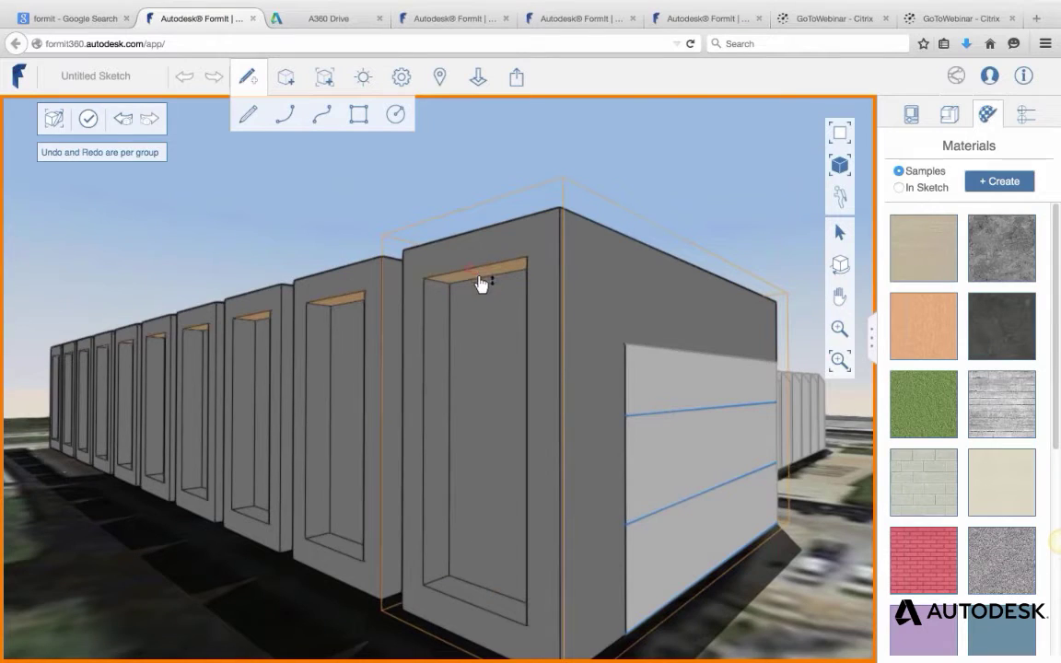
{"action": "mouse_move", "coordinate": [479, 276]}
{"action": "left_mouse_down"}
{"action": "mouse_move", "coordinate": [490, 301]}
{"action": "mouse_move", "coordinate": [610, 355]}
{"action": "mouse_move", "coordinate": [680, 355]}
{"action": "mouse_move", "coordinate": [635, 355]}
{"action": "mouse_move", "coordinate": [709, 371]}
{"action": "left_mouse_up"}
{"action": "middle_click_drag", "start_coordinate": [663, 374], "coordinate": [502, 407]}
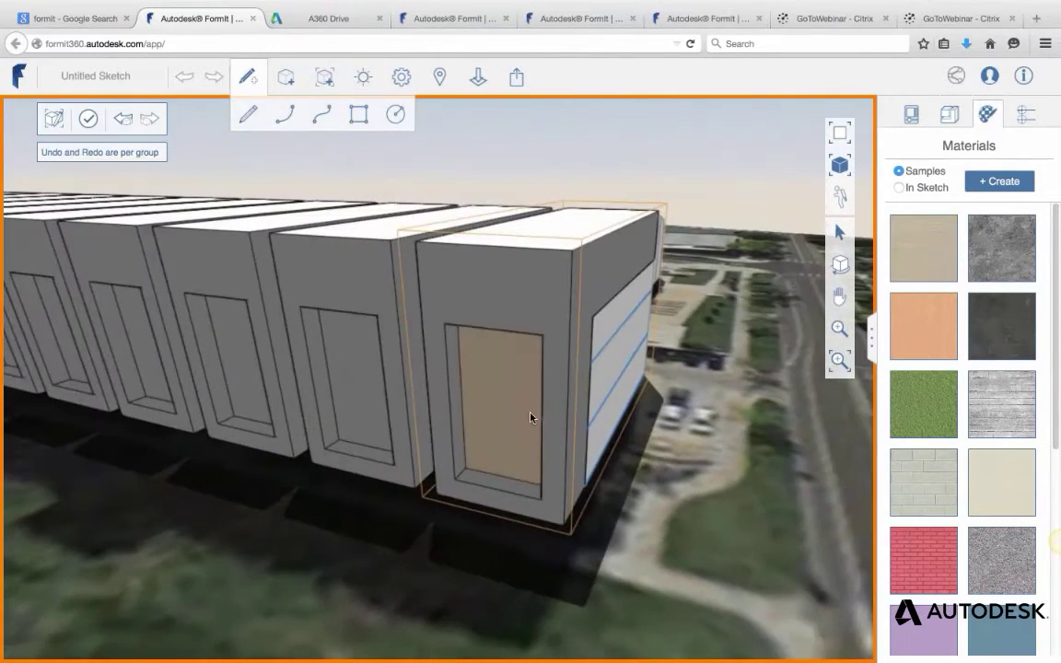
Start a Tilt on the bar's recessed end face and place its hinge axis along the face's bottom edge.
{"action": "scroll", "coordinate": [530, 417], "scroll_direction": "up", "scroll_amount": 2}
{"action": "middle_click_drag", "start_coordinate": [518, 291], "coordinate": [442, 270]}
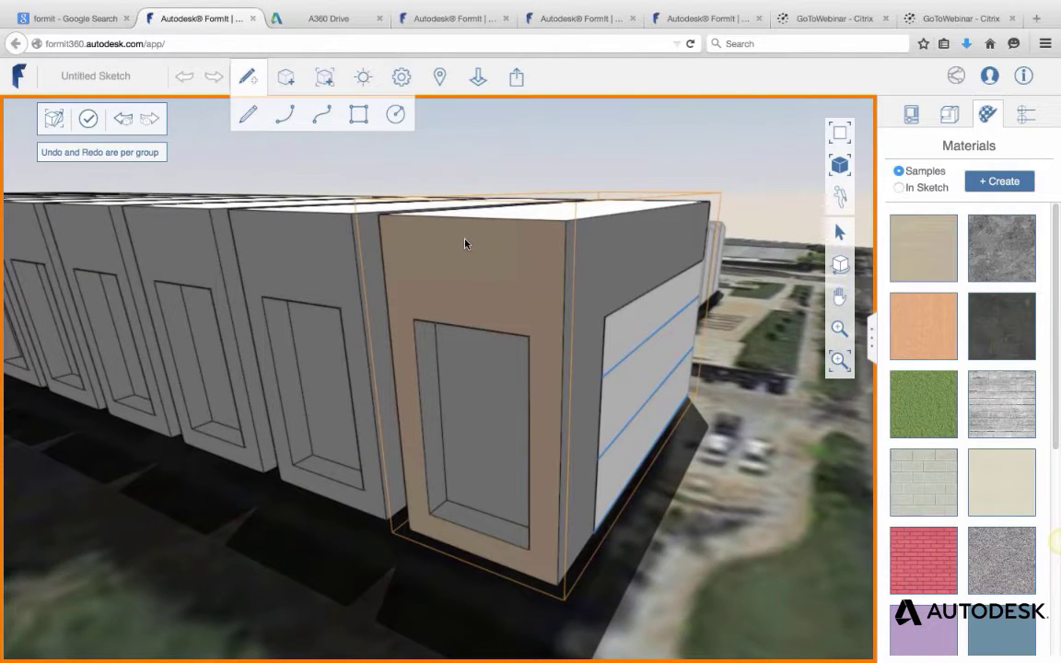
{"action": "mouse_move", "coordinate": [482, 260]}
{"action": "middle_mouse_down"}
{"action": "mouse_move", "coordinate": [465, 279]}
{"action": "mouse_move", "coordinate": [465, 259]}
{"action": "middle_mouse_up"}
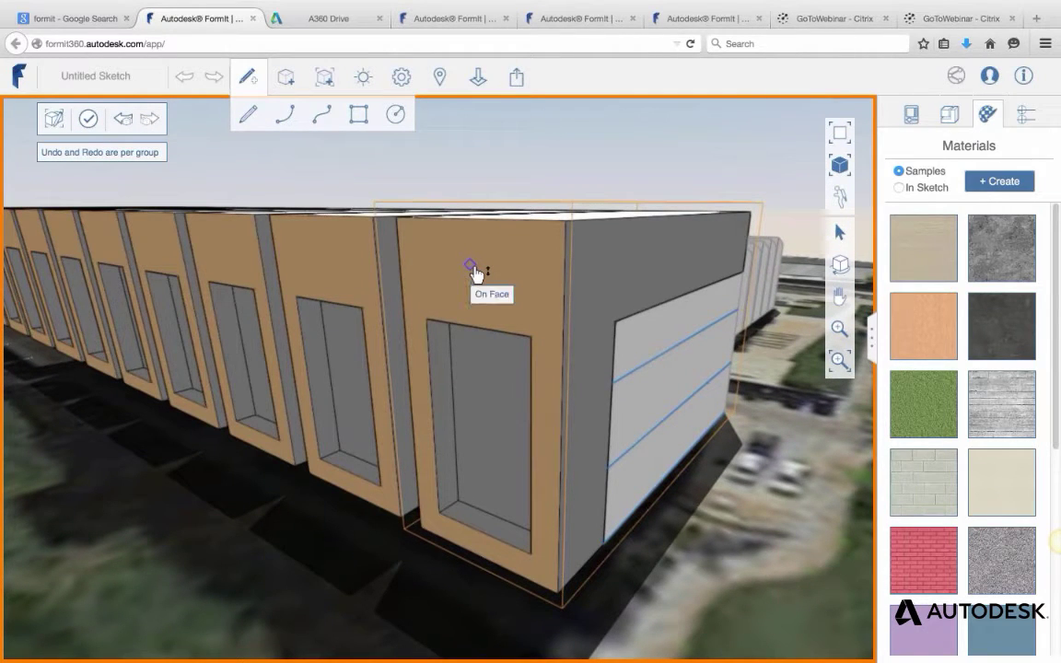
{"action": "right_click", "coordinate": [469, 267]}
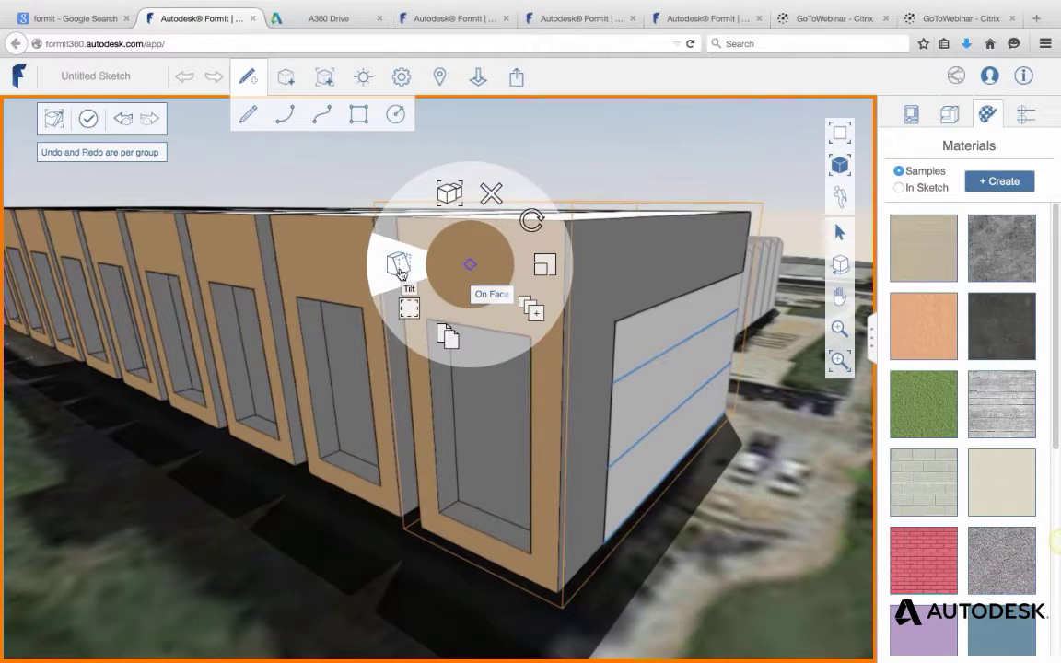
{"action": "left_click", "coordinate": [401, 274]}
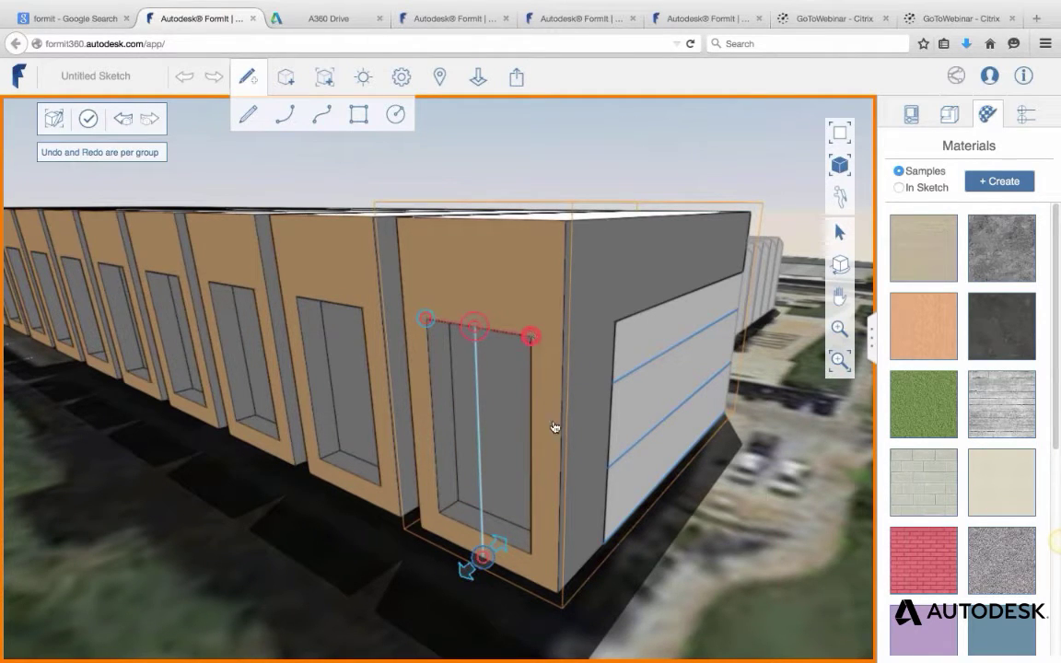
{"action": "left_click_drag", "start_coordinate": [555, 426], "coordinate": [559, 595]}
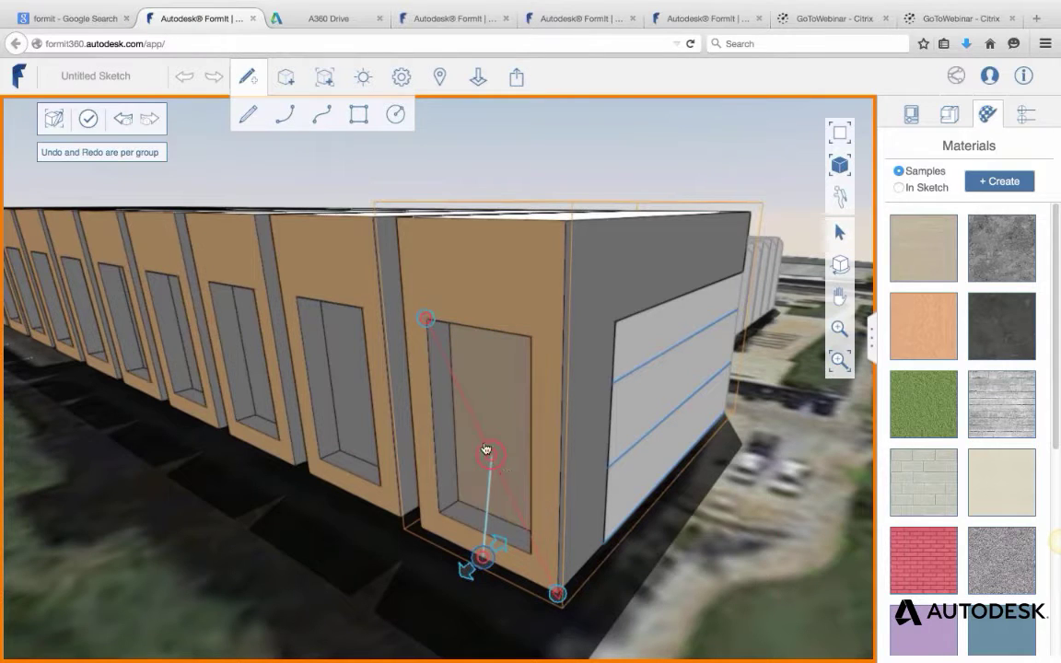
{"action": "left_click_drag", "start_coordinate": [426, 319], "coordinate": [426, 466]}
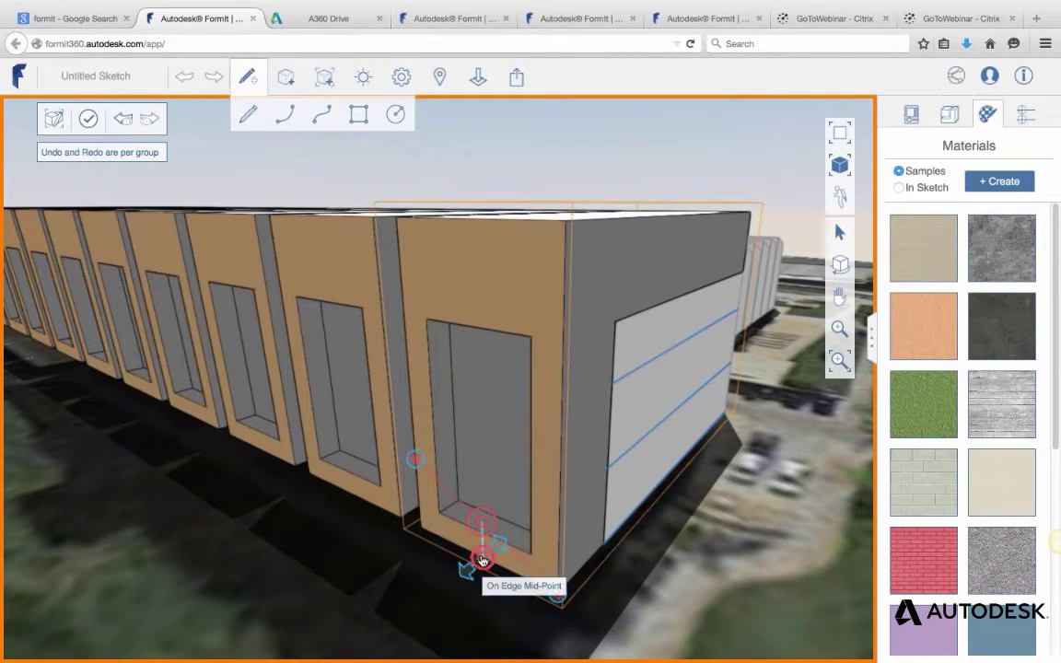
{"action": "mouse_move", "coordinate": [477, 552]}
{"action": "left_mouse_down"}
{"action": "mouse_move", "coordinate": [451, 574]}
{"action": "mouse_move", "coordinate": [462, 555]}
{"action": "mouse_move", "coordinate": [477, 558]}
{"action": "left_mouse_up"}
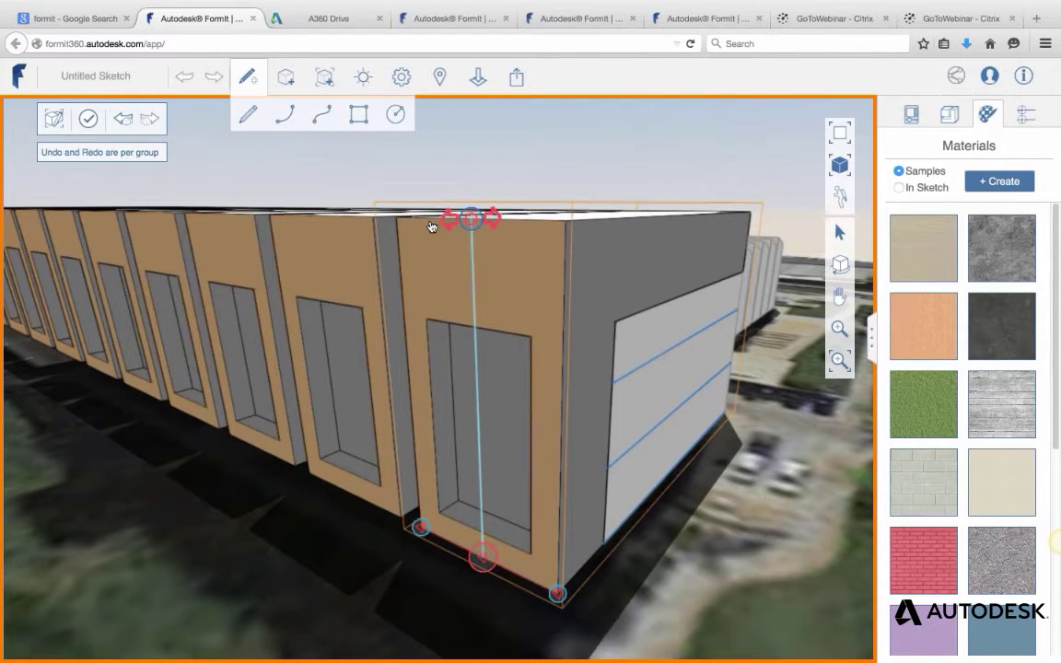
Tilt the end face about its bottom edge so its top leans outward past the base.
{"action": "mouse_move", "coordinate": [432, 227]}
{"action": "left_mouse_down"}
{"action": "mouse_move", "coordinate": [402, 229]}
{"action": "mouse_move", "coordinate": [439, 225]}
{"action": "left_mouse_up"}
{"action": "scroll", "coordinate": [542, 307], "scroll_direction": "down", "scroll_amount": 2}
{"action": "right_click_drag", "start_coordinate": [622, 461], "coordinate": [537, 449]}
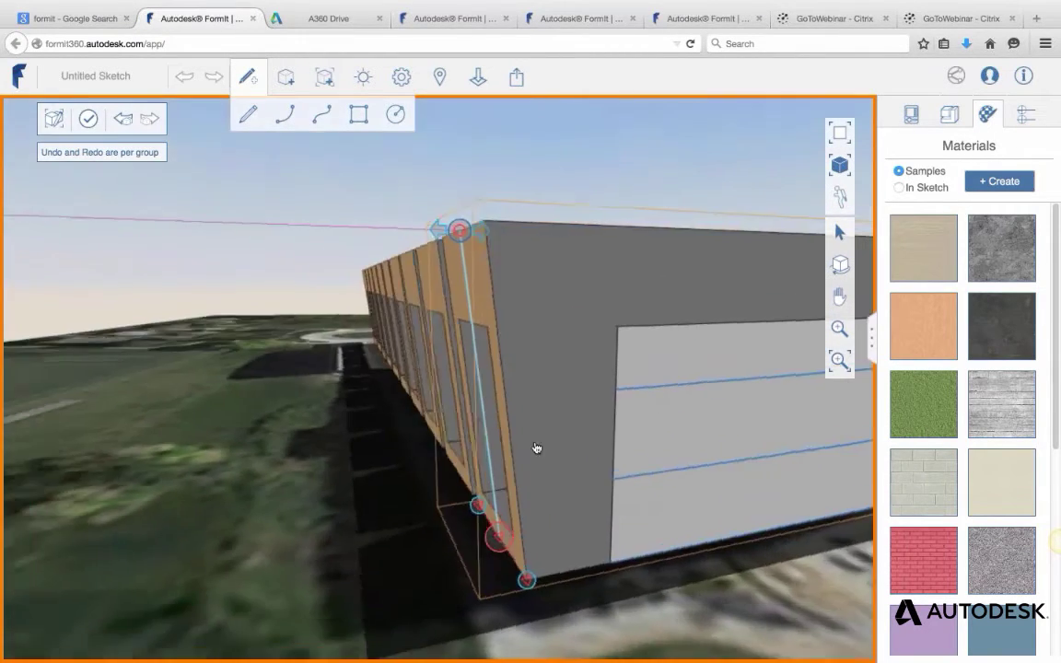
{"action": "middle_click_drag", "start_coordinate": [537, 448], "coordinate": [616, 492]}
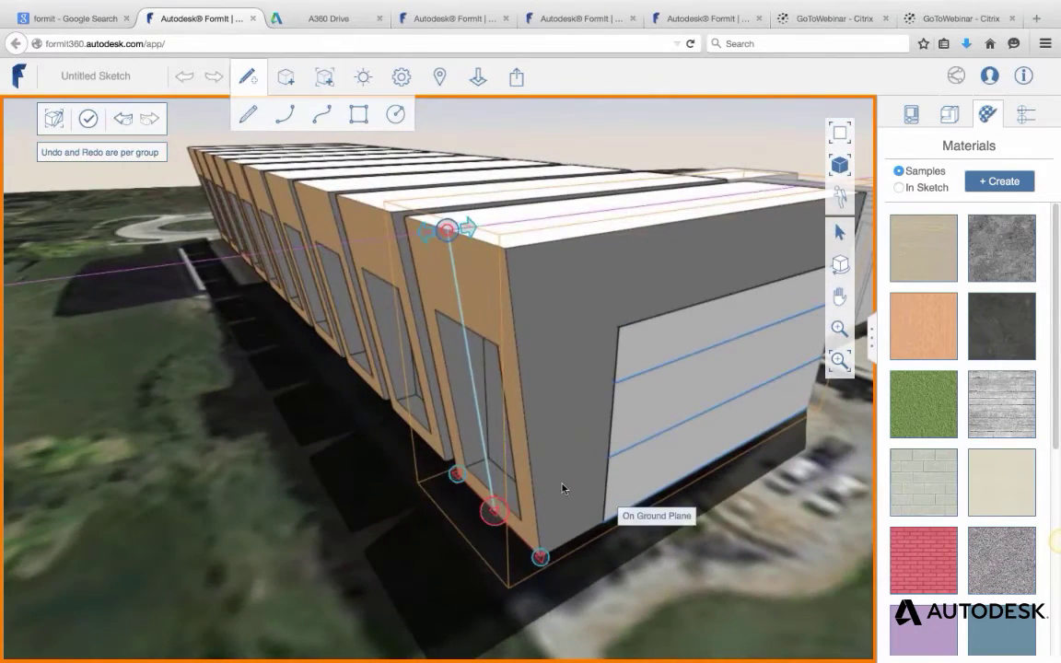
{"action": "key", "text": "Escape"}
Tilt the bar's roof face about its inner end edge so that the outer end rises.
{"action": "right_click_drag", "start_coordinate": [555, 411], "coordinate": [551, 382]}
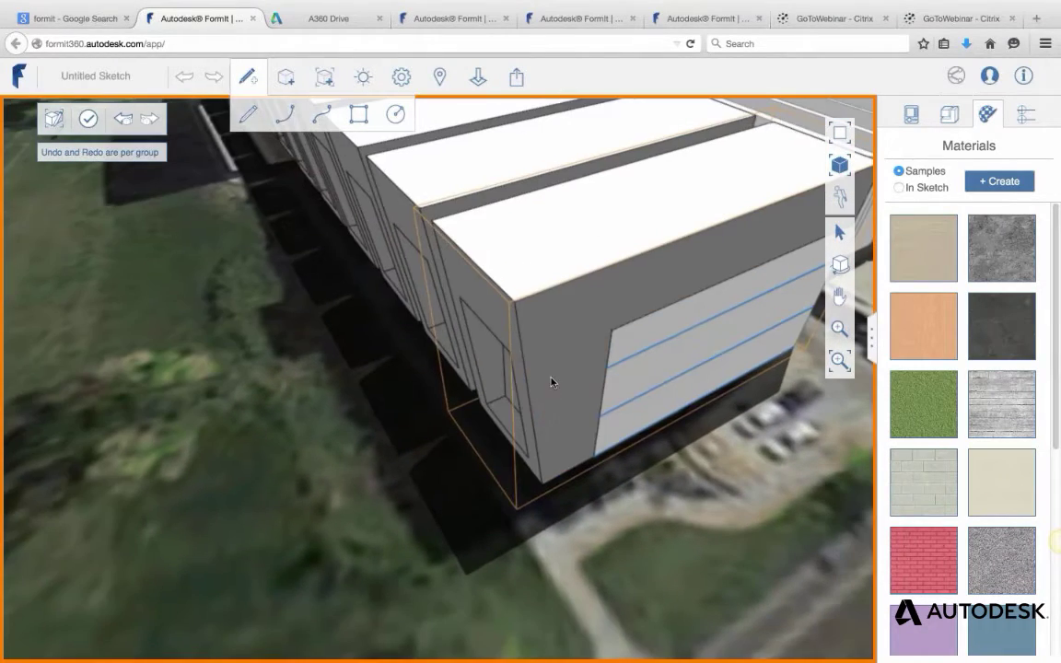
{"action": "middle_click_drag", "start_coordinate": [552, 381], "coordinate": [532, 277]}
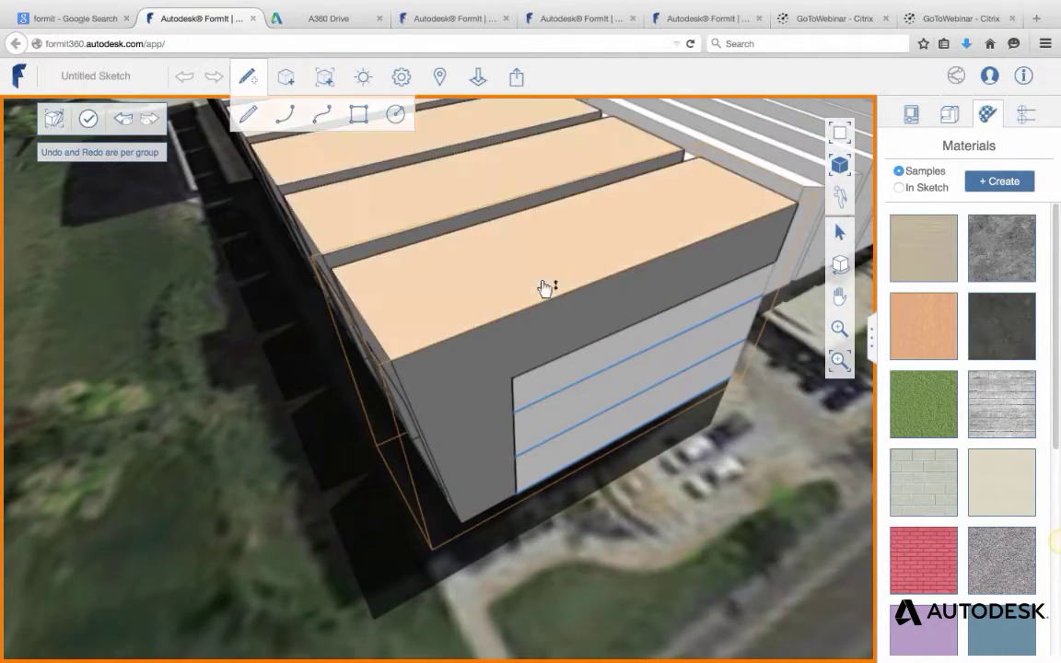
{"action": "right_click", "coordinate": [542, 255]}
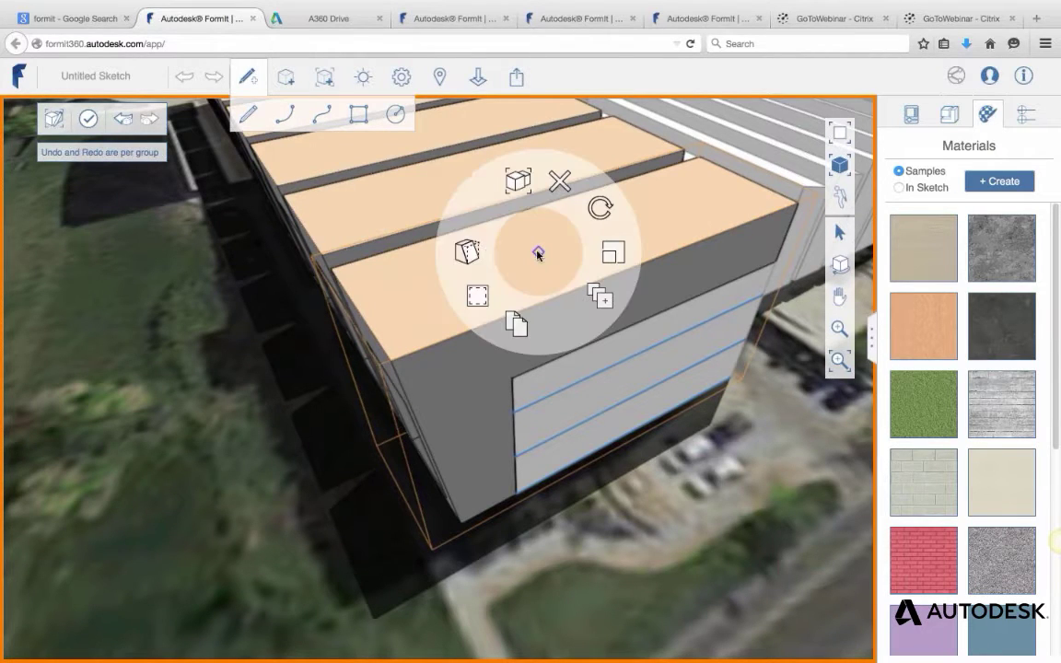
{"action": "left_click", "coordinate": [472, 256]}
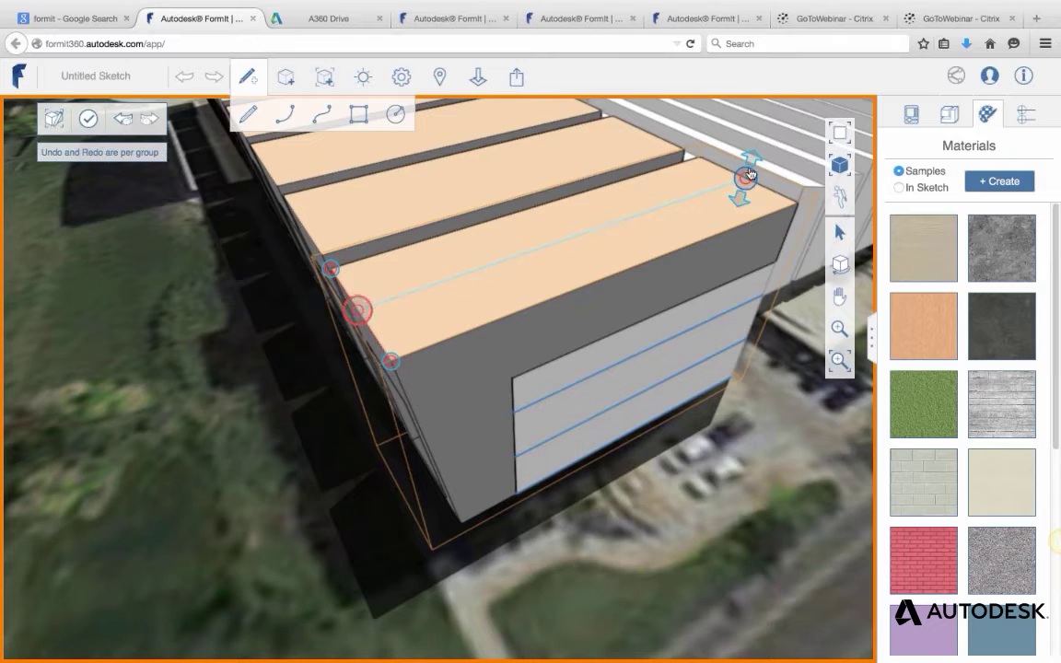
{"action": "left_click_drag", "start_coordinate": [386, 283], "coordinate": [747, 186]}
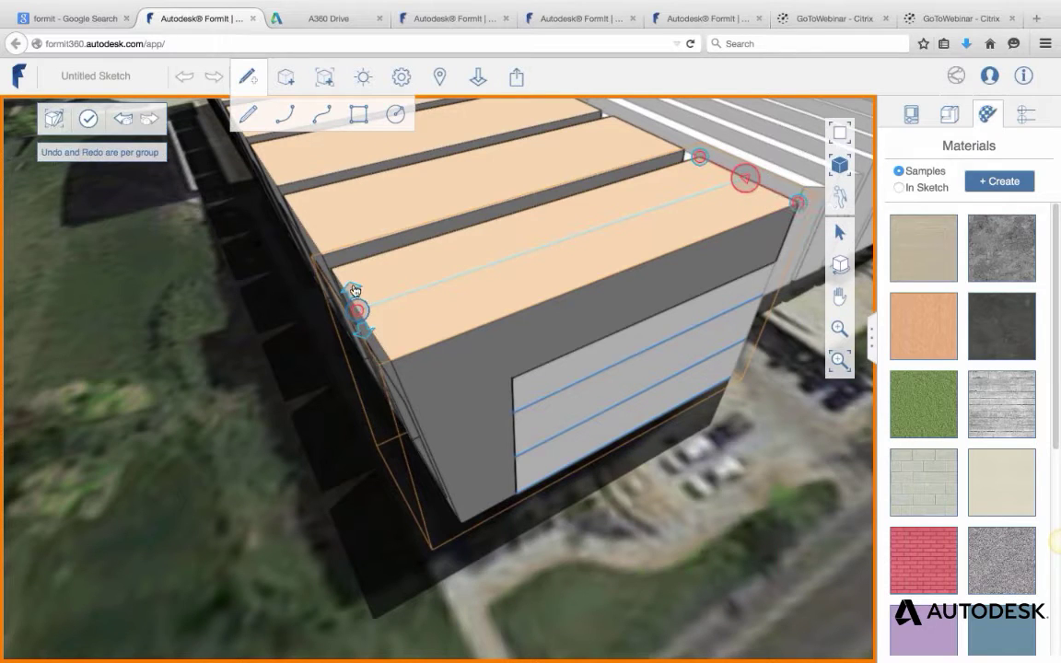
{"action": "left_click_drag", "start_coordinate": [350, 274], "coordinate": [348, 269]}
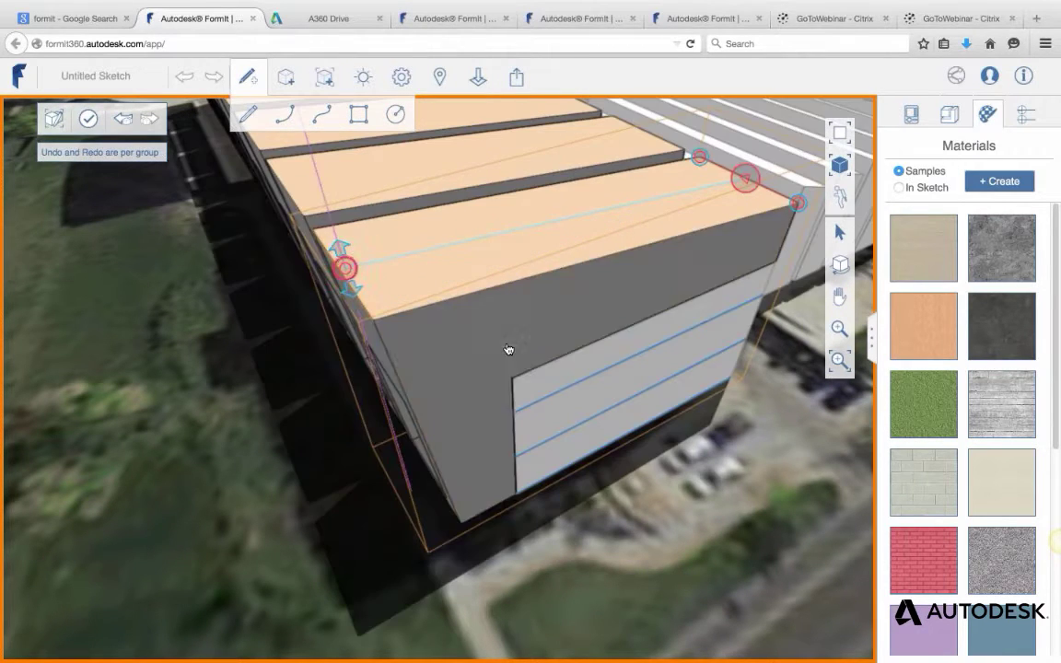
Finish editing the bar's group and return to the whole school model.
{"action": "scroll", "coordinate": [514, 372], "scroll_direction": "down", "scroll_amount": 1}
{"action": "right_click_drag", "start_coordinate": [492, 361], "coordinate": [610, 325]}
{"action": "left_click_drag", "start_coordinate": [521, 325], "coordinate": [474, 374]}
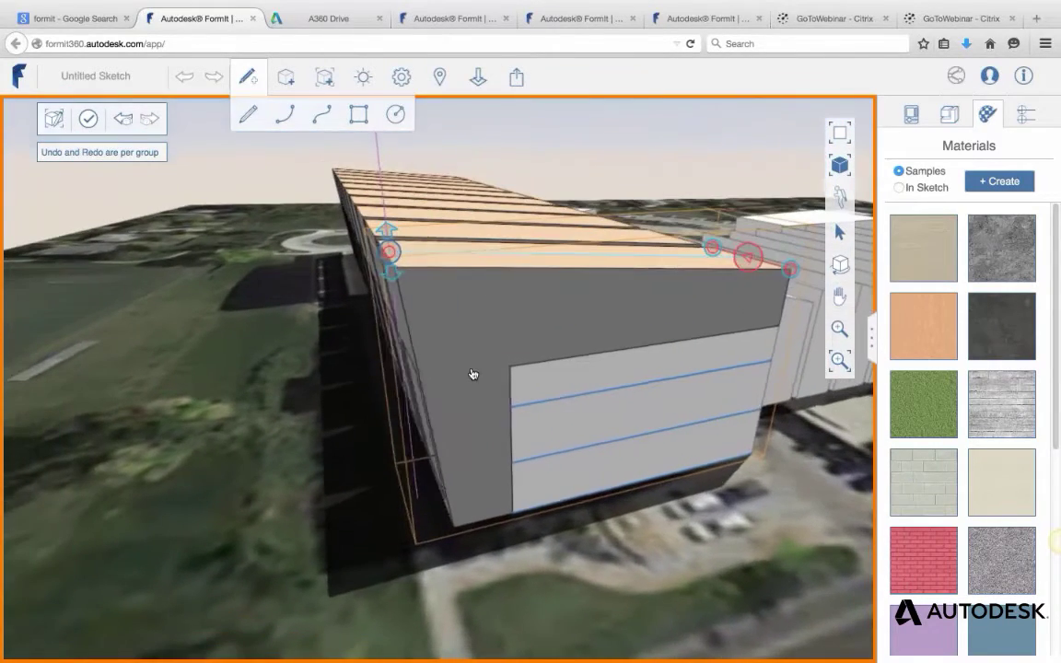
{"action": "double_click", "coordinate": [228, 434]}
{"action": "scroll", "coordinate": [360, 454], "scroll_direction": "down", "scroll_amount": 5}
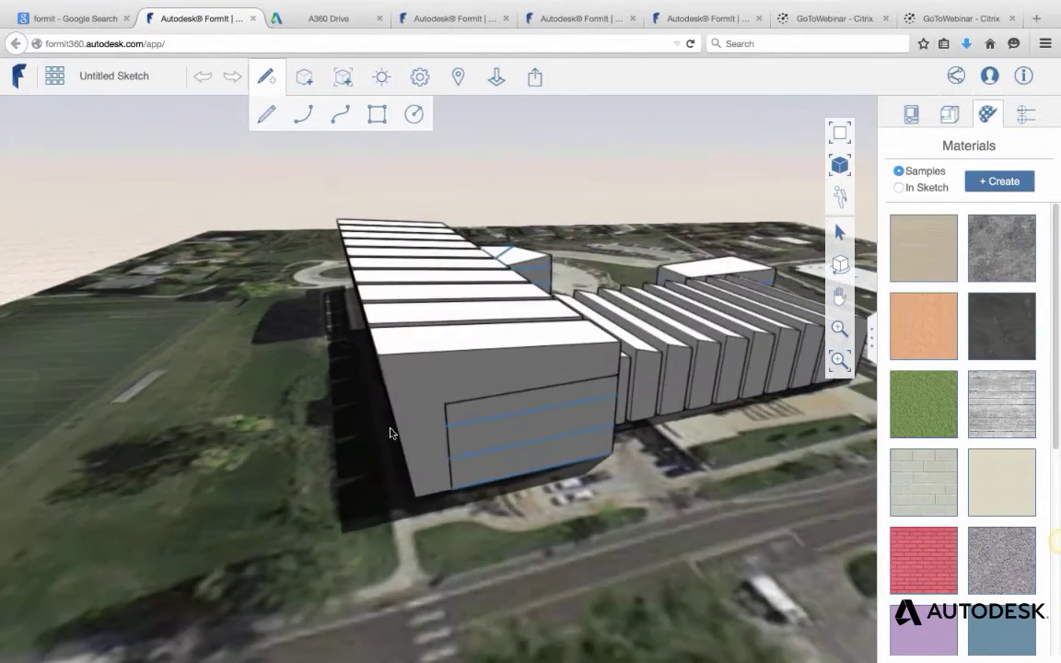
Make the wing's end bar nearest the road a unique group, independent of the other bars.
{"action": "right_click_drag", "start_coordinate": [390, 430], "coordinate": [522, 388]}
{"action": "mouse_move", "coordinate": [523, 393]}
{"action": "left_mouse_down"}
{"action": "mouse_move", "coordinate": [493, 426]}
{"action": "mouse_move", "coordinate": [534, 441]}
{"action": "mouse_move", "coordinate": [508, 447]}
{"action": "mouse_move", "coordinate": [591, 412]}
{"action": "mouse_move", "coordinate": [541, 404]}
{"action": "left_mouse_up"}
{"action": "middle_click_drag", "start_coordinate": [422, 393], "coordinate": [617, 401]}
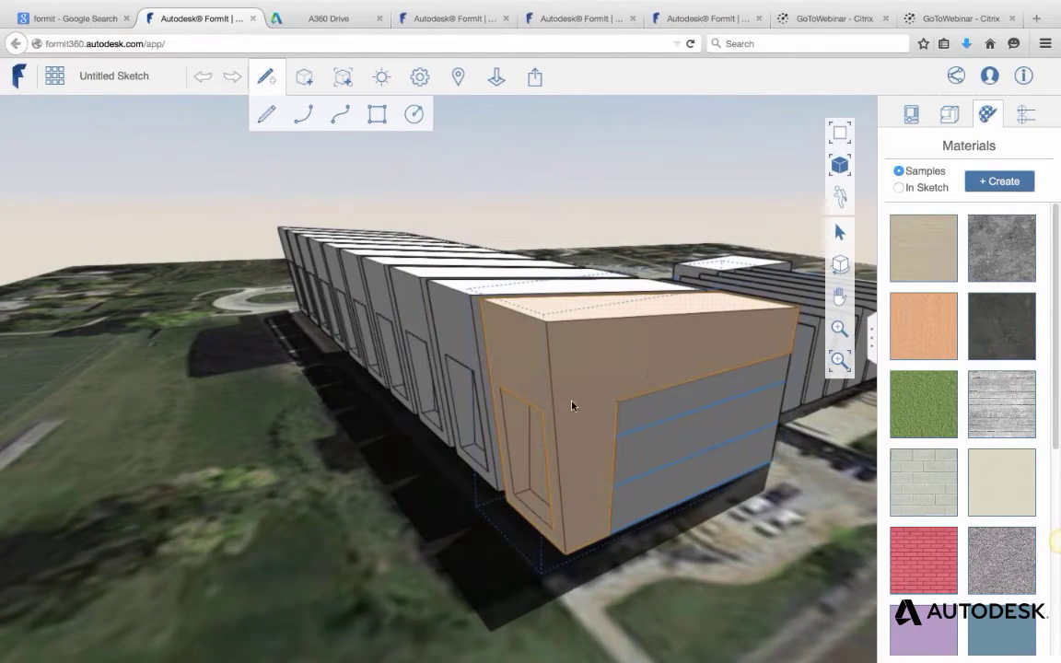
{"action": "scroll", "coordinate": [580, 391], "scroll_direction": "up", "scroll_amount": 5}
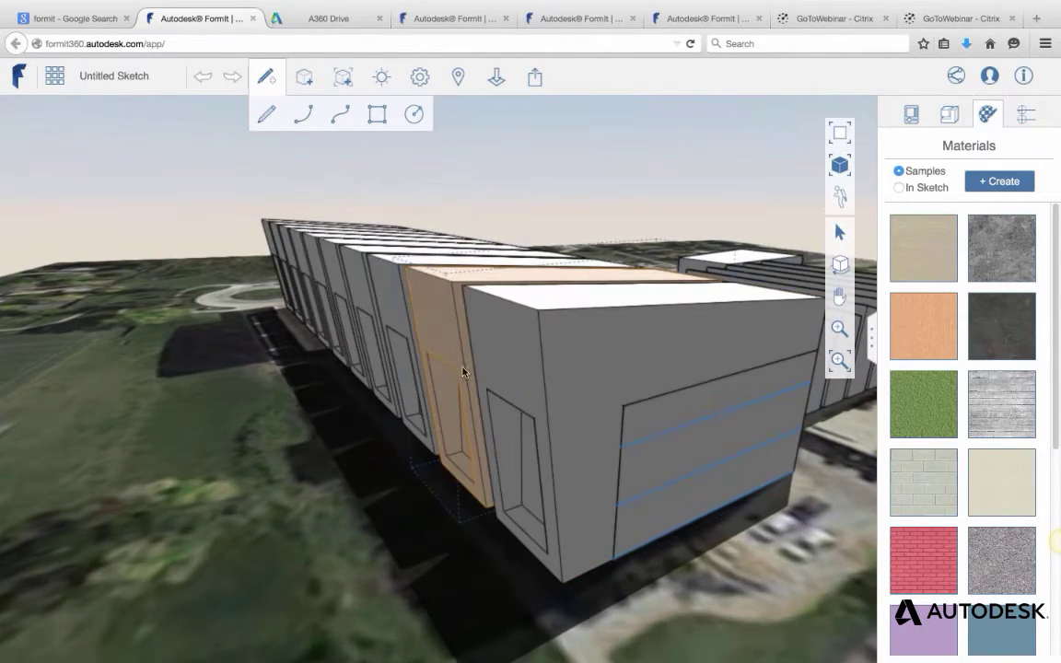
{"action": "middle_click_drag", "start_coordinate": [463, 372], "coordinate": [540, 360]}
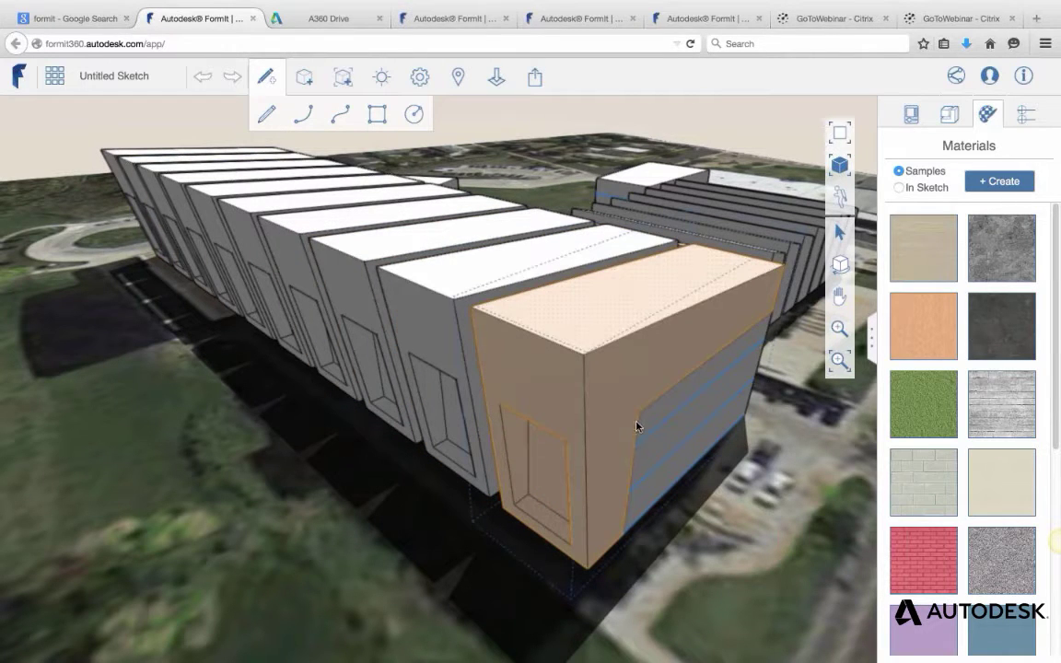
{"action": "middle_click_drag", "start_coordinate": [633, 422], "coordinate": [556, 382]}
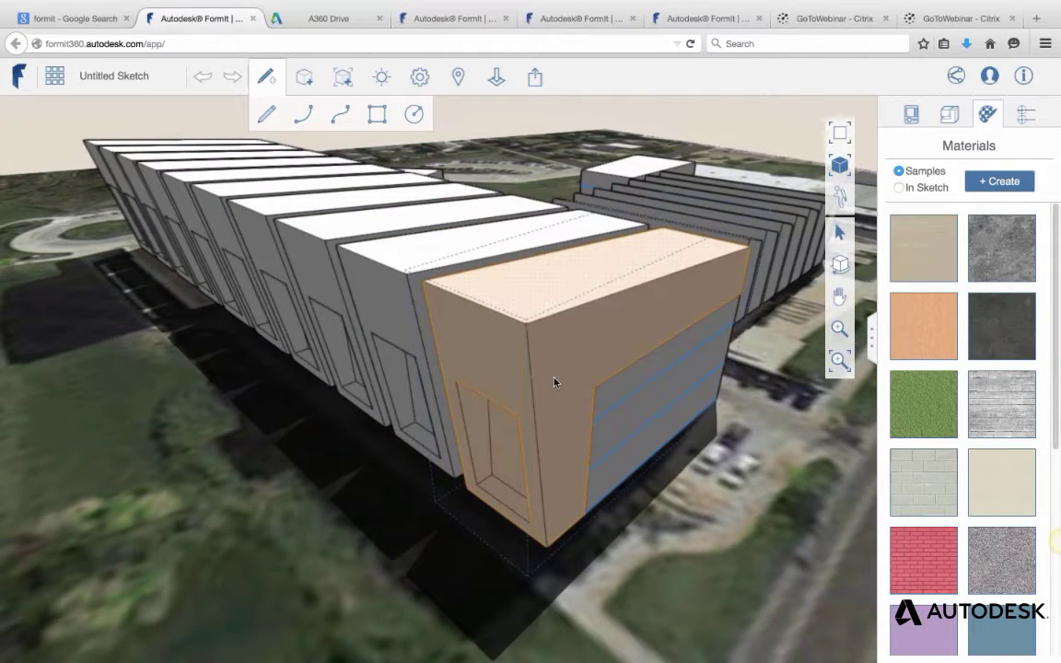
{"action": "left_click", "coordinate": [554, 381]}
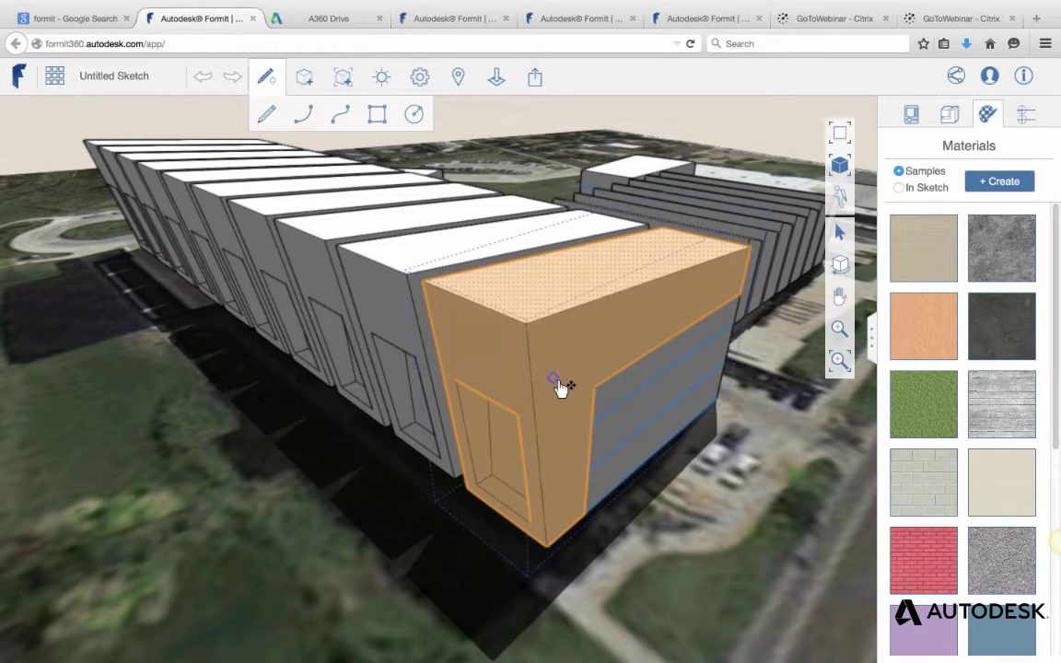
{"action": "right_click", "coordinate": [553, 380]}
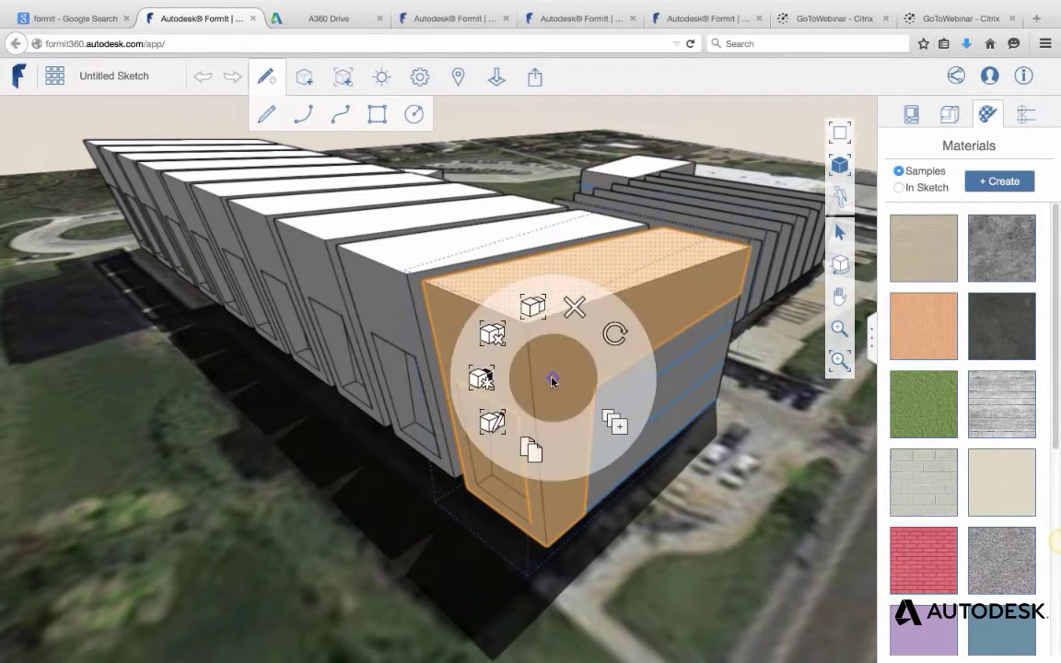
{"action": "left_click", "coordinate": [483, 388]}
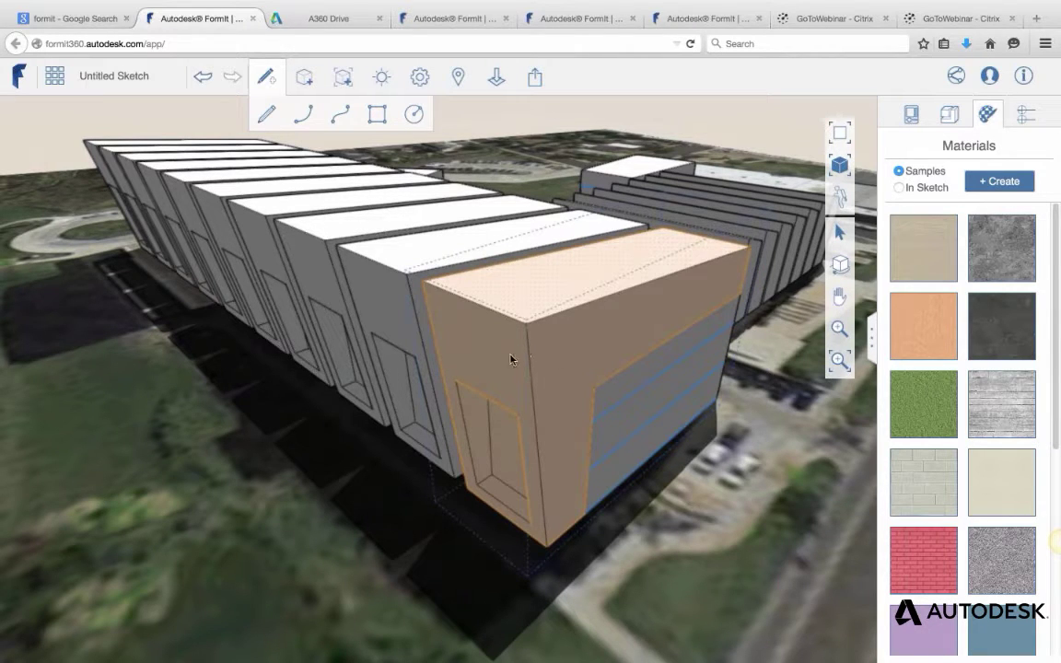
{"action": "left_click", "coordinate": [624, 398]}
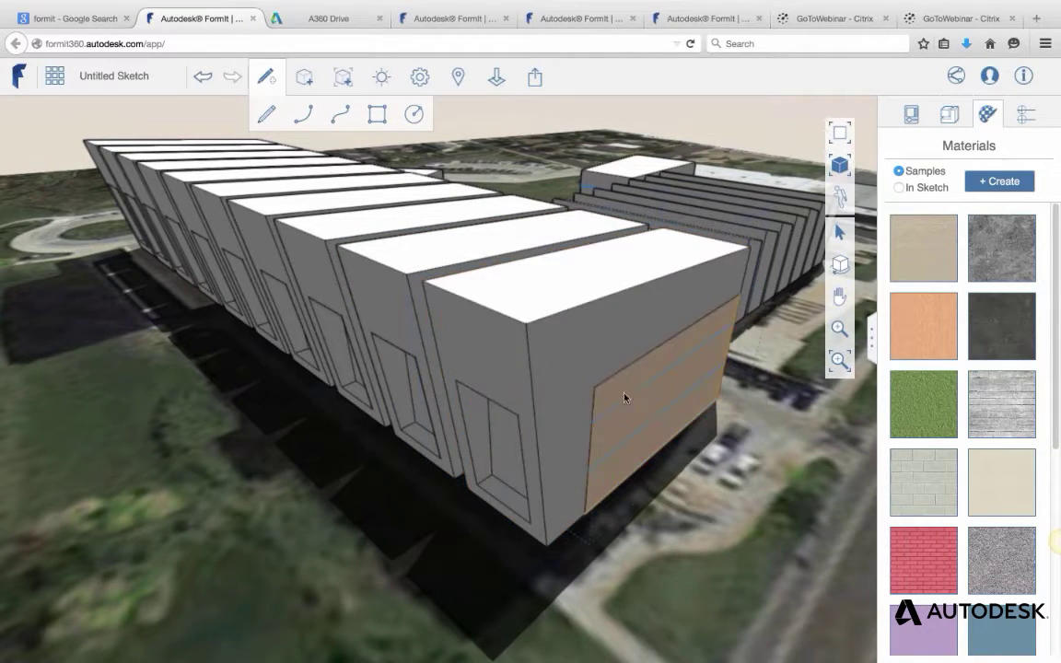
Edit the unique end bar and push the recess's side face out through the outer wall to open the corner.
{"action": "right_click_drag", "start_coordinate": [577, 452], "coordinate": [732, 414]}
{"action": "middle_click_drag", "start_coordinate": [732, 415], "coordinate": [535, 407]}
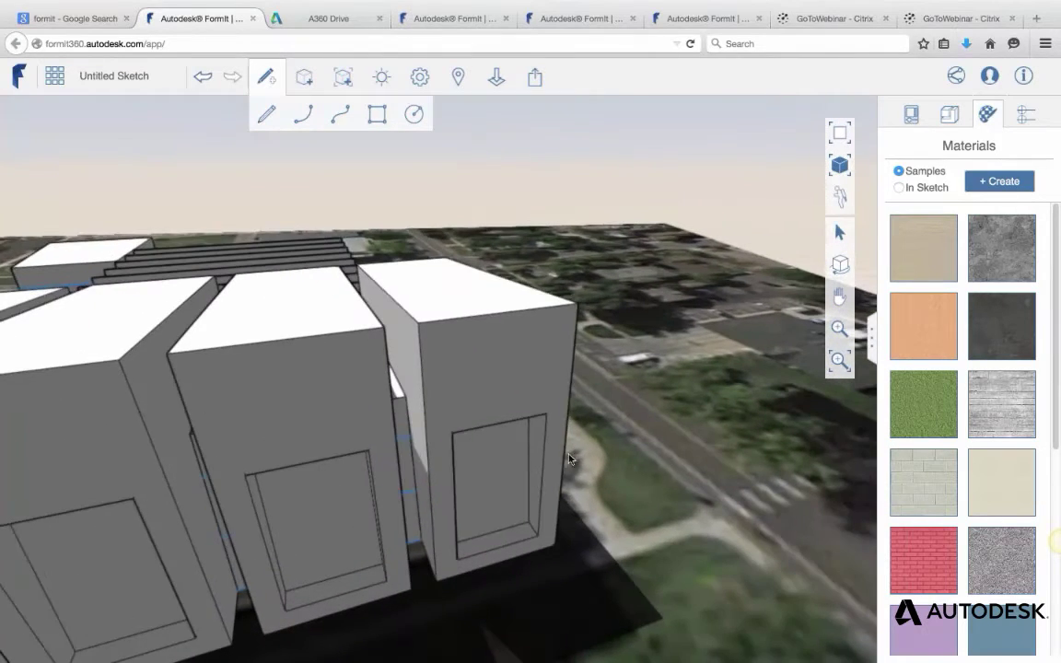
{"action": "scroll", "coordinate": [534, 406], "scroll_direction": "up", "scroll_amount": 3}
{"action": "double_click", "coordinate": [521, 386]}
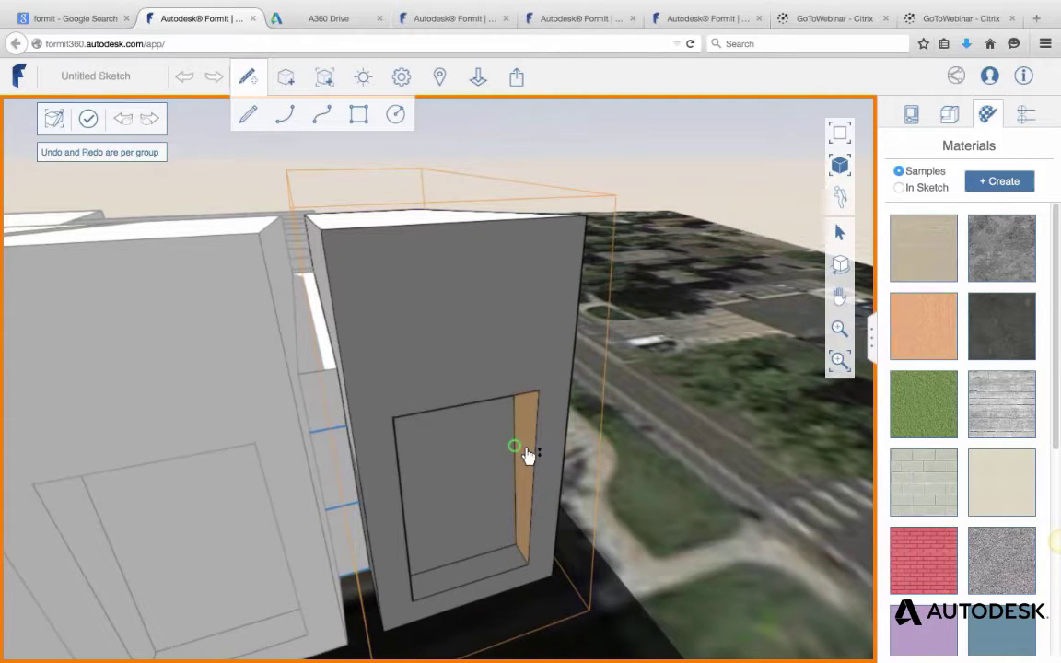
{"action": "left_click_drag", "start_coordinate": [528, 456], "coordinate": [647, 468]}
Push the end bar recess's back face inward to the inner building mass so the opening wraps around the corner.
{"action": "mouse_move", "coordinate": [646, 468]}
{"action": "right_mouse_down"}
{"action": "mouse_move", "coordinate": [633, 460]}
{"action": "mouse_move", "coordinate": [645, 474]}
{"action": "right_mouse_up"}
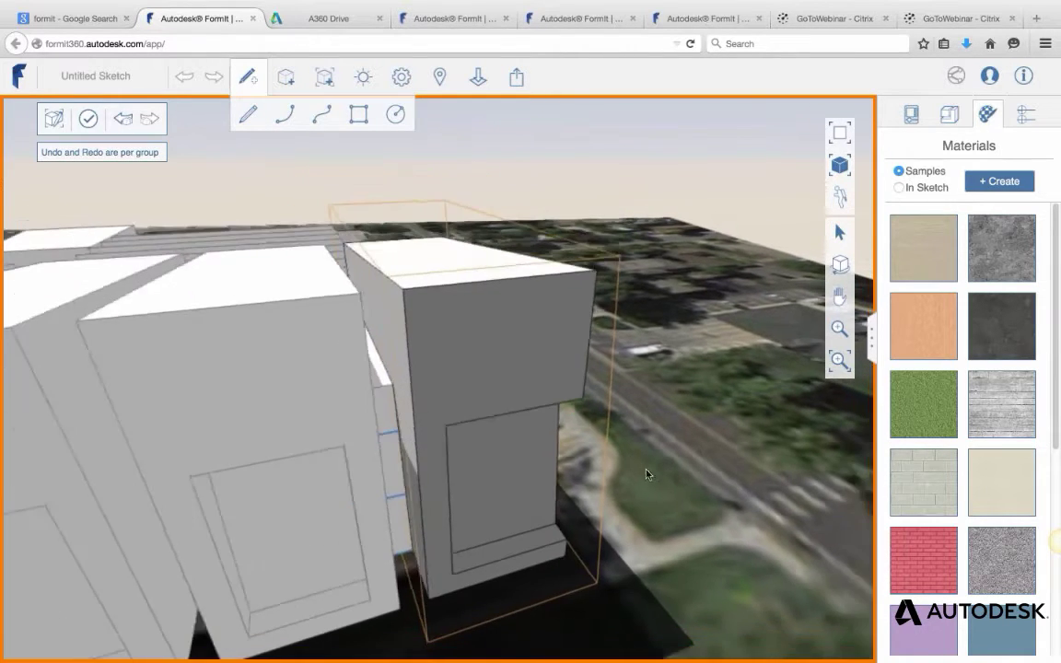
{"action": "middle_click_drag", "start_coordinate": [647, 474], "coordinate": [513, 469]}
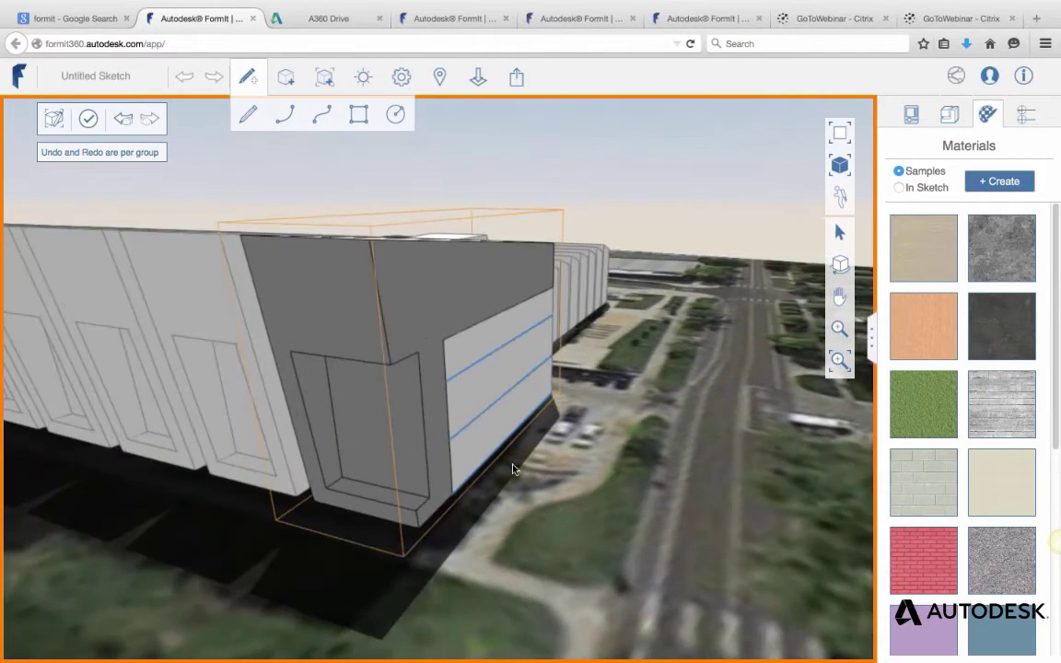
{"action": "scroll", "coordinate": [368, 433], "scroll_direction": "up", "scroll_amount": 3}
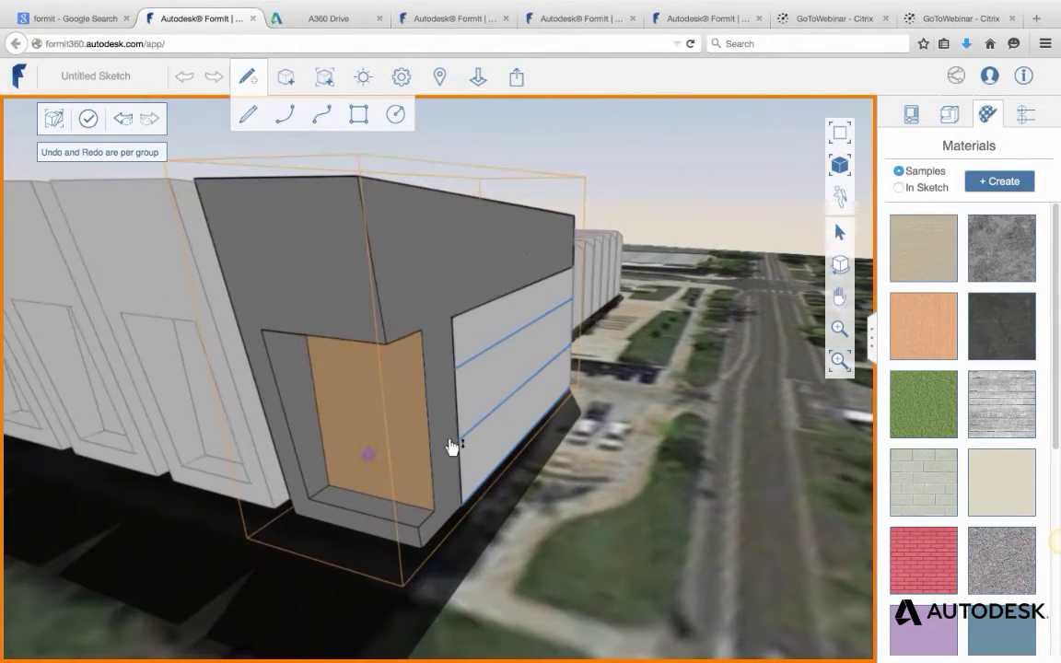
{"action": "left_click_drag", "start_coordinate": [451, 447], "coordinate": [523, 401]}
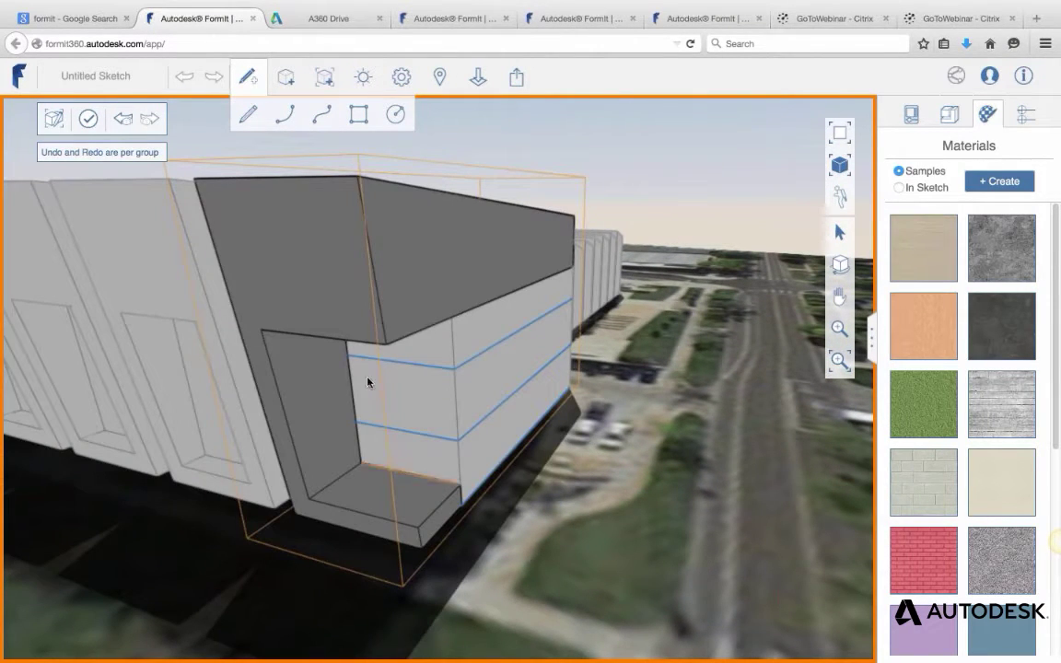
Try a rectangular strip about 2' wide and 25' long across the floor of the corner recess.
{"action": "middle_click_drag", "start_coordinate": [521, 511], "coordinate": [451, 480]}
{"action": "scroll", "coordinate": [337, 482], "scroll_direction": "up", "scroll_amount": 3}
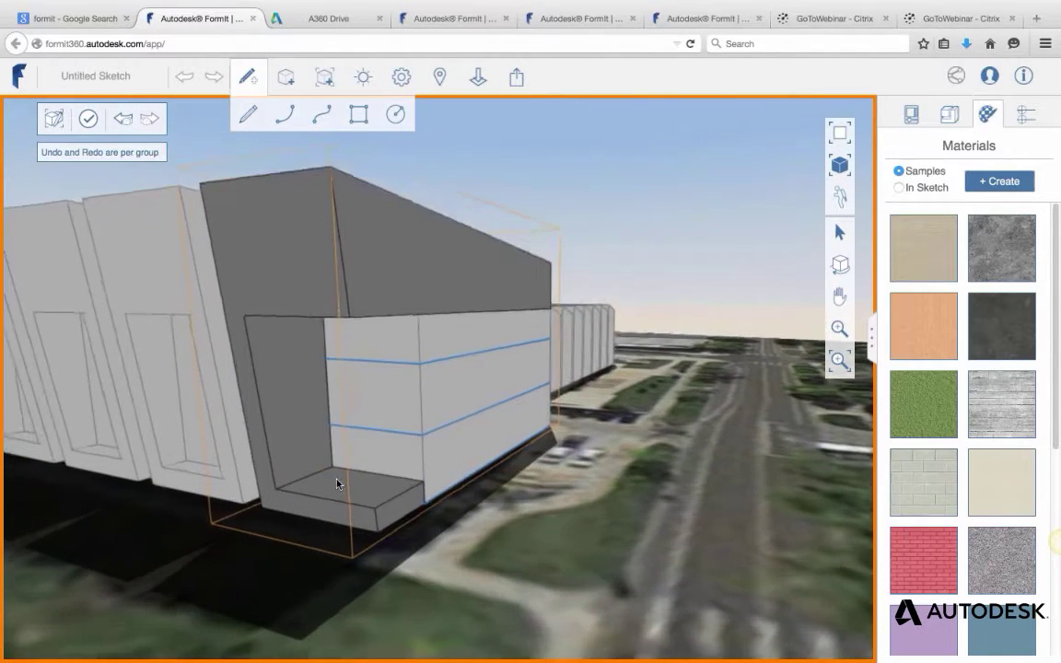
{"action": "middle_click_drag", "start_coordinate": [454, 527], "coordinate": [450, 534]}
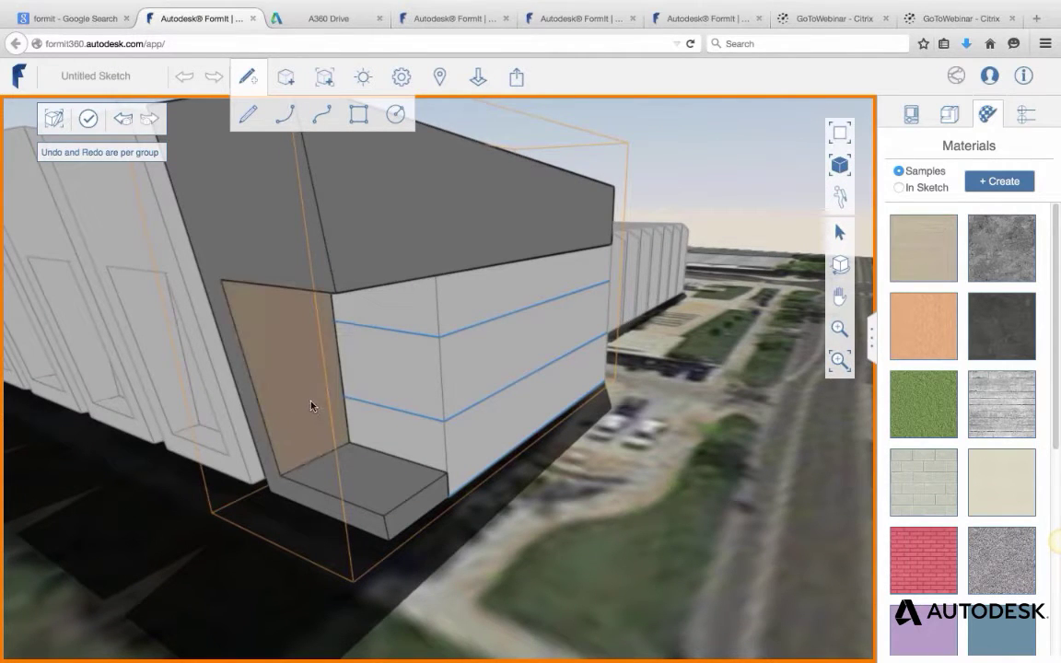
{"action": "scroll", "coordinate": [311, 405], "scroll_direction": "up", "scroll_amount": 3}
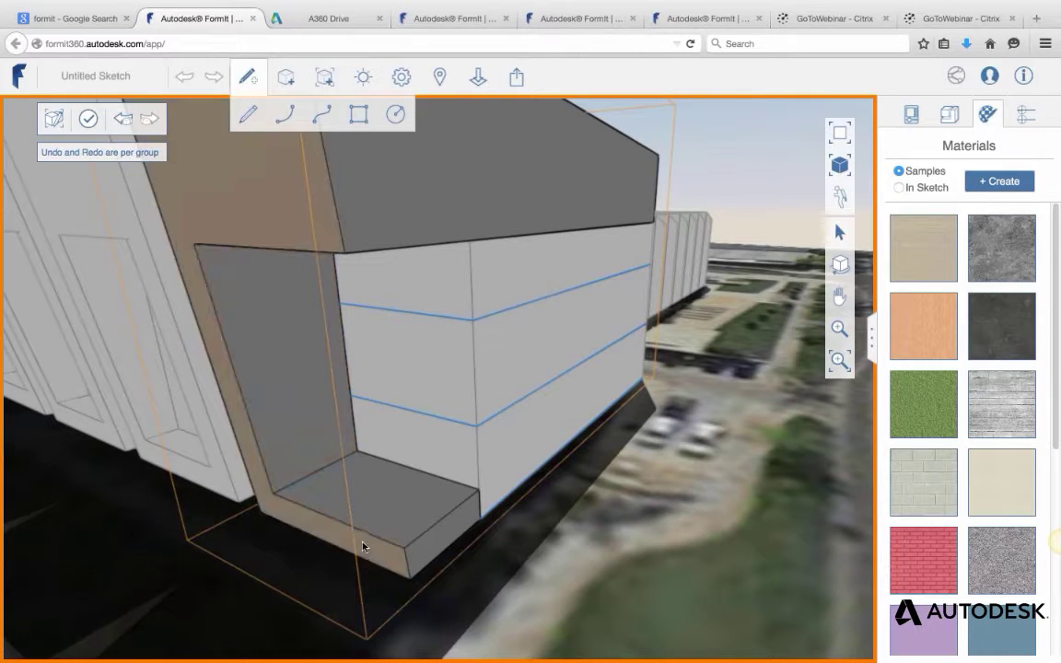
{"action": "scroll", "coordinate": [366, 528], "scroll_direction": "up", "scroll_amount": 1}
{"action": "scroll", "coordinate": [366, 525], "scroll_direction": "up", "scroll_amount": 1}
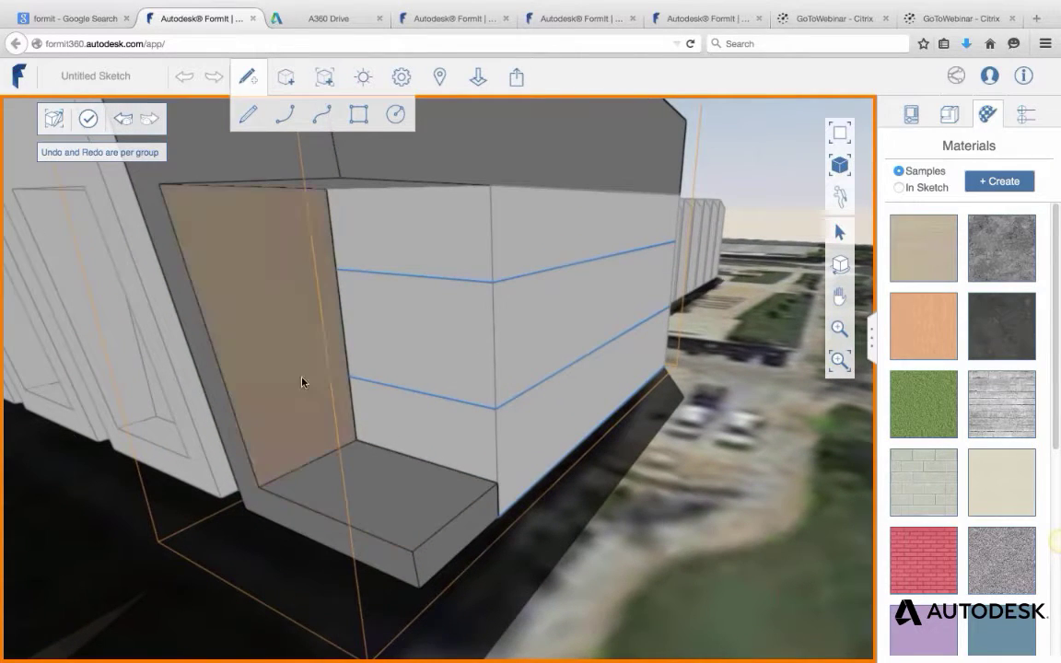
{"action": "left_click", "coordinate": [359, 114]}
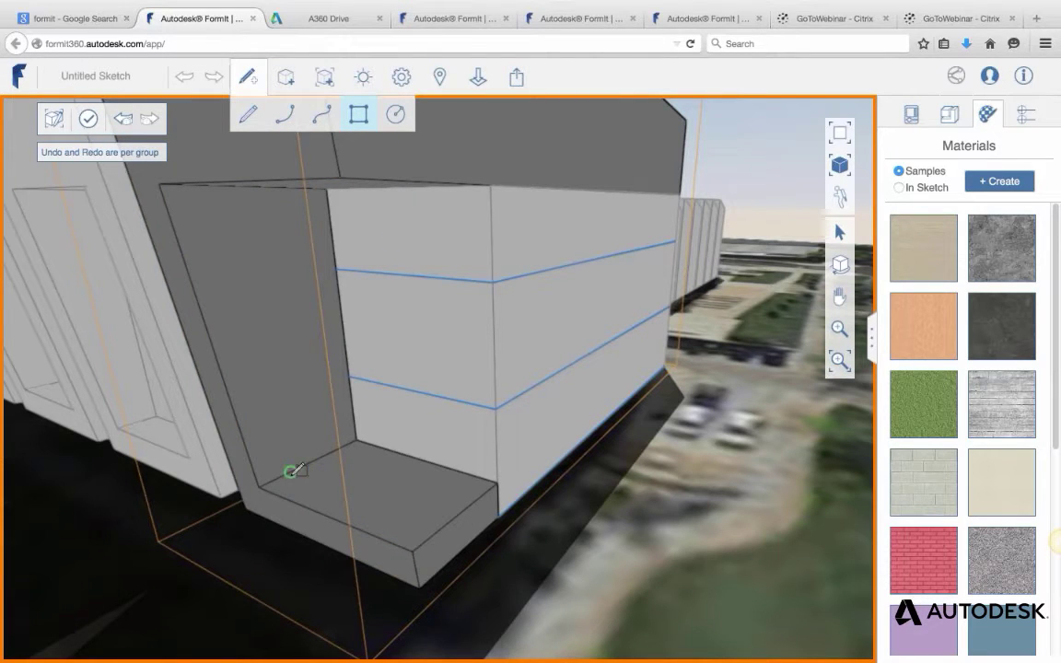
{"action": "scroll", "coordinate": [313, 461], "scroll_direction": "up", "scroll_amount": 3}
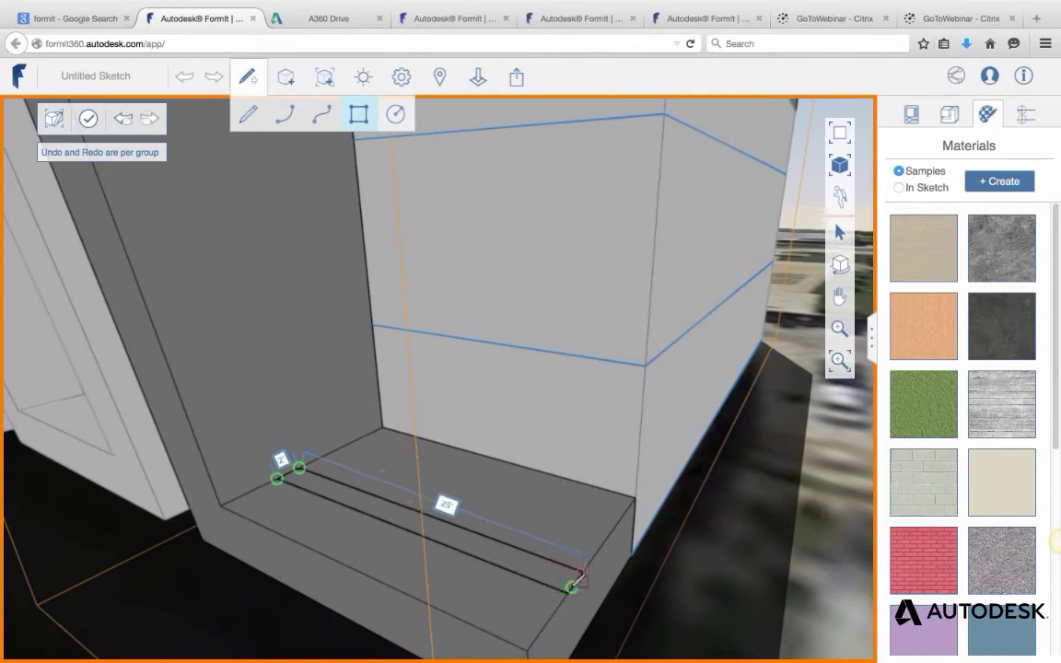
{"action": "left_click", "coordinate": [574, 580]}
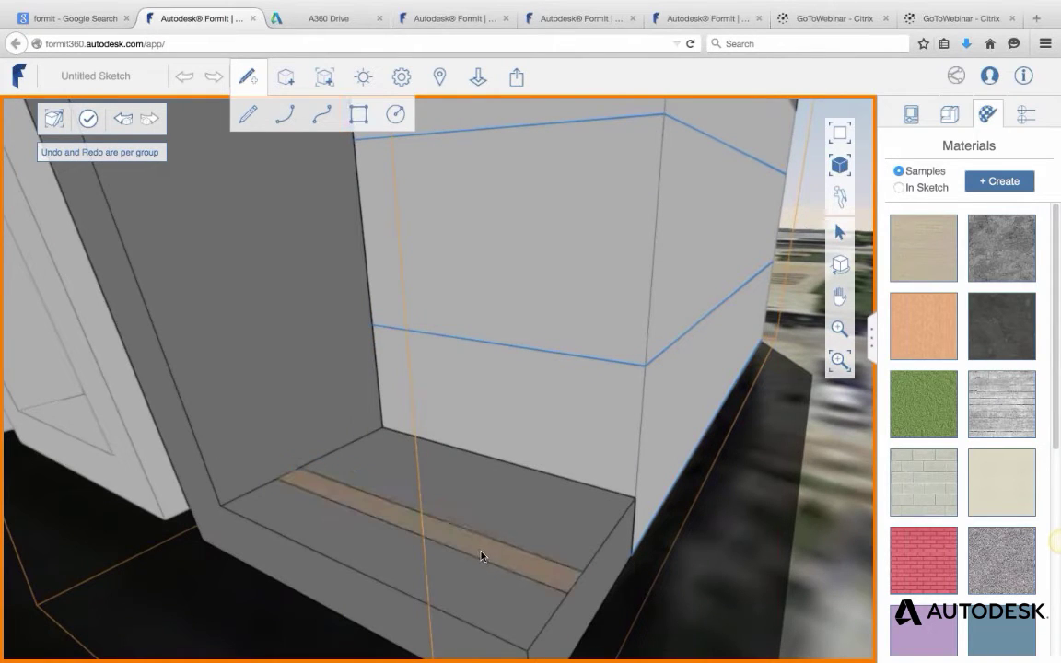
Try extruding the floor strip 6" upward, and undo both the extrusion and the rectangle.
{"action": "left_click_drag", "start_coordinate": [486, 557], "coordinate": [486, 550]}
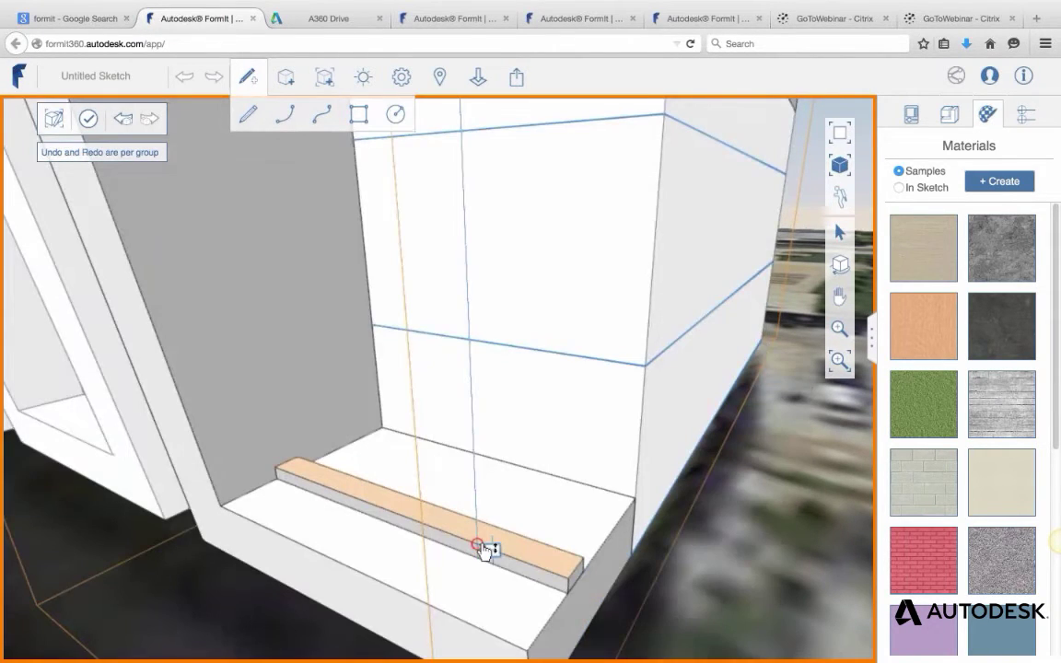
{"action": "key", "text": "Tab"}
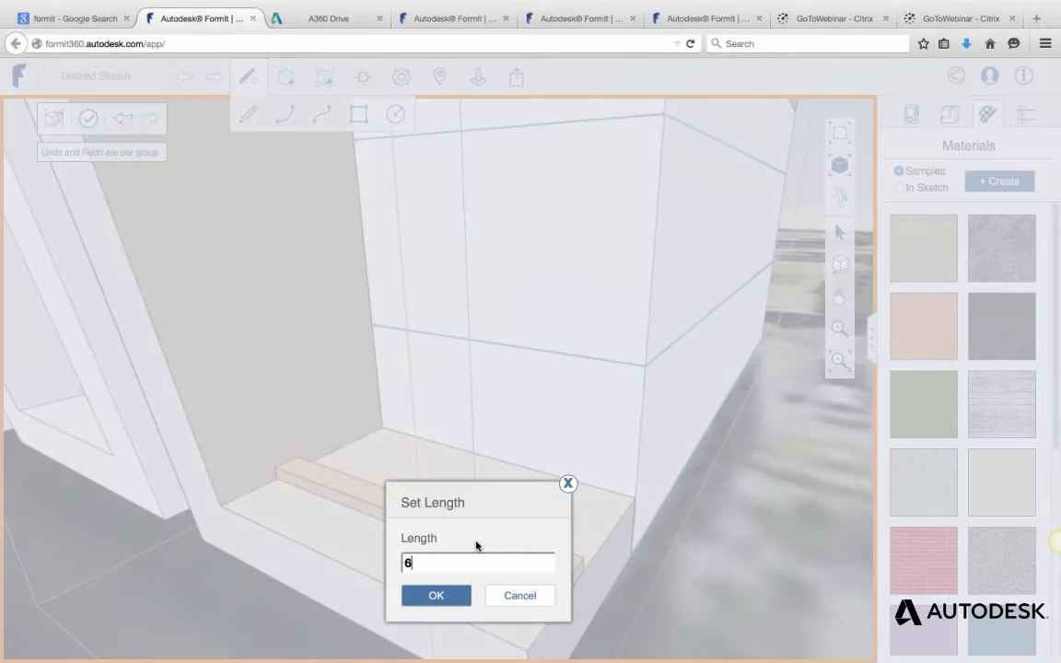
{"action": "type", "text": "6\""}
{"action": "key", "text": "Return"}
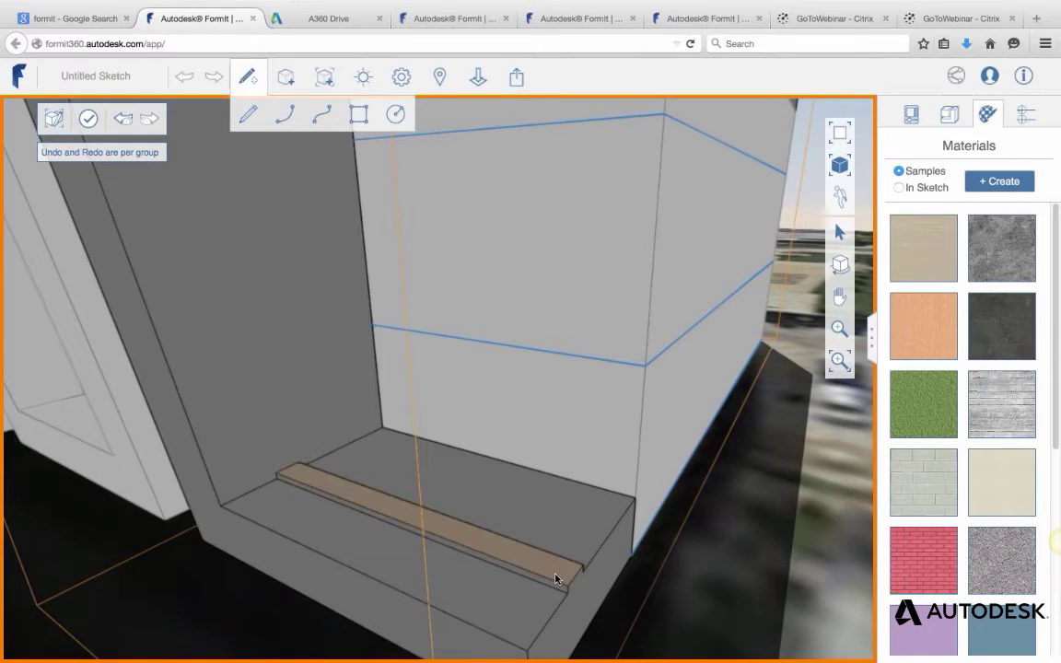
{"action": "key", "text": "ctrl+z"}
{"action": "key", "text": "ctrl+z"}
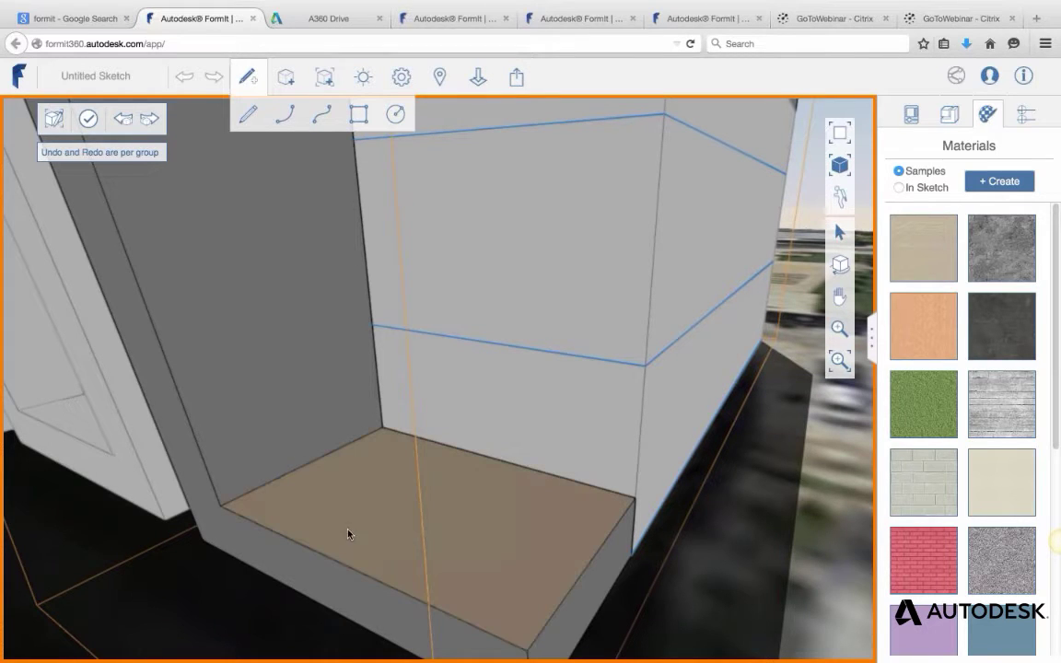
Group the end bar's whole solid so that new geometry stays separate from it.
{"action": "scroll", "coordinate": [353, 528], "scroll_direction": "down", "scroll_amount": 5}
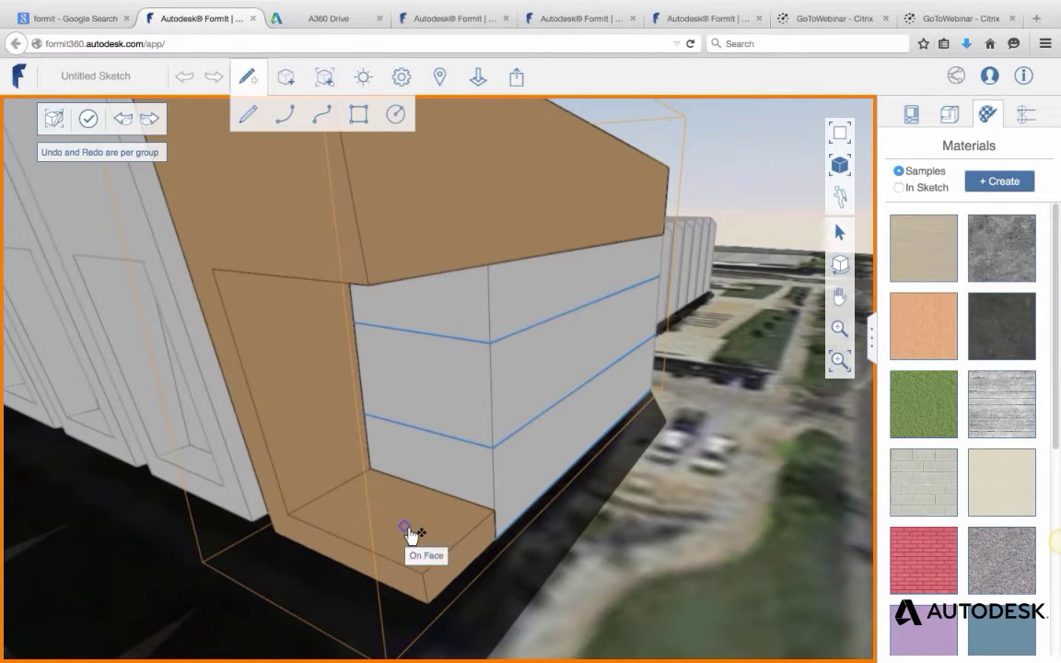
{"action": "right_click", "coordinate": [404, 527]}
{"action": "left_click", "coordinate": [384, 454]}
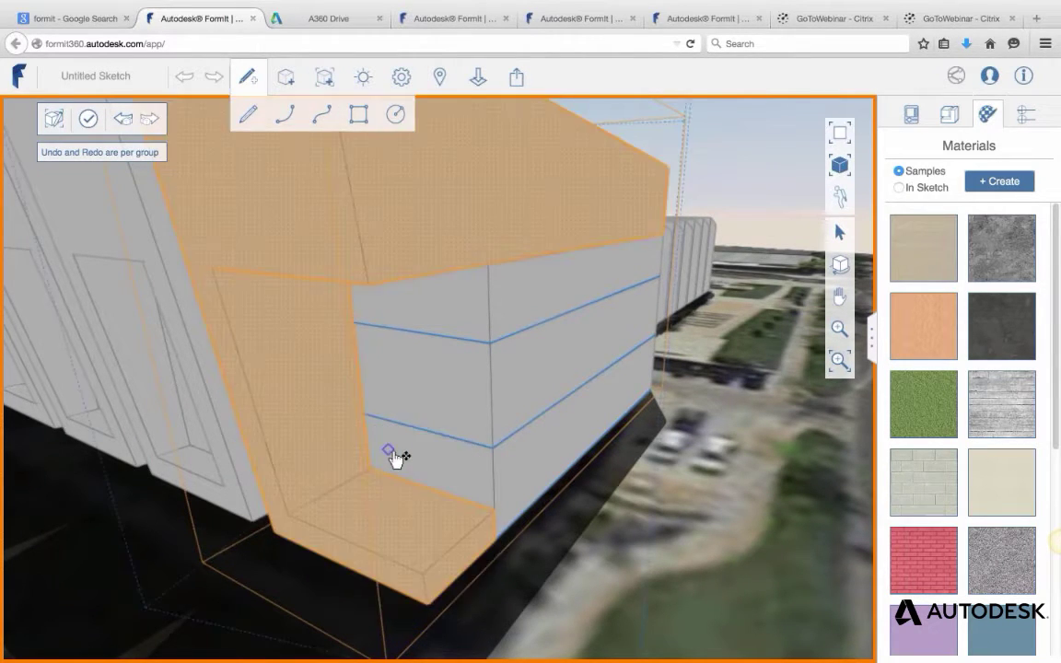
{"action": "key", "text": "Escape"}
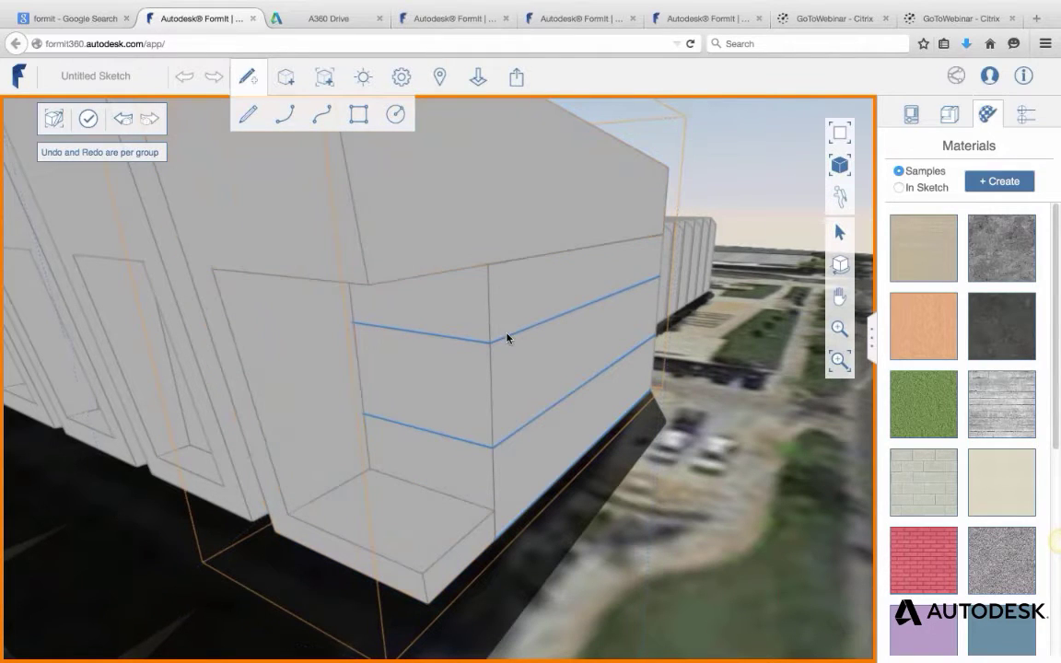
{"action": "left_click", "coordinate": [412, 428]}
Draw a rectangular strip about 2' wide across the recess floor, from the inner side wall to the open outer edge.
{"action": "scroll", "coordinate": [360, 523], "scroll_direction": "up", "scroll_amount": 3}
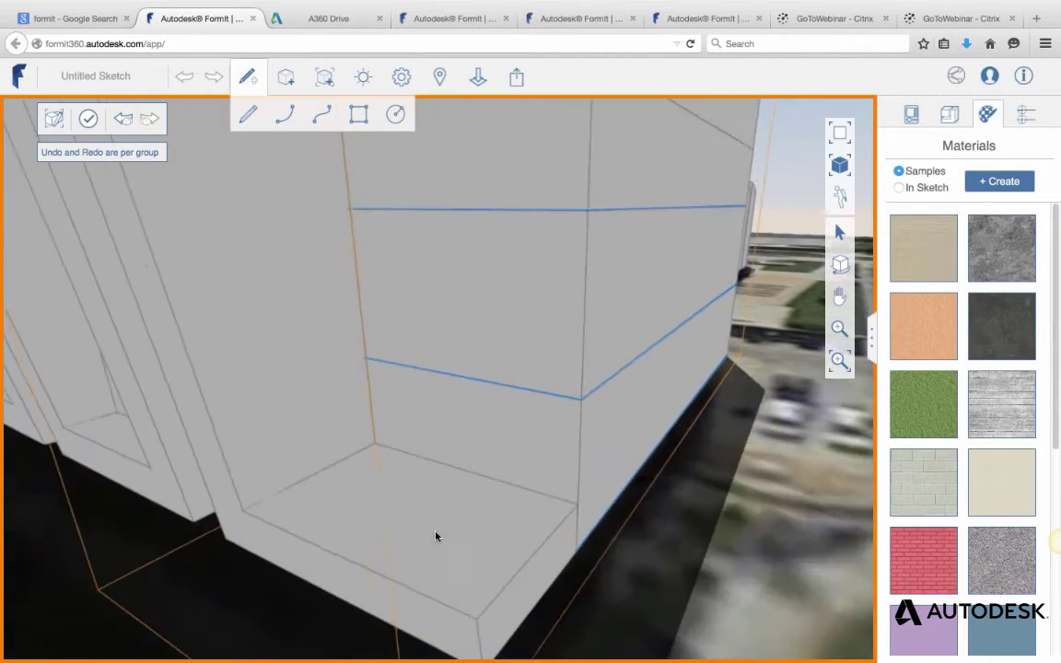
{"action": "middle_click_drag", "start_coordinate": [403, 504], "coordinate": [384, 465]}
{"action": "left_click", "coordinate": [363, 123]}
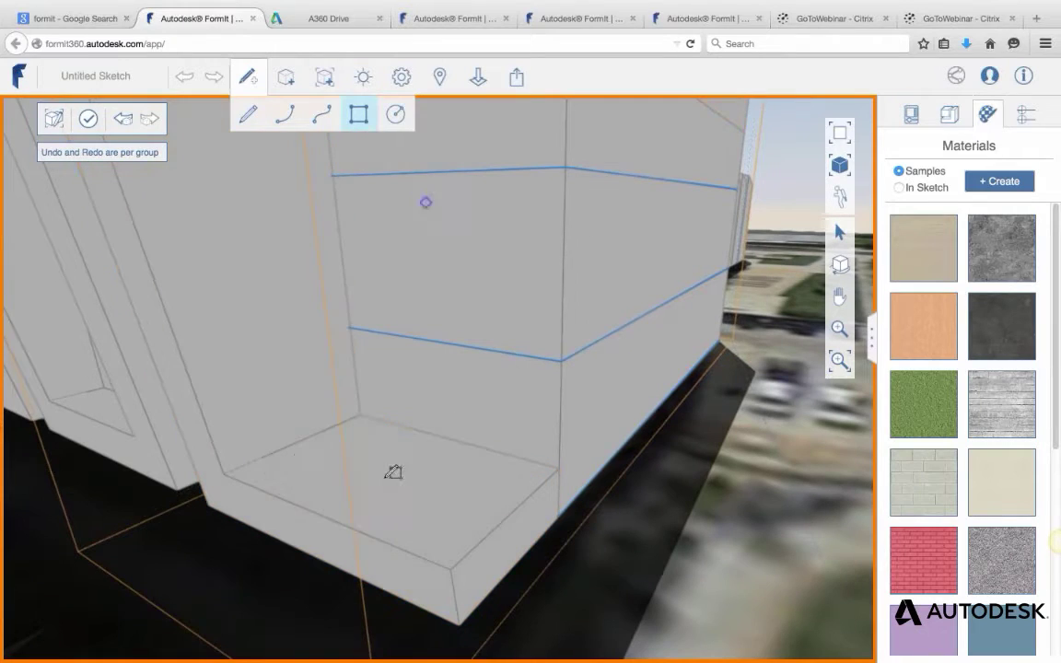
{"action": "scroll", "coordinate": [293, 460], "scroll_direction": "up", "scroll_amount": 2}
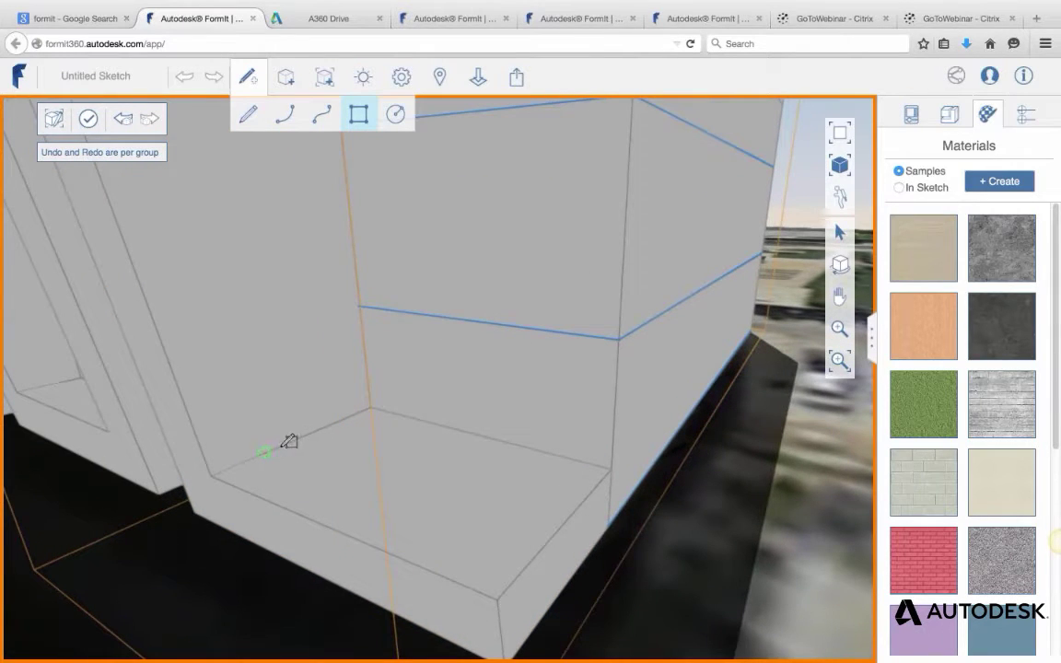
{"action": "left_click", "coordinate": [273, 446]}
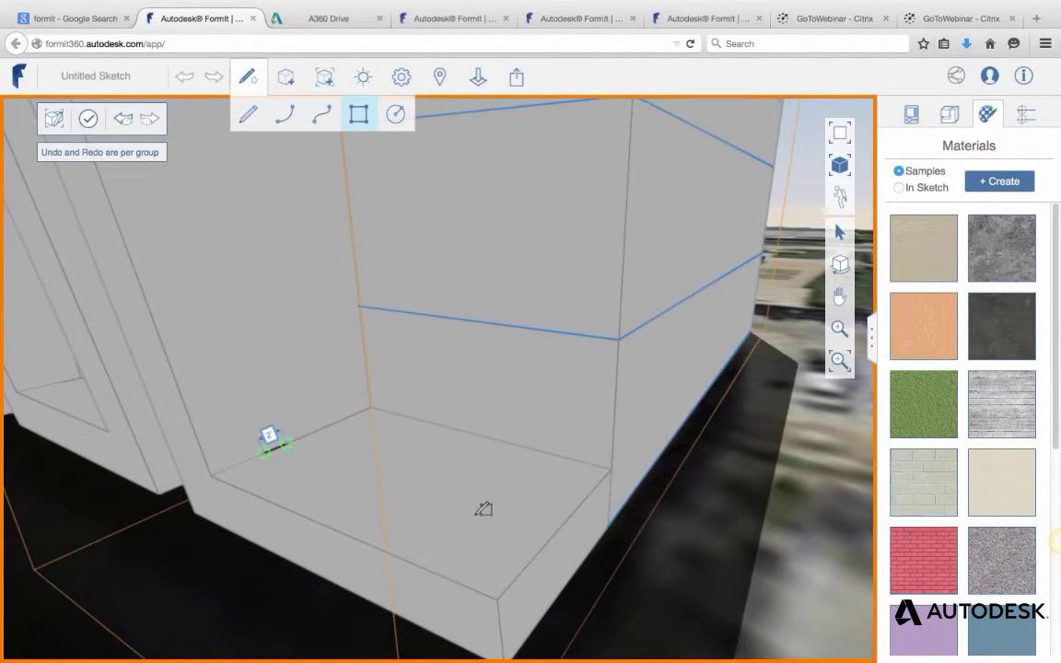
{"action": "left_click", "coordinate": [552, 537]}
{"action": "middle_click_drag", "start_coordinate": [468, 491], "coordinate": [512, 533]}
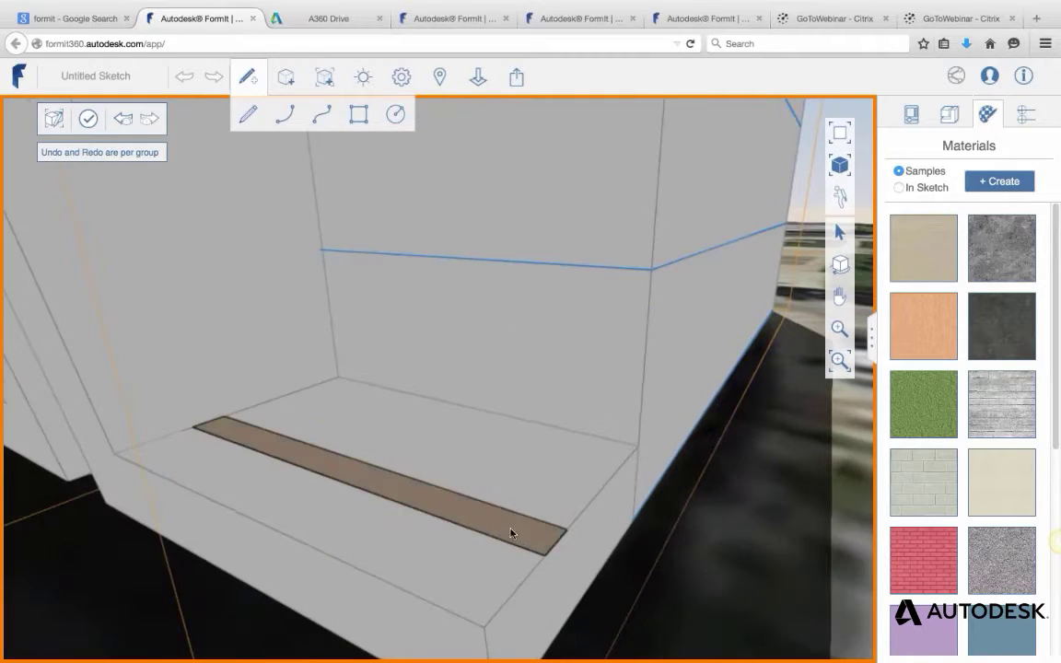
Extrude the floor strip in the corner recess 6" upward to form a slat.
{"action": "left_click_drag", "start_coordinate": [498, 516], "coordinate": [495, 504]}
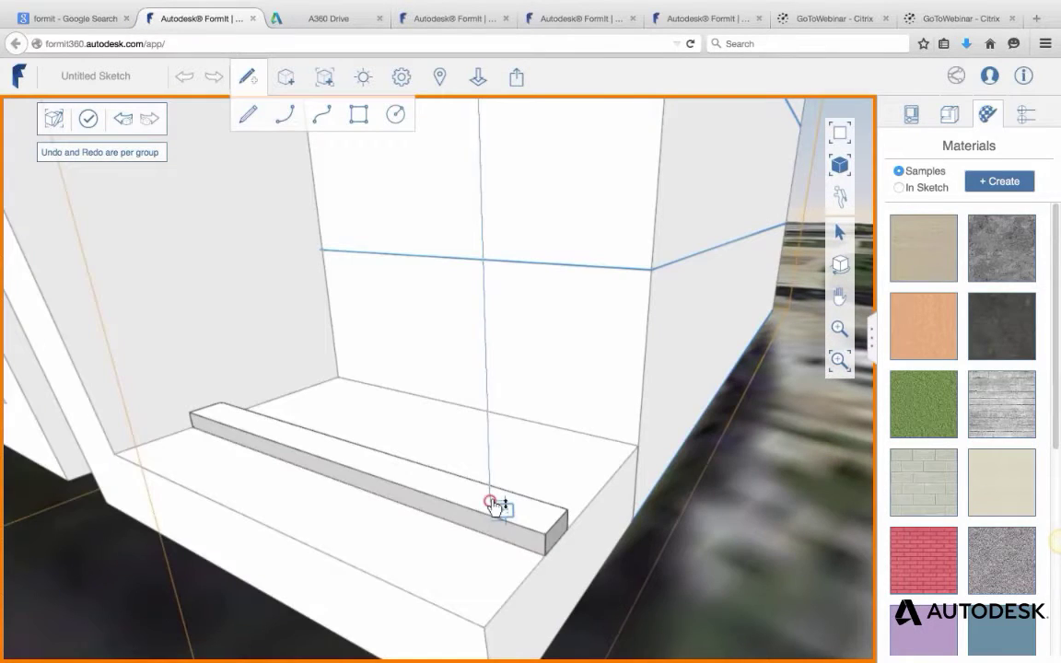
{"action": "key", "text": "Tab"}
{"action": "type", "text": "6\""}
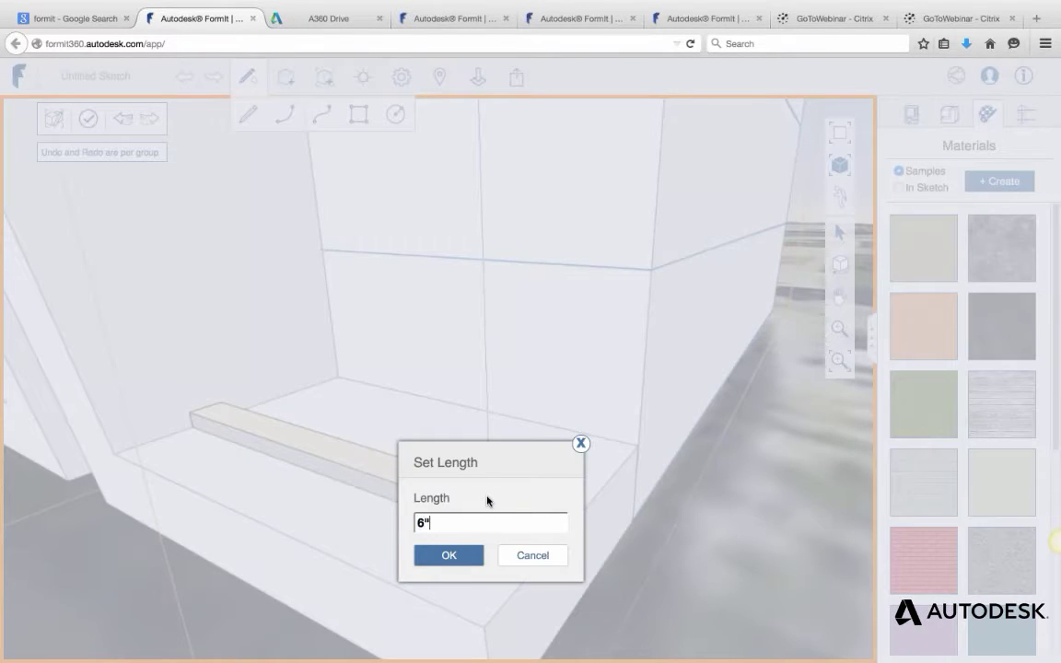
{"action": "key", "text": "Return"}
Set up an array of the slat by total length, with each solid grouped and a higher copy count.
{"action": "scroll", "coordinate": [431, 495], "scroll_direction": "down", "scroll_amount": 3}
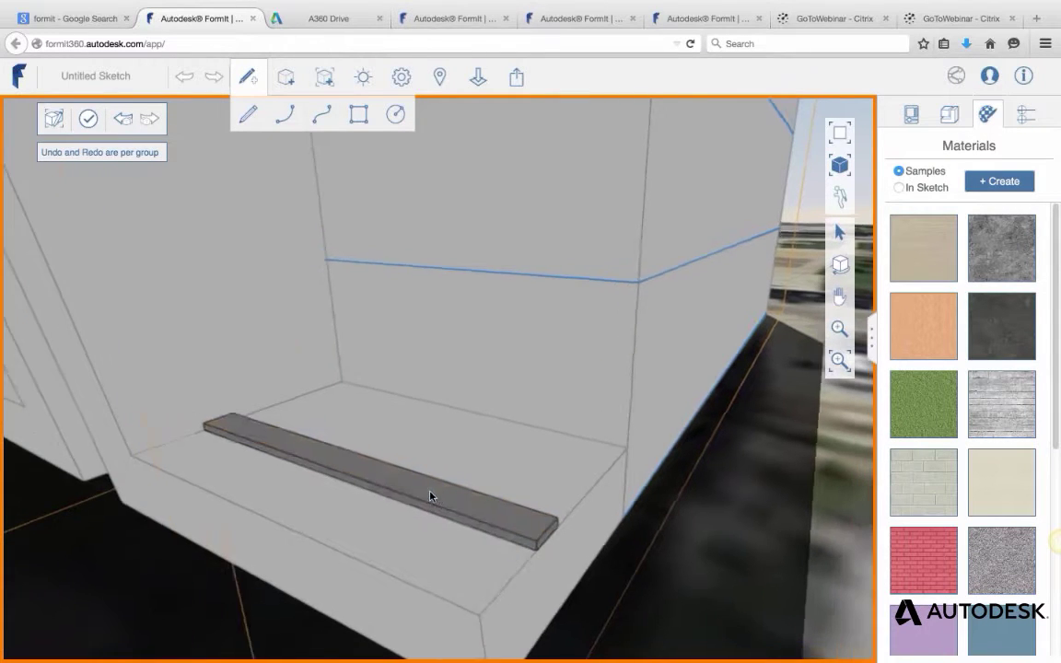
{"action": "scroll", "coordinate": [471, 512], "scroll_direction": "down", "scroll_amount": 1}
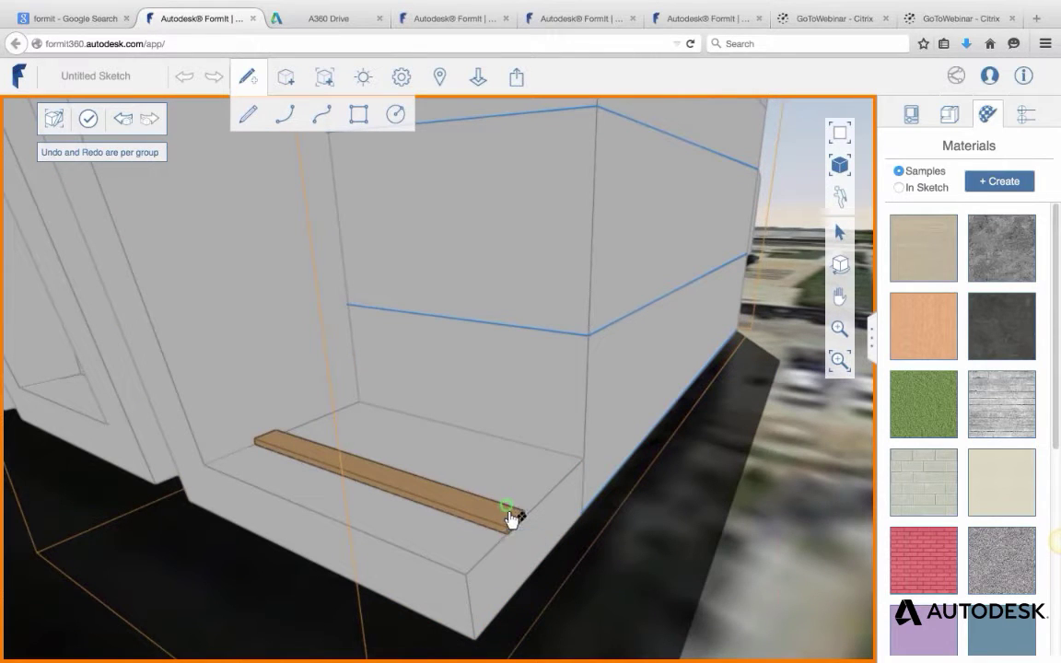
{"action": "right_click", "coordinate": [512, 516]}
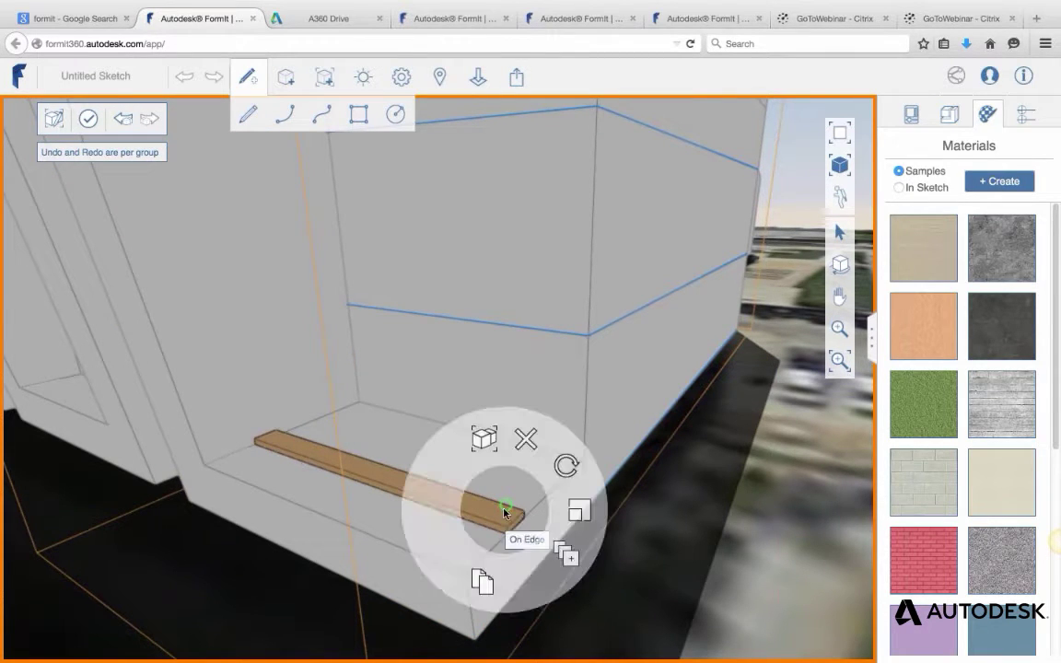
{"action": "left_click", "coordinate": [568, 555]}
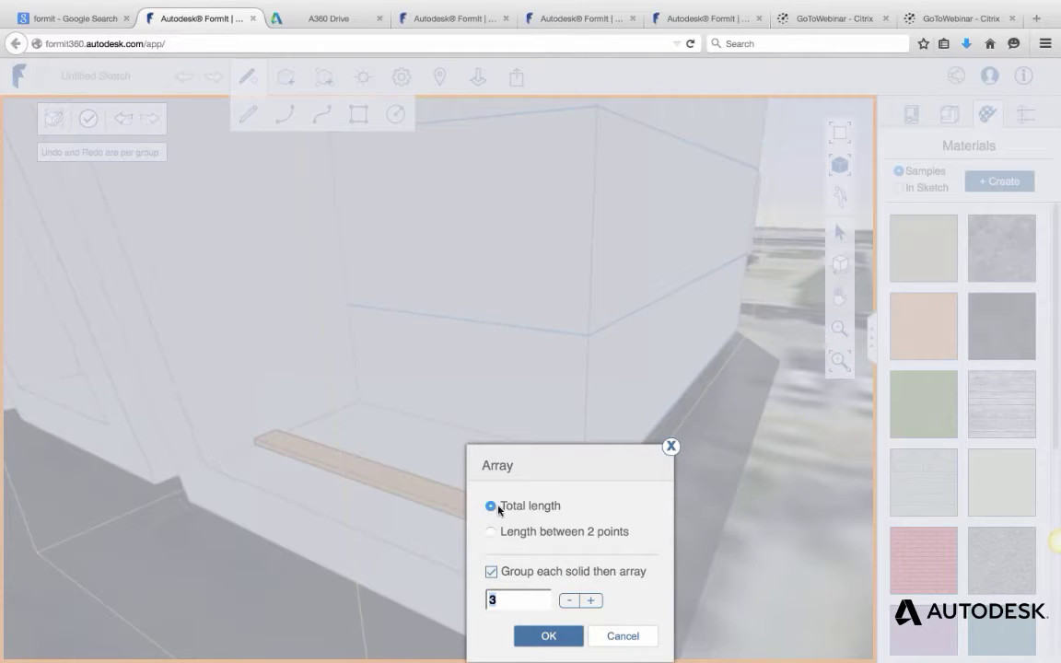
{"action": "left_click", "coordinate": [594, 601]}
{"action": "left_click", "coordinate": [593, 600]}
{"action": "left_click", "coordinate": [594, 600]}
{"action": "left_click", "coordinate": [549, 634]}
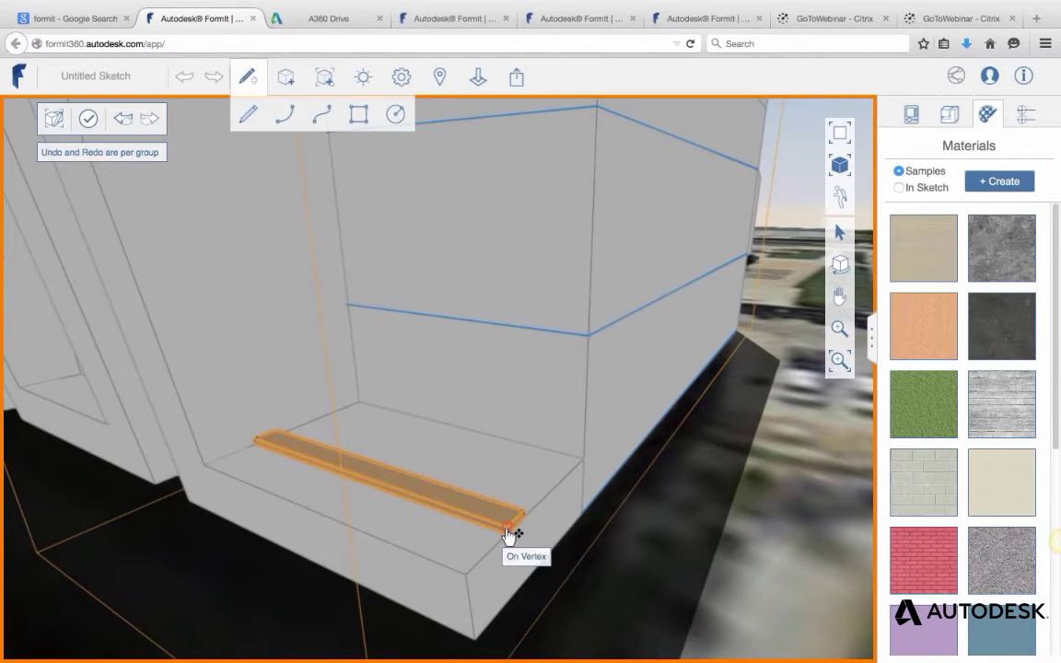
Array the slat vertically along the Z axis from its lower outer corner up to the top of the corner recess.
{"action": "left_click_drag", "start_coordinate": [514, 532], "coordinate": [506, 331]}
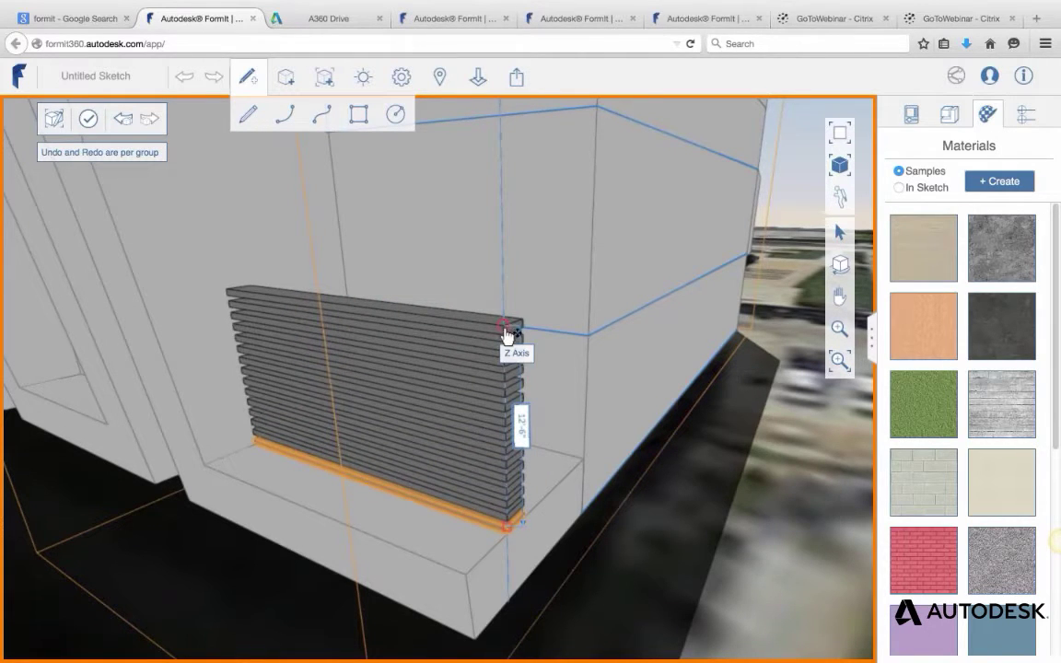
{"action": "scroll", "coordinate": [513, 352], "scroll_direction": "down", "scroll_amount": 4}
{"action": "left_click_drag", "start_coordinate": [497, 273], "coordinate": [465, 157]}
{"action": "scroll", "coordinate": [655, 365], "scroll_direction": "down", "scroll_amount": 2}
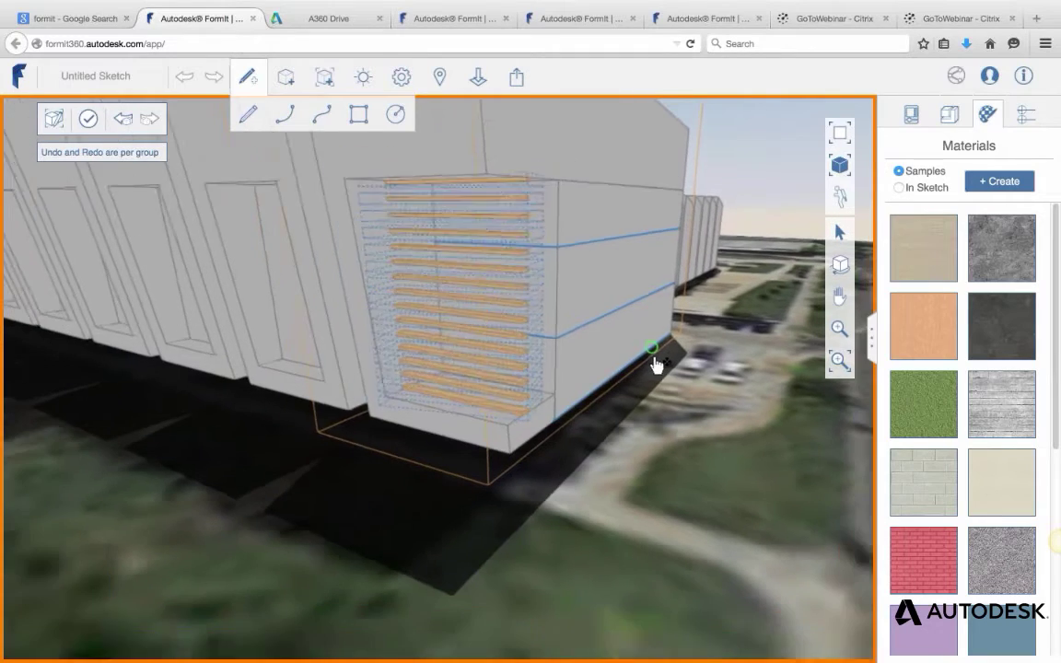
{"action": "scroll", "coordinate": [654, 362], "scroll_direction": "down", "scroll_amount": 1}
{"action": "key", "text": "Escape"}
{"action": "mouse_move", "coordinate": [608, 372]}
{"action": "middle_mouse_down"}
{"action": "mouse_move", "coordinate": [575, 367]}
{"action": "mouse_move", "coordinate": [633, 365]}
{"action": "mouse_move", "coordinate": [619, 366]}
{"action": "middle_mouse_up"}
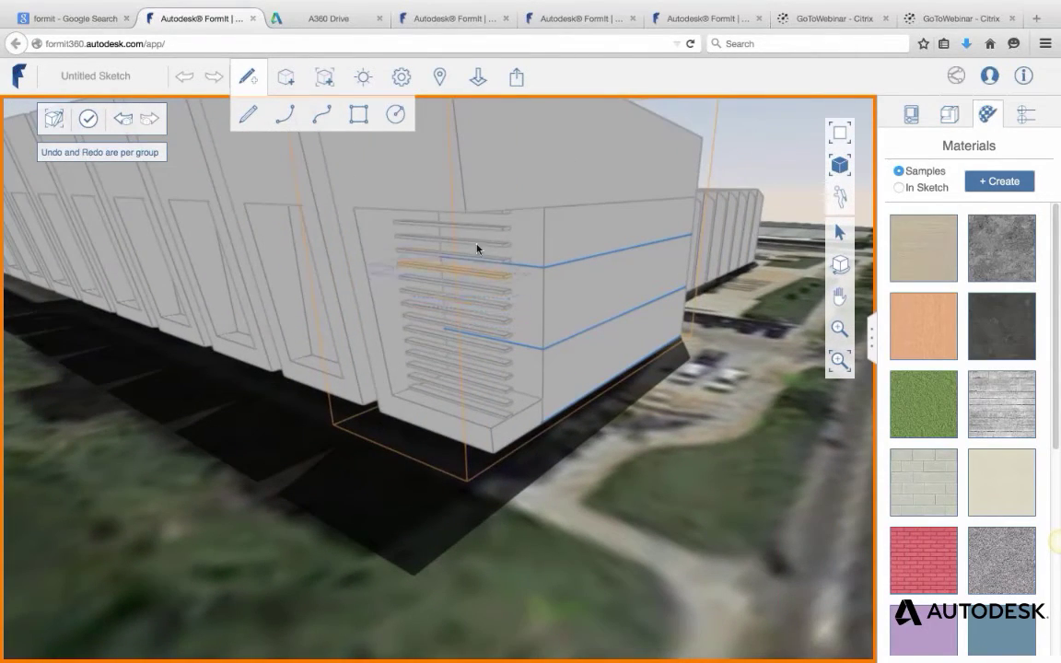
Edit the grouped bottom slat and extend its outer end face 4' beyond the open side of the recess.
{"action": "scroll", "coordinate": [500, 326], "scroll_direction": "up", "scroll_amount": 5}
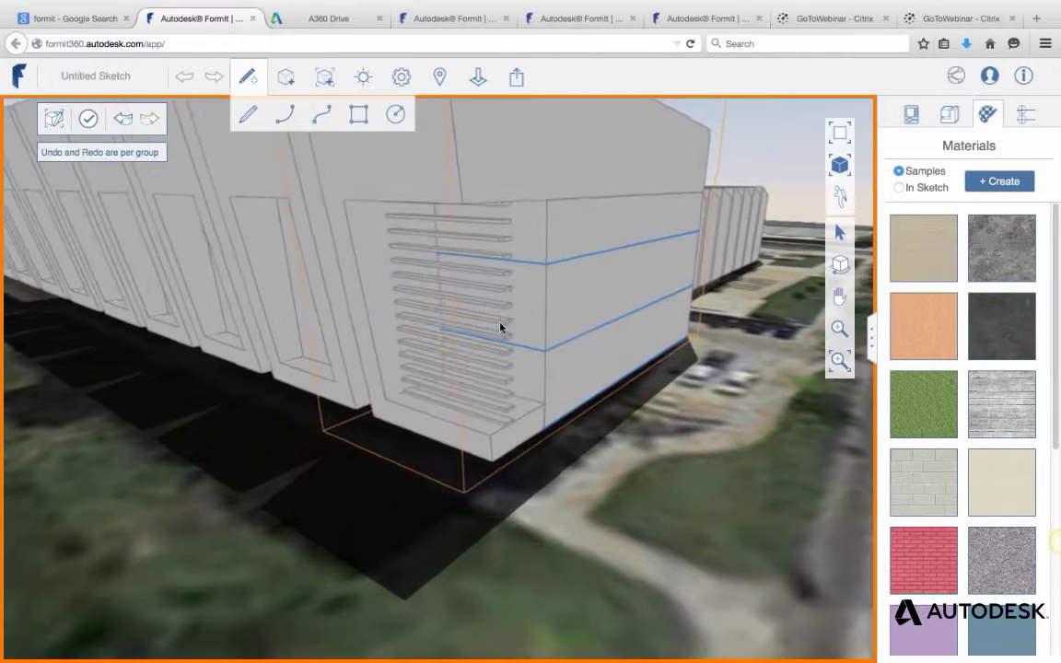
{"action": "double_click", "coordinate": [498, 426]}
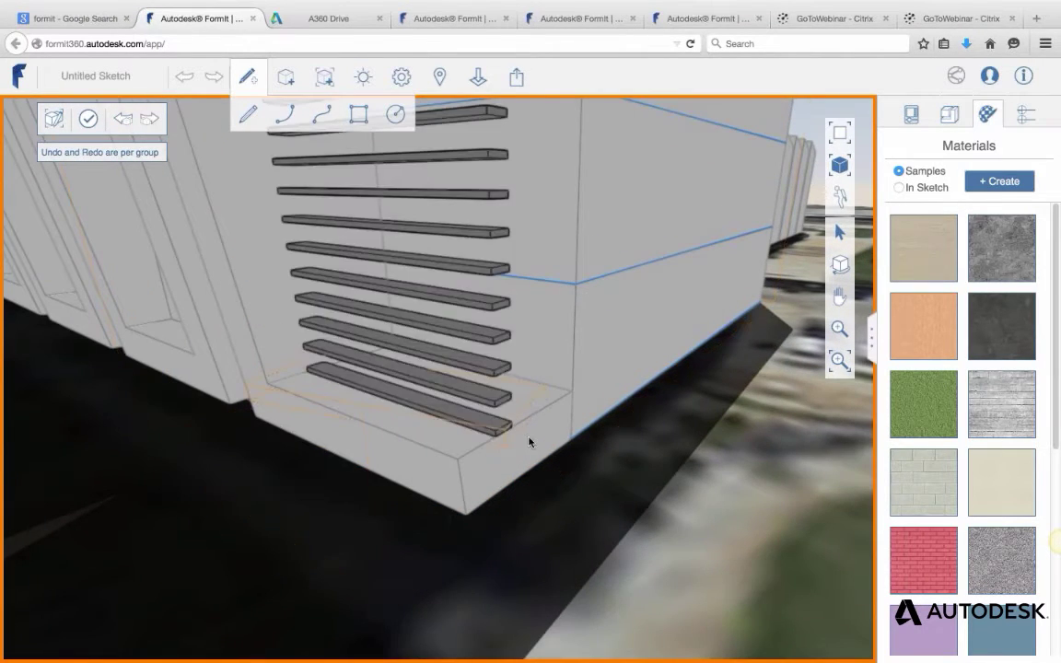
{"action": "scroll", "coordinate": [523, 439], "scroll_direction": "up", "scroll_amount": 5}
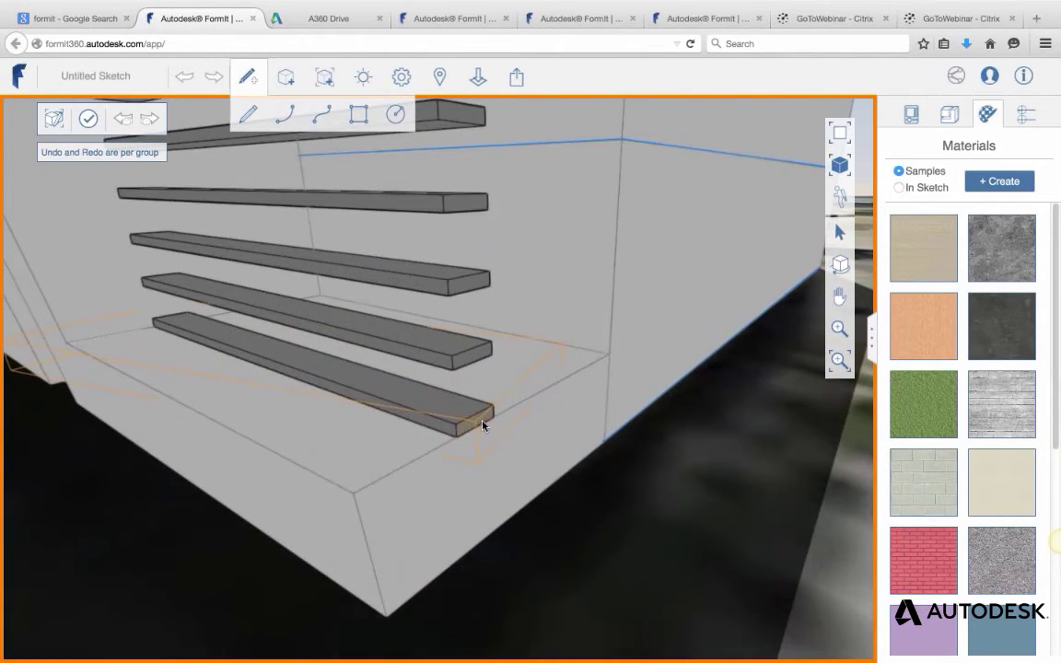
{"action": "left_click", "coordinate": [482, 423]}
{"action": "left_click", "coordinate": [484, 426]}
{"action": "scroll", "coordinate": [495, 429], "scroll_direction": "down", "scroll_amount": 1}
{"action": "left_click_drag", "start_coordinate": [496, 434], "coordinate": [573, 455]}
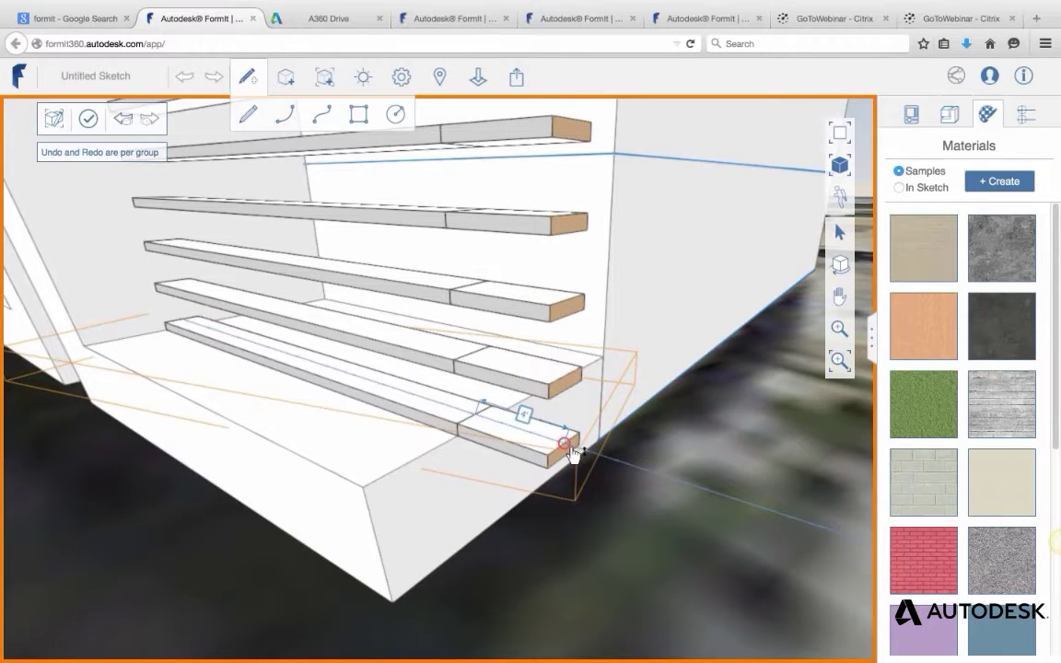
Draw a rectangle 2' long over the full thickness of the slat's inner side face, at its projecting end.
{"action": "scroll", "coordinate": [581, 484], "scroll_direction": "down", "scroll_amount": 5}
{"action": "middle_click_drag", "start_coordinate": [580, 485], "coordinate": [551, 481]}
{"action": "scroll", "coordinate": [550, 482], "scroll_direction": "up", "scroll_amount": 3}
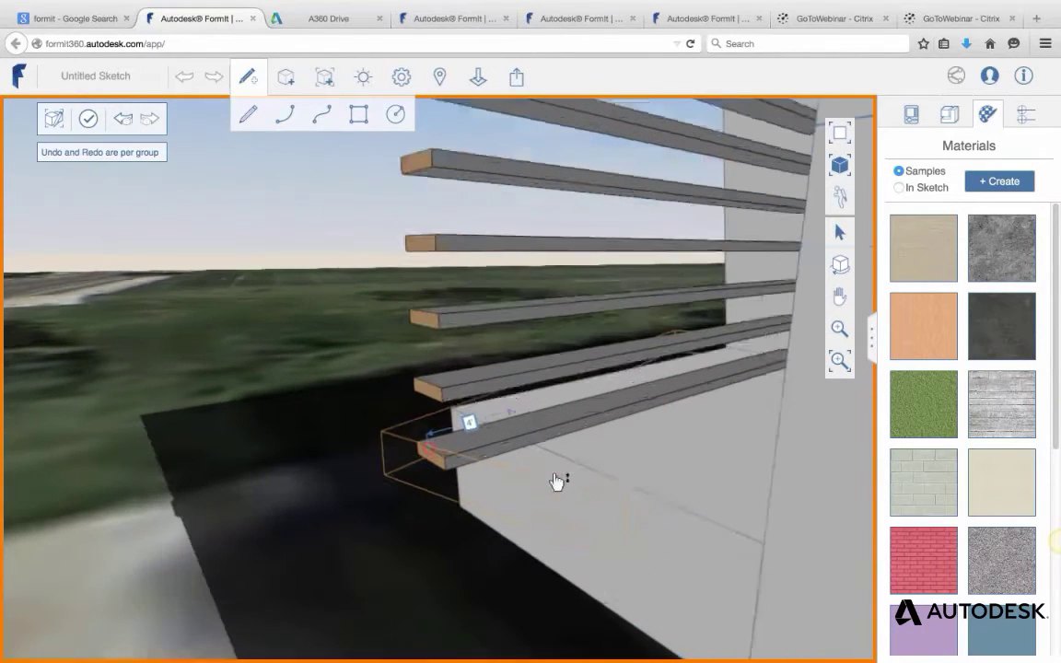
{"action": "left_click", "coordinate": [358, 115]}
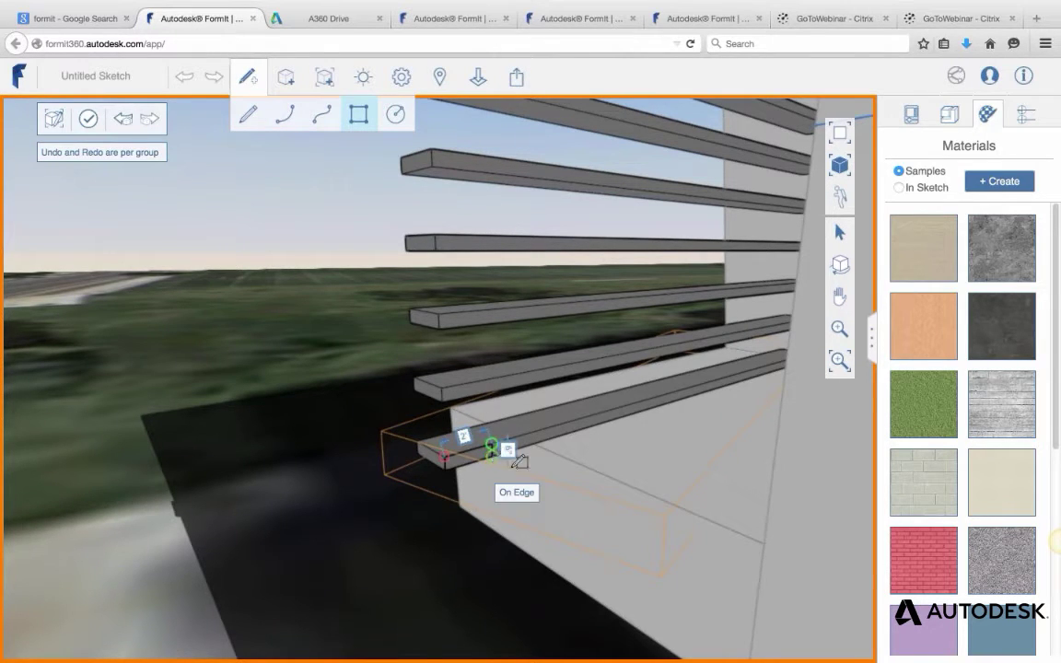
{"action": "key", "text": "Escape"}
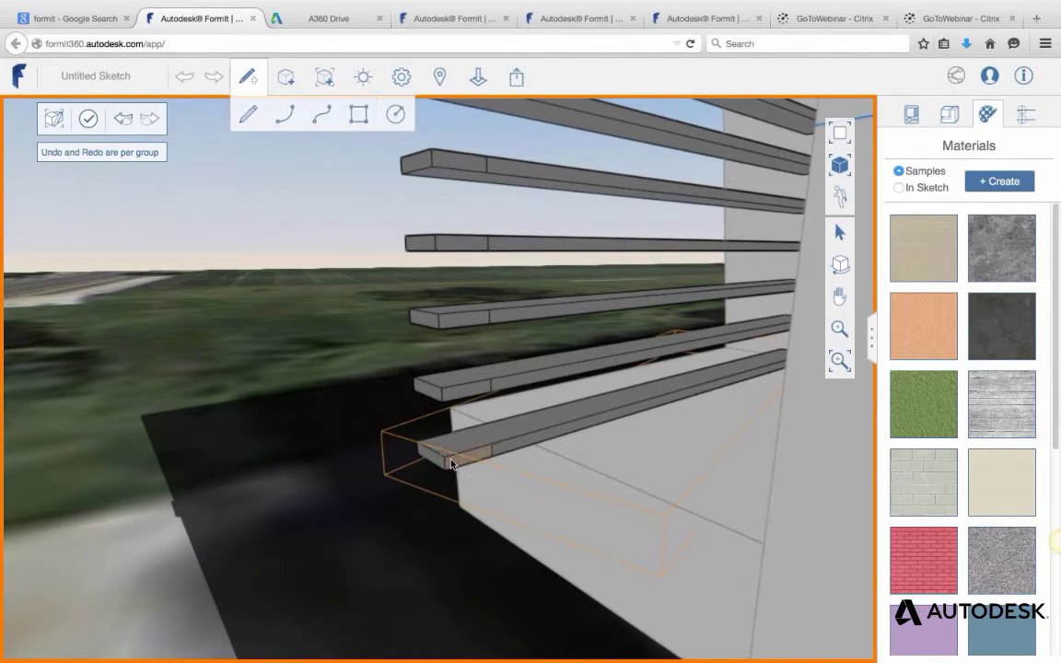
Extrude the rectangle at the slat's end along the end facade to its far corner, and leave group editing.
{"action": "scroll", "coordinate": [454, 467], "scroll_direction": "down", "scroll_amount": 10}
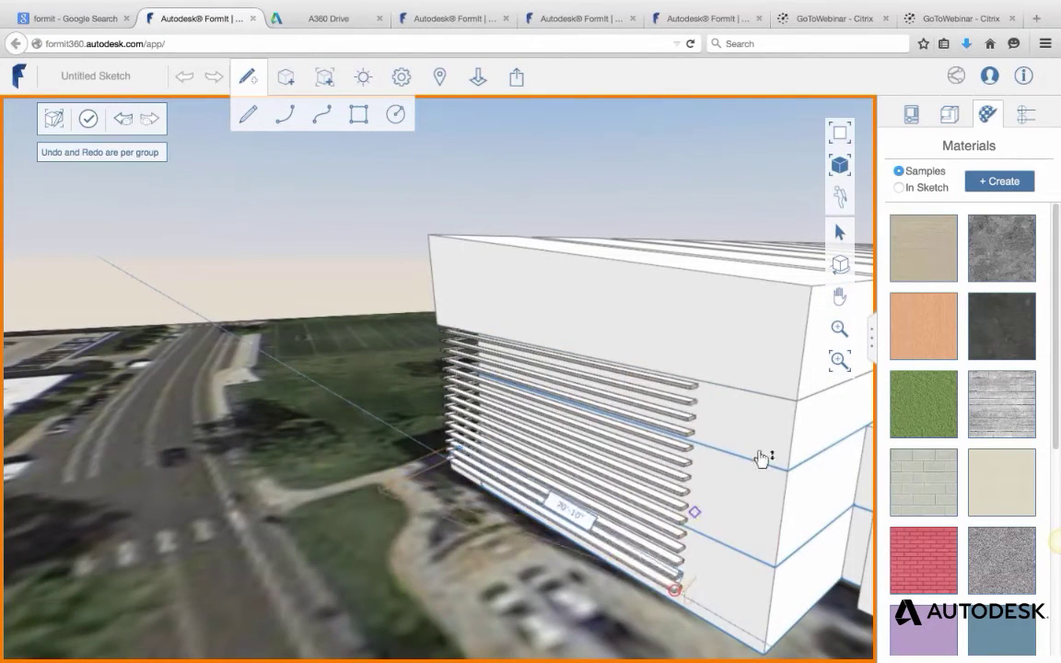
{"action": "mouse_move", "coordinate": [762, 457]}
{"action": "left_mouse_down"}
{"action": "mouse_move", "coordinate": [800, 398]}
{"action": "mouse_move", "coordinate": [814, 416]}
{"action": "left_mouse_up"}
{"action": "double_click", "coordinate": [439, 577]}
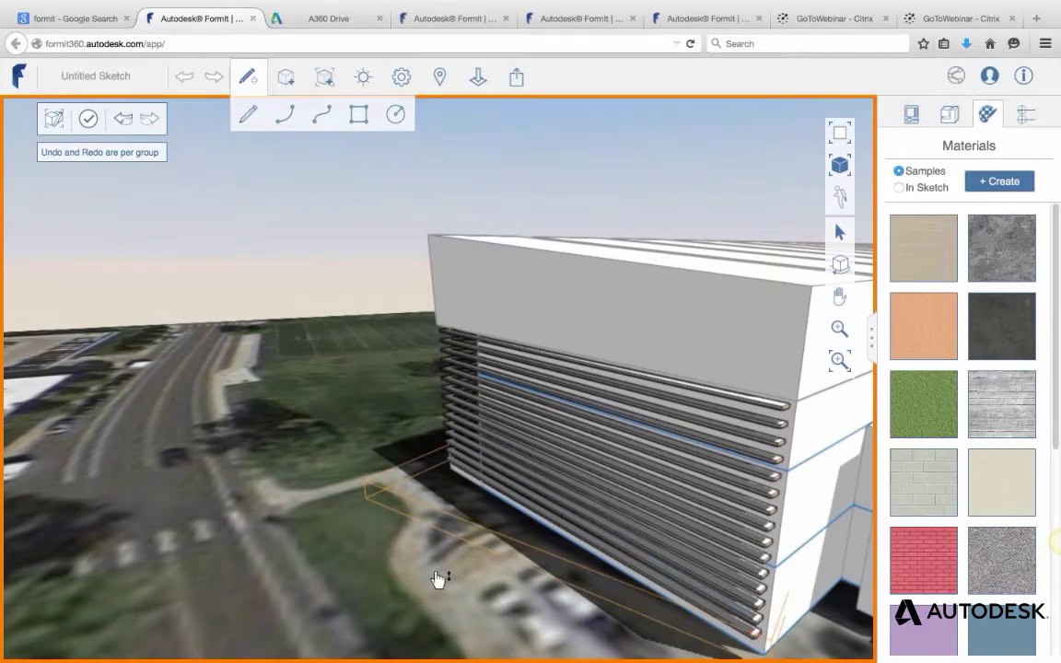
{"action": "scroll", "coordinate": [558, 550], "scroll_direction": "down", "scroll_amount": 2}
{"action": "right_click_drag", "start_coordinate": [559, 550], "coordinate": [768, 531]}
{"action": "right_click_drag", "start_coordinate": [455, 538], "coordinate": [572, 584]}
{"action": "scroll", "coordinate": [591, 500], "scroll_direction": "down", "scroll_amount": 3}
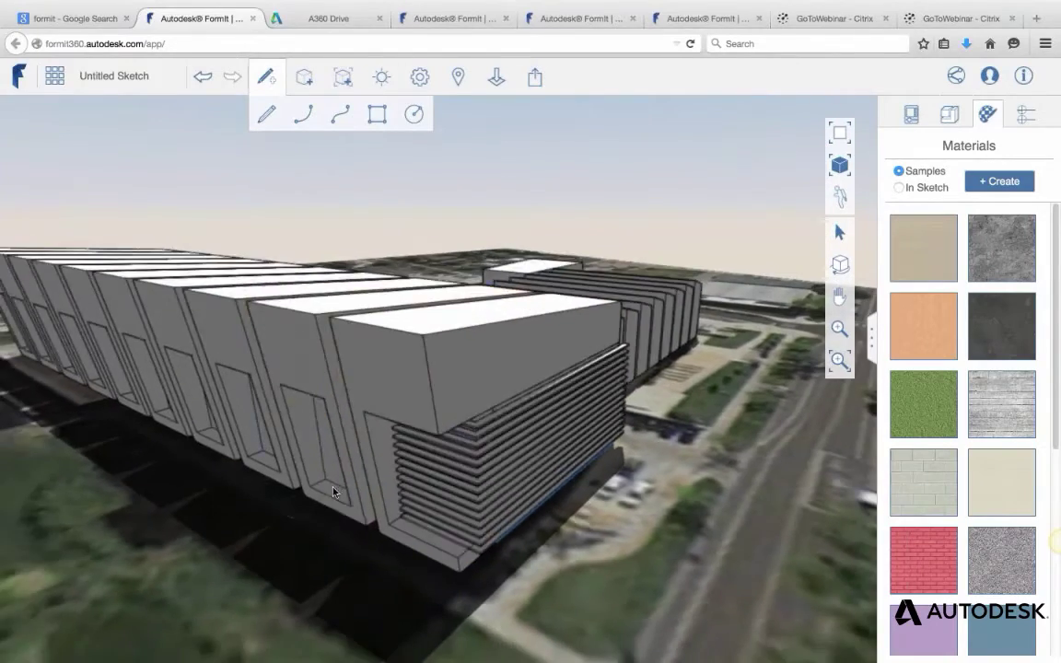
In the typical bar beside the end bar, push the window recess's back face through the bar, and group the bar's solid.
{"action": "right_click_drag", "start_coordinate": [334, 490], "coordinate": [577, 498]}
{"action": "middle_click_drag", "start_coordinate": [575, 499], "coordinate": [610, 450]}
{"action": "scroll", "coordinate": [609, 452], "scroll_direction": "up", "scroll_amount": 6}
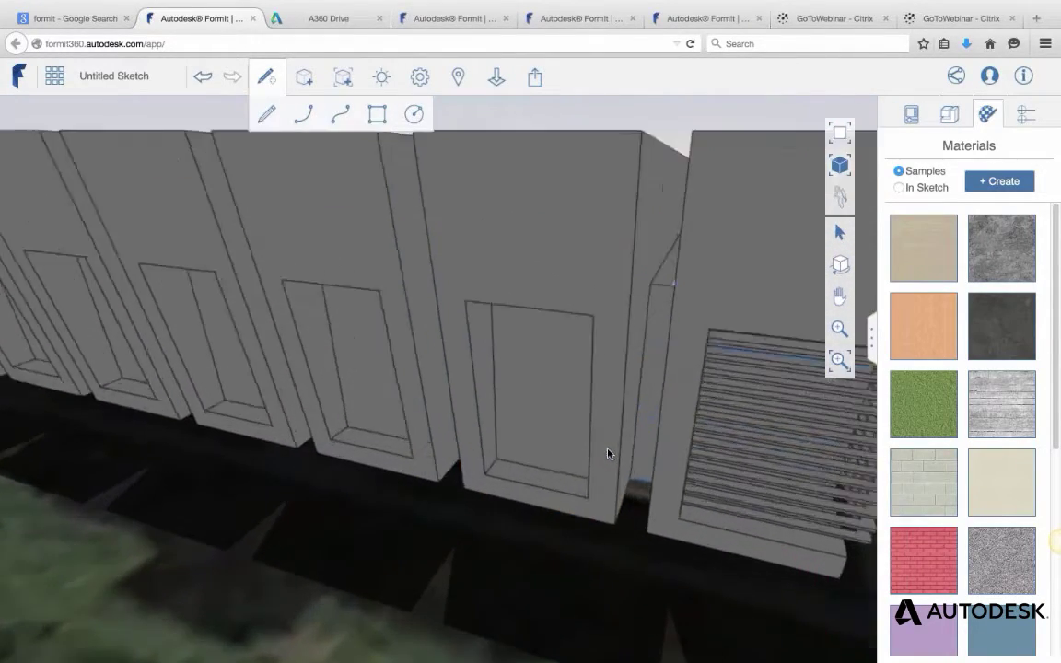
{"action": "scroll", "coordinate": [601, 494], "scroll_direction": "up", "scroll_amount": 2}
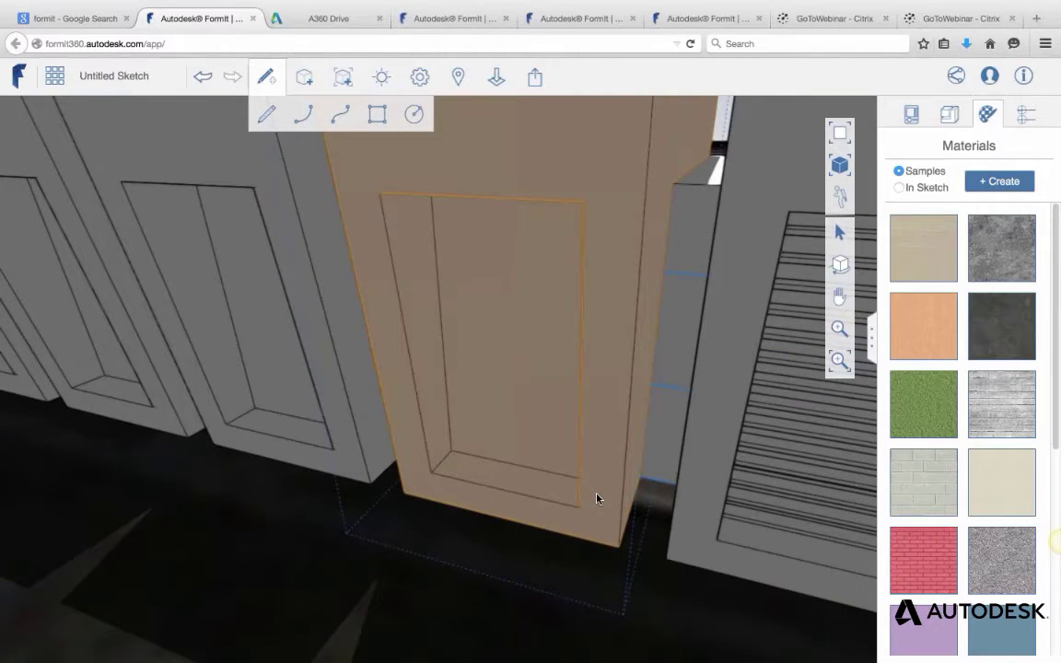
{"action": "scroll", "coordinate": [596, 499], "scroll_direction": "down", "scroll_amount": 5}
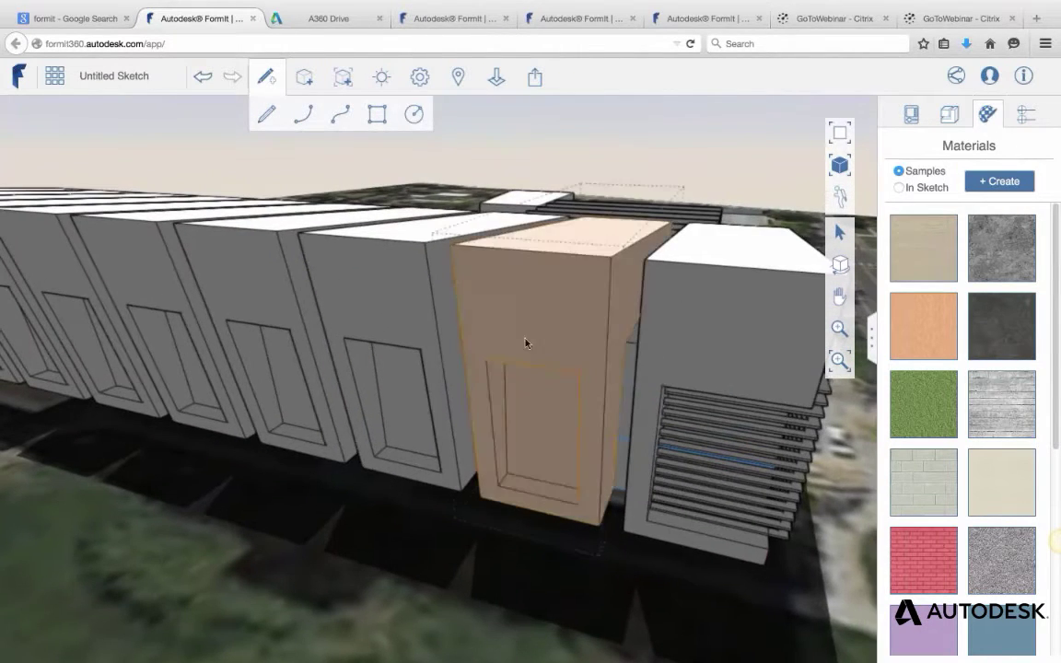
{"action": "scroll", "coordinate": [592, 369], "scroll_direction": "up", "scroll_amount": 3}
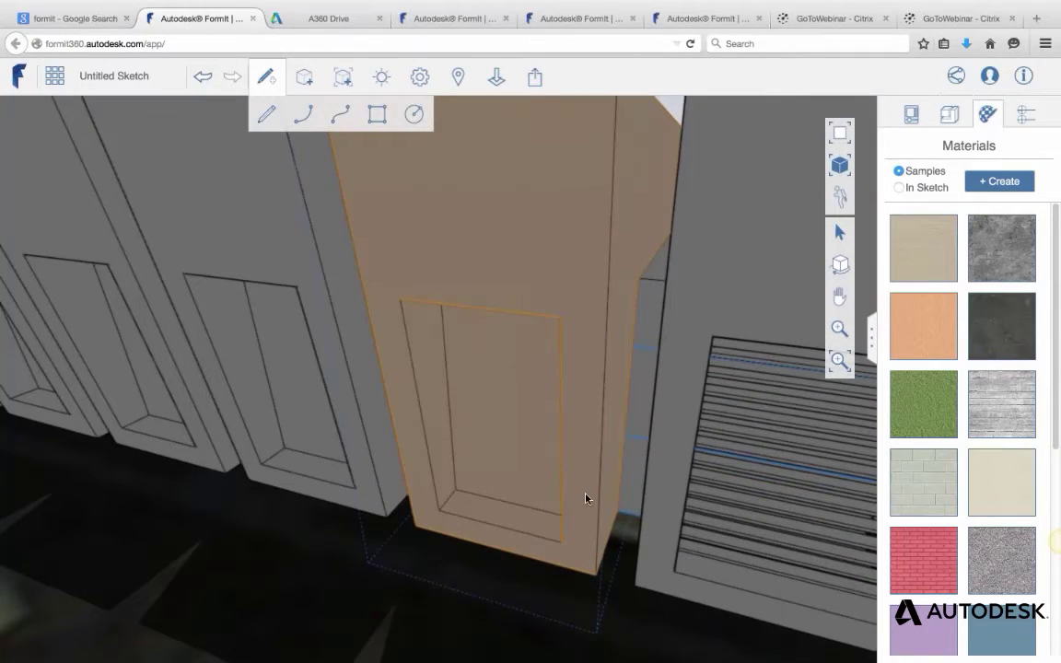
{"action": "double_click", "coordinate": [585, 498]}
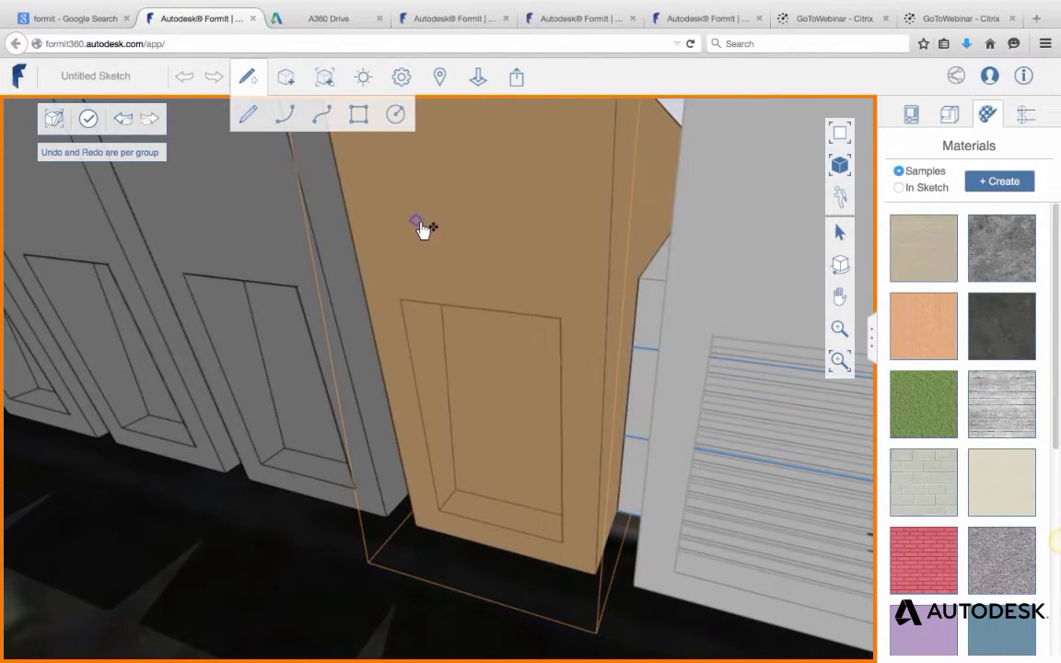
{"action": "key", "text": "Escape"}
{"action": "left_click", "coordinate": [537, 468]}
{"action": "left_click_drag", "start_coordinate": [504, 461], "coordinate": [524, 429]}
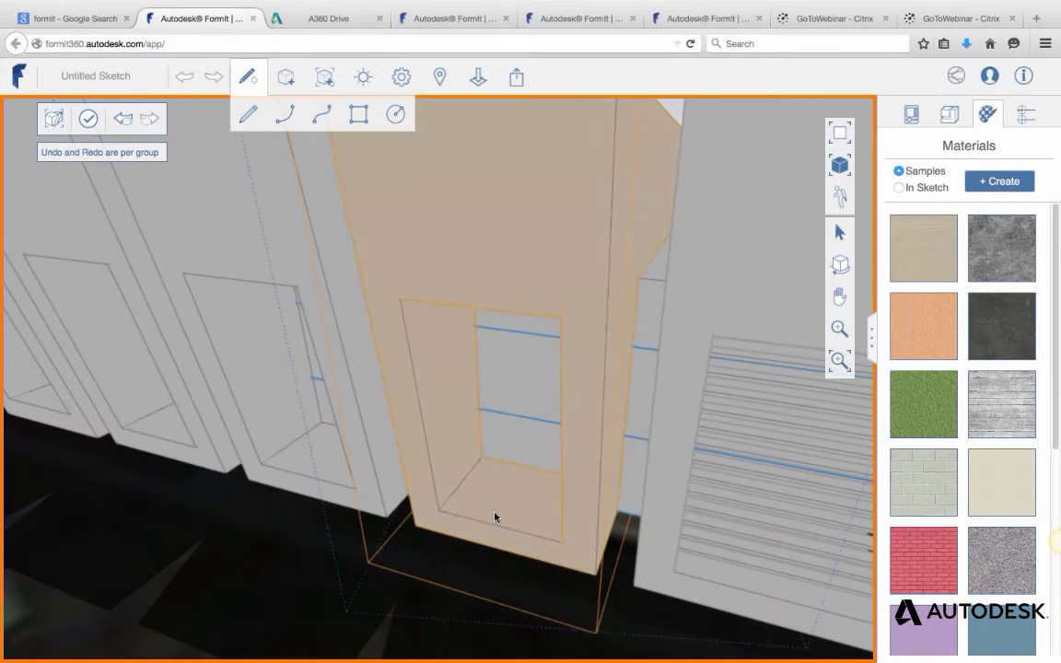
Draw a rectangular strip 2' wide and 20' long across the typical bar's recess floor, between its two side walls.
{"action": "scroll", "coordinate": [494, 514], "scroll_direction": "up", "scroll_amount": 5}
{"action": "left_click", "coordinate": [359, 115]}
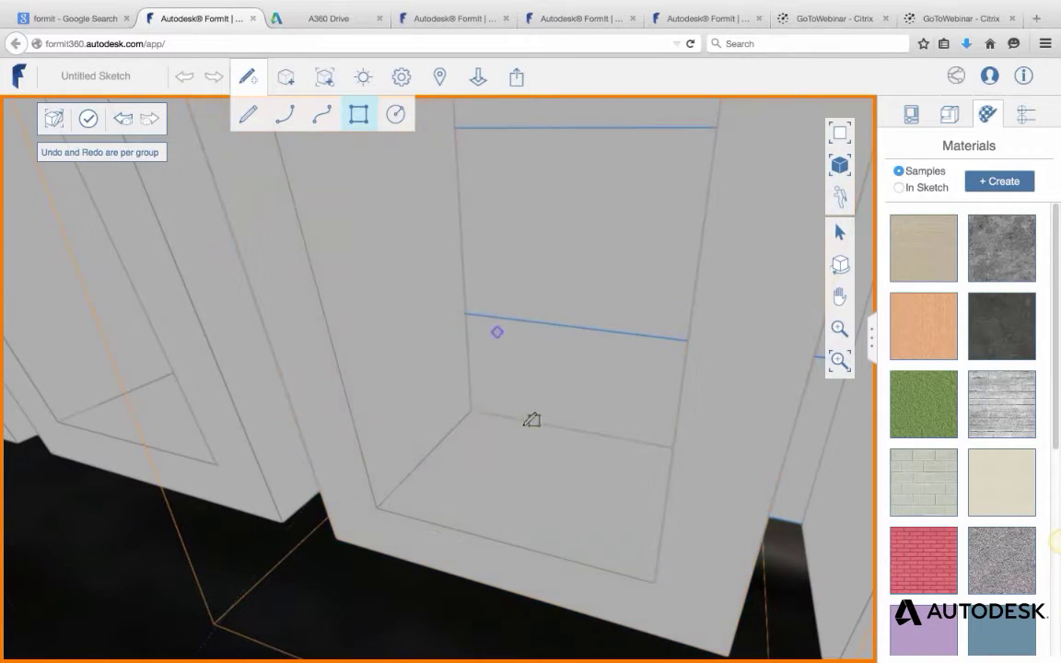
{"action": "left_click", "coordinate": [439, 444]}
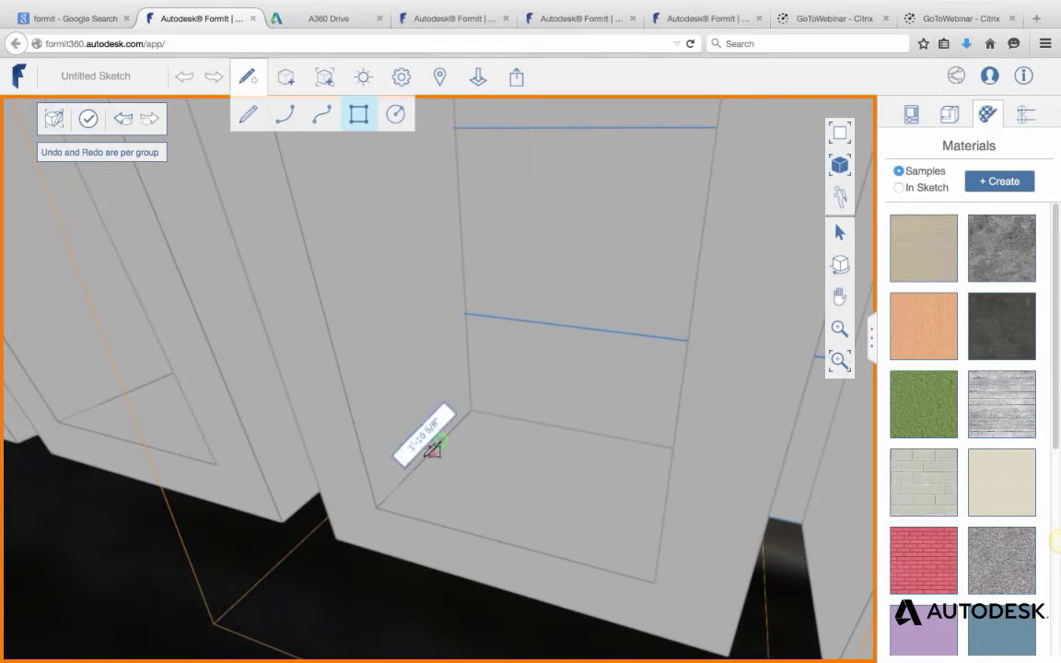
{"action": "scroll", "coordinate": [428, 457], "scroll_direction": "up", "scroll_amount": 1}
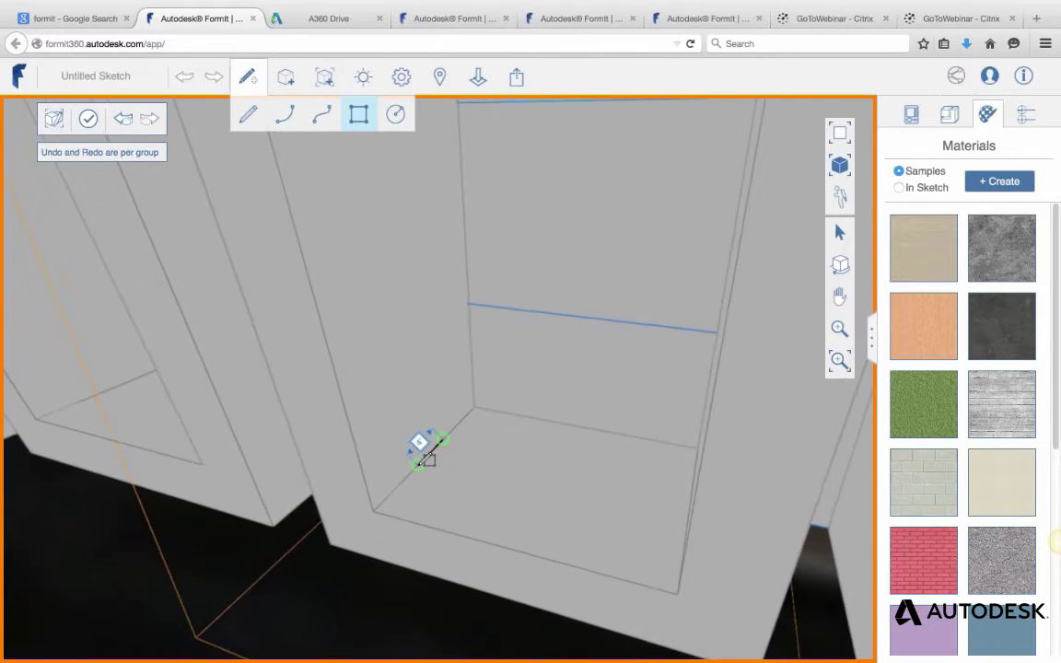
{"action": "scroll", "coordinate": [426, 457], "scroll_direction": "up", "scroll_amount": 1}
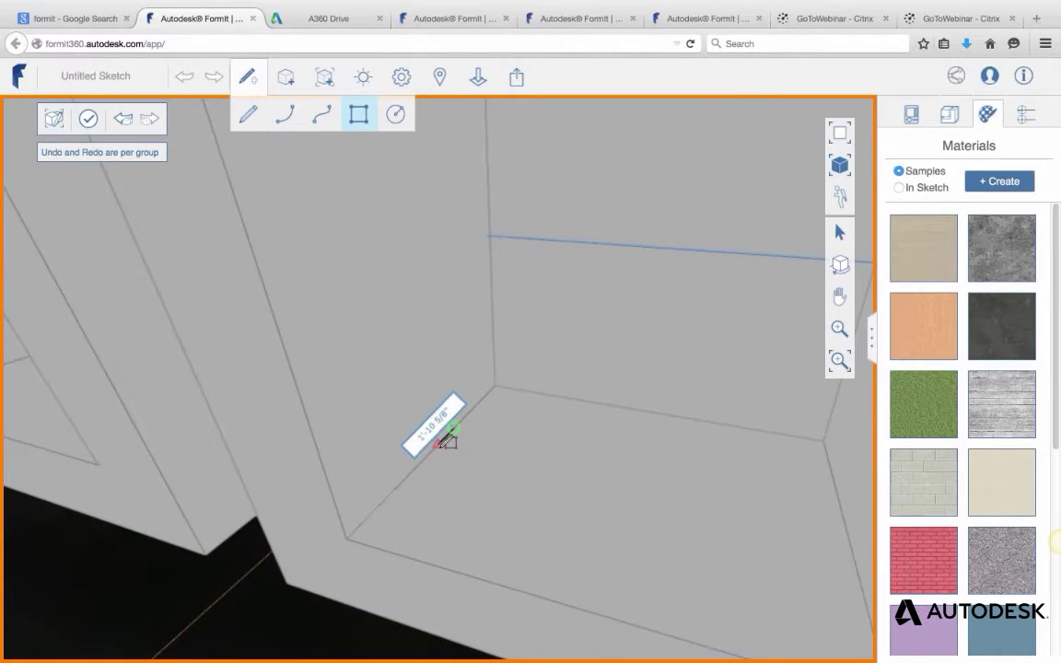
{"action": "left_click", "coordinate": [444, 441]}
{"action": "type", "text": "2"}
{"action": "key", "text": "Return"}
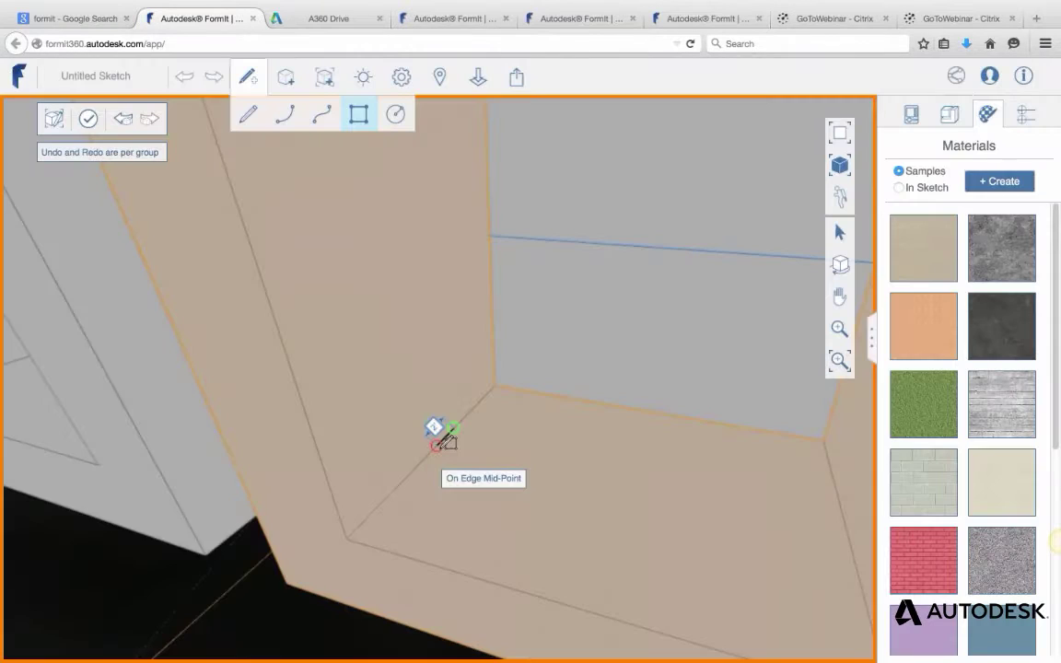
{"action": "scroll", "coordinate": [443, 449], "scroll_direction": "down", "scroll_amount": 1}
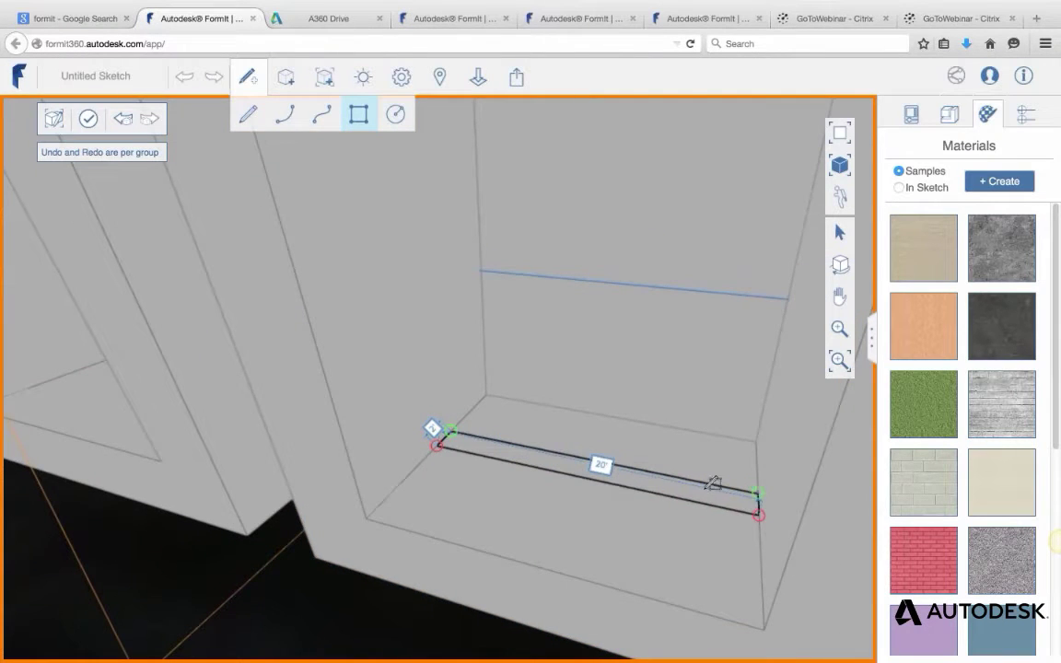
{"action": "left_click", "coordinate": [757, 485]}
{"action": "key", "text": "Escape"}
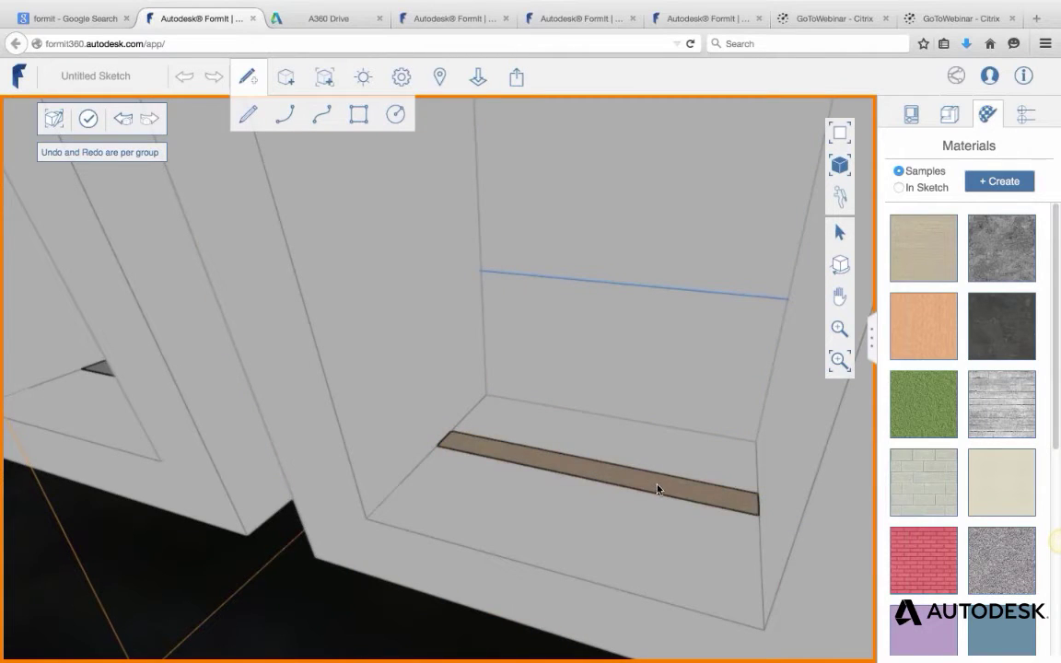
Extrude the strip on the typical bar's recess floor upward into a slat 6" thick.
{"action": "left_click_drag", "start_coordinate": [644, 481], "coordinate": [648, 465]}
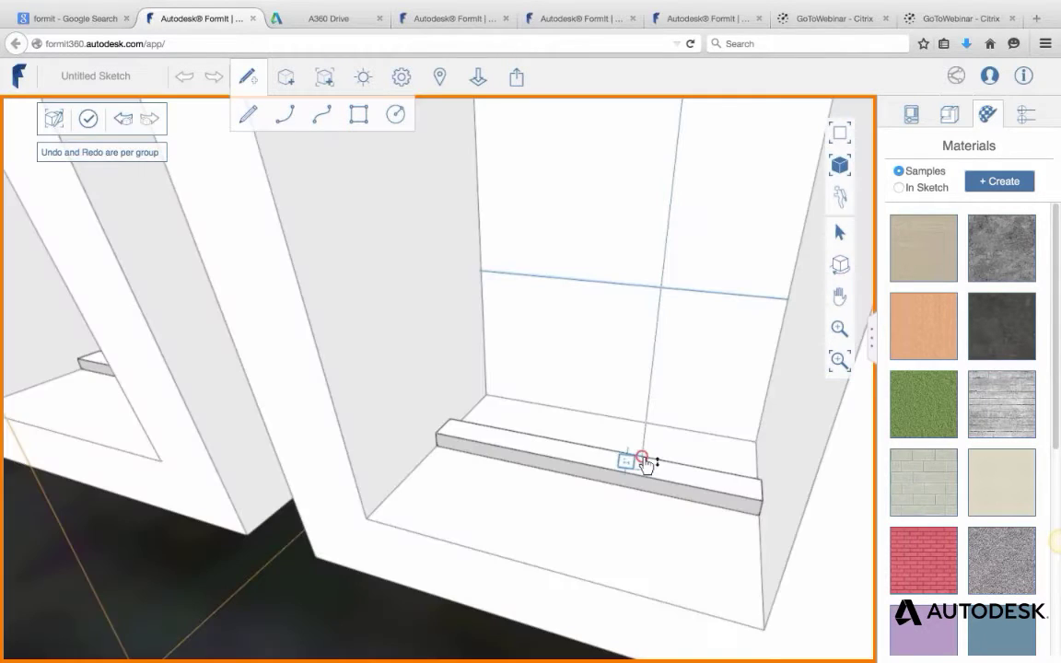
{"action": "left_click", "coordinate": [641, 459]}
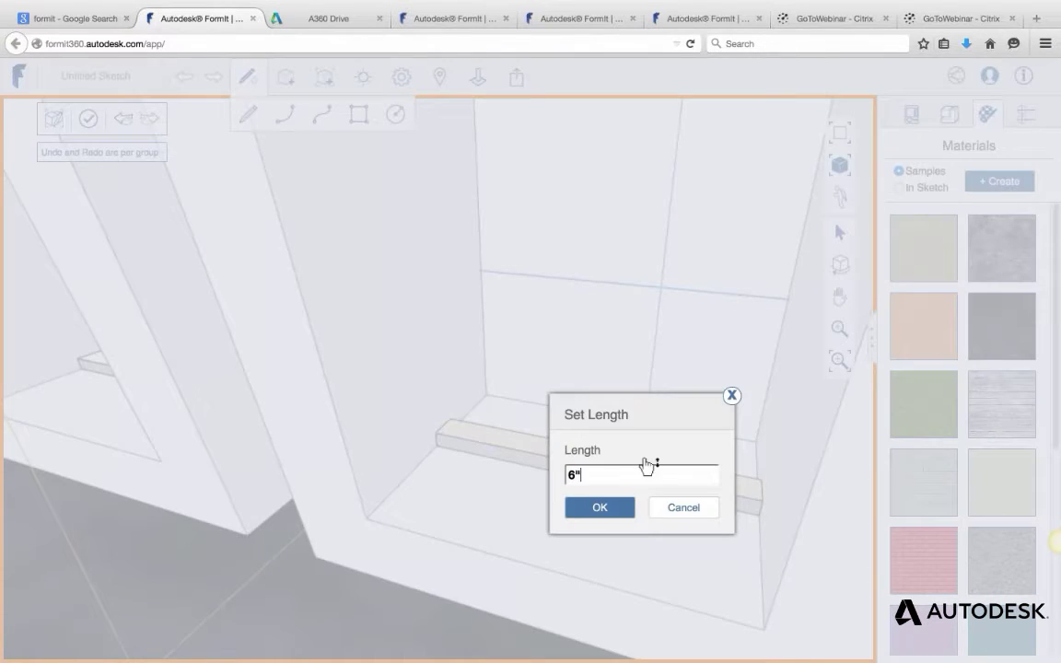
{"action": "type", "text": "6\""}
{"action": "key", "text": "Return"}
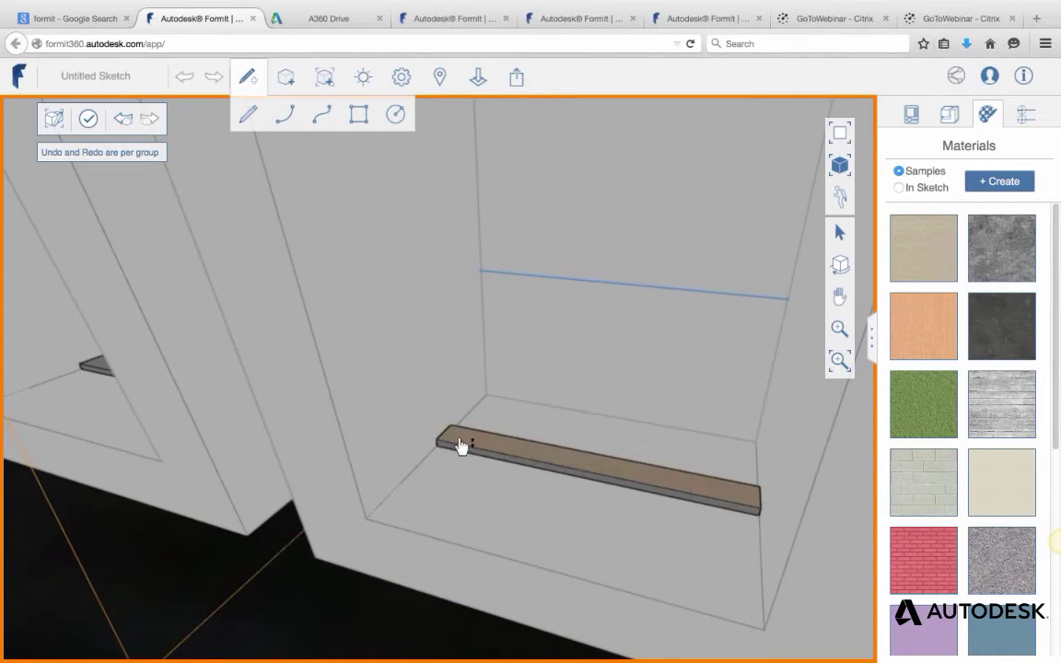
Array the slat up the recess by length between 2 points, count 14, grouping each solid and matching the end bar's slat spacing.
{"action": "middle_click_drag", "start_coordinate": [570, 459], "coordinate": [447, 433]}
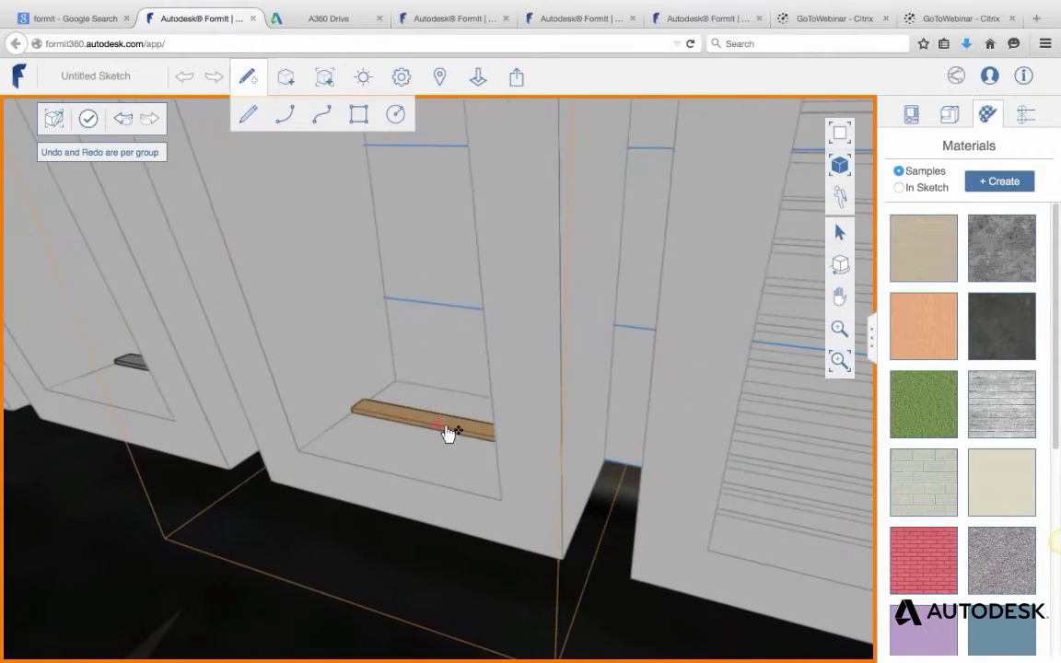
{"action": "right_click", "coordinate": [441, 426]}
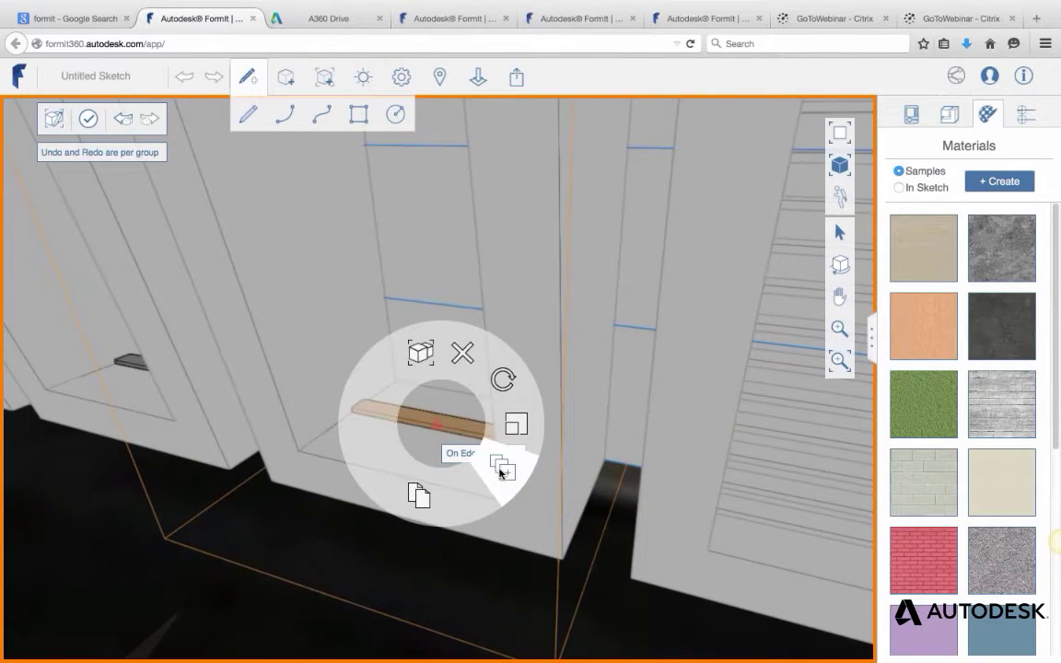
{"action": "left_click", "coordinate": [506, 468]}
{"action": "left_click", "coordinate": [420, 450]}
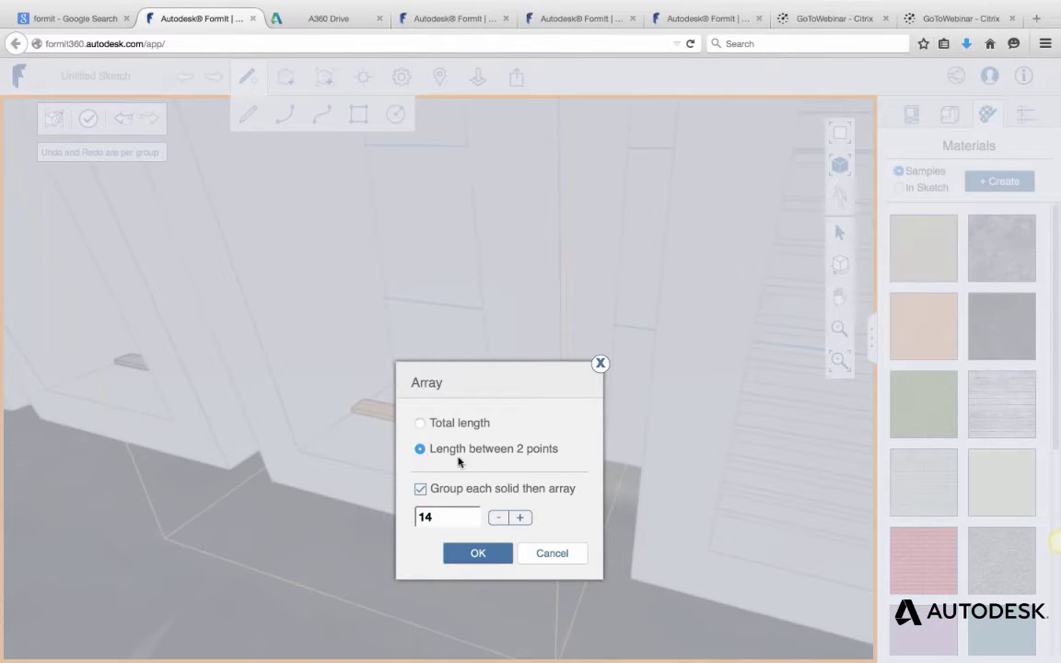
{"action": "left_click", "coordinate": [490, 554]}
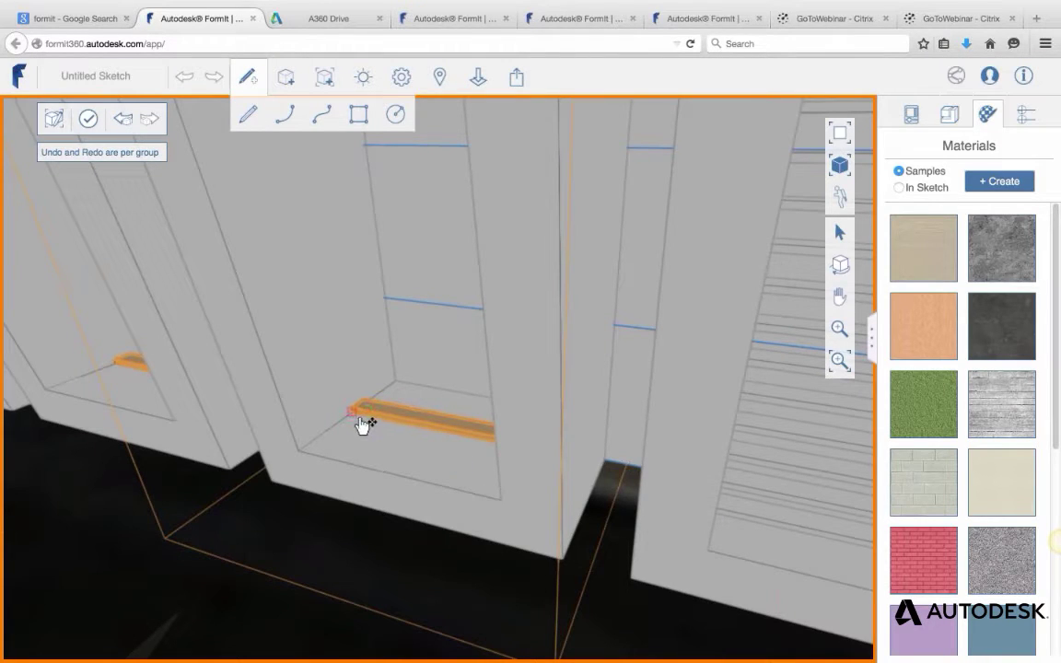
{"action": "left_click", "coordinate": [361, 419]}
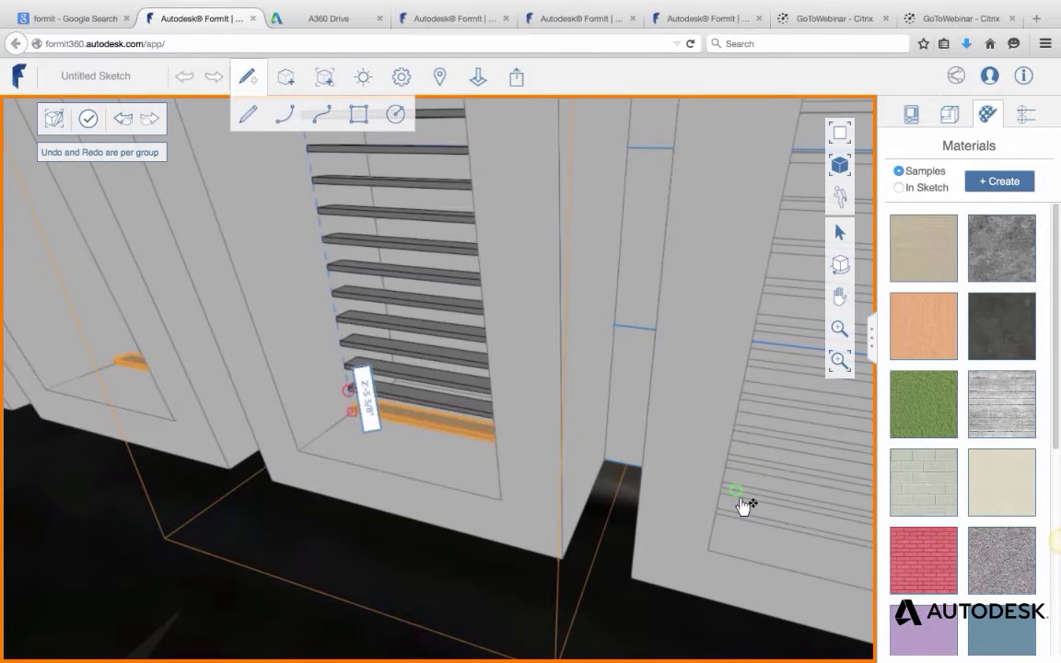
{"action": "scroll", "coordinate": [741, 504], "scroll_direction": "up", "scroll_amount": 2}
{"action": "right_click_drag", "start_coordinate": [748, 517], "coordinate": [713, 470]}
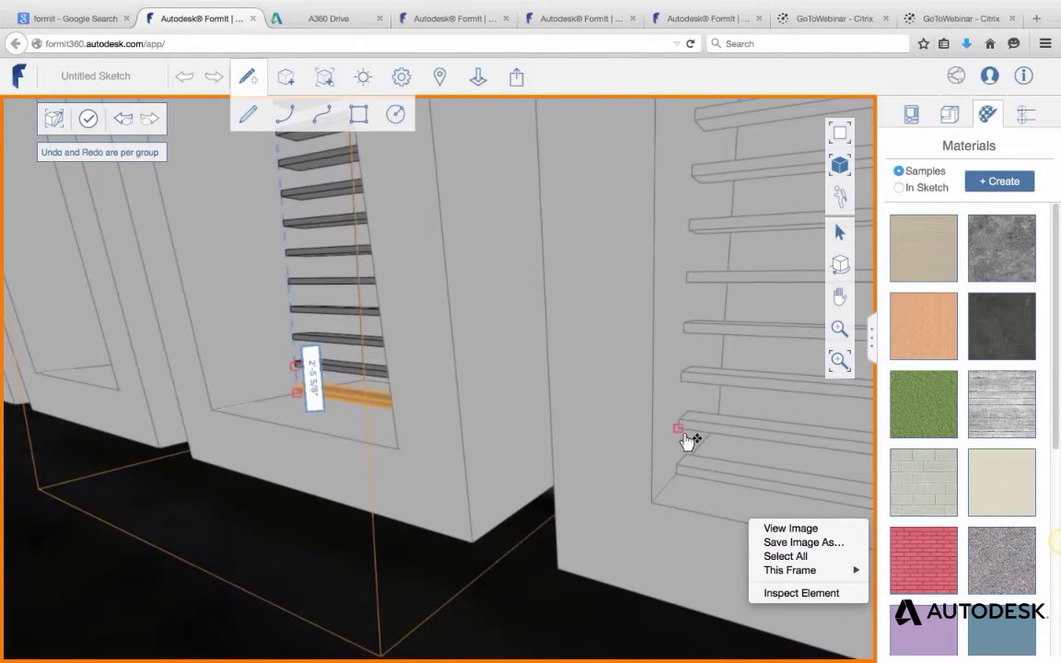
{"action": "left_click", "coordinate": [686, 440]}
{"action": "left_click", "coordinate": [698, 435]}
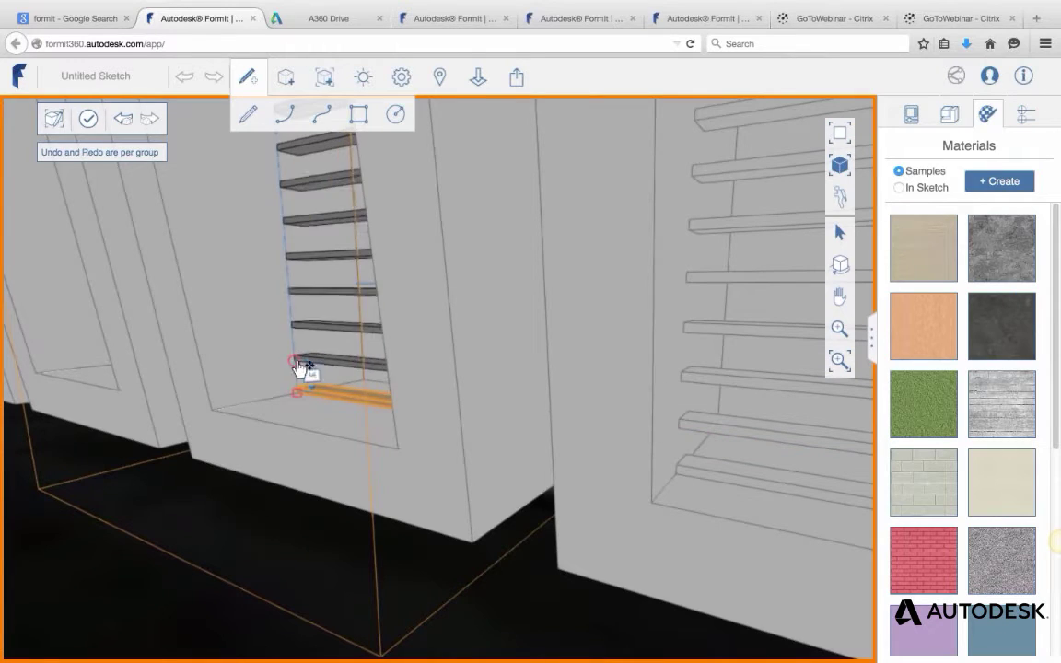
{"action": "left_click", "coordinate": [690, 444]}
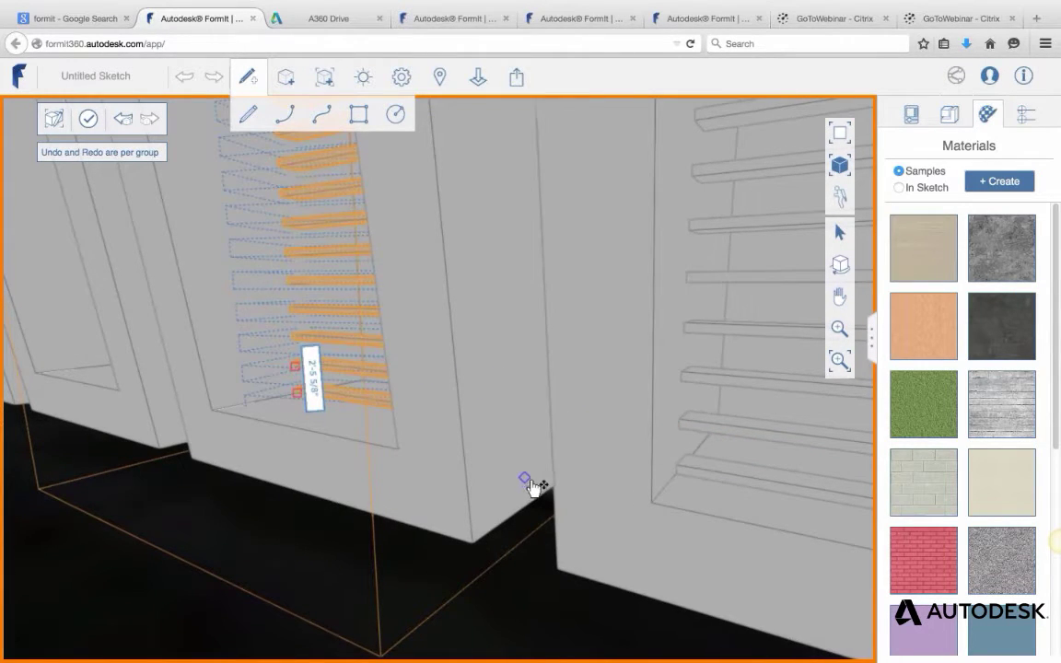
{"action": "scroll", "coordinate": [534, 487], "scroll_direction": "down", "scroll_amount": 3}
{"action": "scroll", "coordinate": [533, 487], "scroll_direction": "down", "scroll_amount": 3}
{"action": "key", "text": "Escape"}
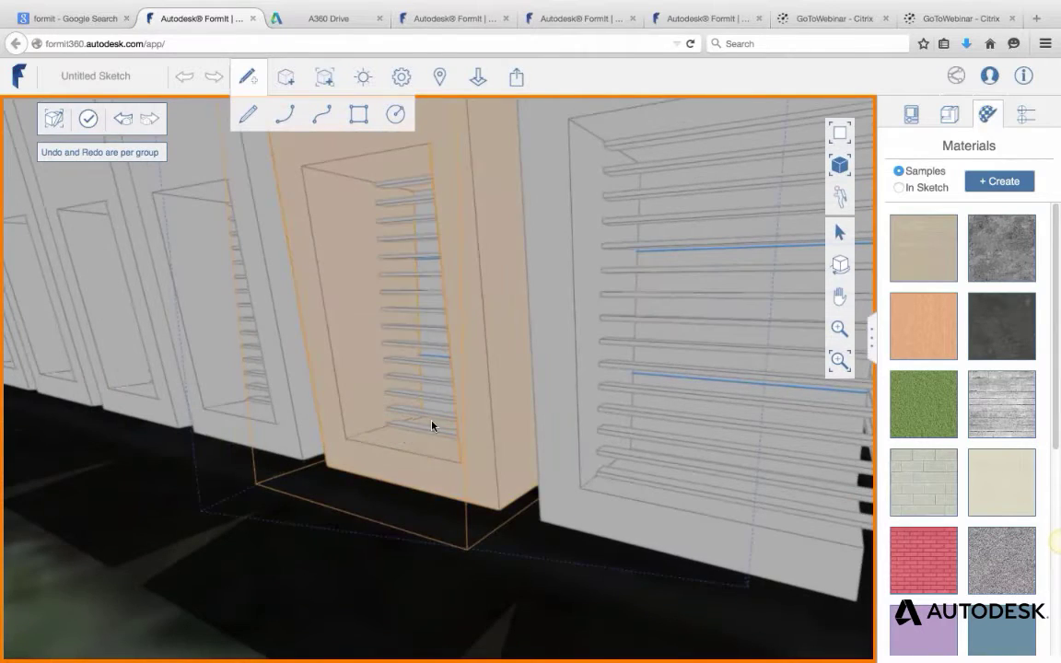
Check the slats in the neighbouring typical bars, and leave group editing.
{"action": "right_click_drag", "start_coordinate": [432, 427], "coordinate": [437, 426]}
{"action": "scroll", "coordinate": [437, 426], "scroll_direction": "down", "scroll_amount": 3}
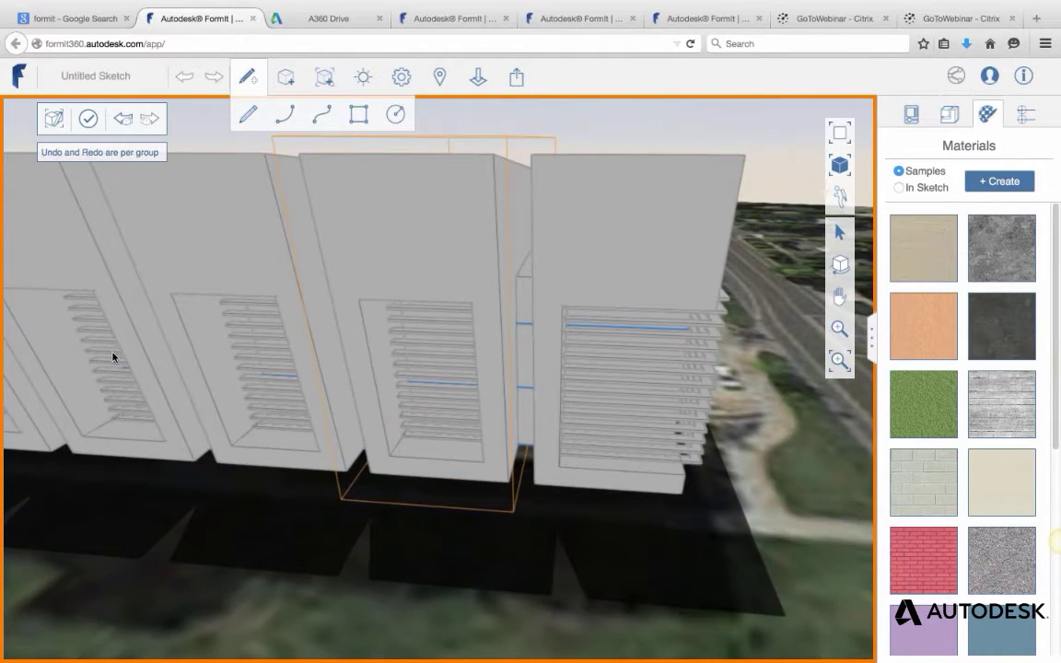
{"action": "scroll", "coordinate": [419, 447], "scroll_direction": "up", "scroll_amount": 2}
{"action": "scroll", "coordinate": [419, 448], "scroll_direction": "down", "scroll_amount": 3}
{"action": "double_click", "coordinate": [408, 507]}
{"action": "right_click_drag", "start_coordinate": [403, 505], "coordinate": [406, 447]}
{"action": "scroll", "coordinate": [408, 452], "scroll_direction": "down", "scroll_amount": 2}
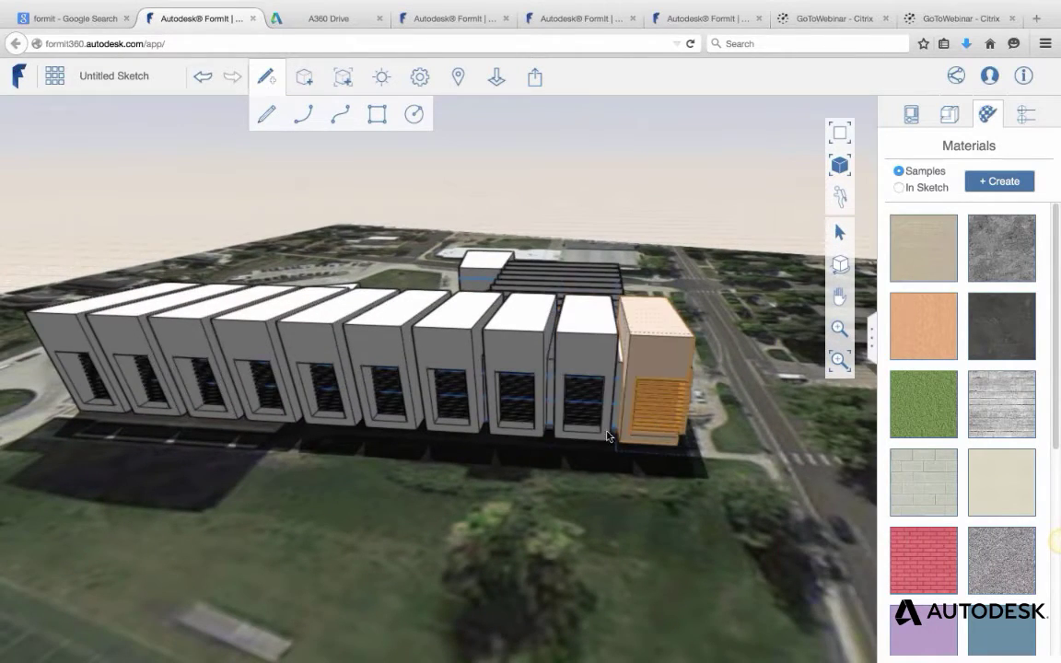
Examine the slatted end bar and typical bars from around the wing's end corner.
{"action": "middle_click_drag", "start_coordinate": [636, 405], "coordinate": [683, 379]}
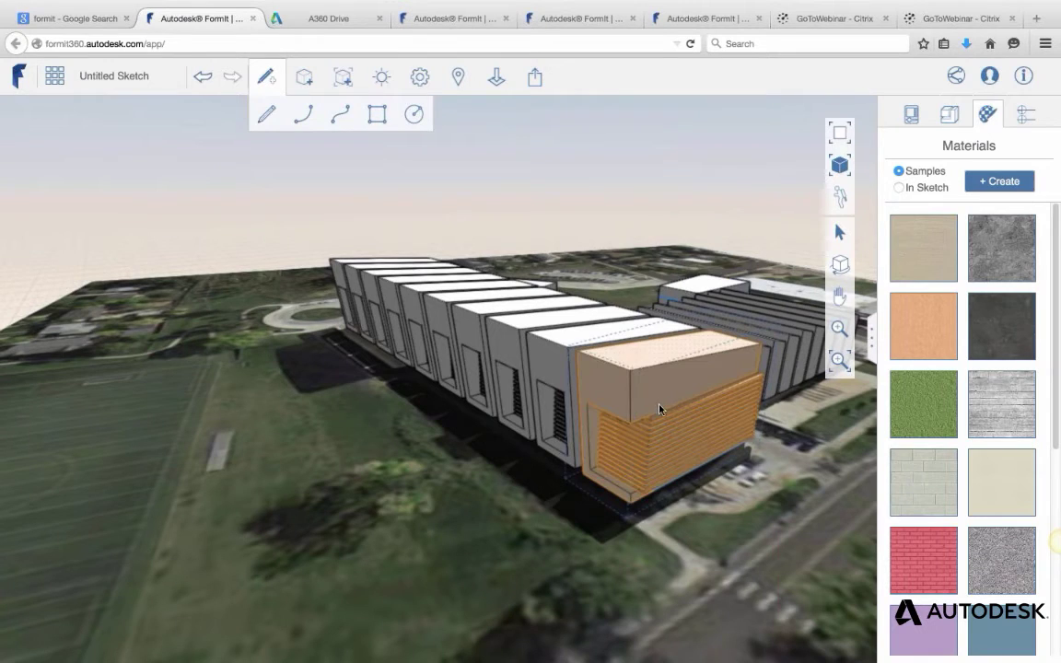
{"action": "scroll", "coordinate": [658, 407], "scroll_direction": "up", "scroll_amount": 1}
{"action": "middle_click_drag", "start_coordinate": [657, 408], "coordinate": [705, 405]}
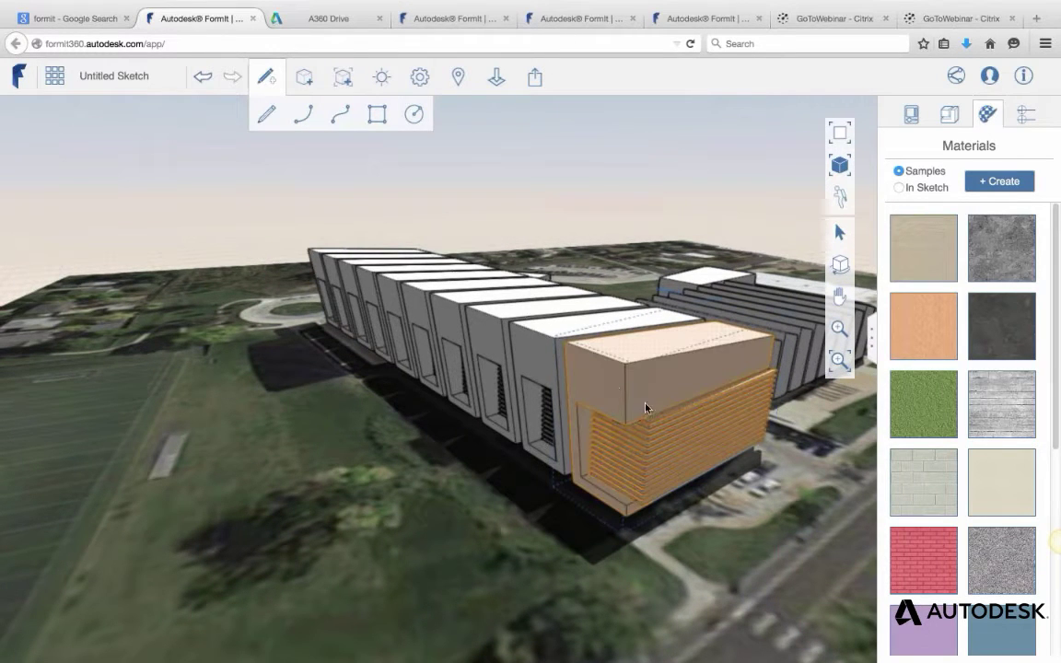
{"action": "middle_click_drag", "start_coordinate": [635, 428], "coordinate": [688, 433]}
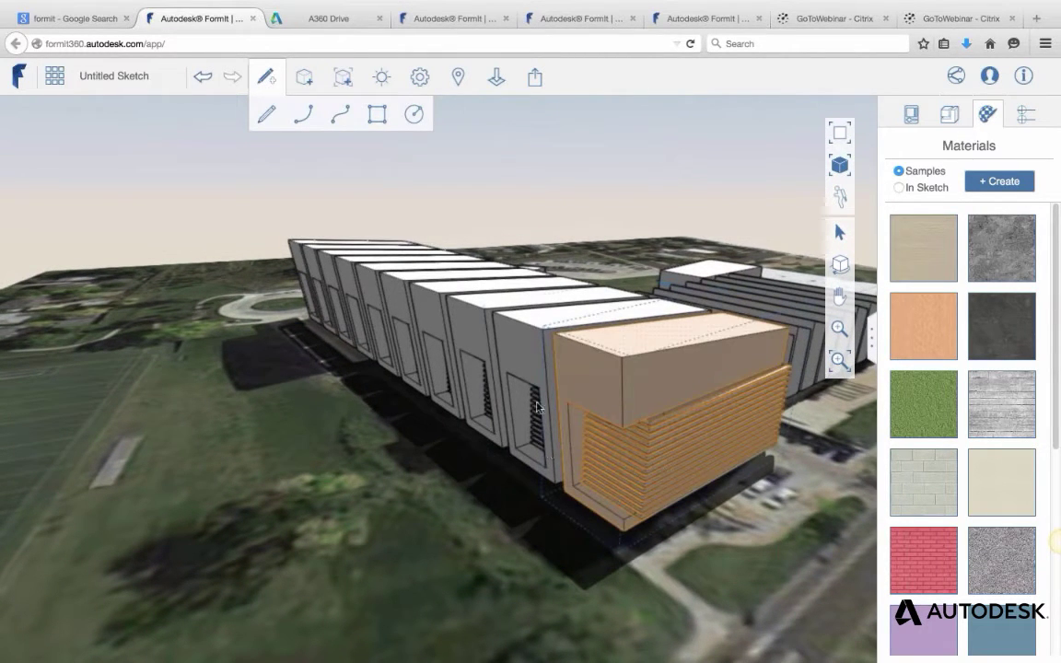
{"action": "scroll", "coordinate": [485, 426], "scroll_direction": "down", "scroll_amount": 3}
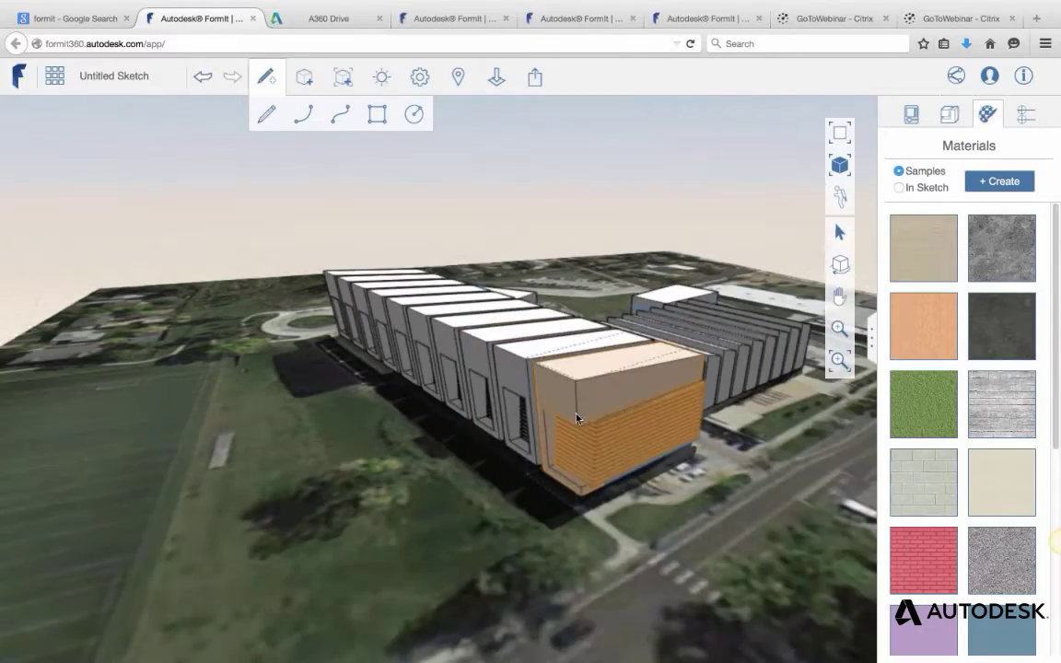
{"action": "middle_click_drag", "start_coordinate": [575, 419], "coordinate": [268, 443]}
{"action": "middle_click_drag", "start_coordinate": [581, 402], "coordinate": [653, 413]}
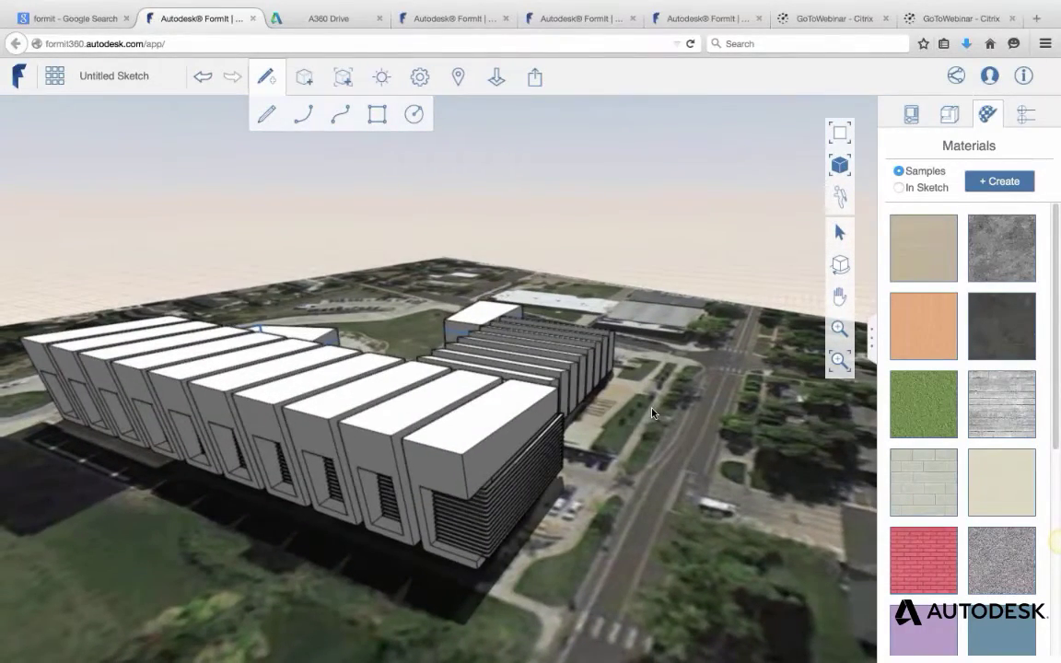
{"action": "middle_click_drag", "start_coordinate": [497, 474], "coordinate": [577, 448]}
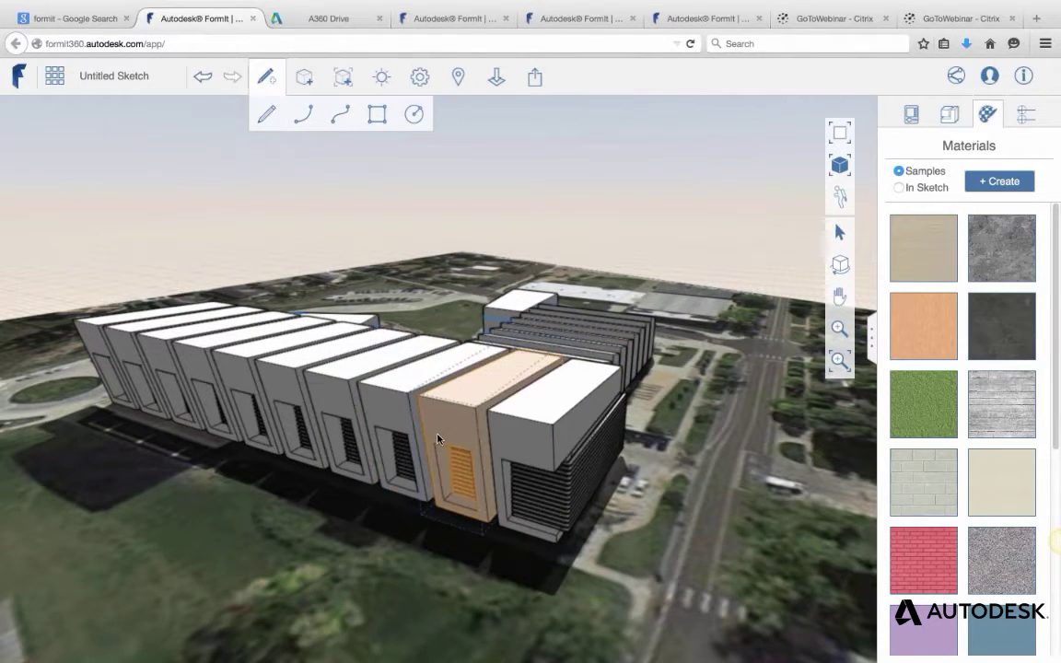
{"action": "middle_click_drag", "start_coordinate": [437, 435], "coordinate": [592, 420]}
{"action": "scroll", "coordinate": [538, 461], "scroll_direction": "up", "scroll_amount": 1}
{"action": "scroll", "coordinate": [583, 496], "scroll_direction": "up", "scroll_amount": 3}
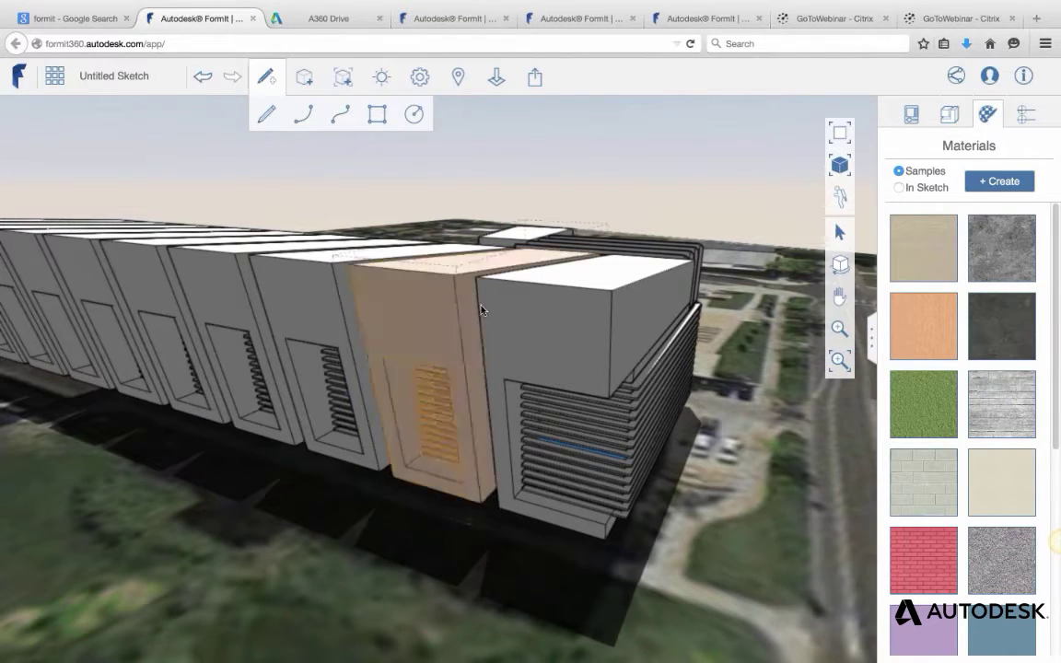
Undo the last sketch-level change, which affects the end bar, and redo it.
{"action": "scroll", "coordinate": [537, 337], "scroll_direction": "down", "scroll_amount": 2}
{"action": "mouse_move", "coordinate": [537, 341]}
{"action": "right_mouse_down"}
{"action": "mouse_move", "coordinate": [463, 339]}
{"action": "mouse_move", "coordinate": [548, 337]}
{"action": "right_mouse_up"}
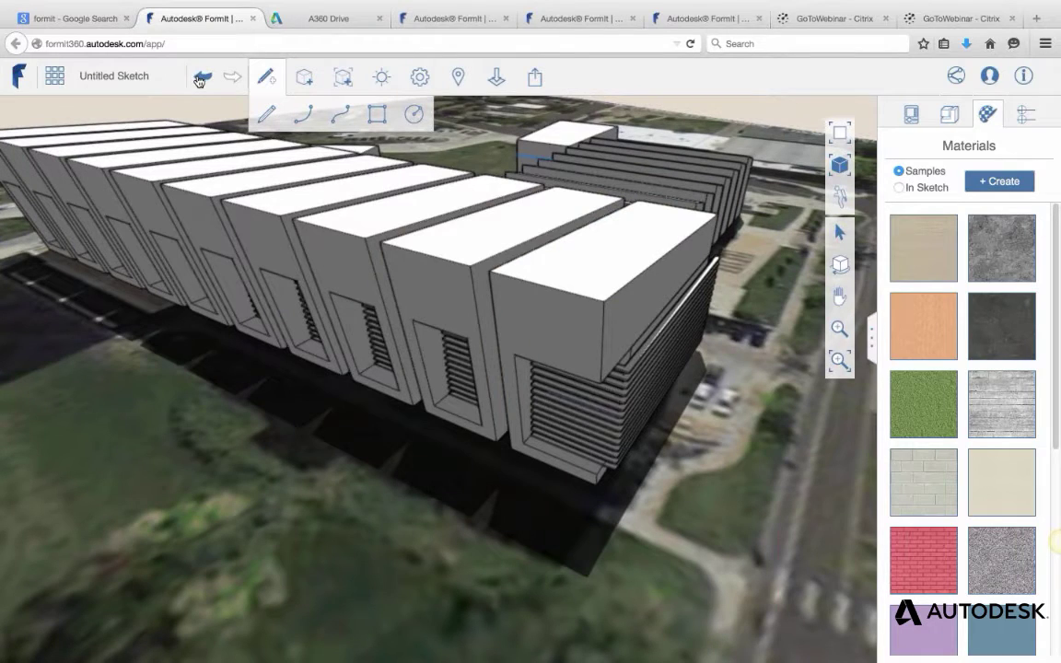
{"action": "left_click", "coordinate": [198, 81]}
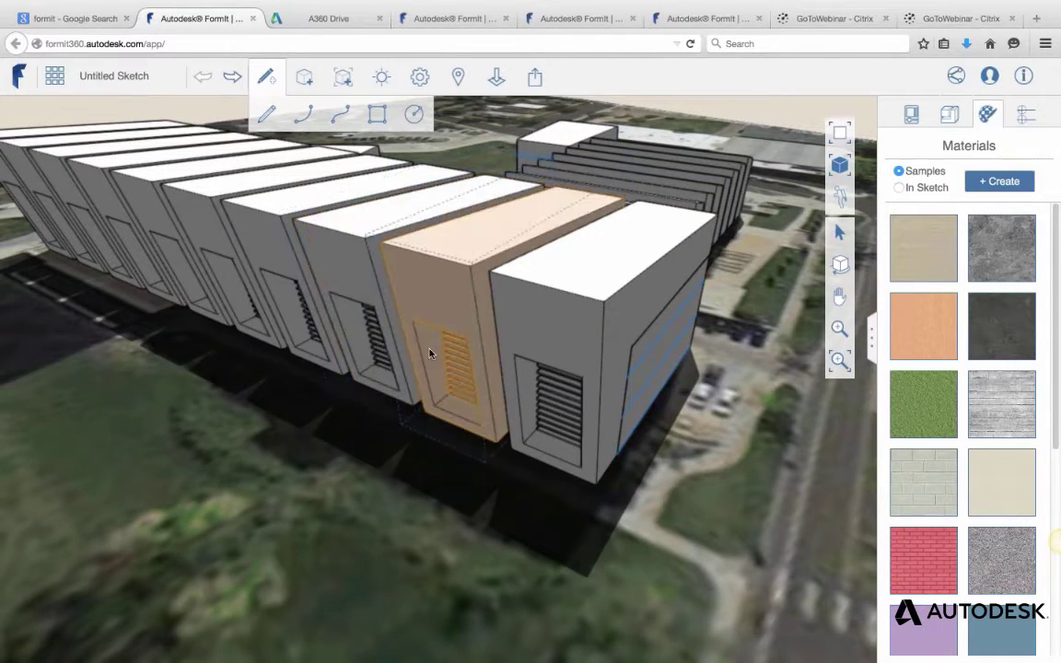
{"action": "left_click", "coordinate": [232, 76]}
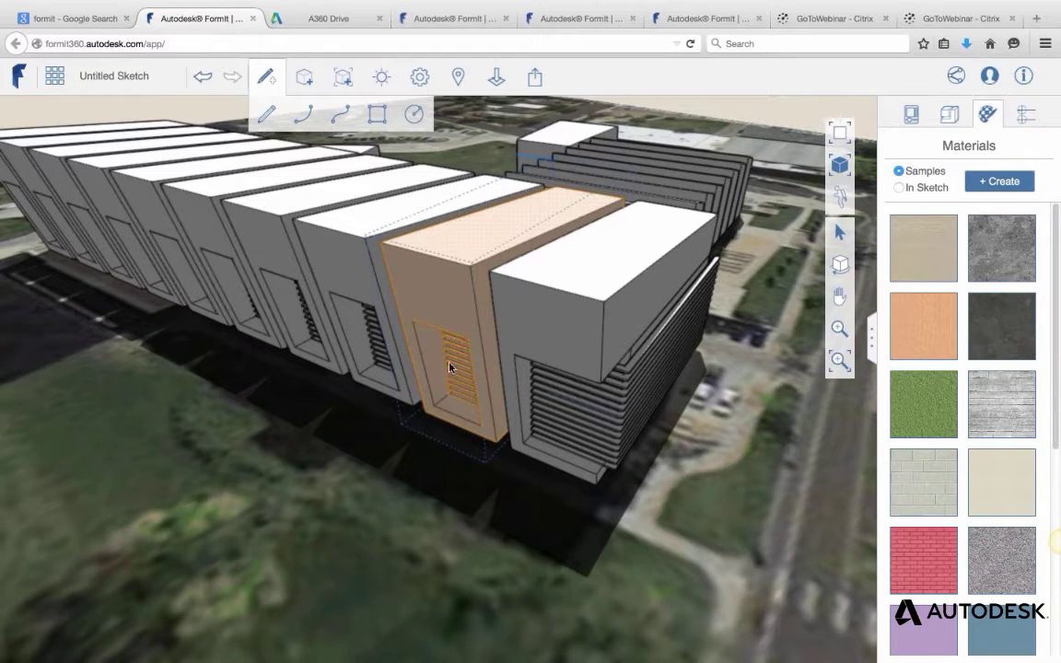
Inside the typical bar's group, undo the slat array and the slat, redo them, and finish editing the group.
{"action": "double_click", "coordinate": [445, 292]}
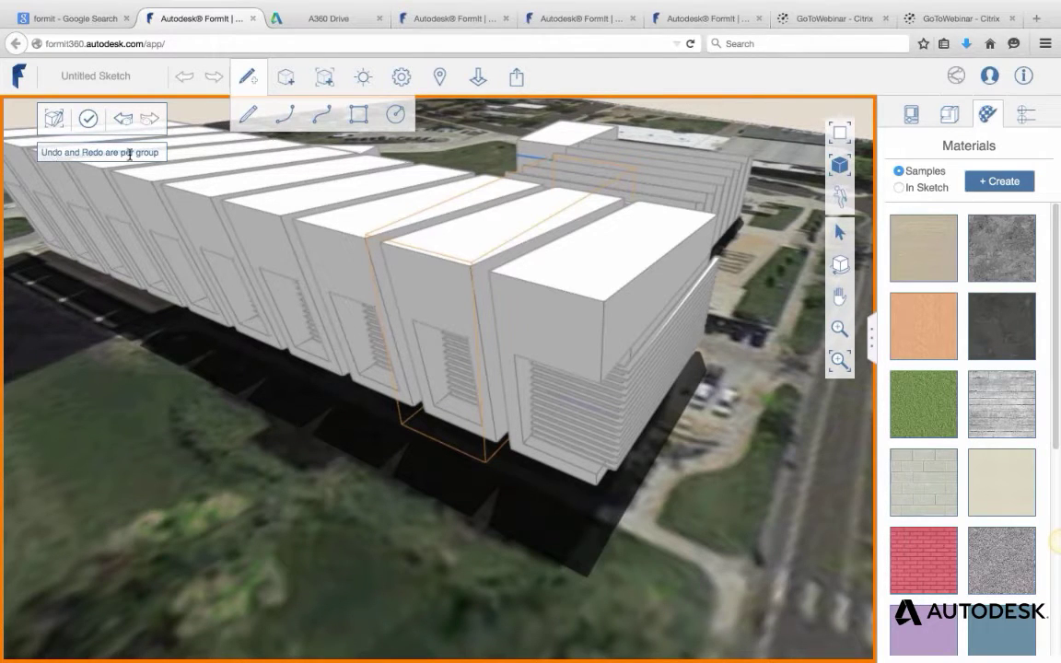
{"action": "left_click", "coordinate": [124, 126]}
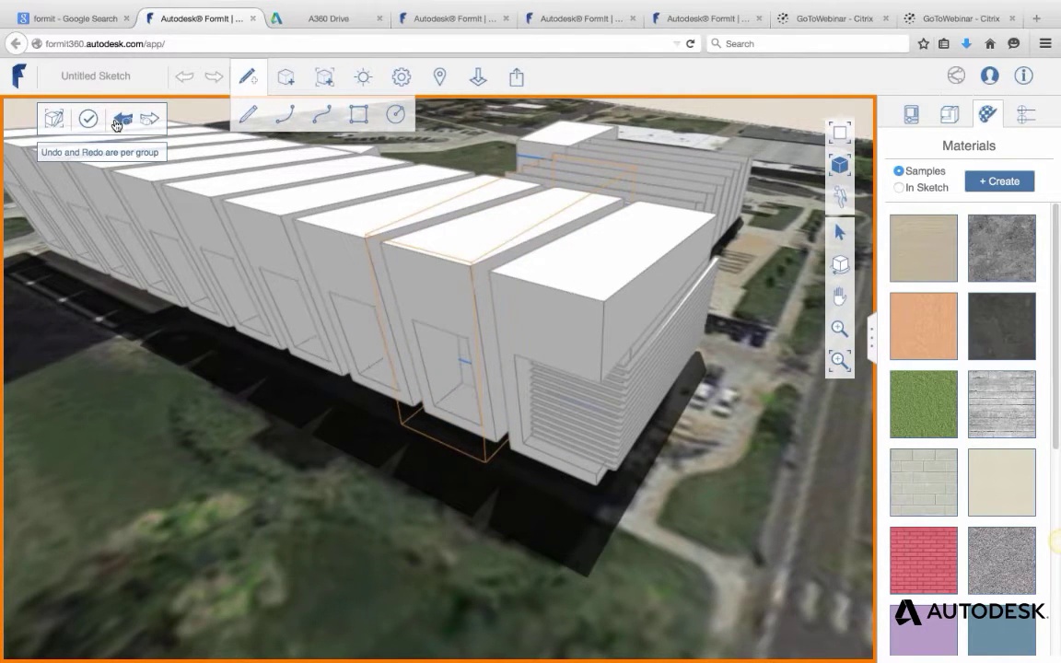
{"action": "left_click", "coordinate": [116, 126]}
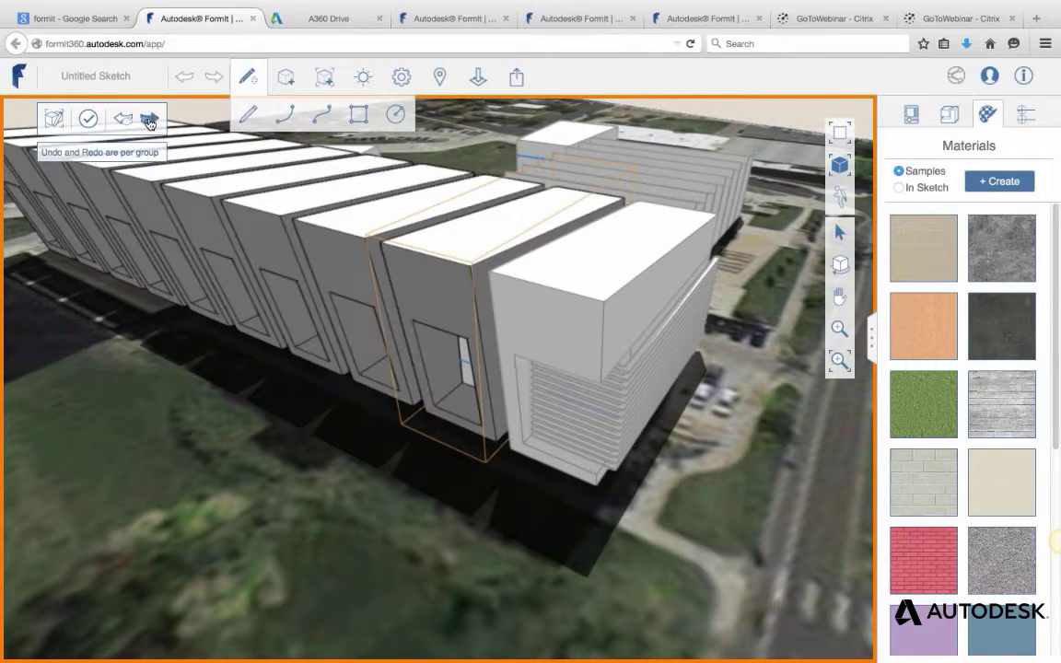
{"action": "left_click", "coordinate": [148, 121]}
{"action": "left_click", "coordinate": [150, 123]}
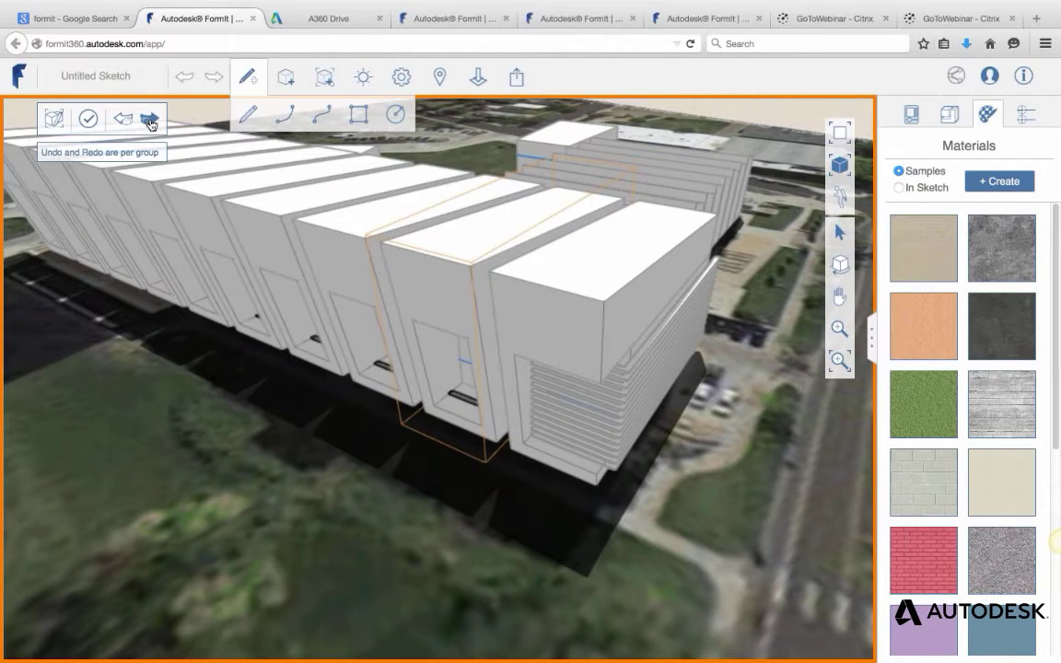
{"action": "left_click", "coordinate": [87, 120]}
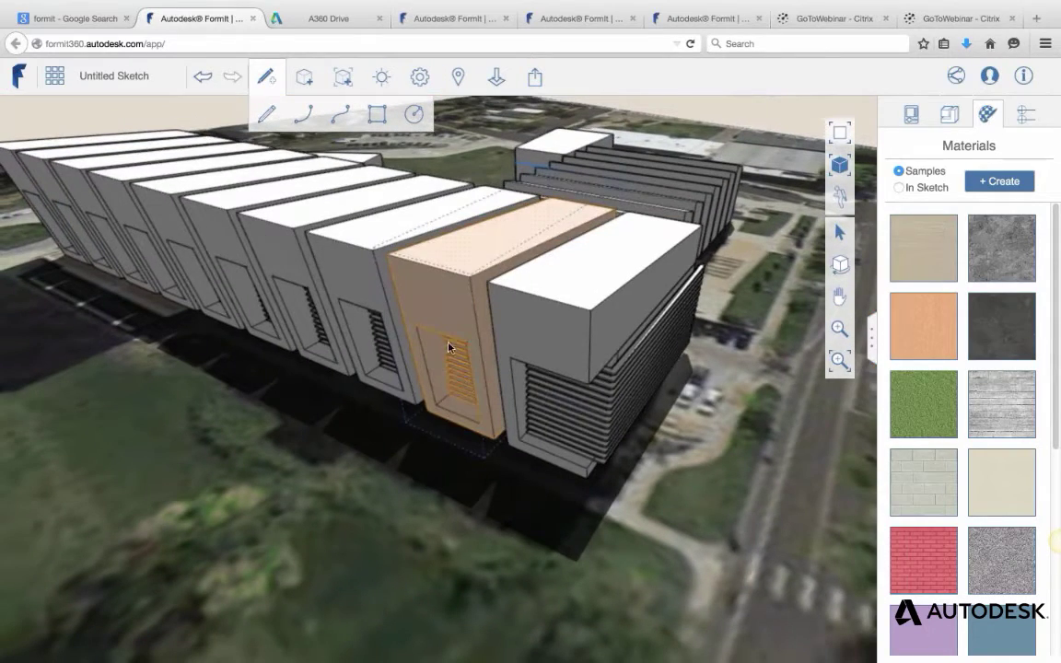
{"action": "scroll", "coordinate": [452, 363], "scroll_direction": "down", "scroll_amount": 3}
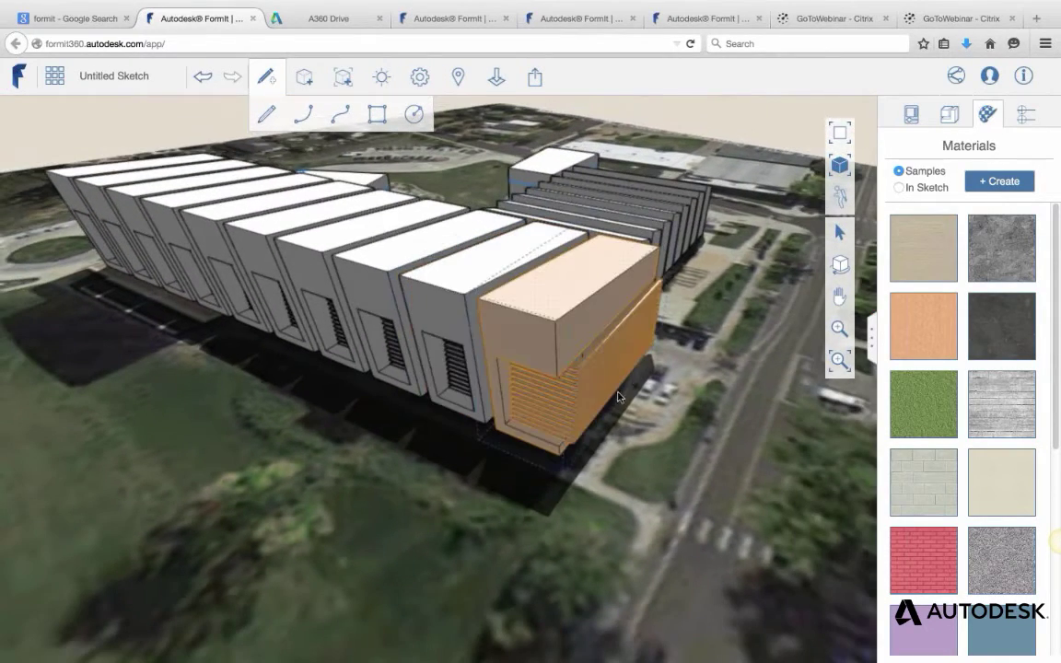
{"action": "right_click_drag", "start_coordinate": [618, 396], "coordinate": [526, 365]}
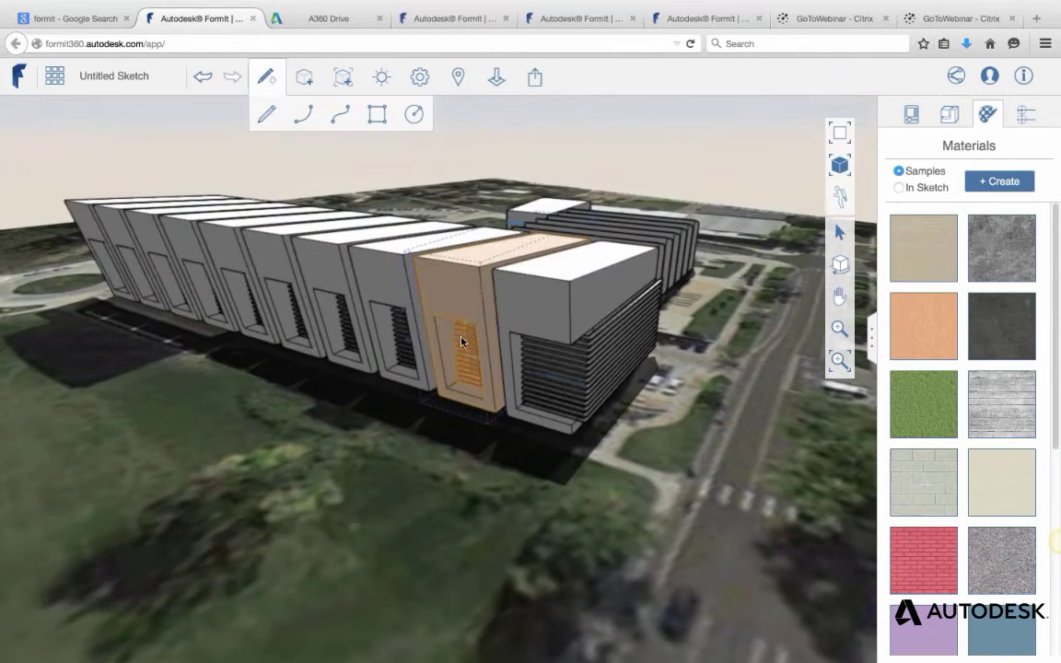
{"action": "scroll", "coordinate": [462, 342], "scroll_direction": "up", "scroll_amount": 3}
{"action": "double_click", "coordinate": [459, 277]}
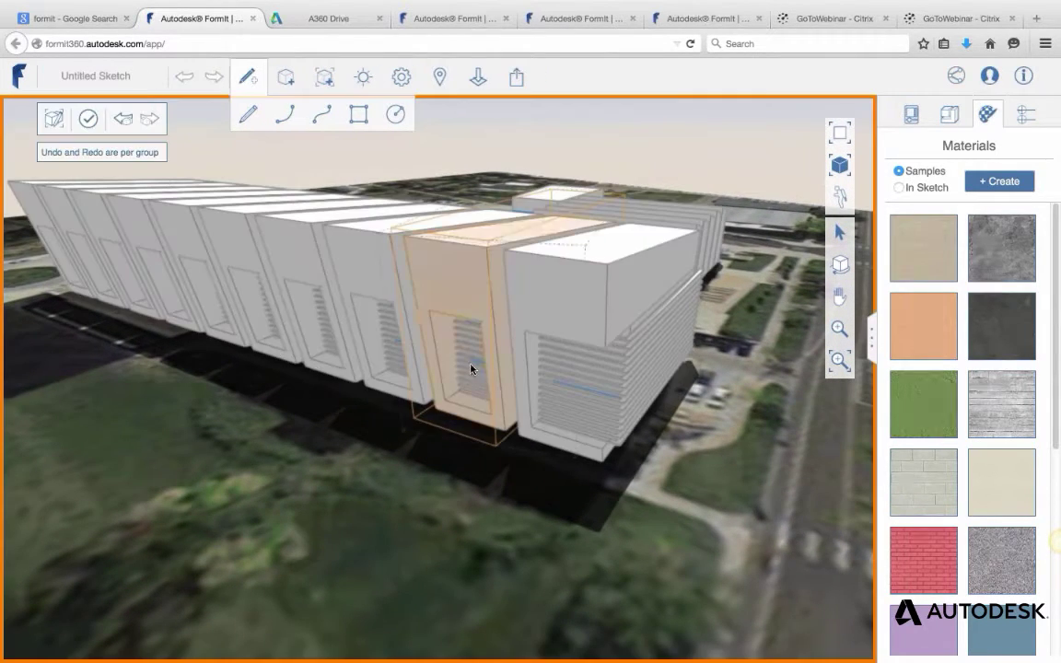
{"action": "double_click", "coordinate": [420, 458]}
{"action": "scroll", "coordinate": [415, 456], "scroll_direction": "down", "scroll_amount": 1}
Open the end bar's group for editing, undo its horizontal slats, redo them, and finish editing the group.
{"action": "right_click_drag", "start_coordinate": [654, 441], "coordinate": [465, 465]}
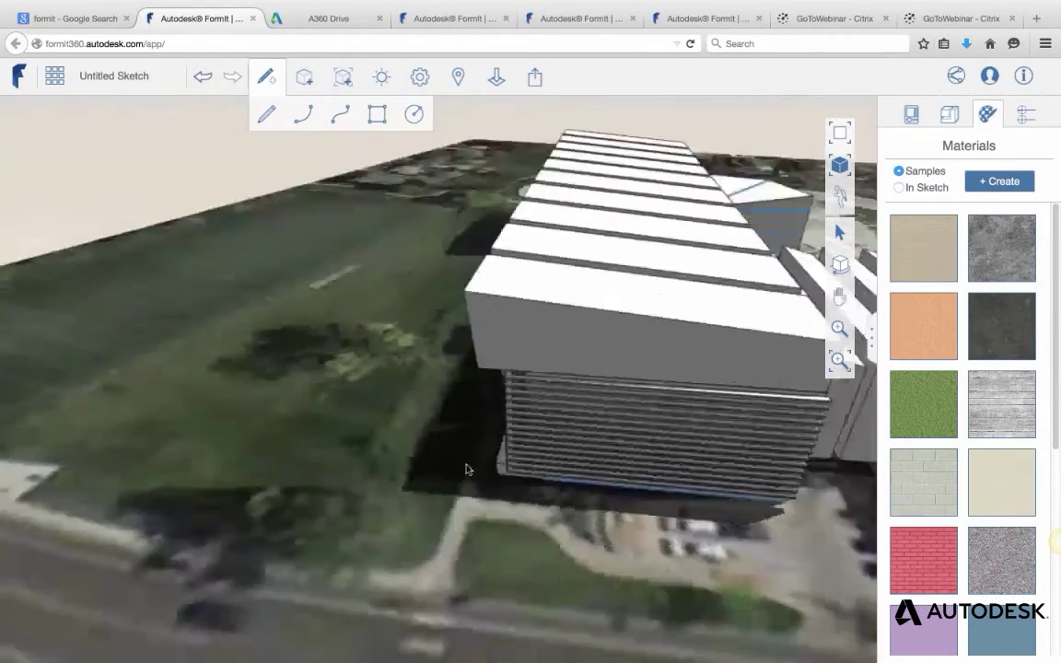
{"action": "middle_click_drag", "start_coordinate": [467, 469], "coordinate": [630, 368]}
{"action": "double_click", "coordinate": [631, 366]}
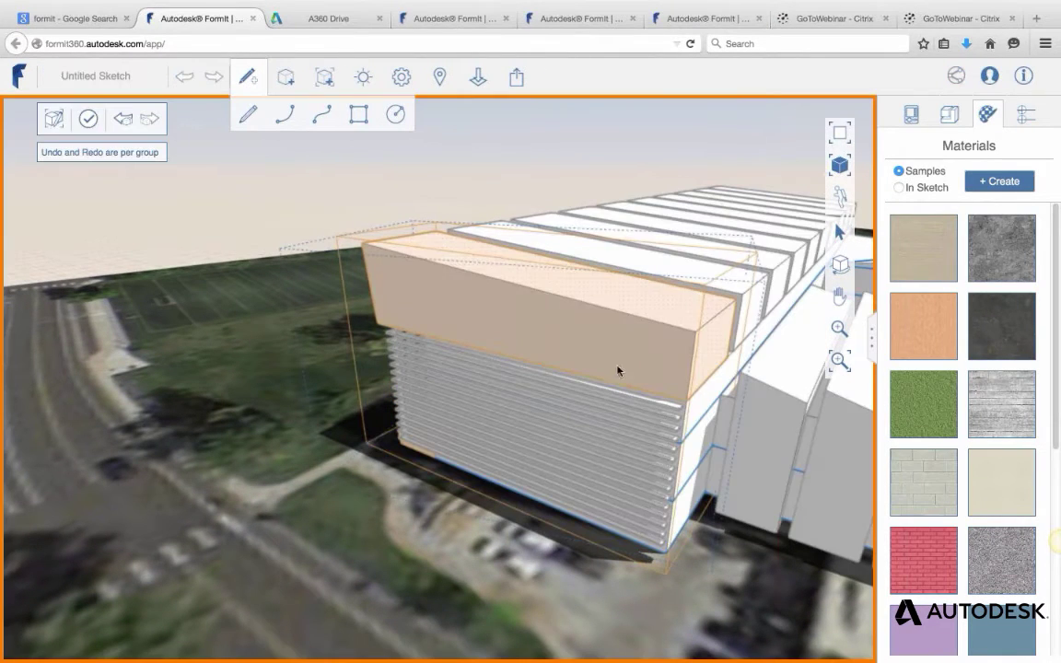
{"action": "left_click", "coordinate": [123, 129]}
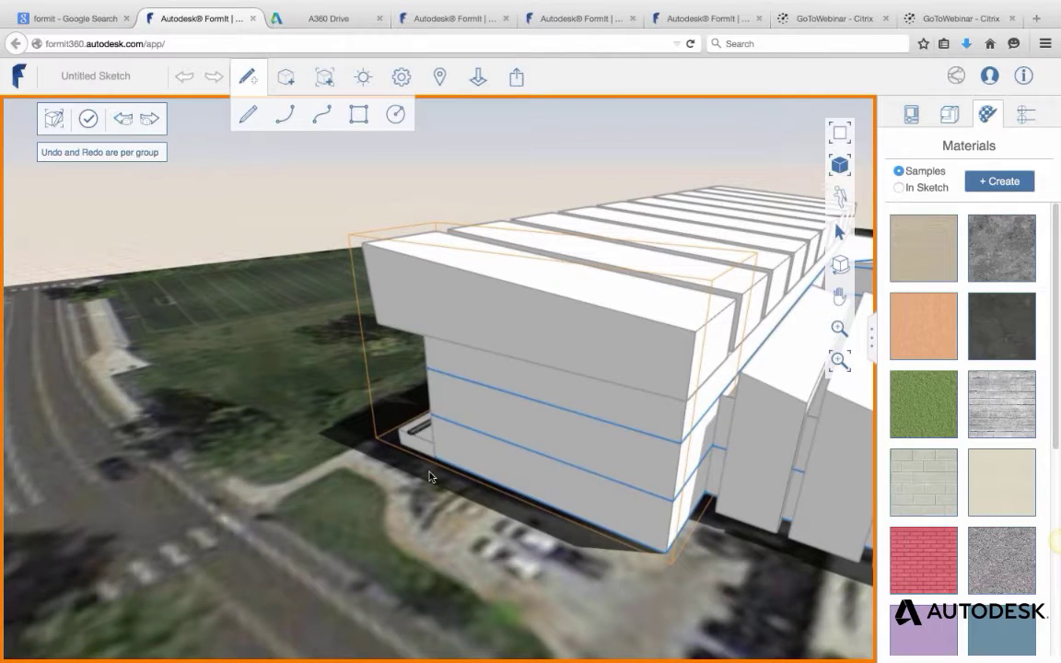
{"action": "left_click", "coordinate": [147, 117]}
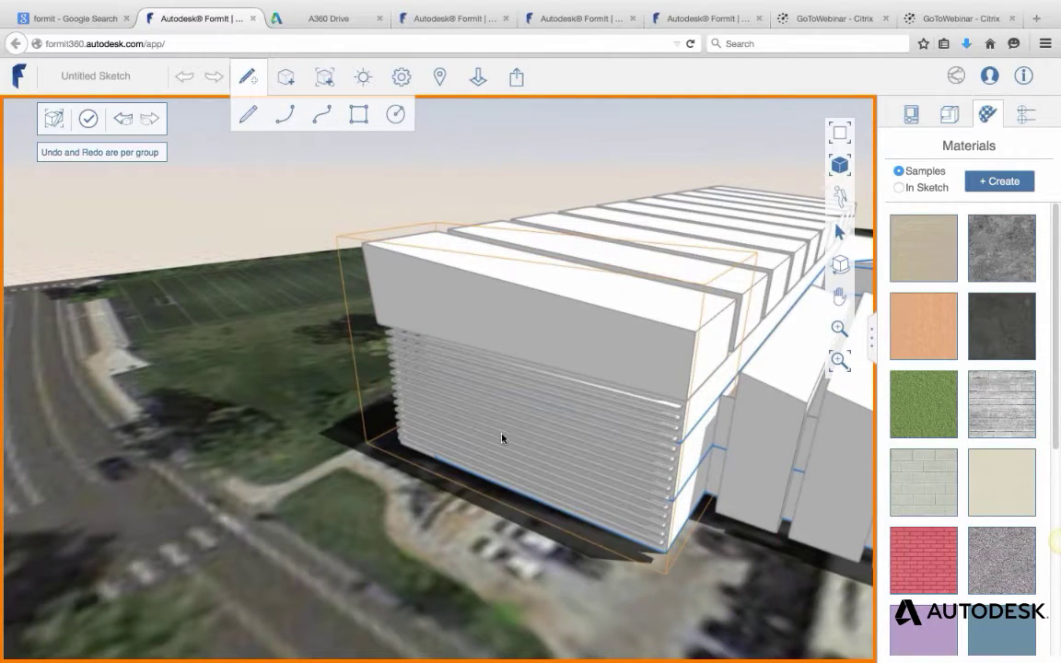
{"action": "left_click", "coordinate": [89, 118]}
Show the content library, review the A360 Library option as its link source, and cancel without relinking.
{"action": "scroll", "coordinate": [457, 348], "scroll_direction": "down", "scroll_amount": 5}
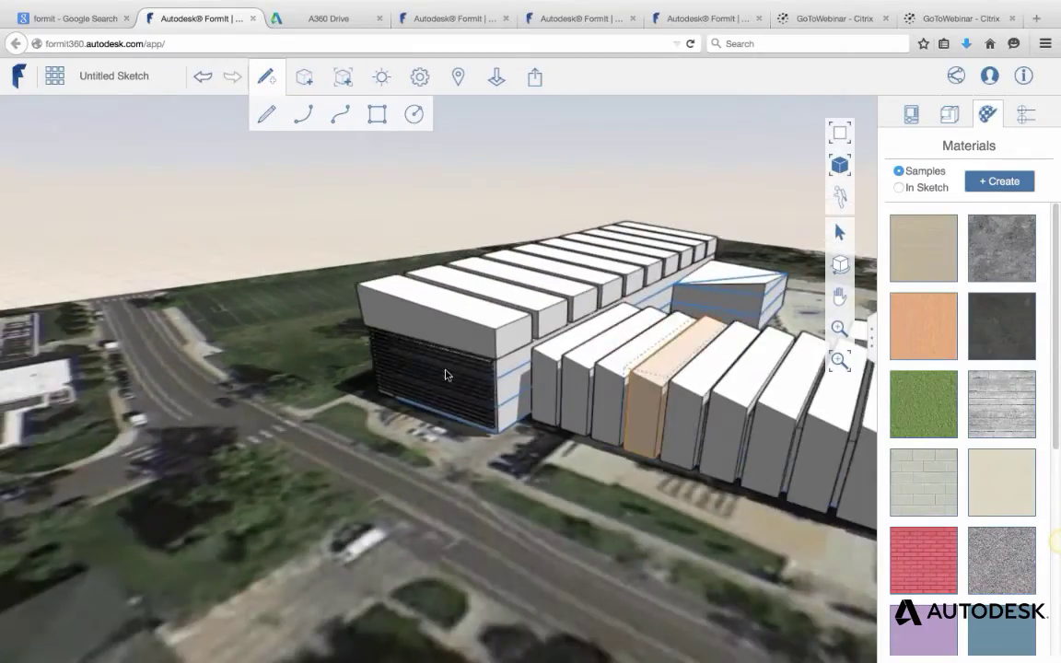
{"action": "middle_click_drag", "start_coordinate": [445, 374], "coordinate": [712, 334]}
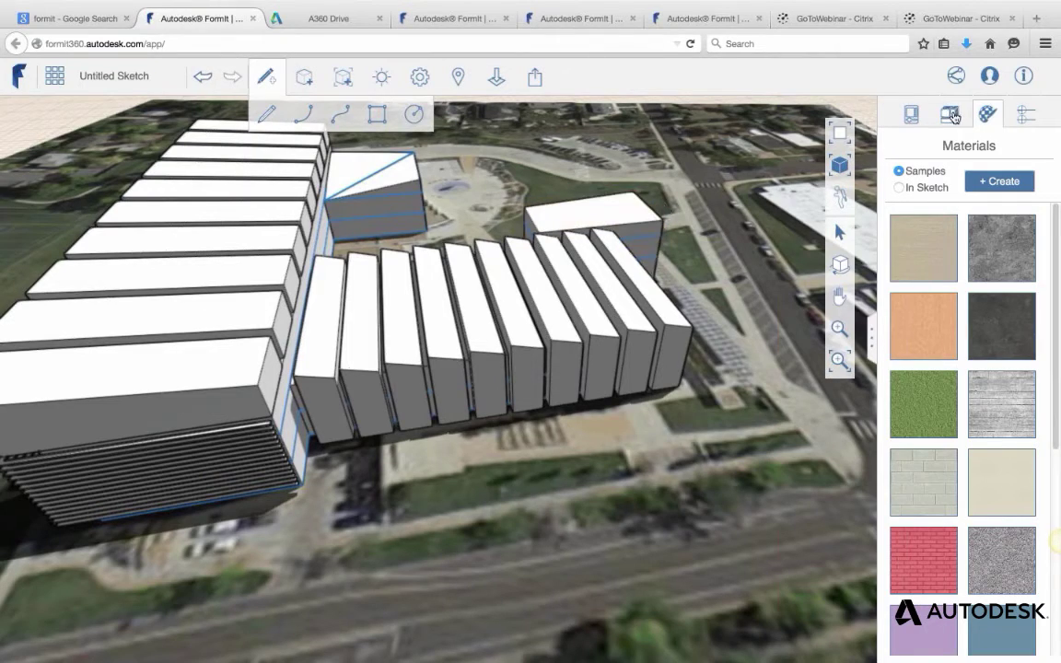
{"action": "scroll", "coordinate": [604, 354], "scroll_direction": "down", "scroll_amount": 3}
{"action": "right_click_drag", "start_coordinate": [606, 356], "coordinate": [634, 381]}
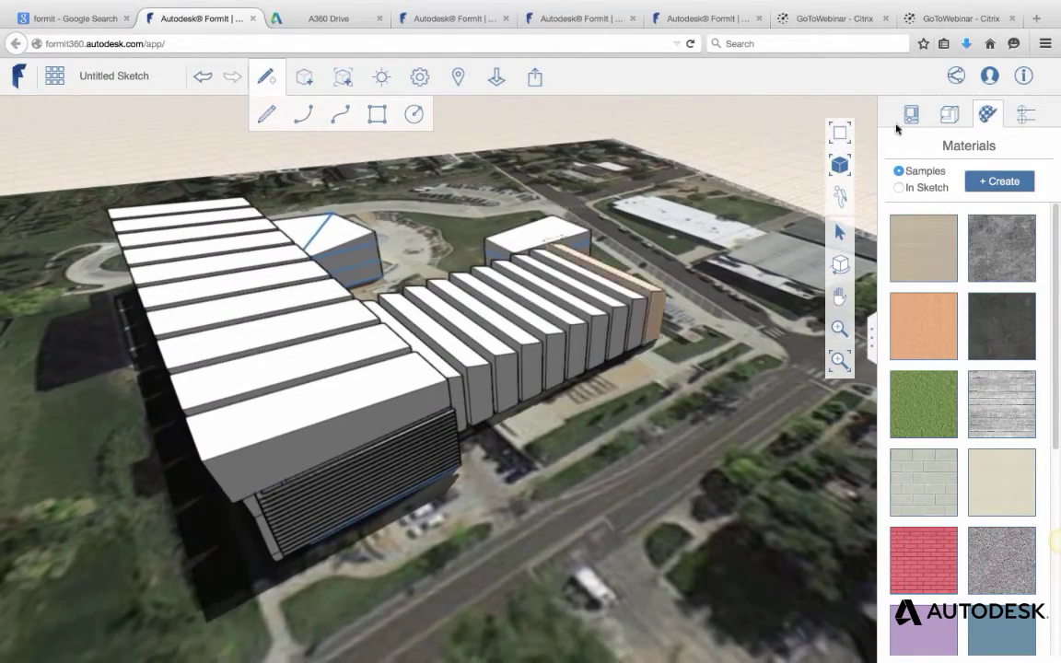
{"action": "left_click", "coordinate": [948, 114]}
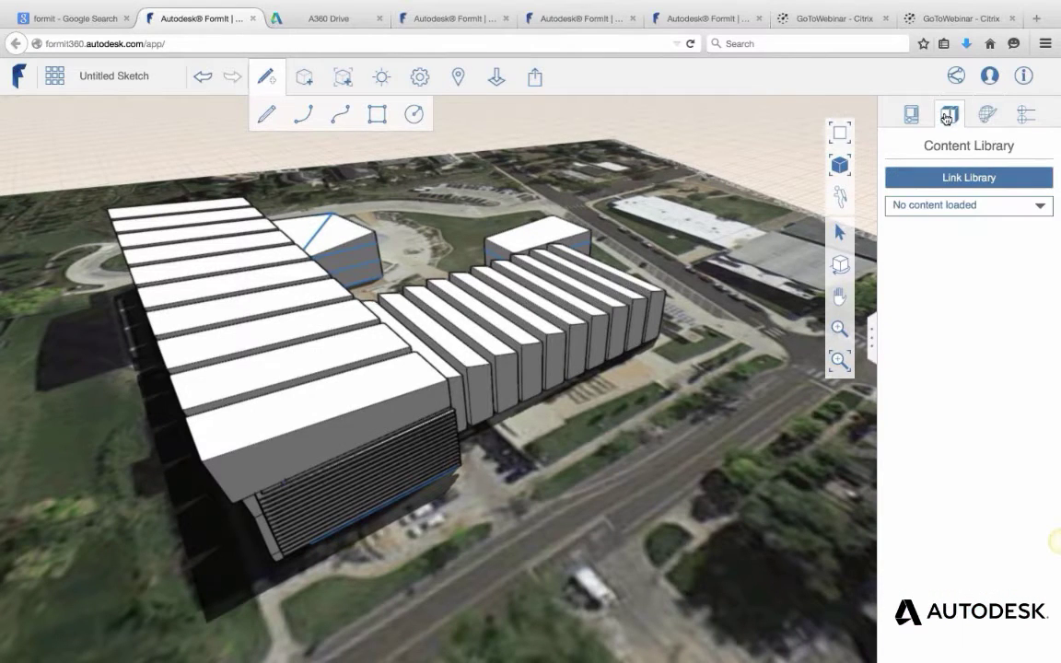
{"action": "left_click", "coordinate": [975, 178]}
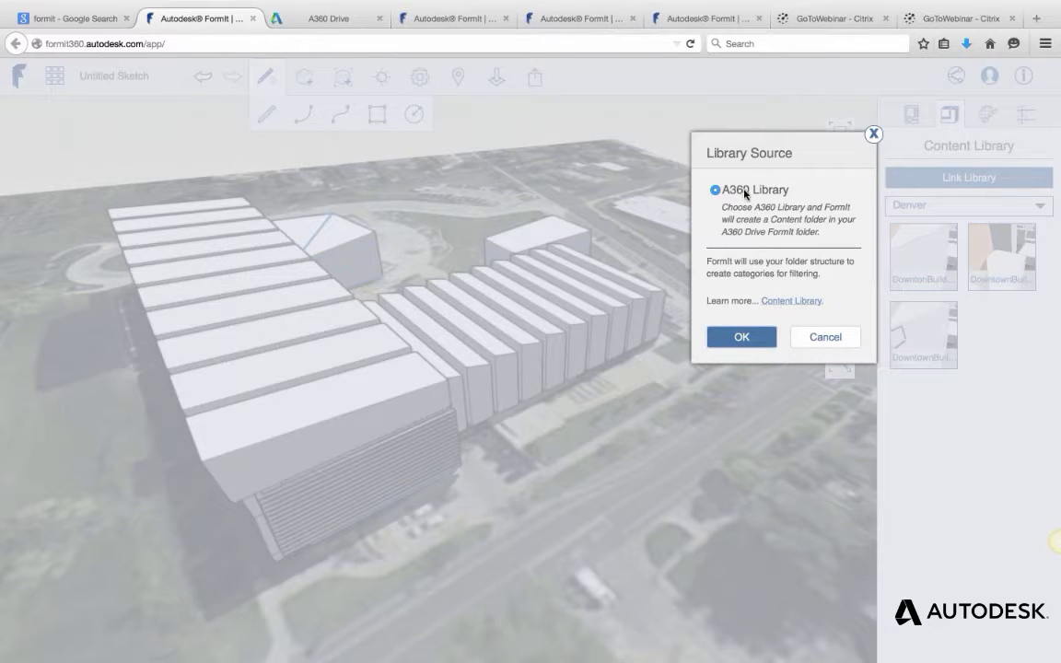
{"action": "left_click", "coordinate": [833, 336]}
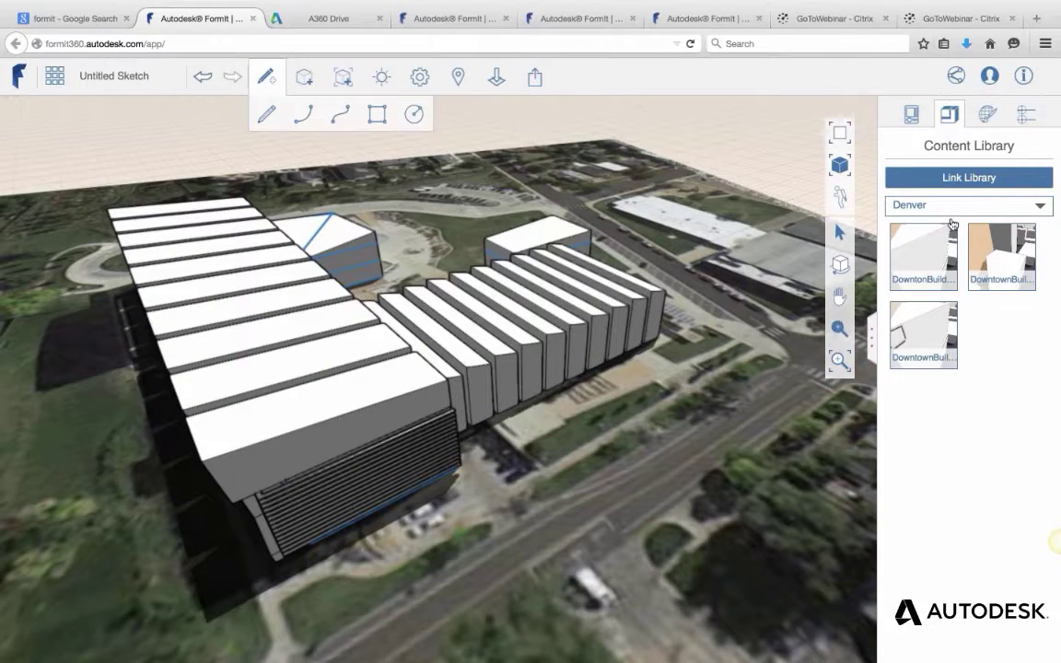
Switch to A360 Drive and browse the documents through FormIt and content to the Entourage folder.
{"action": "left_click", "coordinate": [338, 20]}
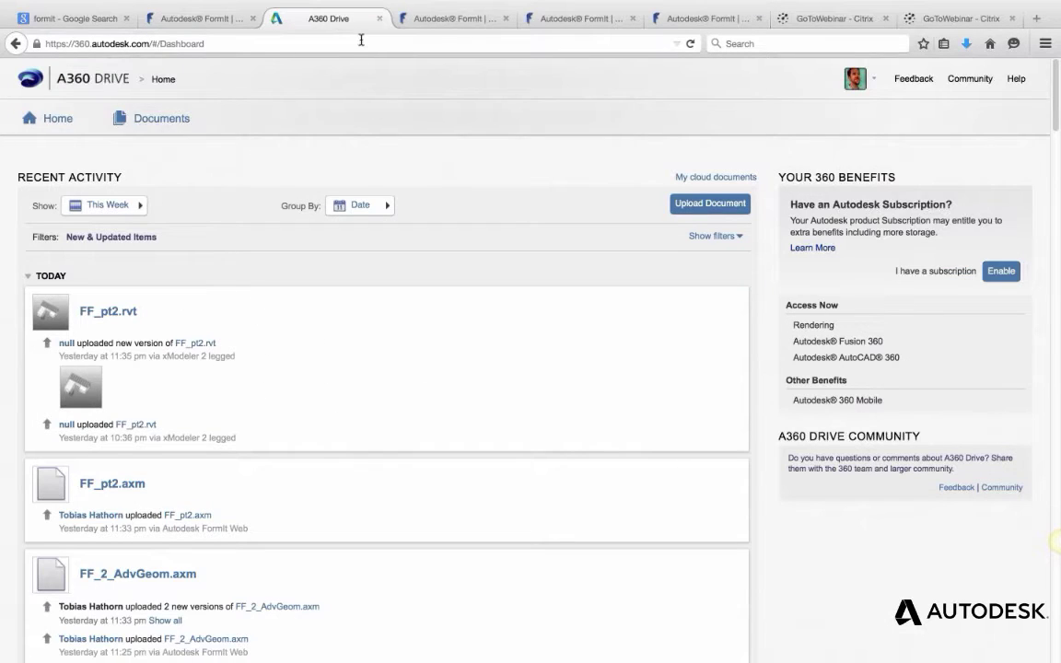
{"action": "left_click", "coordinate": [154, 128]}
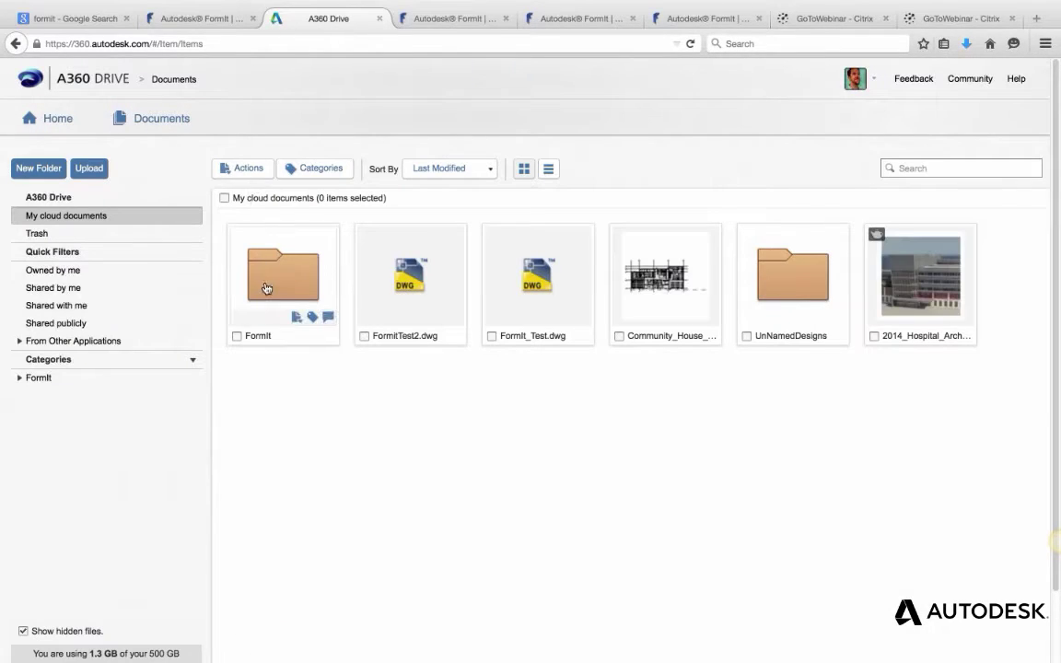
{"action": "left_click", "coordinate": [277, 284]}
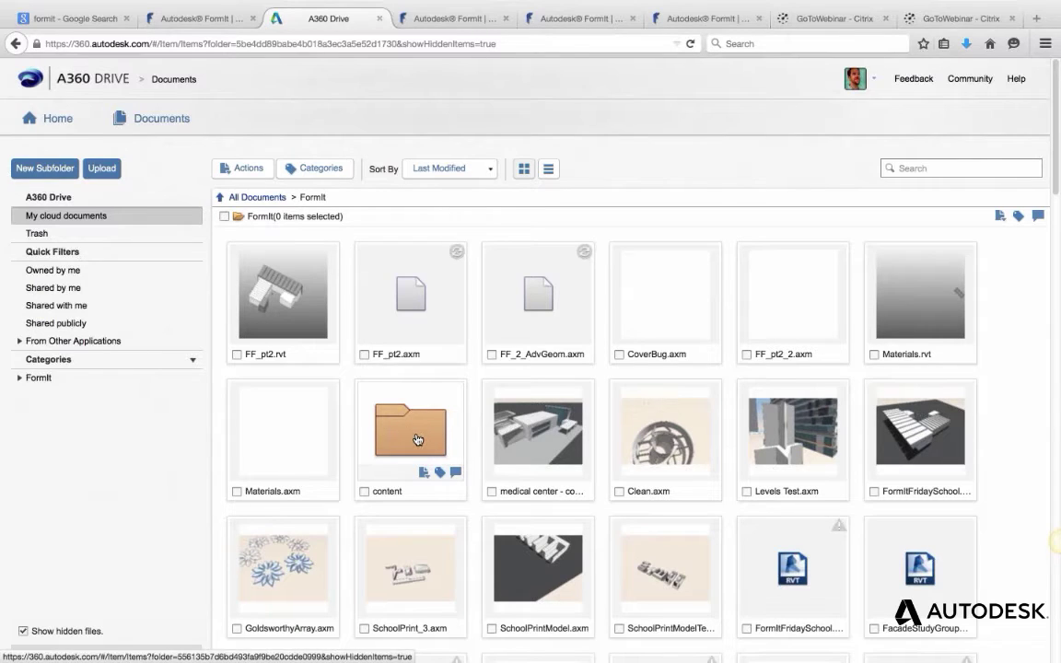
{"action": "left_click", "coordinate": [413, 440]}
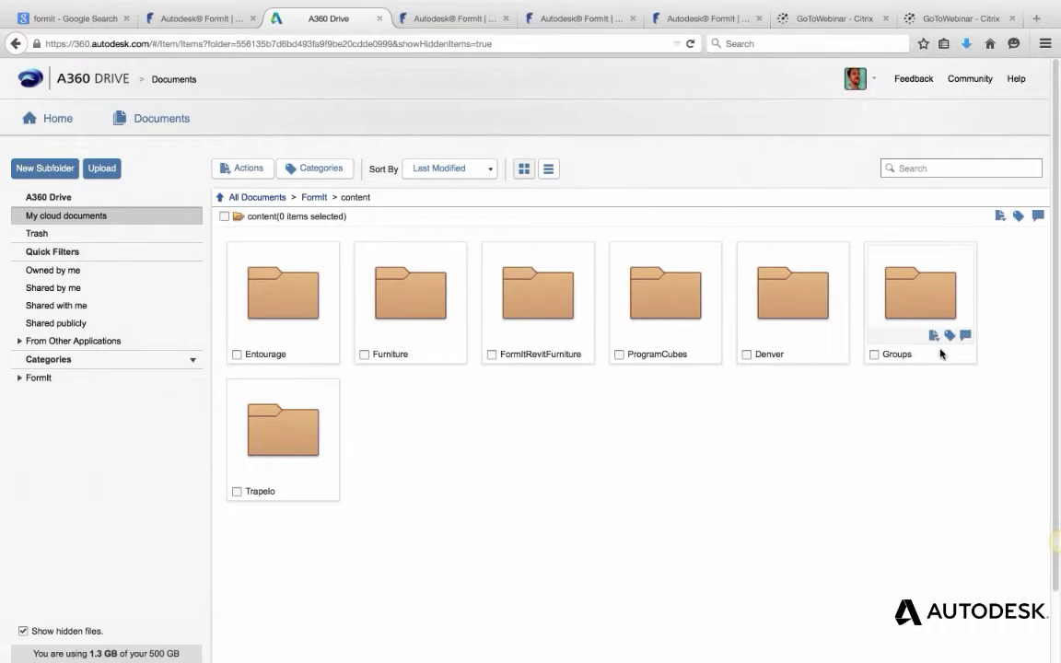
{"action": "left_click", "coordinate": [305, 293]}
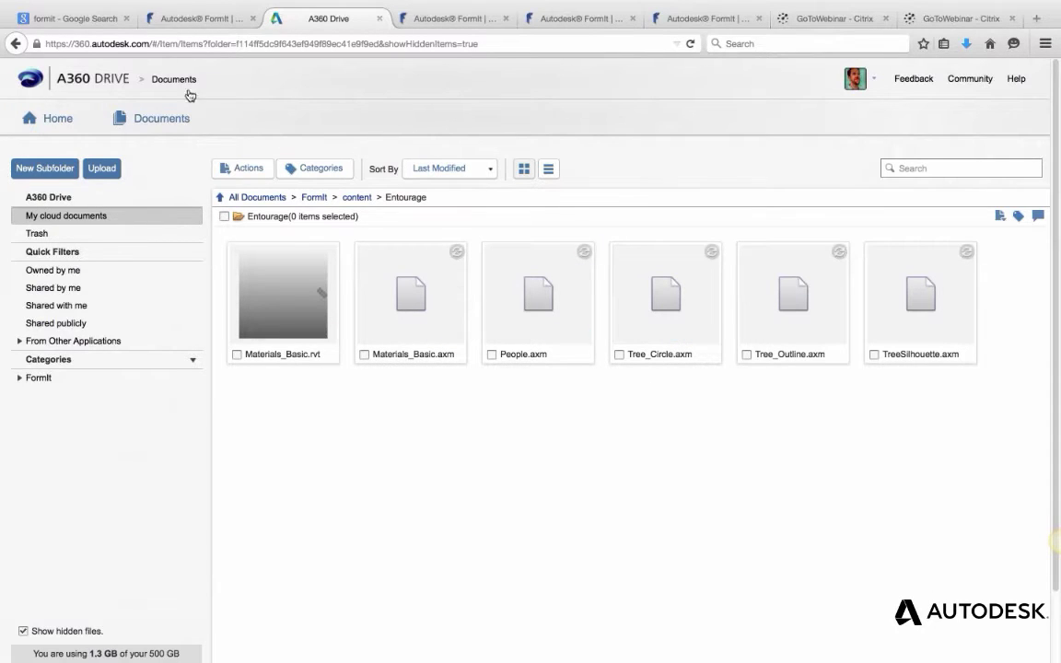
Return to the FormIt sketch, show the Entourage content, and place a TreeSilhouette tree beside the parking area near the slatted end bar.
{"action": "left_click", "coordinate": [191, 19]}
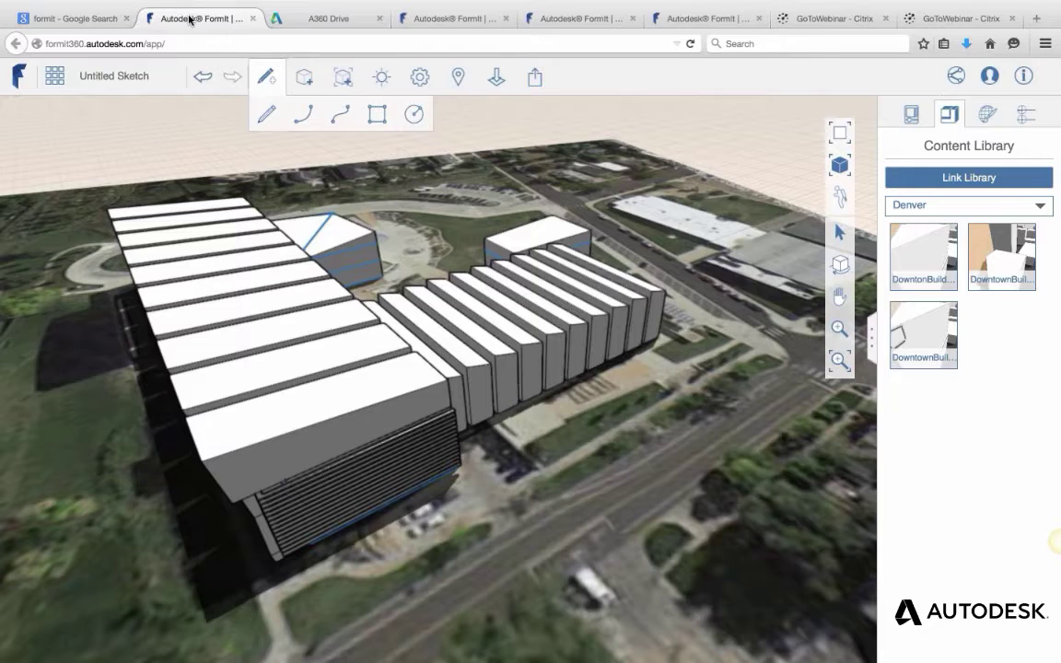
{"action": "left_click", "coordinate": [930, 206]}
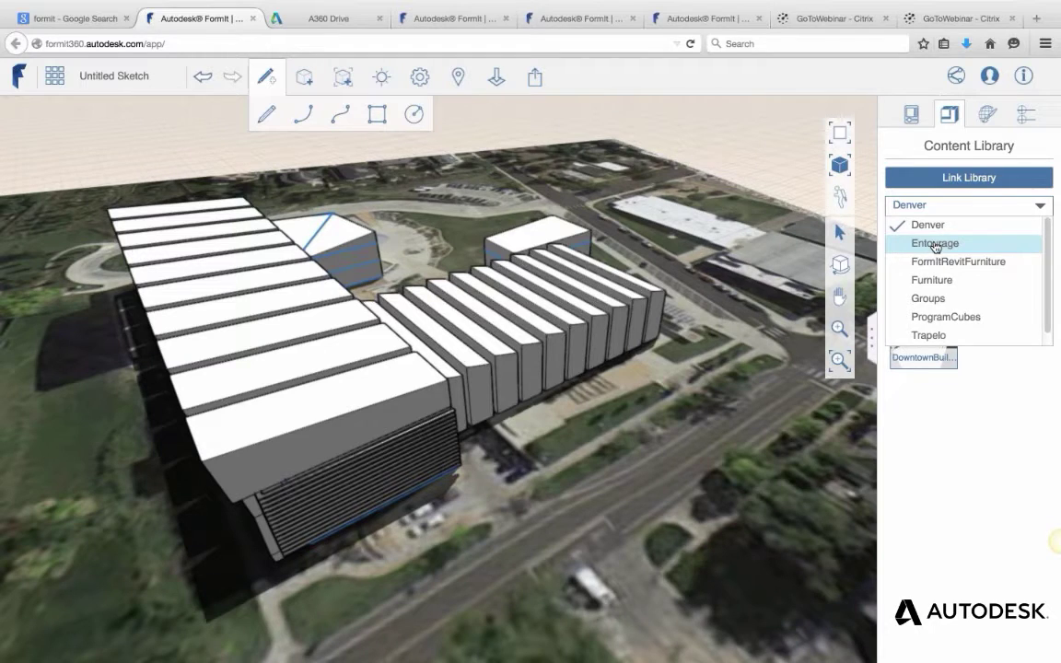
{"action": "left_click", "coordinate": [934, 244]}
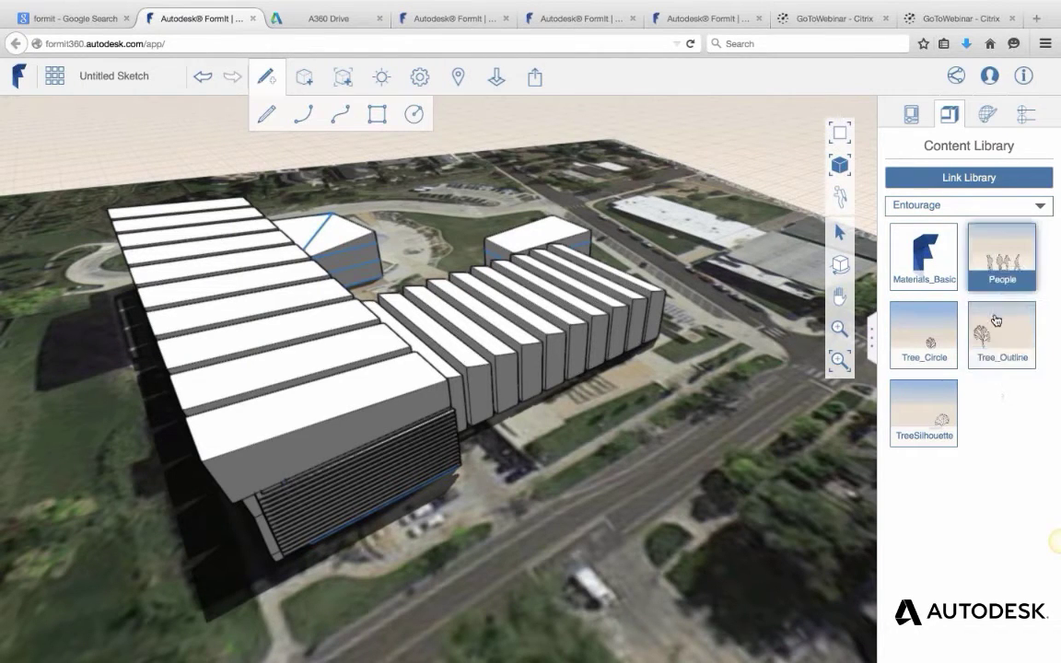
{"action": "left_click", "coordinate": [929, 414]}
{"action": "scroll", "coordinate": [576, 441], "scroll_direction": "up", "scroll_amount": 3}
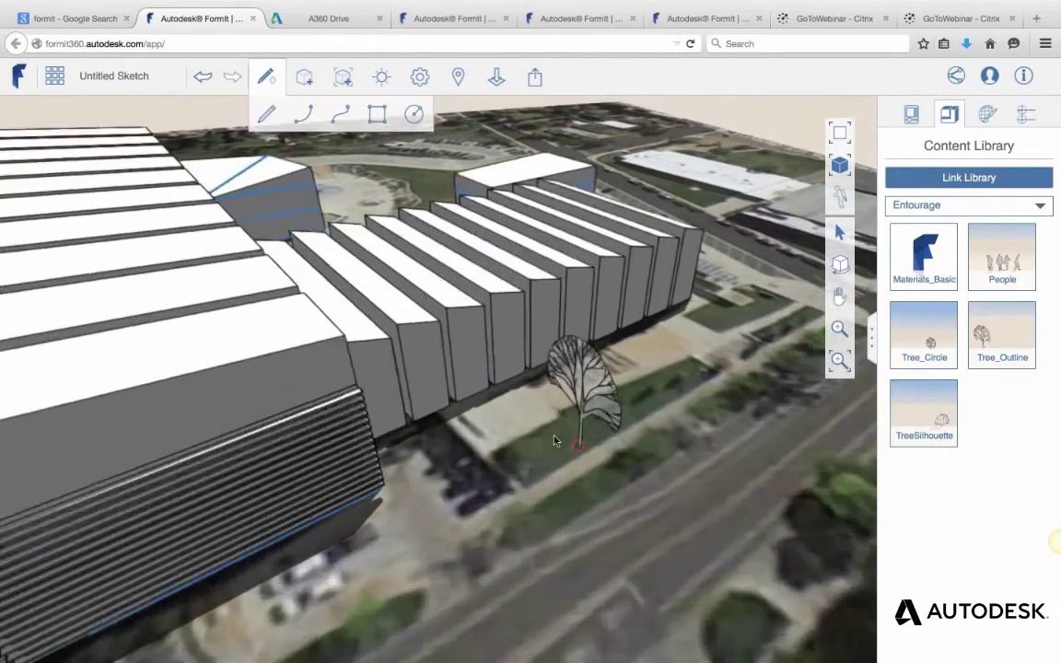
{"action": "right_click_drag", "start_coordinate": [553, 440], "coordinate": [604, 434]}
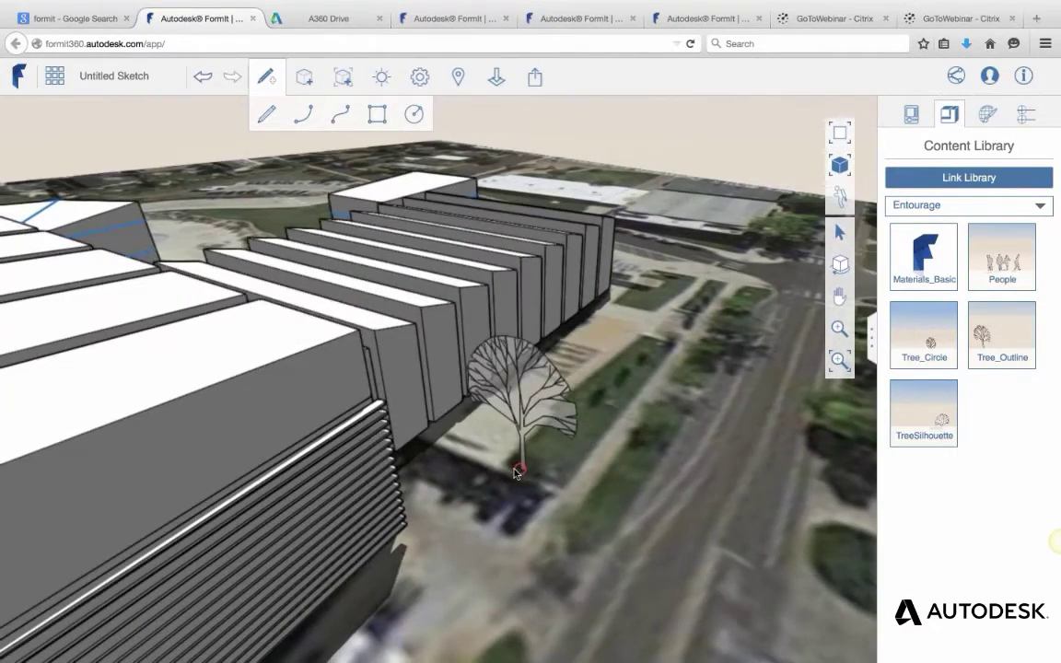
{"action": "left_click", "coordinate": [516, 472]}
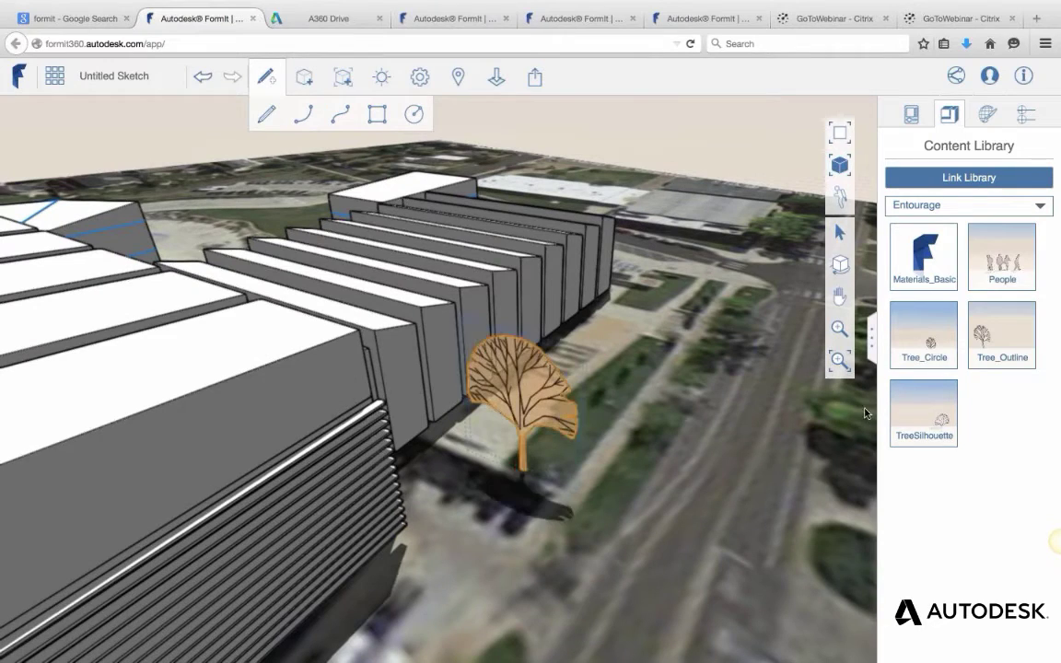
Place a second TreeSilhouette tree farther along the grass strip in front of the row of bars.
{"action": "left_click", "coordinate": [930, 416]}
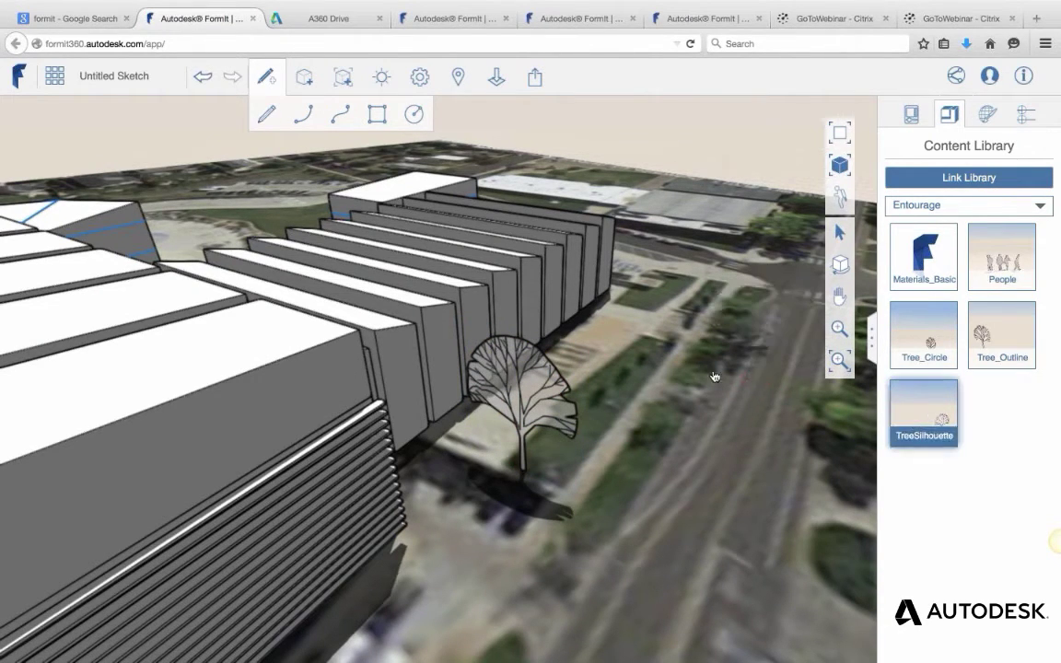
{"action": "left_click_drag", "start_coordinate": [714, 376], "coordinate": [652, 379]}
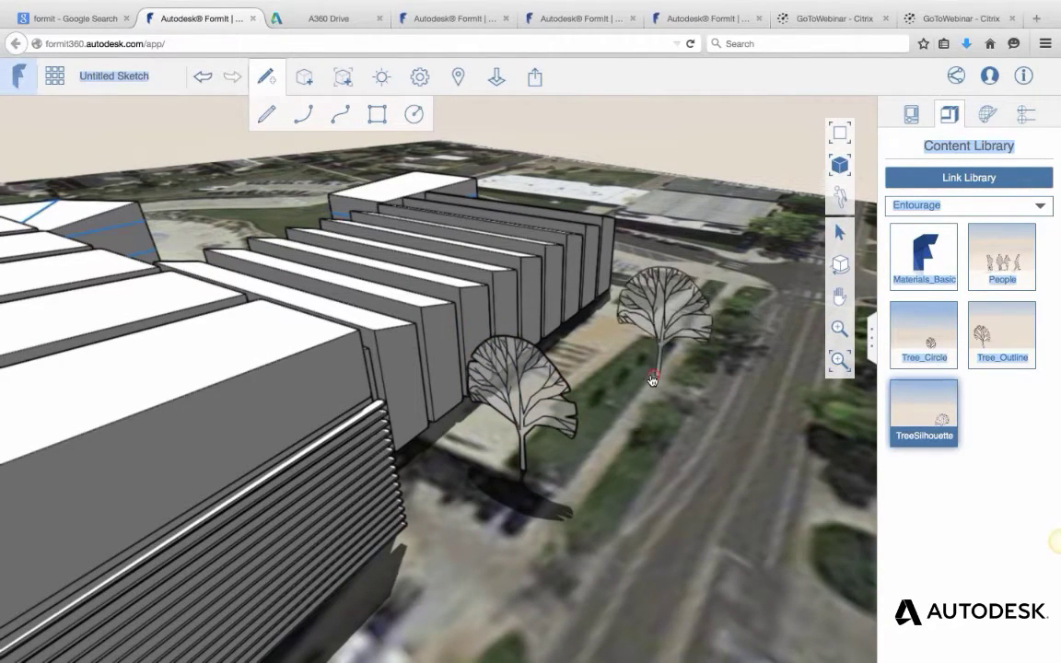
{"action": "left_click", "coordinate": [929, 408]}
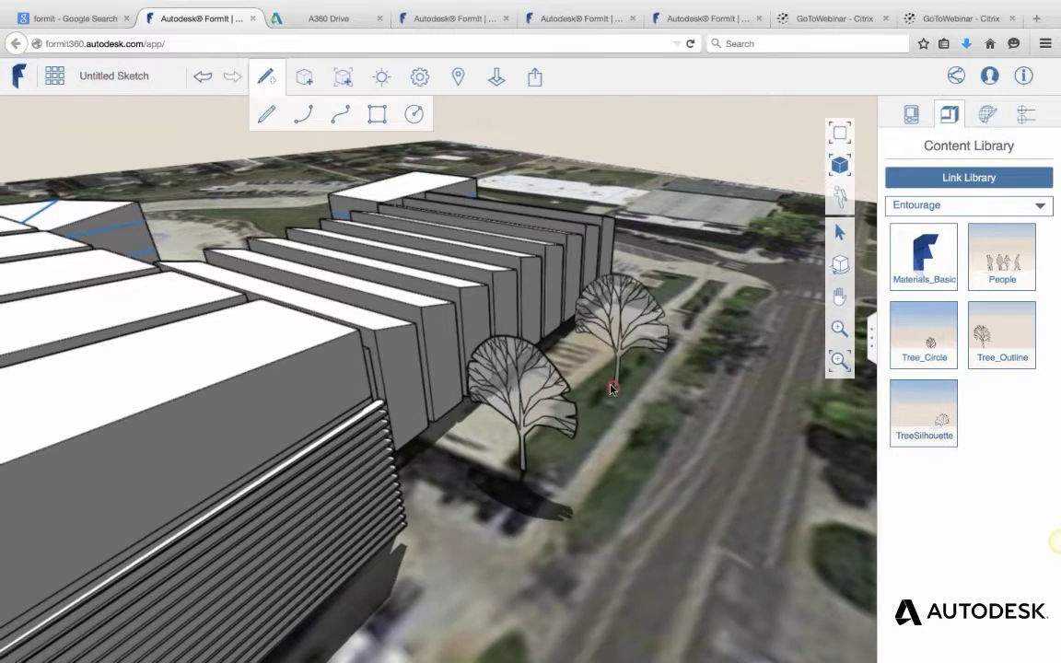
{"action": "left_click", "coordinate": [601, 379]}
{"action": "left_click", "coordinate": [580, 440]}
{"action": "right_click_drag", "start_coordinate": [565, 442], "coordinate": [700, 395]}
{"action": "middle_click_drag", "start_coordinate": [699, 399], "coordinate": [611, 422]}
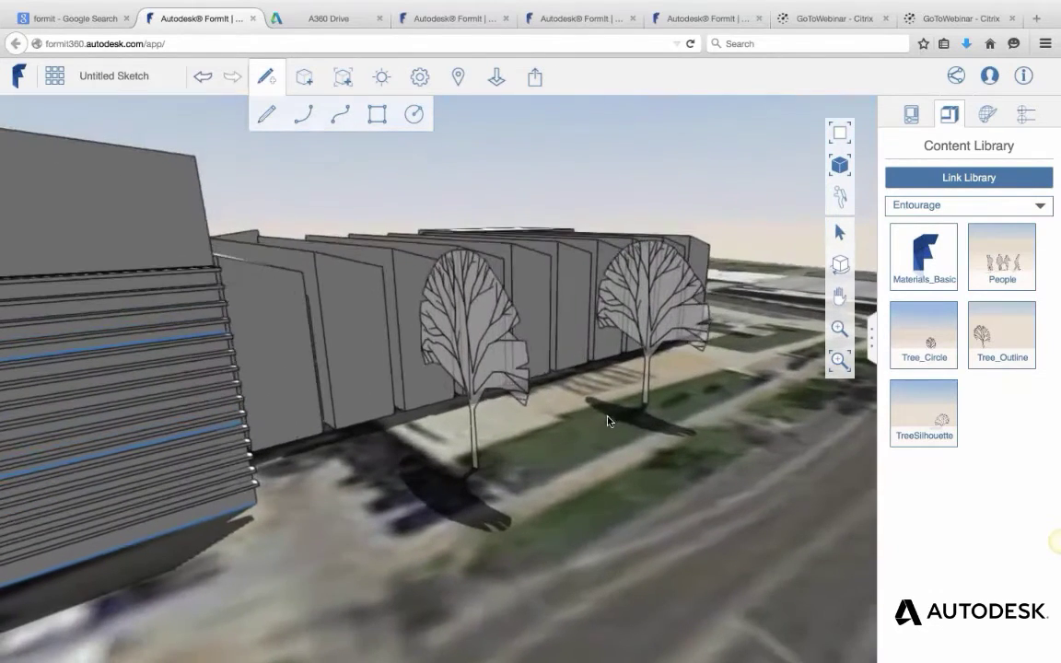
Rotate the tree nearest the slatted end bar by about 53° around its trunk base, and clear the selection.
{"action": "left_click", "coordinate": [485, 378]}
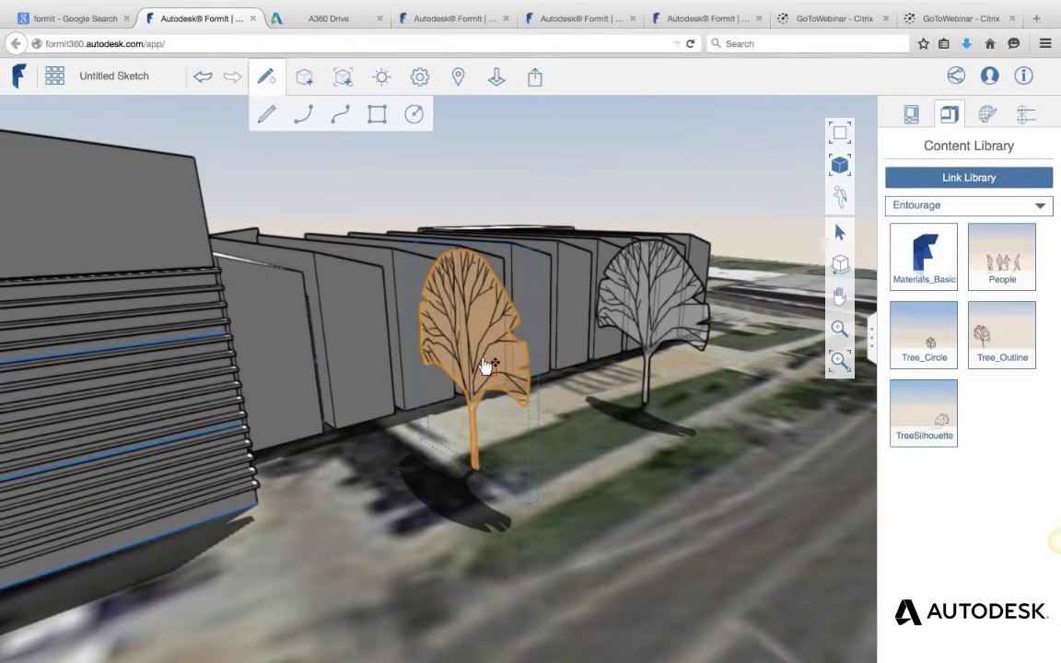
{"action": "right_click", "coordinate": [485, 359]}
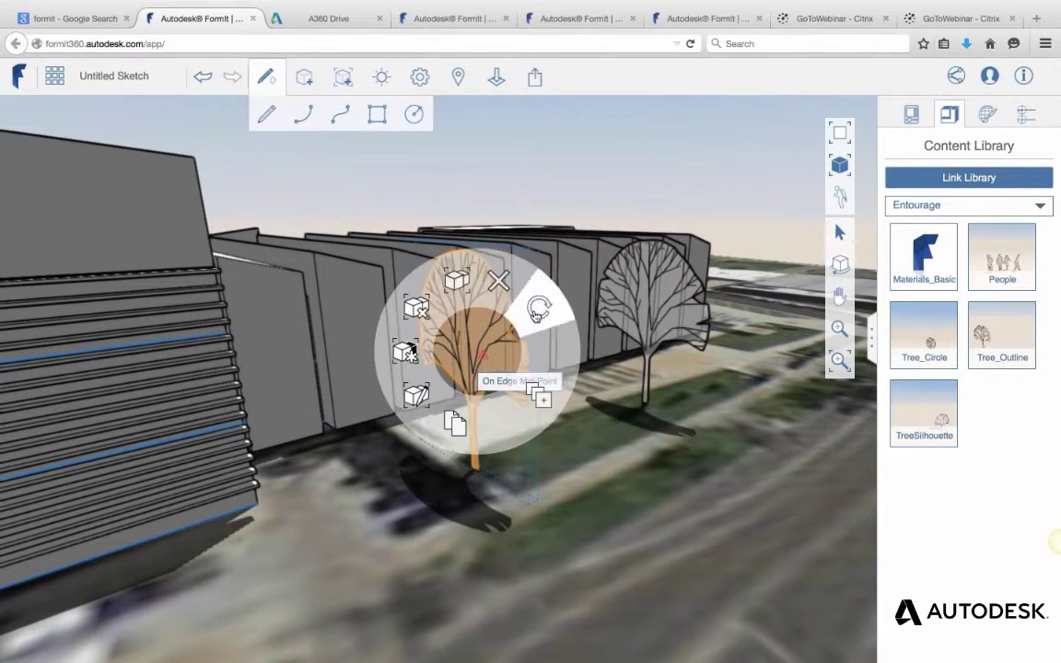
{"action": "left_click", "coordinate": [529, 291]}
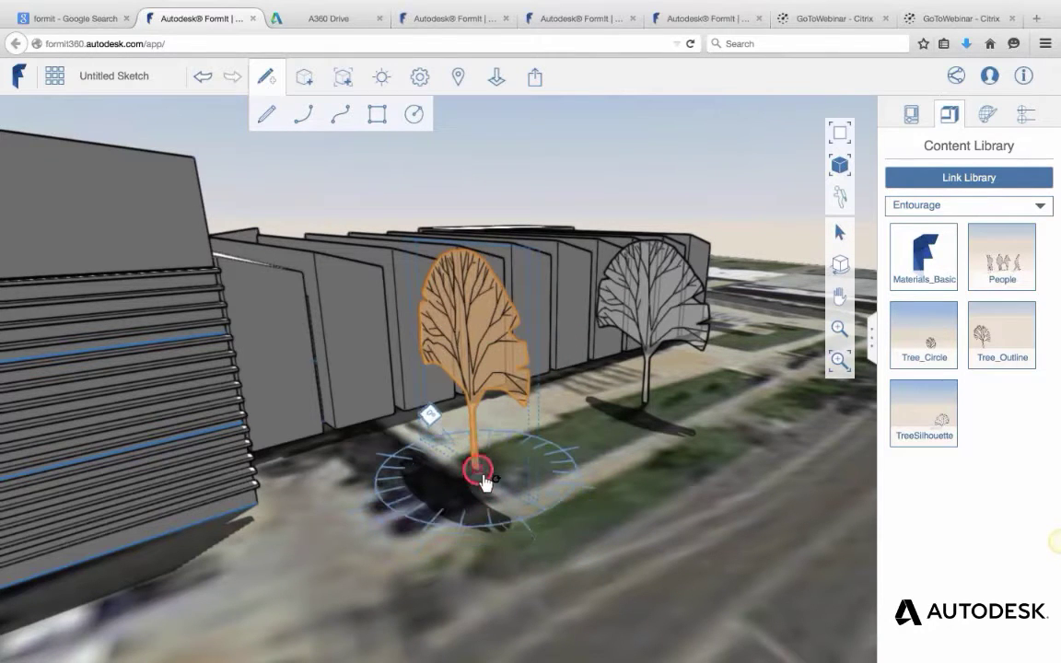
{"action": "left_click", "coordinate": [476, 470]}
{"action": "left_click", "coordinate": [416, 435]}
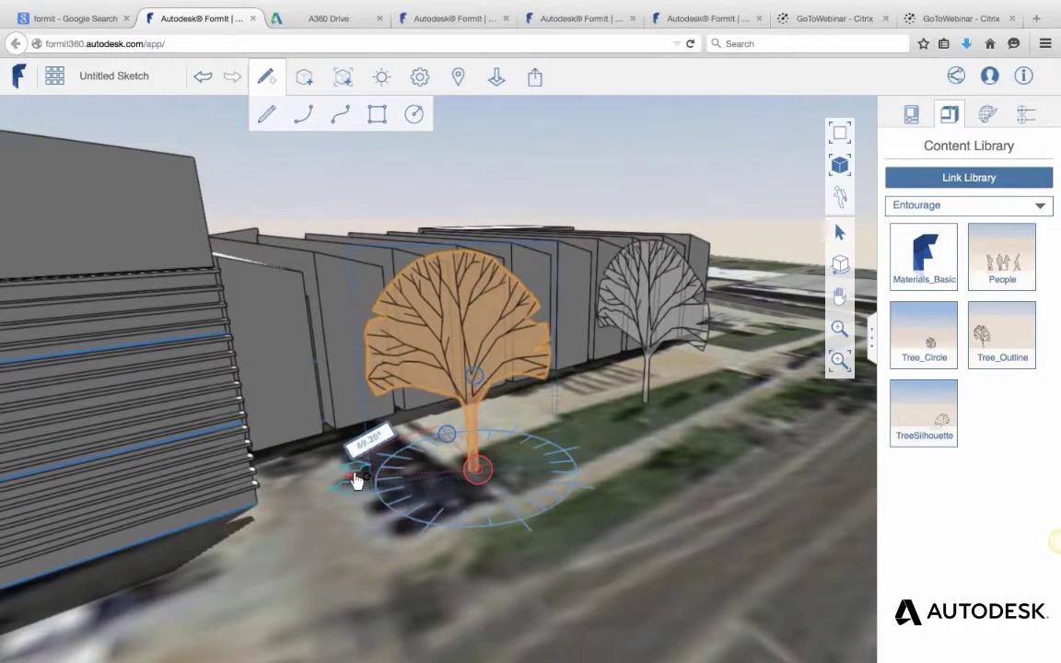
{"action": "left_click", "coordinate": [350, 467]}
{"action": "scroll", "coordinate": [637, 477], "scroll_direction": "down", "scroll_amount": 4}
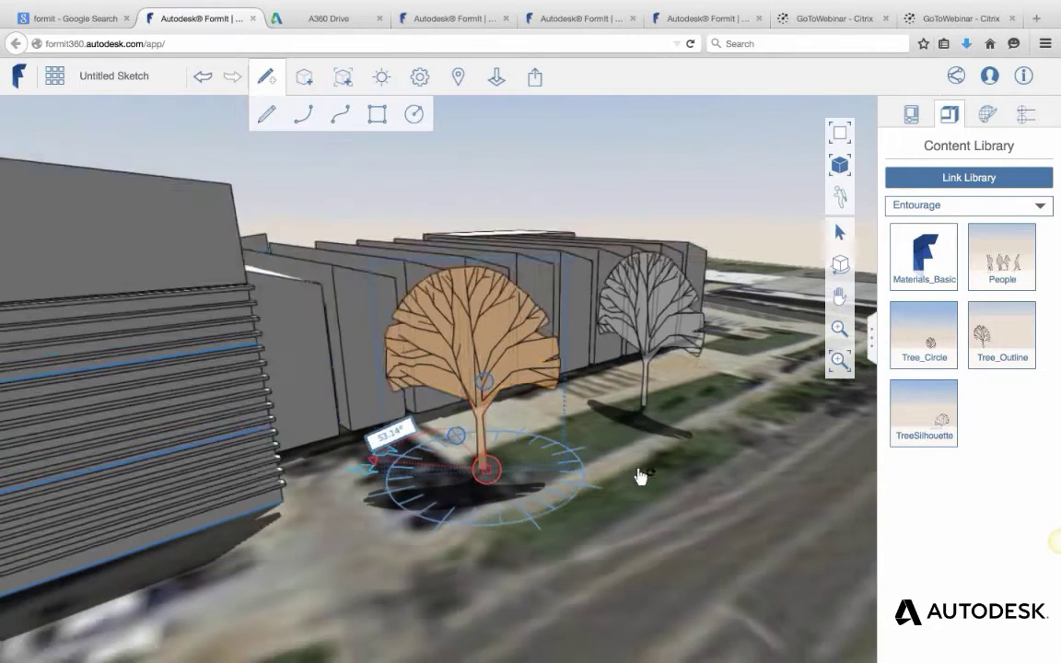
{"action": "key", "text": "Escape"}
{"action": "key", "text": "Escape"}
Place the People entourage on the paved walkway between the two trees.
{"action": "right_click_drag", "start_coordinate": [493, 478], "coordinate": [359, 515]}
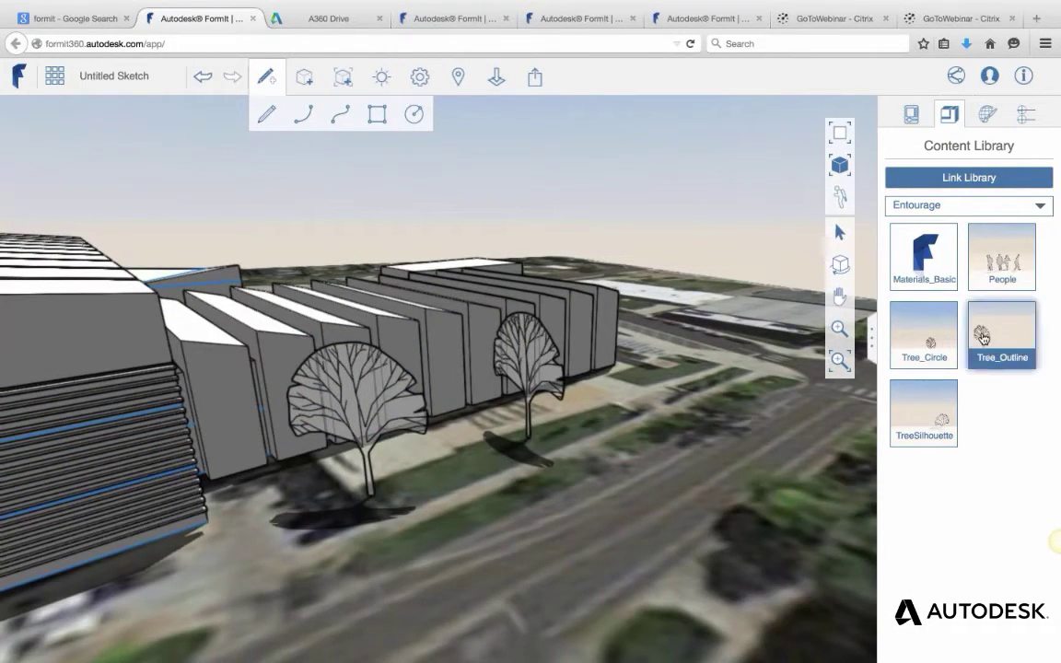
{"action": "left_click", "coordinate": [1002, 261]}
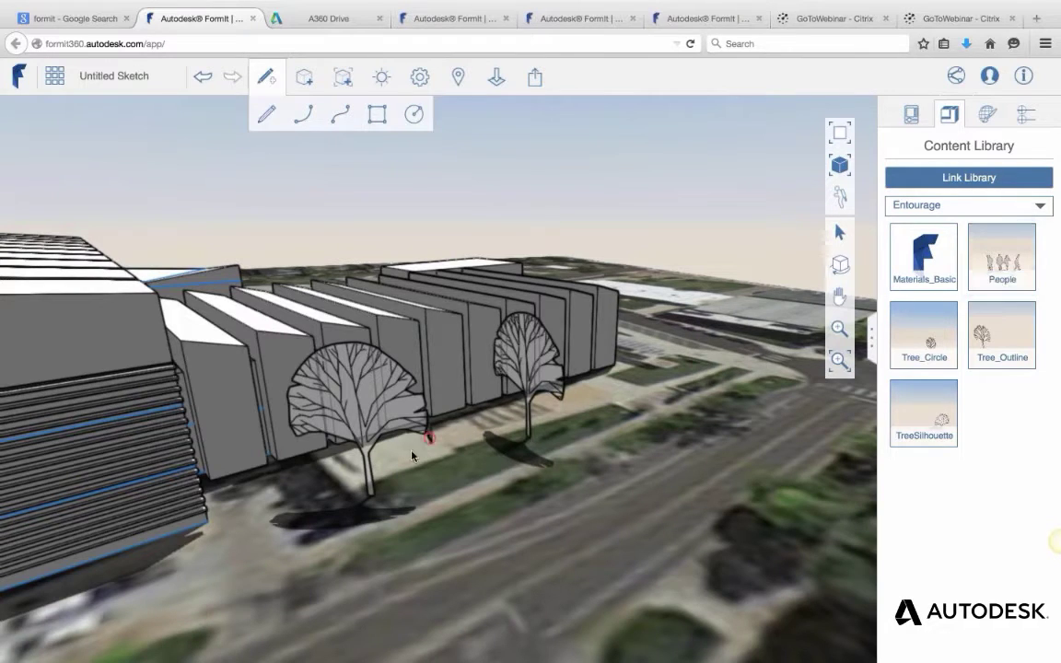
{"action": "scroll", "coordinate": [412, 454], "scroll_direction": "up", "scroll_amount": 5}
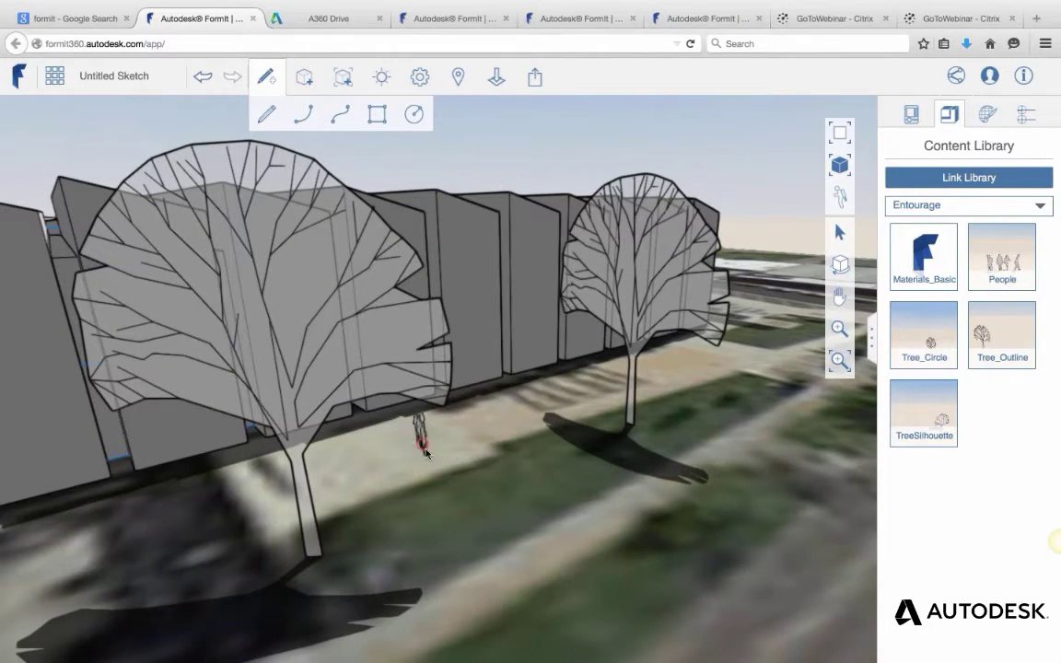
{"action": "left_click_drag", "start_coordinate": [426, 451], "coordinate": [424, 450]}
Rotate the People group on the walkway around its base so the figures stand side by side along the bars, and clear the selection.
{"action": "scroll", "coordinate": [445, 462], "scroll_direction": "up", "scroll_amount": 5}
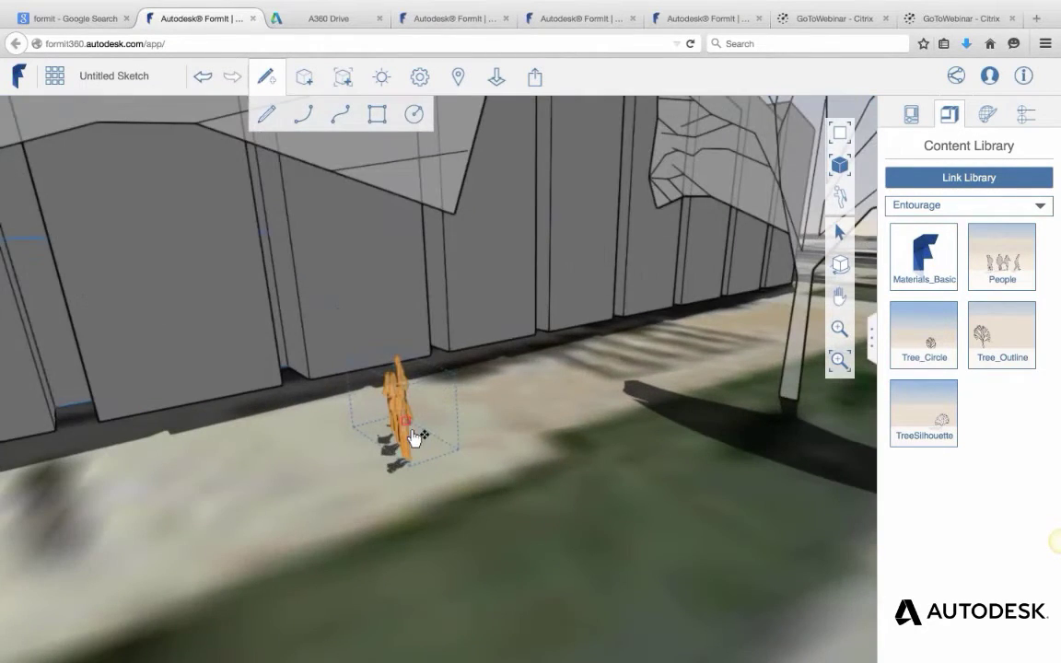
{"action": "right_click", "coordinate": [417, 436]}
{"action": "left_click", "coordinate": [465, 377]}
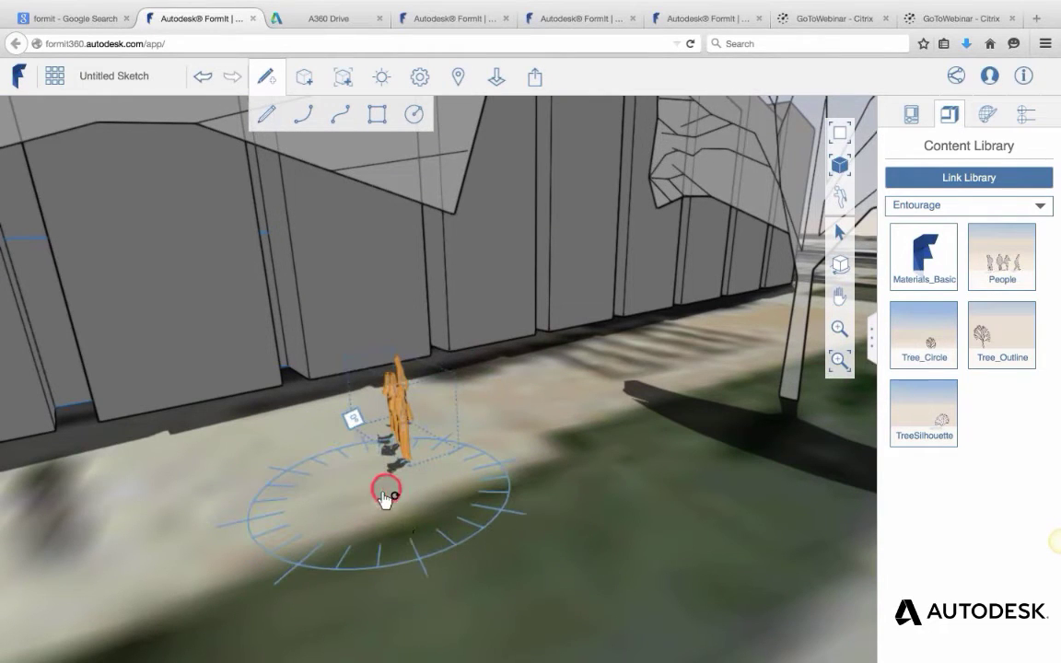
{"action": "left_click_drag", "start_coordinate": [386, 495], "coordinate": [344, 461]}
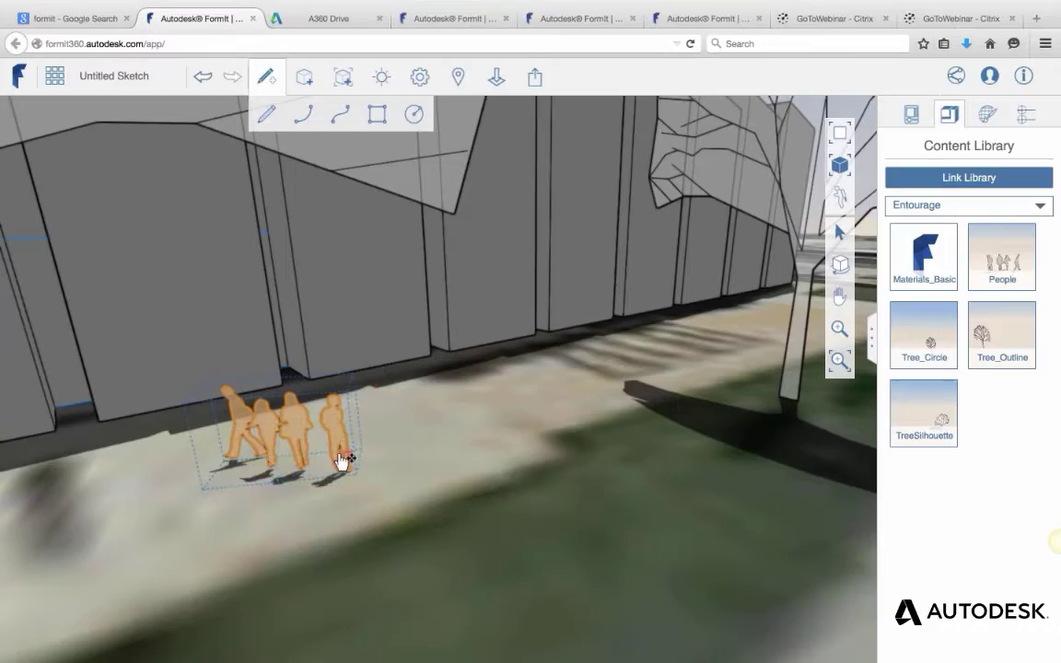
{"action": "left_click", "coordinate": [584, 507]}
{"action": "scroll", "coordinate": [595, 508], "scroll_direction": "down", "scroll_amount": 5}
{"action": "middle_click_drag", "start_coordinate": [416, 612], "coordinate": [488, 446]}
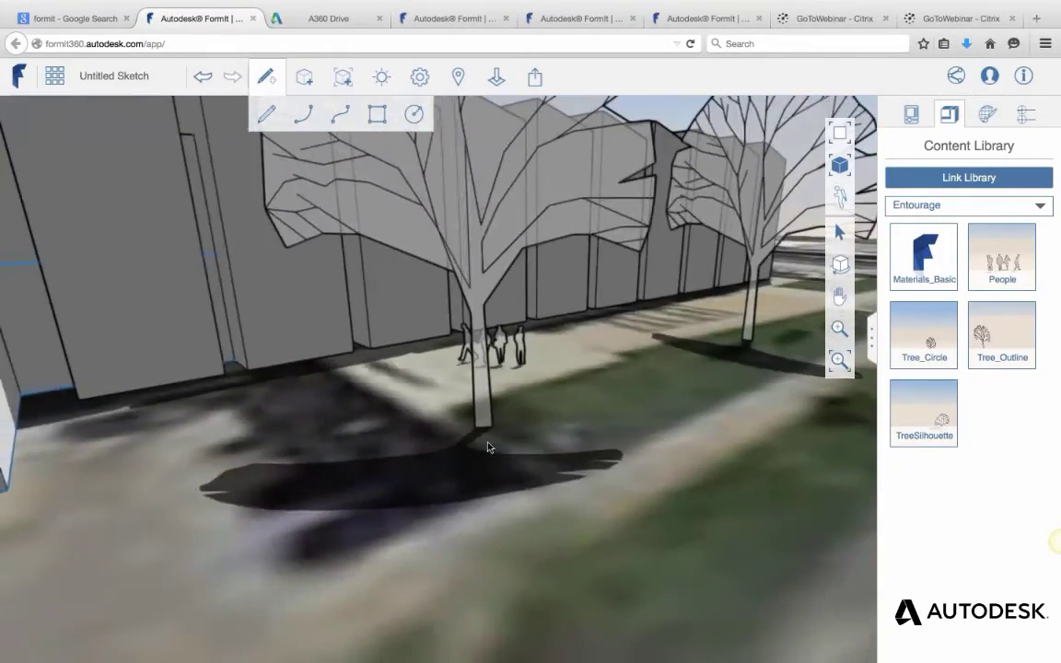
{"action": "scroll", "coordinate": [488, 447], "scroll_direction": "down", "scroll_amount": 10}
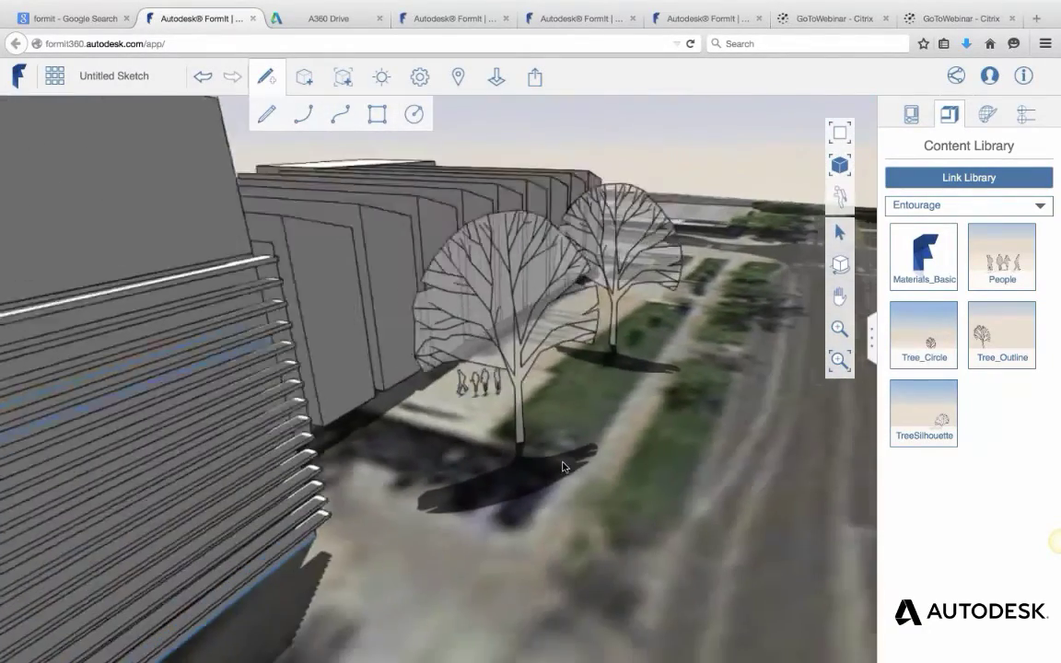
{"action": "scroll", "coordinate": [588, 469], "scroll_direction": "down", "scroll_amount": 8}
{"action": "middle_click_drag", "start_coordinate": [587, 469], "coordinate": [672, 426]}
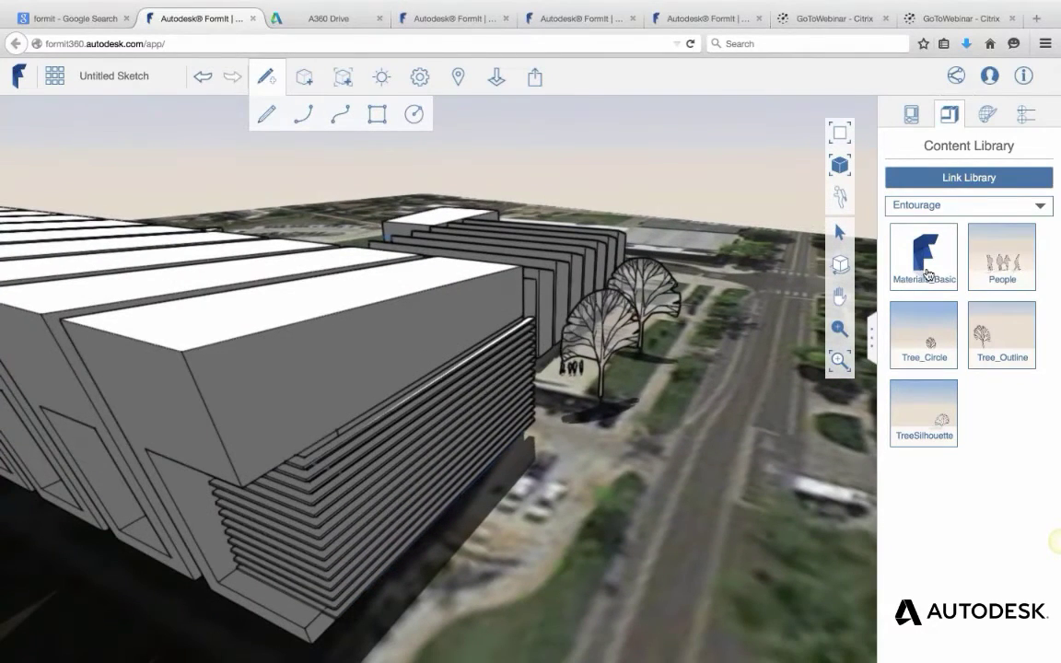
Switch the content library to Furniture and look through its items and the other linked folders.
{"action": "left_click", "coordinate": [959, 206]}
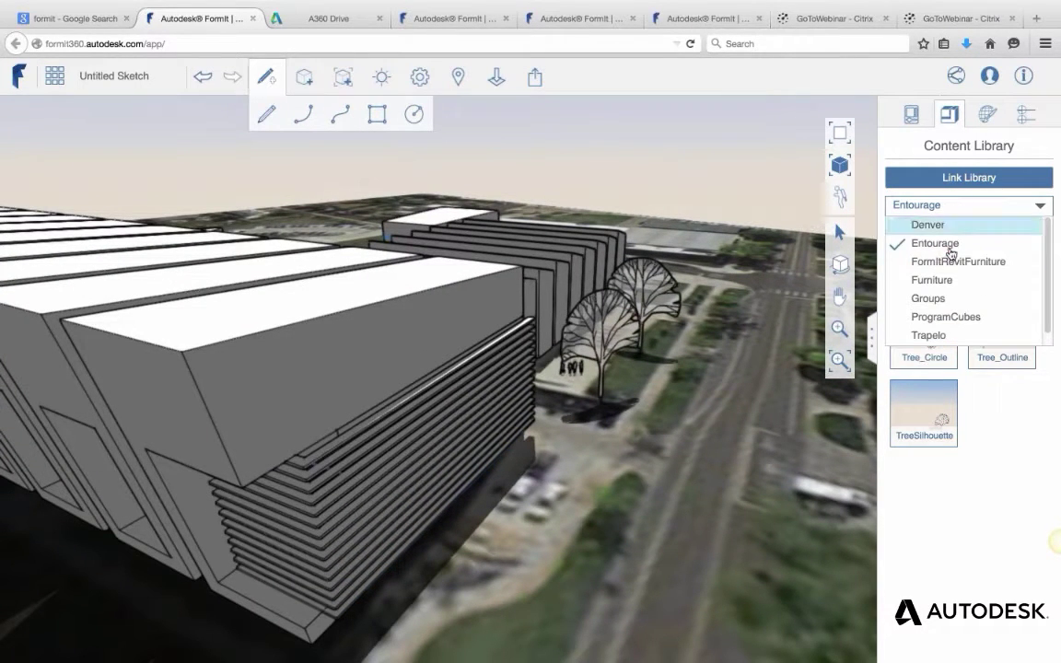
{"action": "left_click", "coordinate": [943, 283]}
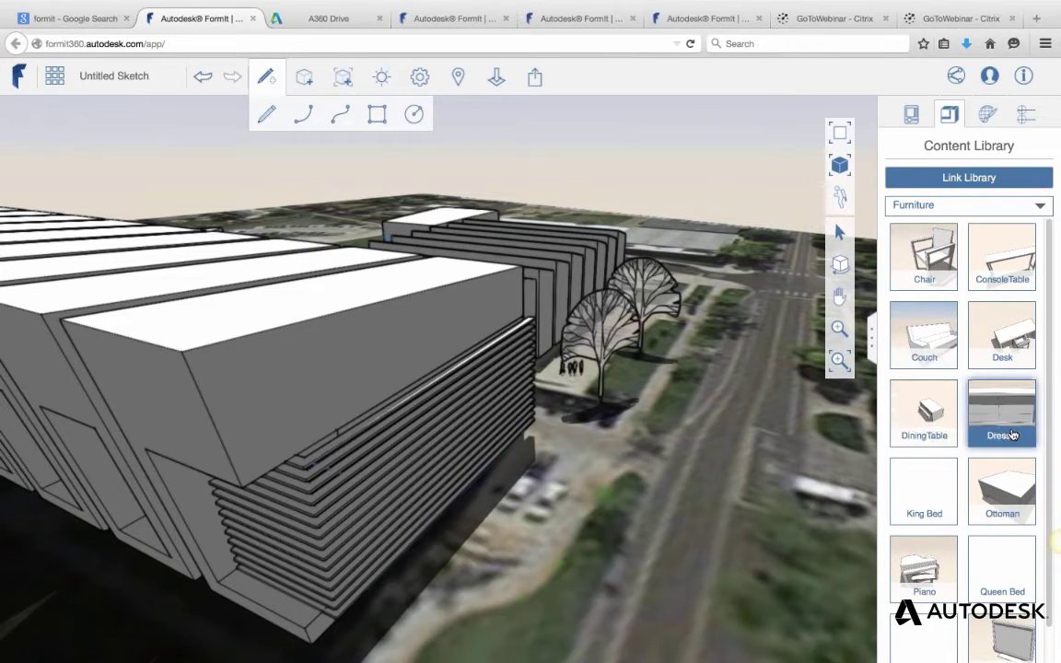
{"action": "scroll", "coordinate": [1012, 434], "scroll_direction": "down", "scroll_amount": 1}
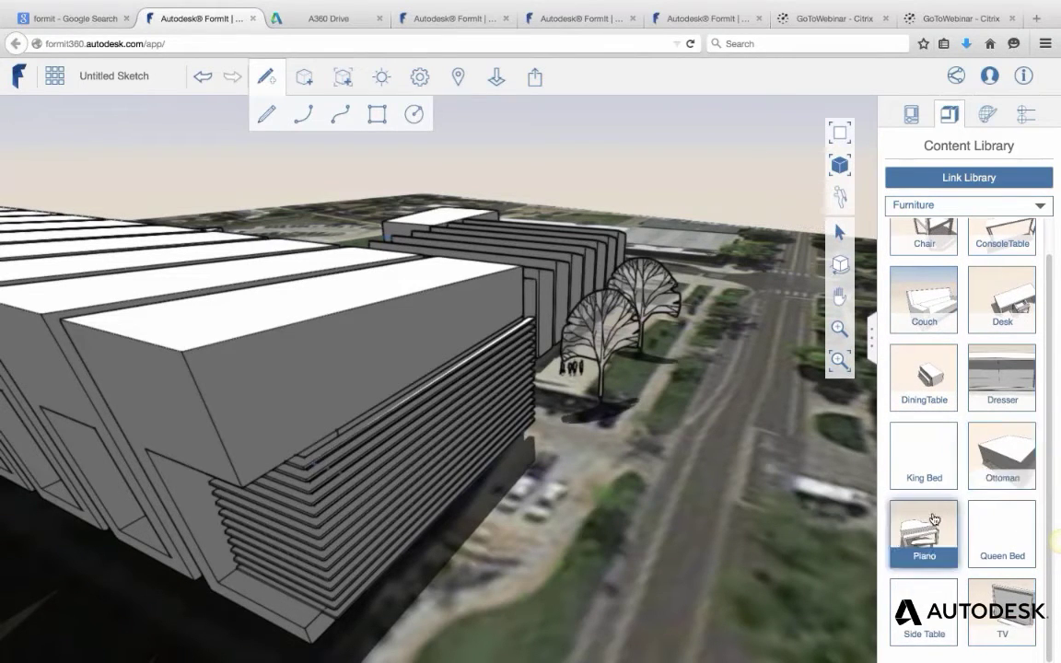
{"action": "scroll", "coordinate": [930, 502], "scroll_direction": "up", "scroll_amount": 1}
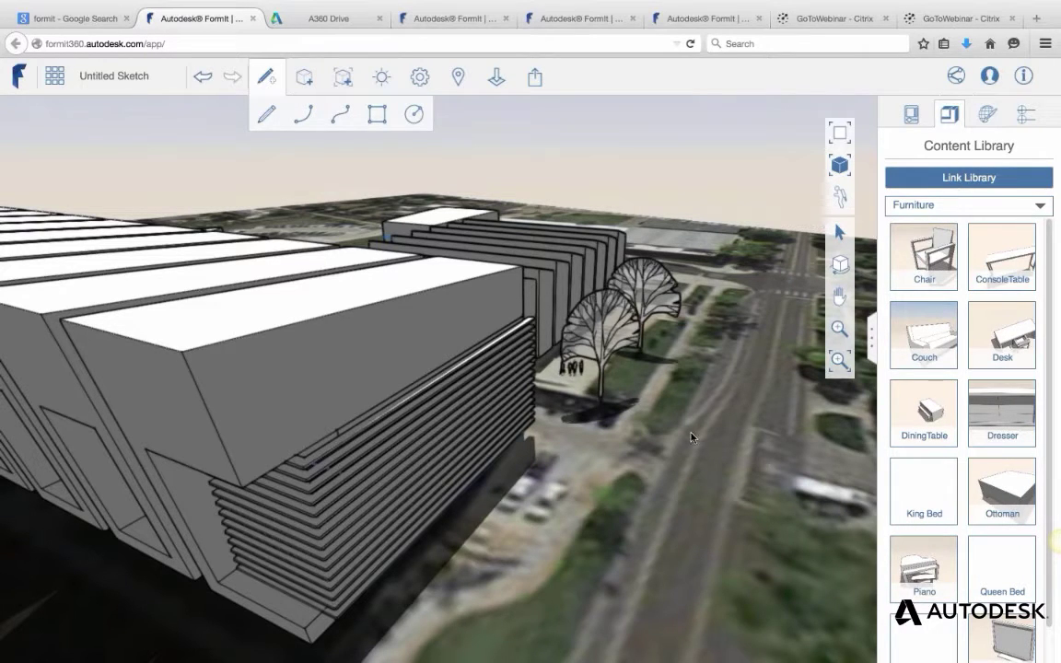
{"action": "left_click", "coordinate": [957, 206]}
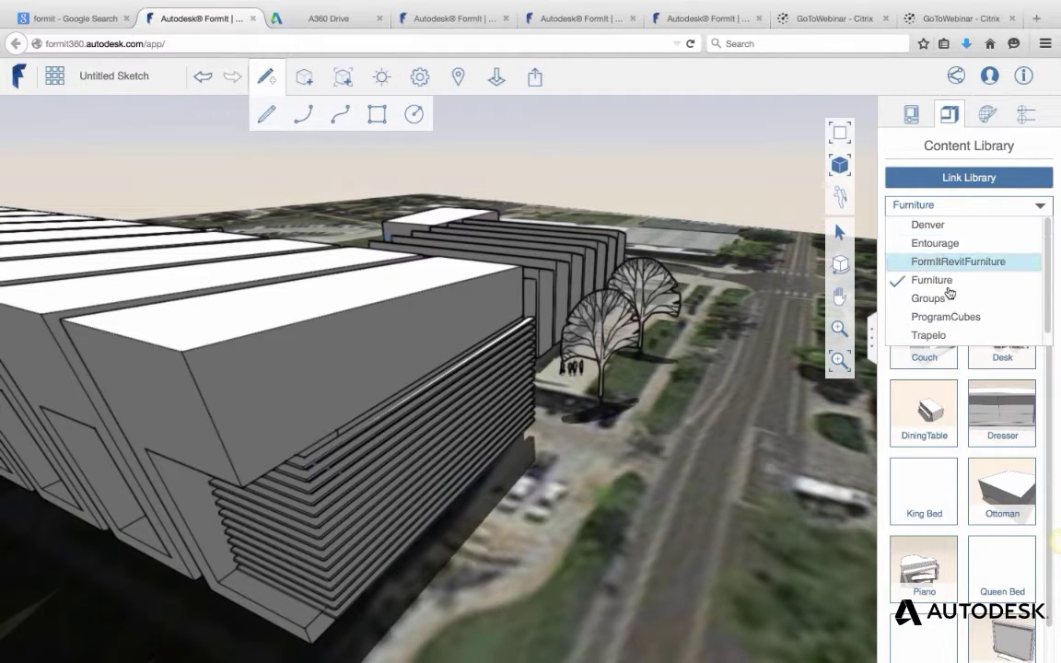
{"action": "left_click", "coordinate": [958, 207]}
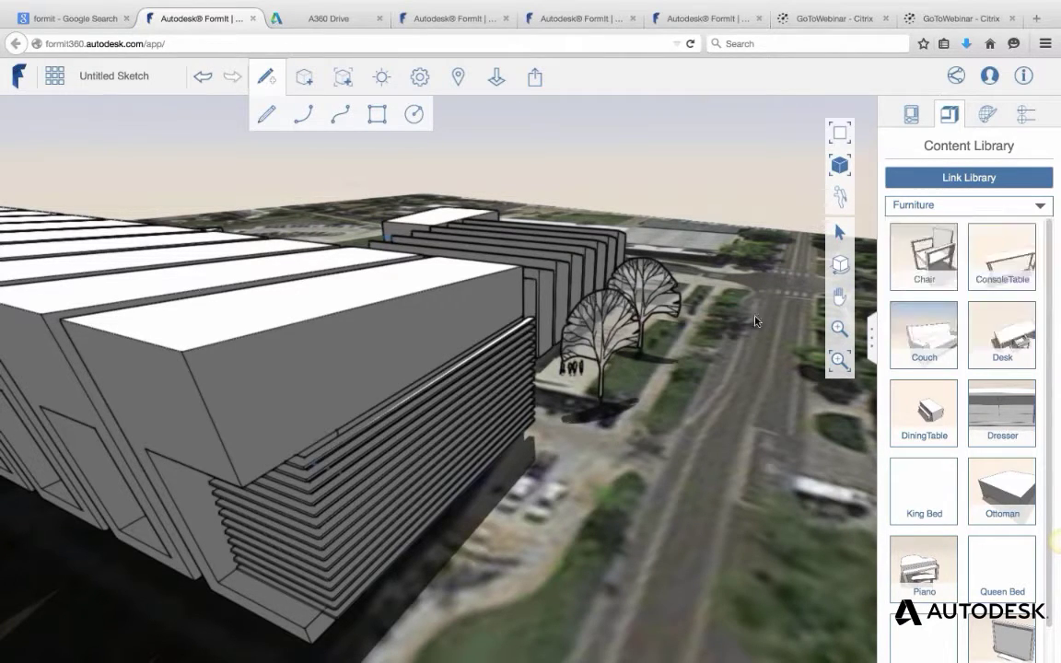
Examine the slatted end bar and the whole building from both sides.
{"action": "scroll", "coordinate": [722, 369], "scroll_direction": "down", "scroll_amount": 3}
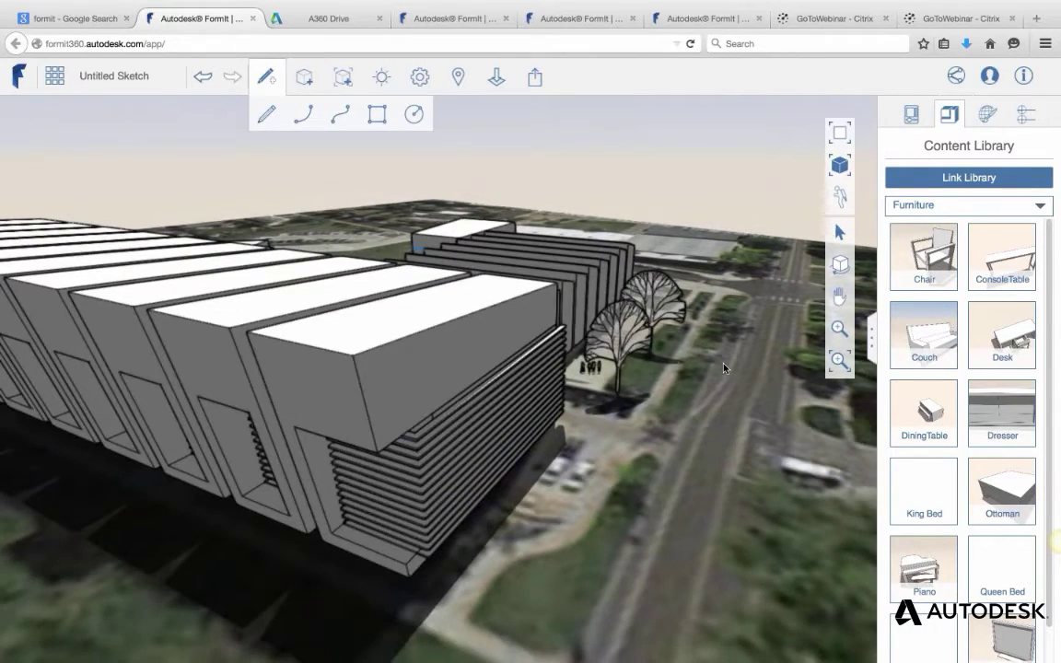
{"action": "scroll", "coordinate": [721, 368], "scroll_direction": "down", "scroll_amount": 2}
{"action": "middle_click_drag", "start_coordinate": [644, 431], "coordinate": [650, 463]}
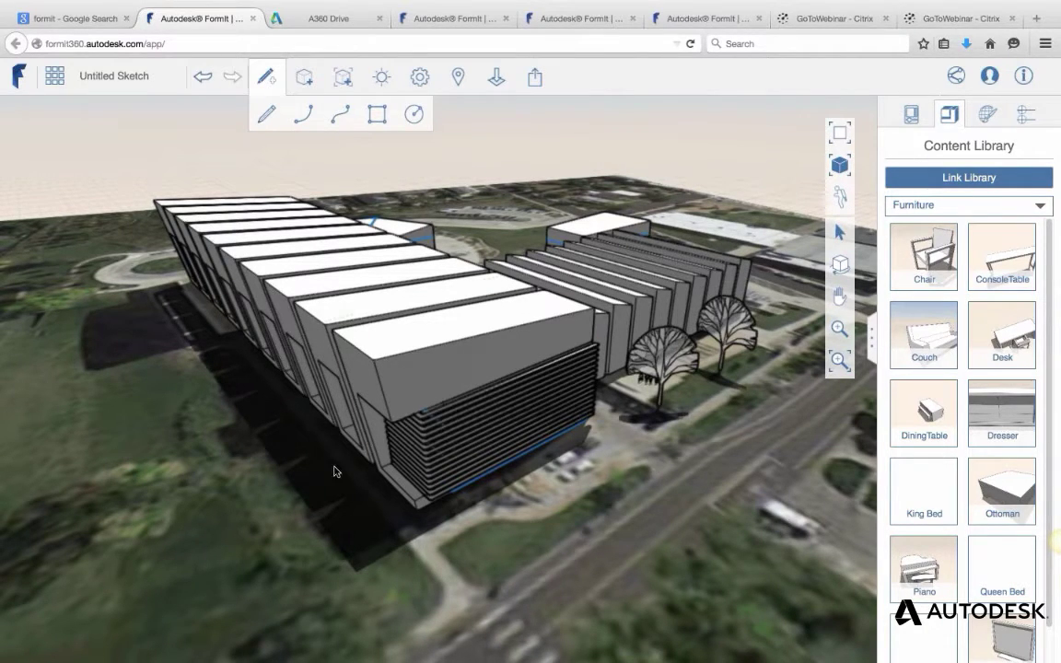
{"action": "left_click", "coordinate": [420, 428]}
{"action": "mouse_move", "coordinate": [458, 383]}
{"action": "middle_mouse_down"}
{"action": "mouse_move", "coordinate": [526, 399]}
{"action": "mouse_move", "coordinate": [482, 398]}
{"action": "mouse_move", "coordinate": [477, 389]}
{"action": "middle_mouse_up"}
{"action": "scroll", "coordinate": [477, 389], "scroll_direction": "up", "scroll_amount": 3}
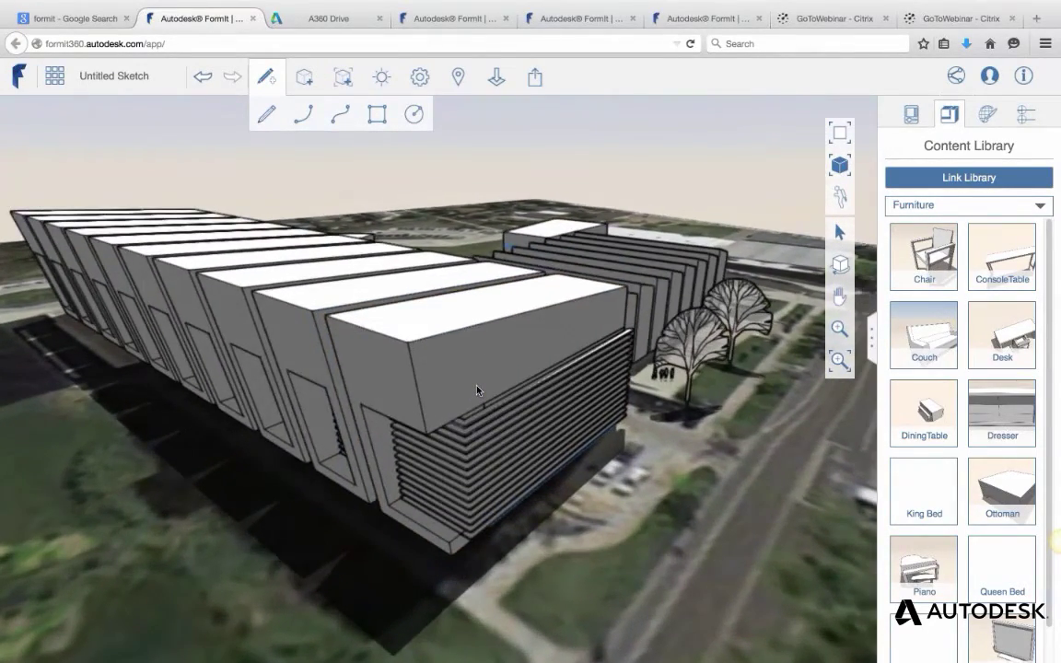
{"action": "left_click", "coordinate": [477, 389]}
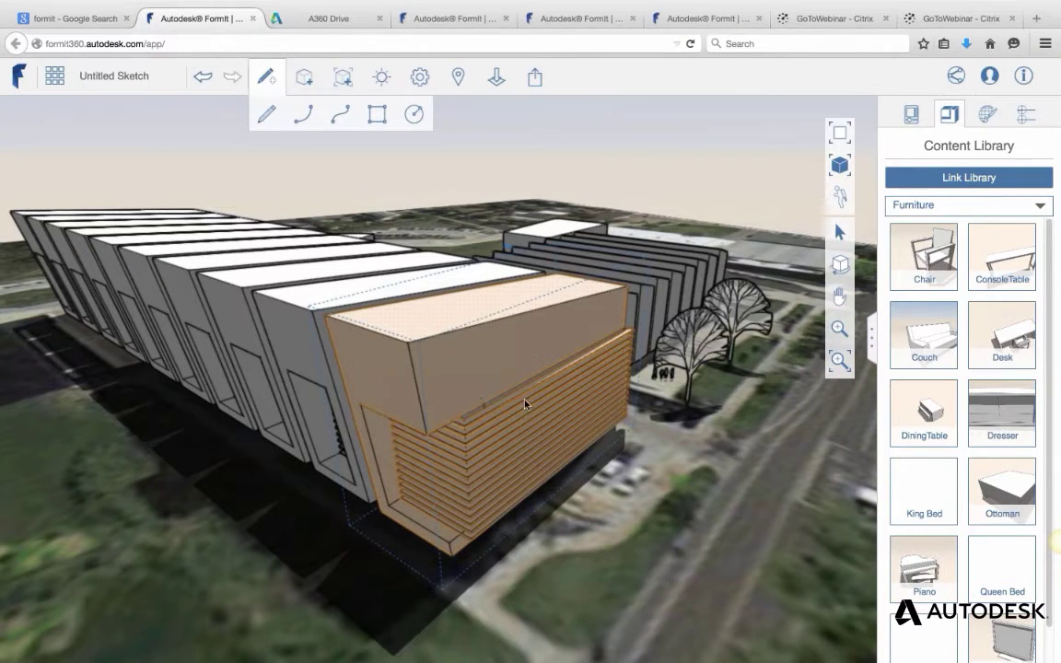
{"action": "middle_click_drag", "start_coordinate": [540, 419], "coordinate": [517, 415]}
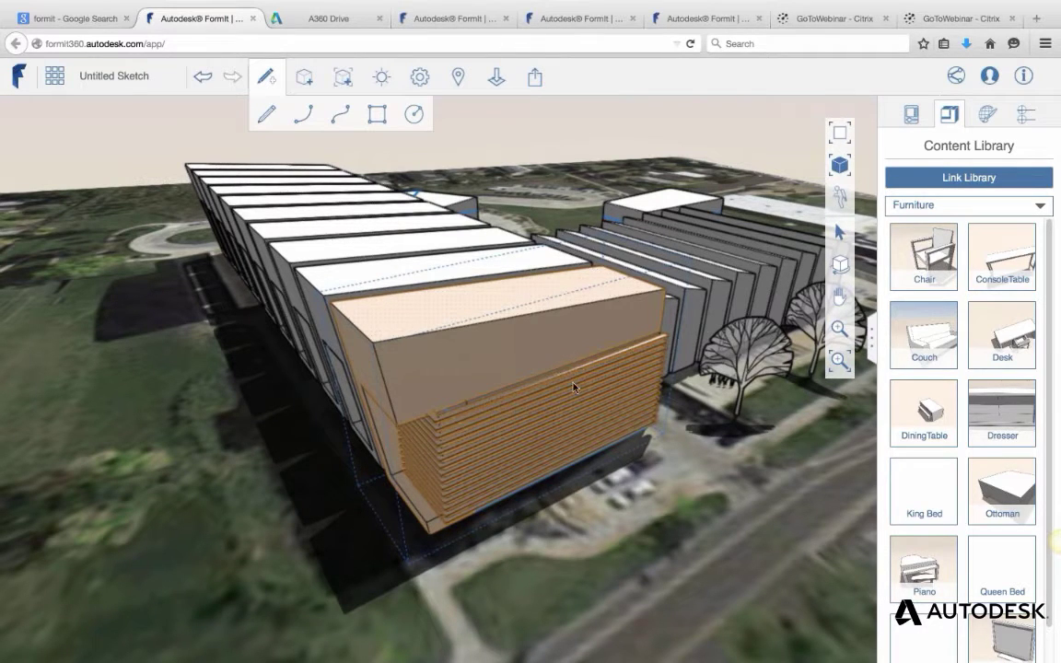
{"action": "middle_click_drag", "start_coordinate": [578, 367], "coordinate": [365, 433]}
{"action": "scroll", "coordinate": [549, 428], "scroll_direction": "up", "scroll_amount": 3}
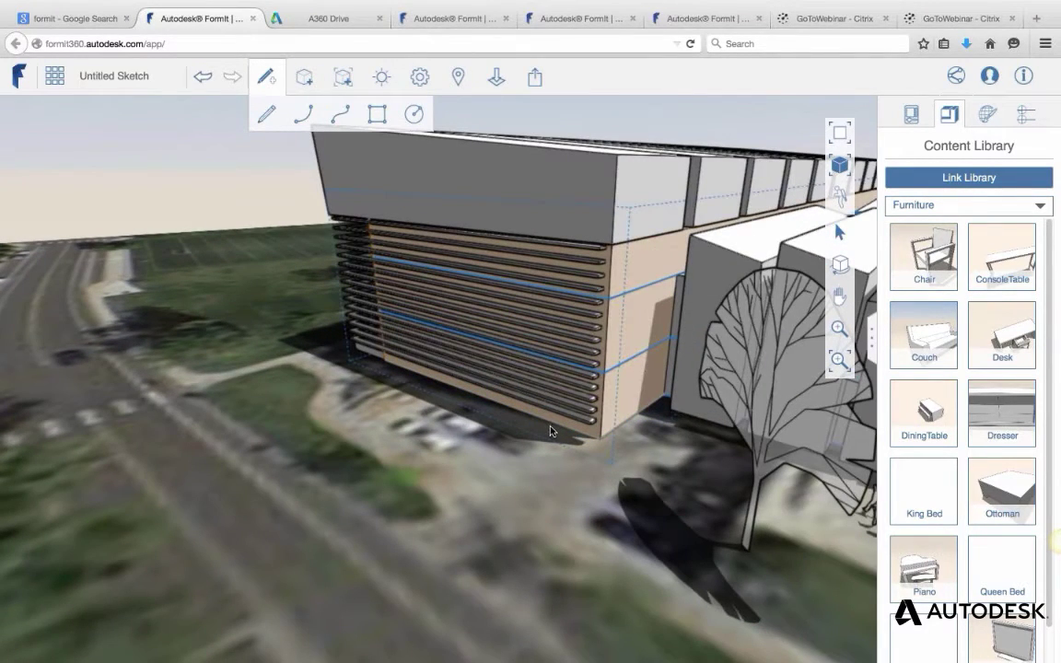
{"action": "left_click", "coordinate": [494, 384]}
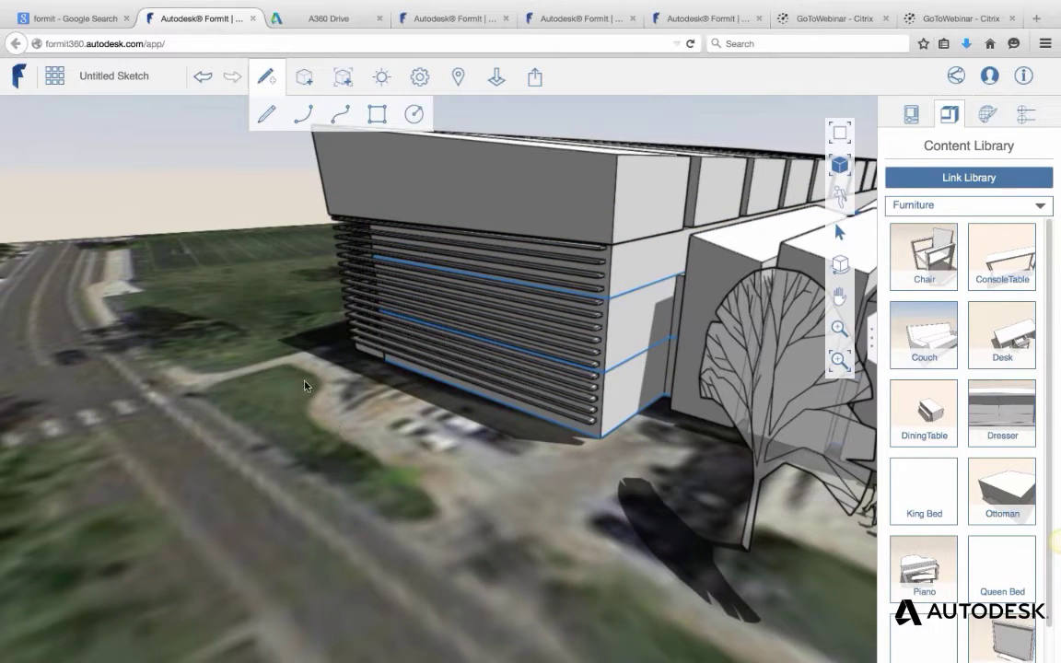
{"action": "mouse_move", "coordinate": [299, 380]}
{"action": "middle_mouse_down"}
{"action": "mouse_move", "coordinate": [538, 394]}
{"action": "mouse_move", "coordinate": [494, 426]}
{"action": "mouse_move", "coordinate": [560, 348]}
{"action": "mouse_move", "coordinate": [541, 390]}
{"action": "mouse_move", "coordinate": [469, 411]}
{"action": "mouse_move", "coordinate": [466, 333]}
{"action": "mouse_move", "coordinate": [472, 348]}
{"action": "mouse_move", "coordinate": [433, 350]}
{"action": "mouse_move", "coordinate": [442, 260]}
{"action": "mouse_move", "coordinate": [406, 212]}
{"action": "middle_mouse_up"}
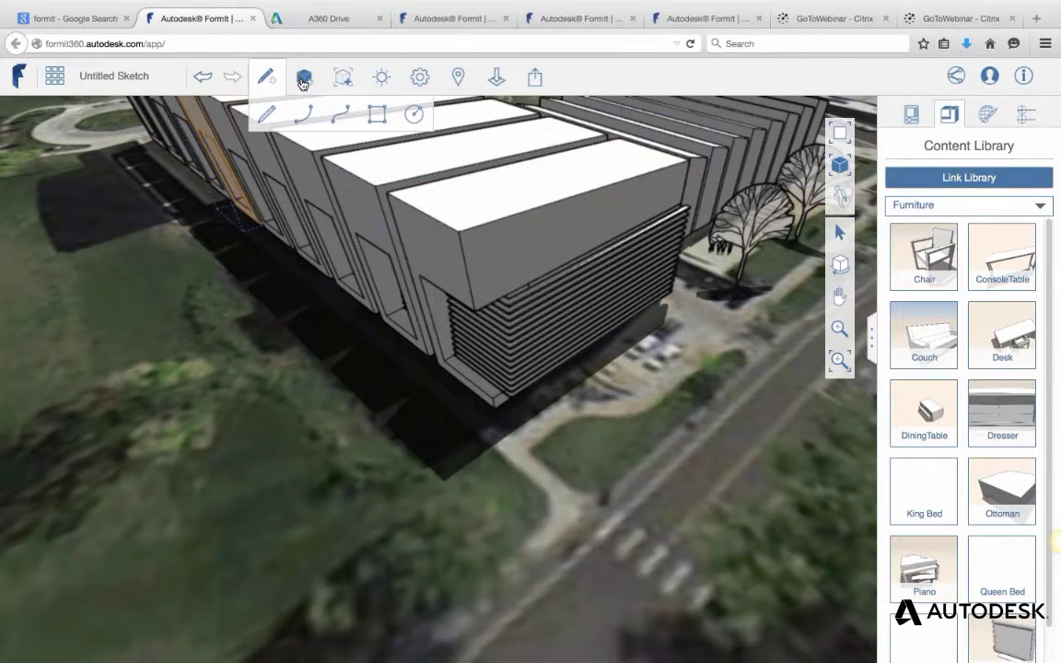
Place a primitive cube on the grass beside the row of bars.
{"action": "left_click", "coordinate": [304, 76]}
{"action": "left_click", "coordinate": [304, 114]}
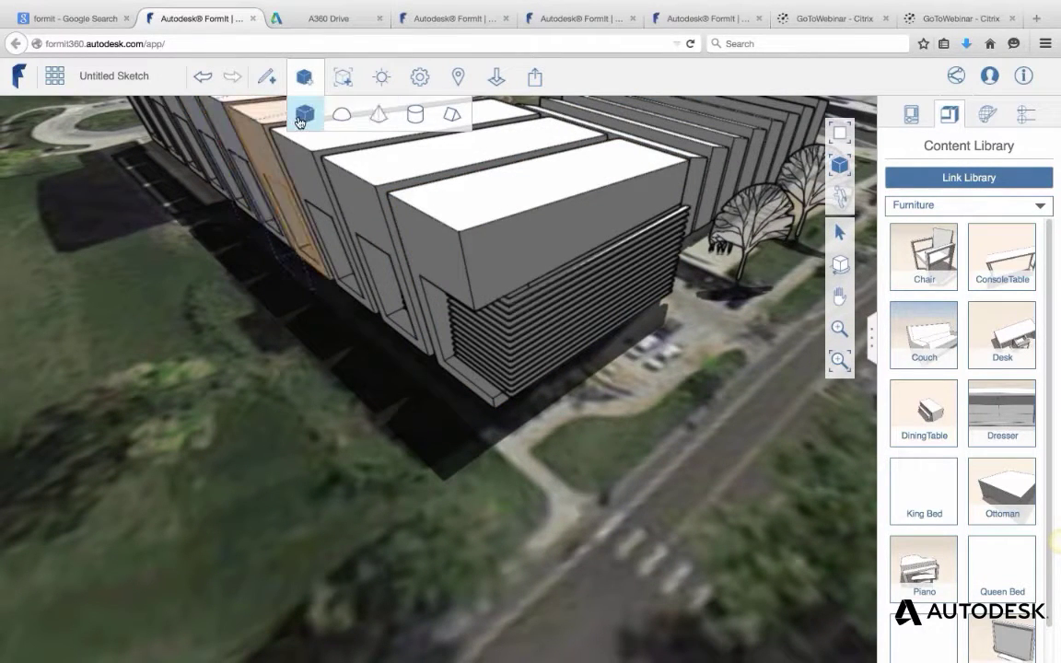
{"action": "left_click", "coordinate": [261, 419]}
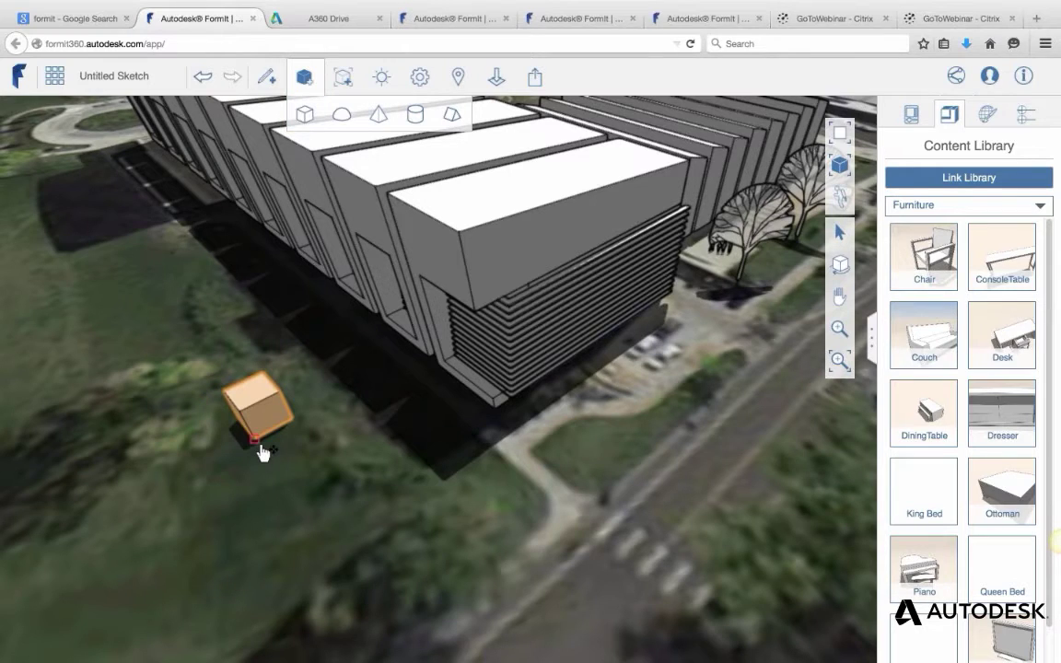
Move the cube on the grass 12" along the X axis and clear the selection.
{"action": "left_click_drag", "start_coordinate": [267, 461], "coordinate": [306, 498]}
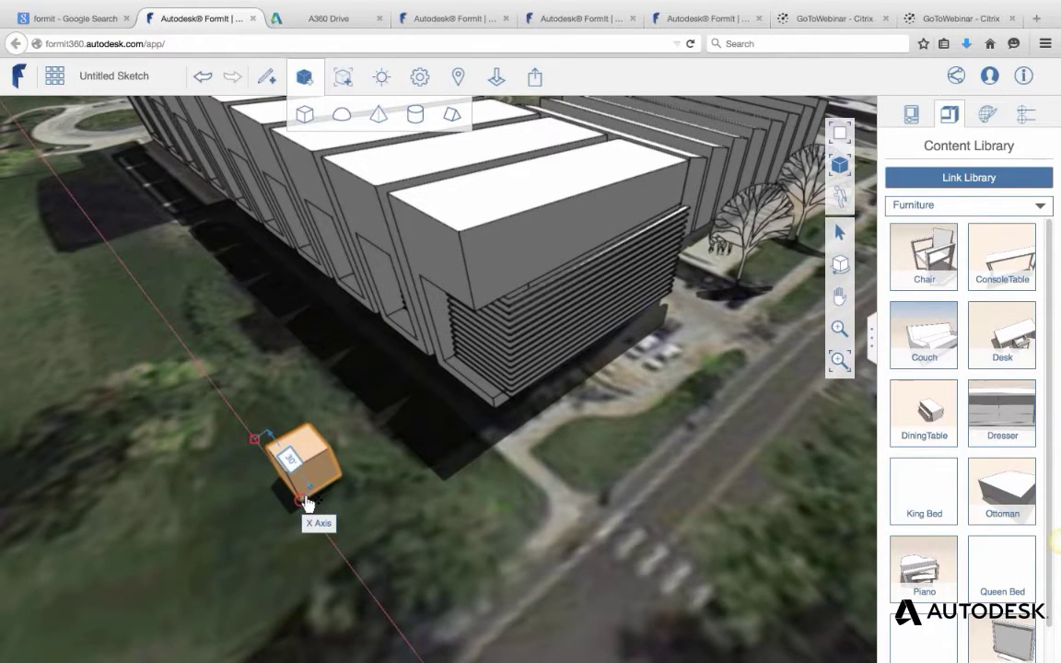
{"action": "key", "text": "Tab"}
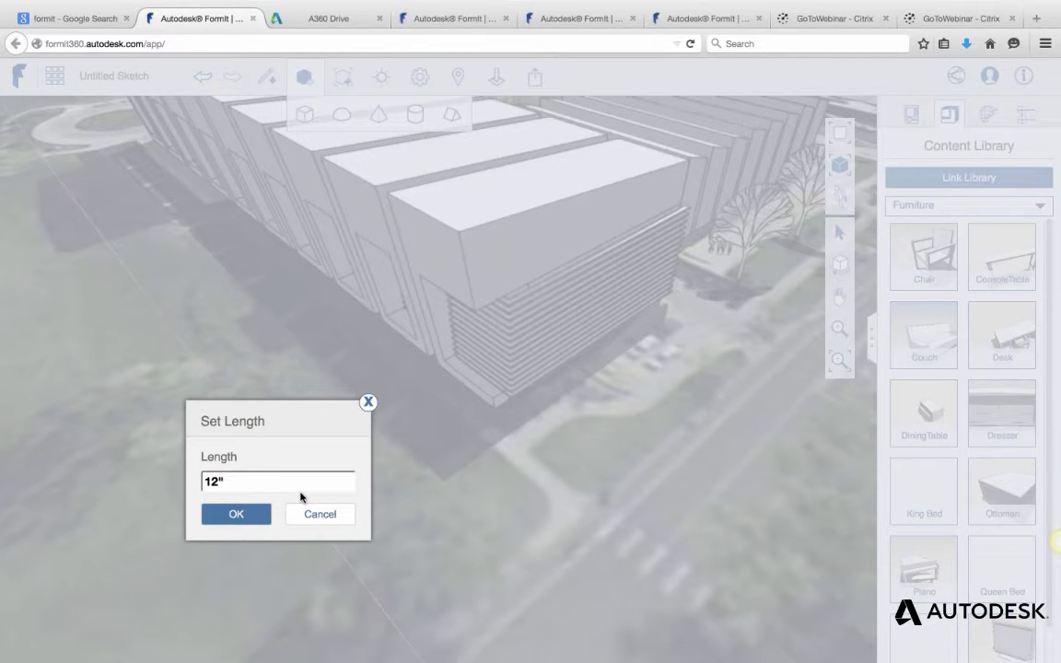
{"action": "type", "text": "12\""}
{"action": "key", "text": "Return"}
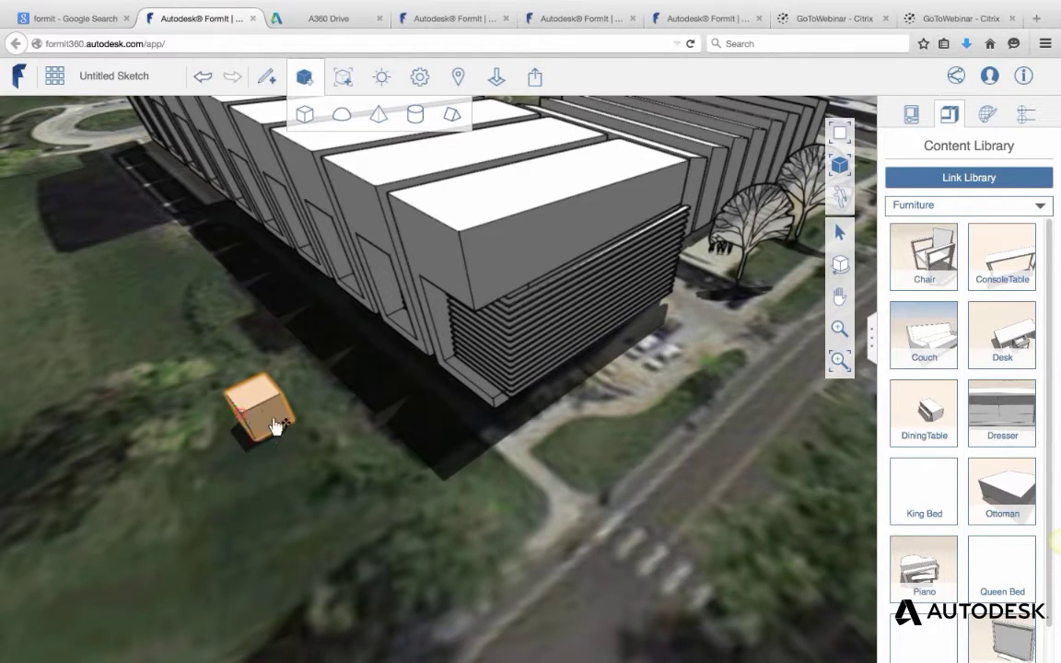
{"action": "key", "text": "Escape"}
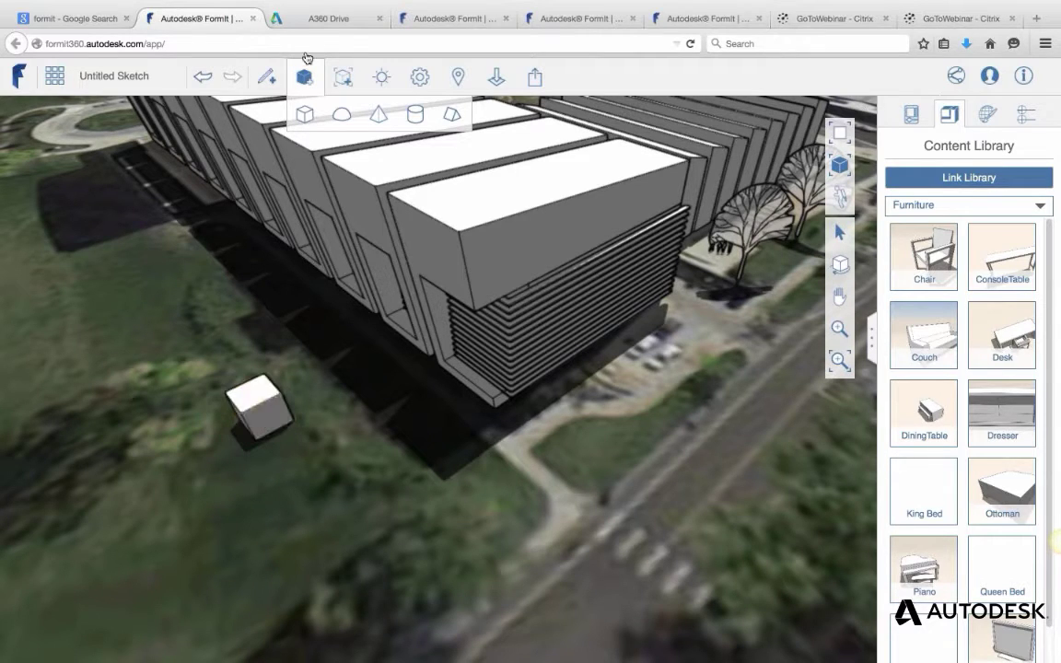
Show the sketch's Units options, Imperial and Metric.
{"action": "left_click", "coordinate": [420, 77]}
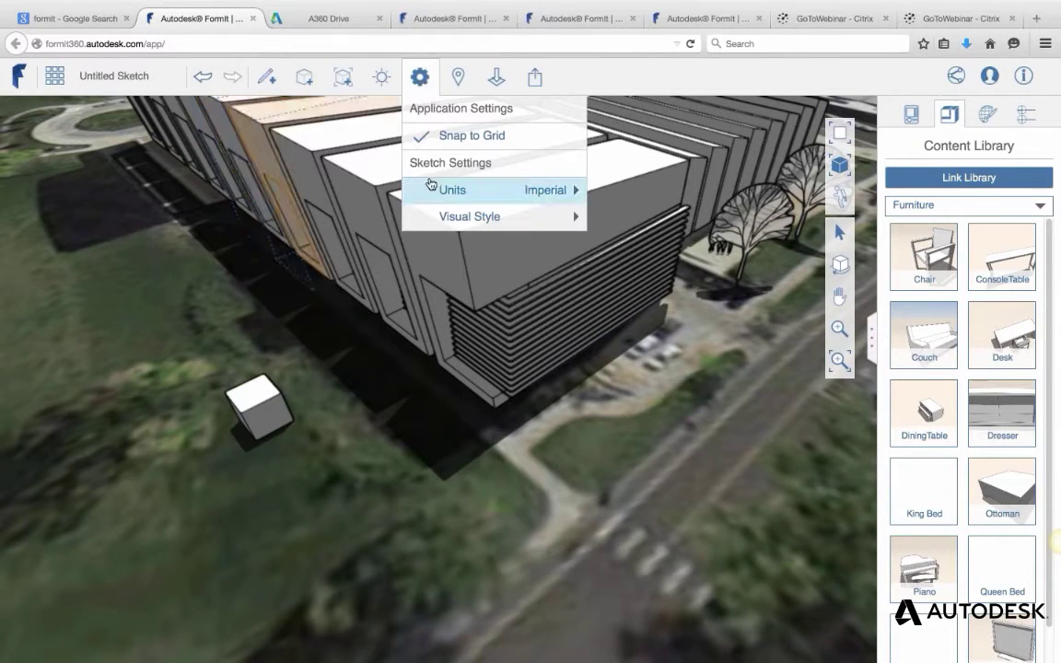
{"action": "mouse_move", "coordinate": [428, 190]}
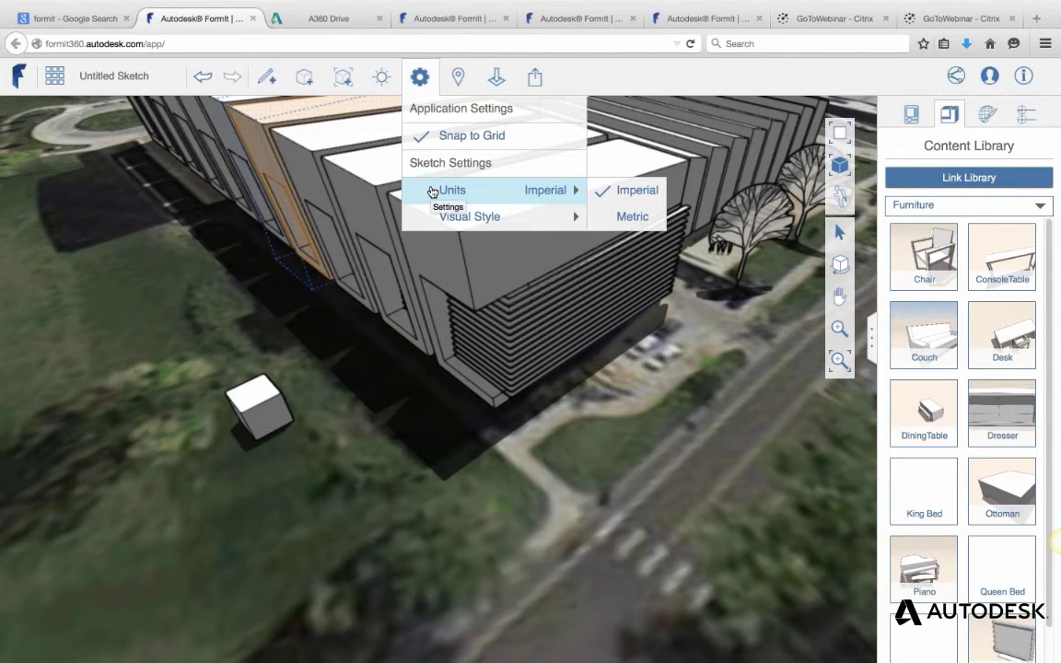
Try a fine move of the cube by its bottom corner, about 9", and cancel the length entry.
{"action": "scroll", "coordinate": [257, 440], "scroll_direction": "up", "scroll_amount": 5}
{"action": "left_click", "coordinate": [261, 439]}
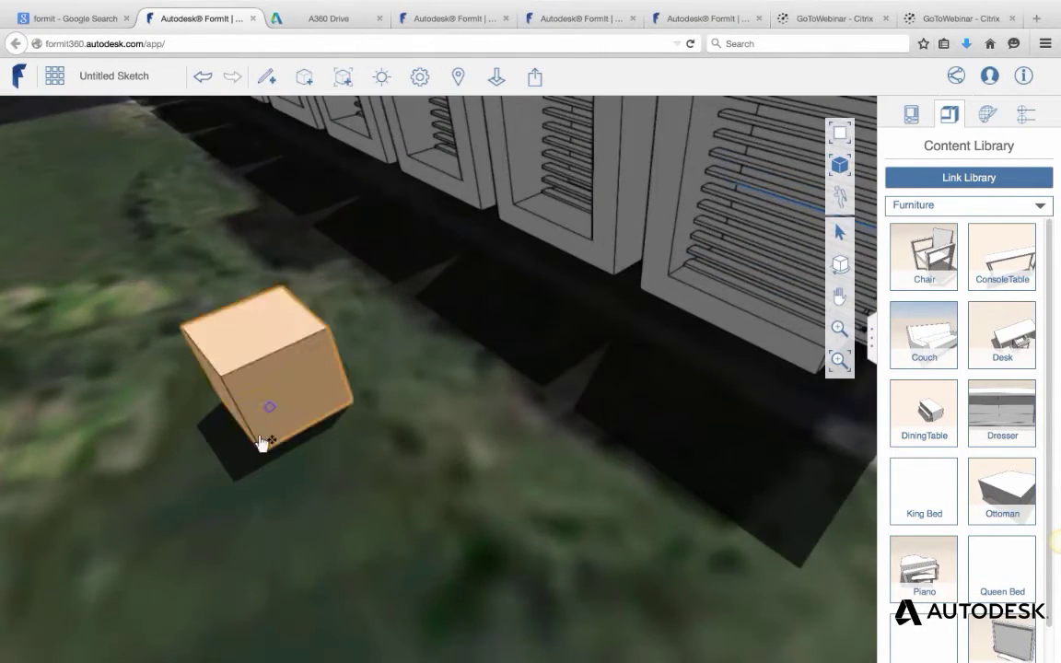
{"action": "scroll", "coordinate": [261, 440], "scroll_direction": "up", "scroll_amount": 6}
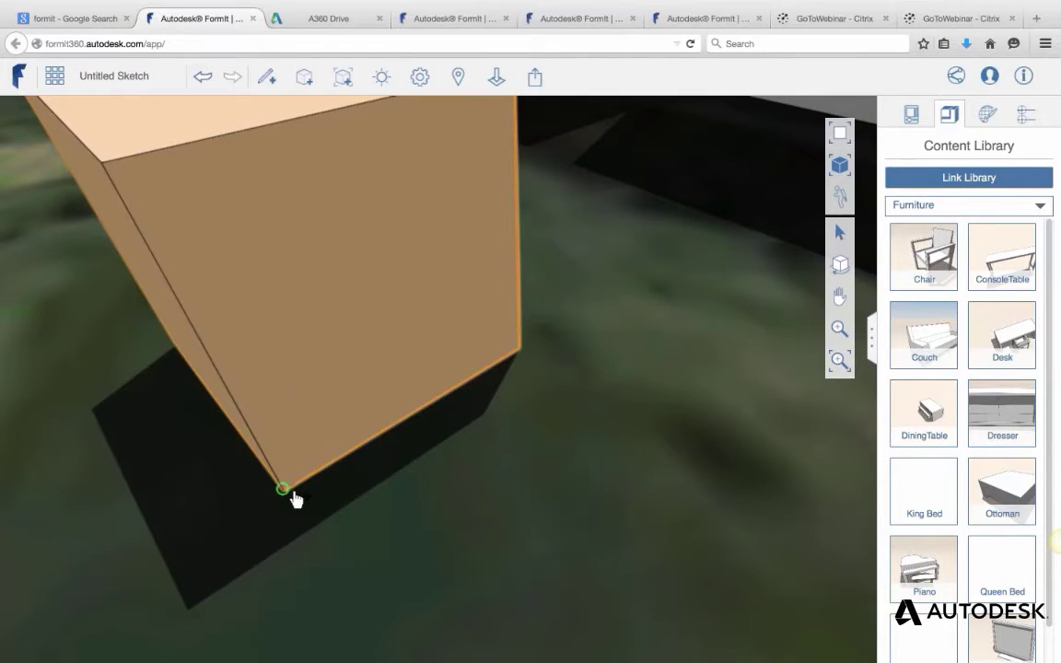
{"action": "left_click_drag", "start_coordinate": [294, 499], "coordinate": [302, 512]}
{"action": "key", "text": "Tab"}
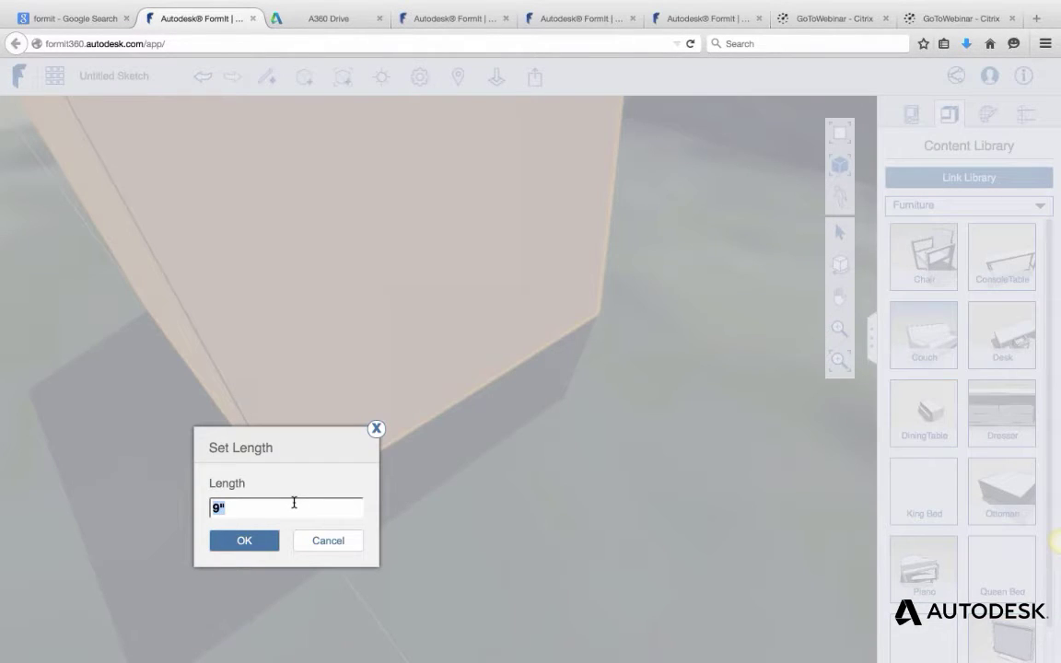
{"action": "left_click", "coordinate": [324, 546]}
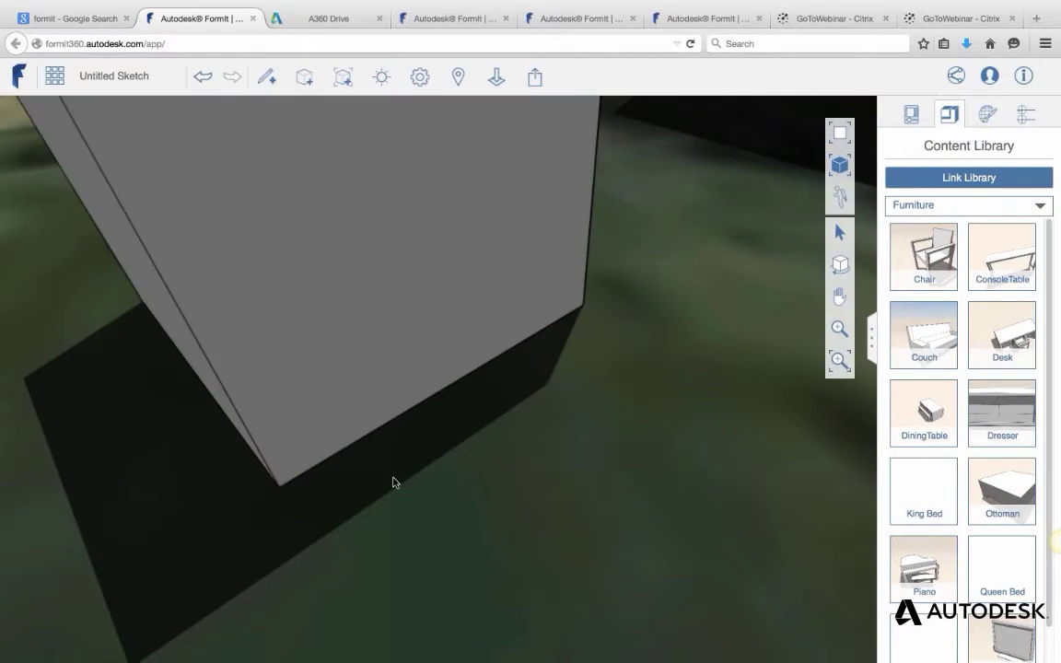
Delete the whole cube from the grass beside the bars.
{"action": "scroll", "coordinate": [393, 483], "scroll_direction": "down", "scroll_amount": 5}
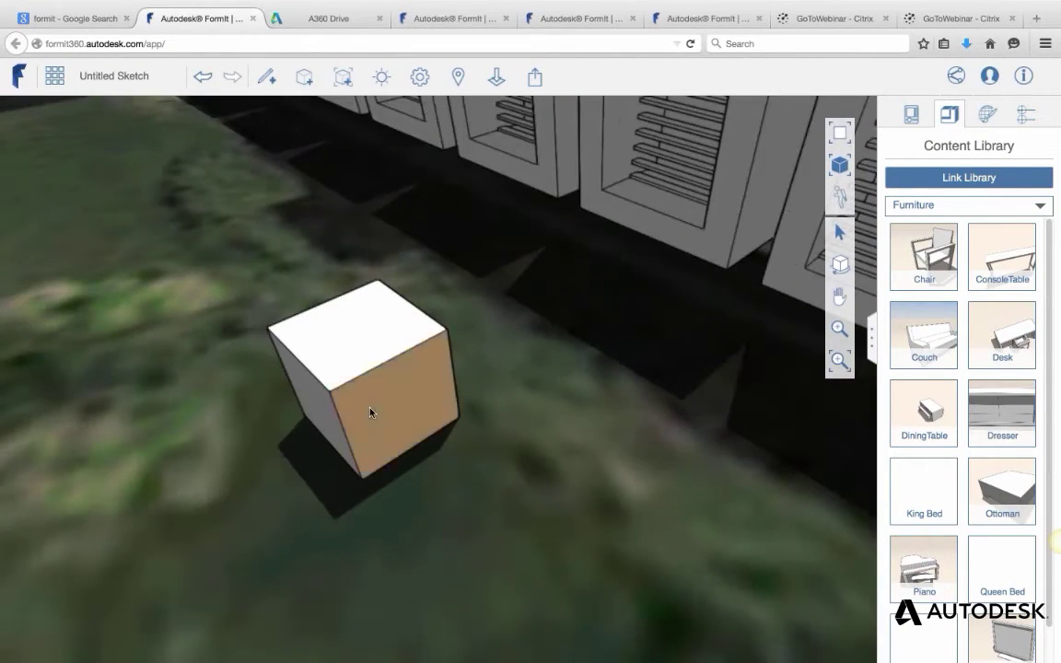
{"action": "double_click", "coordinate": [369, 411]}
{"action": "key", "text": "Delete"}
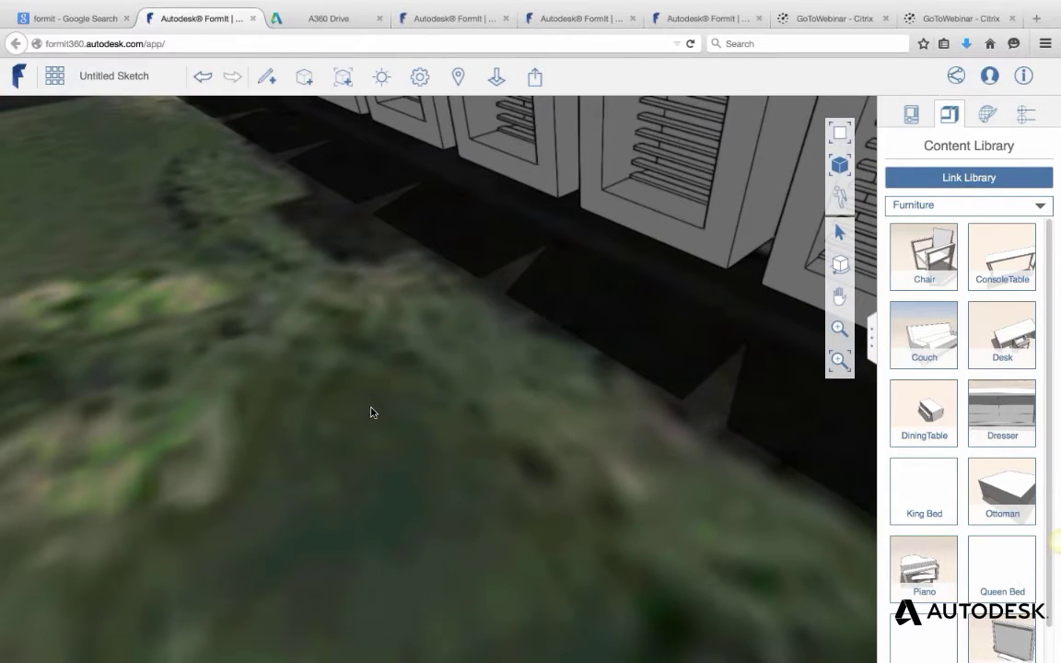
{"action": "scroll", "coordinate": [368, 411], "scroll_direction": "down", "scroll_amount": 6}
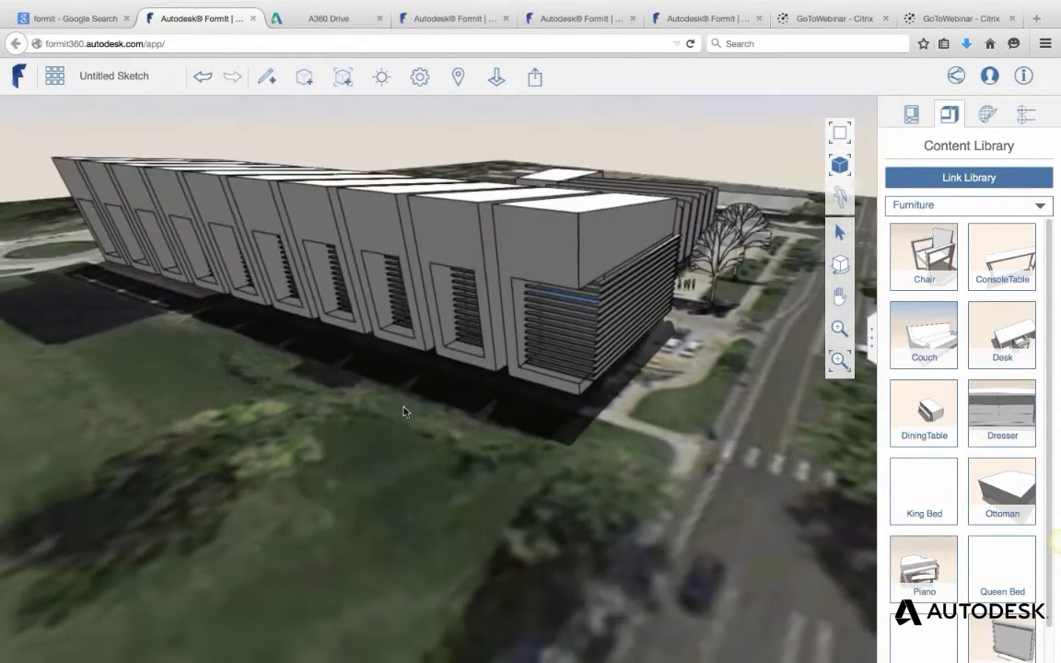
{"action": "middle_click_drag", "start_coordinate": [402, 412], "coordinate": [316, 446]}
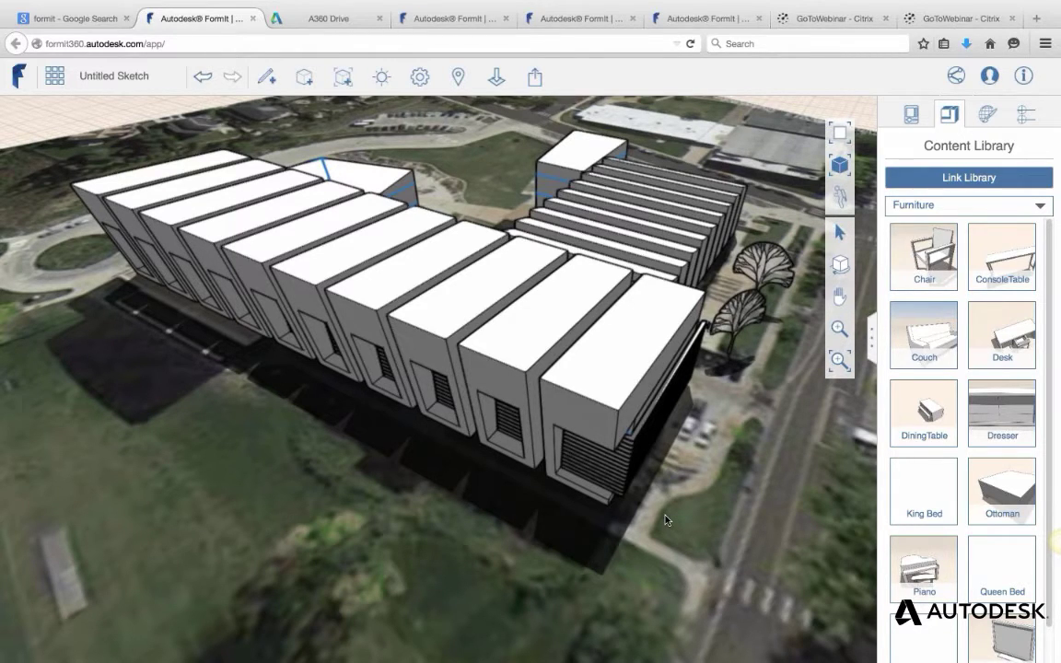
{"action": "middle_click_drag", "start_coordinate": [677, 523], "coordinate": [619, 491]}
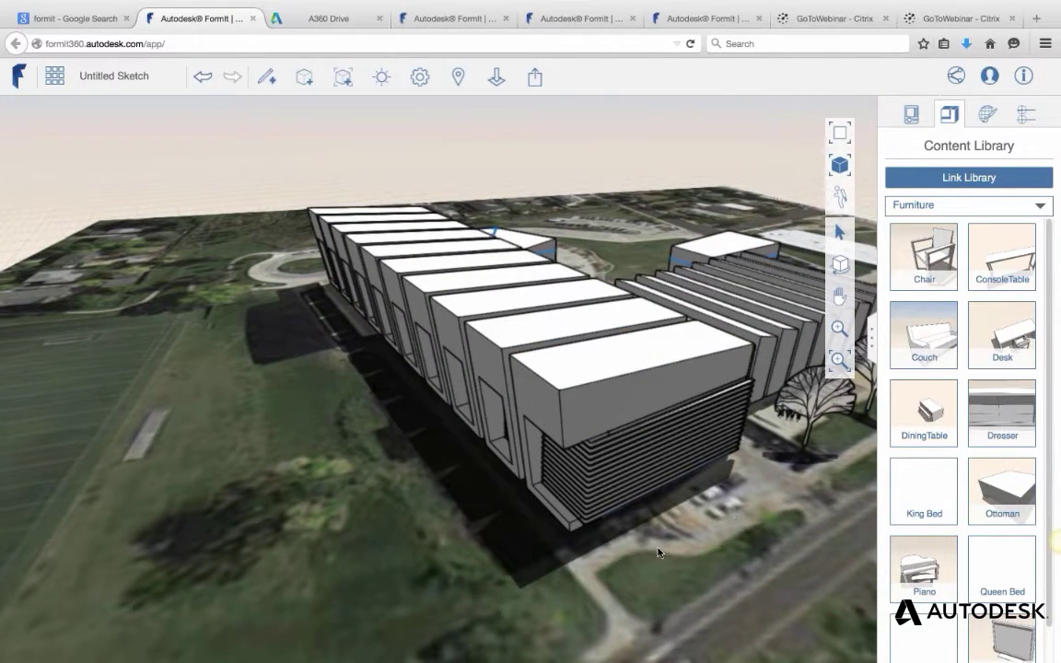
{"action": "middle_click_drag", "start_coordinate": [495, 573], "coordinate": [801, 232]}
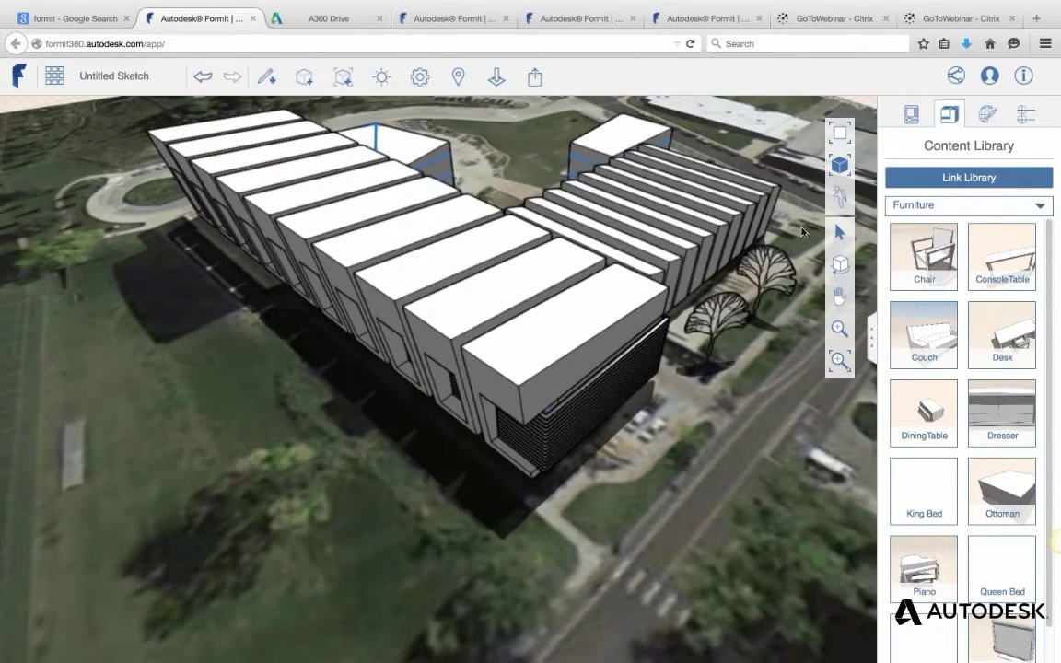
{"action": "left_click", "coordinate": [936, 206]}
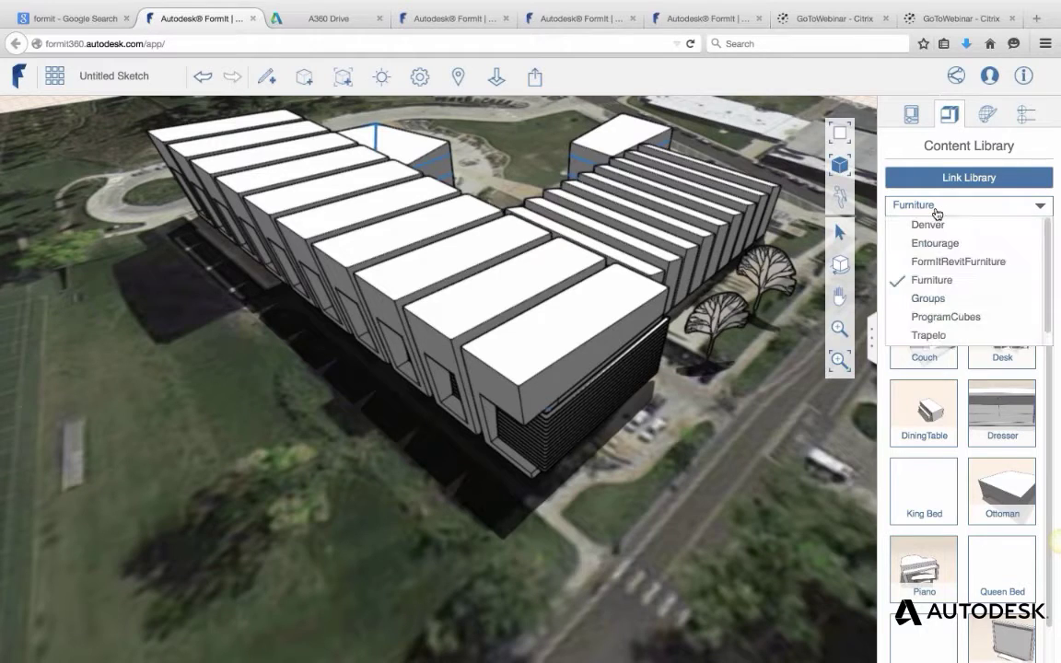
{"action": "left_click", "coordinate": [937, 207]}
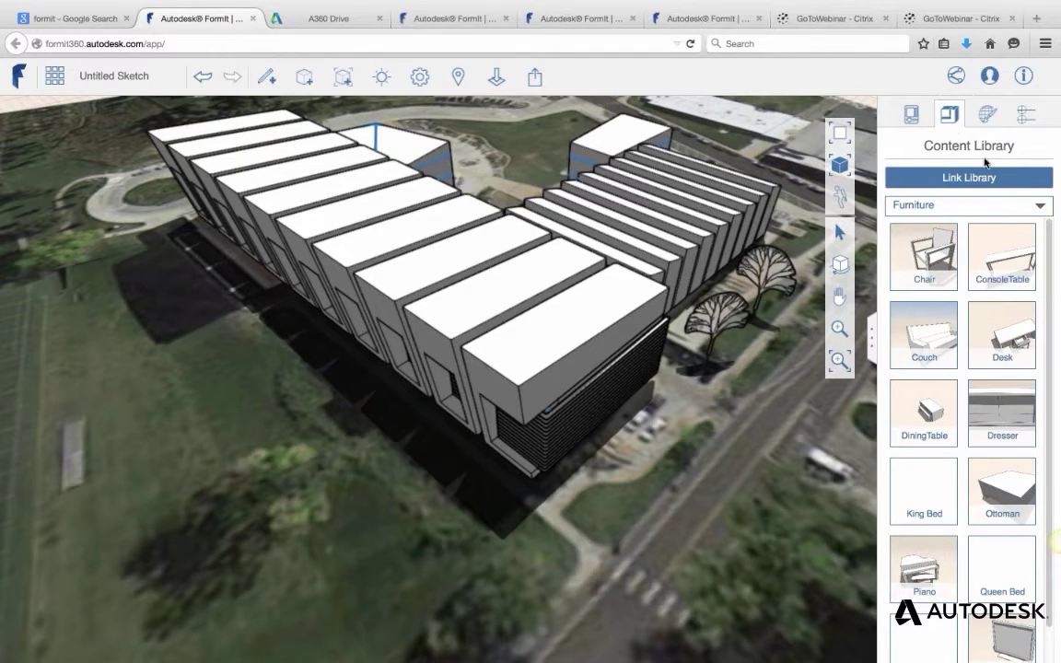
Place the Materials_Basic swatch set from the Entourage library on the road beside the building's louvred end.
{"action": "left_click", "coordinate": [973, 207]}
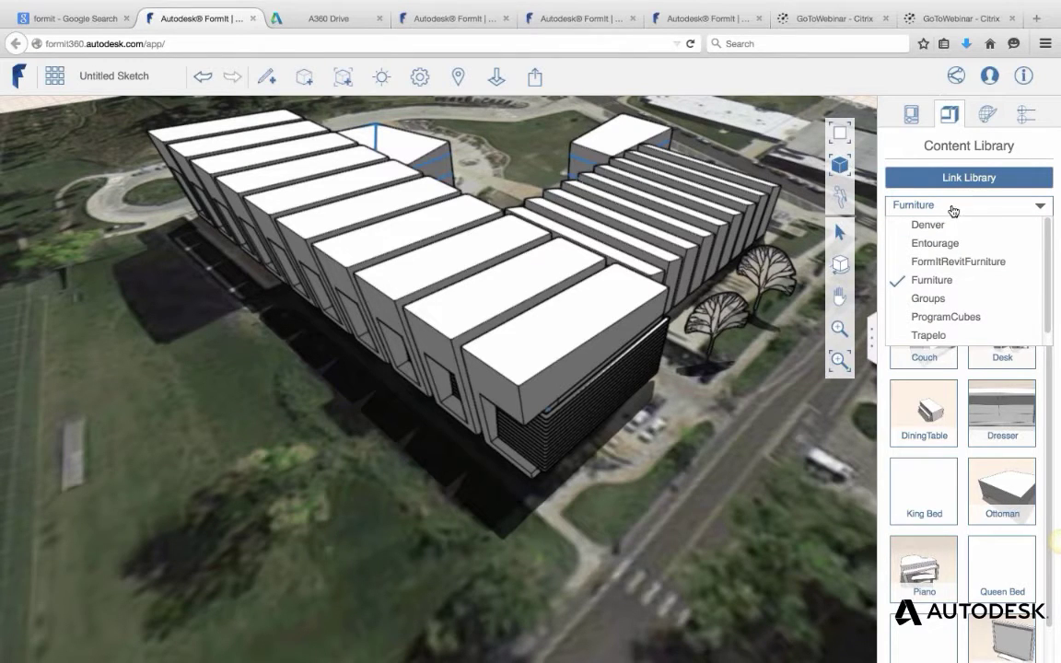
{"action": "left_click", "coordinate": [934, 243]}
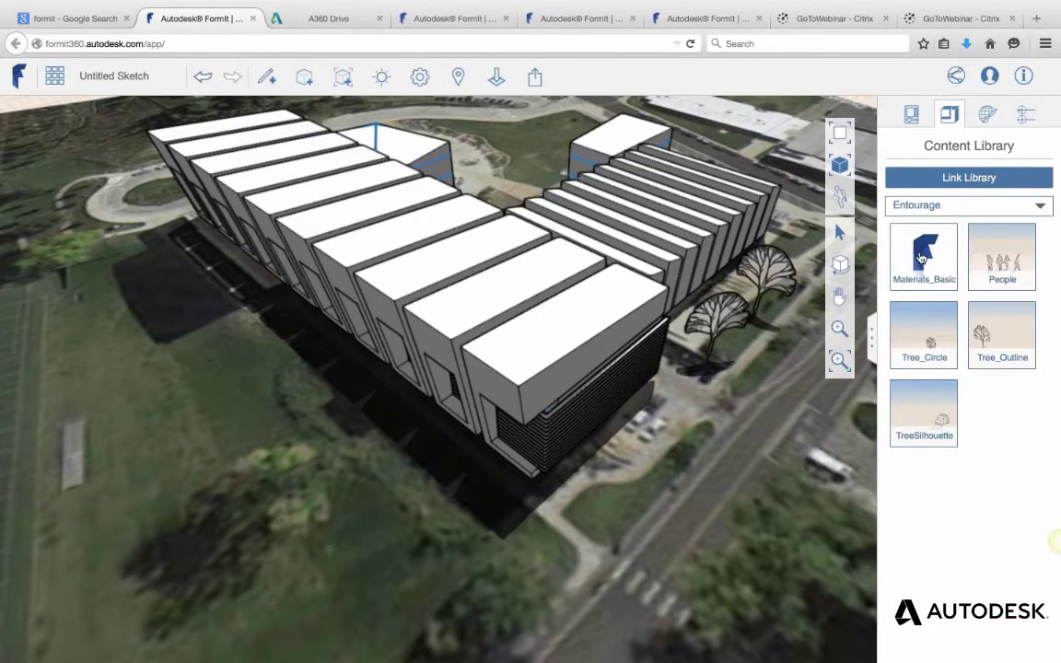
{"action": "left_click", "coordinate": [920, 259]}
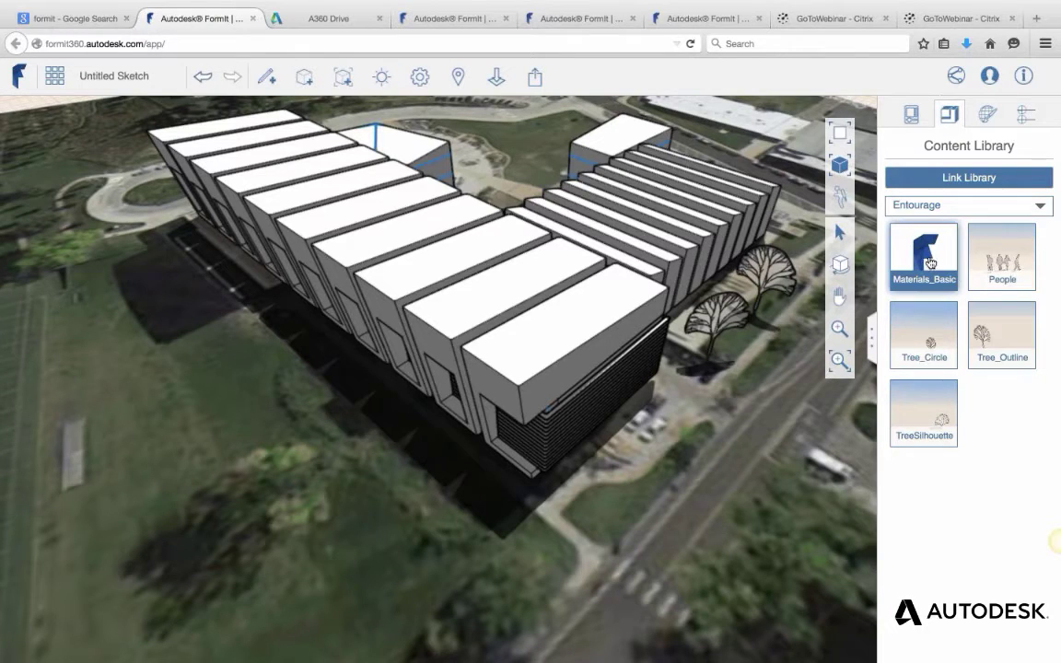
{"action": "left_click_drag", "start_coordinate": [930, 262], "coordinate": [771, 439]}
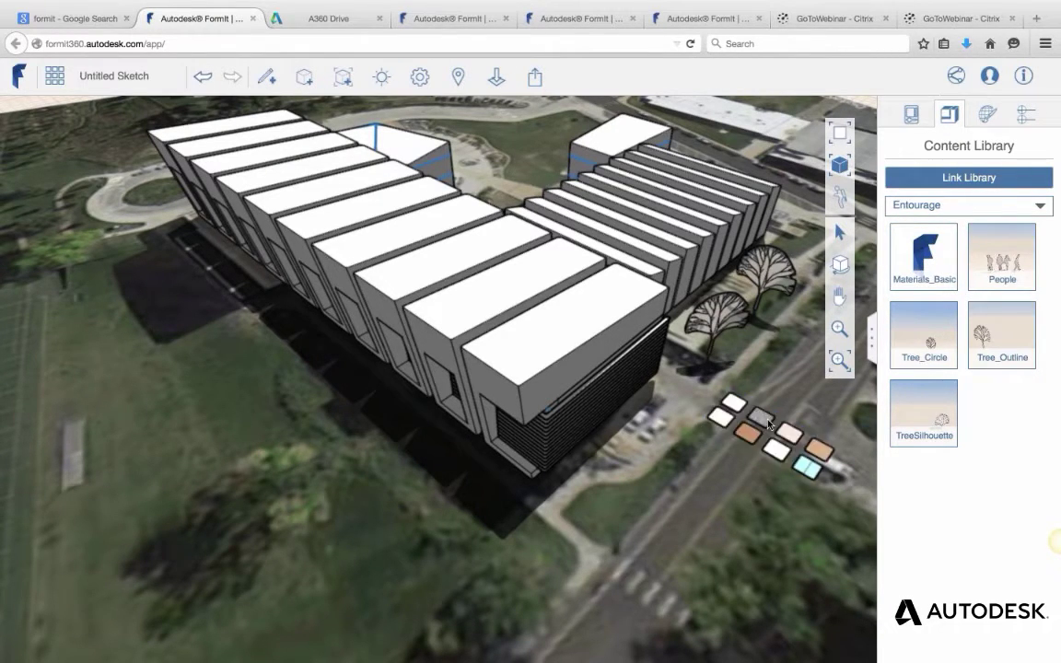
Examine the material swatches on the road up close and in relation to the building.
{"action": "scroll", "coordinate": [771, 434], "scroll_direction": "down", "scroll_amount": 1}
{"action": "right_click_drag", "start_coordinate": [549, 369], "coordinate": [589, 342]}
{"action": "scroll", "coordinate": [589, 340], "scroll_direction": "up", "scroll_amount": 5}
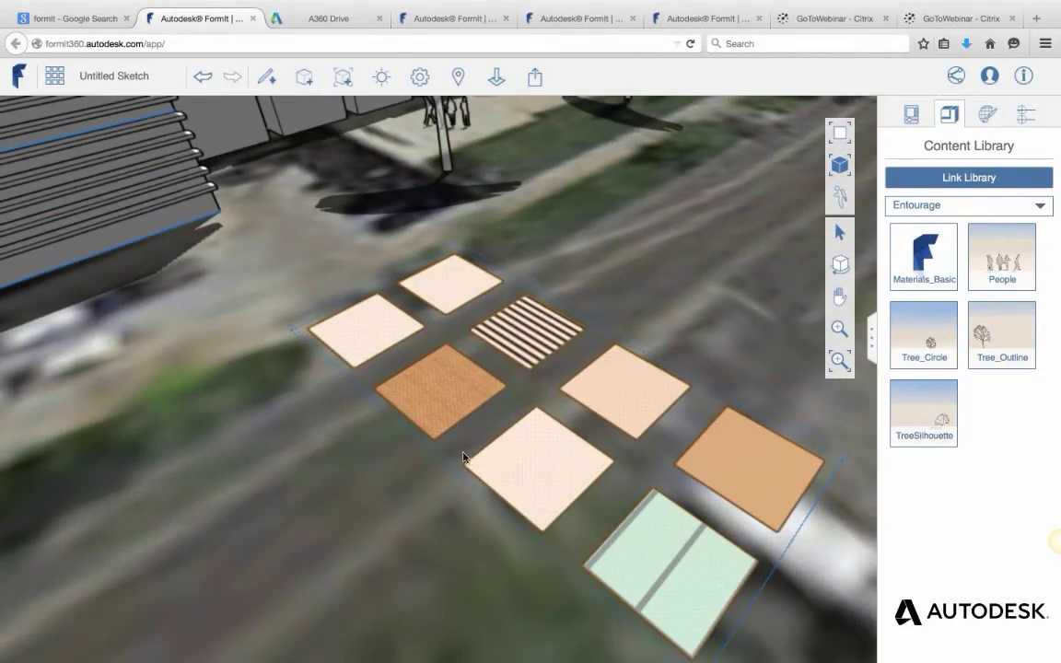
{"action": "scroll", "coordinate": [464, 438], "scroll_direction": "down", "scroll_amount": 4}
{"action": "middle_click_drag", "start_coordinate": [464, 435], "coordinate": [381, 414]}
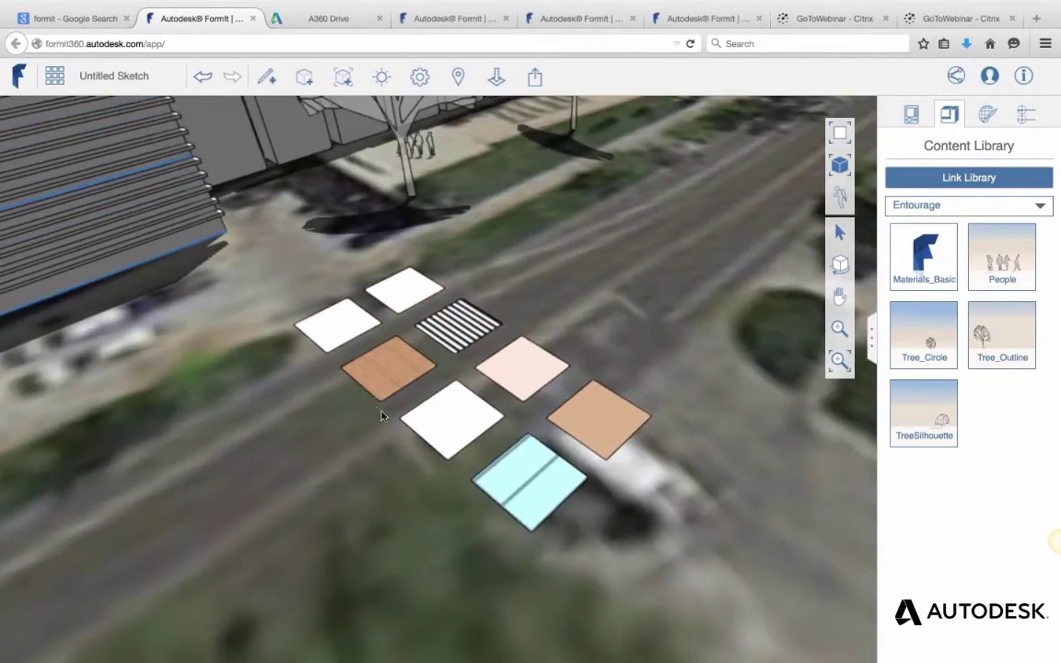
{"action": "scroll", "coordinate": [737, 481], "scroll_direction": "up", "scroll_amount": 4}
{"action": "scroll", "coordinate": [736, 481], "scroll_direction": "down", "scroll_amount": 6}
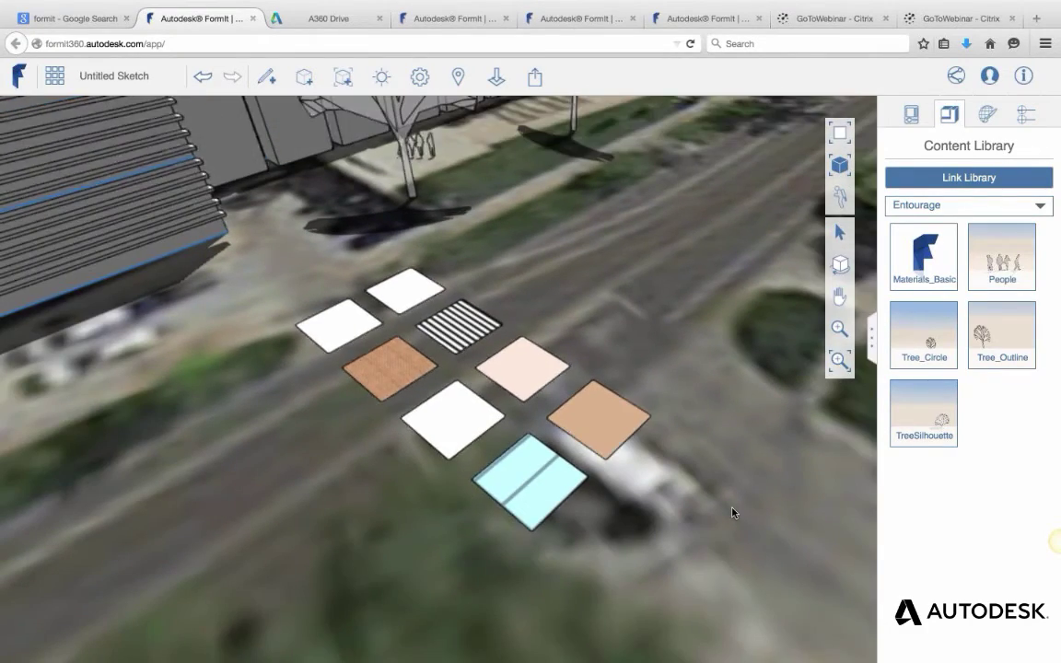
{"action": "right_click_drag", "start_coordinate": [733, 513], "coordinate": [732, 495]}
{"action": "scroll", "coordinate": [731, 496], "scroll_direction": "down", "scroll_amount": 3}
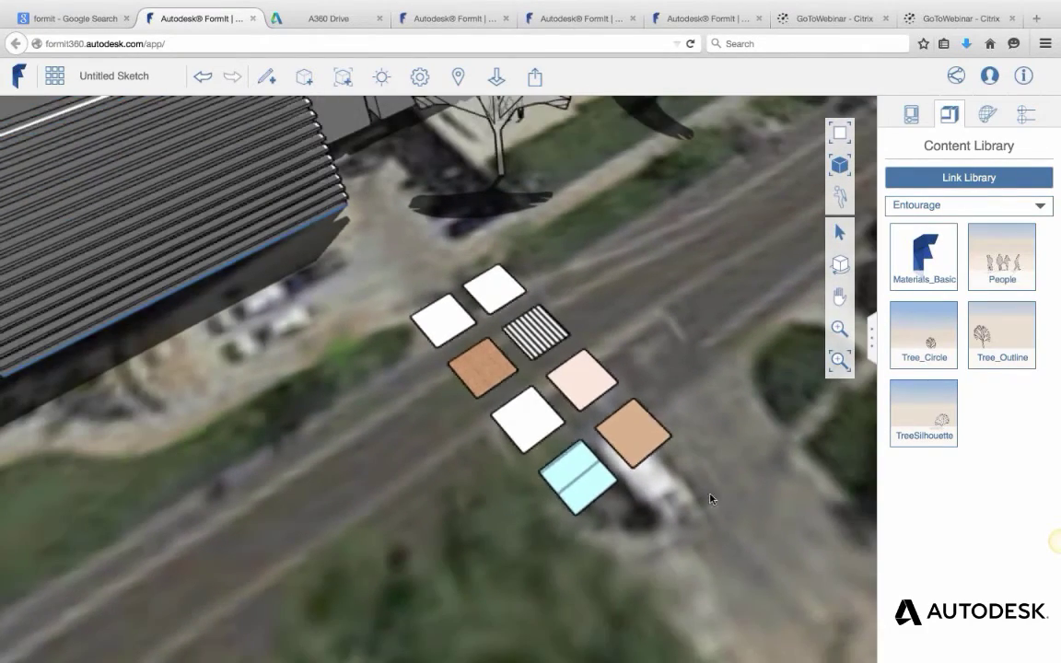
{"action": "scroll", "coordinate": [377, 504], "scroll_direction": "down", "scroll_amount": 2}
{"action": "middle_click_drag", "start_coordinate": [516, 498], "coordinate": [634, 472]}
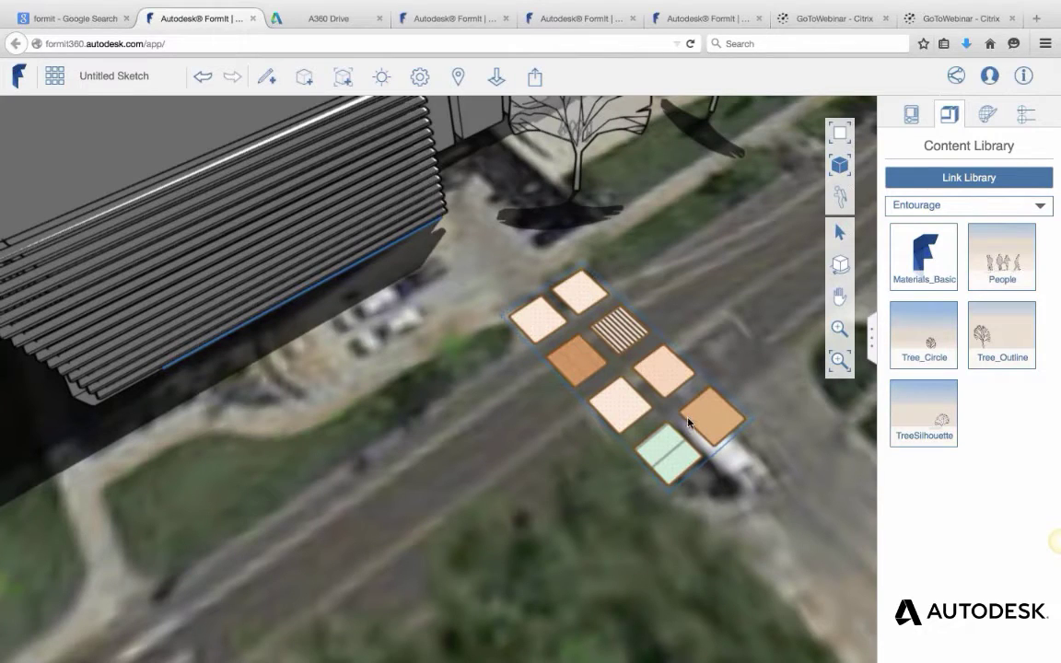
{"action": "scroll", "coordinate": [593, 438], "scroll_direction": "down", "scroll_amount": 3}
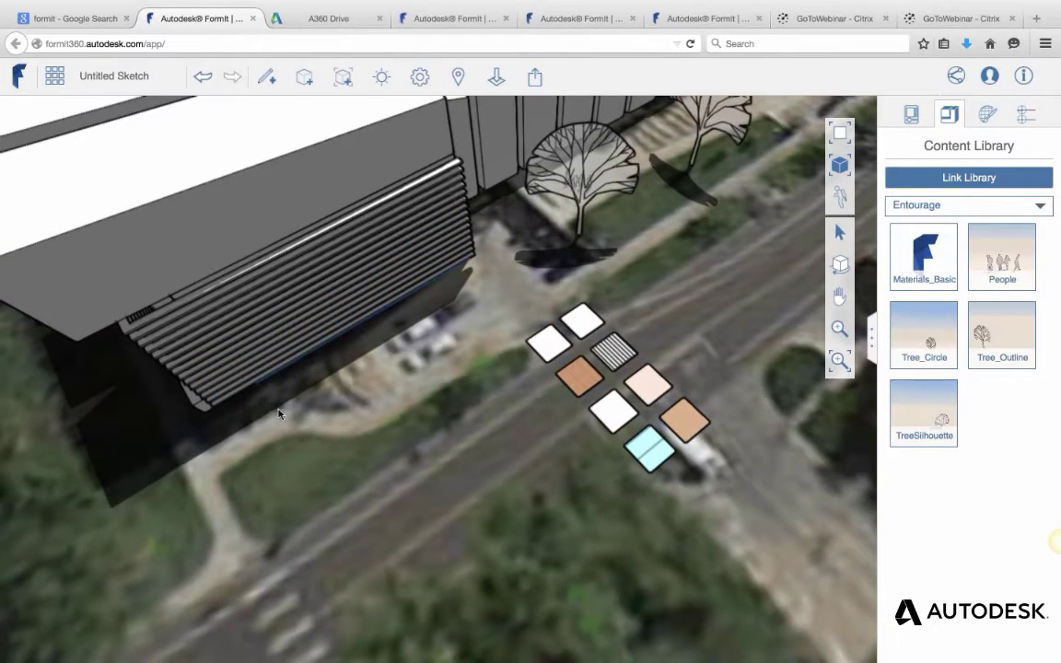
{"action": "middle_click_drag", "start_coordinate": [279, 415], "coordinate": [635, 420]}
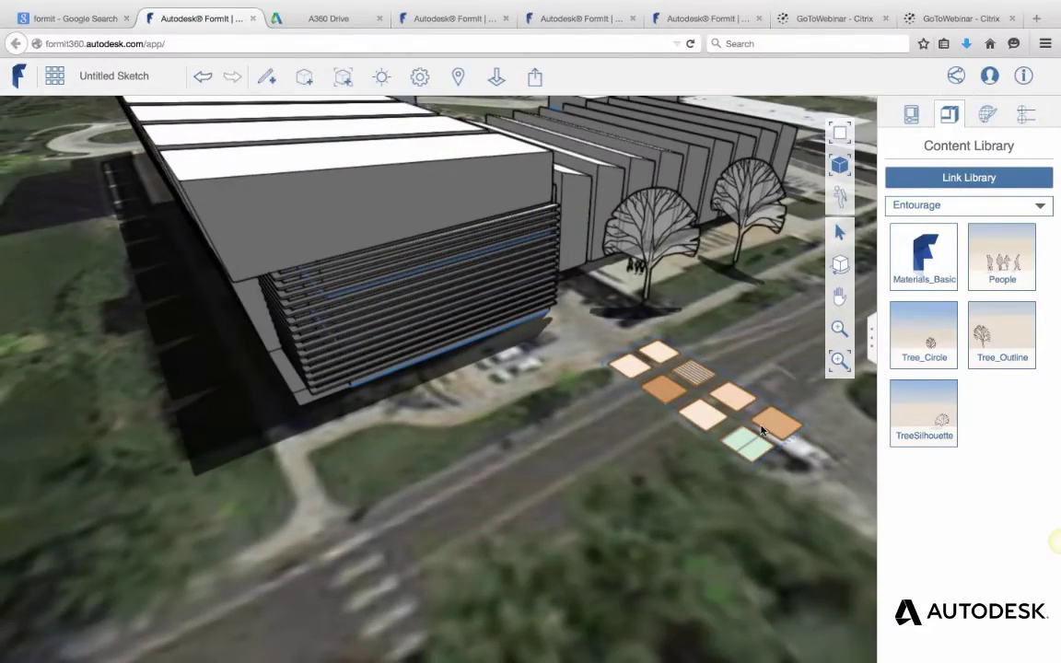
{"action": "scroll", "coordinate": [758, 424], "scroll_direction": "up", "scroll_amount": 5}
{"action": "scroll", "coordinate": [326, 430], "scroll_direction": "down", "scroll_amount": 4}
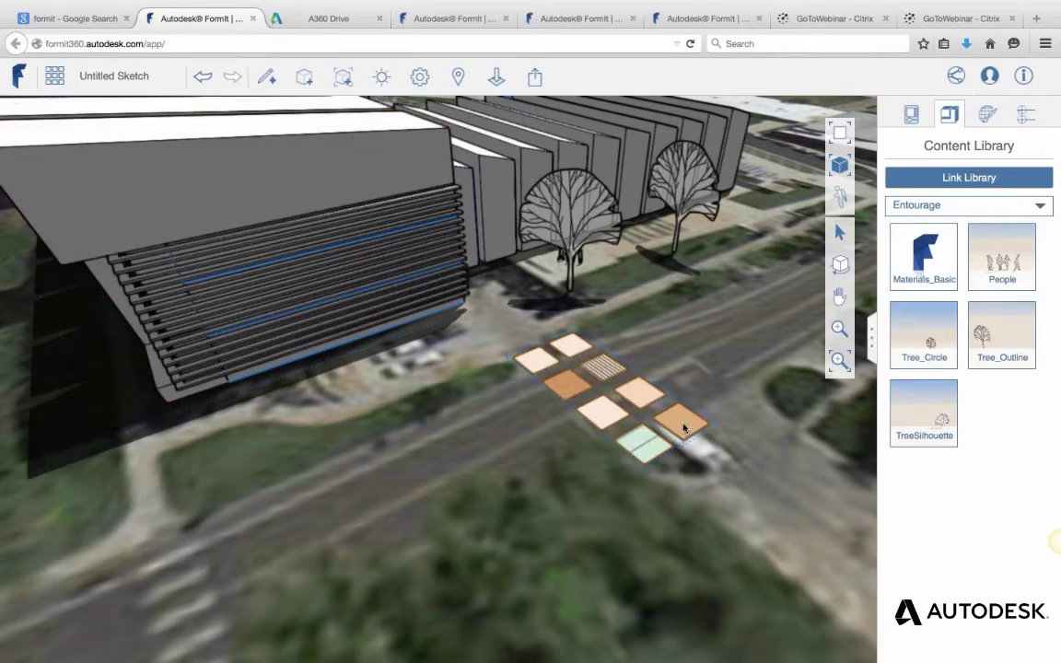
Show the In Sketch materials, checking them inside the swatch group and again outside it.
{"action": "left_click", "coordinate": [988, 116]}
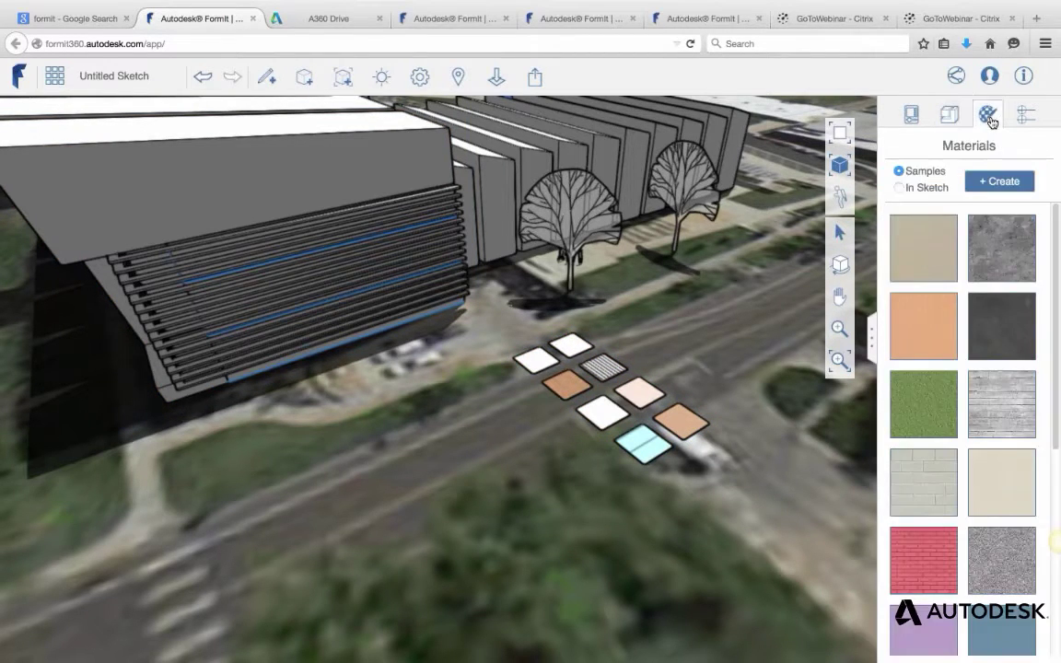
{"action": "left_click", "coordinate": [899, 189]}
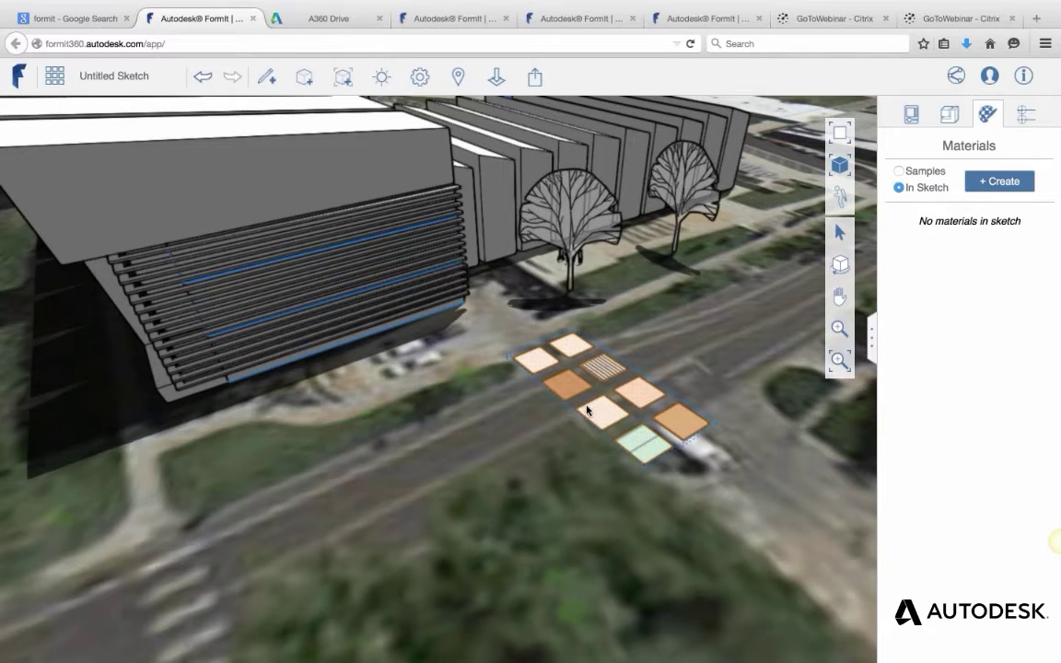
{"action": "double_click", "coordinate": [702, 451]}
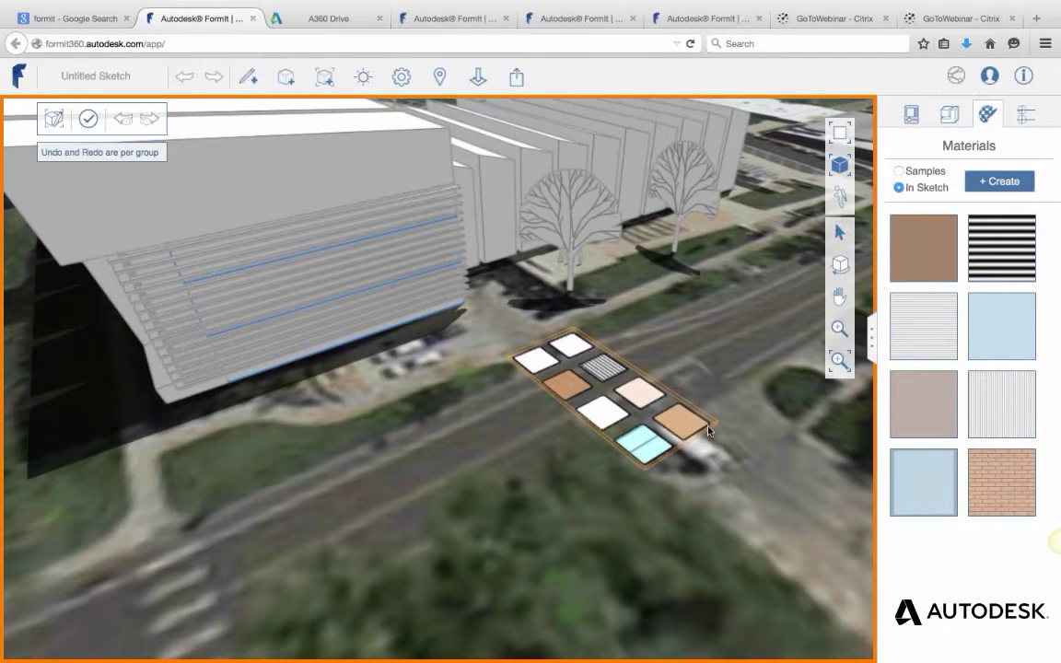
{"action": "double_click", "coordinate": [745, 371]}
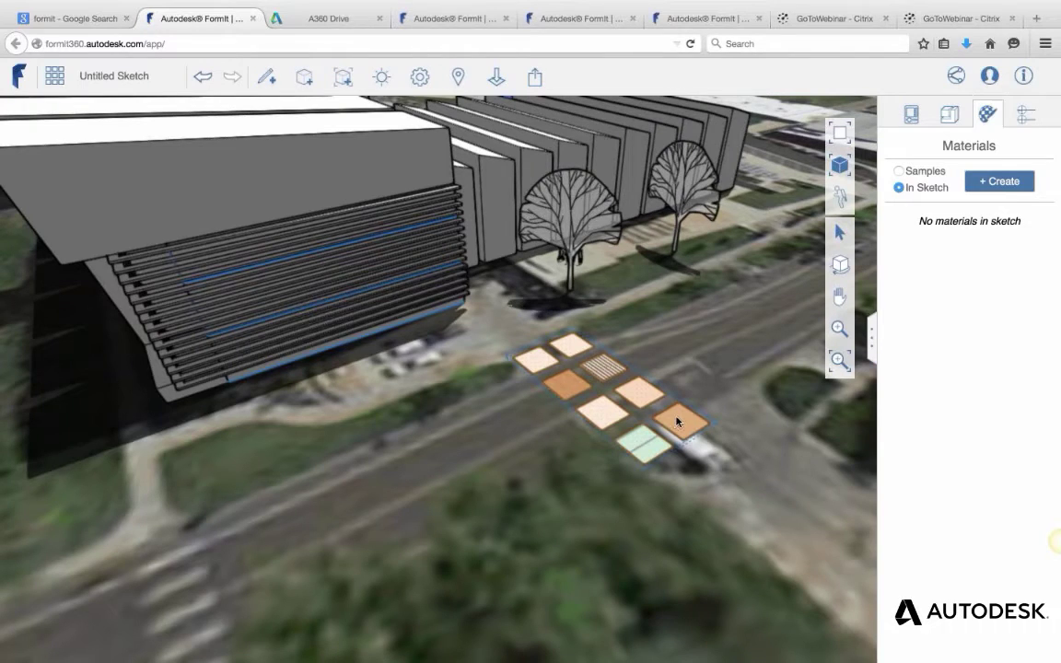
Ungroup the Materials_Basic swatch set on the road and clear the selection.
{"action": "left_click", "coordinate": [679, 425]}
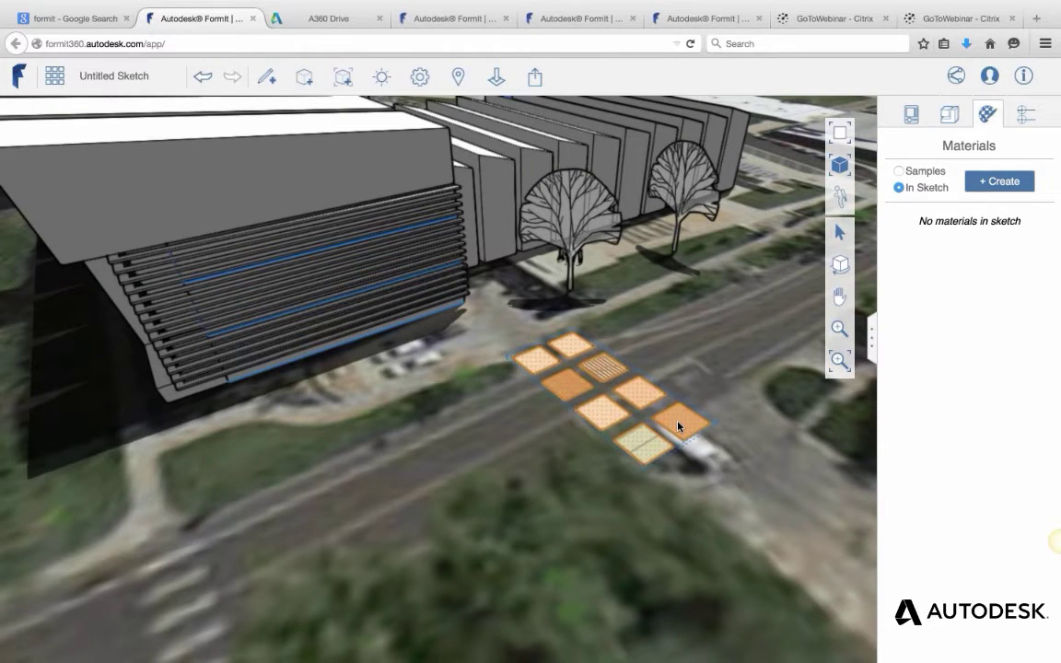
{"action": "right_click", "coordinate": [678, 426]}
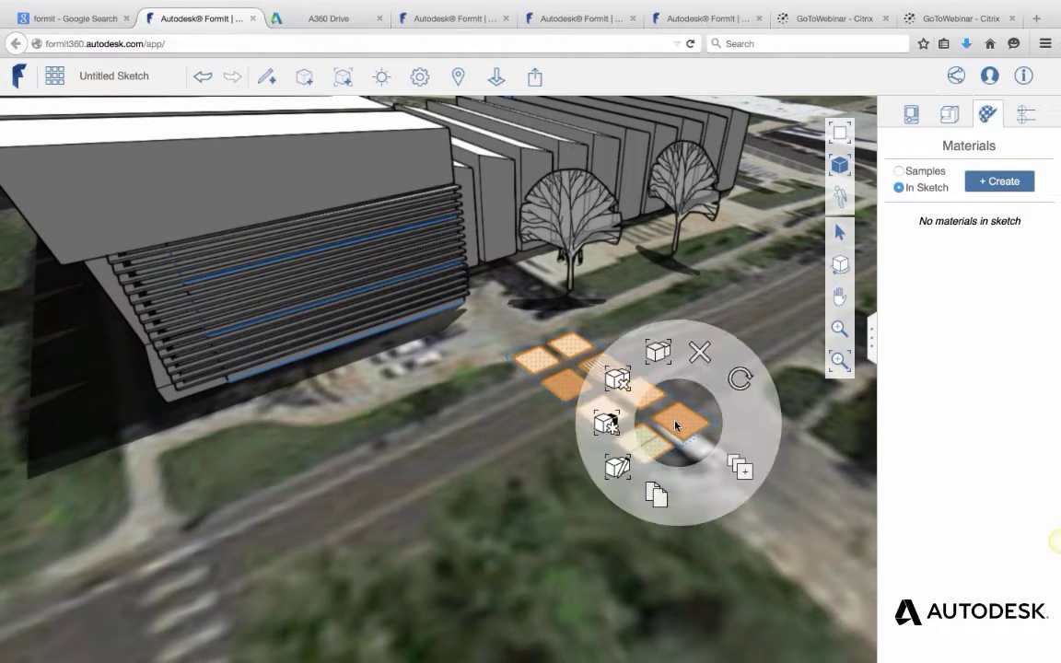
{"action": "left_click", "coordinate": [621, 389]}
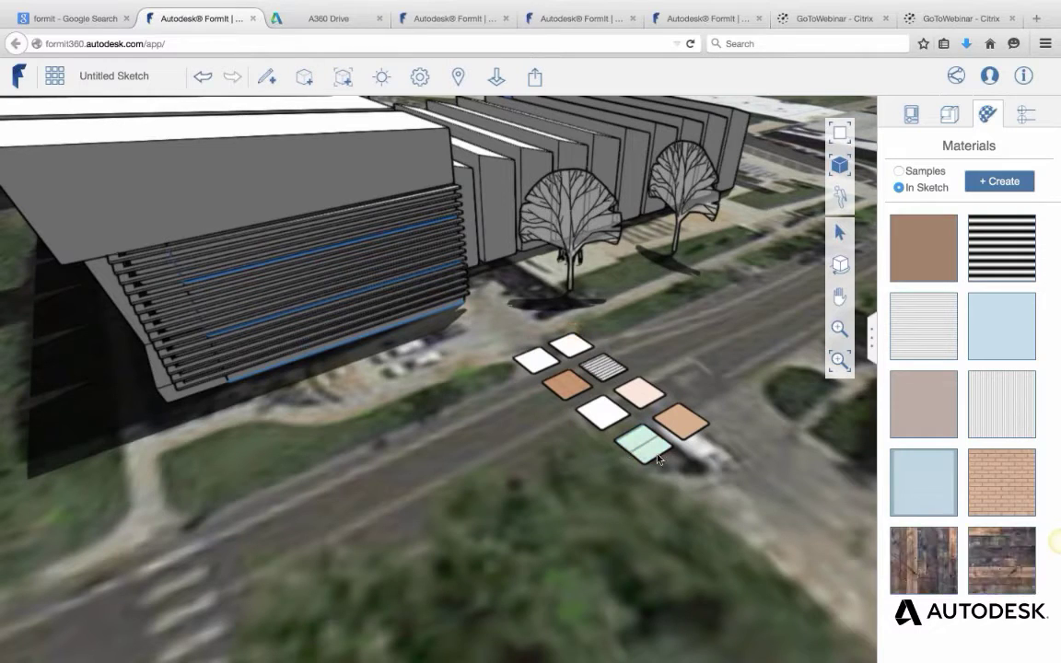
{"action": "left_click", "coordinate": [656, 453]}
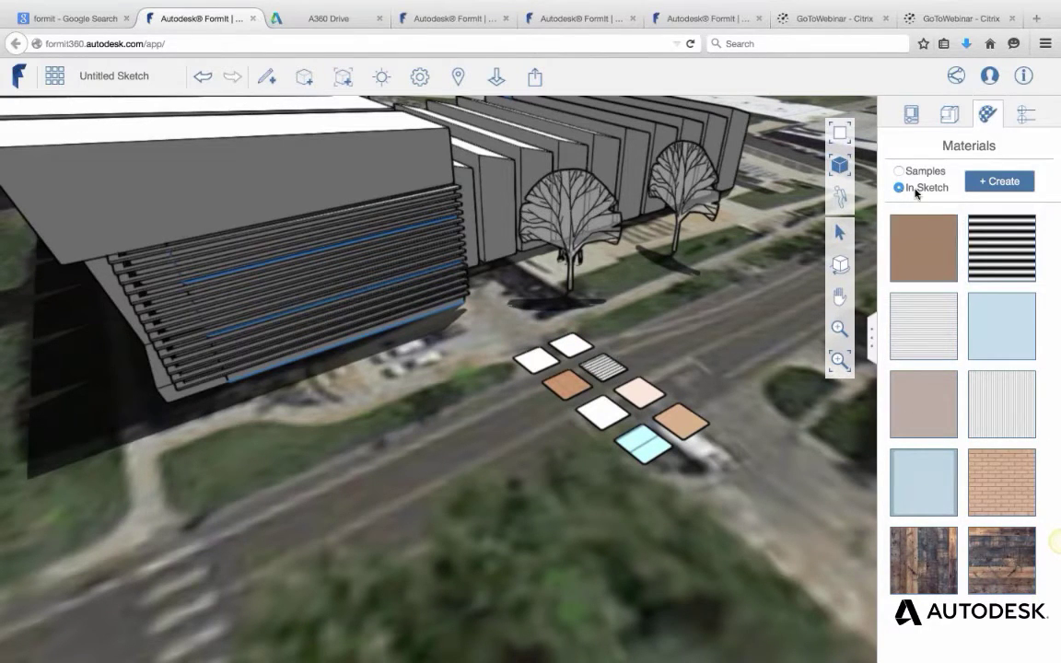
Check the In Sketch materials inside the building's end bay group, and leave the group.
{"action": "middle_click_drag", "start_coordinate": [716, 393], "coordinate": [621, 421]}
{"action": "left_click", "coordinate": [304, 264]}
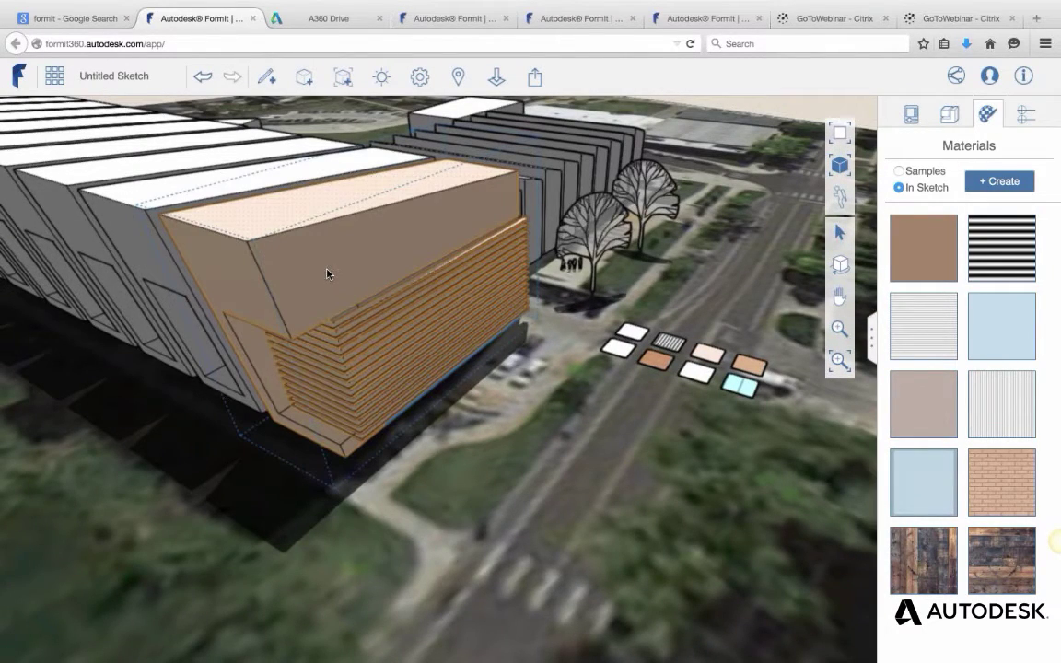
{"action": "double_click", "coordinate": [315, 276]}
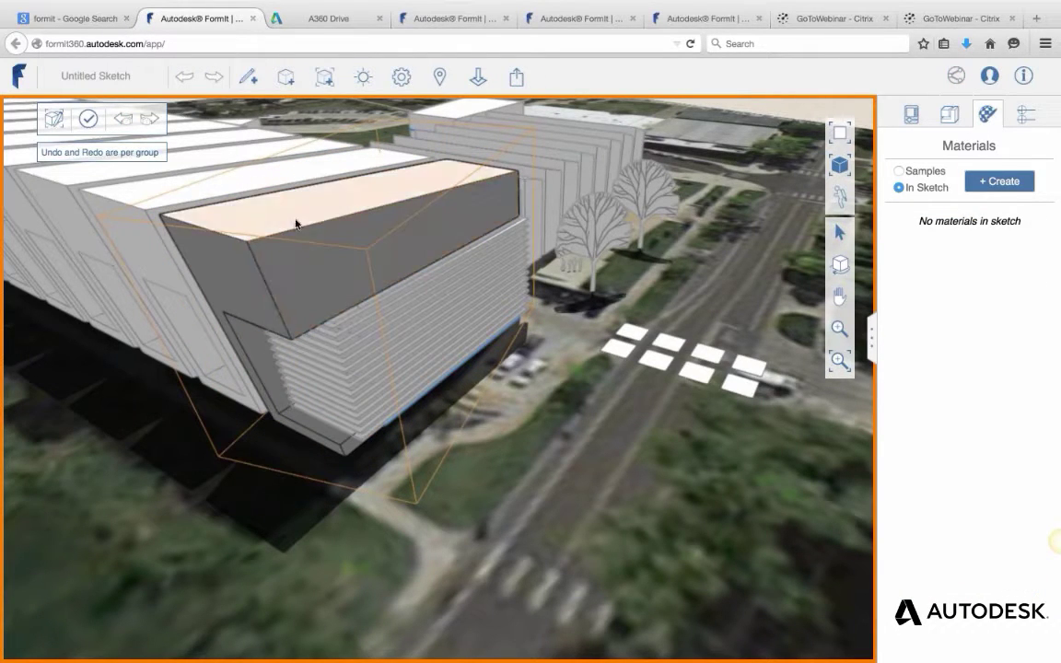
{"action": "double_click", "coordinate": [535, 447]}
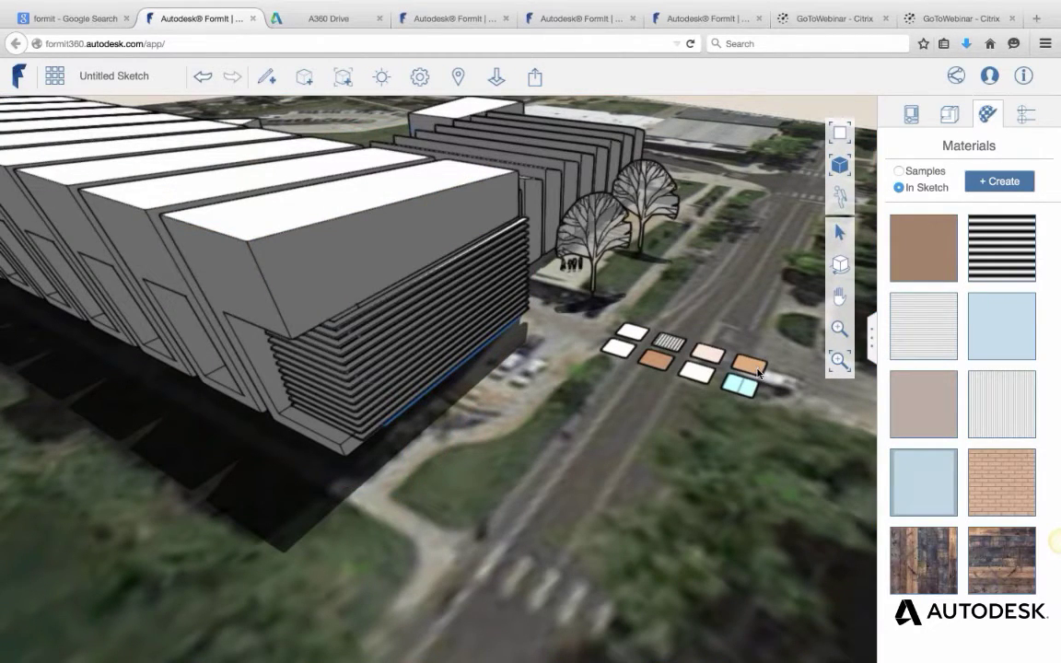
Copy the tan brick swatch from the road into the building's end bay group, placing it on the grass by the louvres.
{"action": "right_click_drag", "start_coordinate": [747, 387], "coordinate": [728, 408]}
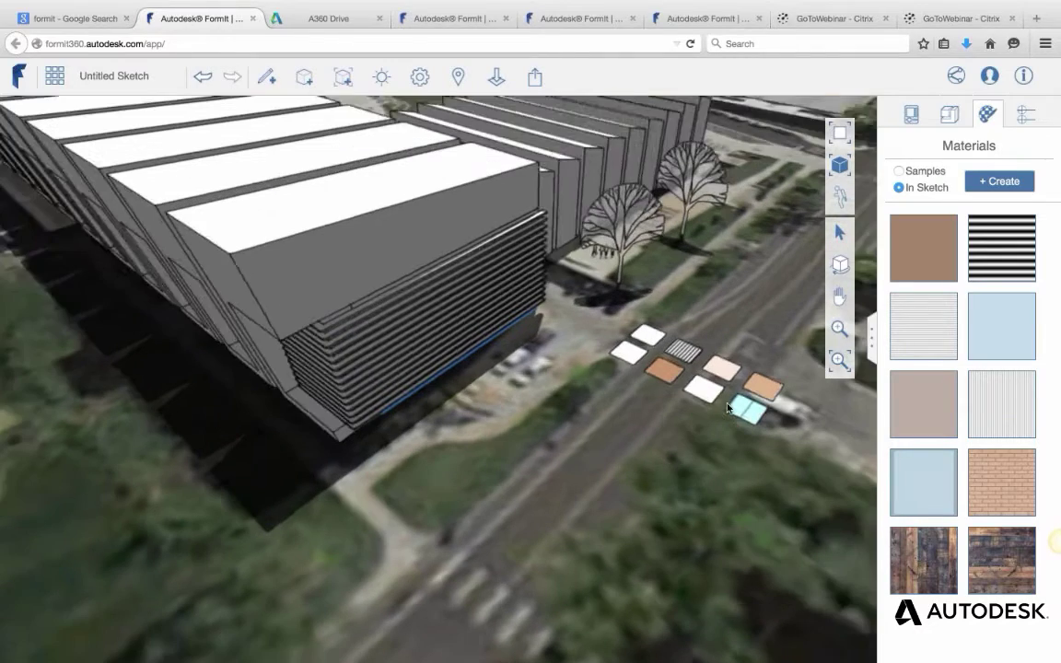
{"action": "middle_click_drag", "start_coordinate": [727, 407], "coordinate": [761, 394]}
{"action": "scroll", "coordinate": [769, 404], "scroll_direction": "up", "scroll_amount": 5}
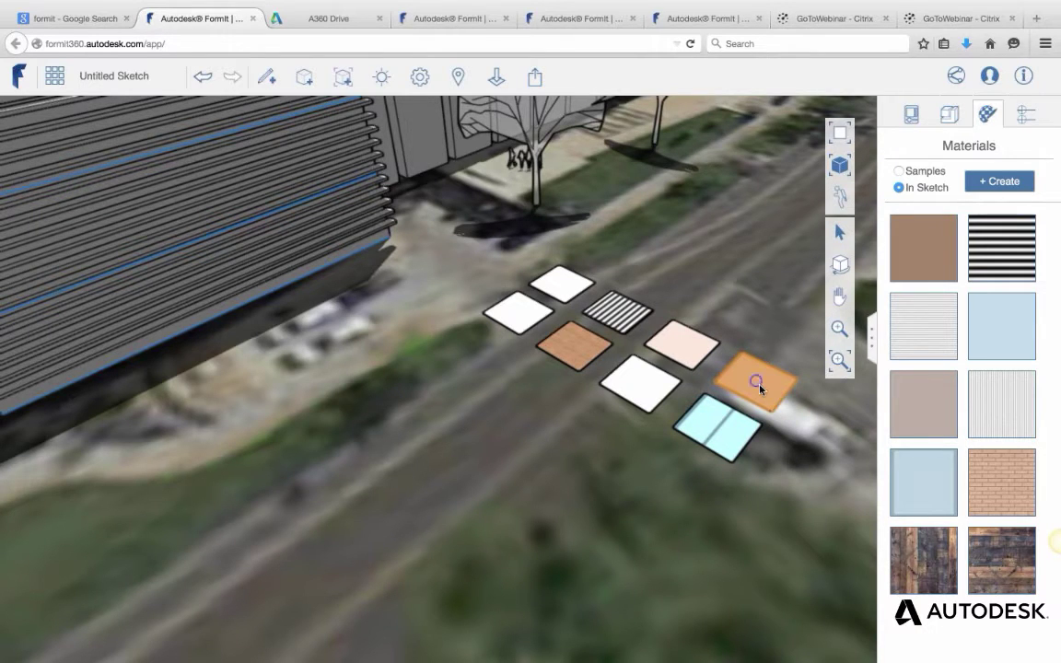
{"action": "middle_click_drag", "start_coordinate": [759, 386], "coordinate": [544, 438]}
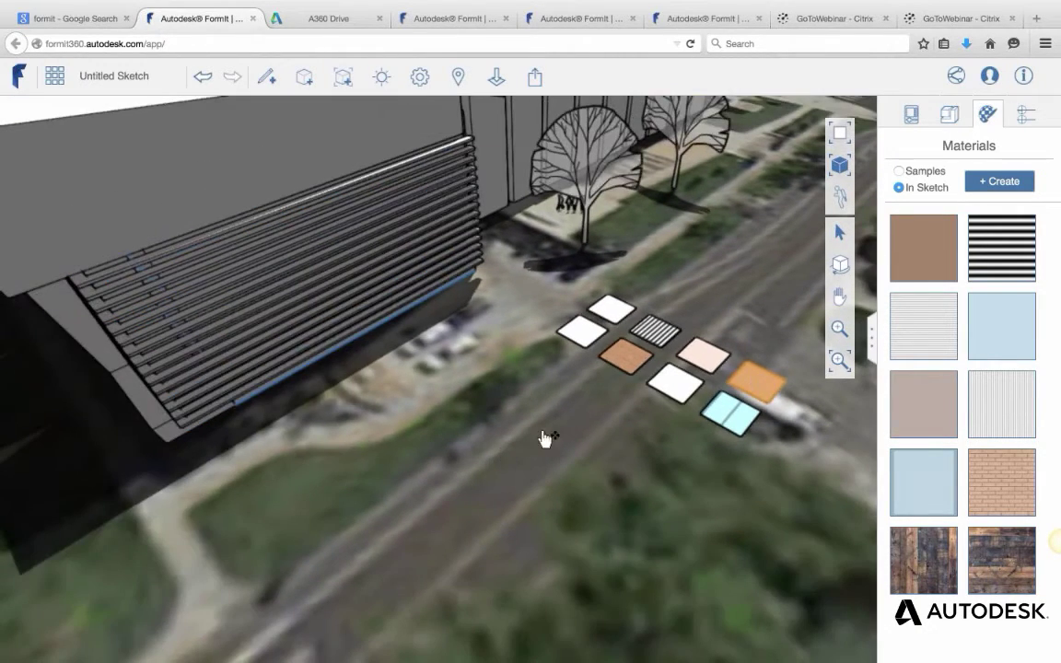
{"action": "scroll", "coordinate": [591, 426], "scroll_direction": "down", "scroll_amount": 5}
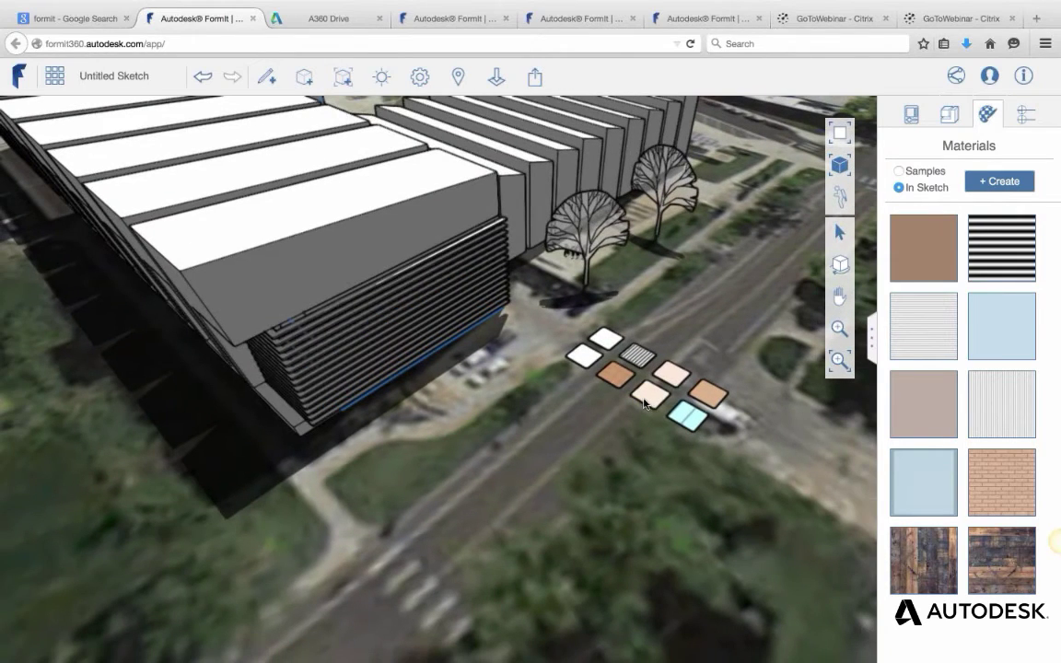
{"action": "double_click", "coordinate": [280, 296]}
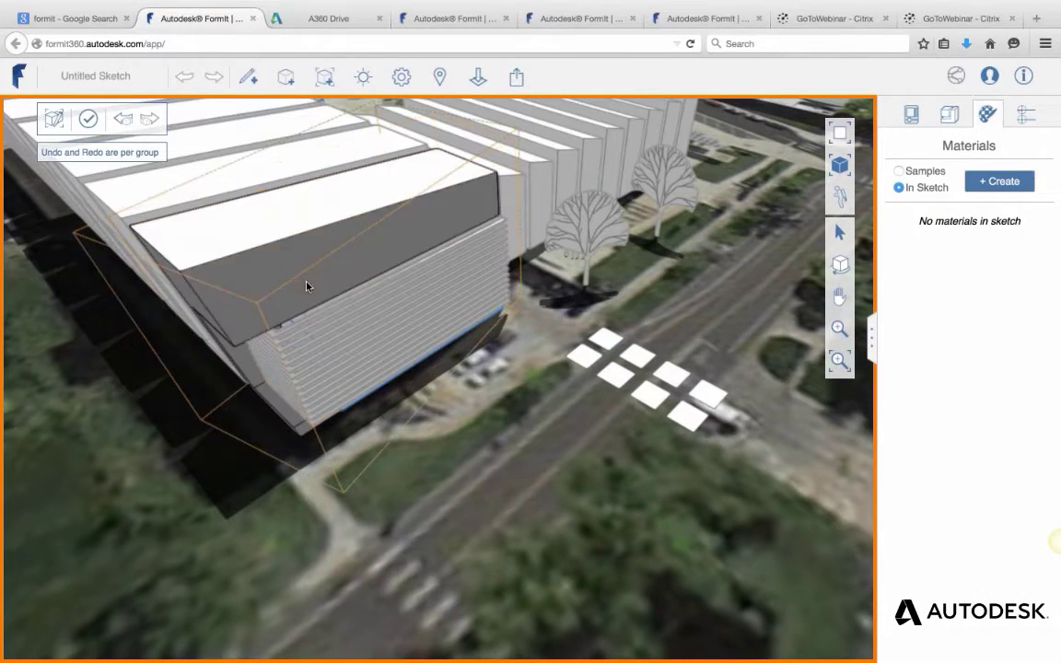
{"action": "key", "text": "super+v"}
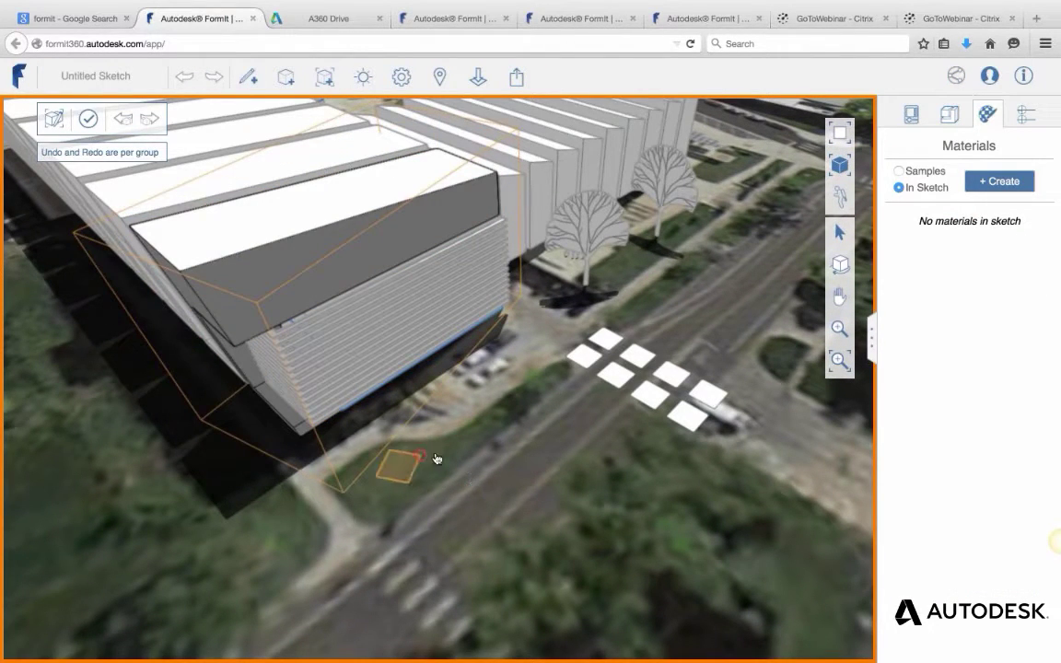
{"action": "left_click", "coordinate": [431, 459]}
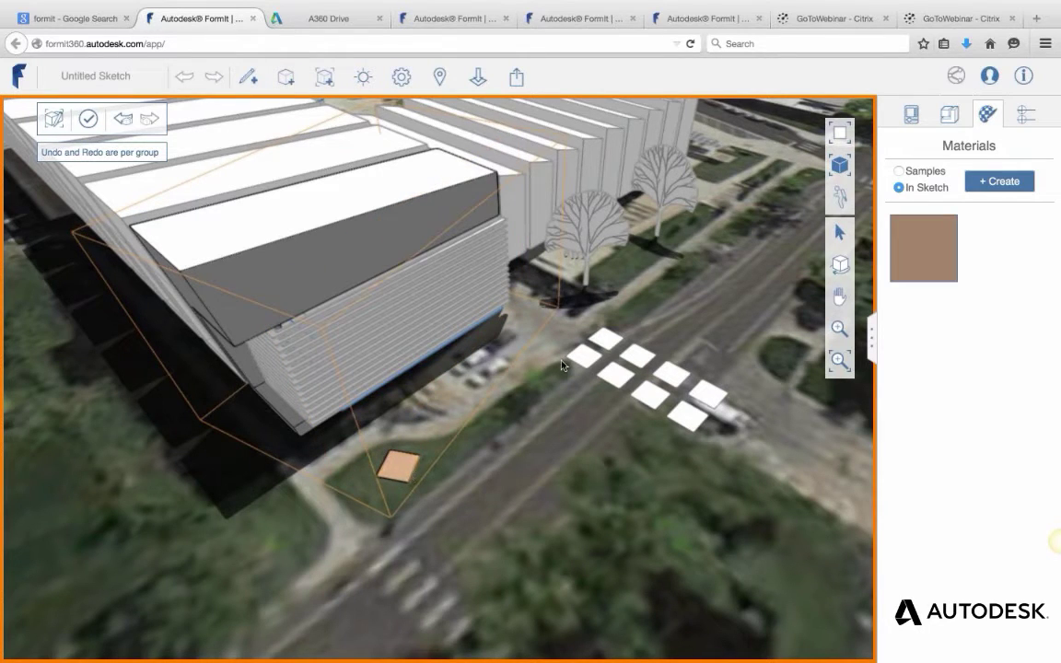
Paint the whole end bay solid with the tan brick material from the In Sketch materials.
{"action": "mouse_move", "coordinate": [919, 267]}
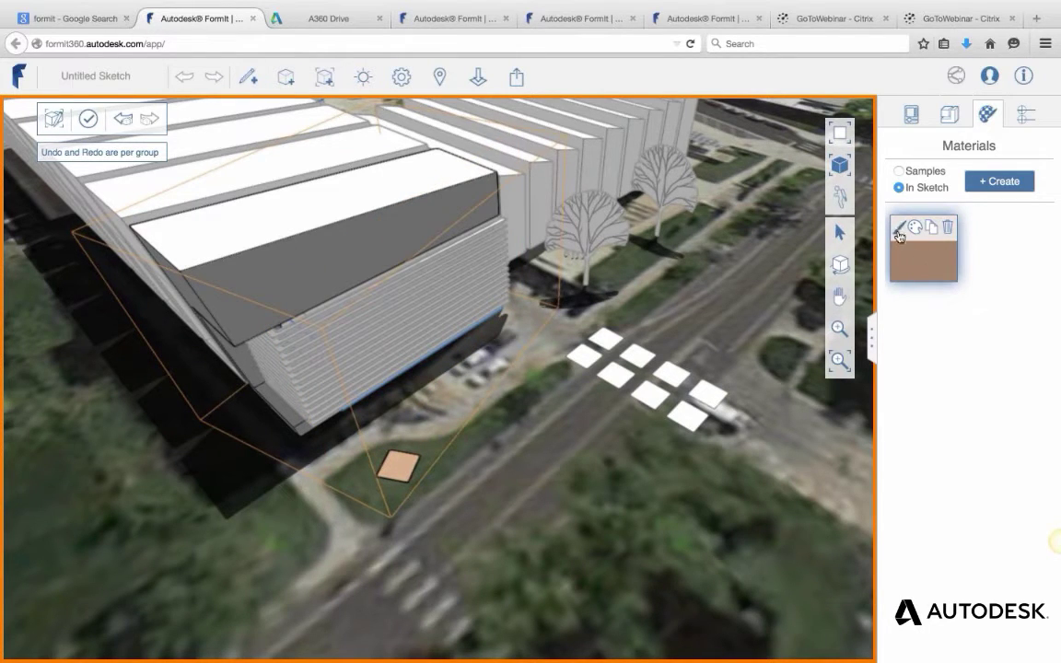
{"action": "left_click", "coordinate": [915, 227]}
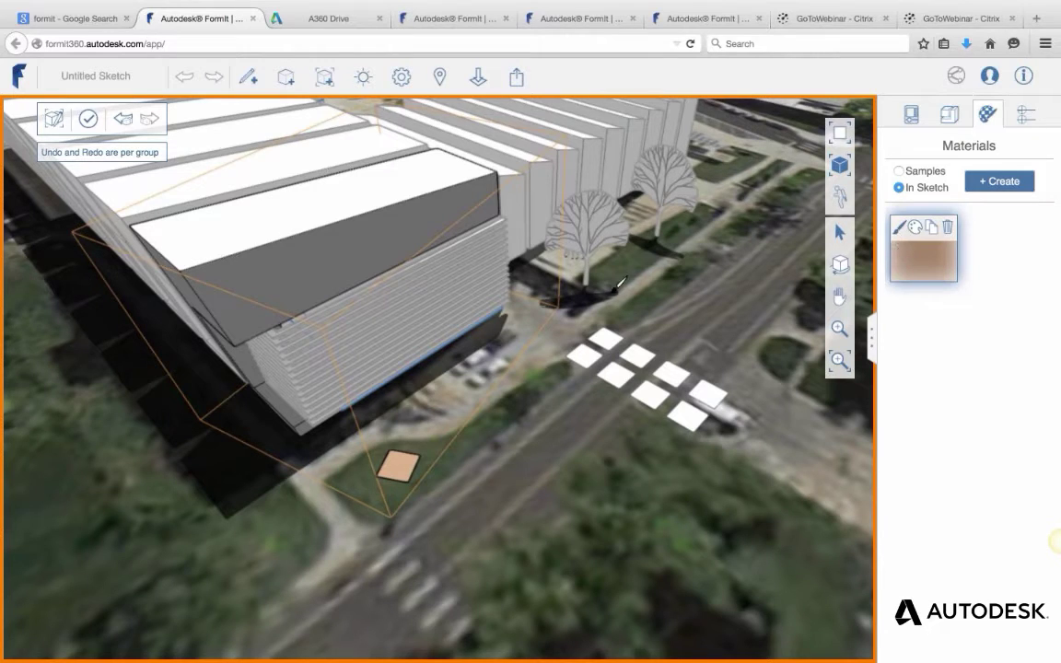
{"action": "left_click", "coordinate": [256, 258]}
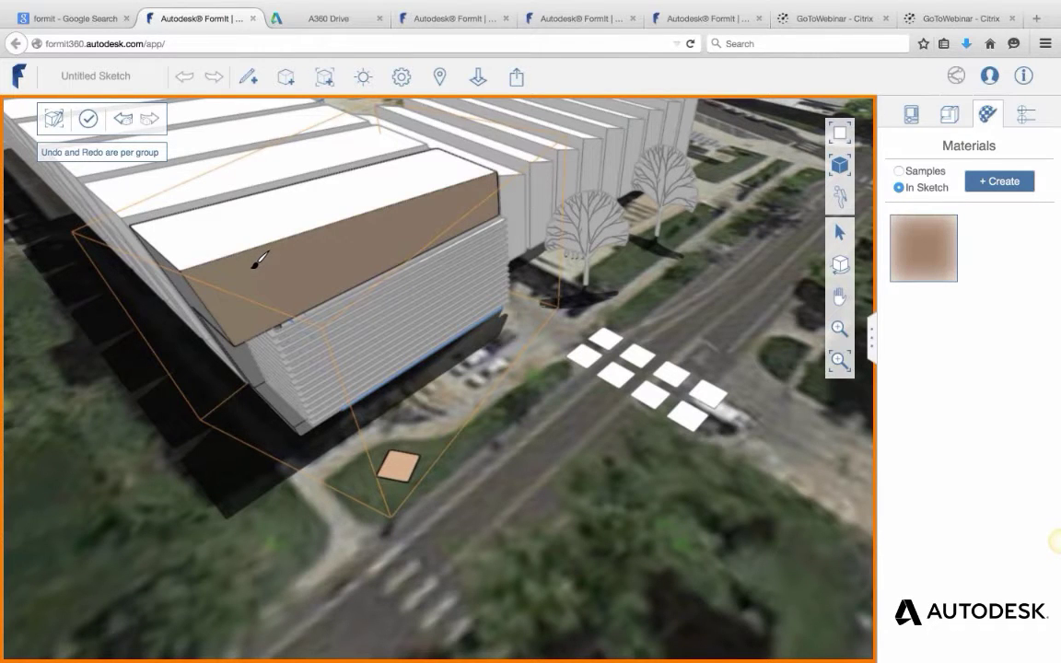
{"action": "double_click", "coordinate": [256, 264]}
{"action": "scroll", "coordinate": [279, 262], "scroll_direction": "down", "scroll_amount": 2}
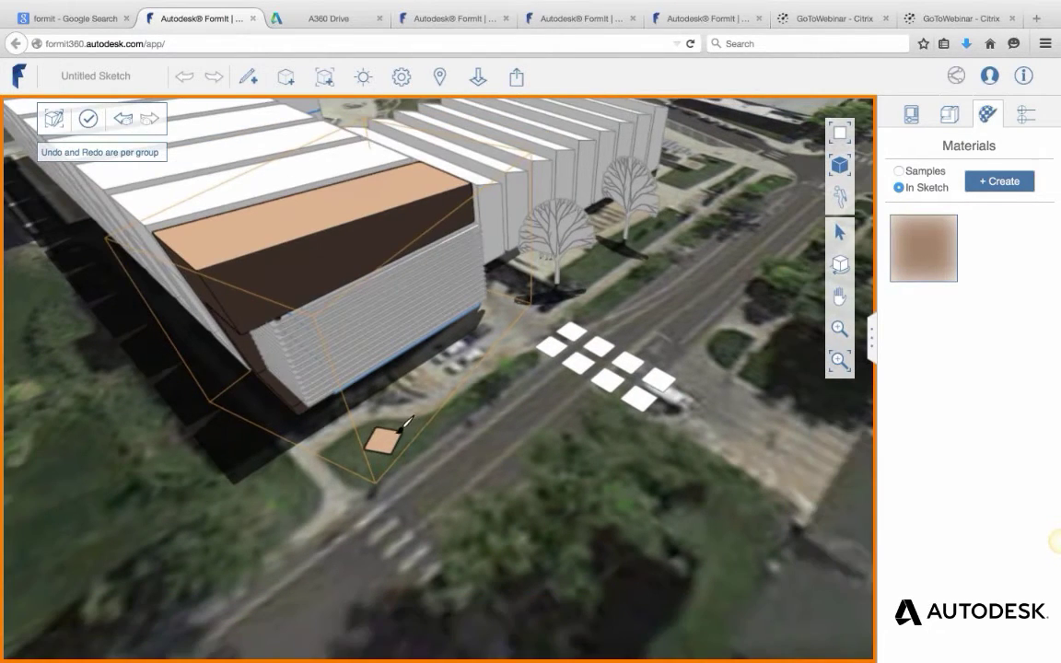
{"action": "key", "text": "Escape"}
Delete the swatch copy on the grass from the end bay group and leave the group.
{"action": "double_click", "coordinate": [390, 441]}
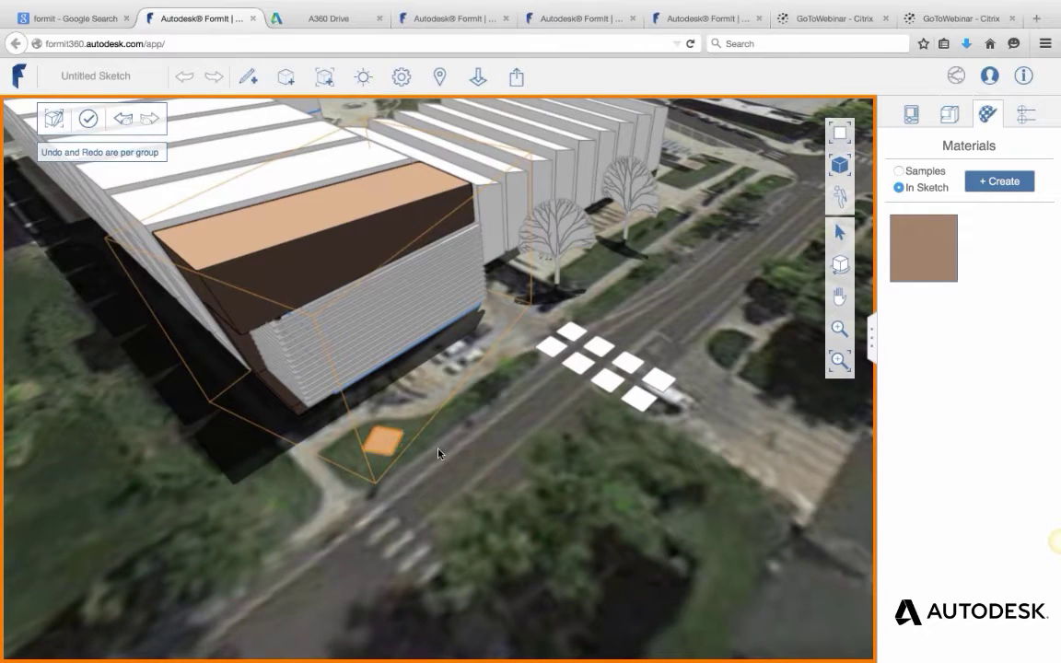
{"action": "key", "text": "Delete"}
{"action": "right_click_drag", "start_coordinate": [378, 451], "coordinate": [446, 421]}
{"action": "double_click", "coordinate": [433, 443]}
Copy the tan brick swatch into the repeated bay group, paint the whole bay solid with it, and leave the group.
{"action": "scroll", "coordinate": [609, 377], "scroll_direction": "down", "scroll_amount": 3}
{"action": "middle_click_drag", "start_coordinate": [609, 376], "coordinate": [575, 229]}
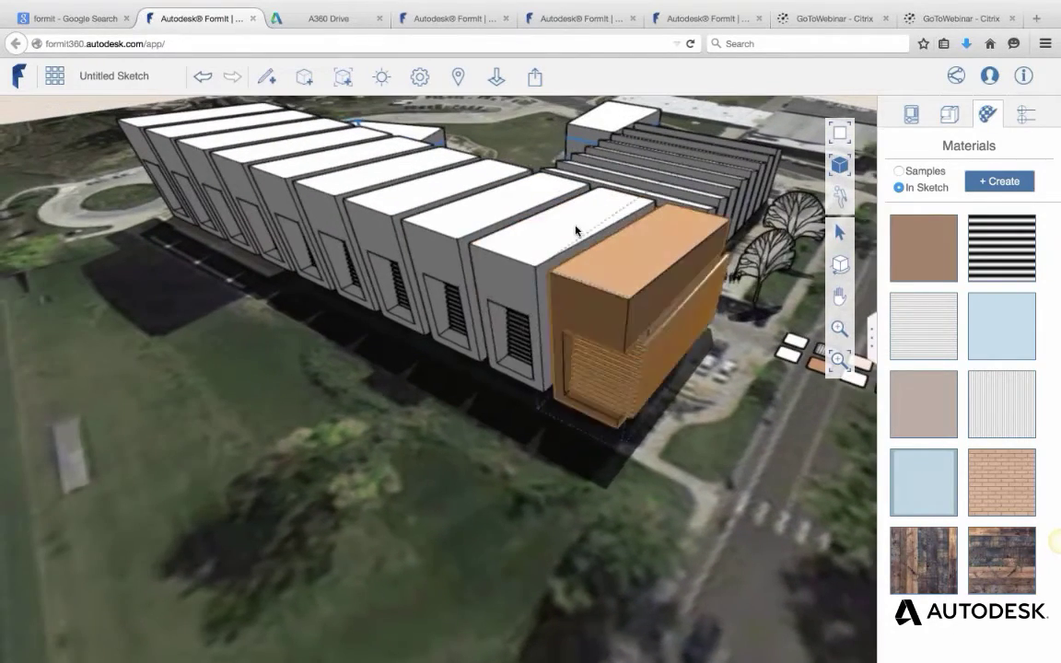
{"action": "double_click", "coordinate": [504, 280]}
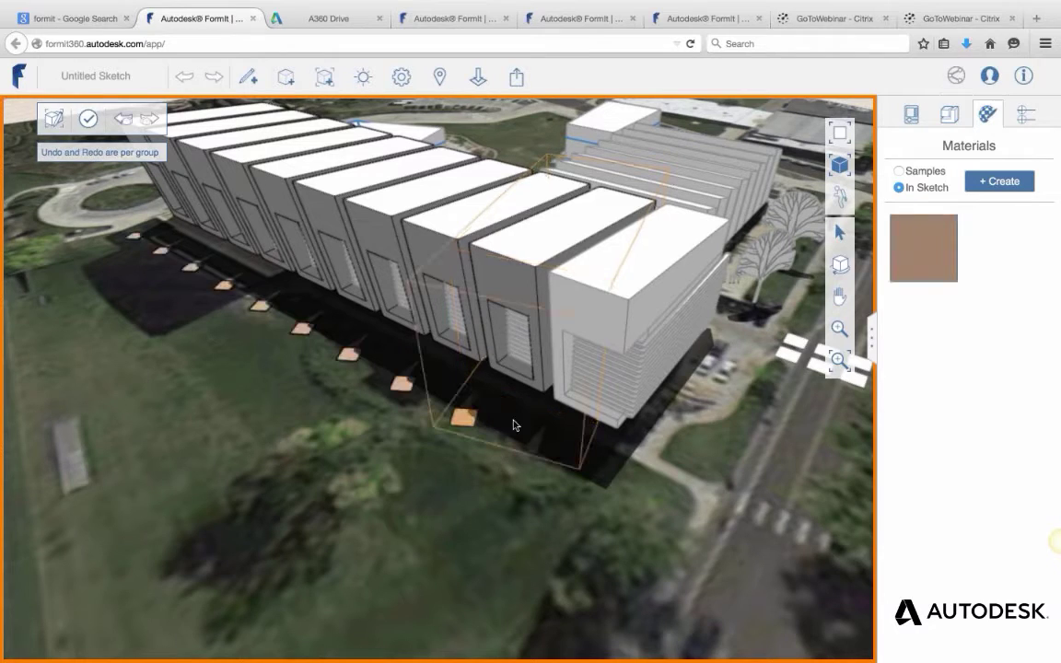
{"action": "left_click", "coordinate": [924, 247]}
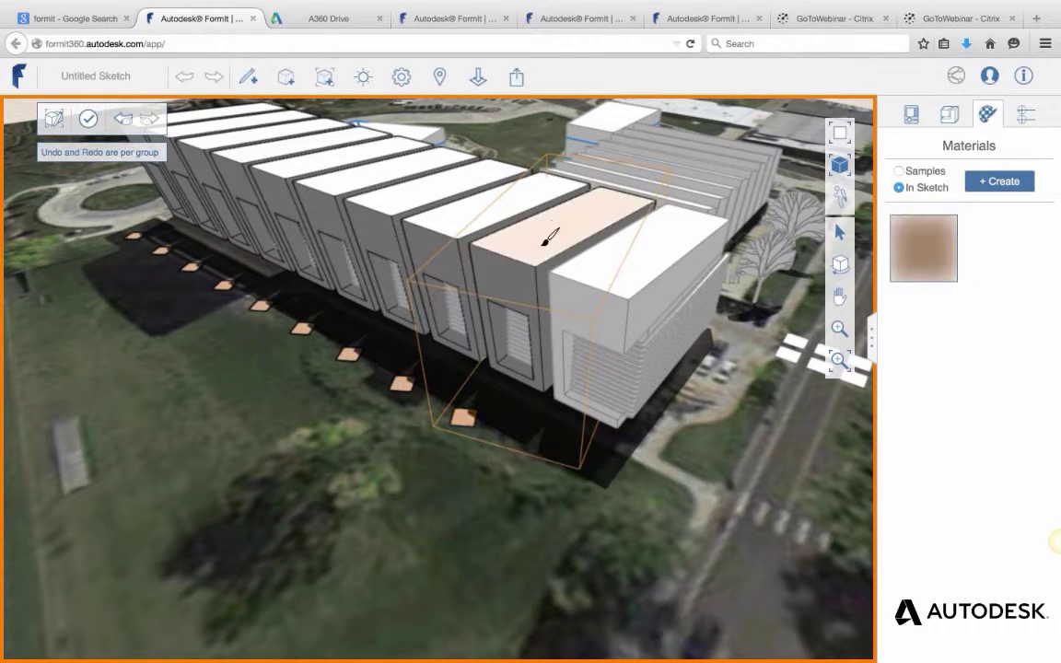
{"action": "left_click", "coordinate": [539, 235]}
{"action": "double_click", "coordinate": [460, 437]}
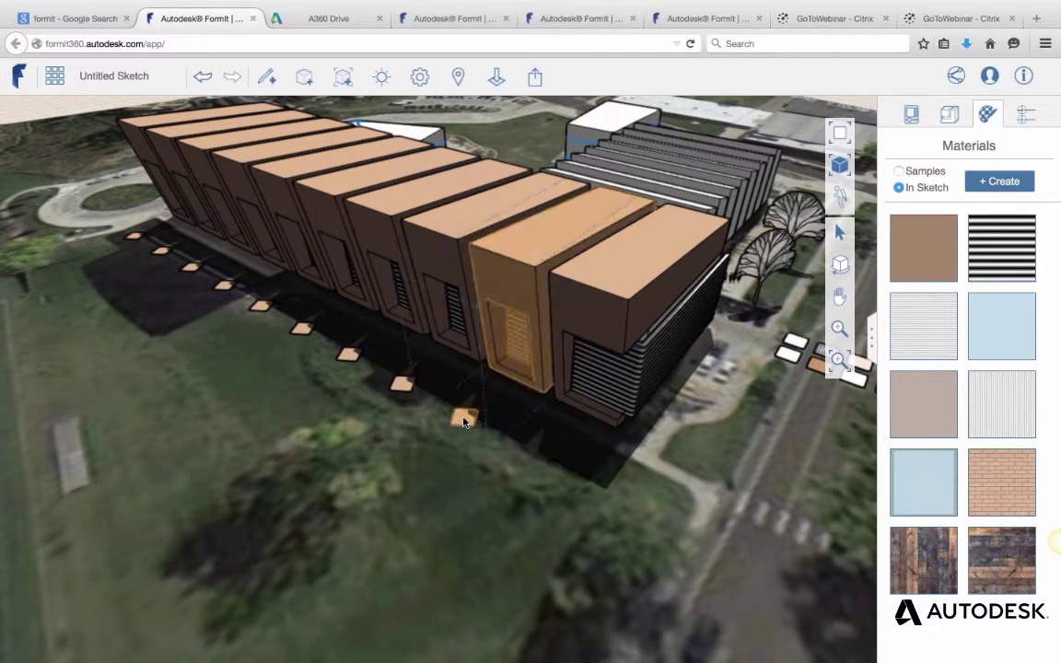
Examine the swatch in front of the bay beside the end bay, opening its outer and nested groups, and leave them.
{"action": "scroll", "coordinate": [463, 422], "scroll_direction": "up", "scroll_amount": 2}
{"action": "scroll", "coordinate": [464, 422], "scroll_direction": "down", "scroll_amount": 1}
{"action": "right_click_drag", "start_coordinate": [521, 435], "coordinate": [590, 445]}
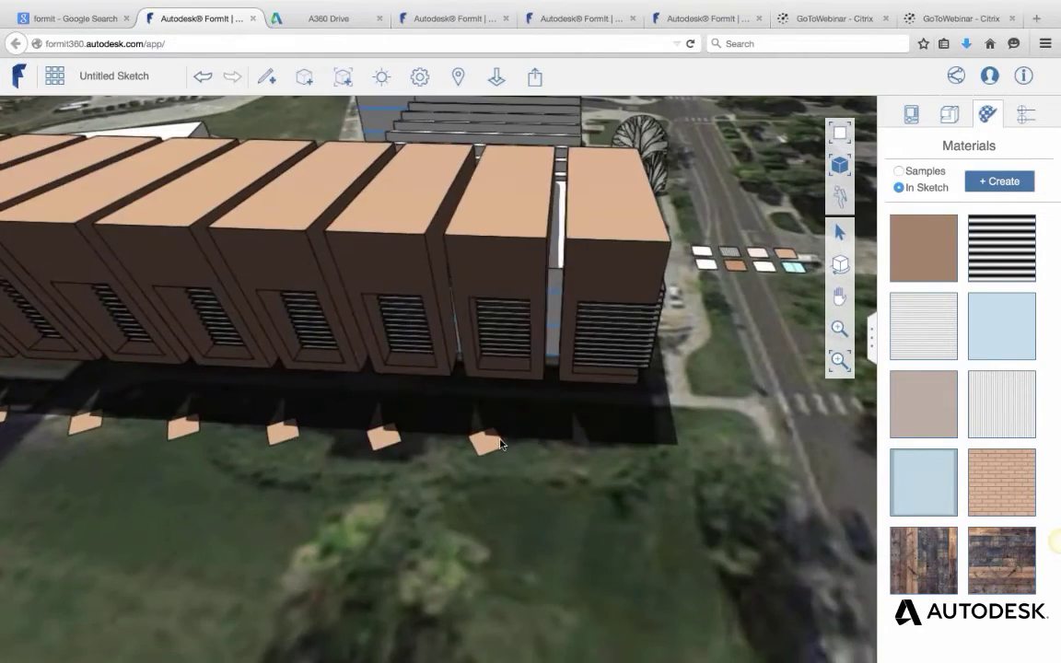
{"action": "scroll", "coordinate": [497, 452], "scroll_direction": "up", "scroll_amount": 4}
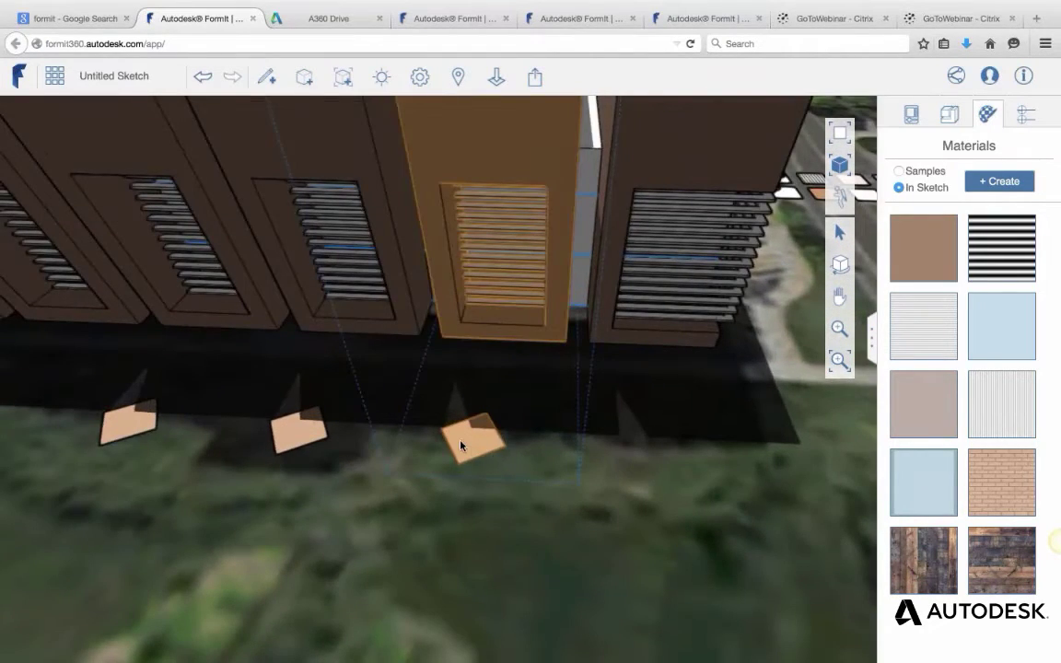
{"action": "mouse_move", "coordinate": [462, 446]}
{"action": "middle_mouse_down"}
{"action": "mouse_move", "coordinate": [453, 452]}
{"action": "mouse_move", "coordinate": [468, 440]}
{"action": "middle_mouse_up"}
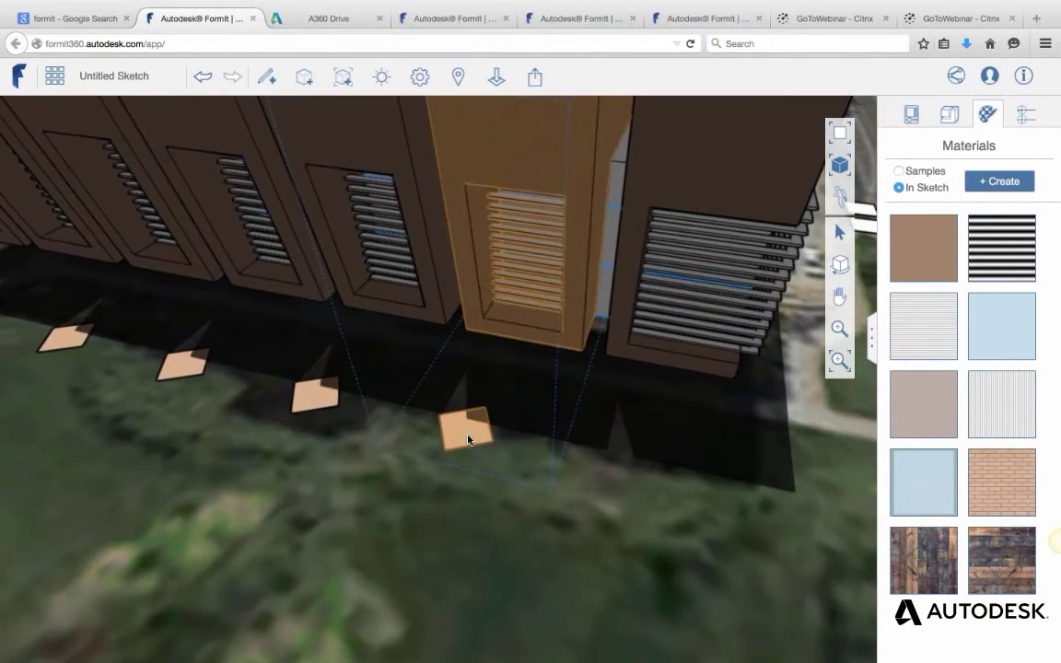
{"action": "double_click", "coordinate": [479, 435]}
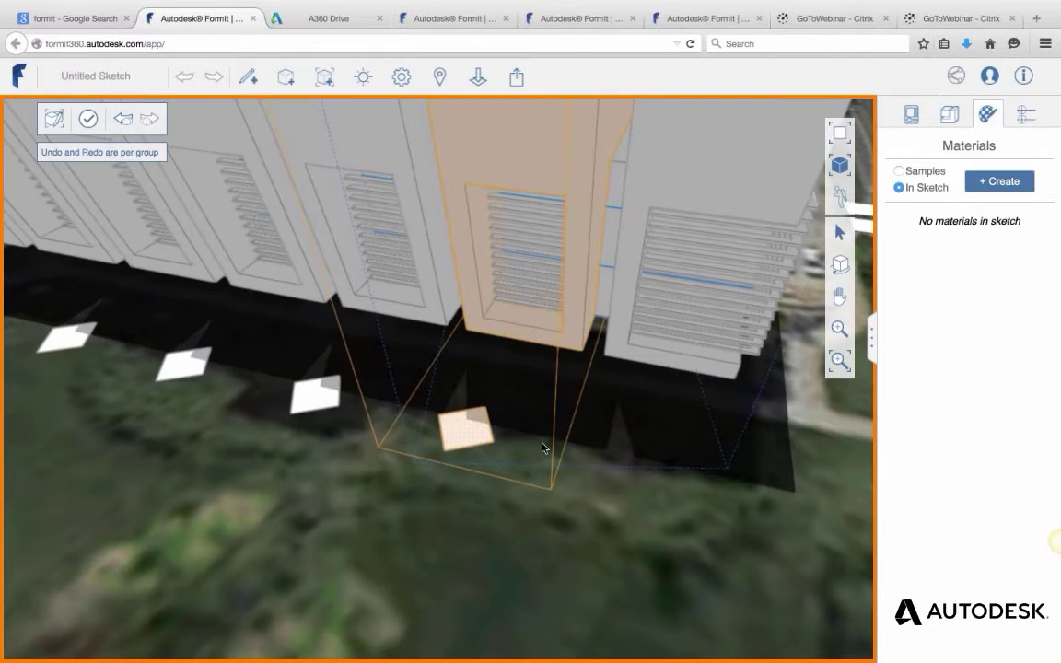
{"action": "double_click", "coordinate": [473, 435]}
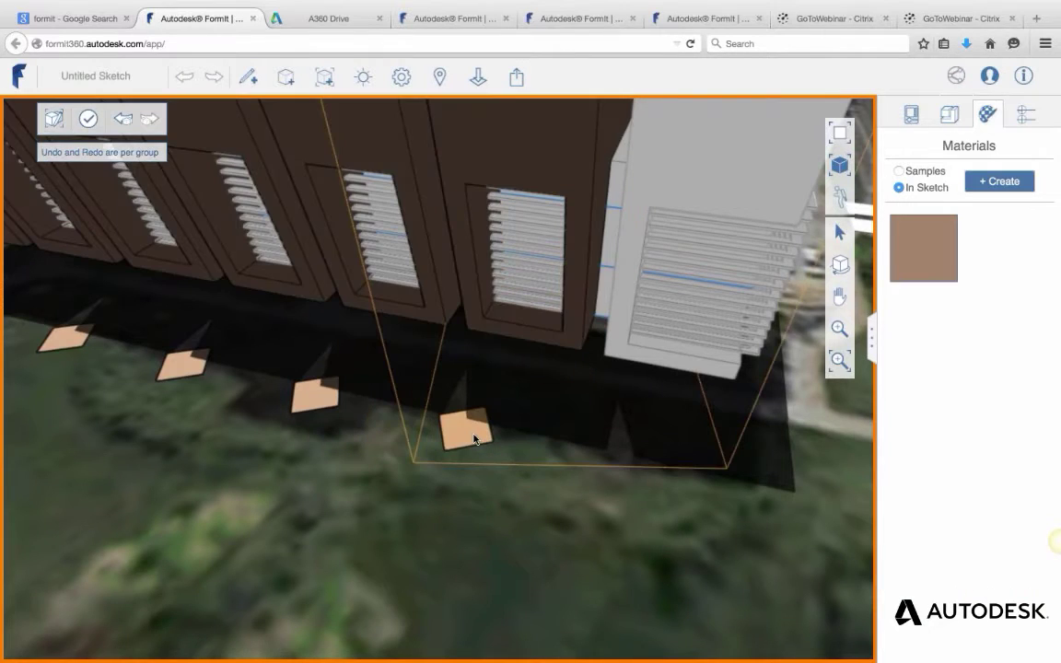
{"action": "double_click", "coordinate": [511, 497]}
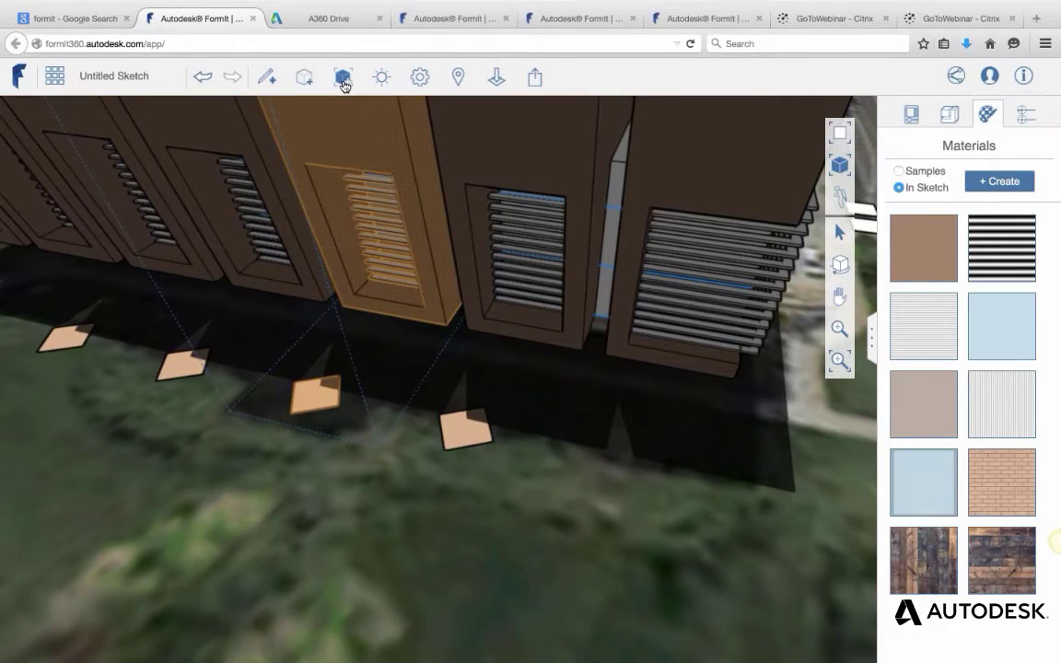
Select the bay group beside the end bay together with its swatch.
{"action": "mouse_move", "coordinate": [345, 85]}
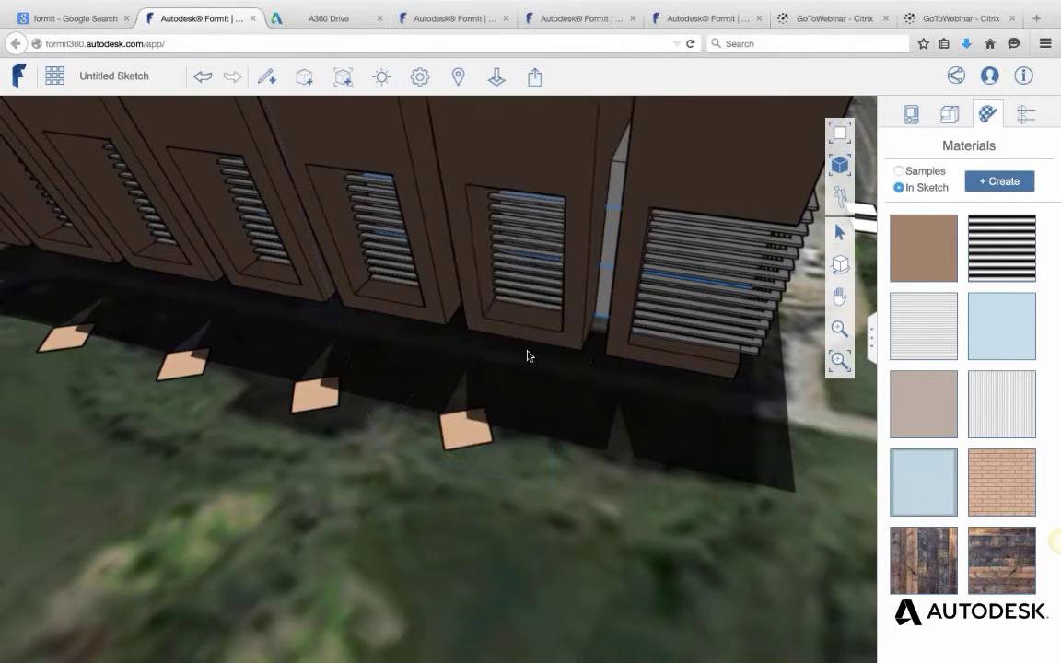
{"action": "left_click", "coordinate": [525, 313]}
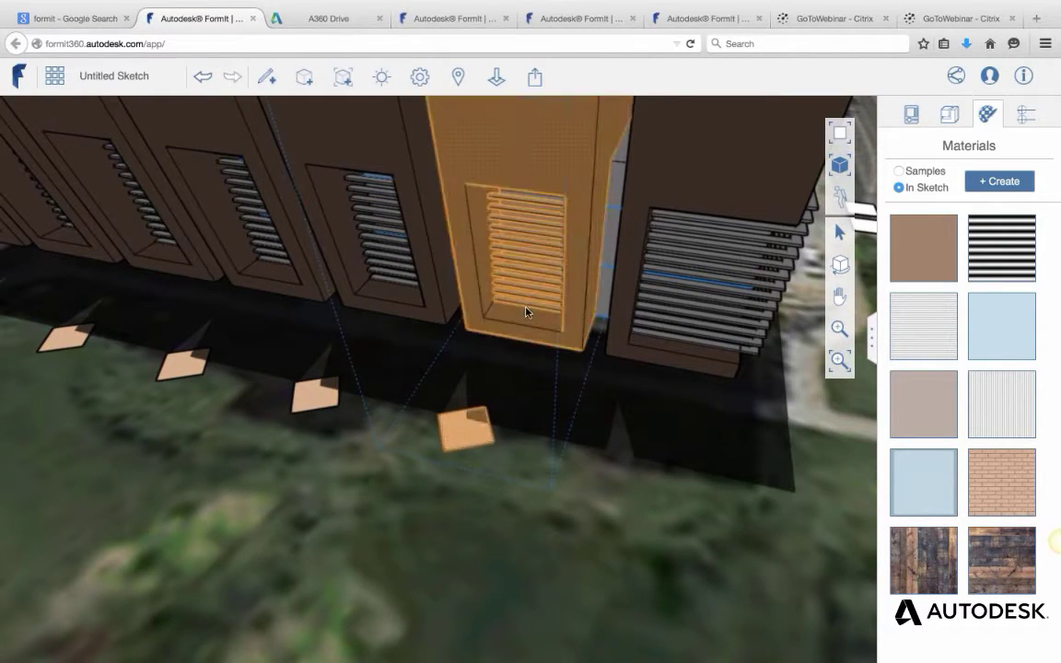
Open the group of the repeated brown building modules for editing.
{"action": "right_click", "coordinate": [526, 313]}
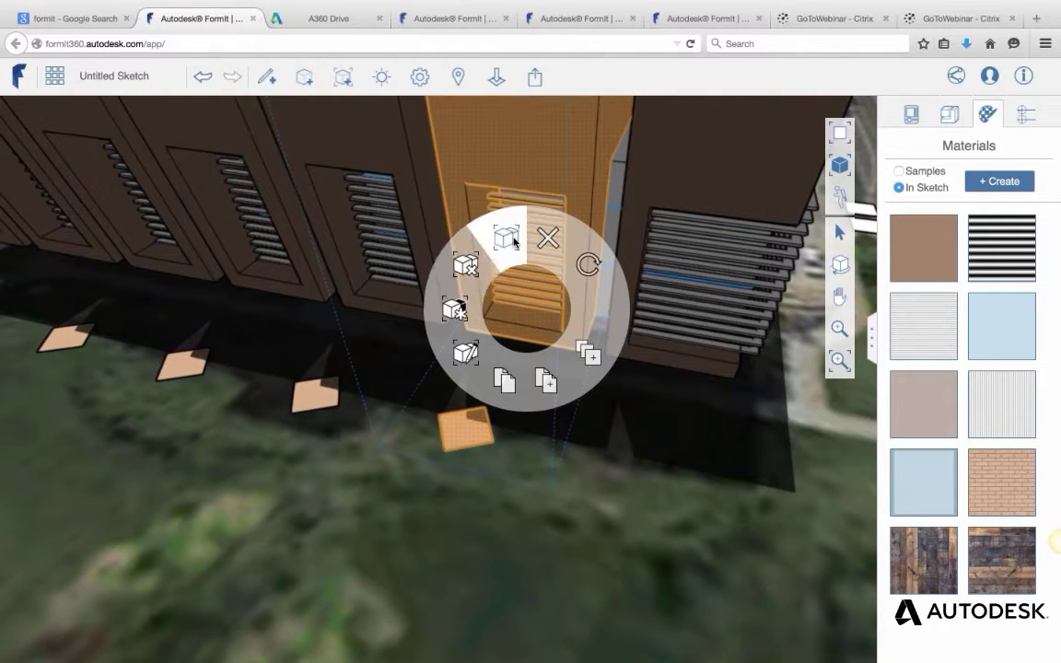
{"action": "left_click", "coordinate": [479, 473]}
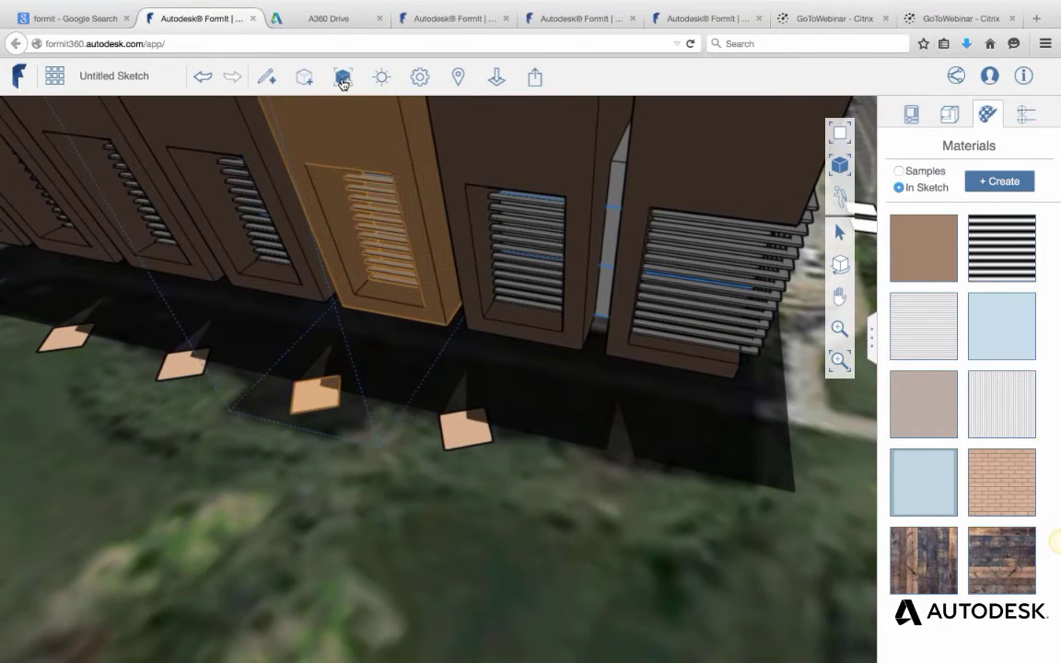
{"action": "mouse_move", "coordinate": [342, 83]}
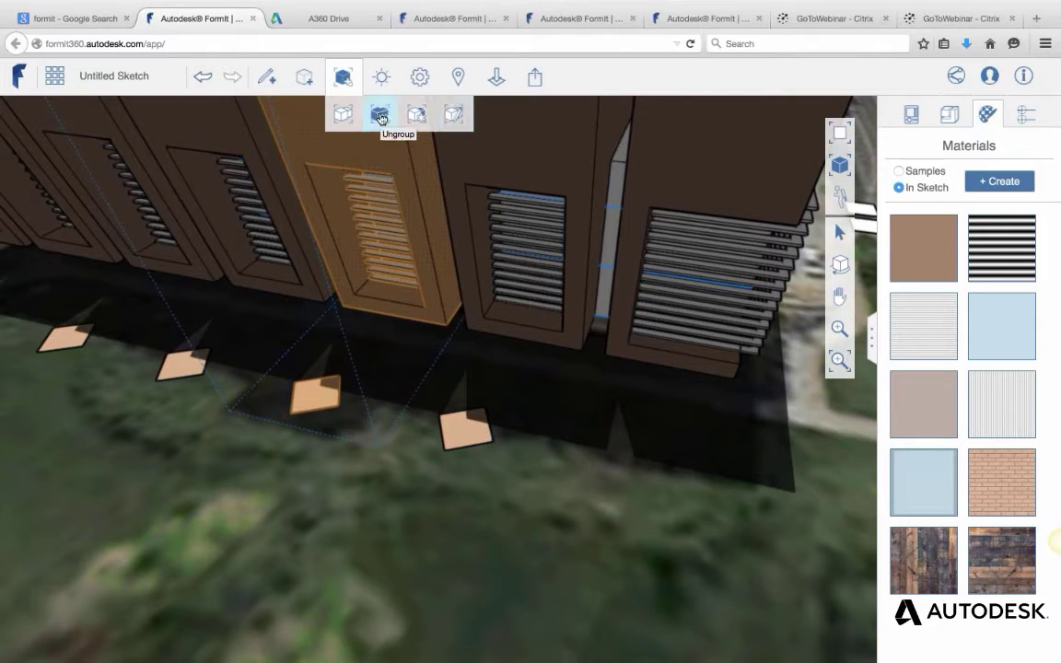
{"action": "left_click", "coordinate": [456, 118]}
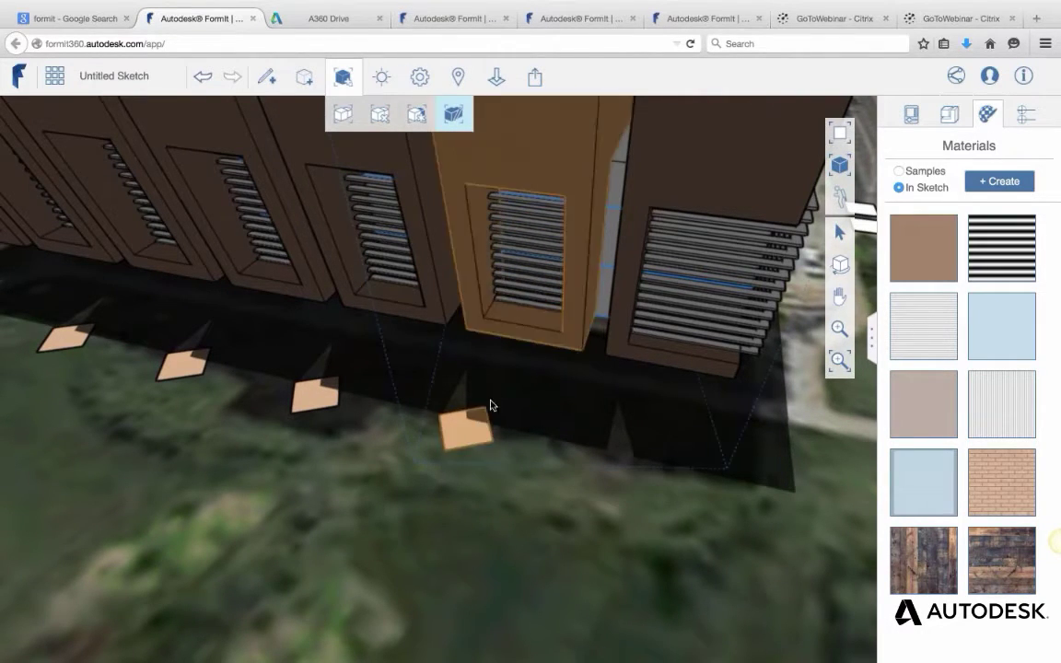
{"action": "mouse_move", "coordinate": [475, 424]}
{"action": "right_mouse_down"}
{"action": "mouse_move", "coordinate": [490, 435]}
{"action": "mouse_move", "coordinate": [456, 433]}
{"action": "right_mouse_up"}
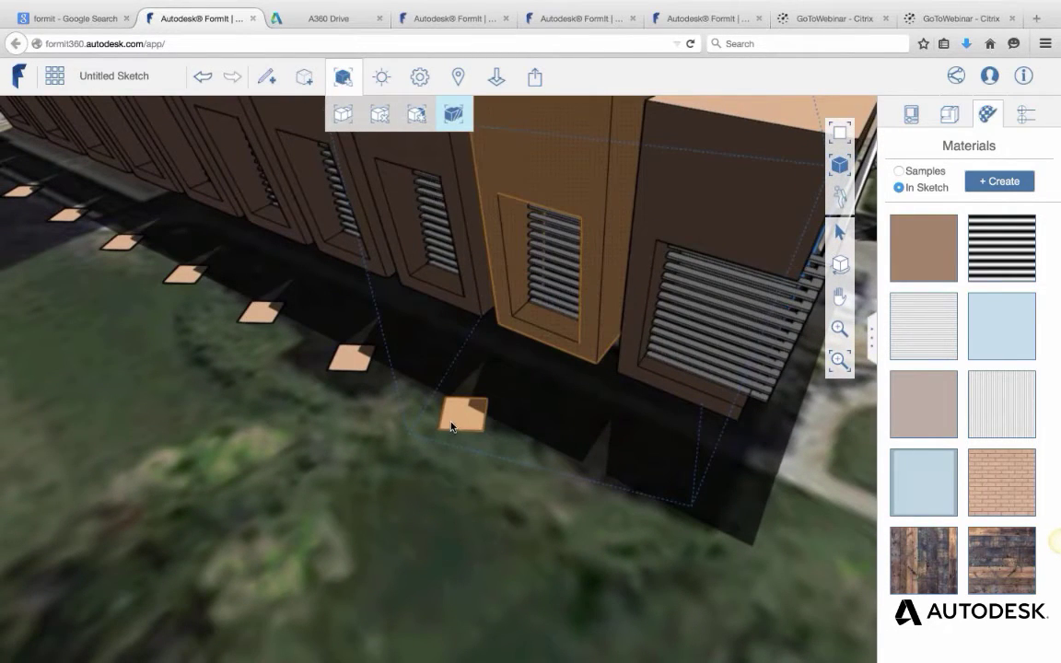
{"action": "middle_click_drag", "start_coordinate": [457, 420], "coordinate": [457, 416]}
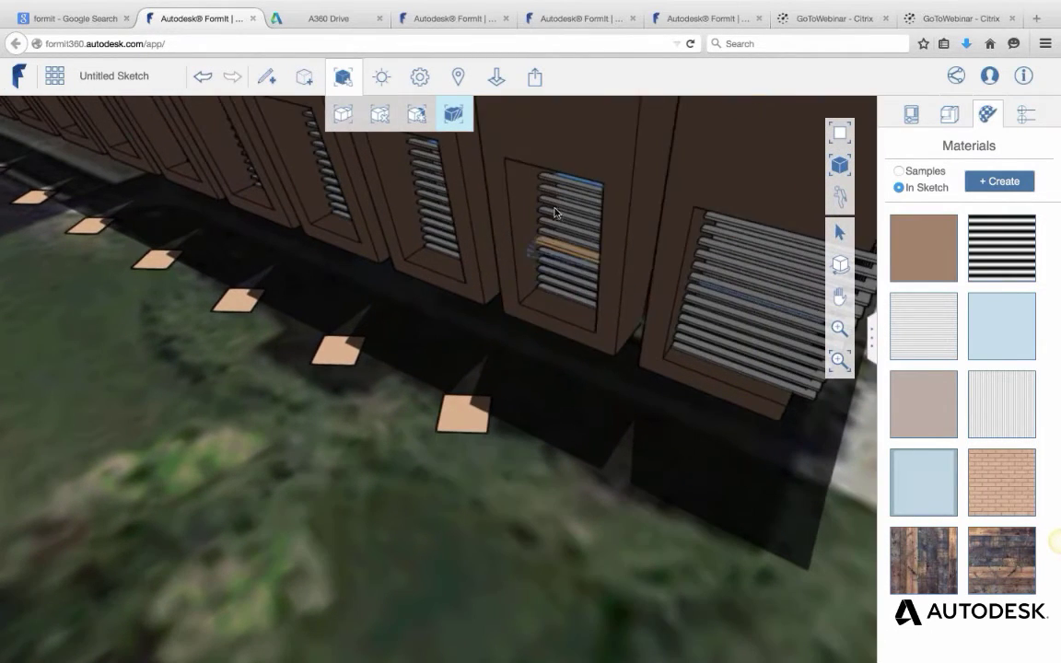
{"action": "left_click", "coordinate": [559, 221]}
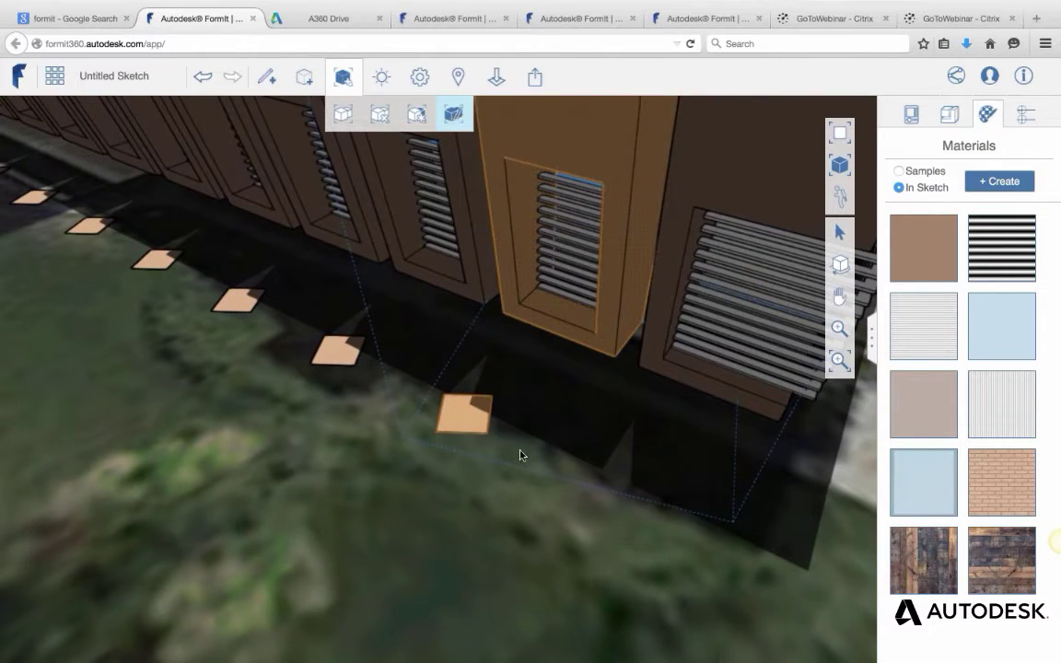
{"action": "double_click", "coordinate": [473, 416]}
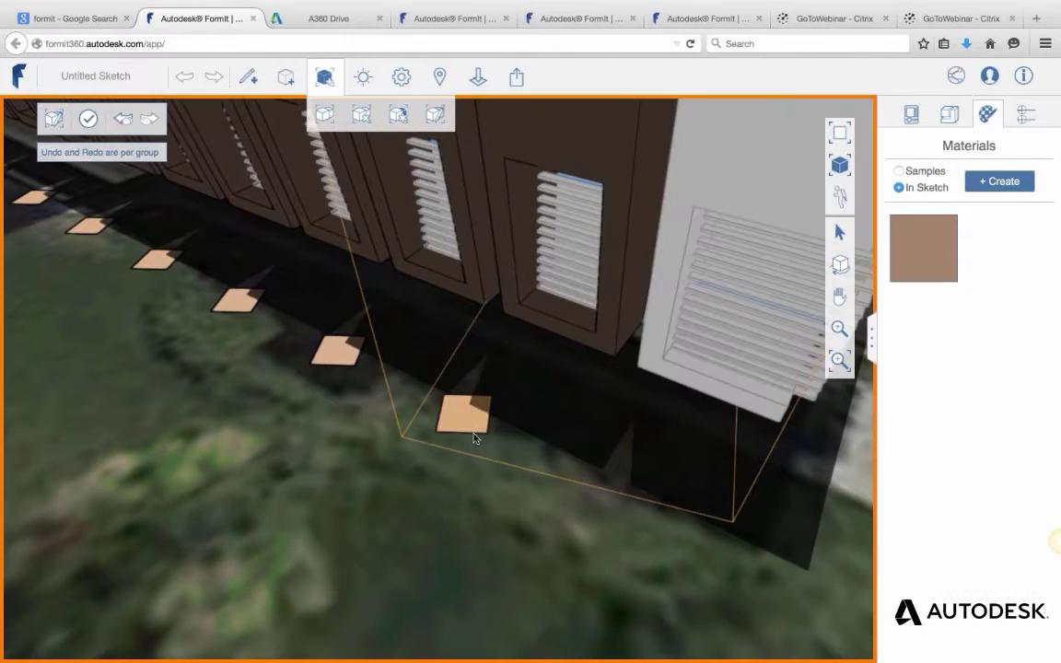
Delete the peach material swatch inside the repeated module group and finish editing the group.
{"action": "left_click", "coordinate": [478, 416]}
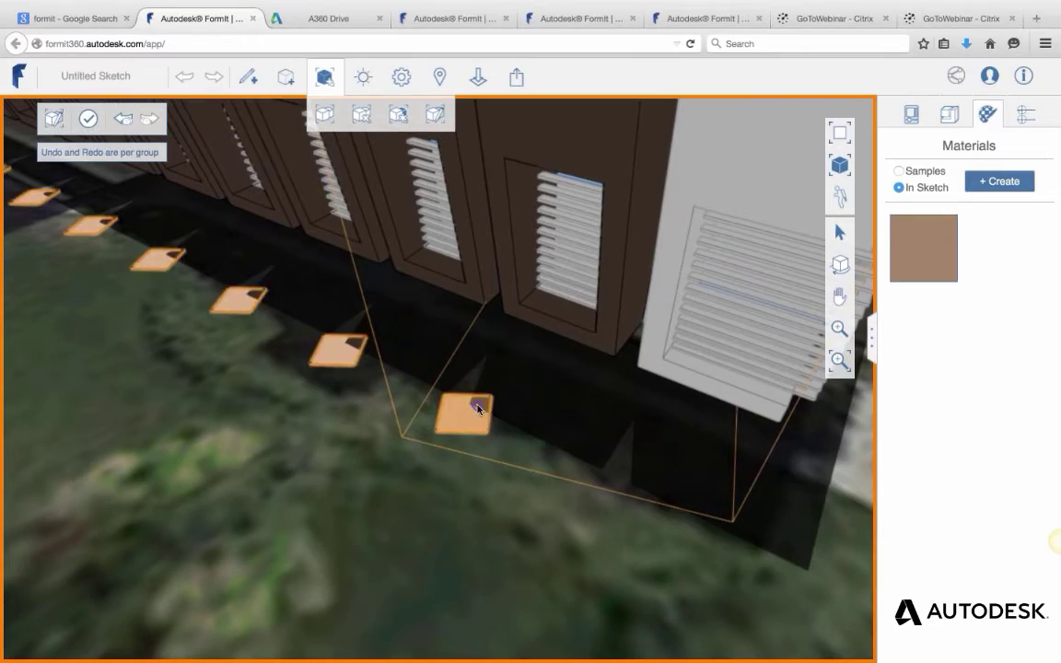
{"action": "key", "text": "Delete"}
{"action": "key", "text": "Escape"}
{"action": "scroll", "coordinate": [528, 457], "scroll_direction": "down", "scroll_amount": 10}
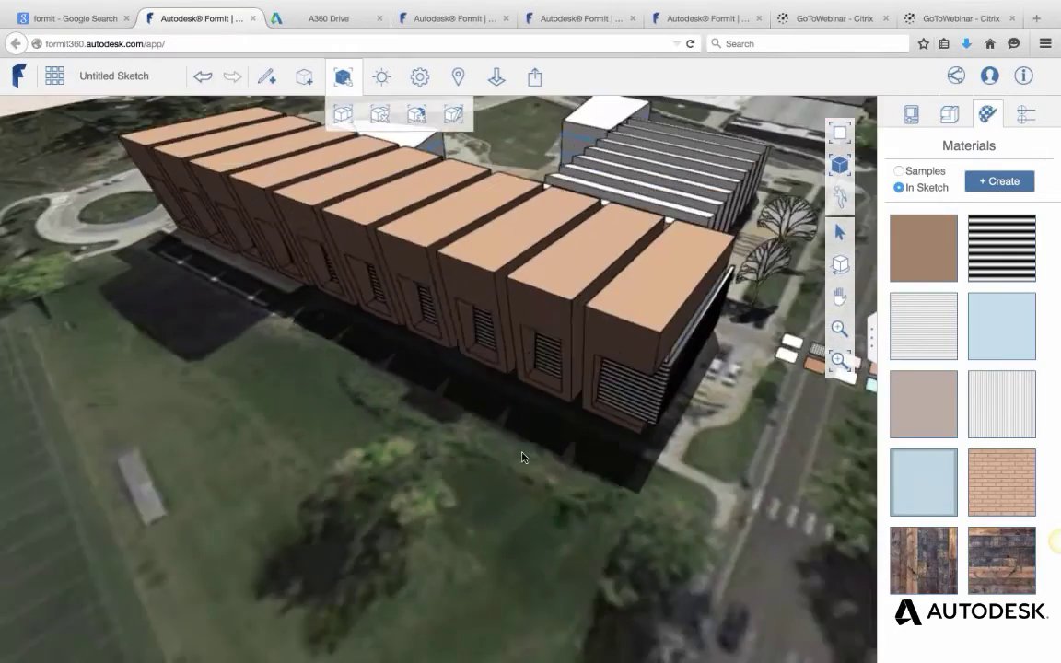
Set the bitmap height of the blue glazing material with the grey frame to 15'.
{"action": "right_click_drag", "start_coordinate": [623, 435], "coordinate": [396, 446]}
{"action": "middle_click_drag", "start_coordinate": [727, 488], "coordinate": [590, 344]}
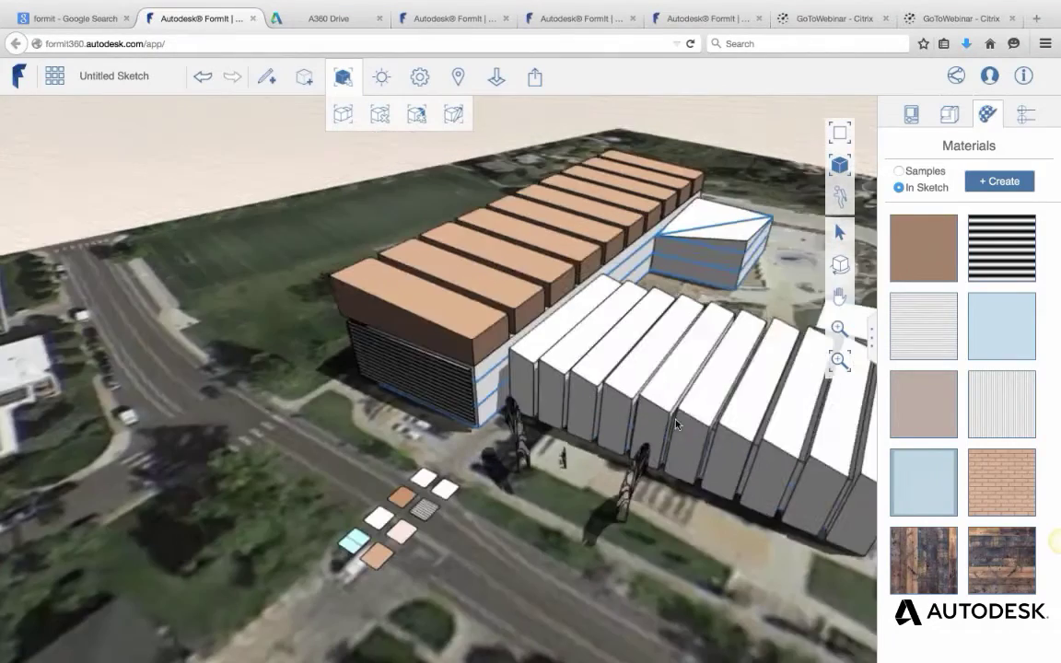
{"action": "middle_click_drag", "start_coordinate": [675, 423], "coordinate": [644, 405]}
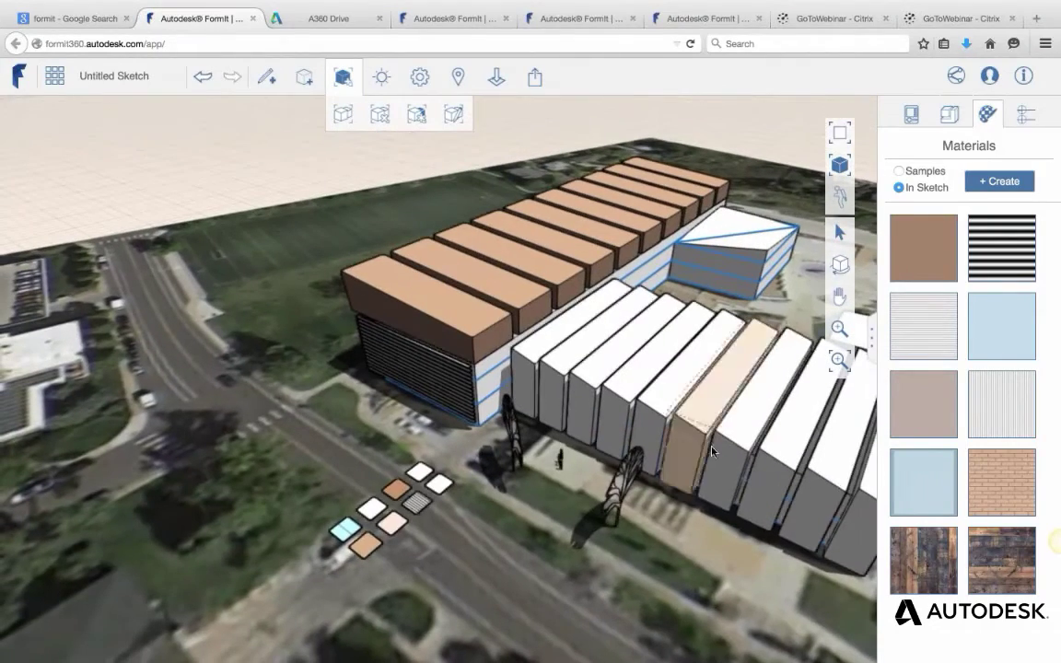
{"action": "scroll", "coordinate": [322, 547], "scroll_direction": "up", "scroll_amount": 5}
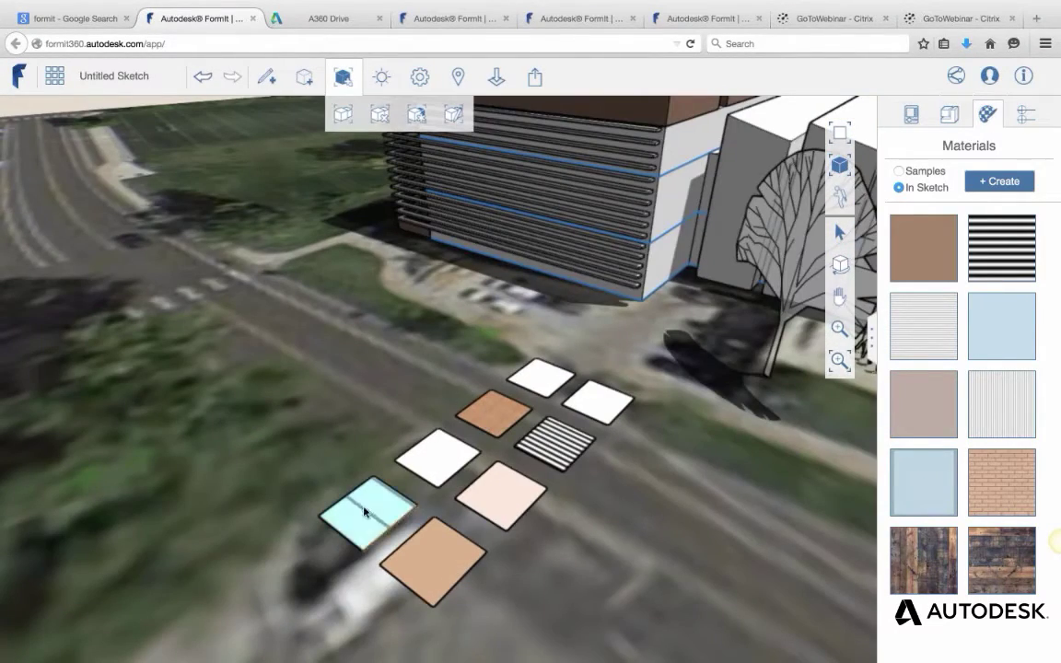
{"action": "scroll", "coordinate": [367, 526], "scroll_direction": "up", "scroll_amount": 2}
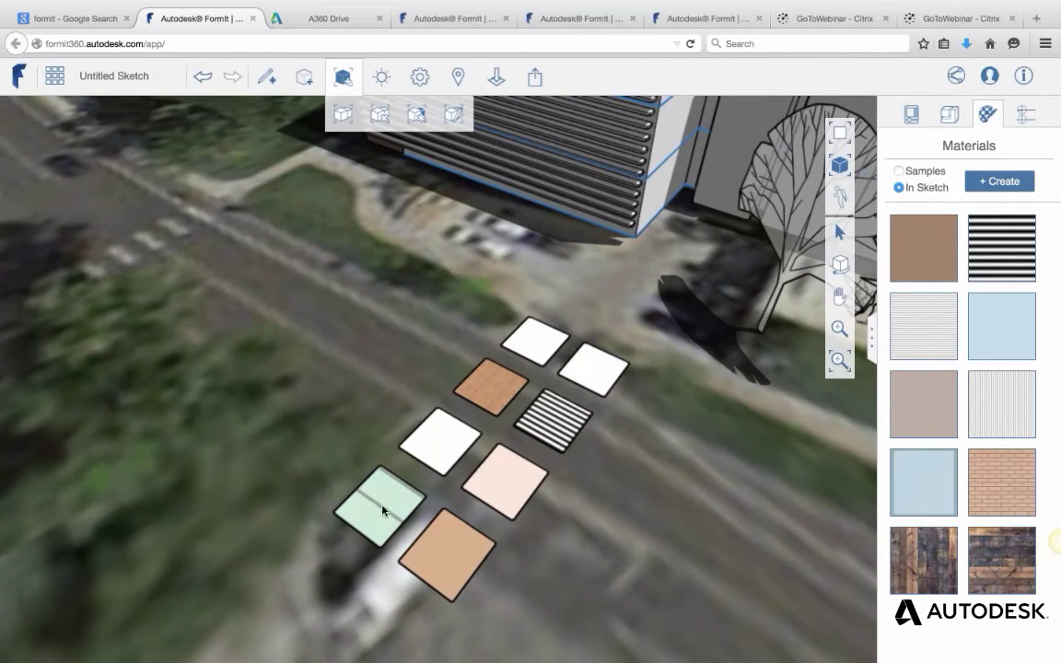
{"action": "left_click", "coordinate": [383, 512]}
{"action": "mouse_move", "coordinate": [940, 495]}
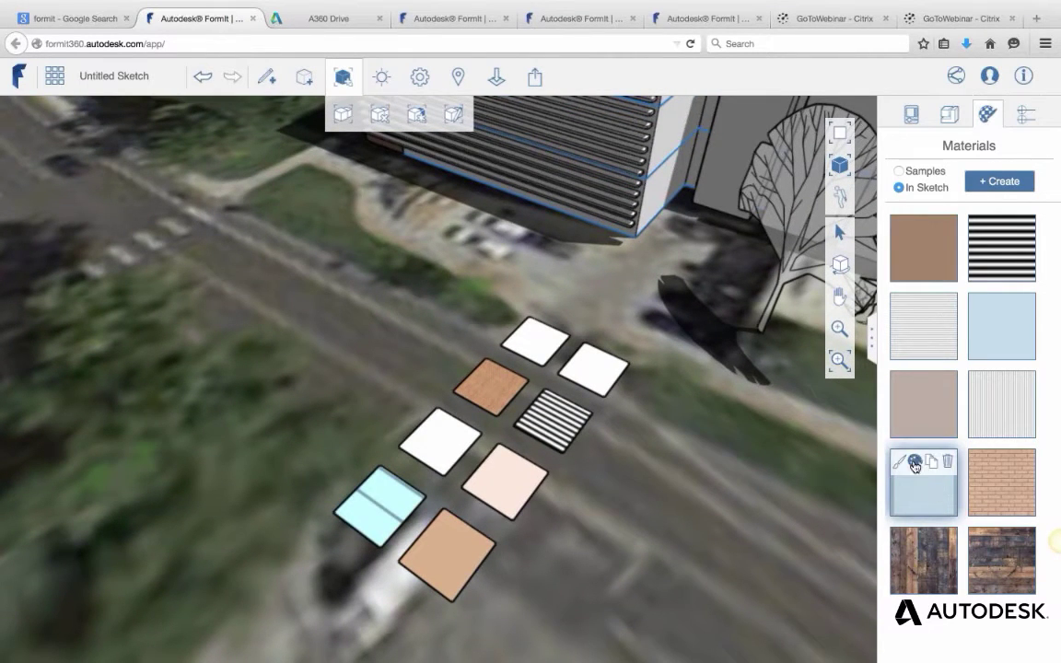
{"action": "left_click", "coordinate": [914, 463]}
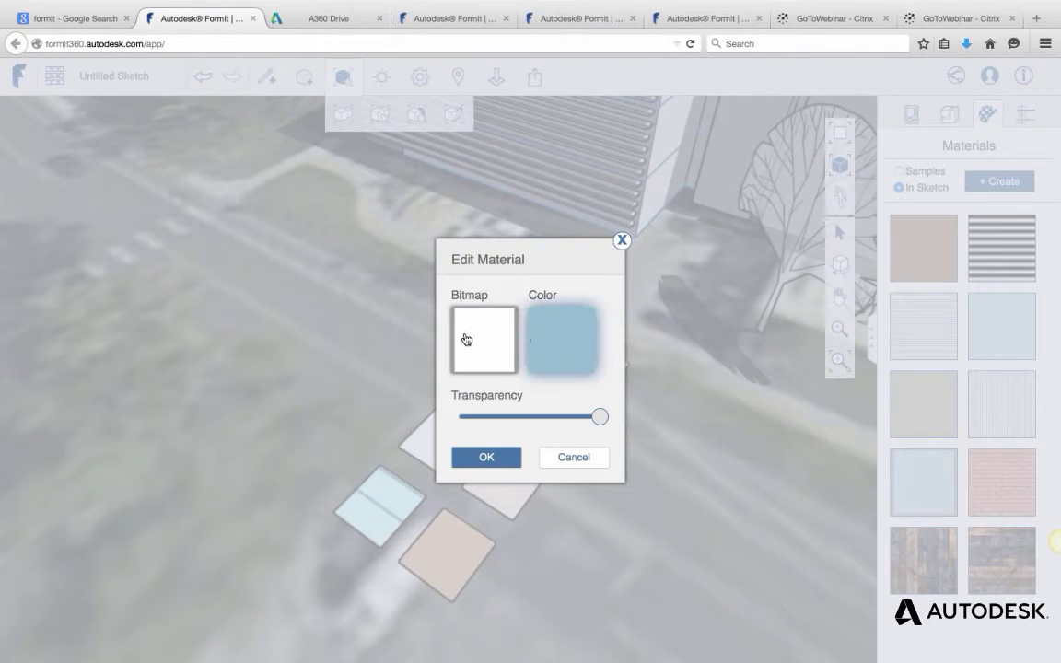
{"action": "left_click", "coordinate": [493, 321]}
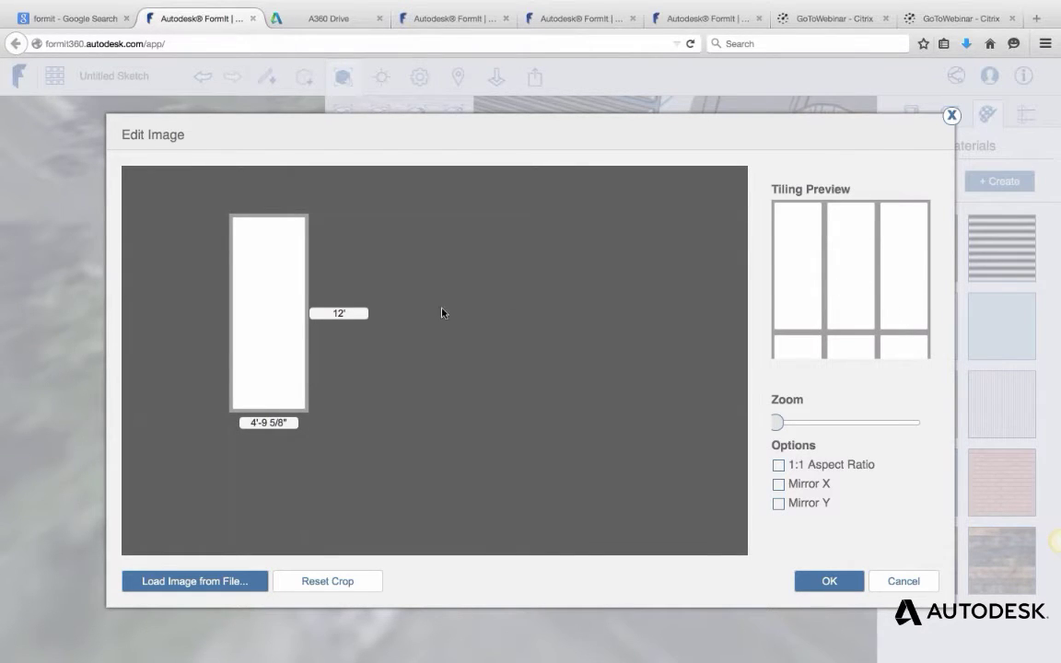
{"action": "left_click", "coordinate": [357, 313]}
{"action": "type", "text": "15"}
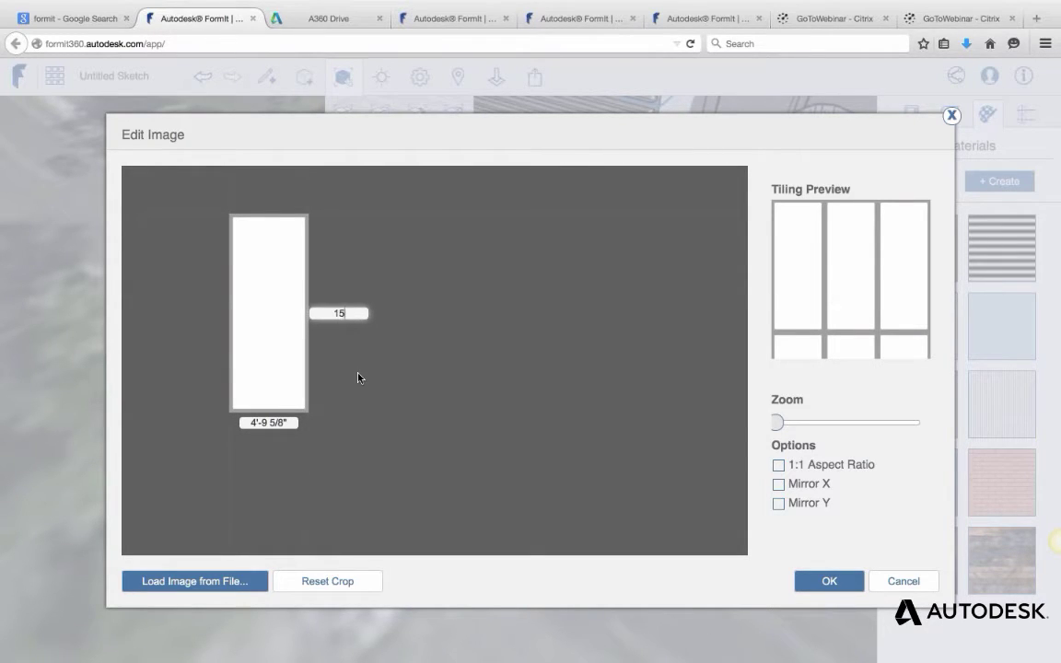
{"action": "key", "text": "Return"}
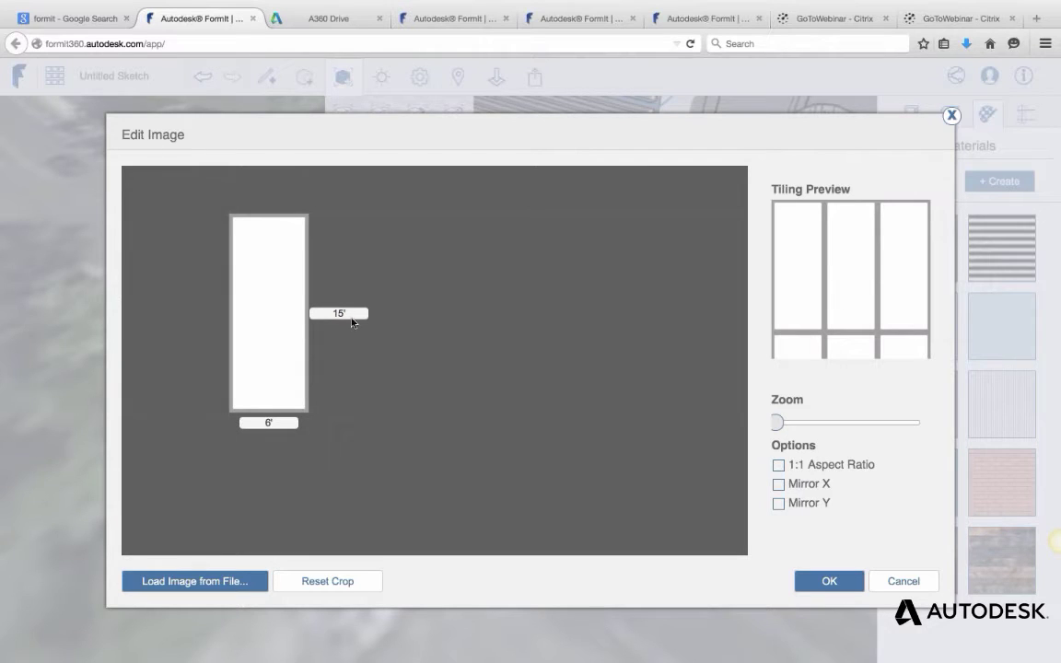
{"action": "left_click", "coordinate": [829, 582]}
{"action": "left_click", "coordinate": [486, 458]}
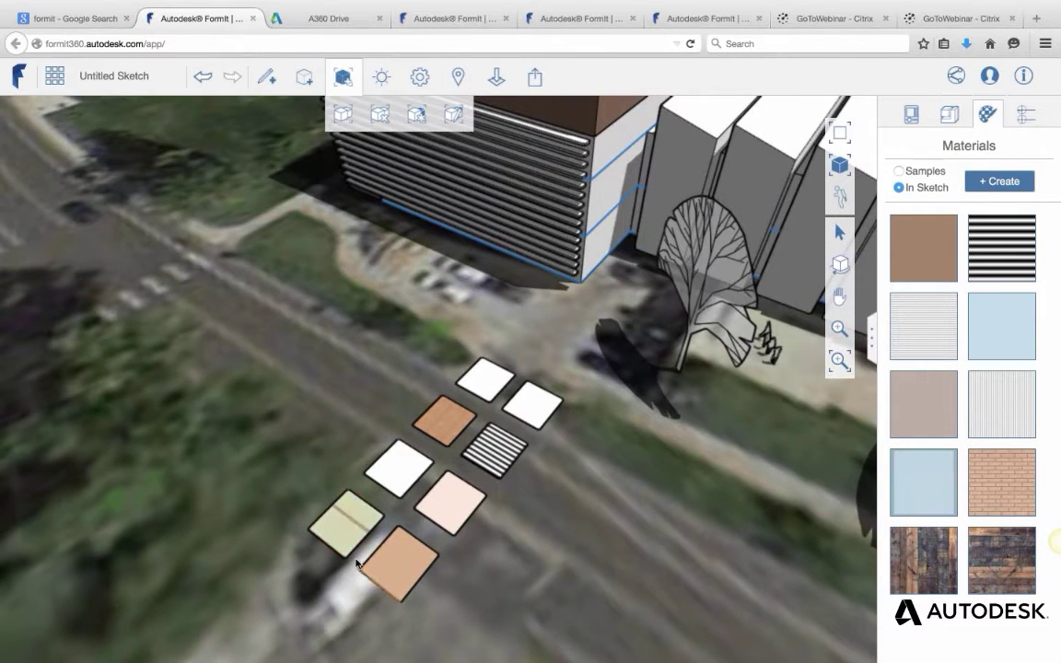
Copy the blue glazing swatch and paste it inside the group of the white volume behind the louvers.
{"action": "left_click", "coordinate": [338, 528]}
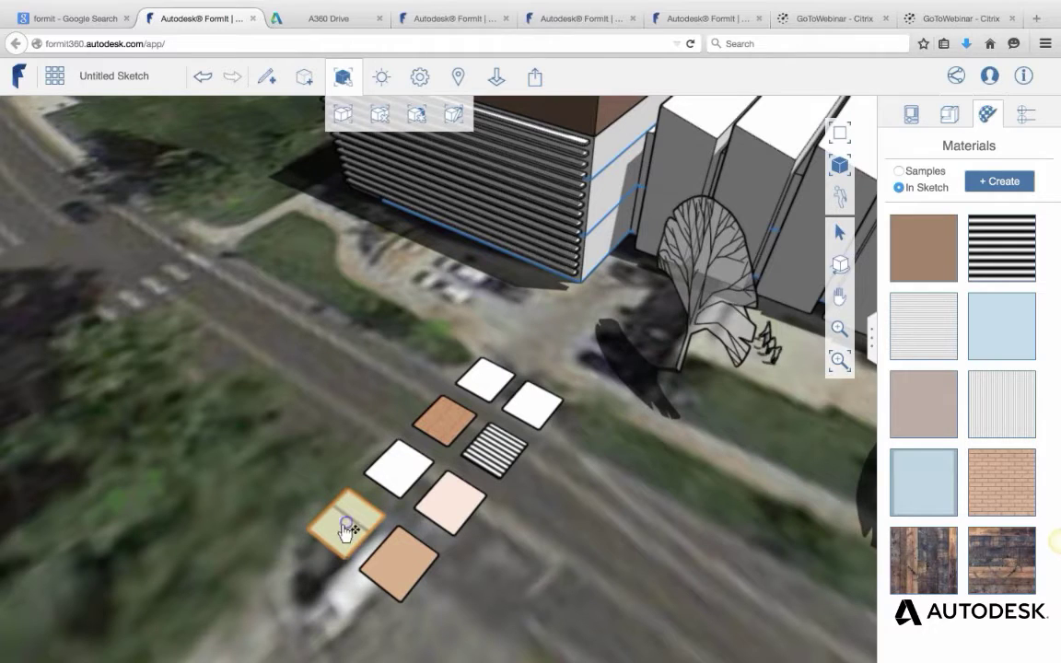
{"action": "left_click", "coordinate": [545, 358]}
{"action": "left_click", "coordinate": [634, 235]}
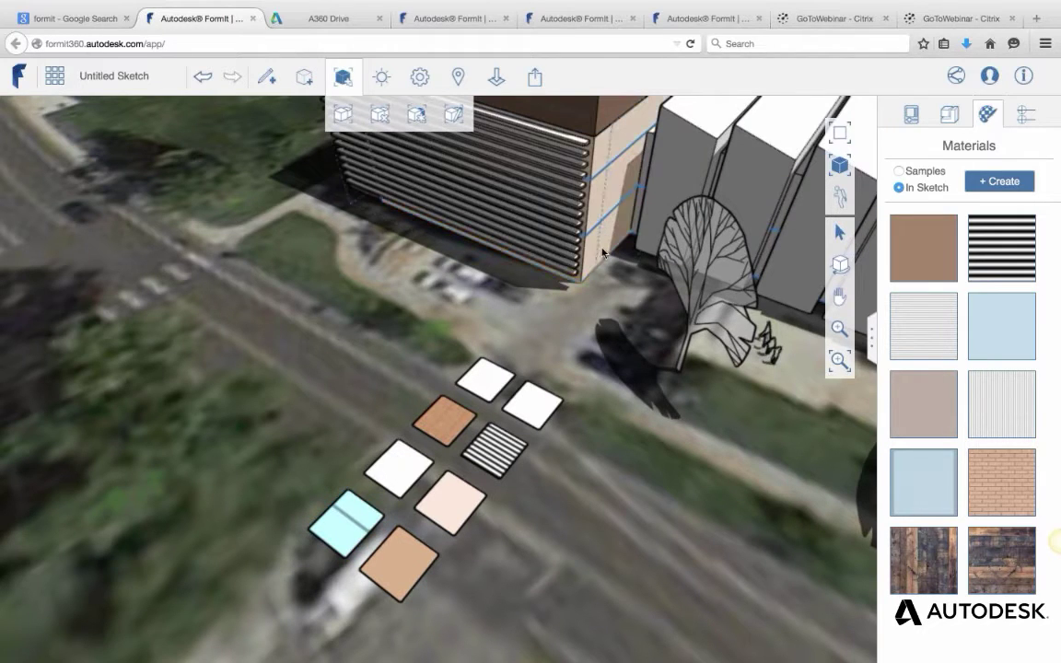
{"action": "double_click", "coordinate": [603, 254]}
{"action": "right_click_drag", "start_coordinate": [605, 282], "coordinate": [566, 250]}
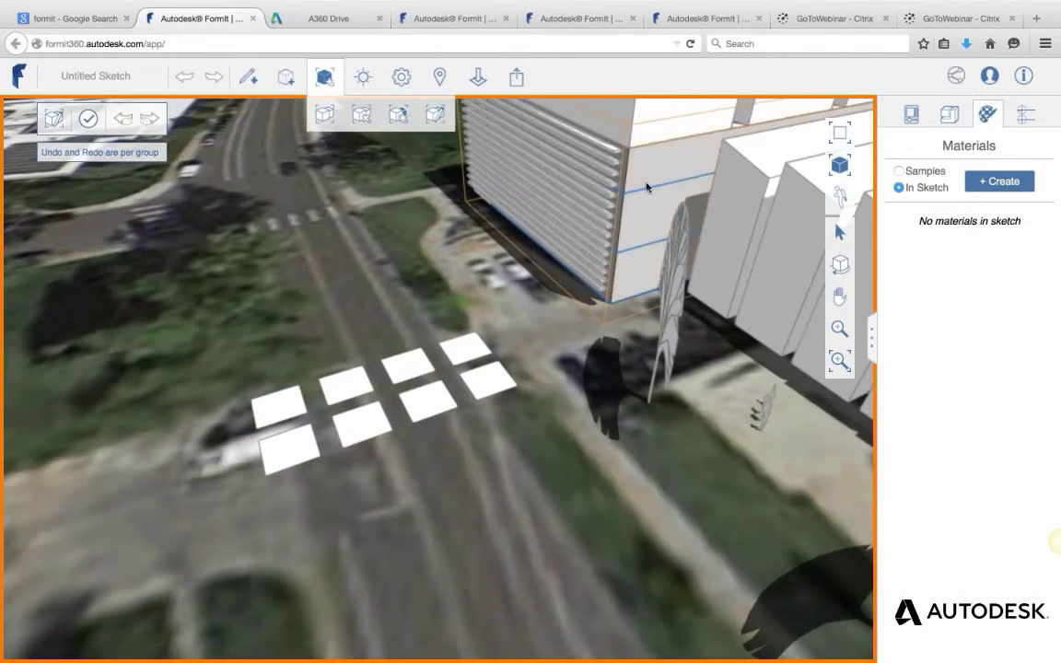
{"action": "scroll", "coordinate": [642, 197], "scroll_direction": "up", "scroll_amount": 1}
{"action": "scroll", "coordinate": [641, 196], "scroll_direction": "up", "scroll_amount": 3}
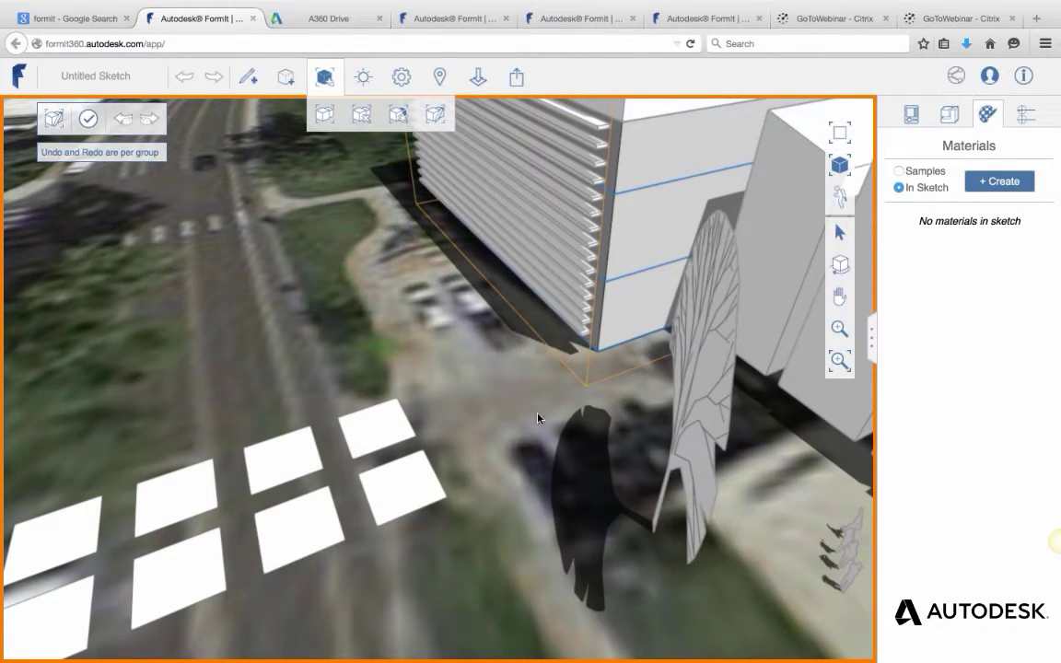
{"action": "key", "text": "super+v"}
{"action": "left_click", "coordinate": [509, 425]}
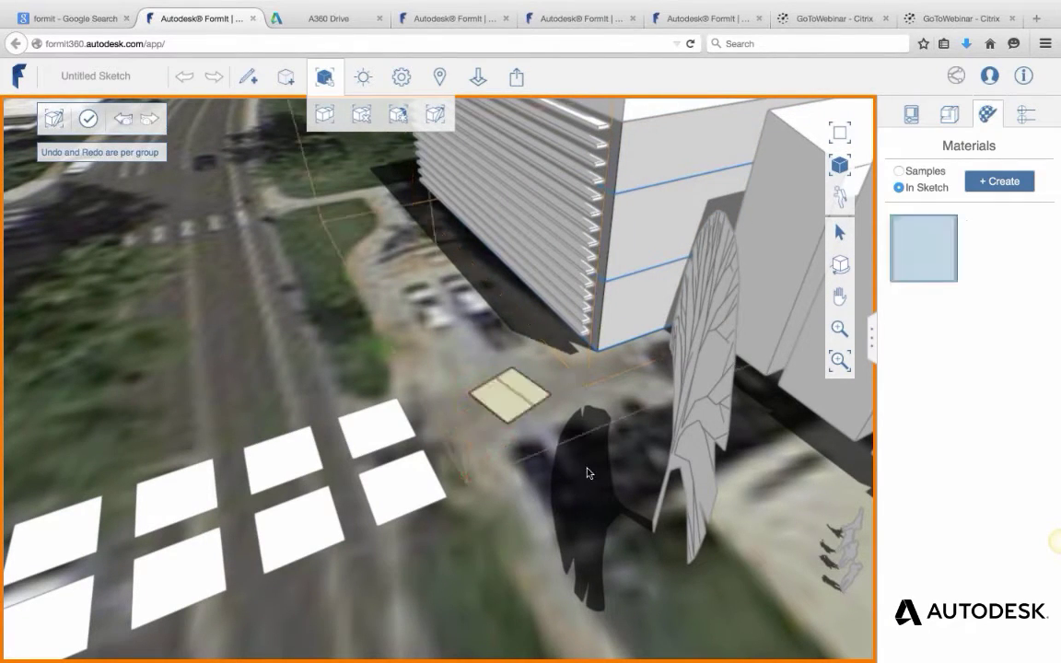
Paint the volume behind the louvers with the blue glazing material.
{"action": "left_click", "coordinate": [900, 226]}
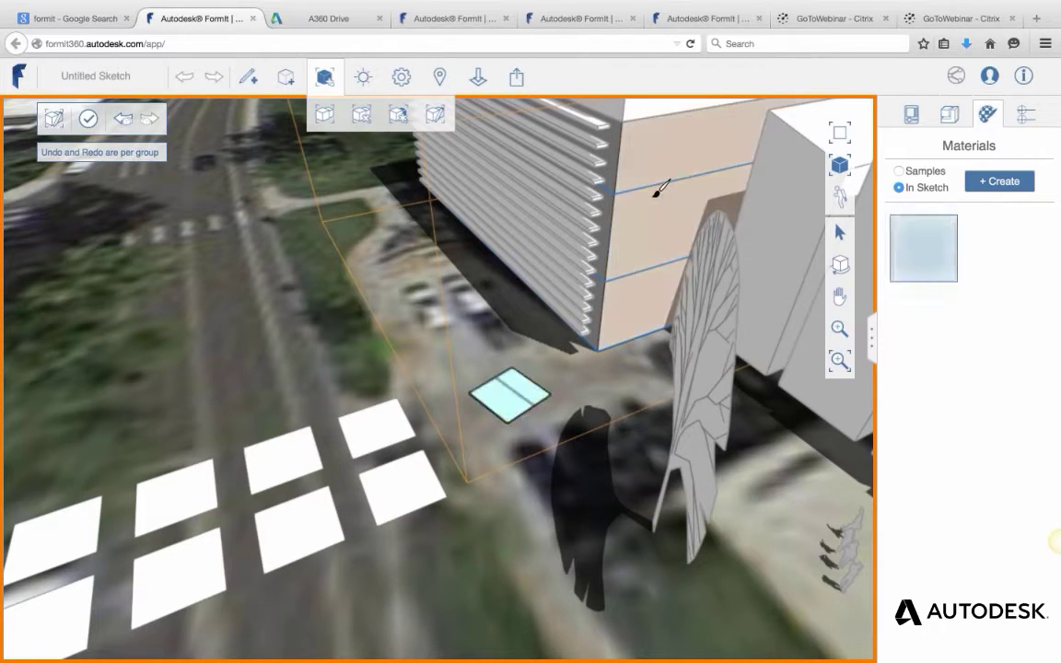
{"action": "left_click", "coordinate": [656, 190]}
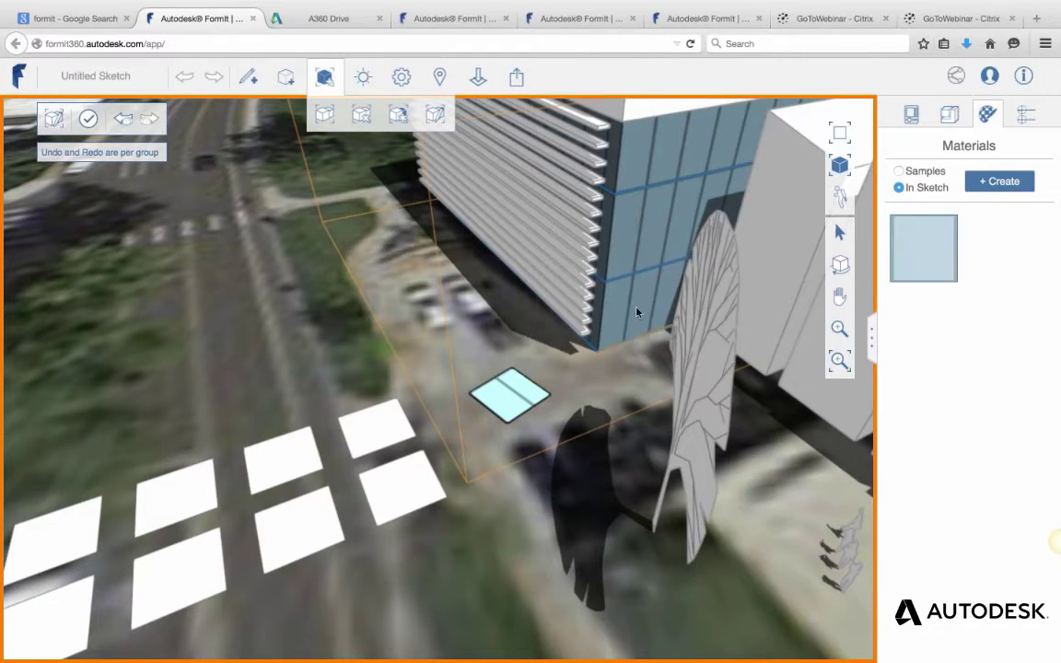
{"action": "right_click_drag", "start_coordinate": [637, 312], "coordinate": [644, 278]}
{"action": "scroll", "coordinate": [626, 294], "scroll_direction": "up", "scroll_amount": 5}
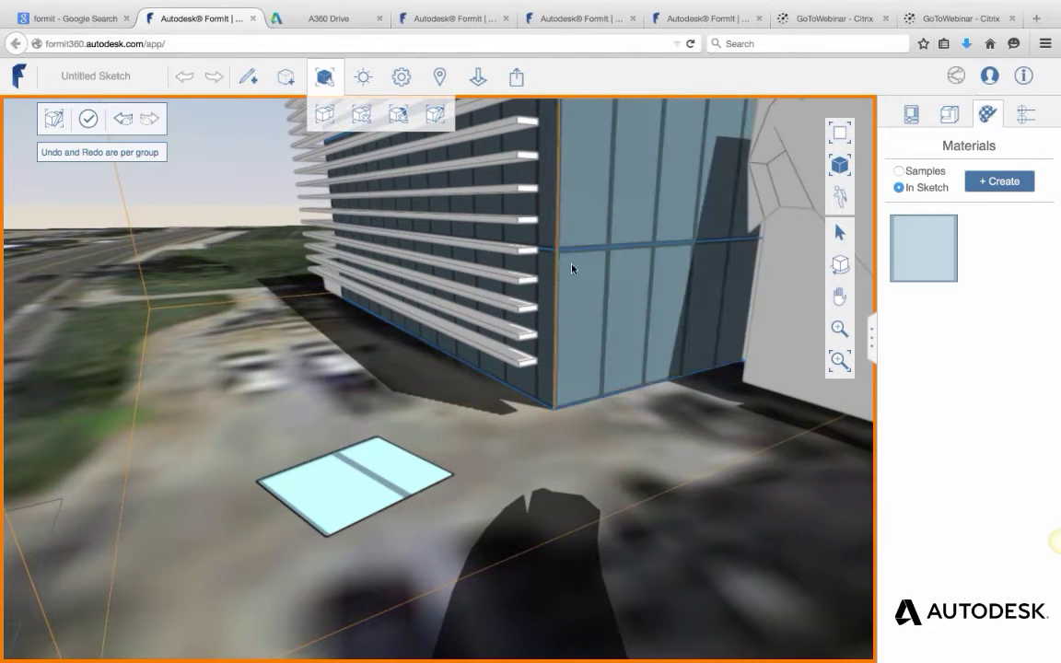
{"action": "middle_click_drag", "start_coordinate": [639, 287], "coordinate": [569, 292]}
{"action": "scroll", "coordinate": [569, 292], "scroll_direction": "down", "scroll_amount": 5}
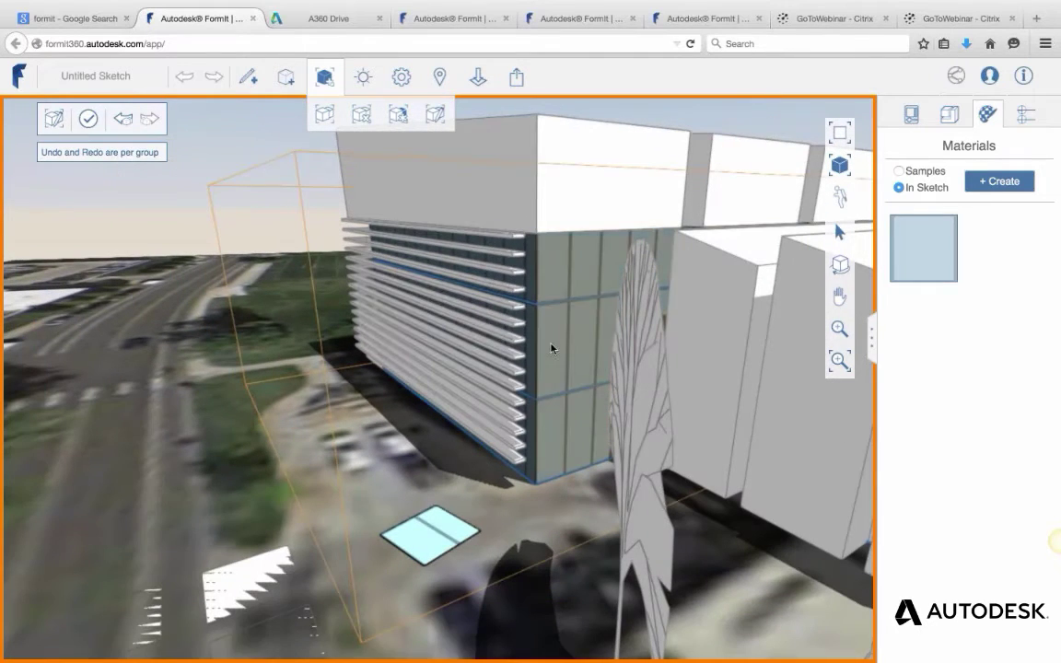
Remove the glazing swatch from the louvered building's inner volume group and finish editing the group.
{"action": "left_click", "coordinate": [441, 532]}
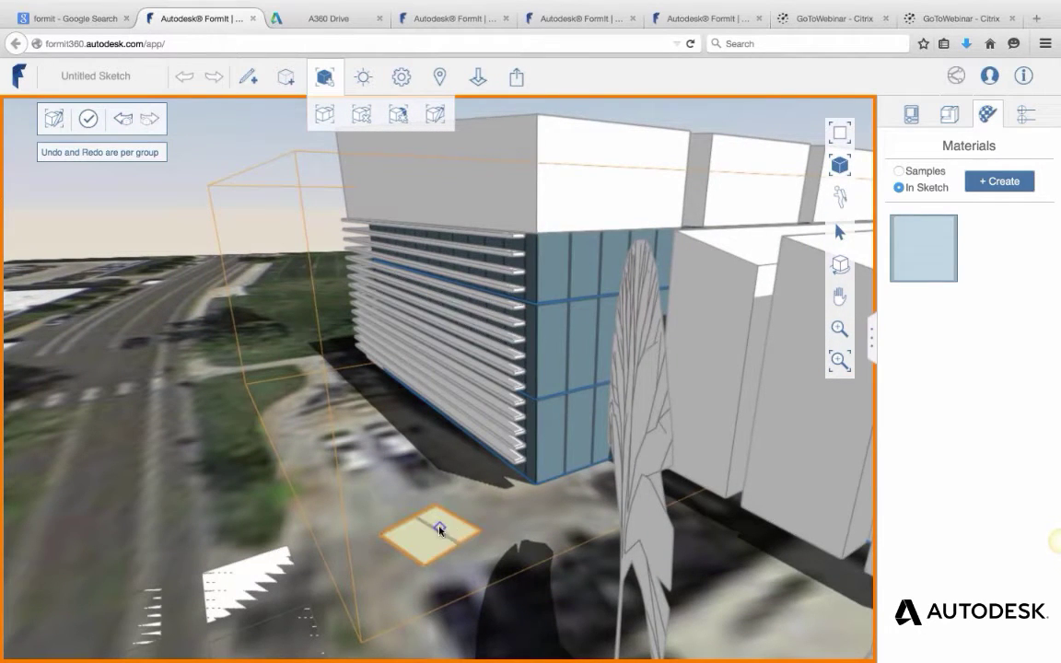
{"action": "left_click_drag", "start_coordinate": [440, 531], "coordinate": [486, 378]}
{"action": "key", "text": "Escape"}
Open the group of the volume beneath the white sloped roofs and paint it with the blue glazing material.
{"action": "mouse_move", "coordinate": [402, 513]}
{"action": "right_mouse_down"}
{"action": "mouse_move", "coordinate": [365, 455]}
{"action": "mouse_move", "coordinate": [476, 464]}
{"action": "right_mouse_up"}
{"action": "middle_click_drag", "start_coordinate": [477, 469], "coordinate": [625, 457]}
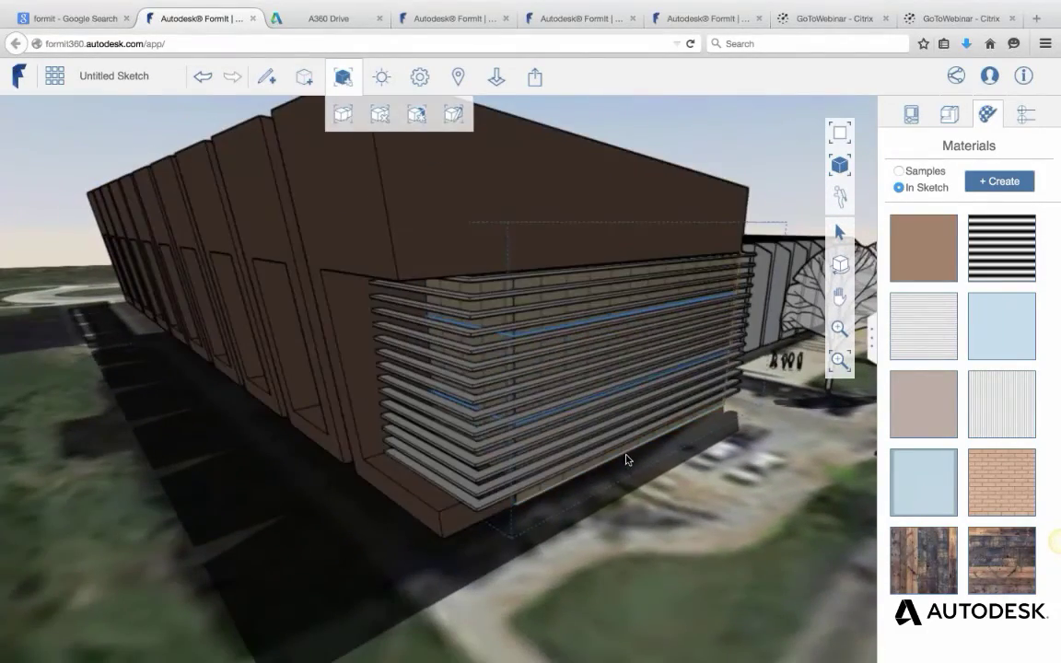
{"action": "left_click", "coordinate": [545, 387]}
{"action": "middle_click_drag", "start_coordinate": [521, 375], "coordinate": [680, 443]}
{"action": "double_click", "coordinate": [683, 450]}
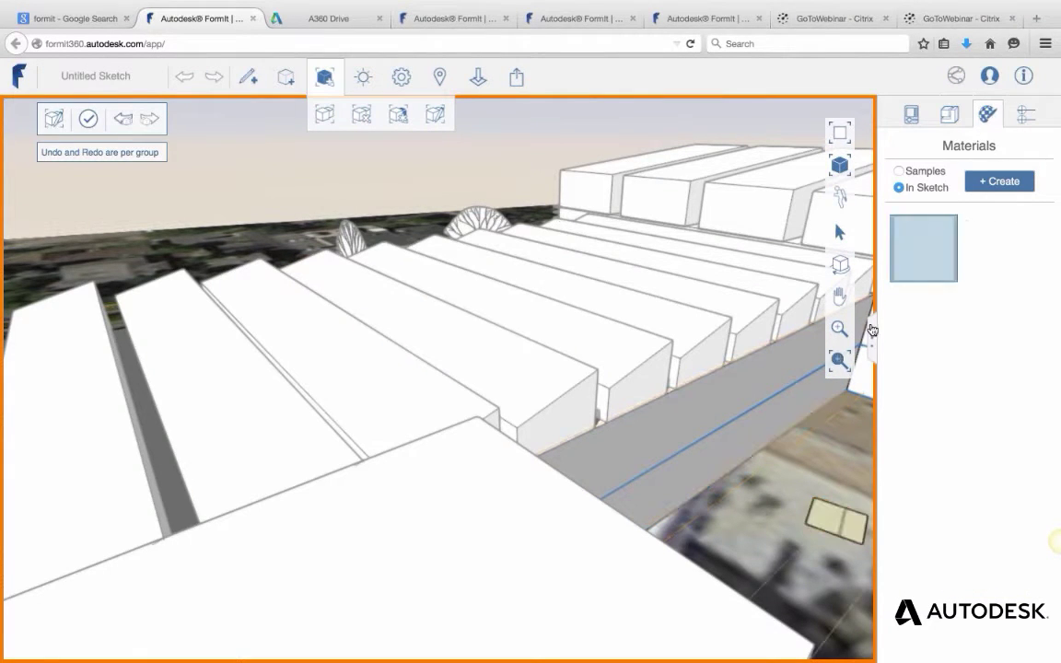
{"action": "left_click", "coordinate": [907, 230]}
{"action": "left_click", "coordinate": [737, 414]}
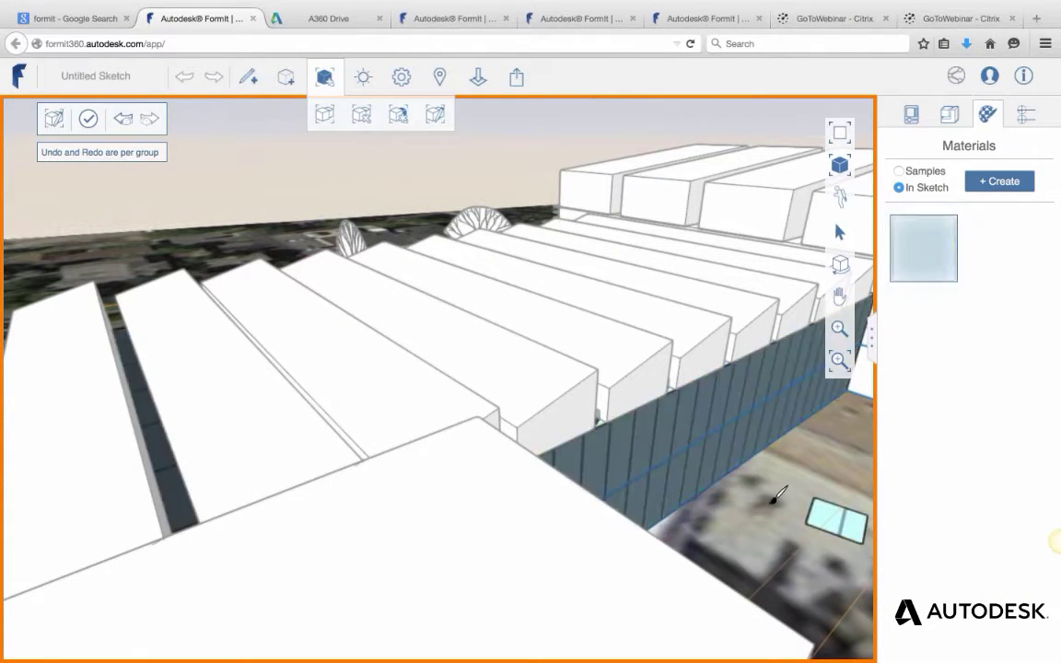
Remove the glazing swatch from the group beneath the white sloped roofs and finish editing the group.
{"action": "key", "text": "Escape"}
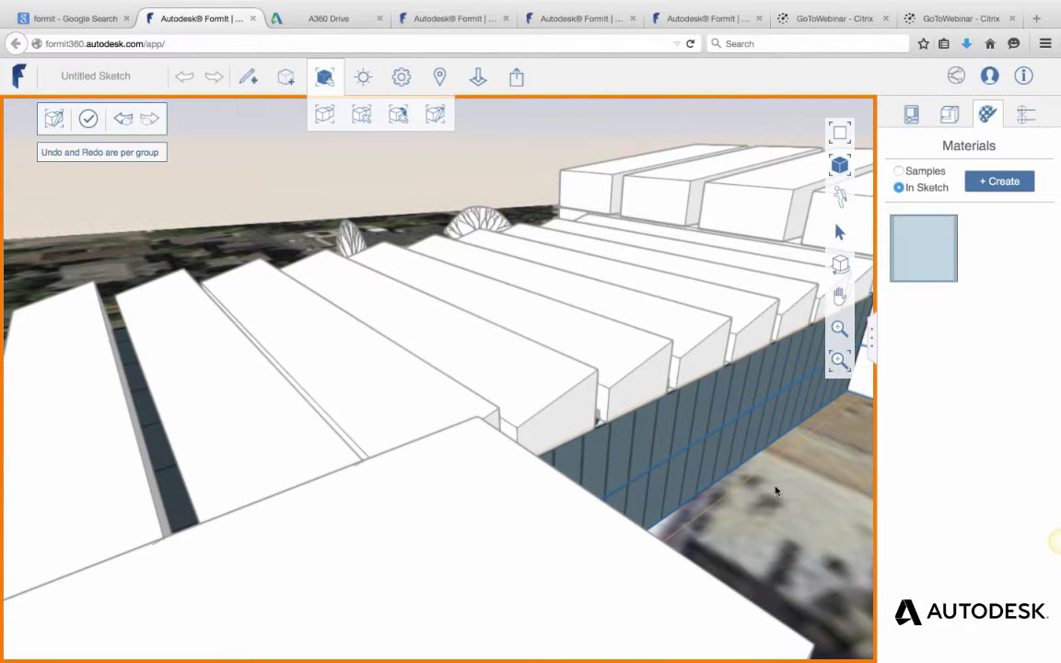
{"action": "scroll", "coordinate": [772, 483], "scroll_direction": "down", "scroll_amount": 5}
{"action": "double_click", "coordinate": [373, 479]}
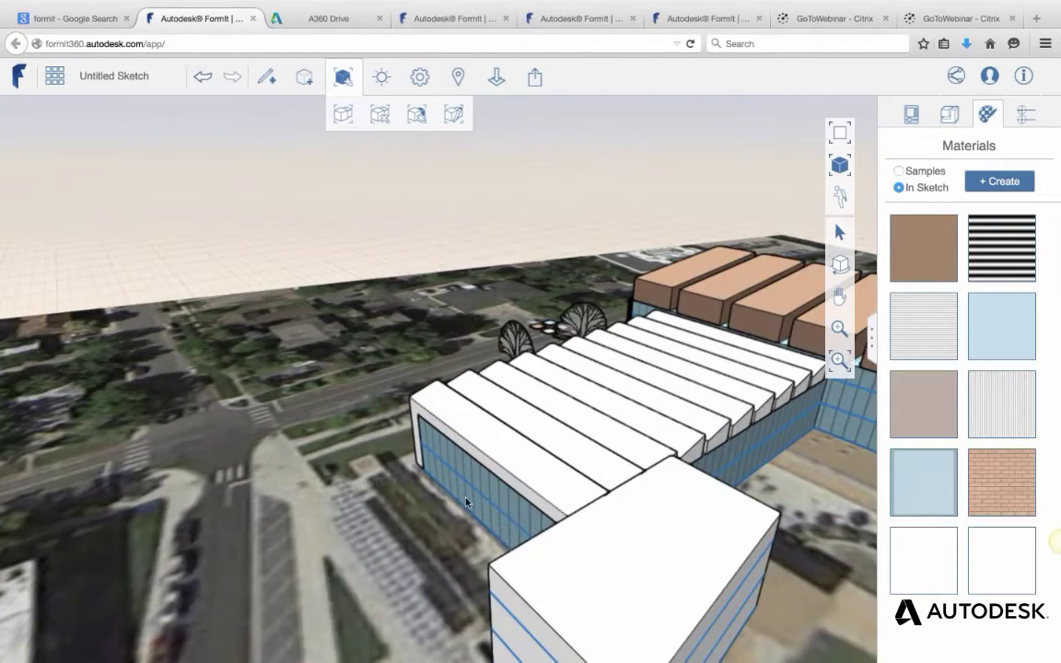
Try to window-select the eight material swatches lying on the road beside the building.
{"action": "right_click_drag", "start_coordinate": [467, 500], "coordinate": [577, 492]}
{"action": "middle_click_drag", "start_coordinate": [478, 420], "coordinate": [522, 467]}
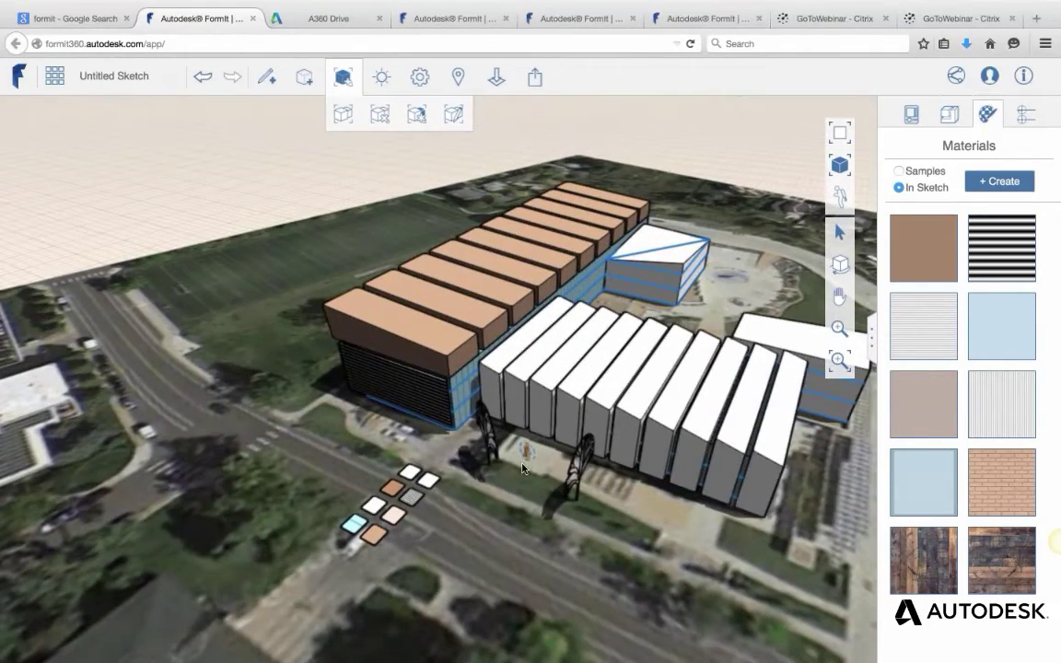
{"action": "scroll", "coordinate": [374, 534], "scroll_direction": "up", "scroll_amount": 3}
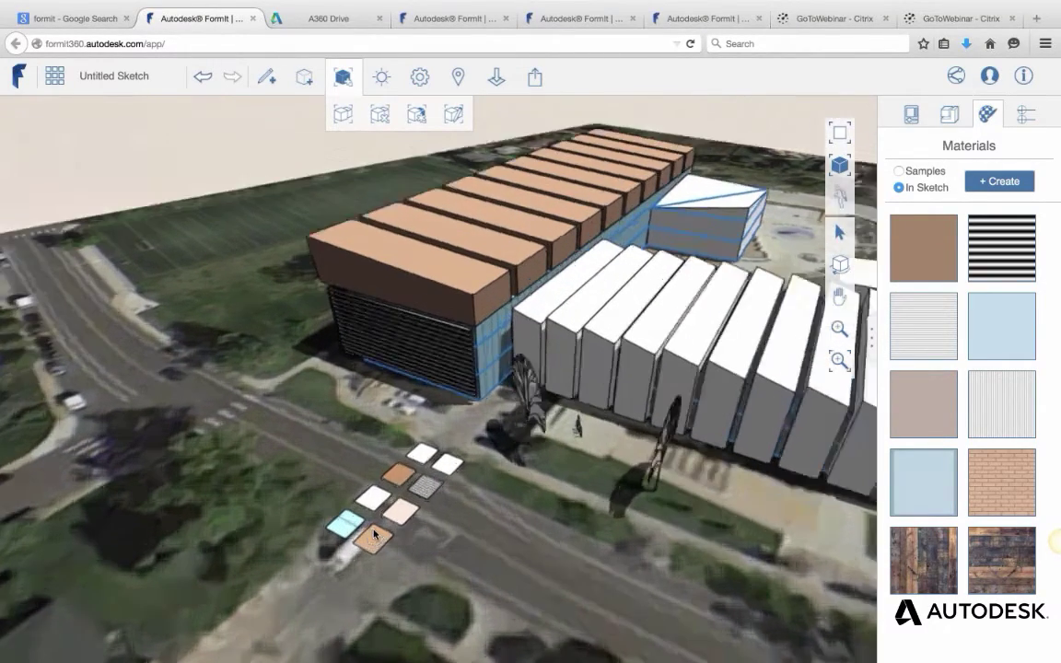
{"action": "middle_click_drag", "start_coordinate": [366, 540], "coordinate": [507, 439]}
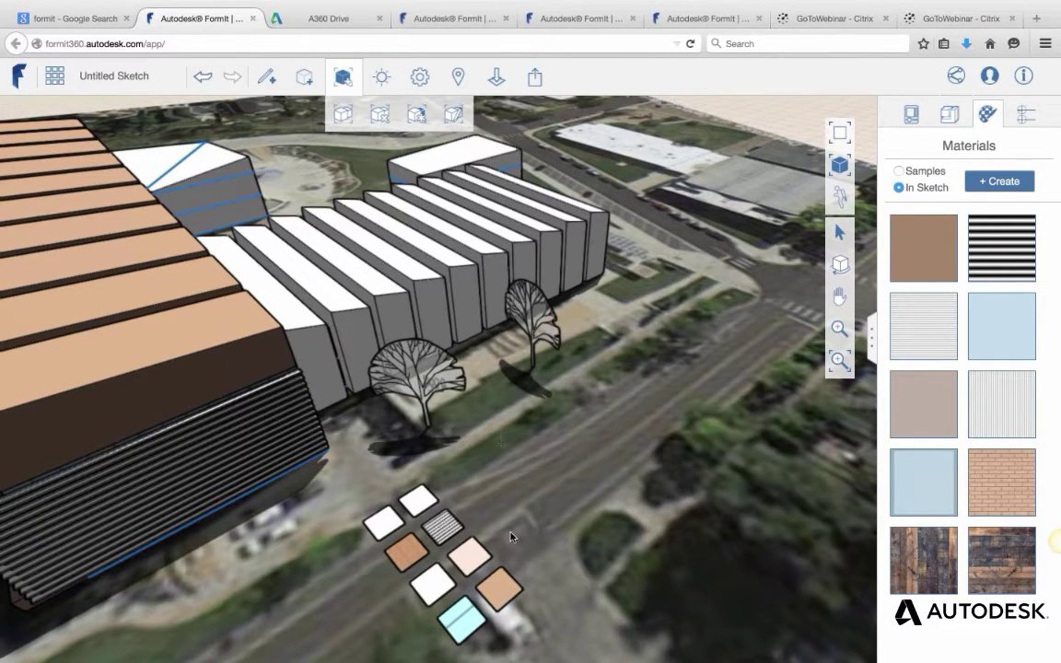
{"action": "middle_click_drag", "start_coordinate": [489, 539], "coordinate": [456, 430]}
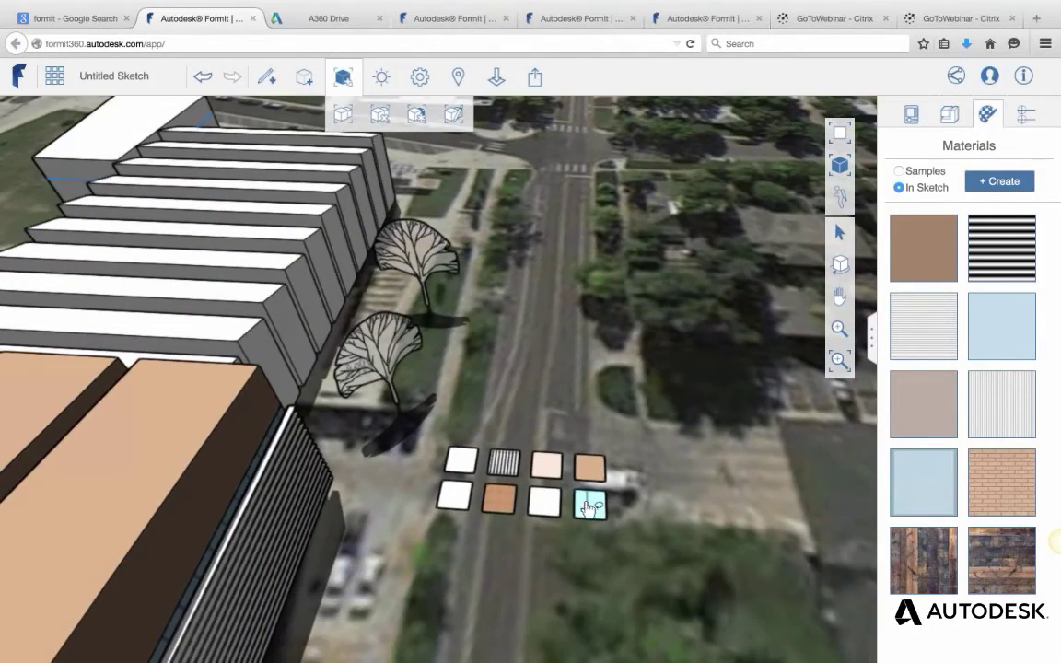
{"action": "left_click_drag", "start_coordinate": [429, 419], "coordinate": [656, 553]}
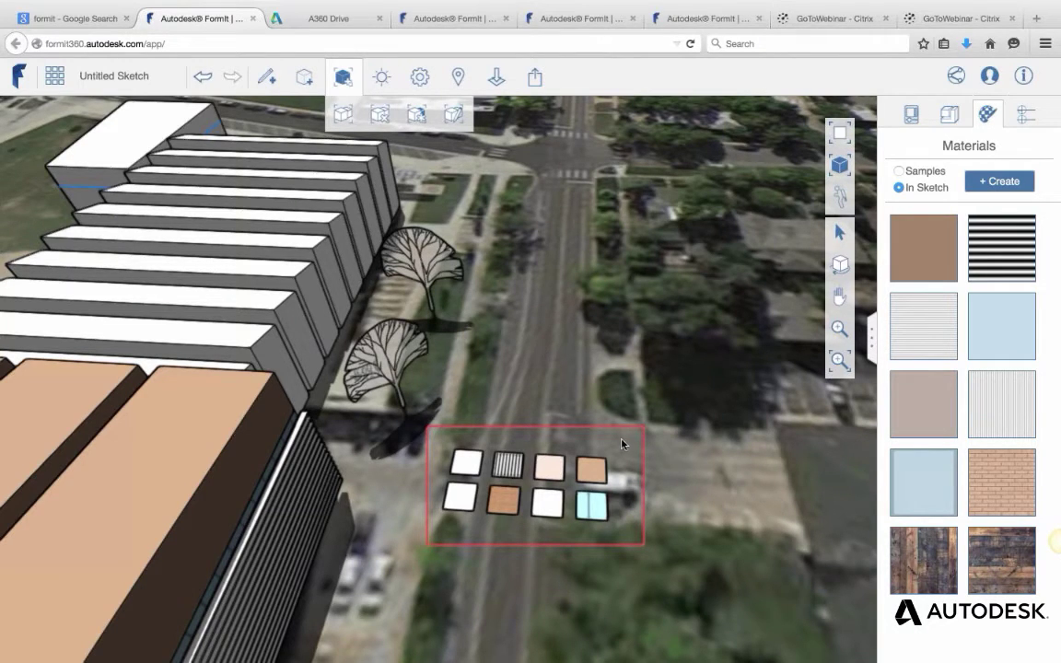
{"action": "scroll", "coordinate": [632, 435], "scroll_direction": "down", "scroll_amount": 1}
{"action": "scroll", "coordinate": [582, 397], "scroll_direction": "down", "scroll_amount": 3}
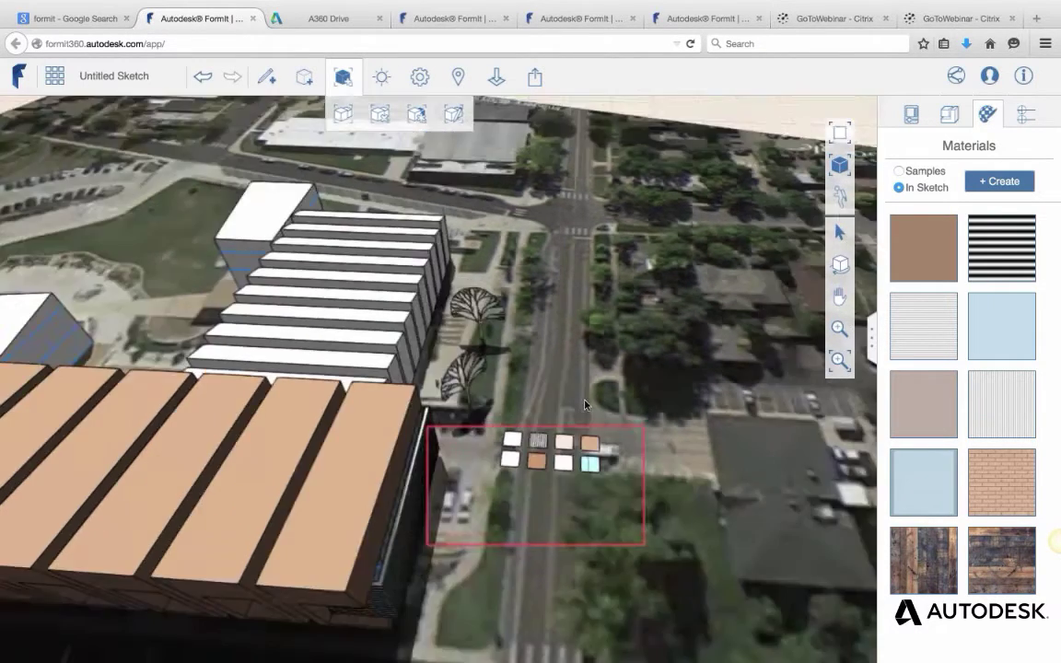
{"action": "scroll", "coordinate": [615, 415], "scroll_direction": "down", "scroll_amount": 1}
{"action": "right_click", "coordinate": [615, 412]}
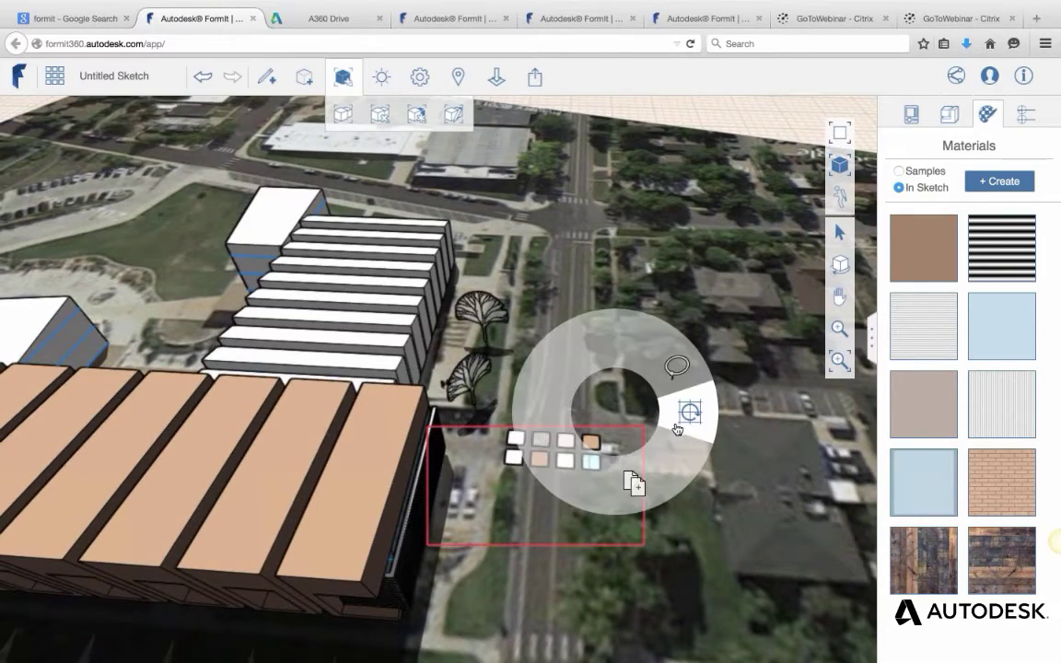
{"action": "left_click", "coordinate": [667, 372]}
{"action": "middle_click_drag", "start_coordinate": [655, 402], "coordinate": [608, 387]}
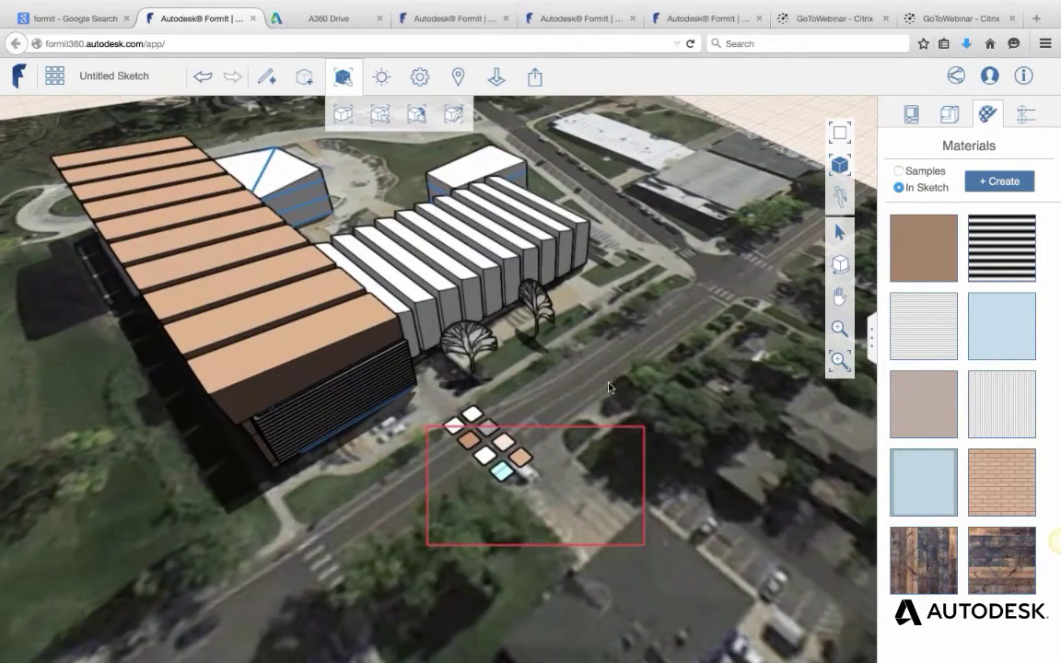
Switch to the browser session with the fully developed site model and examine its buildings, trees and plaza from several sides.
{"action": "left_click", "coordinate": [334, 18]}
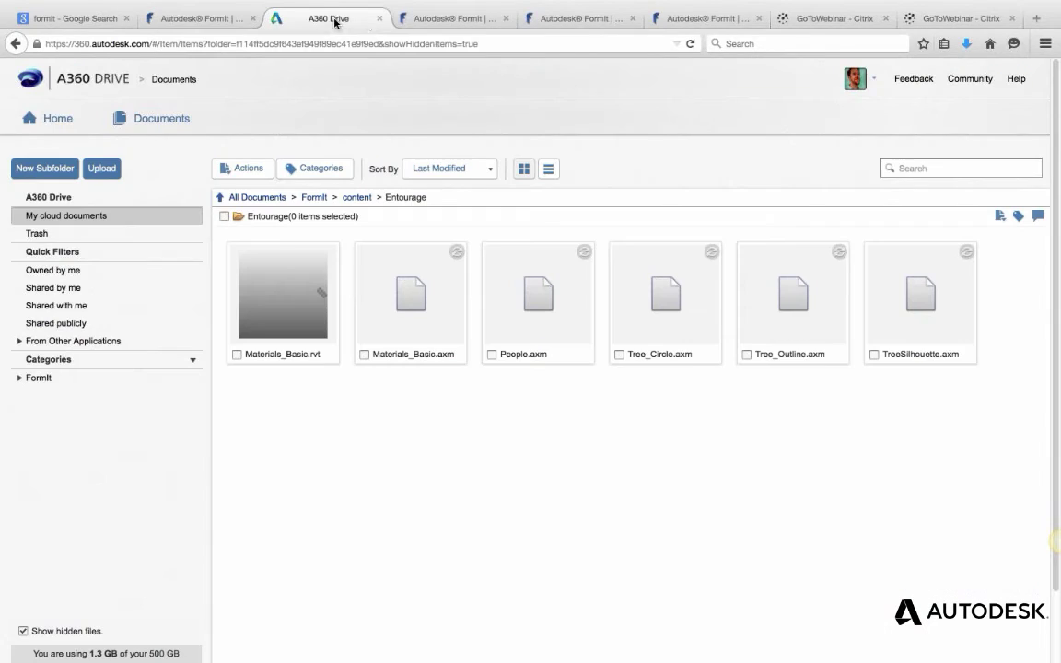
{"action": "left_click", "coordinate": [453, 21]}
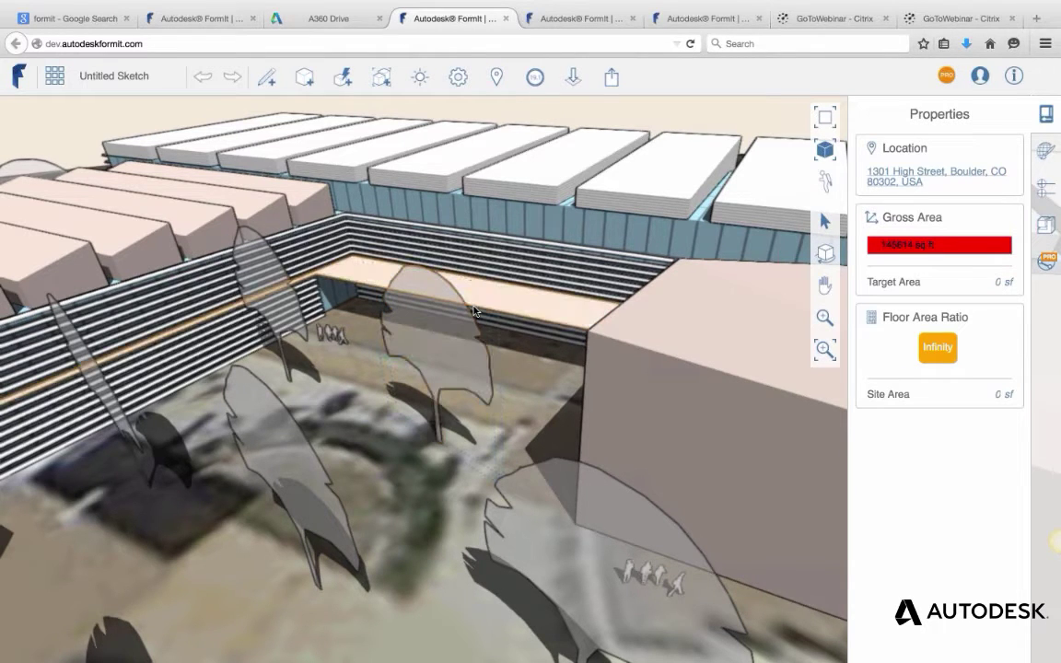
{"action": "scroll", "coordinate": [470, 309], "scroll_direction": "down", "scroll_amount": 5}
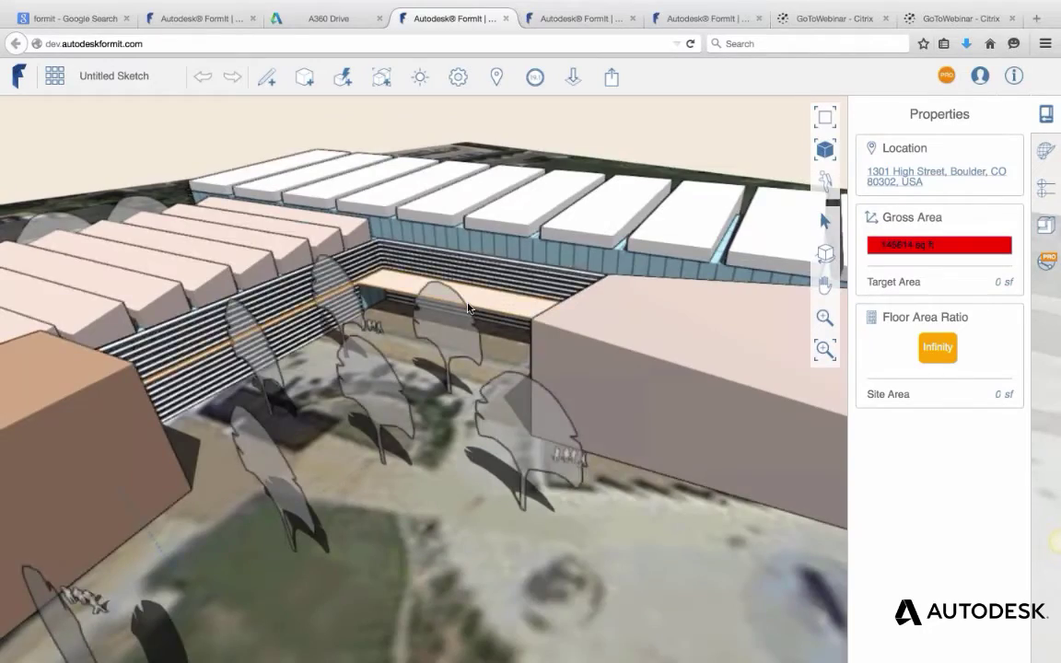
{"action": "scroll", "coordinate": [469, 308], "scroll_direction": "down", "scroll_amount": 3}
{"action": "middle_click_drag", "start_coordinate": [392, 332], "coordinate": [570, 367]}
{"action": "scroll", "coordinate": [541, 324], "scroll_direction": "down", "scroll_amount": 3}
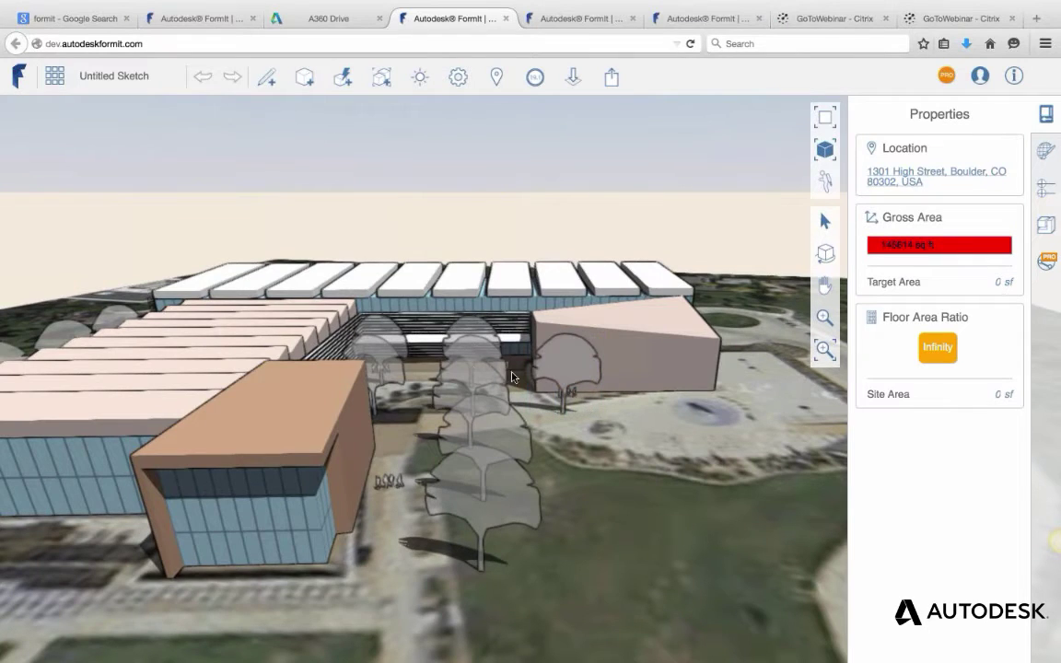
{"action": "scroll", "coordinate": [368, 351], "scroll_direction": "down", "scroll_amount": 3}
{"action": "middle_click_drag", "start_coordinate": [250, 316], "coordinate": [175, 332]}
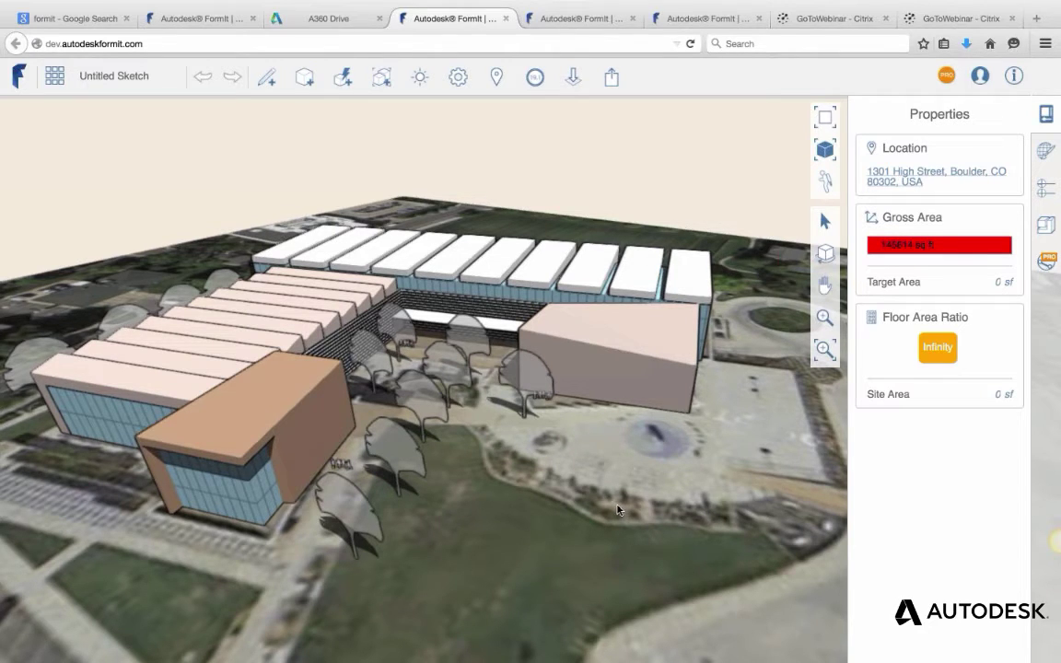
{"action": "middle_click_drag", "start_coordinate": [617, 513], "coordinate": [577, 525]}
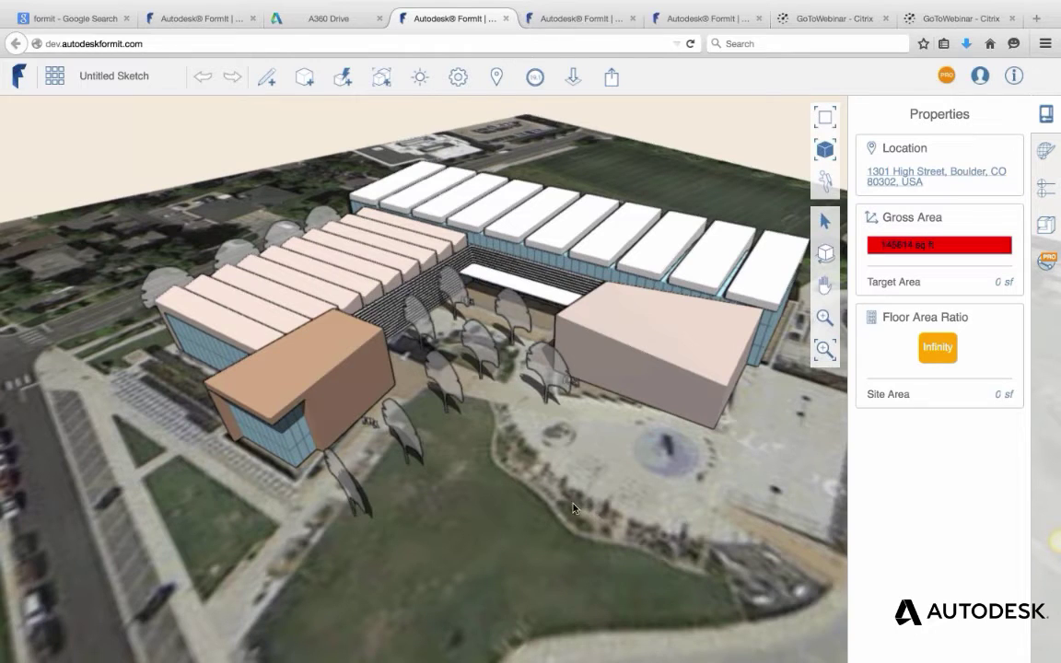
{"action": "middle_click_drag", "start_coordinate": [502, 504], "coordinate": [587, 432]}
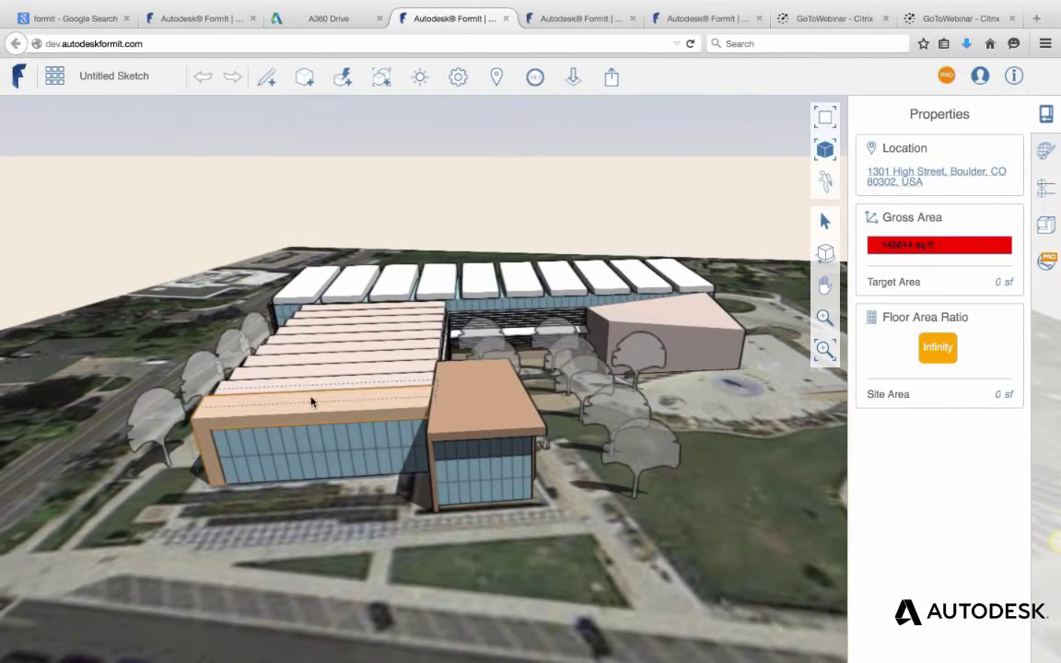
{"action": "middle_click_drag", "start_coordinate": [339, 381], "coordinate": [621, 396]}
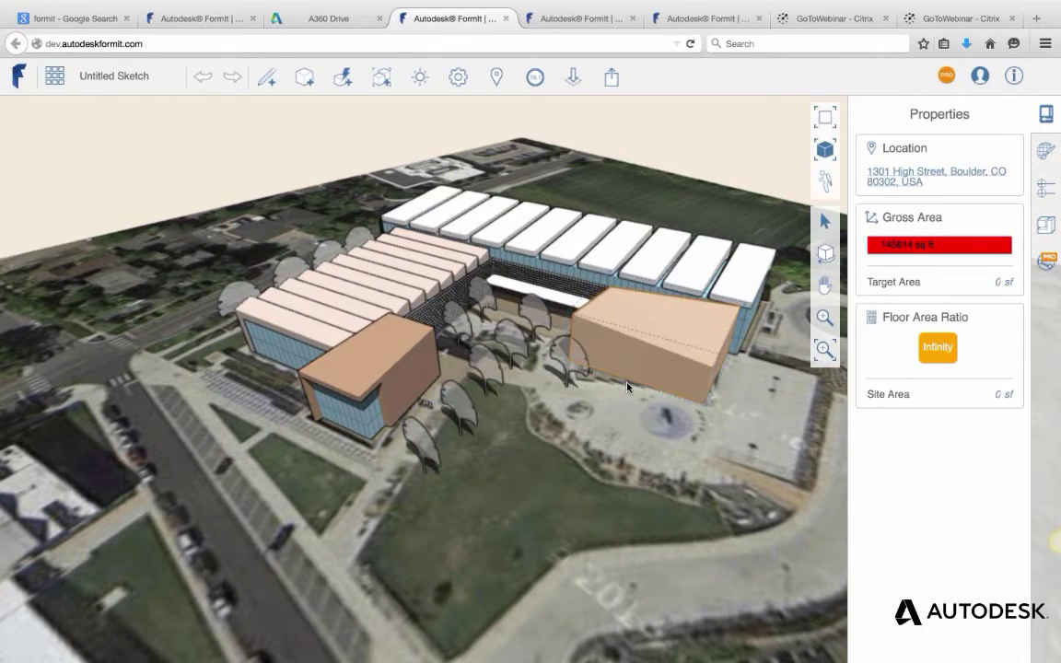
{"action": "middle_click_drag", "start_coordinate": [626, 386], "coordinate": [493, 429]}
{"action": "scroll", "coordinate": [480, 394], "scroll_direction": "up", "scroll_amount": 2}
{"action": "scroll", "coordinate": [480, 393], "scroll_direction": "down", "scroll_amount": 2}
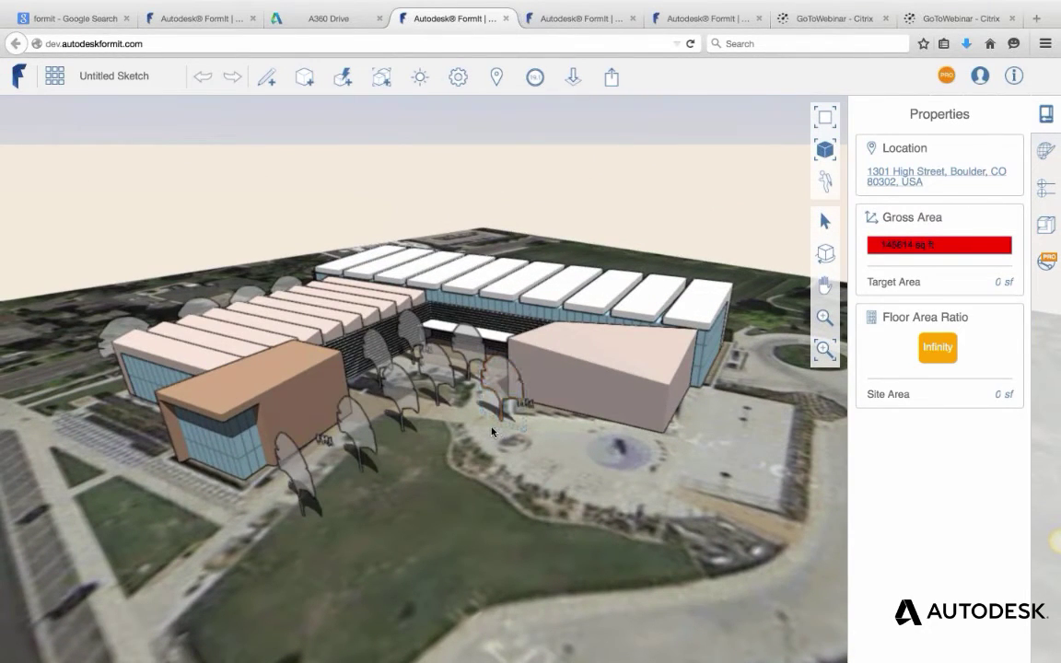
{"action": "middle_click_drag", "start_coordinate": [487, 422], "coordinate": [511, 480]}
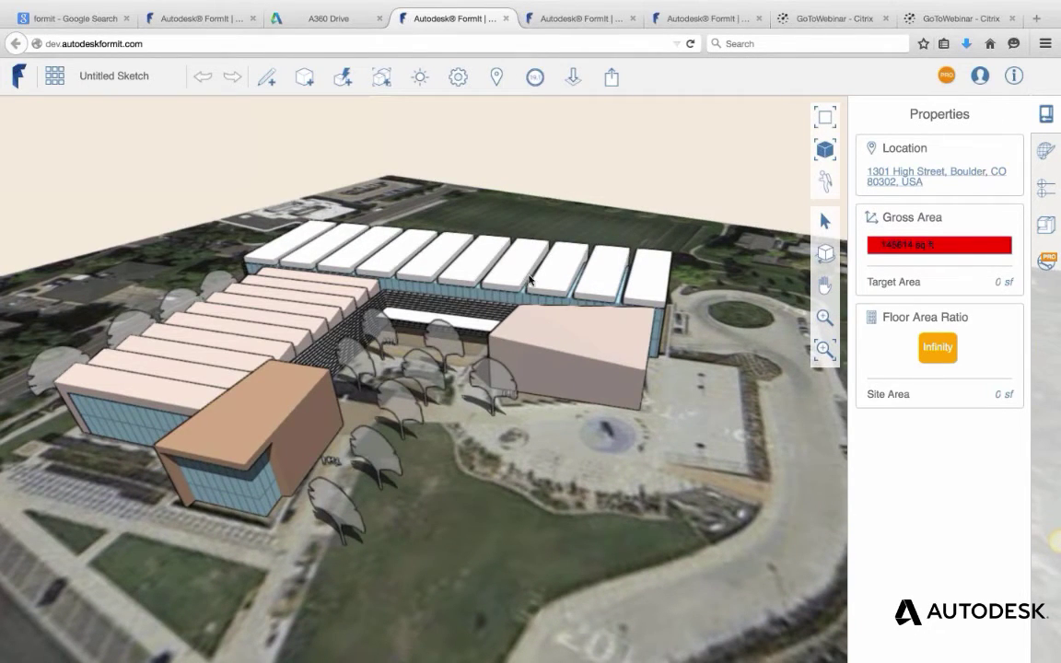
{"action": "middle_click_drag", "start_coordinate": [479, 254], "coordinate": [531, 373]}
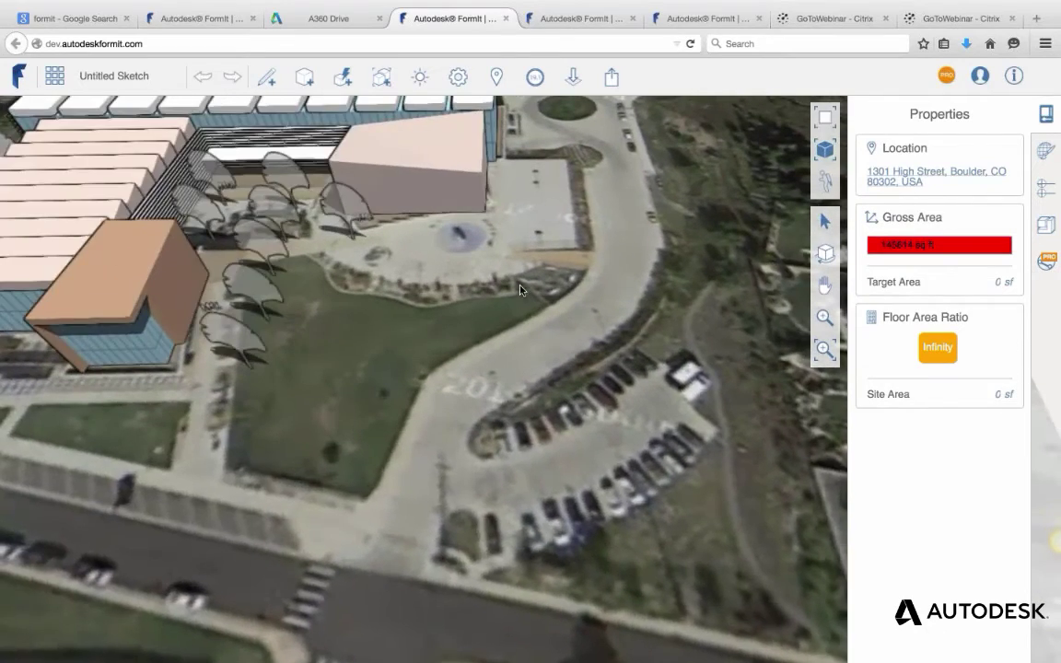
Draw a four-point spline along the driveway's lawn-side curb from the street corner past the plaza, with spans of about 75', 103' and 151'.
{"action": "middle_click_drag", "start_coordinate": [521, 290], "coordinate": [507, 341]}
{"action": "scroll", "coordinate": [411, 529], "scroll_direction": "up", "scroll_amount": 3}
{"action": "middle_click_drag", "start_coordinate": [408, 526], "coordinate": [491, 466]}
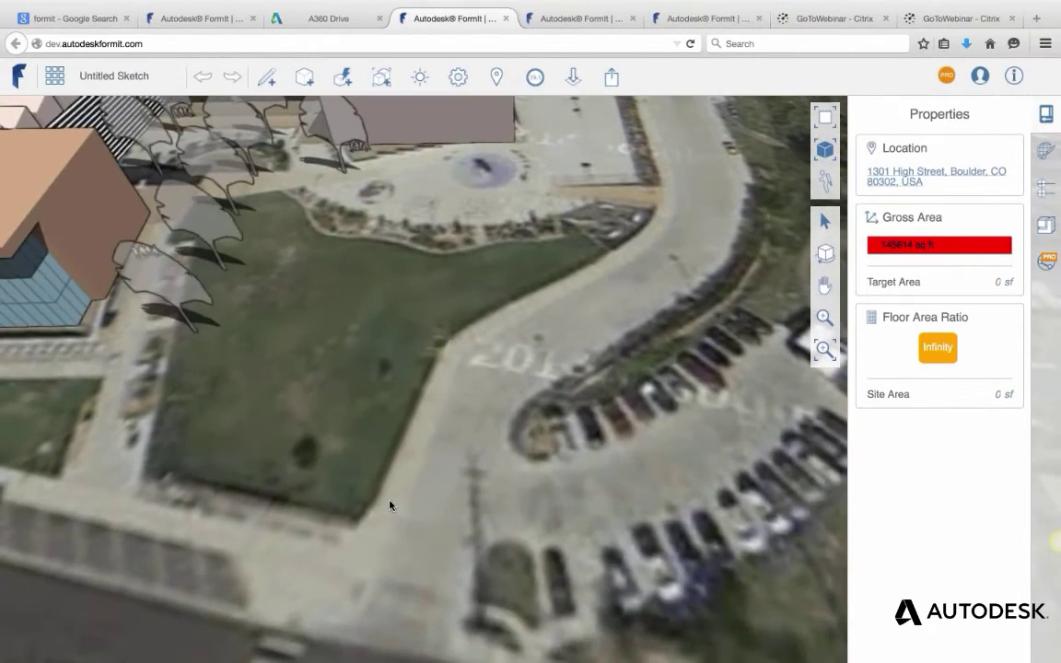
{"action": "left_click", "coordinate": [266, 81]}
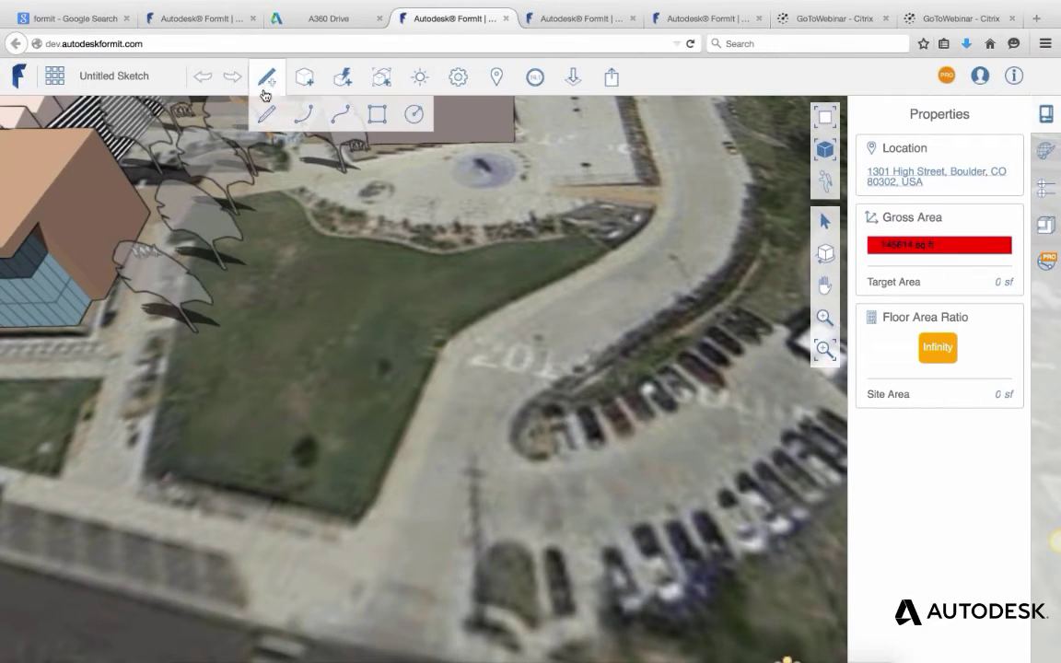
{"action": "left_click", "coordinate": [341, 114]}
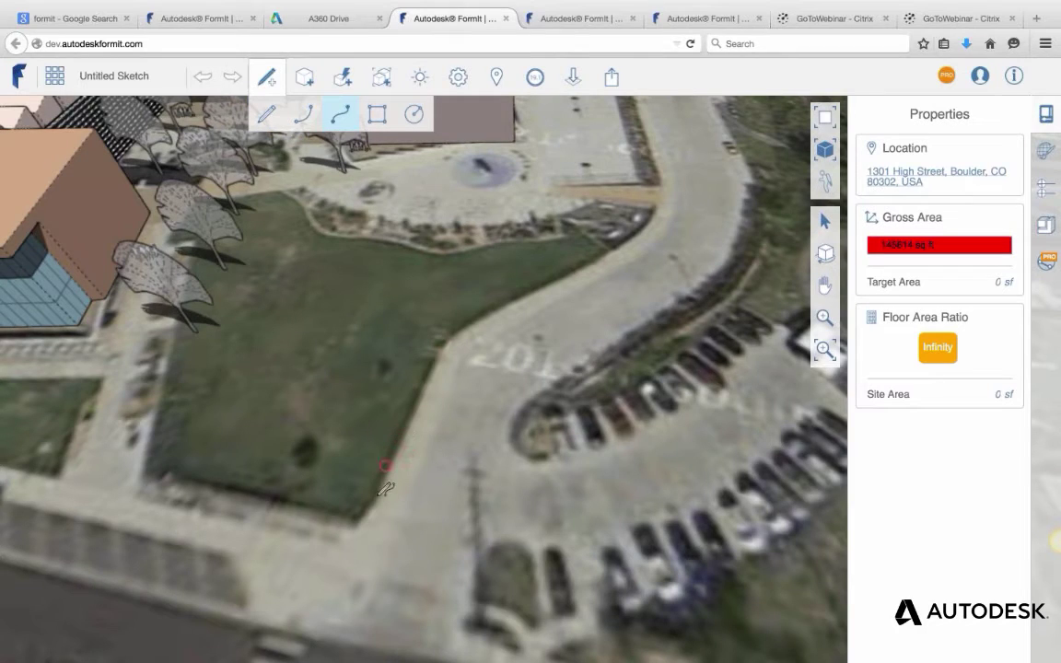
{"action": "key", "text": "Escape"}
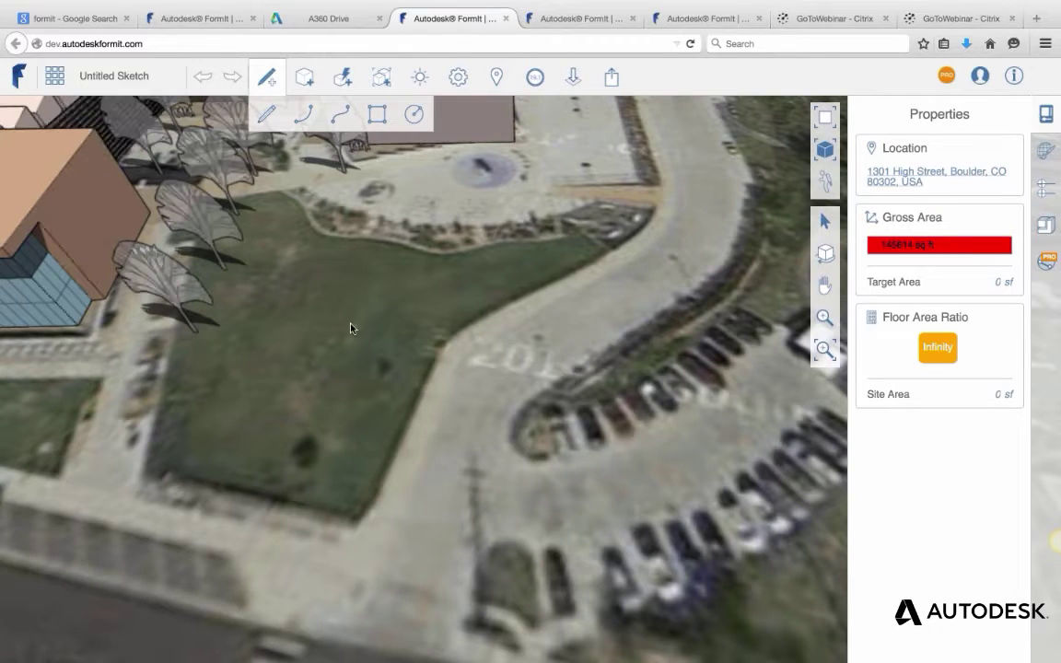
{"action": "left_click", "coordinate": [301, 114]}
{"action": "left_click", "coordinate": [341, 114]}
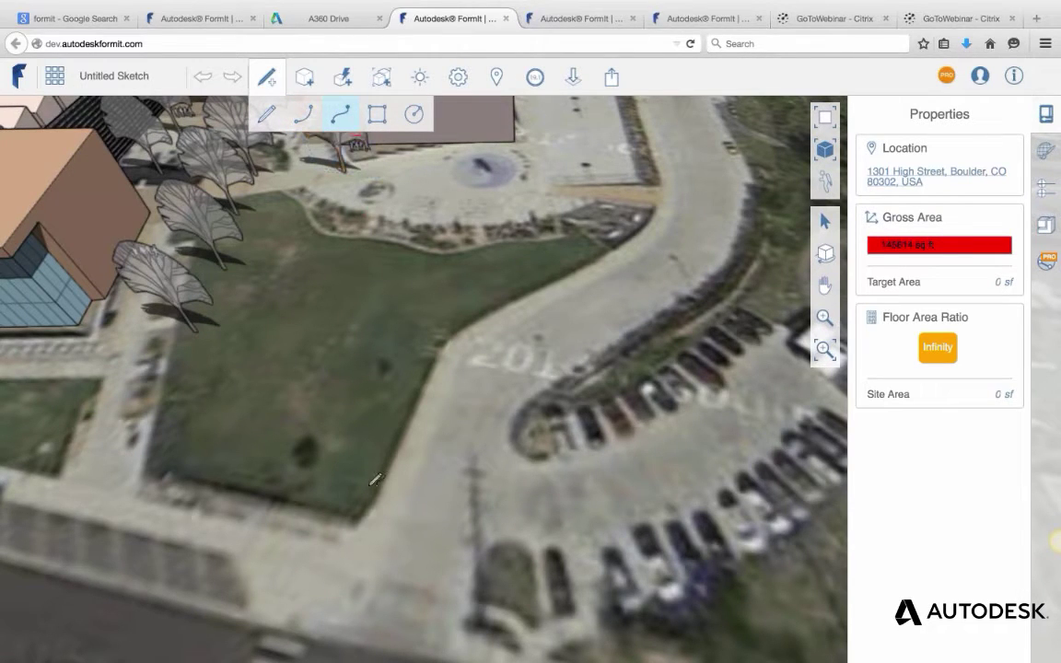
{"action": "left_click", "coordinate": [357, 524]}
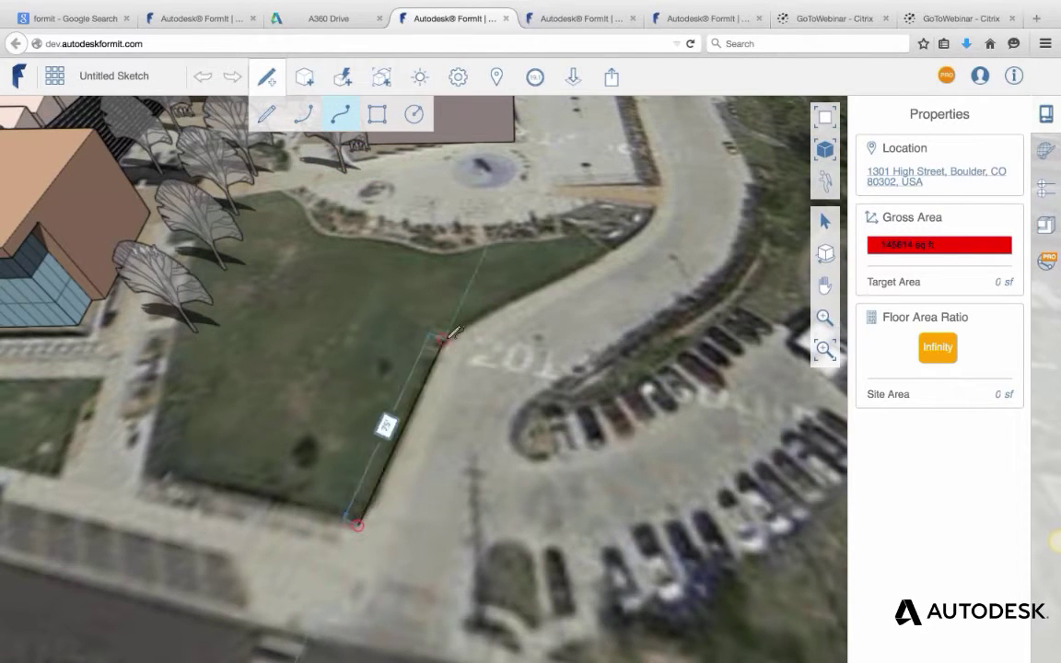
{"action": "left_click", "coordinate": [443, 338]}
{"action": "left_click", "coordinate": [639, 237]}
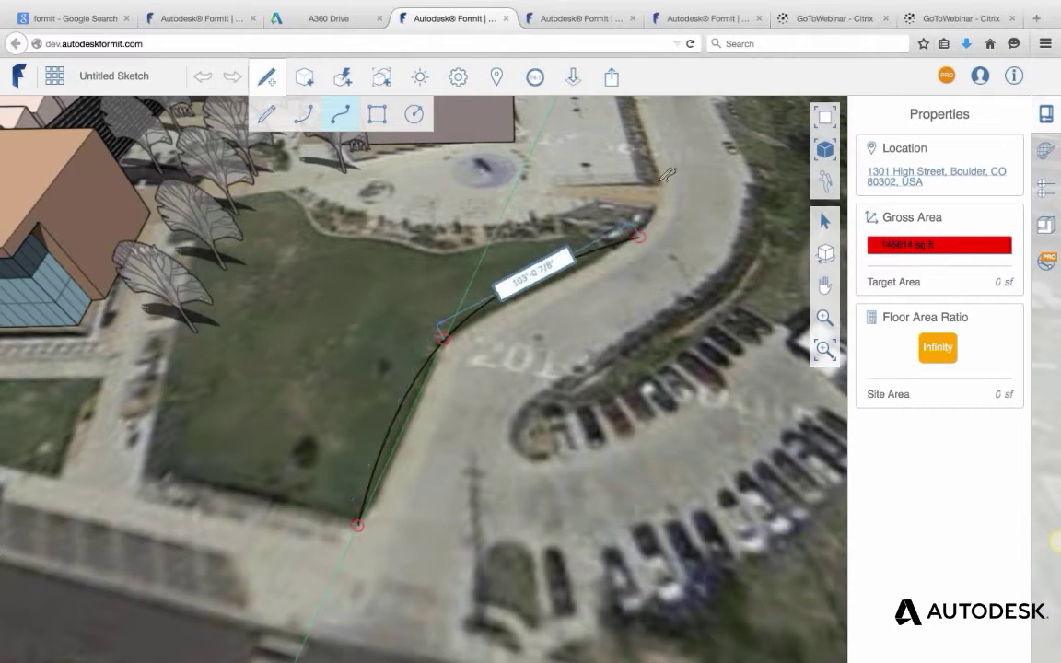
{"action": "mouse_move", "coordinate": [679, 187]}
{"action": "middle_mouse_down"}
{"action": "mouse_move", "coordinate": [727, 278]}
{"action": "mouse_move", "coordinate": [702, 225]}
{"action": "mouse_move", "coordinate": [614, 260]}
{"action": "middle_mouse_up"}
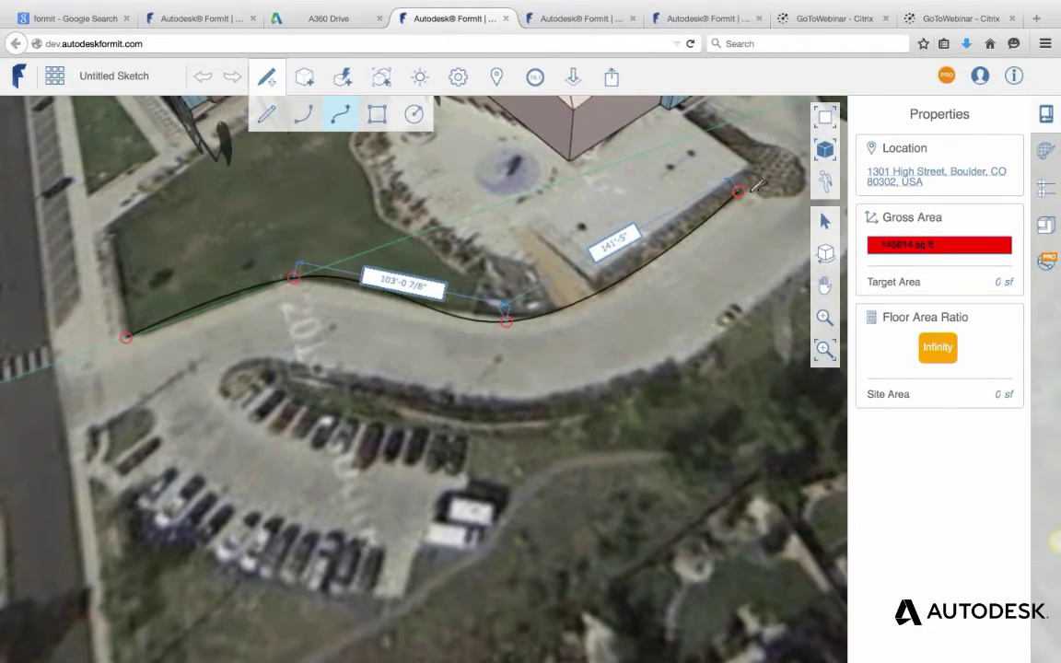
{"action": "left_click", "coordinate": [754, 184]}
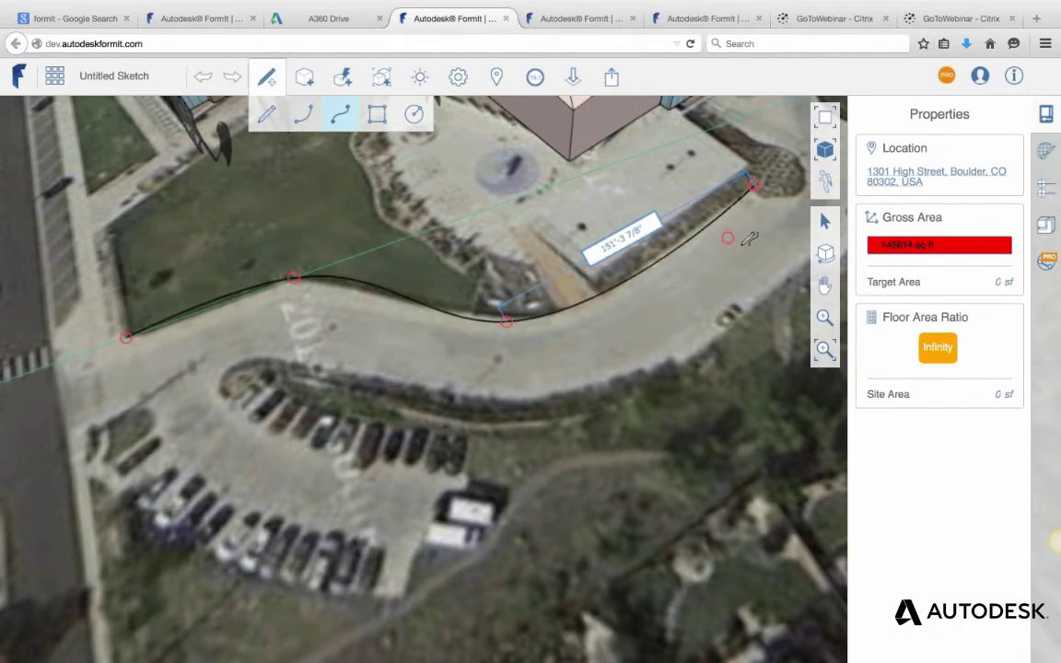
{"action": "key", "text": "Escape"}
Draw a closed triangle of lines on the lawn at the spline's street end, with one side about 18' and another about 6' long.
{"action": "scroll", "coordinate": [428, 319], "scroll_direction": "down", "scroll_amount": 2}
{"action": "middle_click_drag", "start_coordinate": [571, 319], "coordinate": [487, 319]}
{"action": "scroll", "coordinate": [220, 425], "scroll_direction": "up", "scroll_amount": 5}
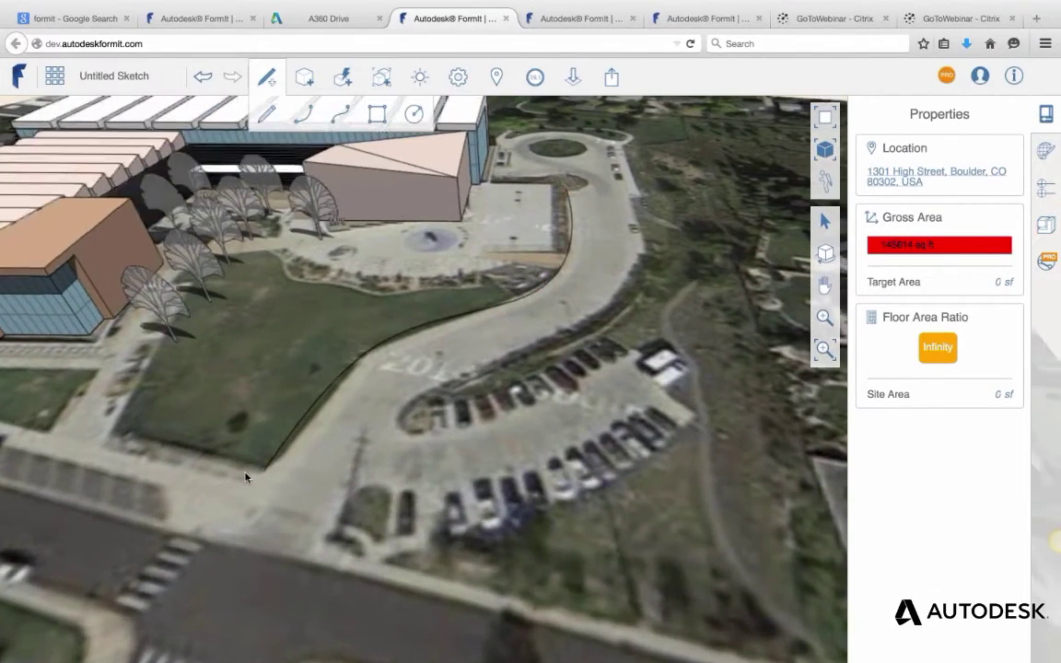
{"action": "left_click", "coordinate": [262, 112]}
{"action": "left_click", "coordinate": [290, 467]}
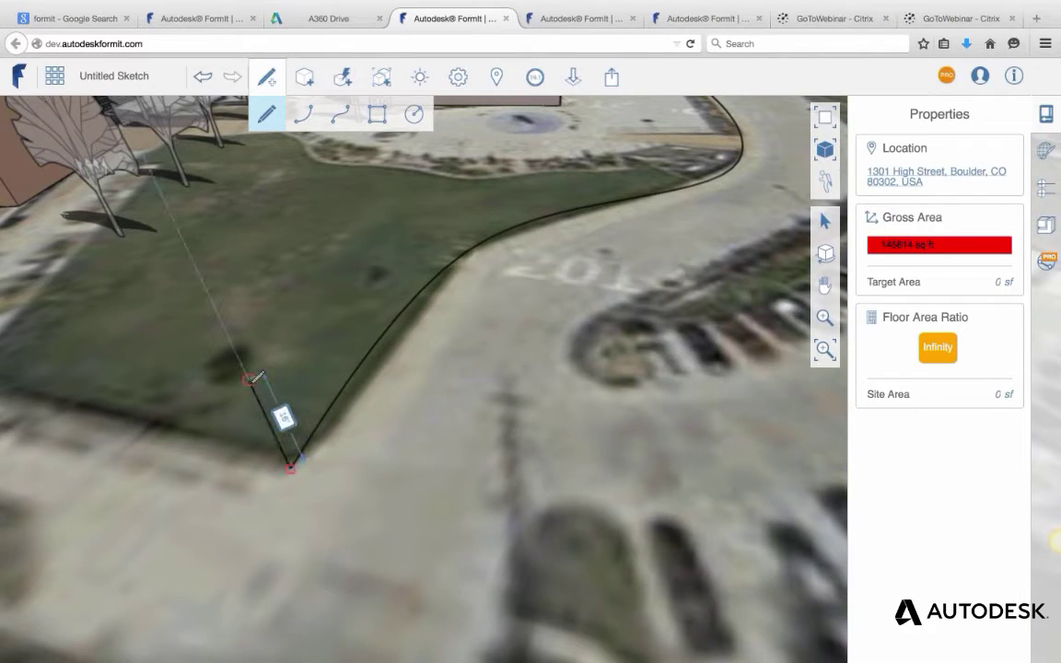
{"action": "left_click", "coordinate": [262, 376]}
{"action": "scroll", "coordinate": [290, 382], "scroll_direction": "up", "scroll_amount": 3}
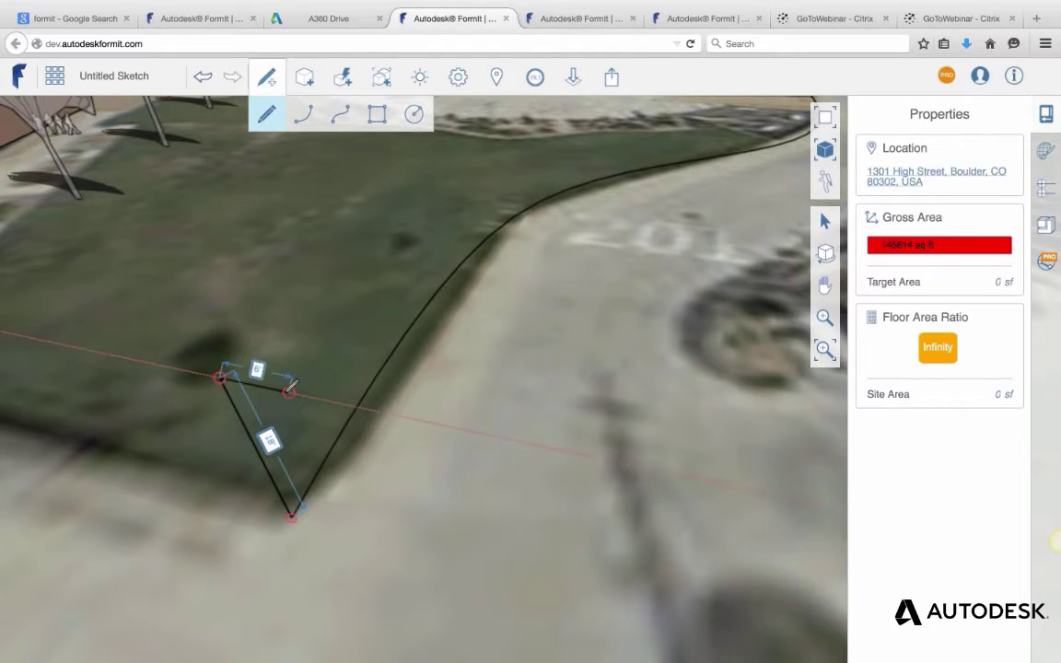
{"action": "left_click", "coordinate": [290, 388]}
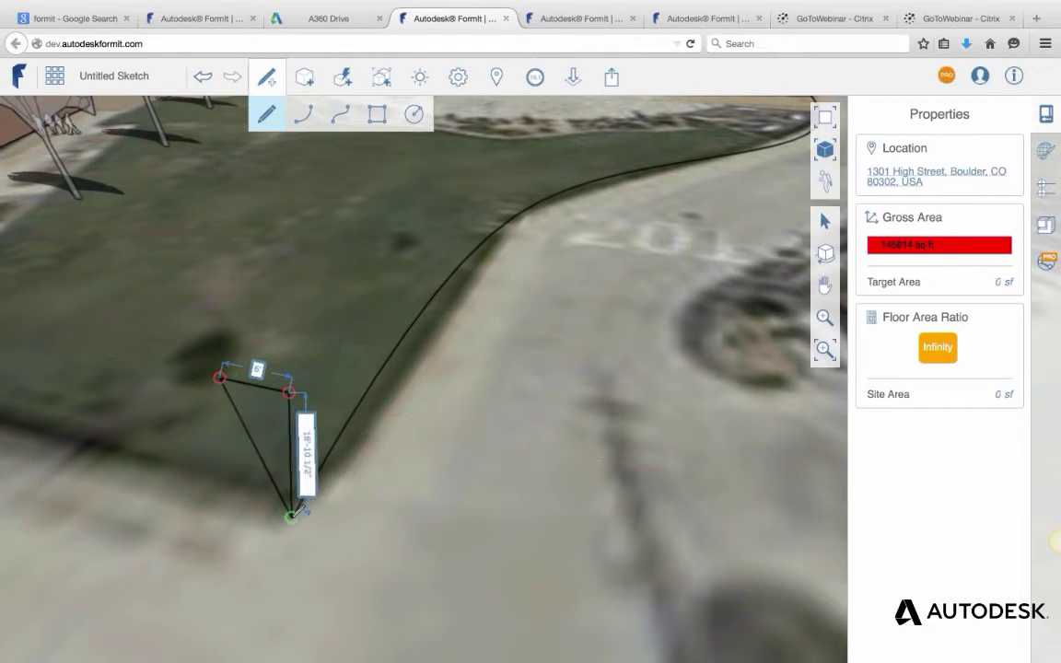
{"action": "left_click", "coordinate": [293, 514]}
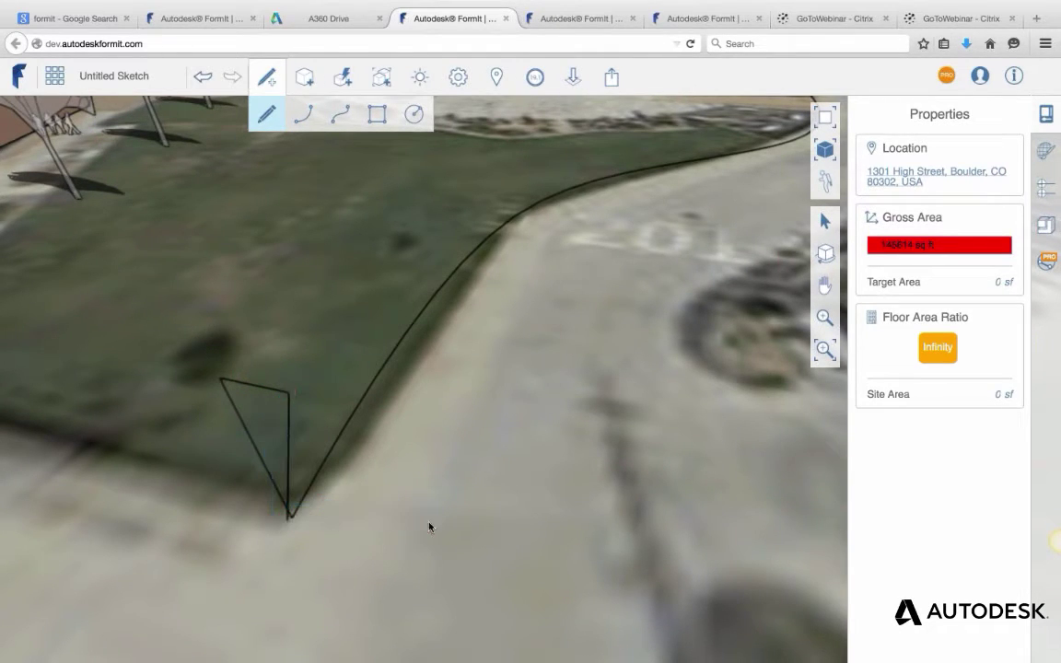
Delete the triangle's 18' edge and redraw it, about 19' long, so that it ends exactly at the spline's street endpoint.
{"action": "left_click", "coordinate": [287, 446]}
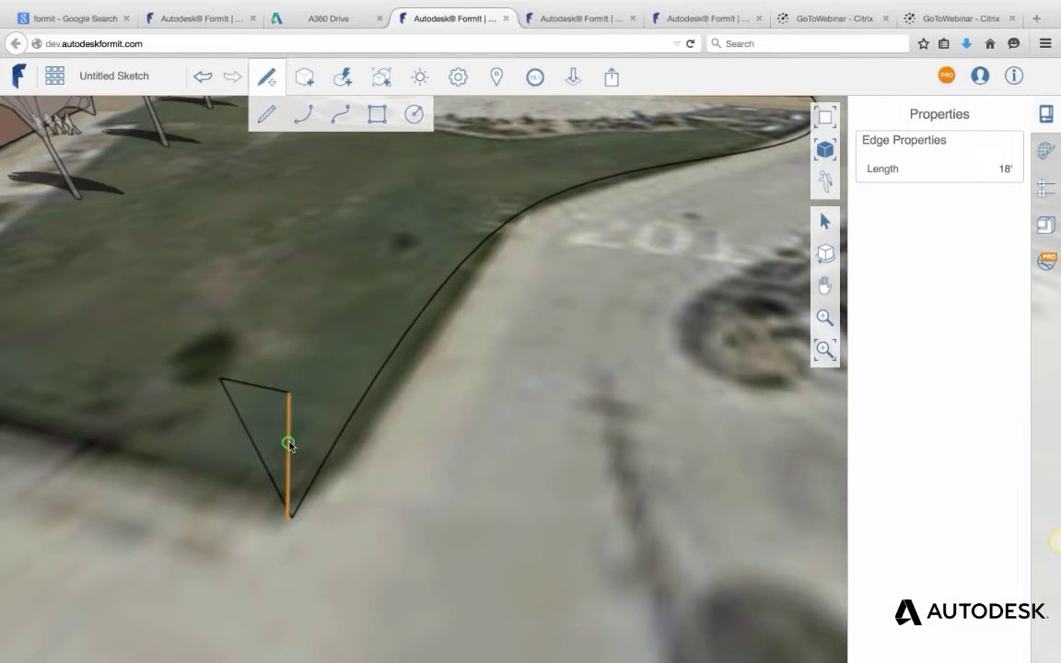
{"action": "key", "text": "Delete"}
{"action": "key", "text": "l"}
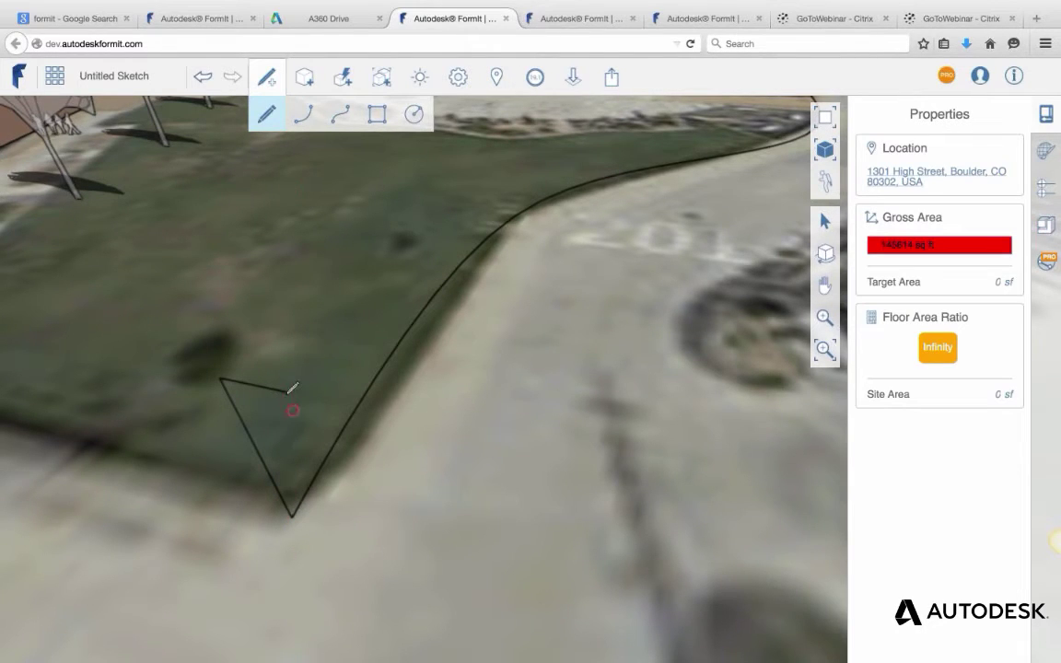
{"action": "left_click", "coordinate": [289, 392]}
{"action": "right_click_drag", "start_coordinate": [326, 472], "coordinate": [262, 467]}
{"action": "mouse_move", "coordinate": [267, 461]}
{"action": "middle_mouse_down"}
{"action": "mouse_move", "coordinate": [285, 443]}
{"action": "mouse_move", "coordinate": [279, 473]}
{"action": "middle_mouse_up"}
{"action": "left_click", "coordinate": [272, 494]}
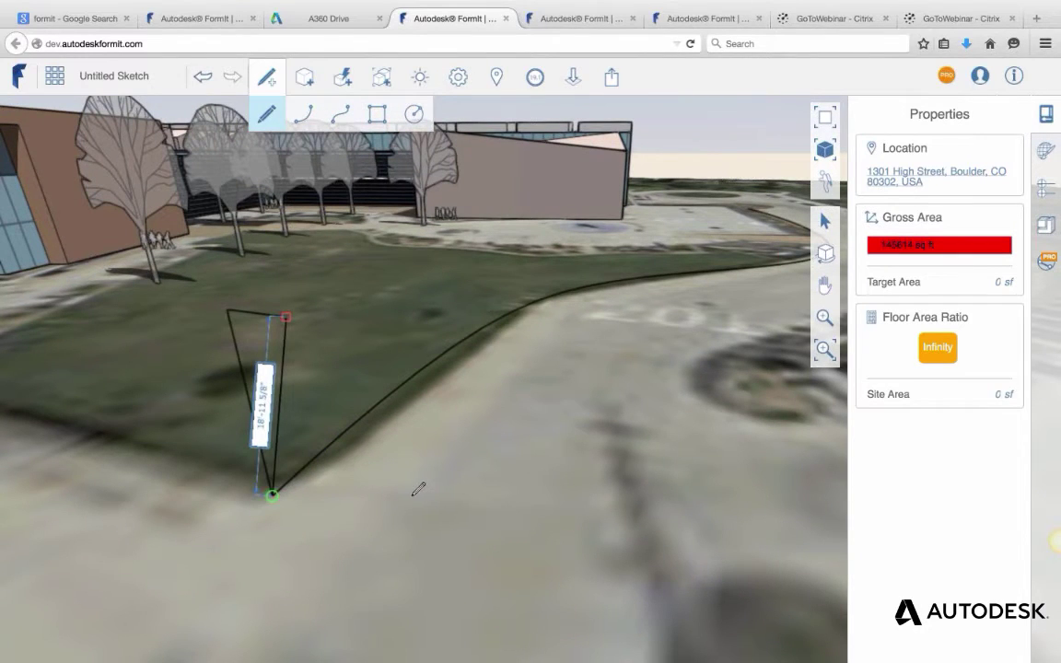
{"action": "key", "text": "Escape"}
Sweep the triangular face along the driveway spline to form a curved wall.
{"action": "middle_click_drag", "start_coordinate": [367, 474], "coordinate": [470, 455]}
{"action": "scroll", "coordinate": [471, 454], "scroll_direction": "down", "scroll_amount": 1}
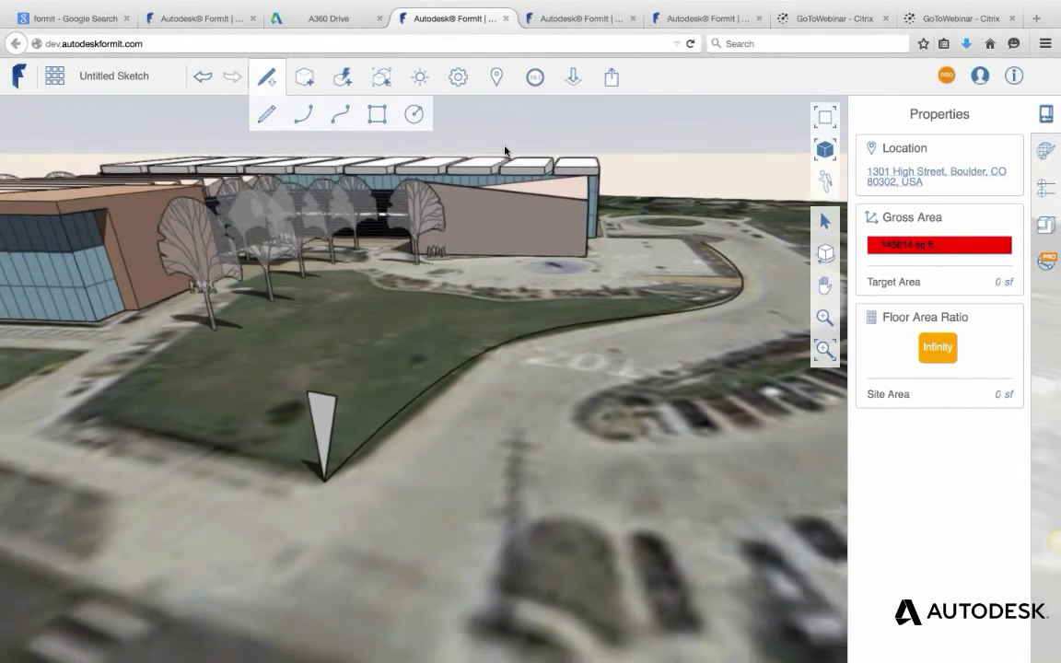
{"action": "left_click", "coordinate": [343, 84]}
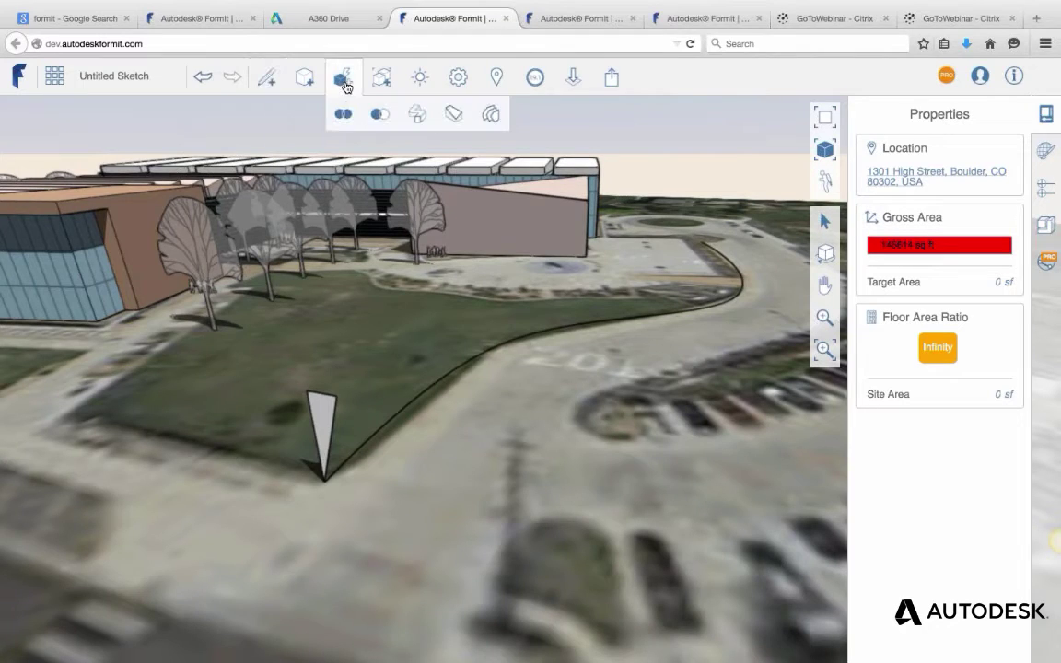
{"action": "left_click", "coordinate": [415, 117]}
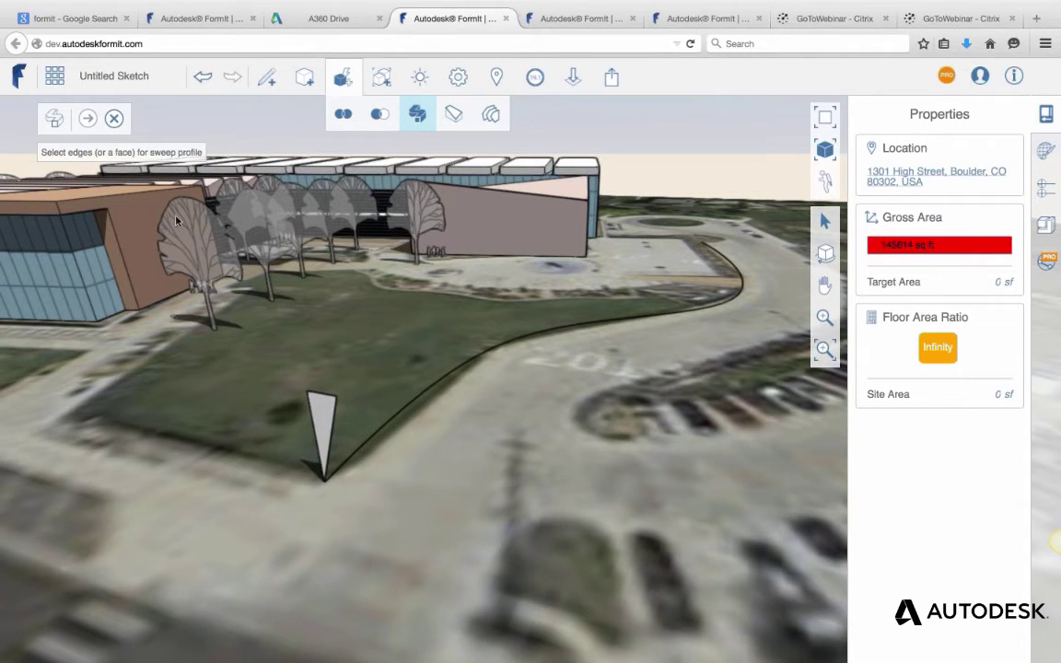
{"action": "left_click", "coordinate": [320, 412]}
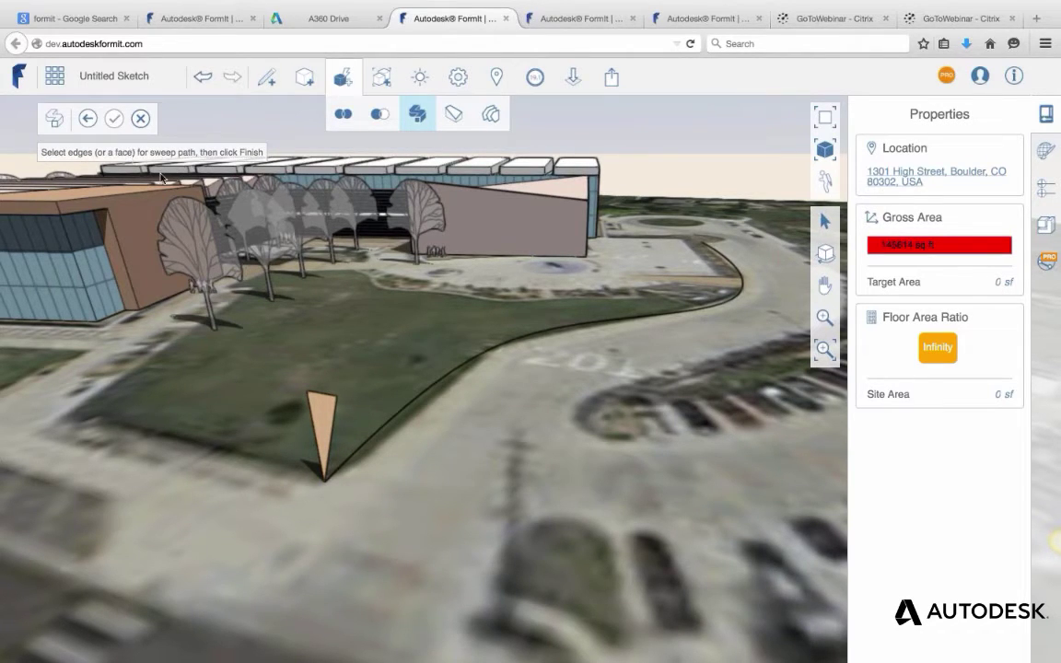
{"action": "left_click", "coordinate": [396, 409]}
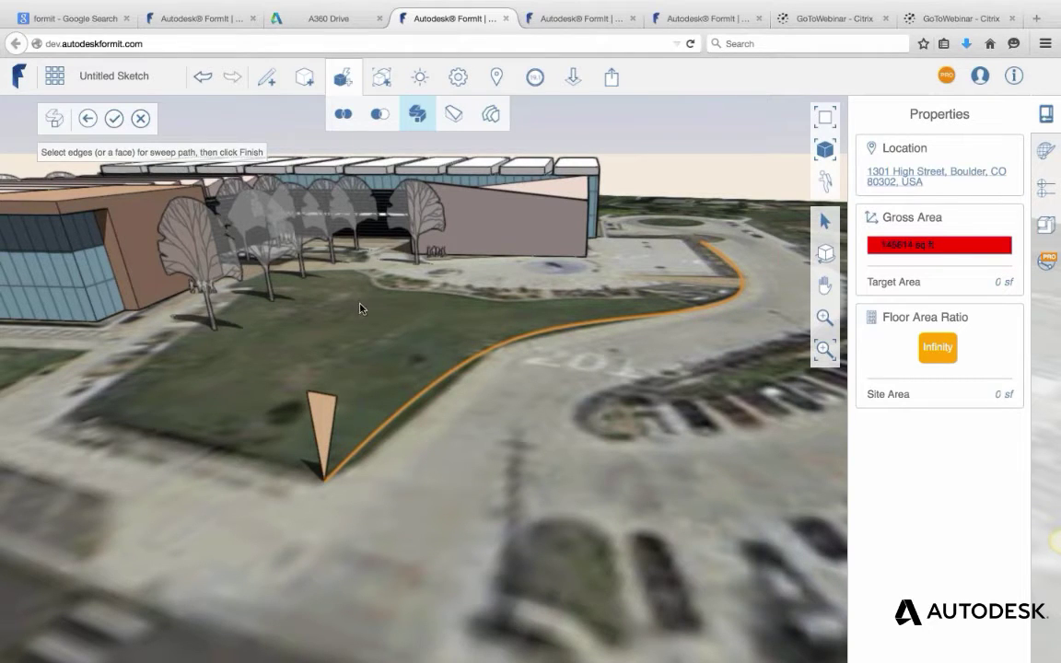
{"action": "key", "text": "f"}
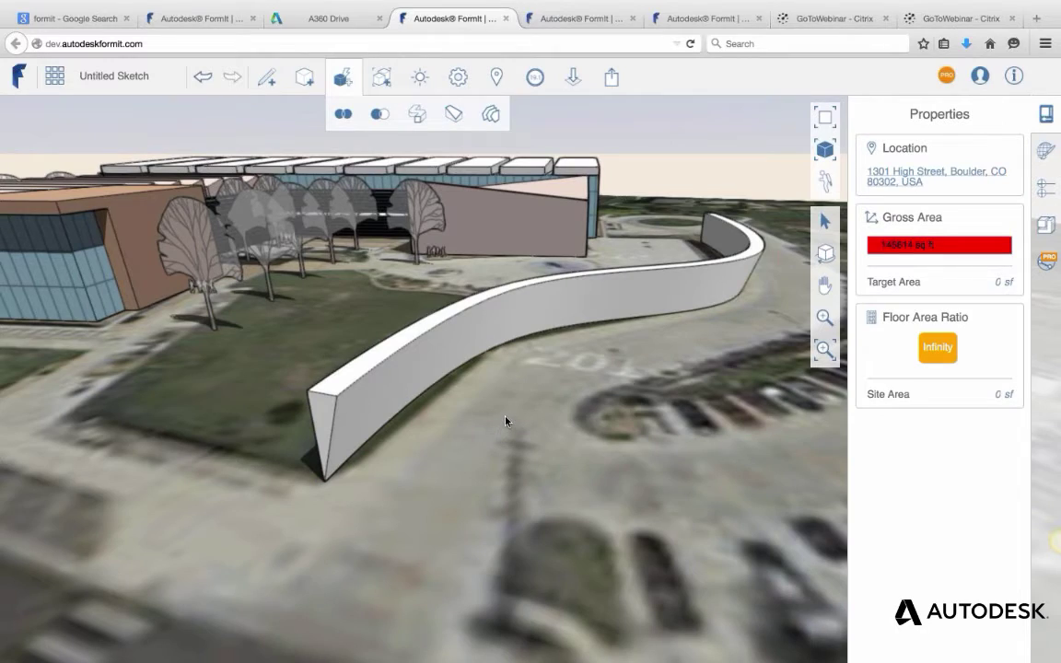
Examine the curved swept wall from a higher viewpoint along the driveway.
{"action": "middle_click_drag", "start_coordinate": [502, 420], "coordinate": [347, 322]}
{"action": "left_click", "coordinate": [355, 315]}
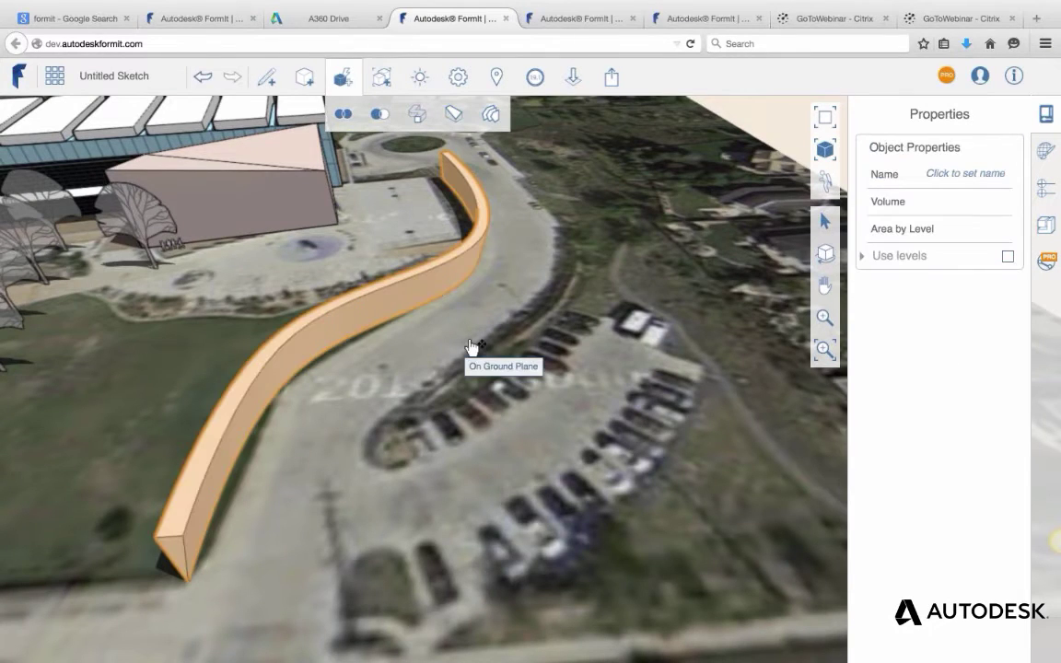
{"action": "left_click", "coordinate": [466, 343]}
{"action": "key", "text": "Escape"}
Open the brown corner building's group with the glazed front for editing.
{"action": "middle_click_drag", "start_coordinate": [448, 345], "coordinate": [356, 232]}
{"action": "scroll", "coordinate": [270, 212], "scroll_direction": "up", "scroll_amount": 10}
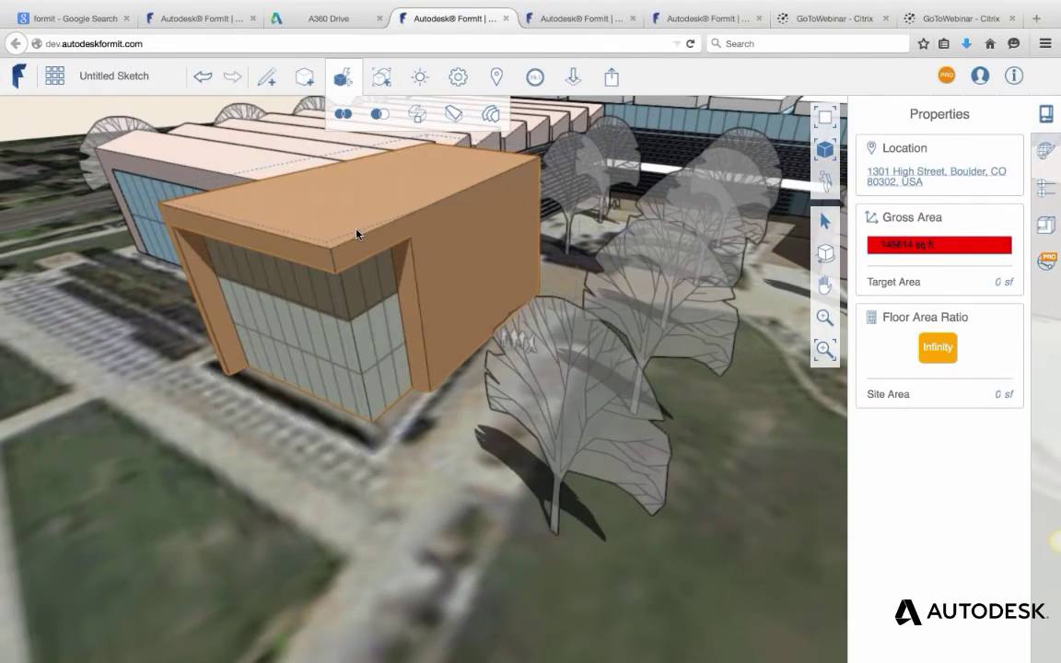
{"action": "double_click", "coordinate": [359, 238]}
{"action": "scroll", "coordinate": [362, 242], "scroll_direction": "up", "scroll_amount": 3}
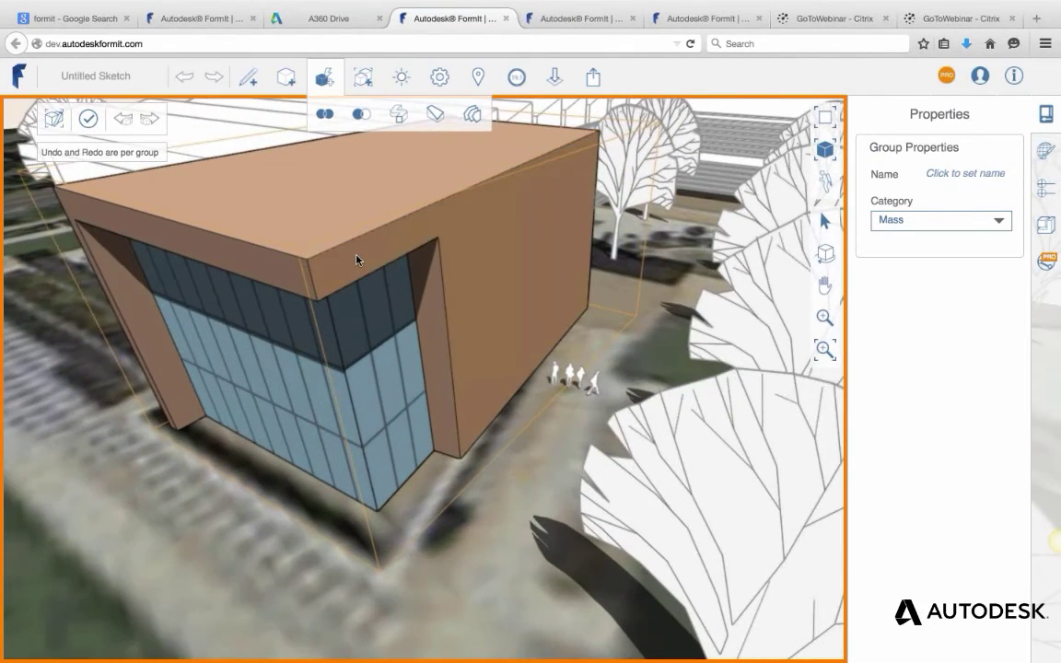
{"action": "right_click_drag", "start_coordinate": [334, 249], "coordinate": [390, 260]}
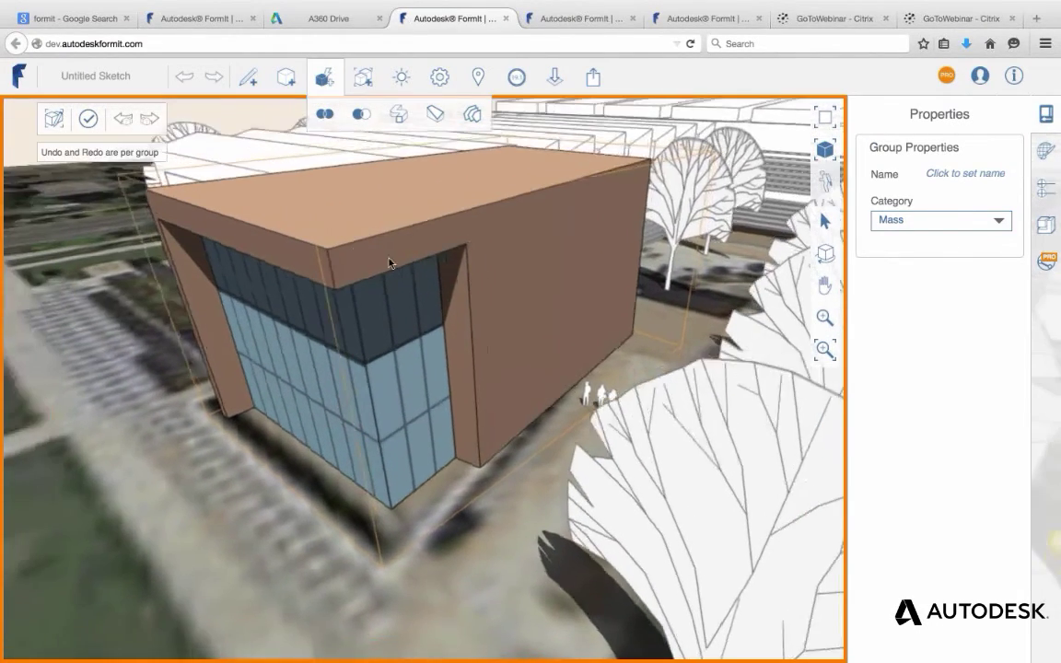
{"action": "scroll", "coordinate": [387, 260], "scroll_direction": "up", "scroll_amount": 3}
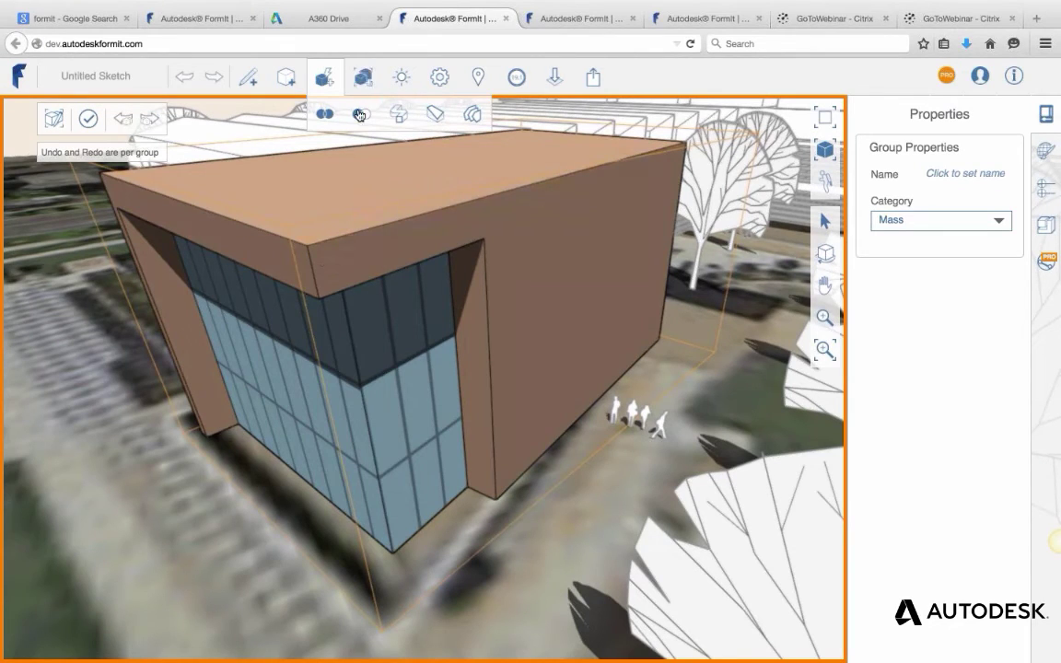
{"action": "left_click", "coordinate": [247, 112]}
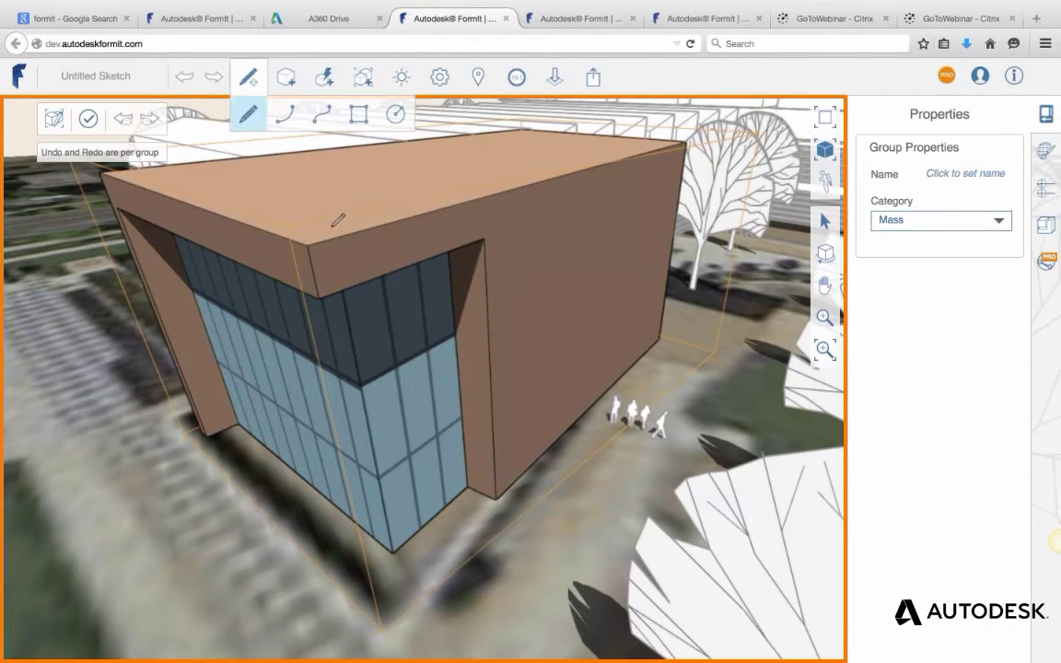
{"action": "scroll", "coordinate": [323, 272], "scroll_direction": "up", "scroll_amount": 2}
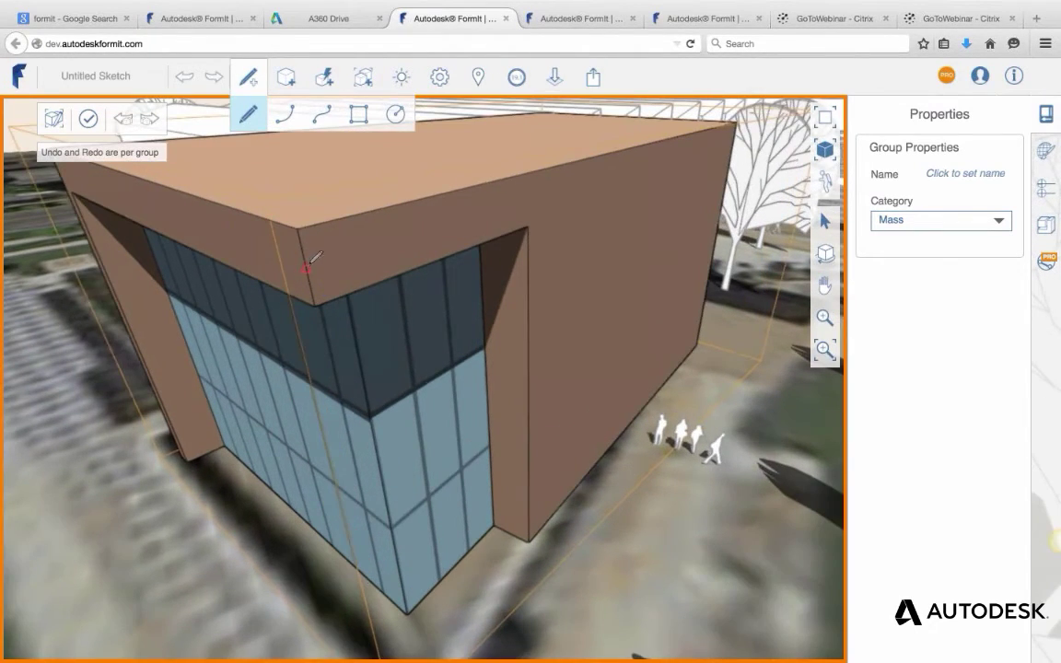
{"action": "scroll", "coordinate": [303, 260], "scroll_direction": "up", "scroll_amount": 2}
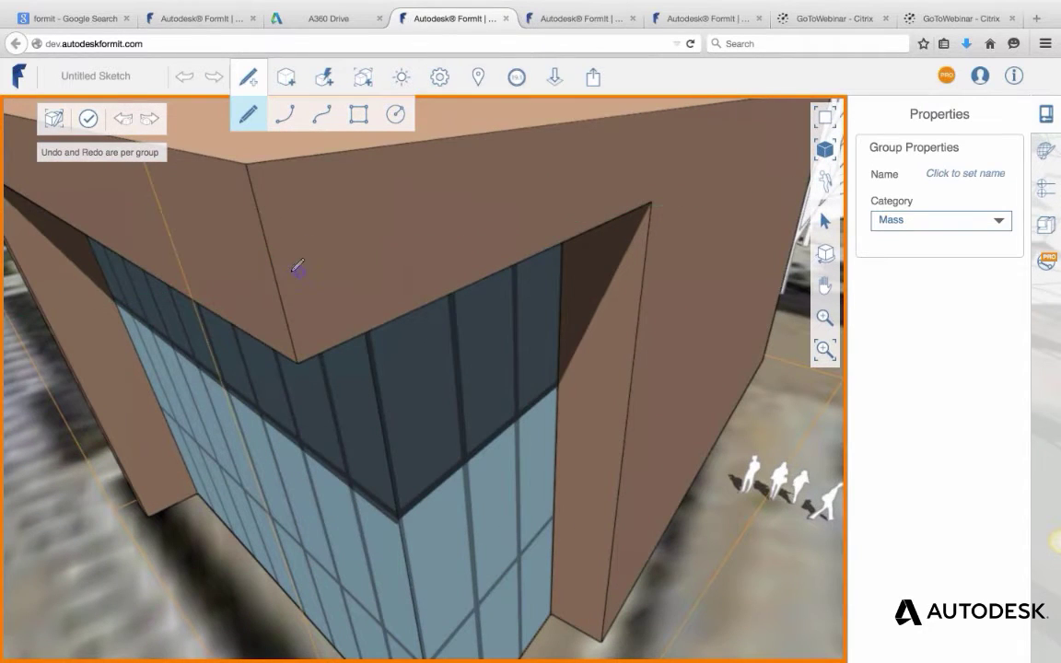
{"action": "key", "text": "Escape"}
{"action": "scroll", "coordinate": [318, 263], "scroll_direction": "down", "scroll_amount": 1}
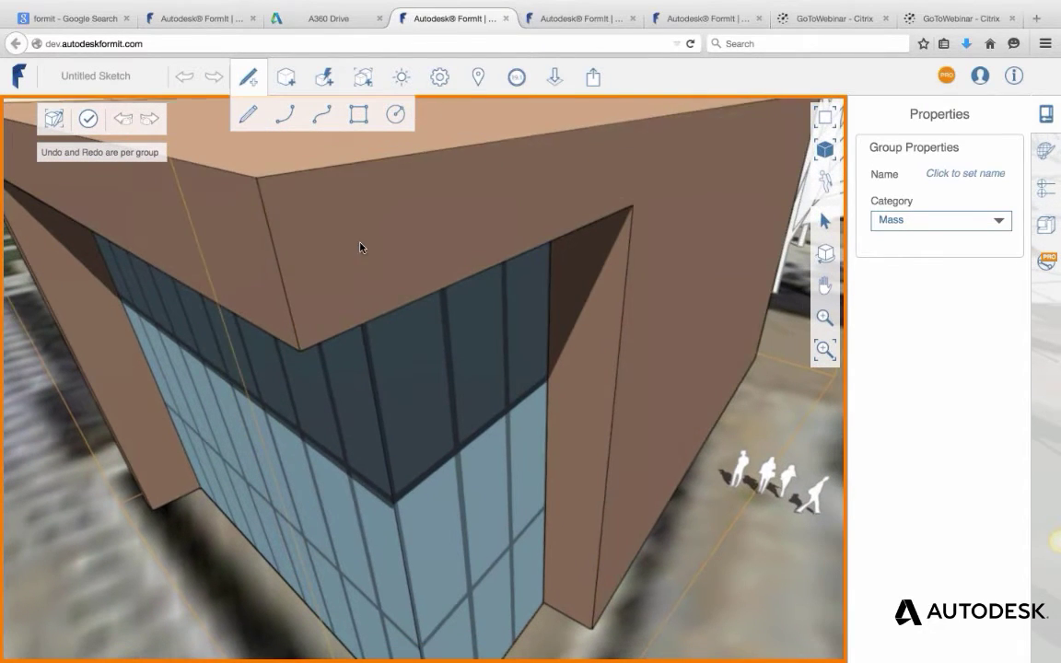
Try to draw a line perpendicular to the roof fascia's corner edge with a length of 2', and undo it.
{"action": "left_click", "coordinate": [280, 267]}
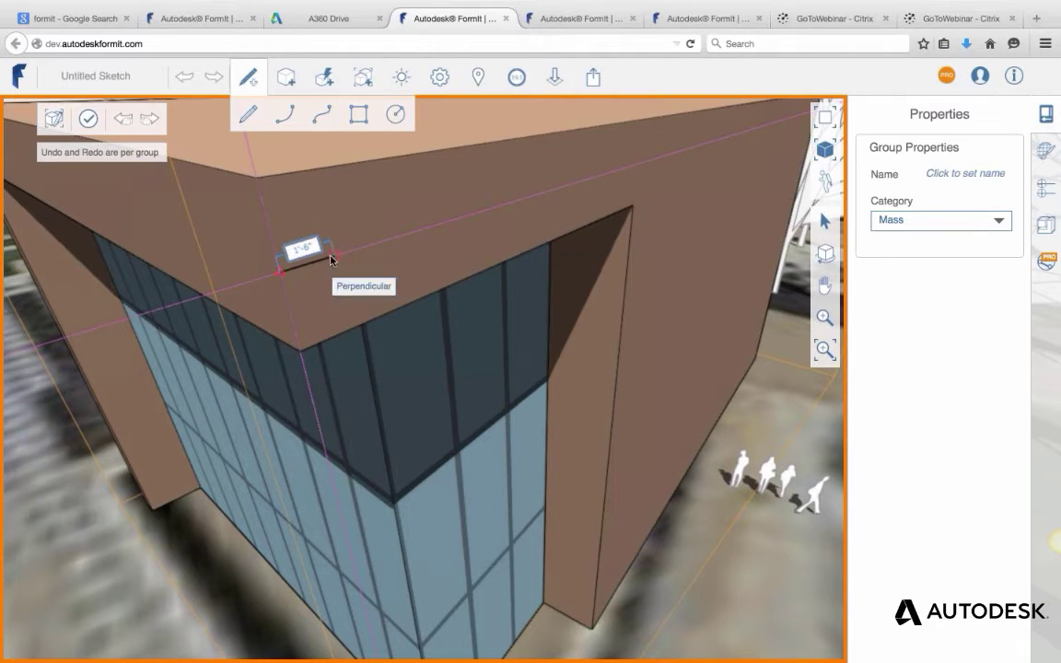
{"action": "left_click", "coordinate": [331, 257]}
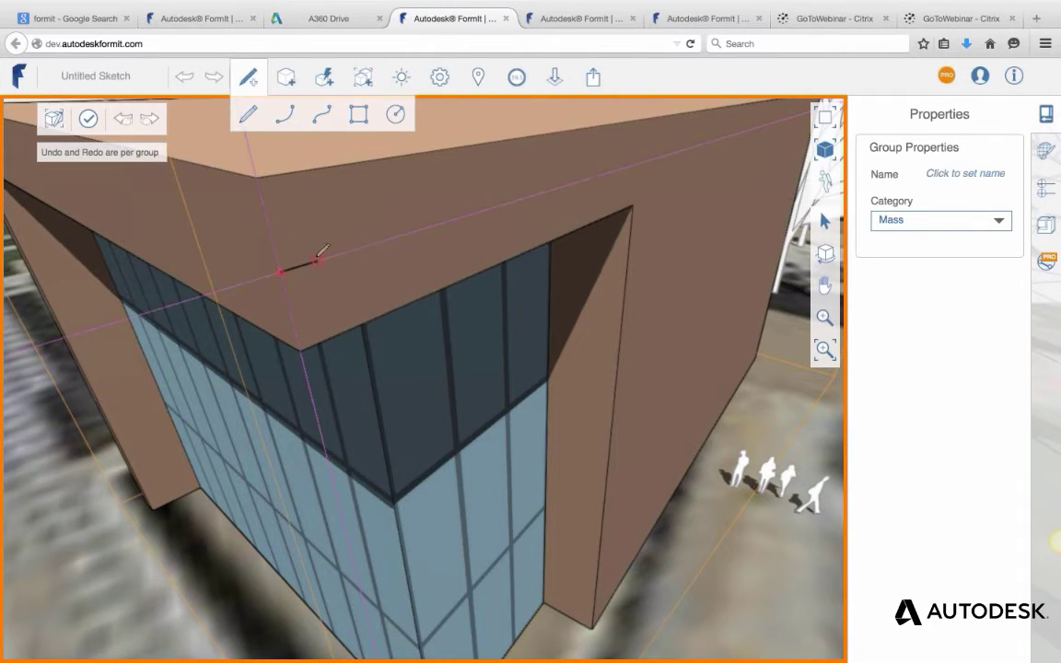
{"action": "mouse_move", "coordinate": [317, 259]}
{"action": "right_mouse_down"}
{"action": "mouse_move", "coordinate": [256, 289]}
{"action": "mouse_move", "coordinate": [327, 266]}
{"action": "right_mouse_up"}
{"action": "scroll", "coordinate": [320, 254], "scroll_direction": "up", "scroll_amount": 4}
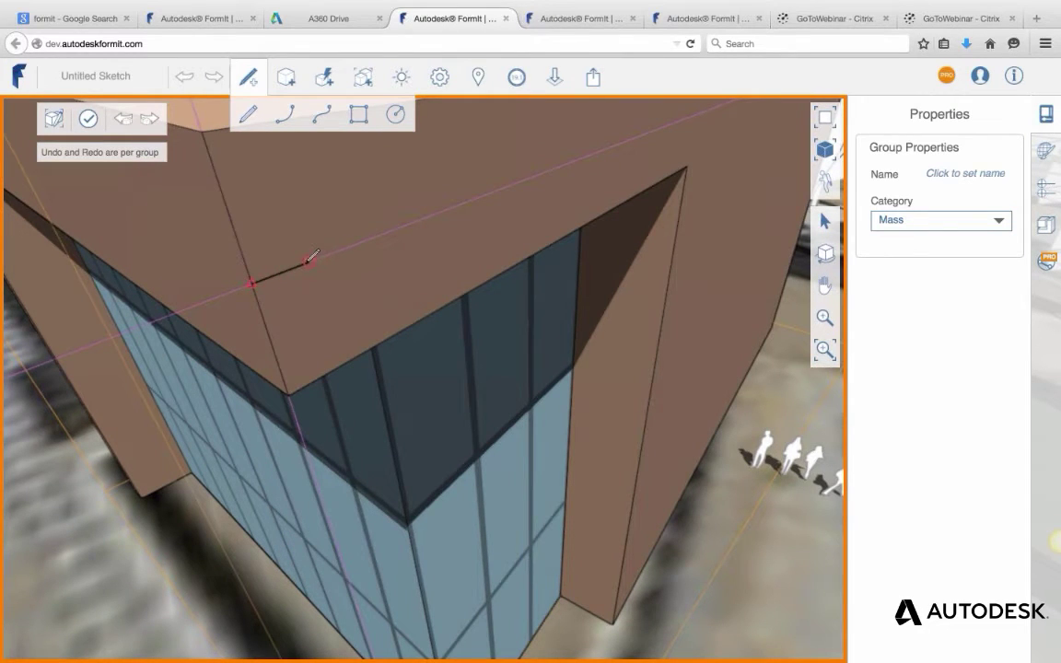
{"action": "left_click", "coordinate": [309, 261]}
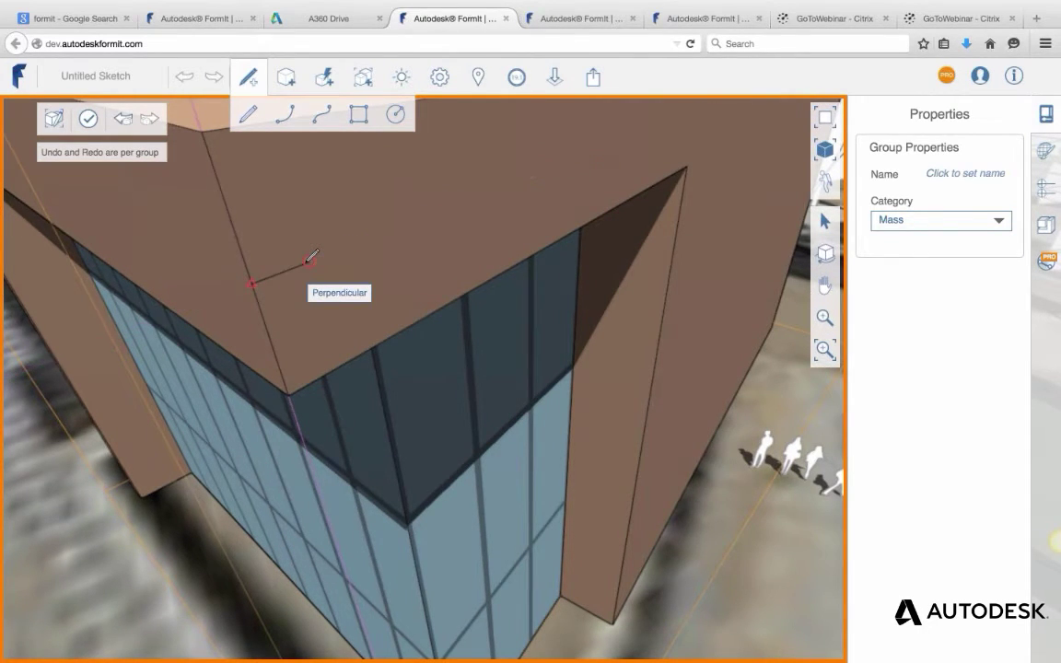
{"action": "key", "text": "Tab"}
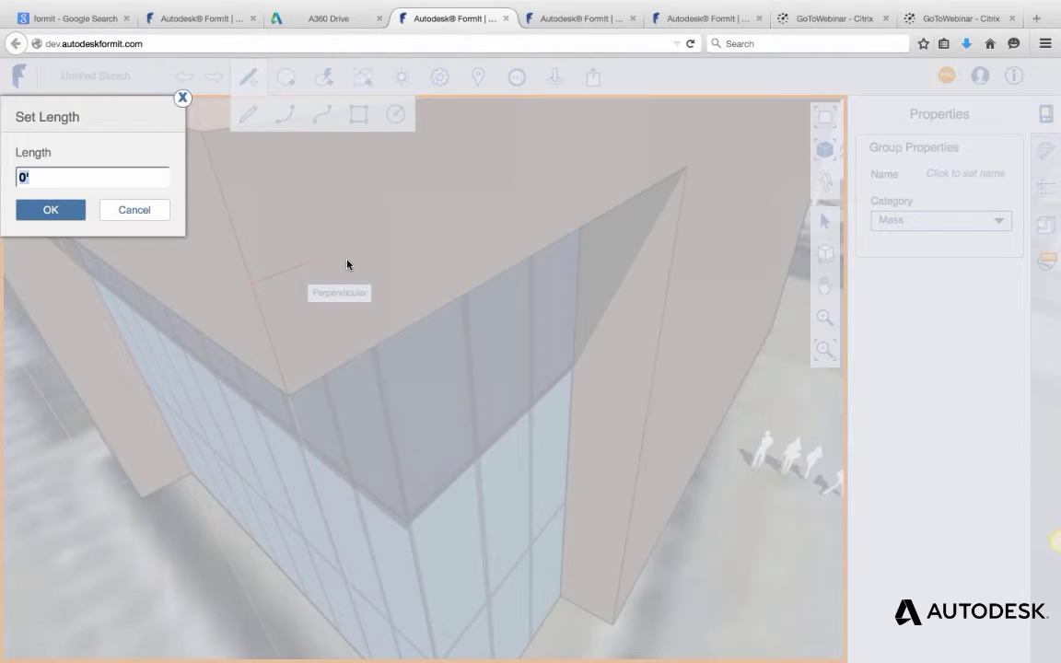
{"action": "type", "text": "2'"}
{"action": "key", "text": "Return"}
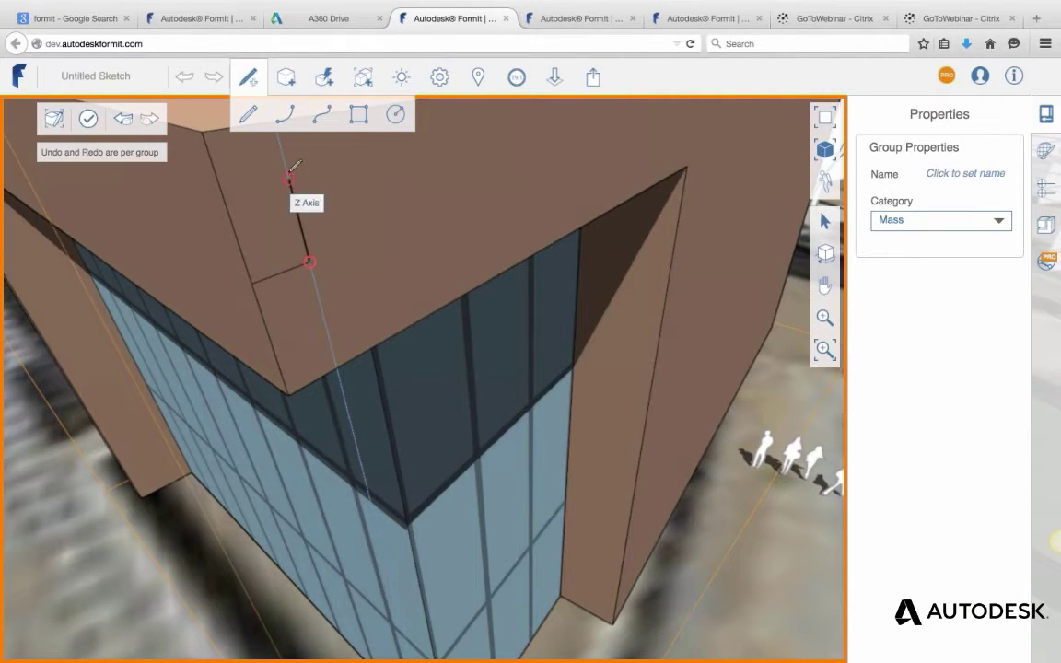
{"action": "key", "text": "Escape"}
{"action": "key", "text": "ctrl+z"}
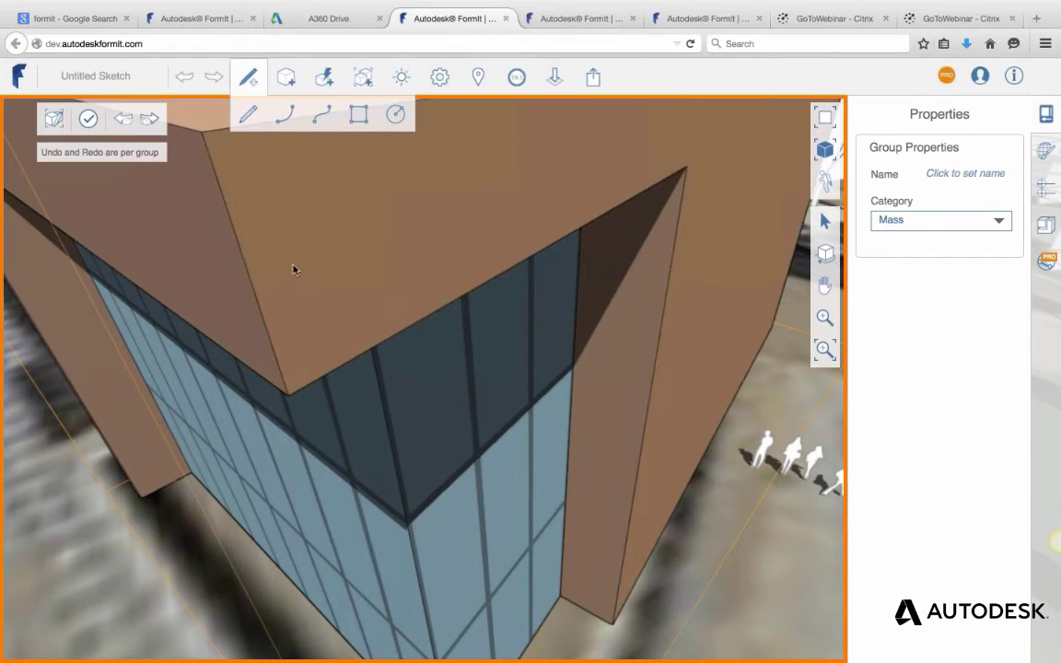
Draw a 2' line on the side fascia, perpendicular to the building's corner edge.
{"action": "left_click", "coordinate": [248, 113]}
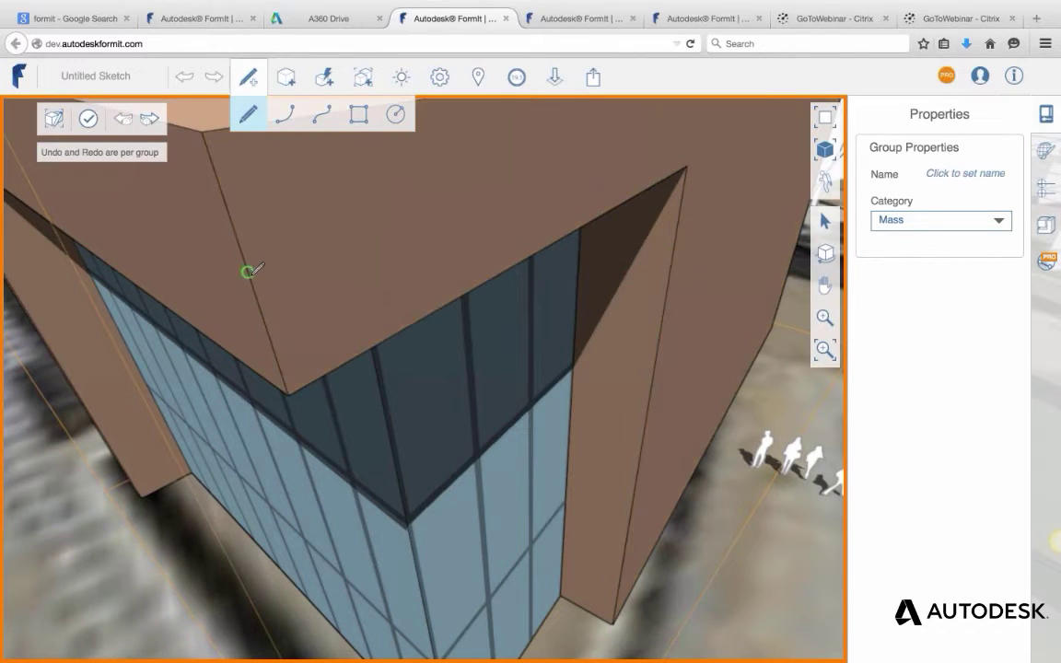
{"action": "left_click", "coordinate": [251, 282]}
{"action": "key", "text": "Tab"}
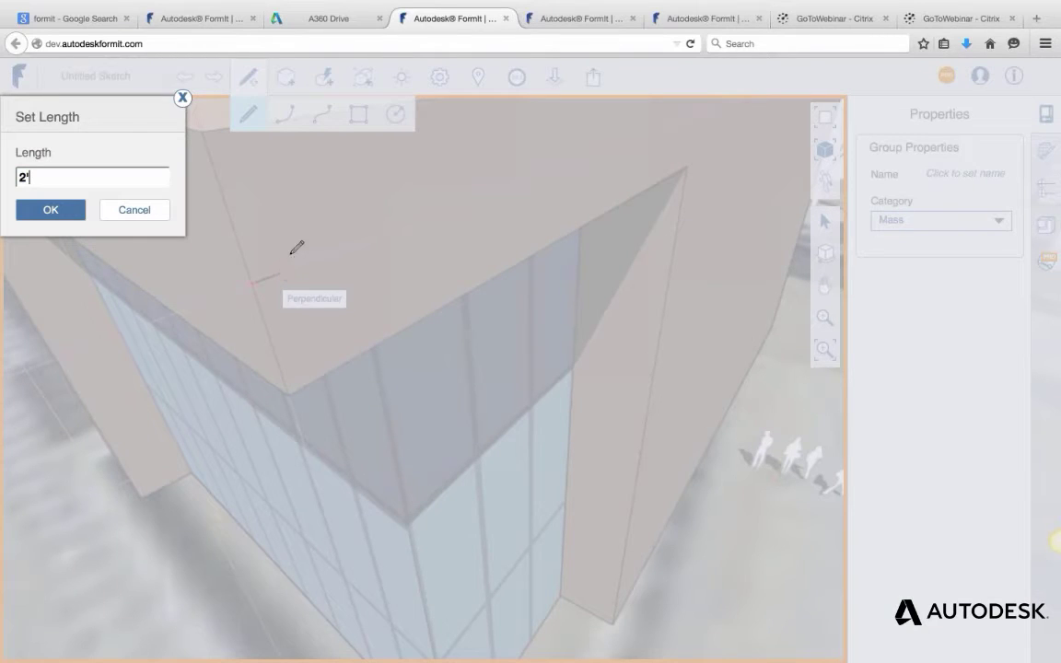
{"action": "key", "text": "Return"}
Complete the stepped profile with a 1' line upward, a 1' line across and a vertical line to the roof edge.
{"action": "middle_click_drag", "start_coordinate": [359, 237], "coordinate": [307, 273]}
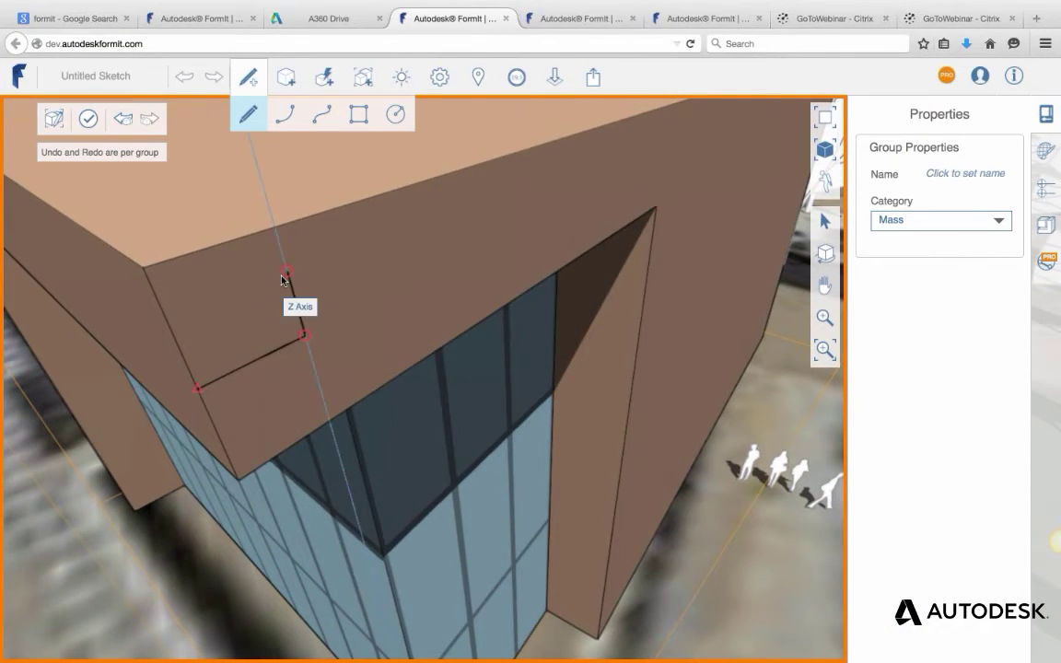
{"action": "key", "text": "Tab"}
{"action": "type", "text": "1'"}
{"action": "key", "text": "Return"}
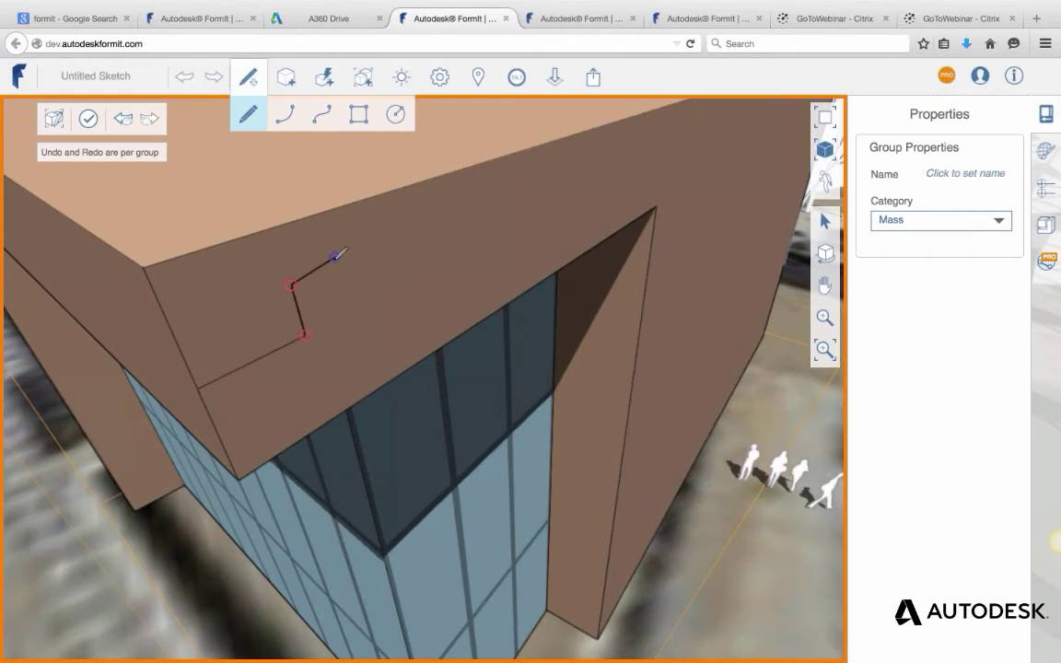
{"action": "key", "text": "Tab"}
{"action": "type", "text": "1'"}
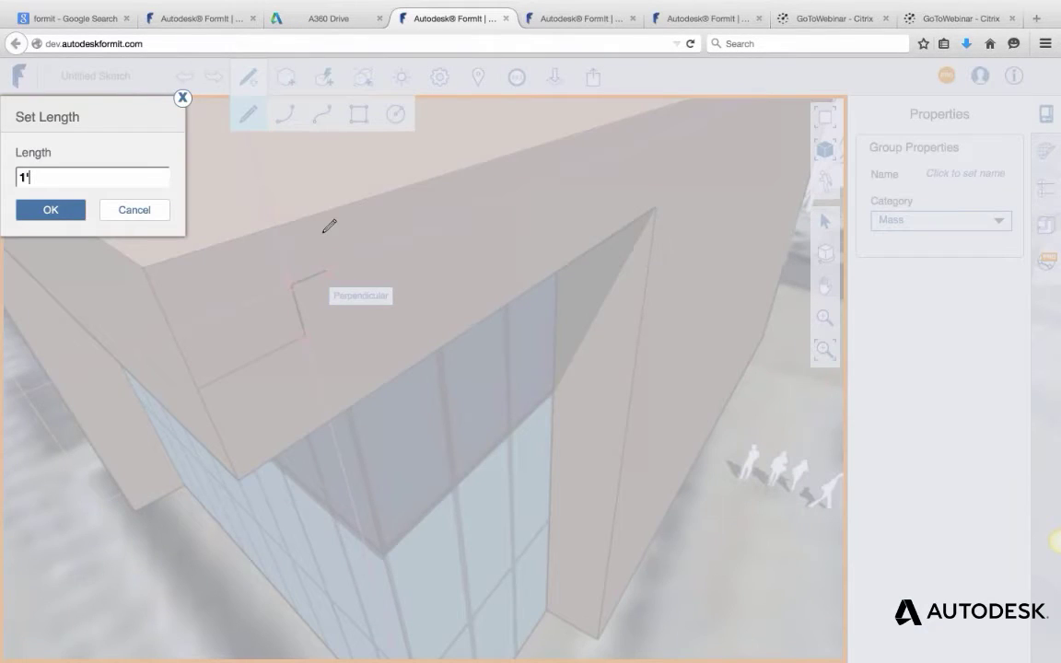
{"action": "key", "text": "Return"}
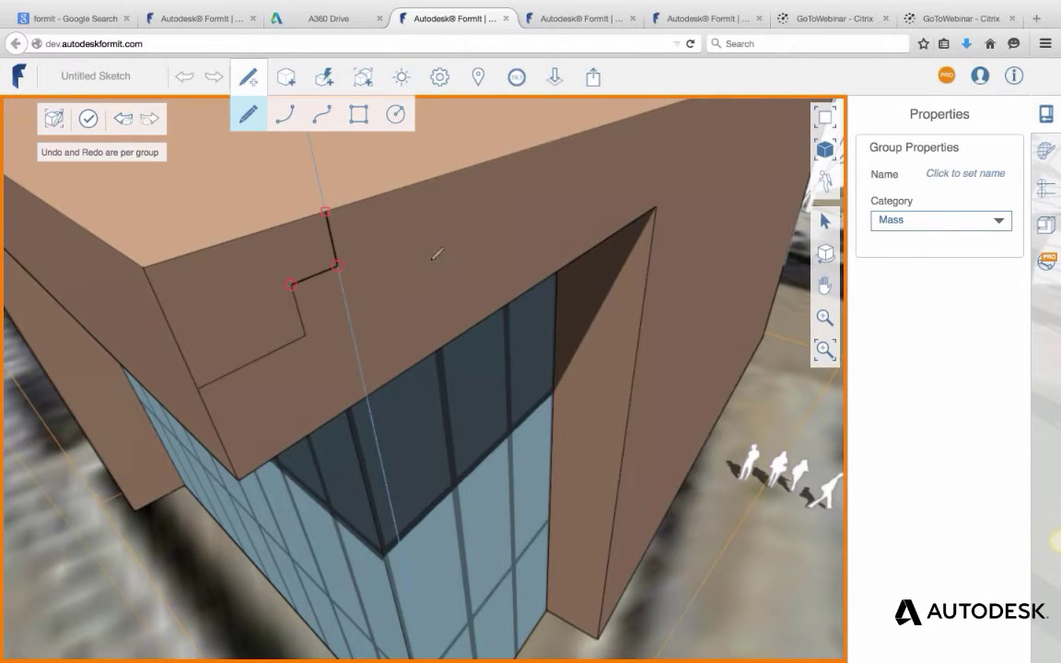
{"action": "scroll", "coordinate": [417, 275], "scroll_direction": "down", "scroll_amount": 3}
{"action": "key", "text": "Escape"}
{"action": "scroll", "coordinate": [299, 286], "scroll_direction": "down", "scroll_amount": 2}
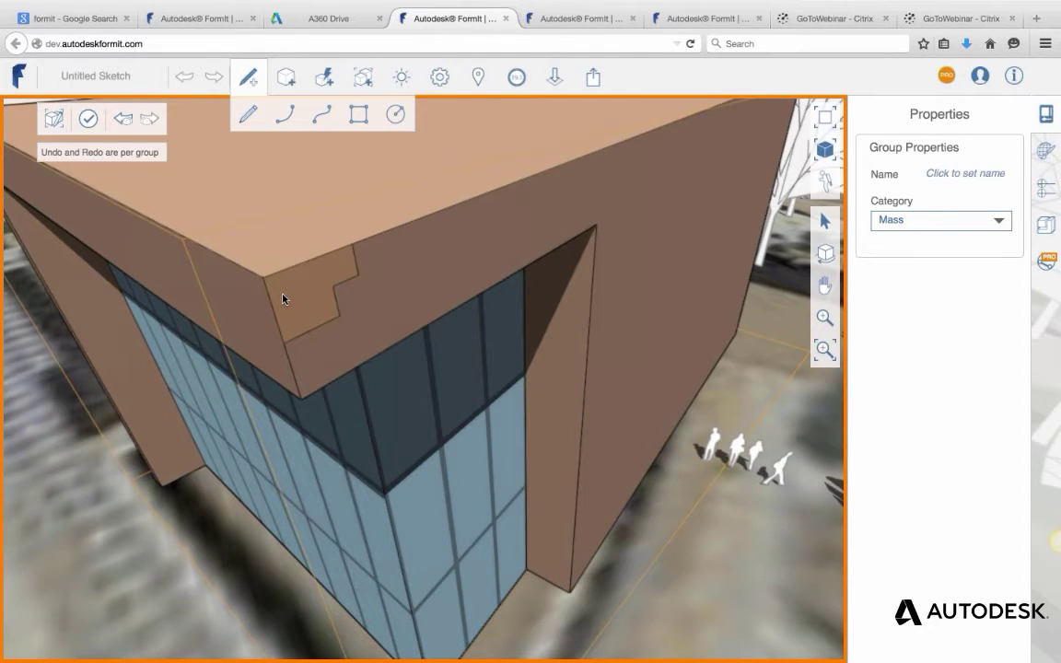
Sweep the stepped profile face around the outer edges of the corner building's roof face.
{"action": "key", "text": "s"}
{"action": "key", "text": "w"}
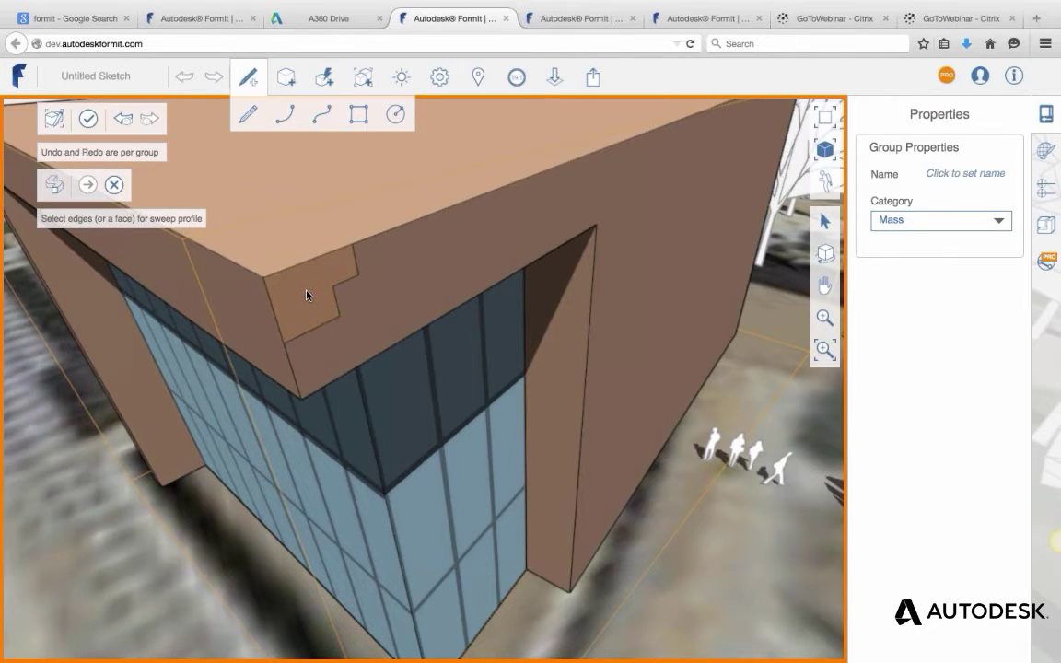
{"action": "left_click", "coordinate": [308, 295]}
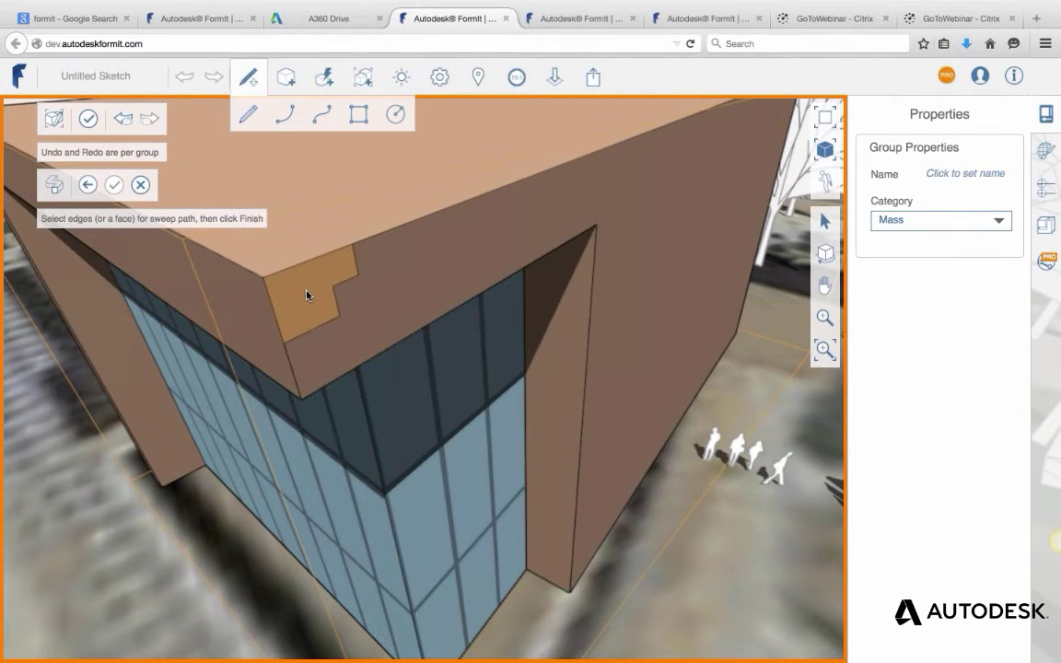
{"action": "scroll", "coordinate": [308, 295], "scroll_direction": "down", "scroll_amount": 2}
{"action": "right_click_drag", "start_coordinate": [307, 311], "coordinate": [305, 375]}
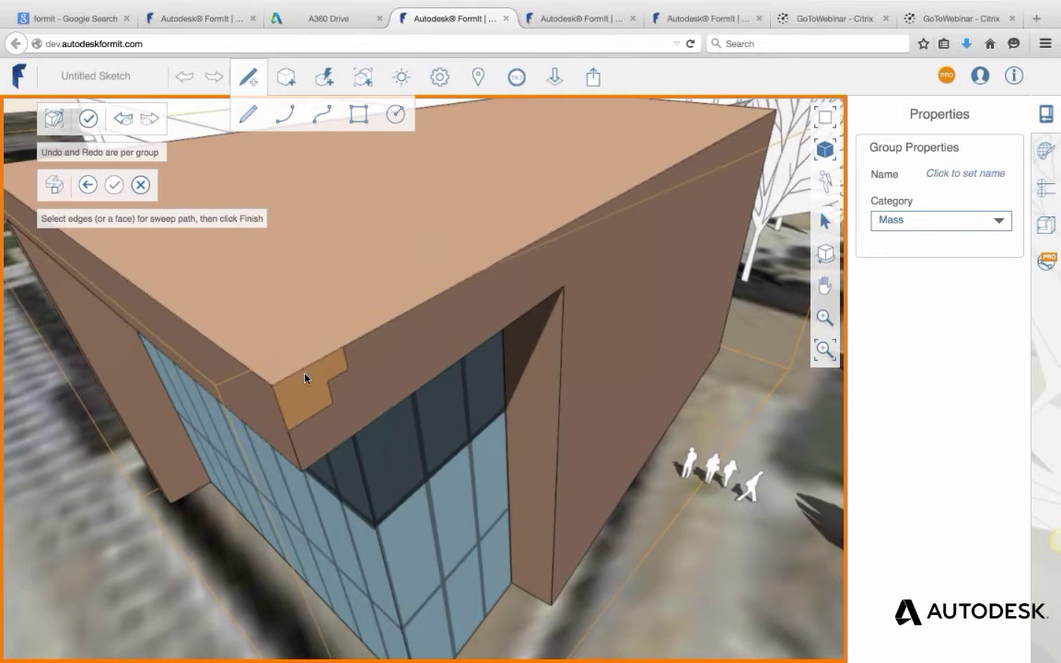
{"action": "left_click", "coordinate": [398, 251]}
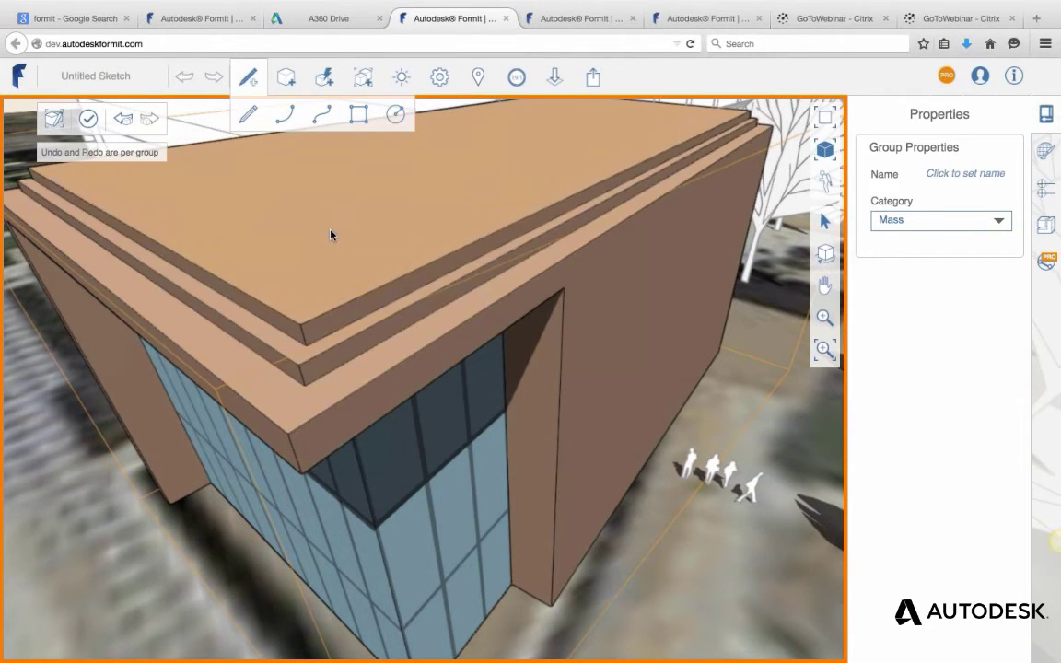
Finish editing the corner building's group and return to the whole site model.
{"action": "scroll", "coordinate": [441, 266], "scroll_direction": "down", "scroll_amount": 2}
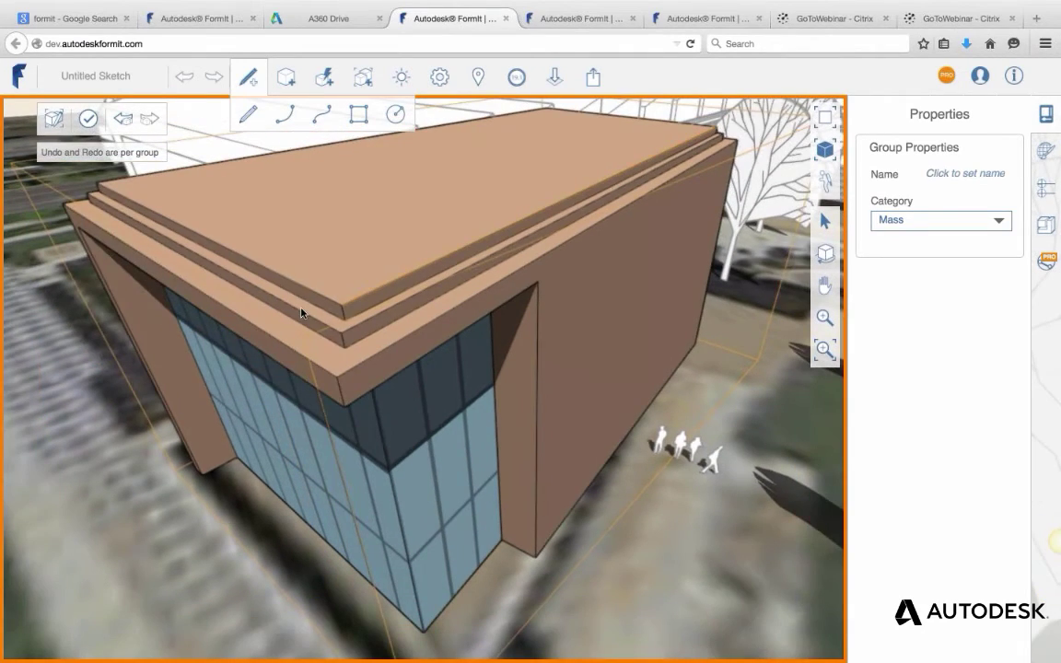
{"action": "middle_click_drag", "start_coordinate": [362, 303], "coordinate": [318, 287]}
{"action": "middle_click_drag", "start_coordinate": [392, 318], "coordinate": [214, 244]}
{"action": "right_click", "coordinate": [213, 244]}
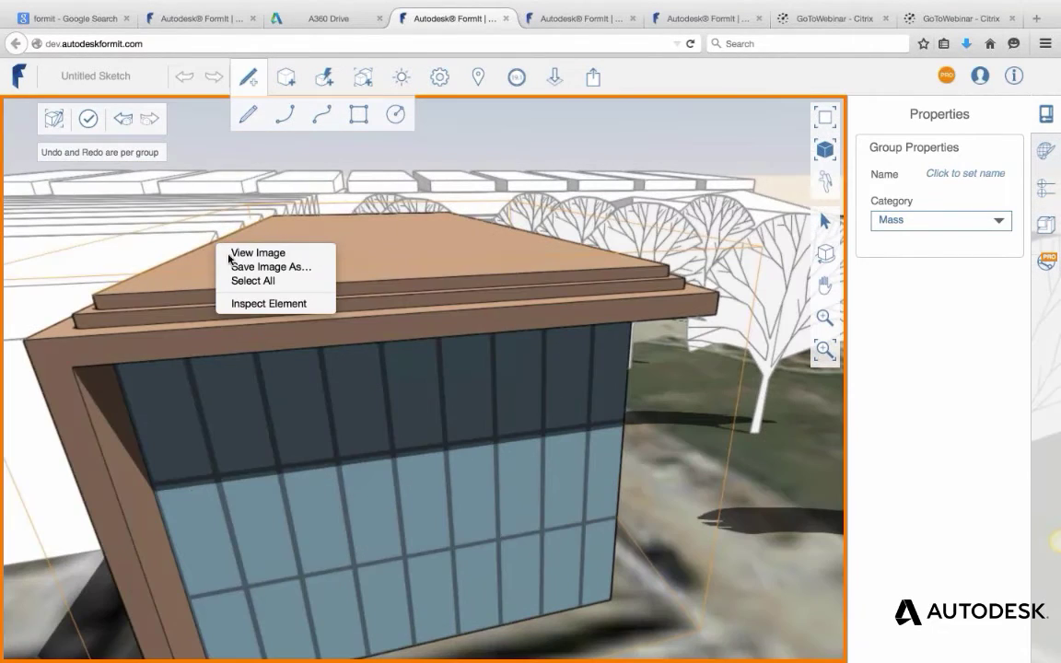
{"action": "right_click", "coordinate": [426, 244]}
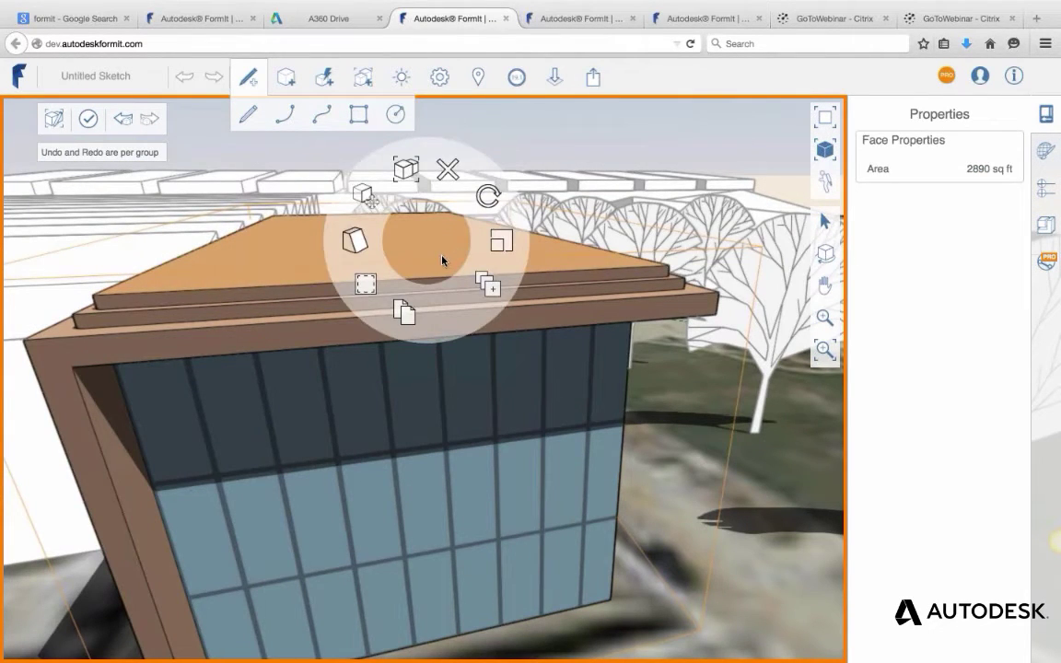
{"action": "left_click", "coordinate": [424, 279]}
{"action": "scroll", "coordinate": [424, 280], "scroll_direction": "down", "scroll_amount": 3}
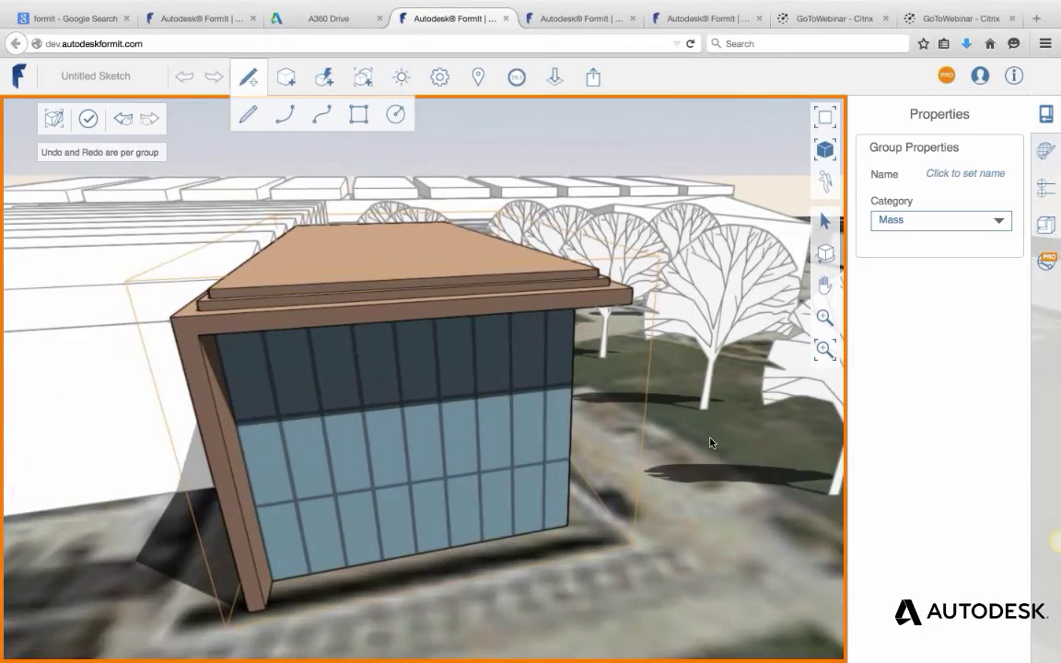
{"action": "right_click_drag", "start_coordinate": [696, 457], "coordinate": [630, 485]}
{"action": "double_click", "coordinate": [627, 479]}
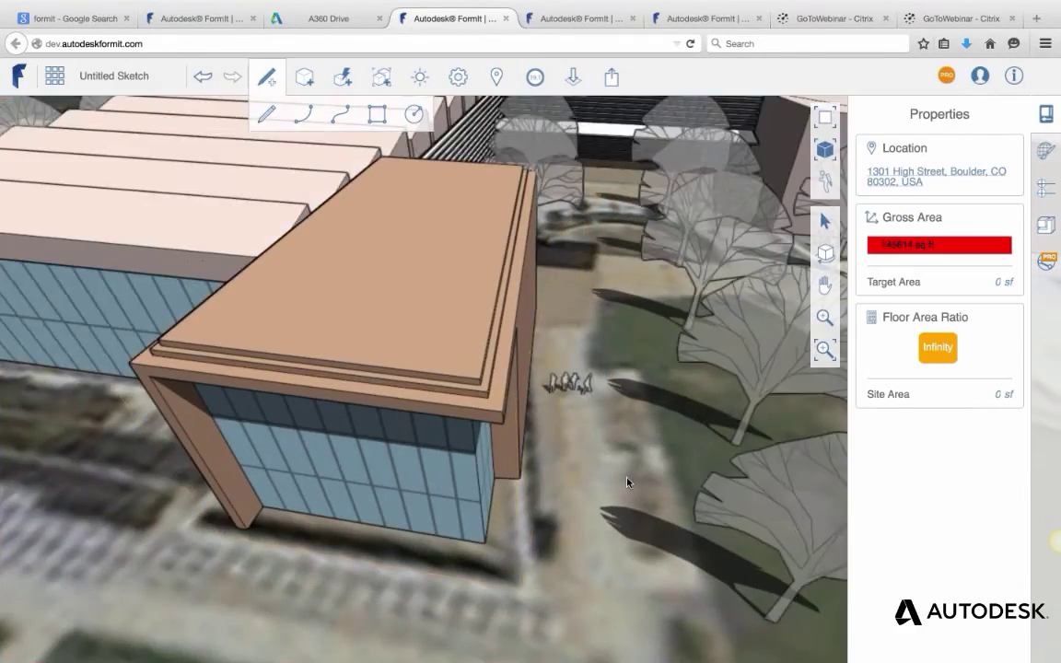
Draw a vertical line rising from the plaza at the rim of the circular paving feature.
{"action": "scroll", "coordinate": [628, 479], "scroll_direction": "down", "scroll_amount": 5}
{"action": "right_click_drag", "start_coordinate": [303, 347], "coordinate": [686, 373]}
{"action": "right_click_drag", "start_coordinate": [322, 234], "coordinate": [635, 221]}
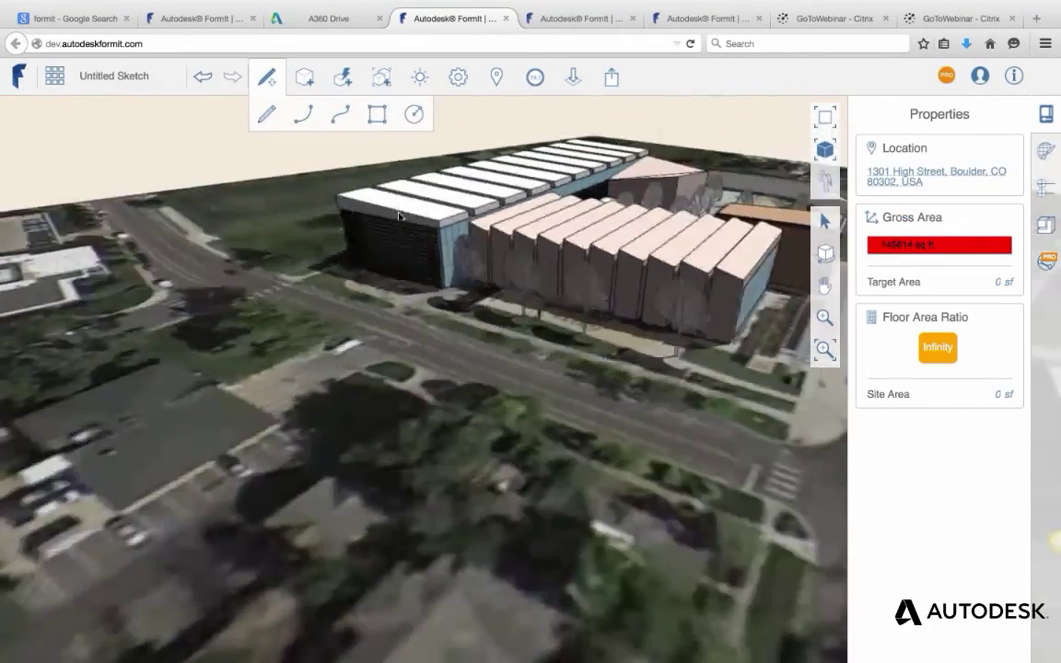
{"action": "right_click_drag", "start_coordinate": [276, 220], "coordinate": [480, 258]}
{"action": "scroll", "coordinate": [481, 258], "scroll_direction": "up", "scroll_amount": 5}
{"action": "scroll", "coordinate": [481, 258], "scroll_direction": "down", "scroll_amount": 5}
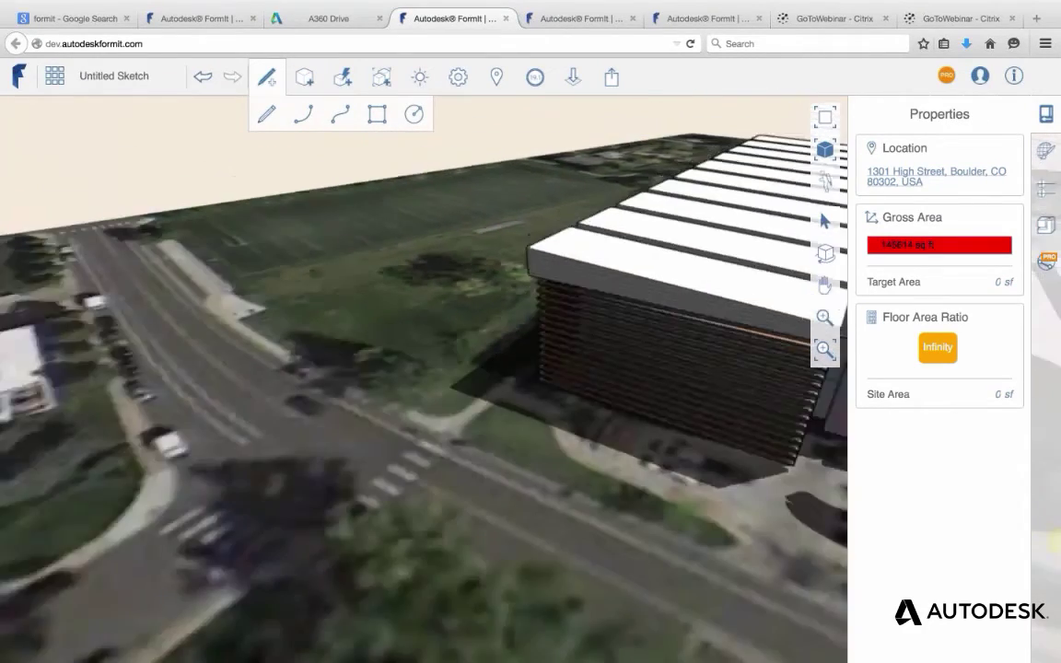
{"action": "right_click_drag", "start_coordinate": [543, 231], "coordinate": [451, 204]}
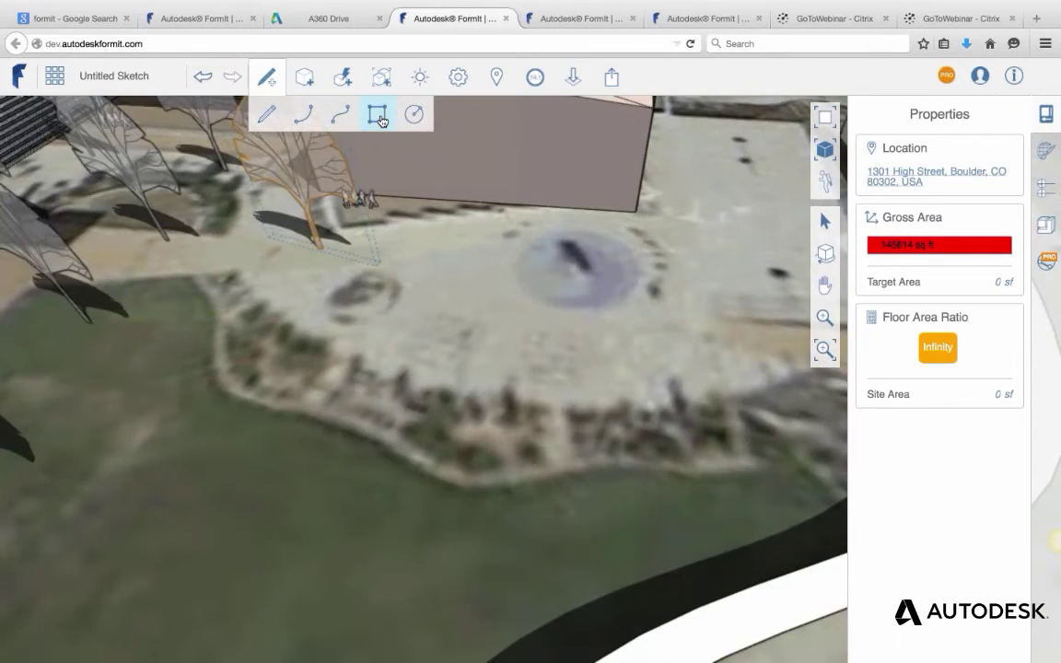
{"action": "left_click", "coordinate": [266, 114]}
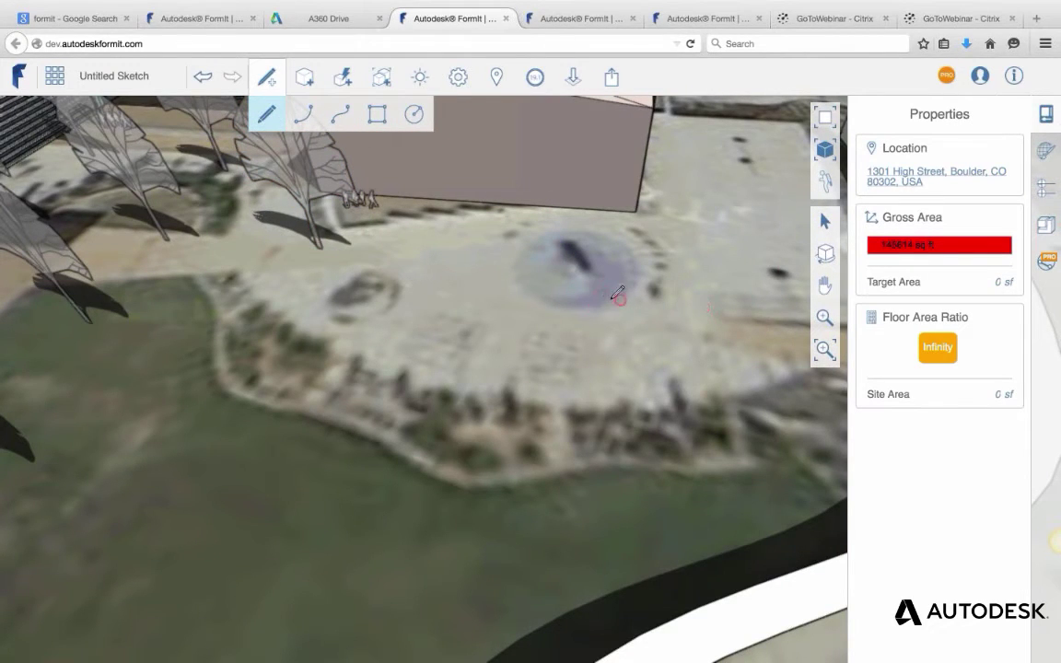
{"action": "scroll", "coordinate": [617, 305], "scroll_direction": "up", "scroll_amount": 2}
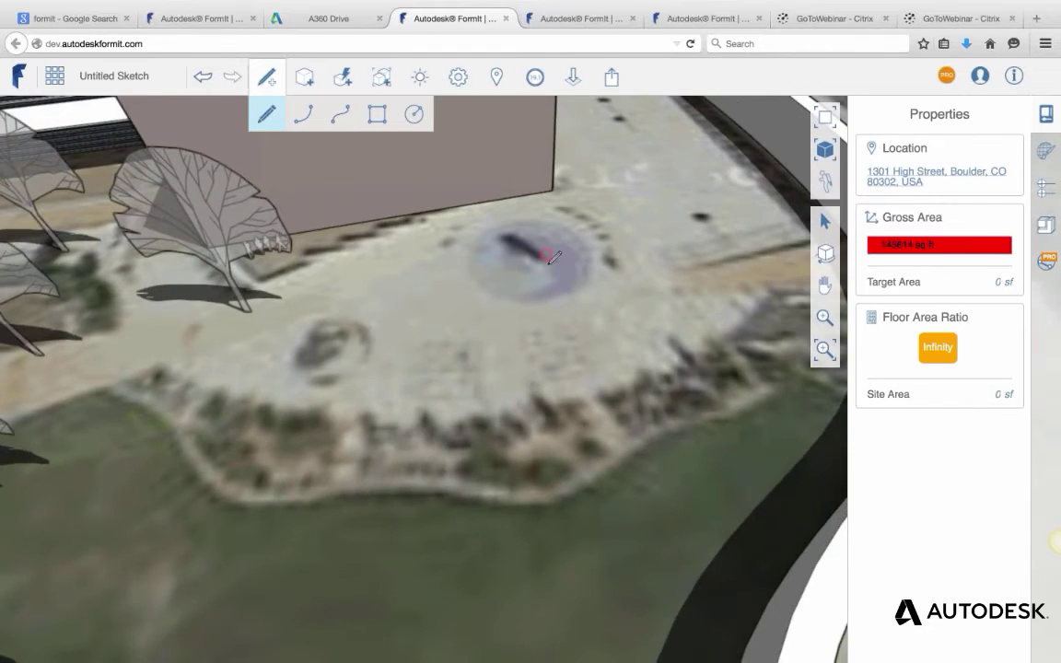
{"action": "scroll", "coordinate": [565, 370], "scroll_direction": "up", "scroll_amount": 3}
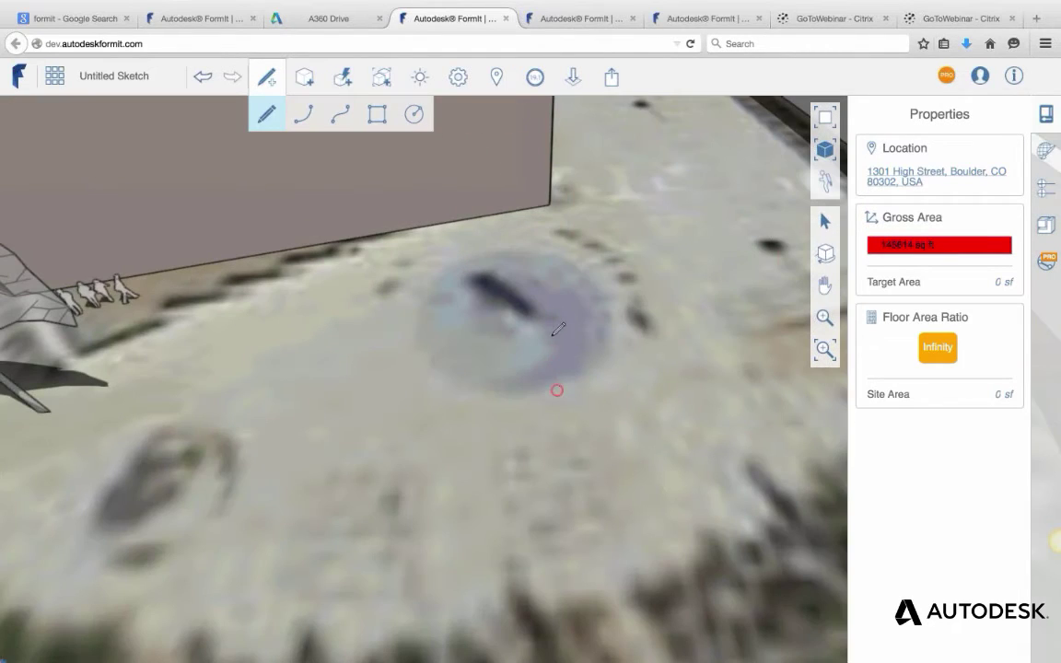
{"action": "left_click", "coordinate": [566, 266]}
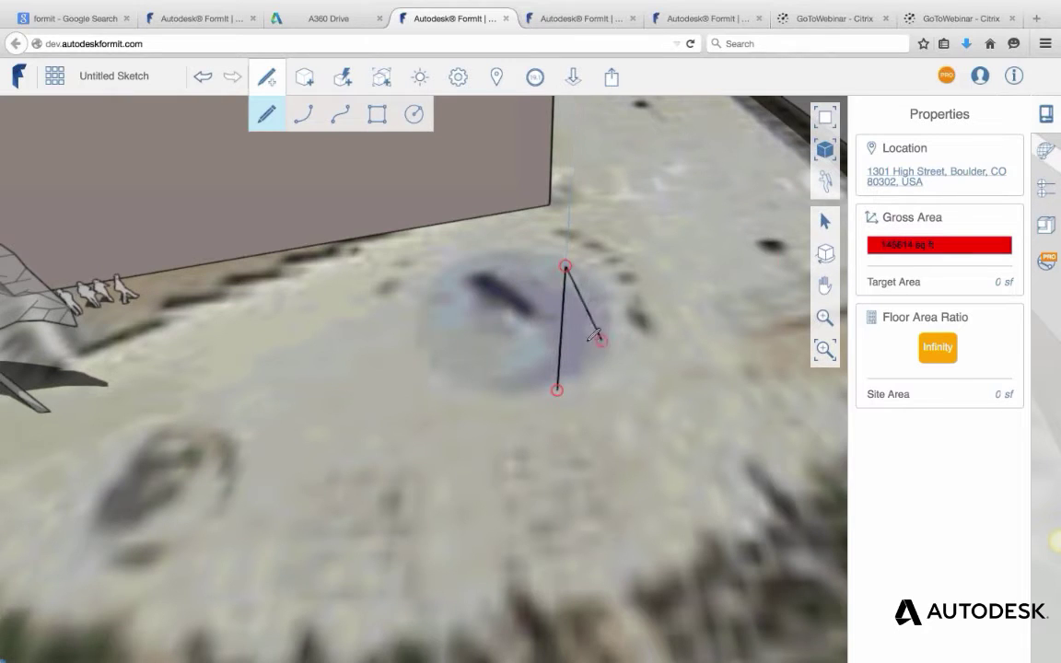
Continue the outline with an arm: a line outward, a short drop, a line back inward and a vertical line downward.
{"action": "middle_click_drag", "start_coordinate": [599, 342], "coordinate": [658, 338]}
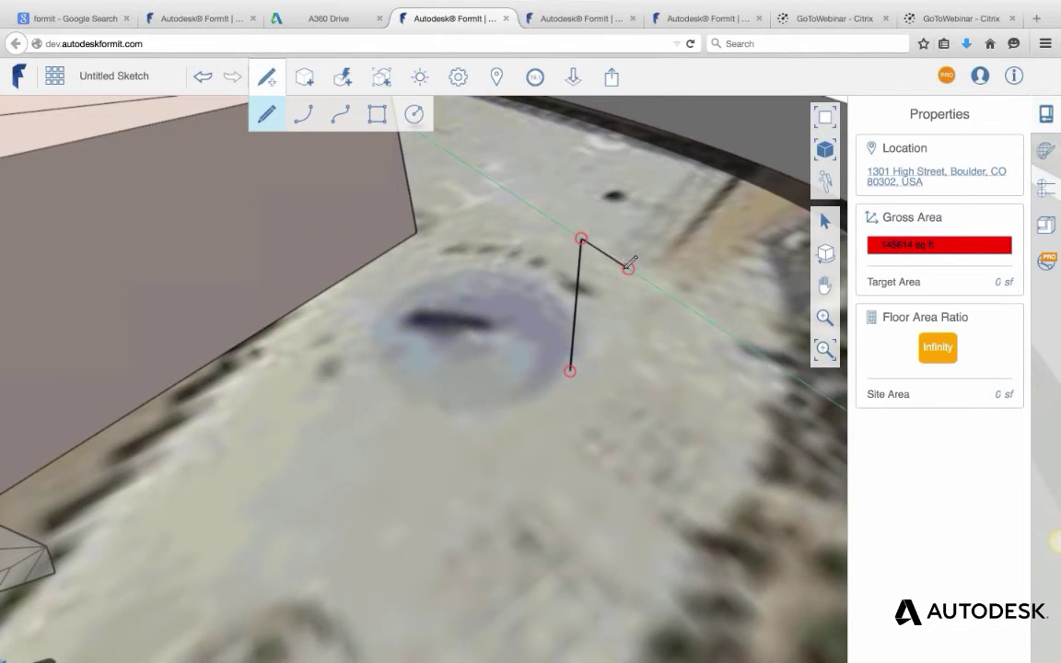
{"action": "left_click", "coordinate": [628, 268]}
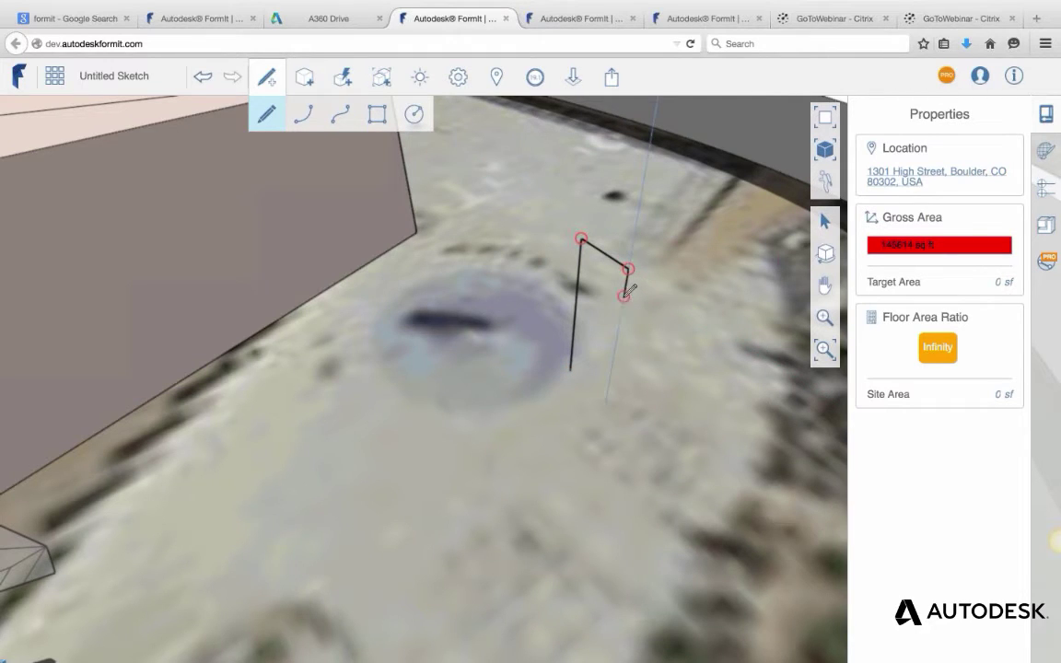
{"action": "left_click", "coordinate": [624, 296]}
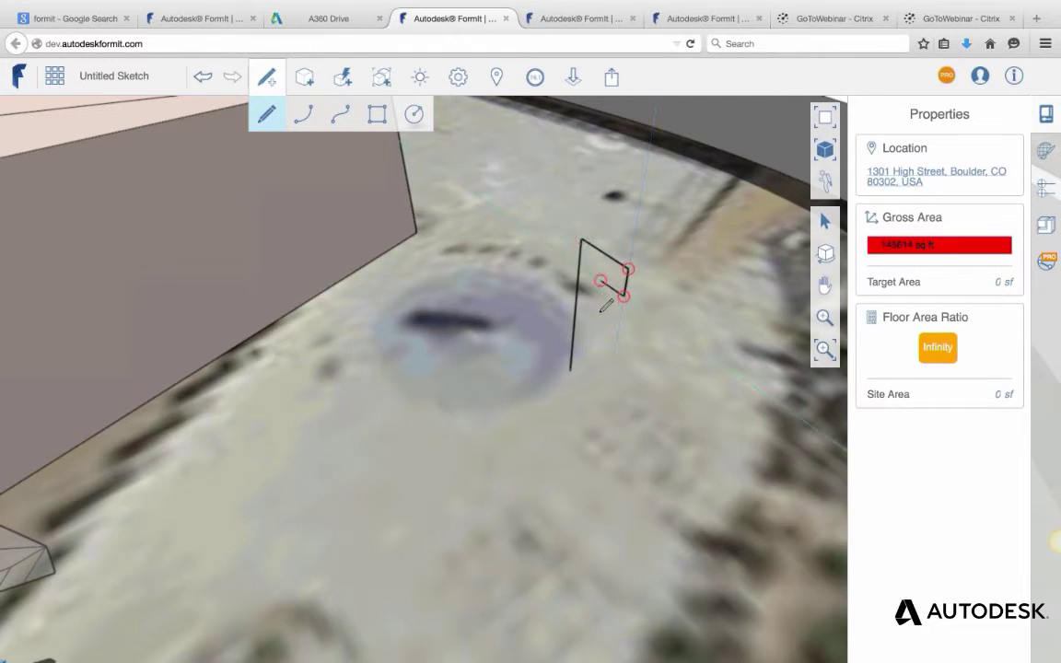
{"action": "left_click", "coordinate": [600, 281]}
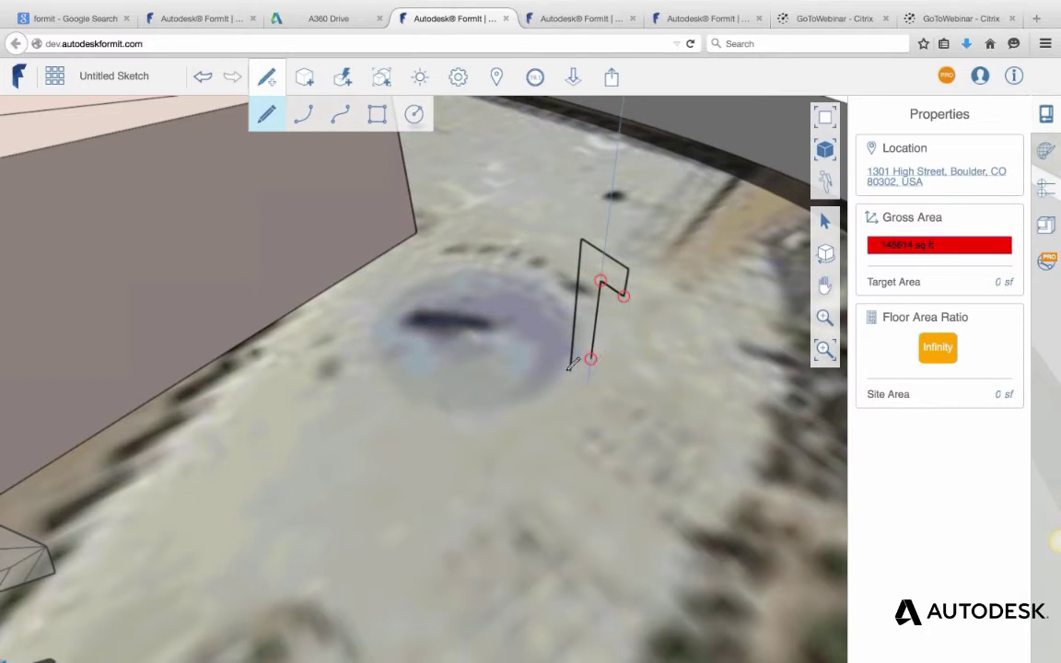
{"action": "left_click", "coordinate": [590, 358]}
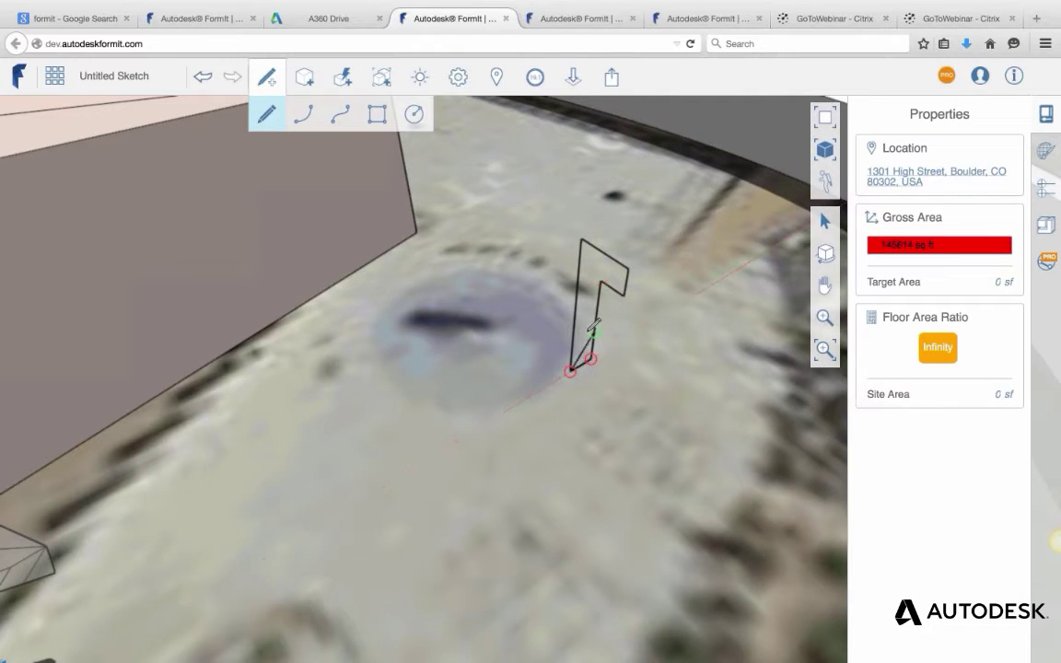
Close the hooked outline into a face with a line joining the lower ends of its two vertical lines.
{"action": "scroll", "coordinate": [594, 334], "scroll_direction": "down", "scroll_amount": 5}
{"action": "key", "text": "Escape"}
{"action": "right_click_drag", "start_coordinate": [590, 333], "coordinate": [518, 346]}
{"action": "mouse_move", "coordinate": [516, 350]}
{"action": "middle_mouse_down"}
{"action": "mouse_move", "coordinate": [473, 358]}
{"action": "mouse_move", "coordinate": [490, 369]}
{"action": "mouse_move", "coordinate": [510, 319]}
{"action": "mouse_move", "coordinate": [581, 359]}
{"action": "middle_mouse_up"}
{"action": "scroll", "coordinate": [582, 359], "scroll_direction": "up", "scroll_amount": 3}
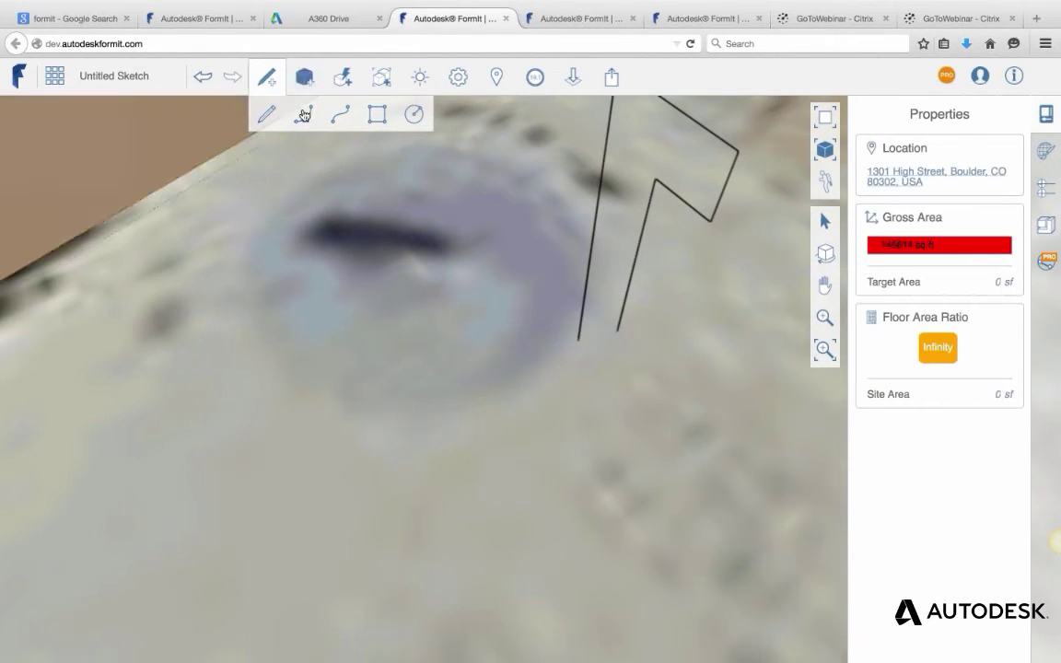
{"action": "key", "text": "l"}
{"action": "left_click", "coordinate": [578, 340]}
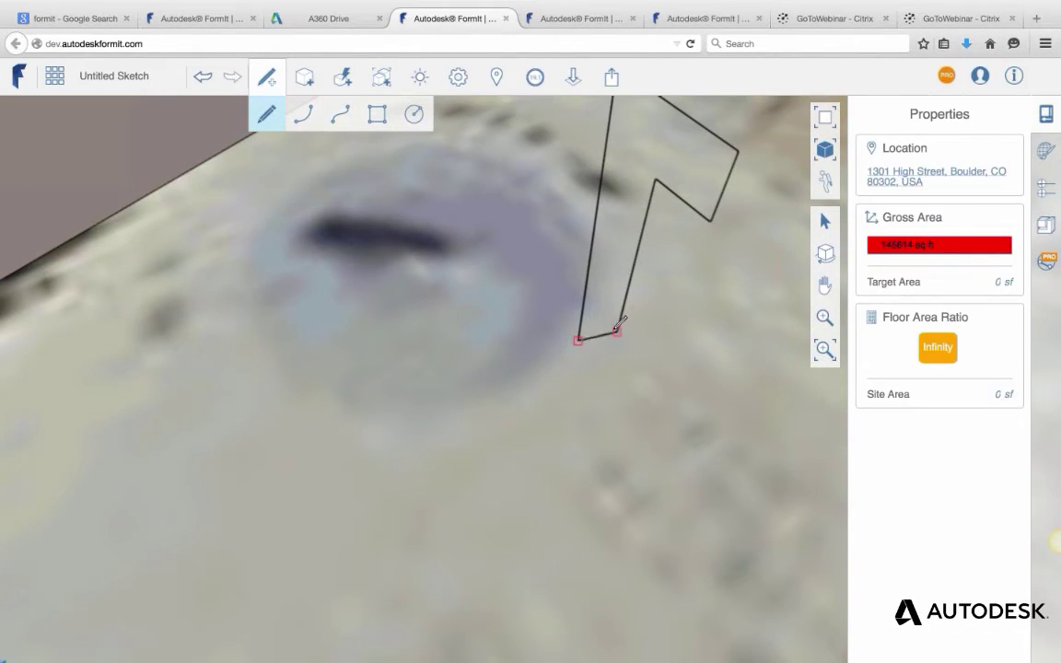
{"action": "left_click", "coordinate": [629, 338]}
{"action": "key", "text": "Escape"}
{"action": "scroll", "coordinate": [650, 365], "scroll_direction": "down", "scroll_amount": 5}
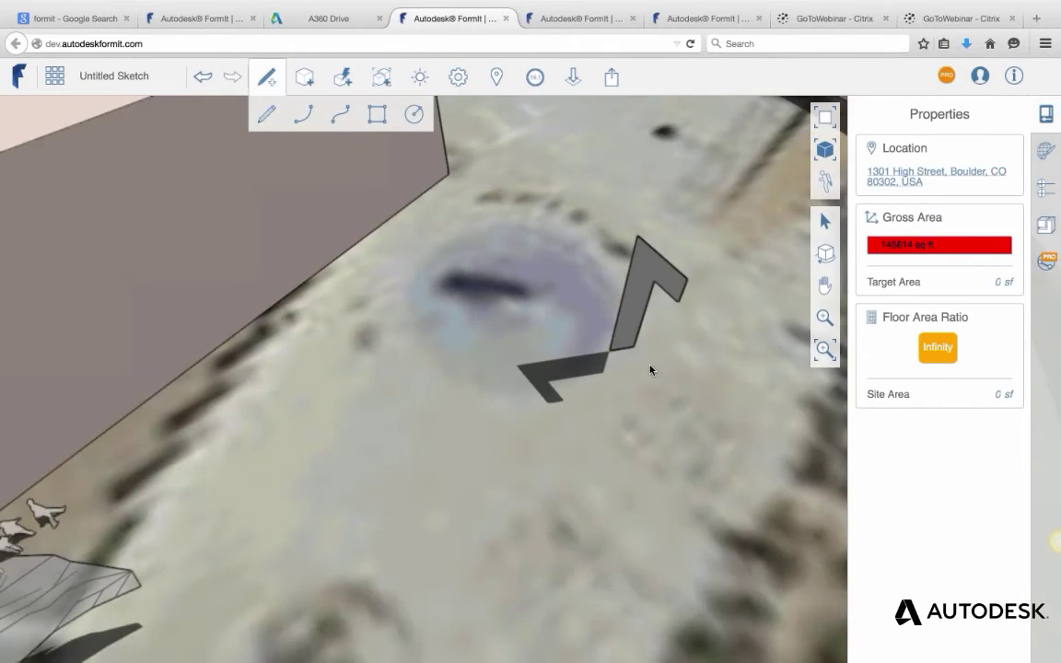
Add a small second arm to the face's inner vertical edge and delete the dividing edge to form an F shape.
{"action": "scroll", "coordinate": [643, 329], "scroll_direction": "up", "scroll_amount": 2}
{"action": "scroll", "coordinate": [644, 331], "scroll_direction": "up", "scroll_amount": 3}
{"action": "left_click", "coordinate": [266, 113]}
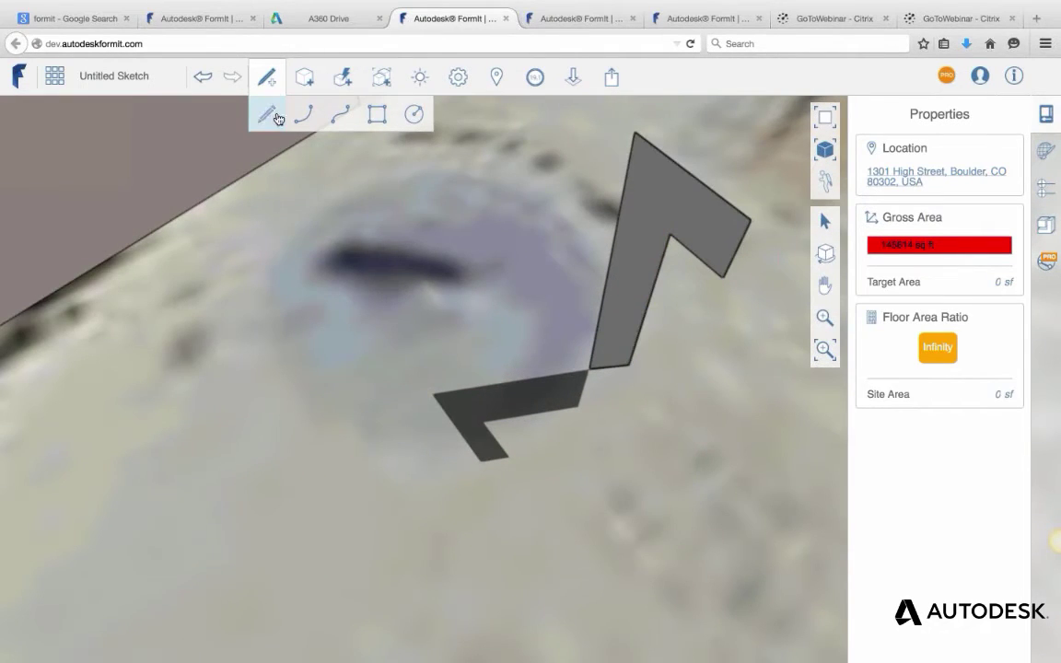
{"action": "left_click", "coordinate": [655, 277]}
{"action": "left_click", "coordinate": [677, 300]}
{"action": "left_click", "coordinate": [671, 319]}
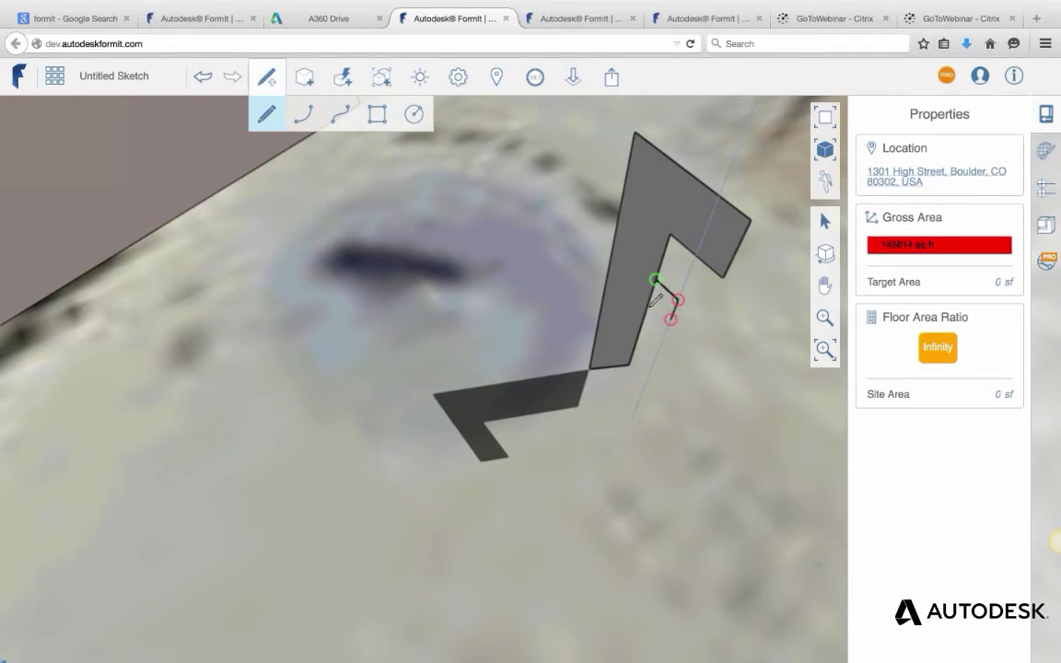
{"action": "left_click", "coordinate": [650, 297]}
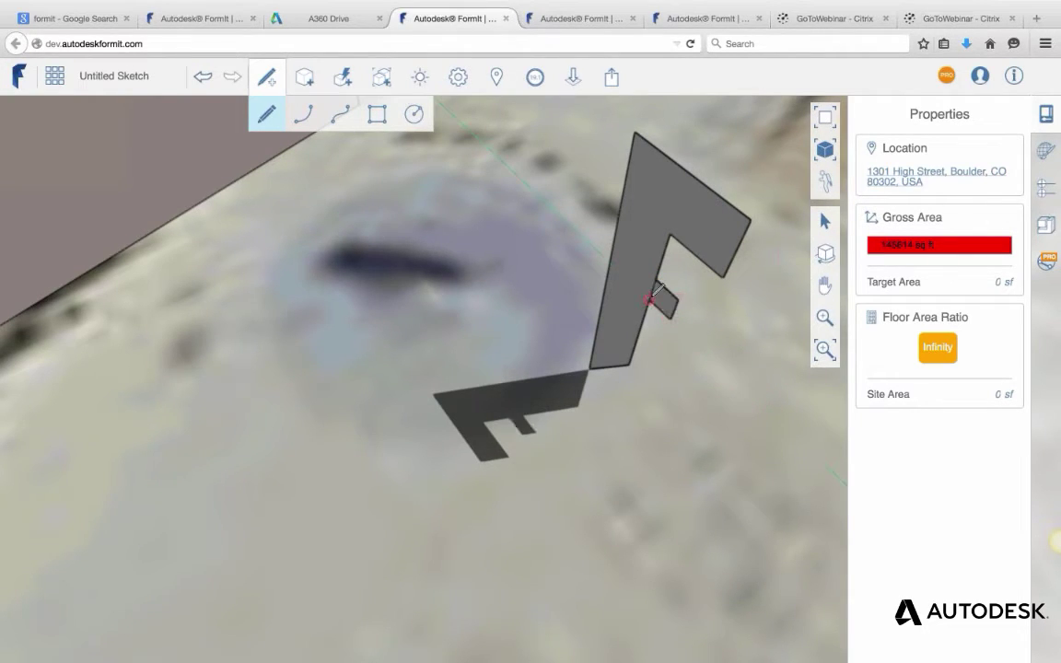
{"action": "left_click", "coordinate": [653, 297]}
{"action": "key", "text": "Delete"}
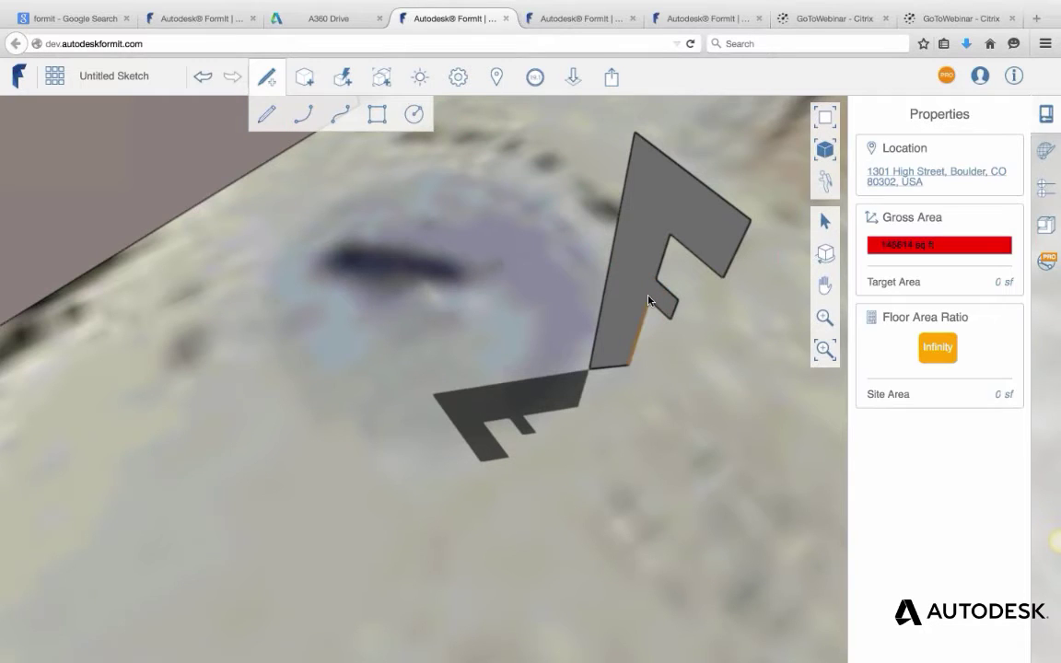
Set up a radial total-length array of the F-shaped face with five copies, grouping each solid.
{"action": "scroll", "coordinate": [662, 300], "scroll_direction": "down", "scroll_amount": 5}
{"action": "mouse_move", "coordinate": [663, 302]}
{"action": "right_mouse_down"}
{"action": "mouse_move", "coordinate": [581, 302]}
{"action": "mouse_move", "coordinate": [652, 321]}
{"action": "right_mouse_up"}
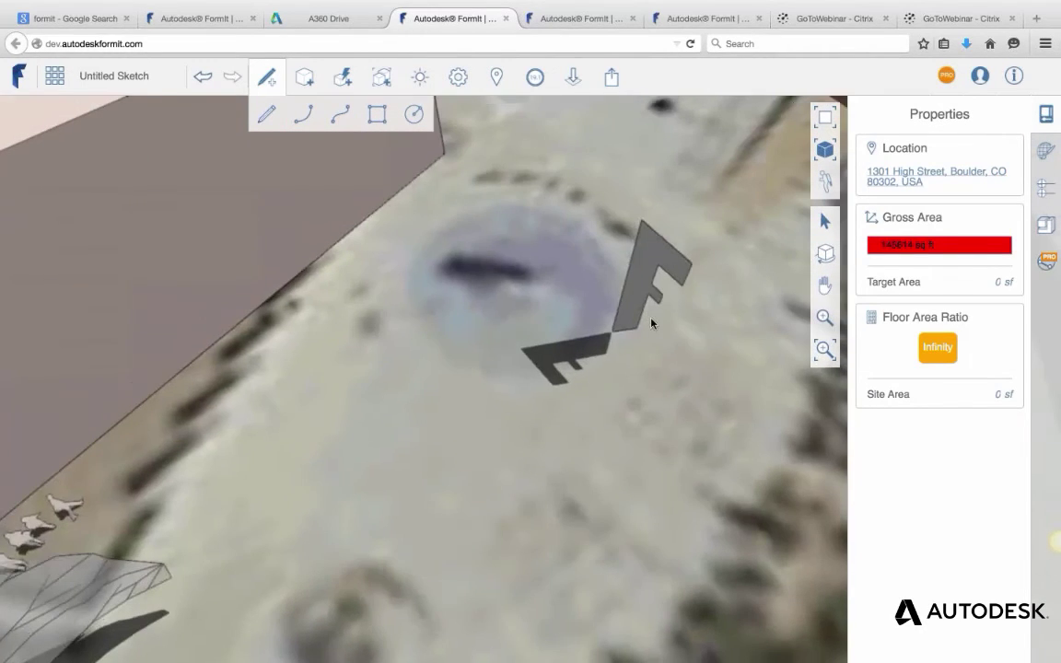
{"action": "right_click", "coordinate": [651, 254]}
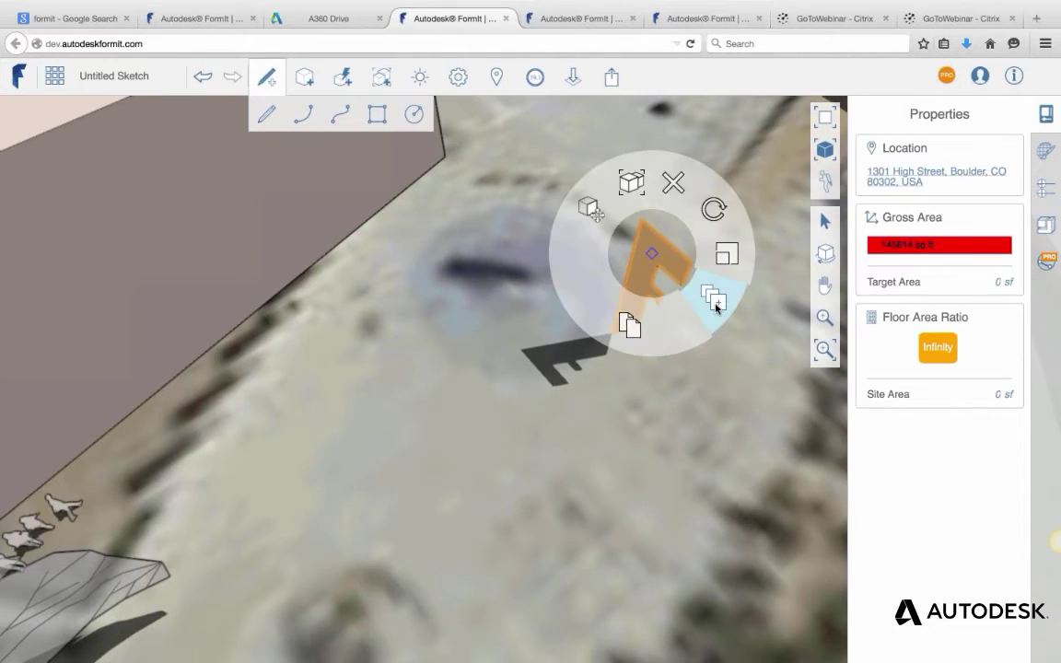
{"action": "left_click", "coordinate": [717, 308]}
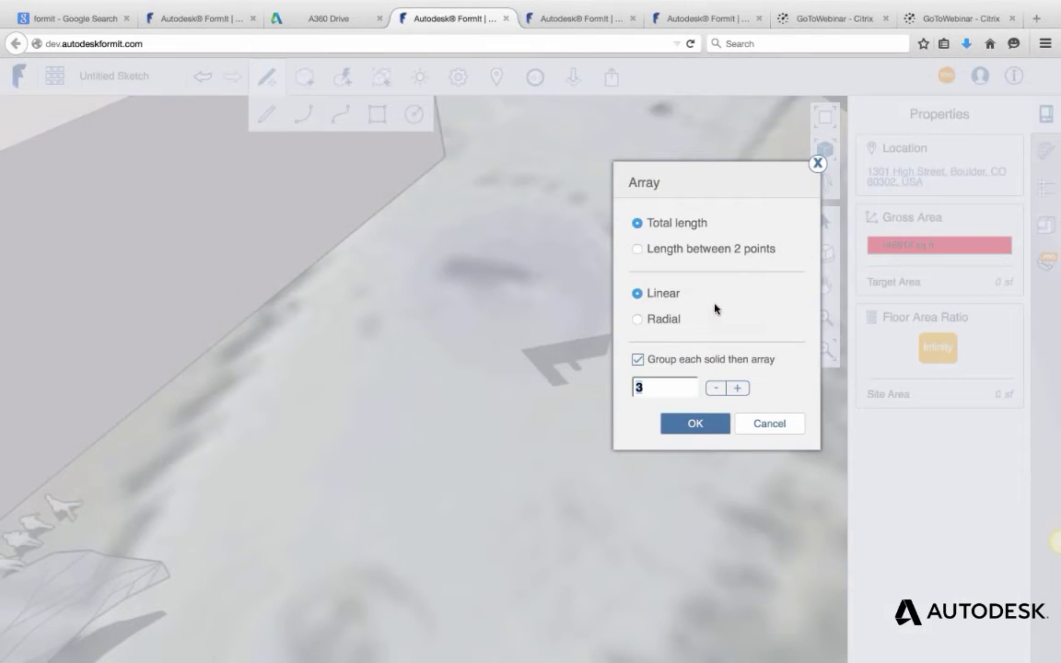
{"action": "left_click", "coordinate": [638, 319]}
{"action": "left_click", "coordinate": [737, 388]}
{"action": "left_click", "coordinate": [737, 388]}
{"action": "left_click", "coordinate": [737, 388]}
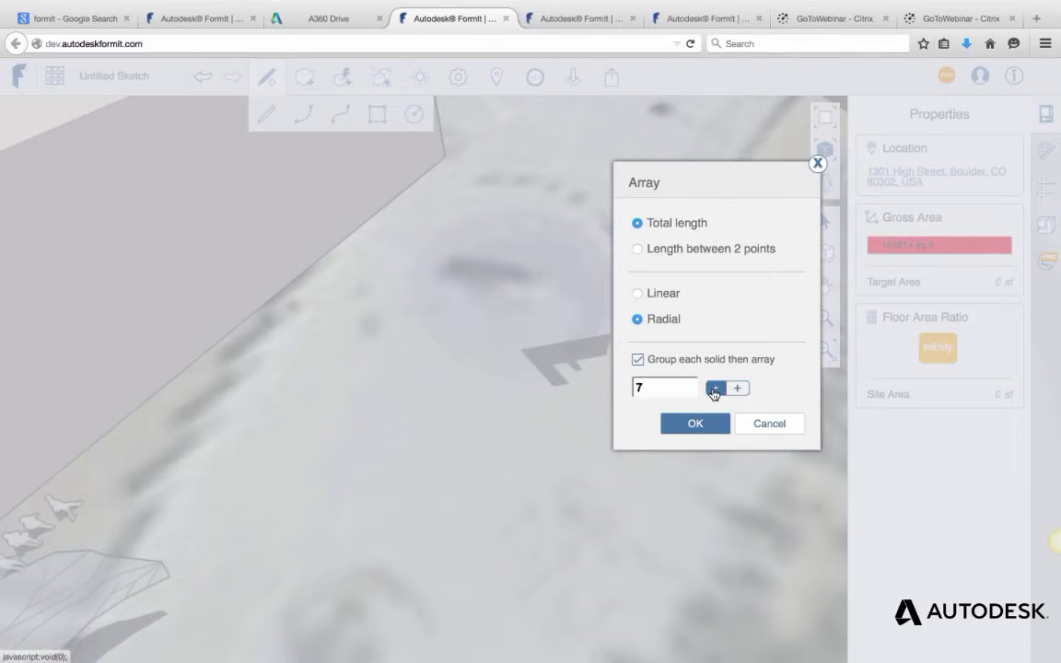
{"action": "left_click", "coordinate": [716, 388]}
{"action": "left_click", "coordinate": [715, 388]}
{"action": "left_click", "coordinate": [696, 425]}
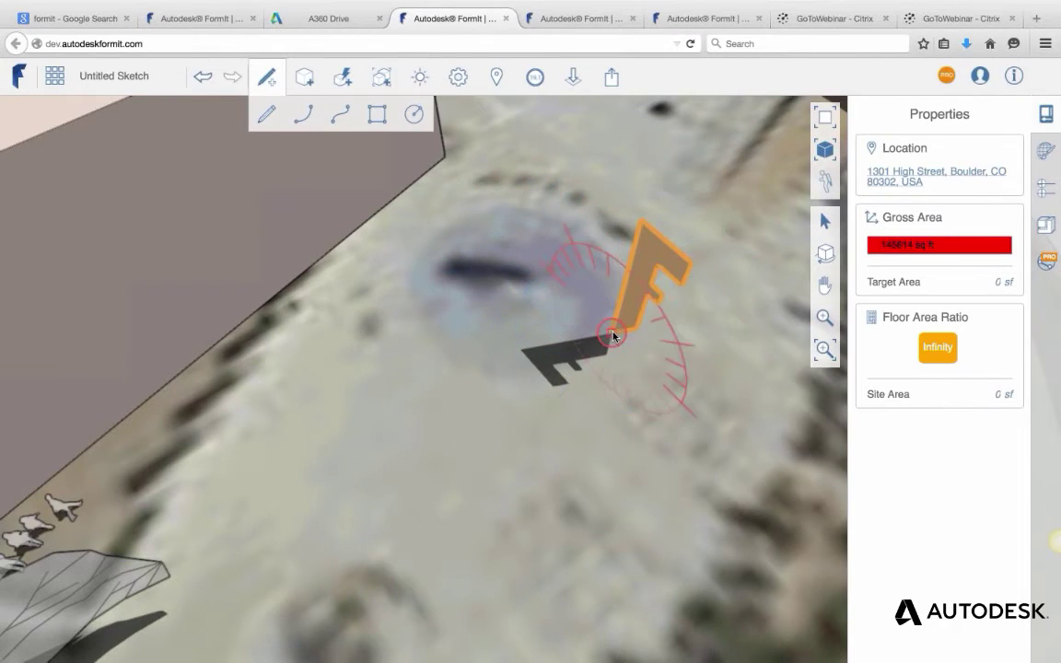
Center the radial array on the plaza circle and rotate the F-shaped copies around it through about 315°.
{"action": "left_click", "coordinate": [532, 263]}
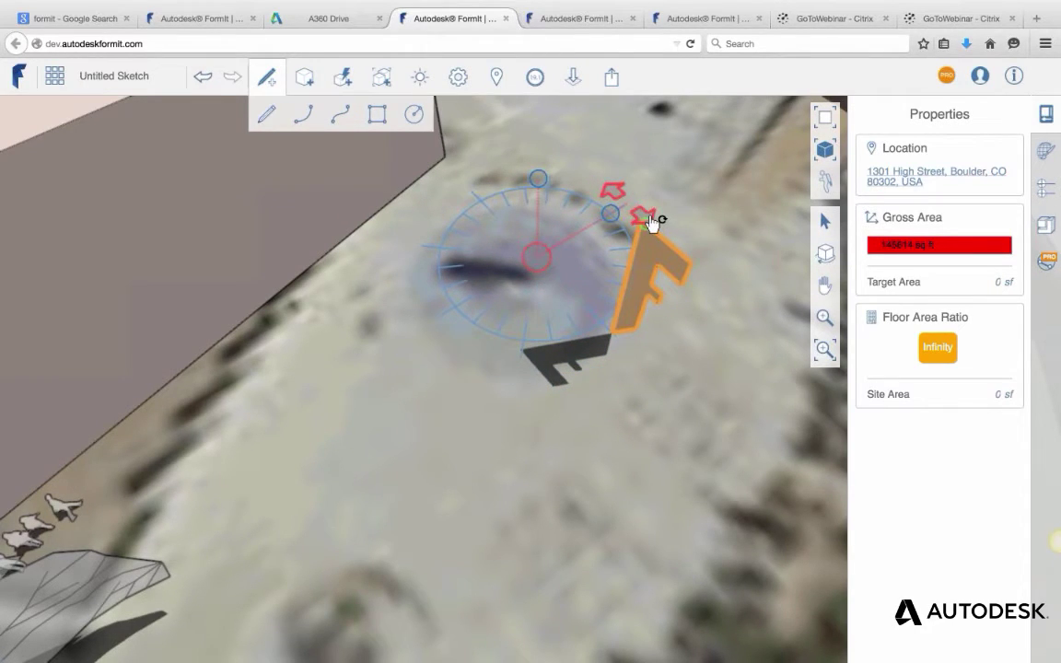
{"action": "left_click_drag", "start_coordinate": [658, 218], "coordinate": [583, 318]}
{"action": "left_click_drag", "start_coordinate": [590, 317], "coordinate": [613, 240]}
{"action": "scroll", "coordinate": [611, 239], "scroll_direction": "down", "scroll_amount": 2}
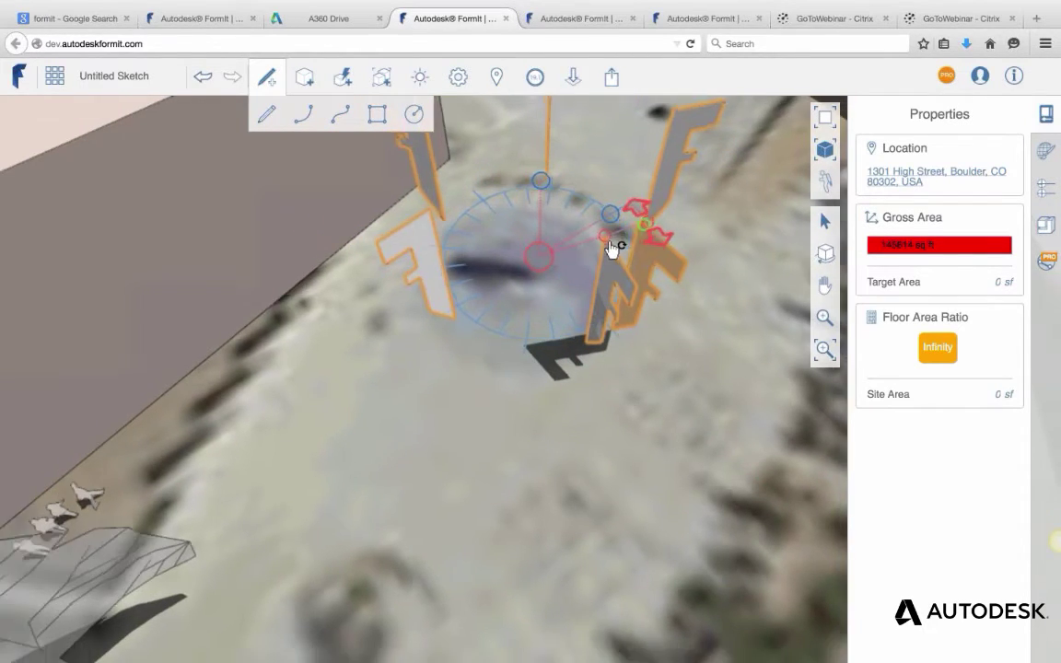
{"action": "middle_click_drag", "start_coordinate": [612, 240], "coordinate": [596, 319]}
{"action": "left_click", "coordinate": [589, 314]}
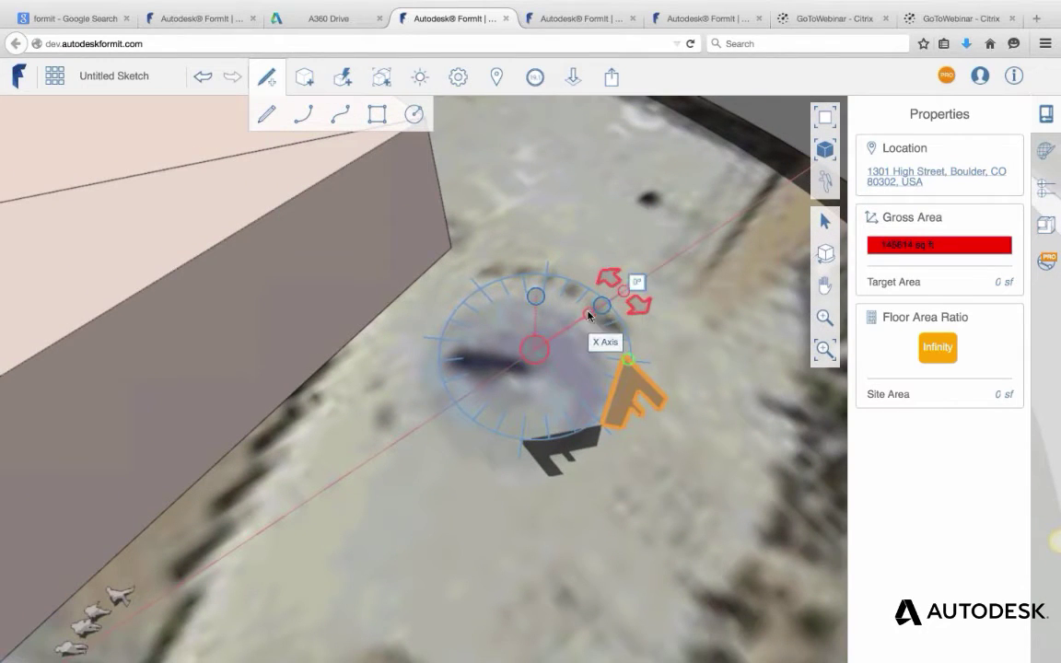
{"action": "left_click_drag", "start_coordinate": [591, 335], "coordinate": [597, 369]}
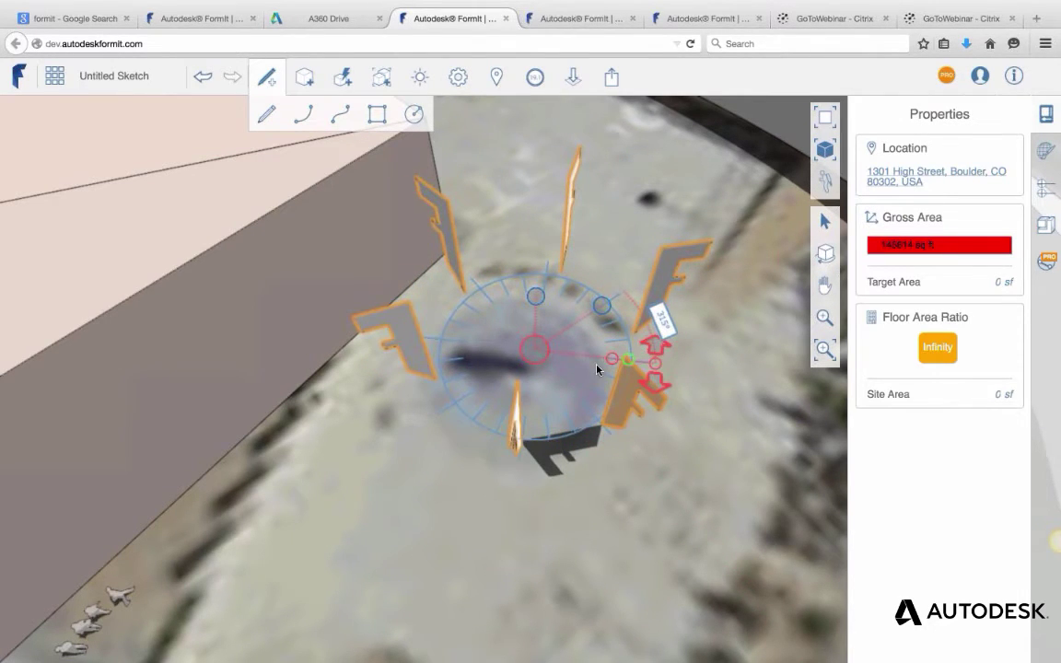
{"action": "left_click", "coordinate": [512, 402]}
Loft the six F-shaped faces in sequence around the circle, leaving the ring open between the first and last profiles.
{"action": "scroll", "coordinate": [512, 402], "scroll_direction": "down", "scroll_amount": 2}
{"action": "mouse_move", "coordinate": [572, 377]}
{"action": "middle_mouse_down"}
{"action": "mouse_move", "coordinate": [527, 320]}
{"action": "mouse_move", "coordinate": [420, 279]}
{"action": "mouse_move", "coordinate": [494, 285]}
{"action": "mouse_move", "coordinate": [616, 321]}
{"action": "mouse_move", "coordinate": [551, 300]}
{"action": "mouse_move", "coordinate": [568, 337]}
{"action": "mouse_move", "coordinate": [497, 375]}
{"action": "middle_mouse_up"}
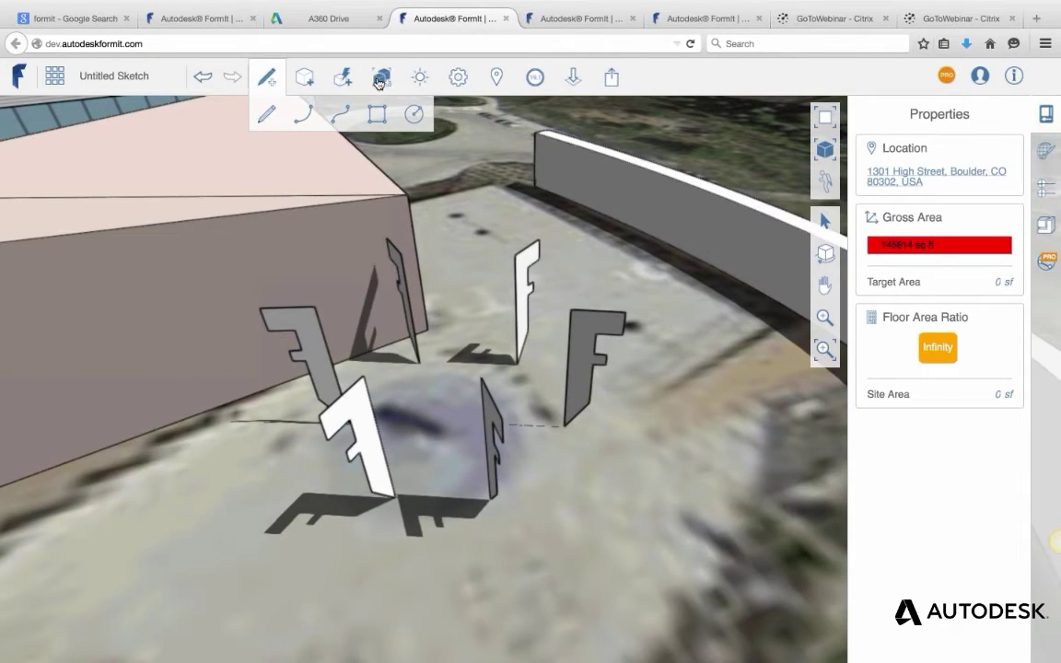
{"action": "left_click", "coordinate": [342, 80]}
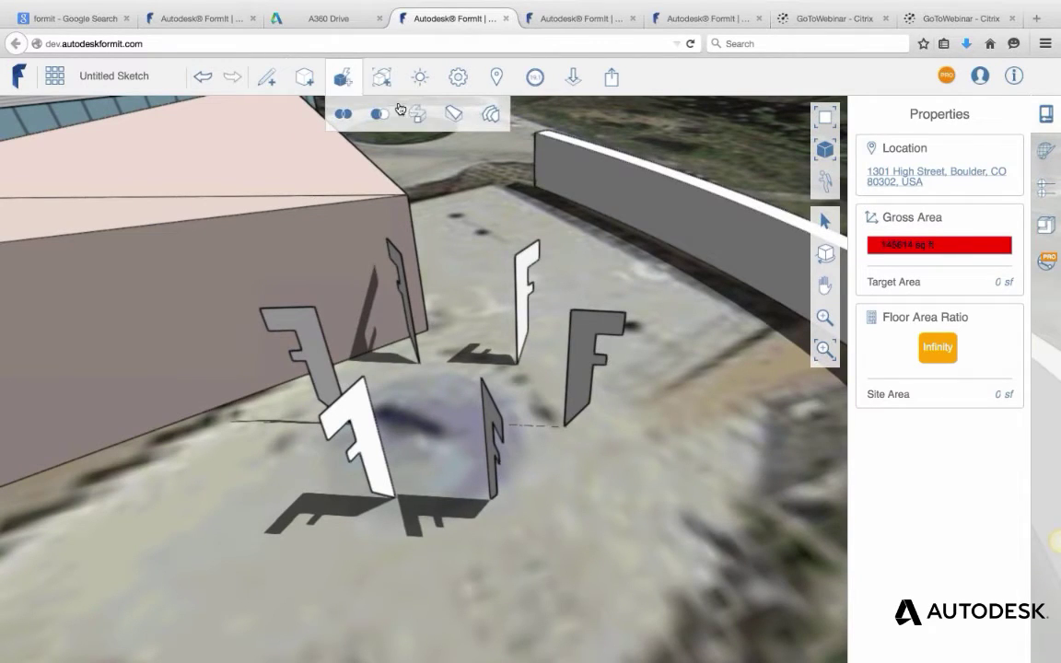
{"action": "left_click", "coordinate": [489, 116]}
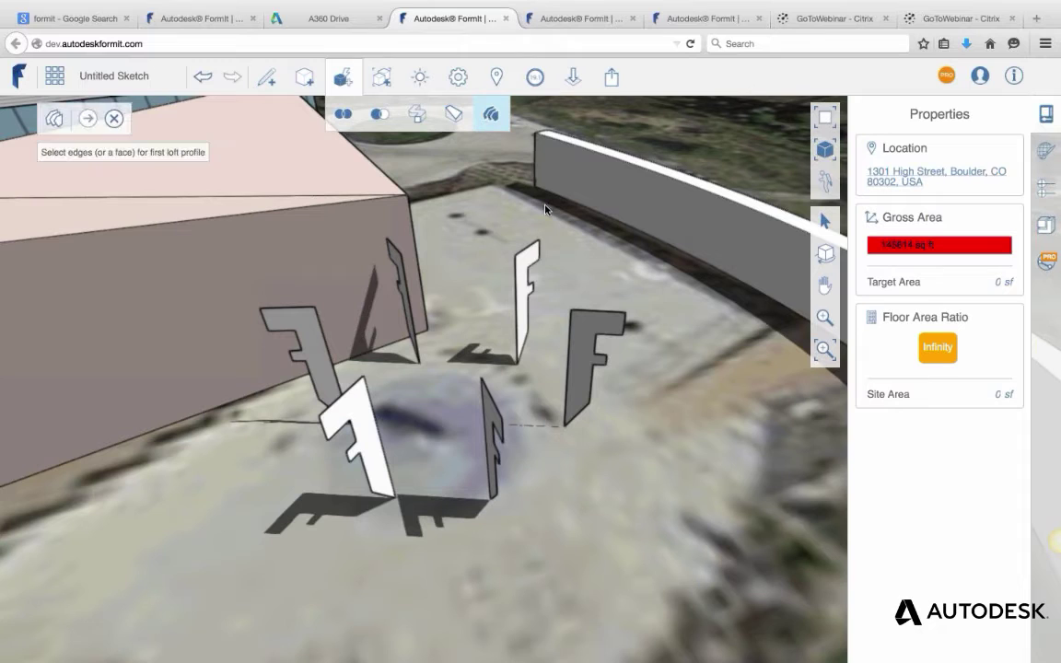
{"action": "left_click", "coordinate": [523, 279]}
{"action": "mouse_move", "coordinate": [391, 283]}
{"action": "middle_mouse_down"}
{"action": "mouse_move", "coordinate": [443, 289]}
{"action": "mouse_move", "coordinate": [383, 301]}
{"action": "middle_mouse_up"}
{"action": "left_click", "coordinate": [384, 301]}
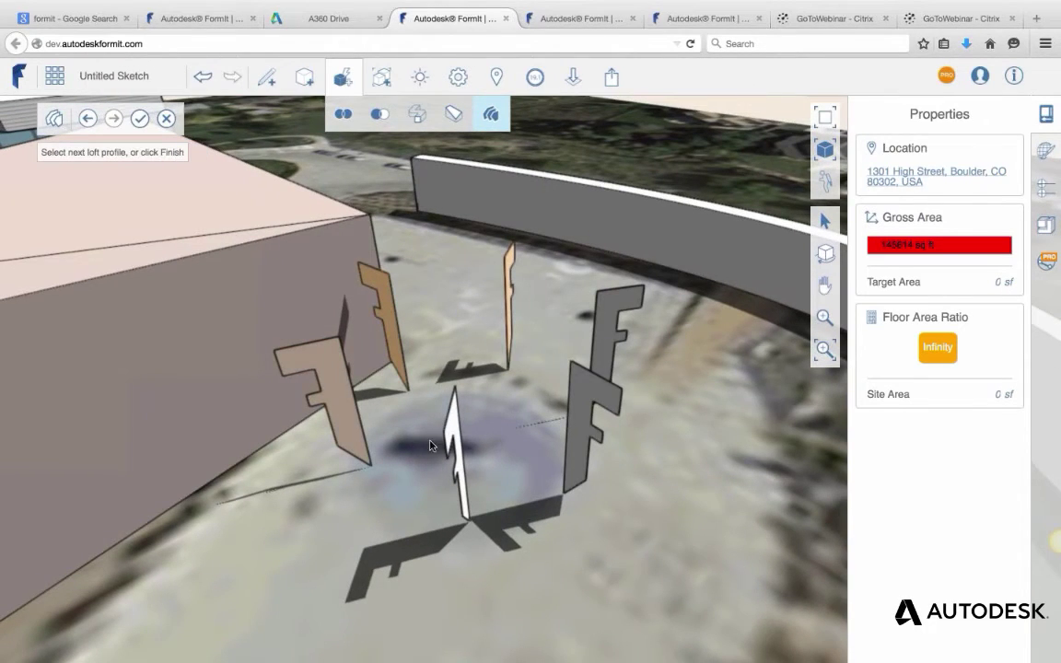
{"action": "middle_click_drag", "start_coordinate": [393, 407], "coordinate": [362, 378]}
{"action": "left_click", "coordinate": [364, 385]}
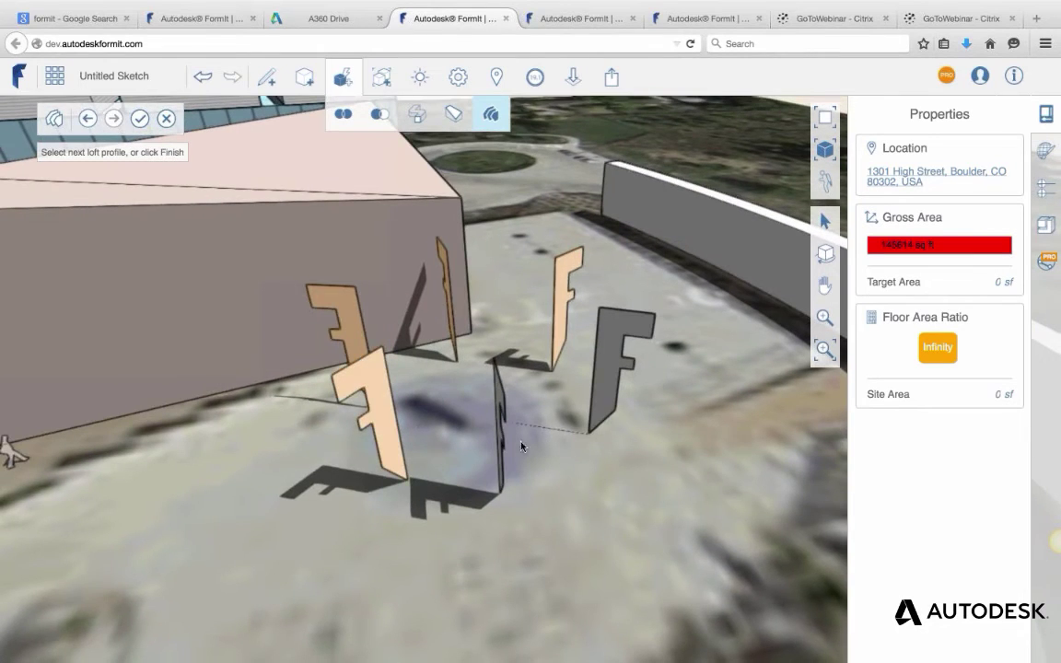
{"action": "middle_click_drag", "start_coordinate": [521, 447], "coordinate": [419, 395]}
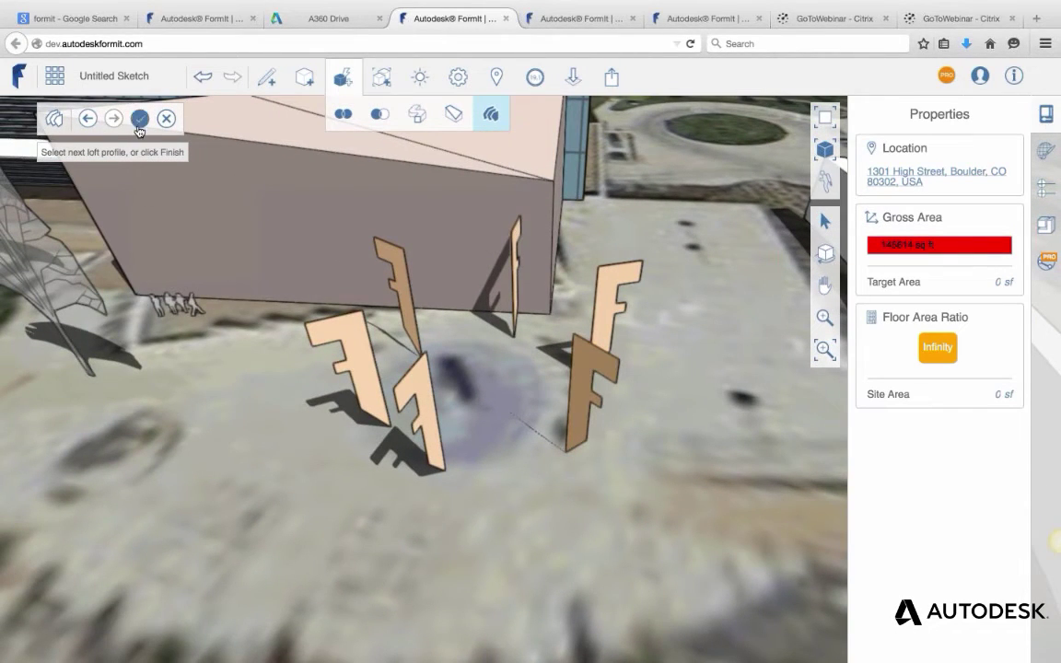
{"action": "double_click", "coordinate": [595, 391]}
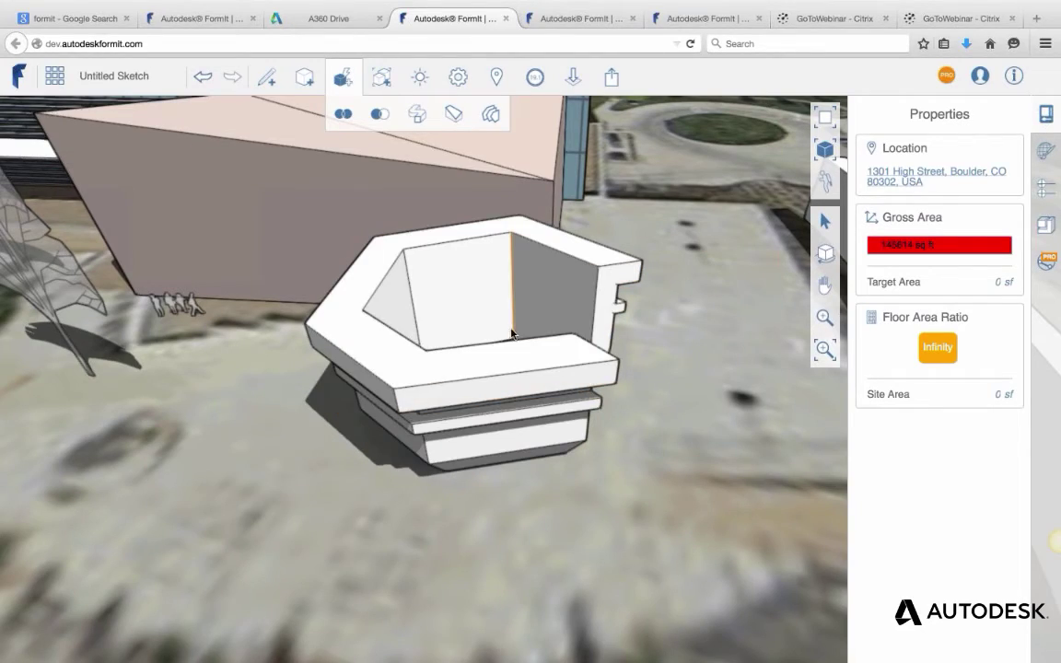
Move the lofted ring about 46'-4" off the plaza circle toward the lawn and deselect it.
{"action": "middle_click_drag", "start_coordinate": [601, 371], "coordinate": [452, 414]}
{"action": "left_click", "coordinate": [452, 415]}
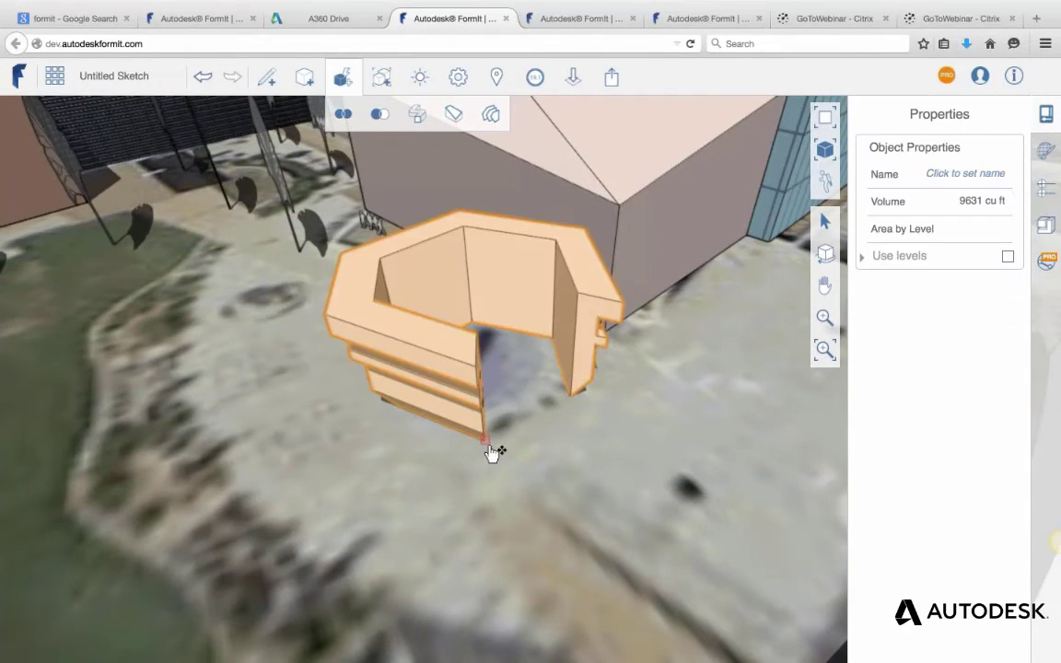
{"action": "left_click_drag", "start_coordinate": [490, 446], "coordinate": [209, 502]}
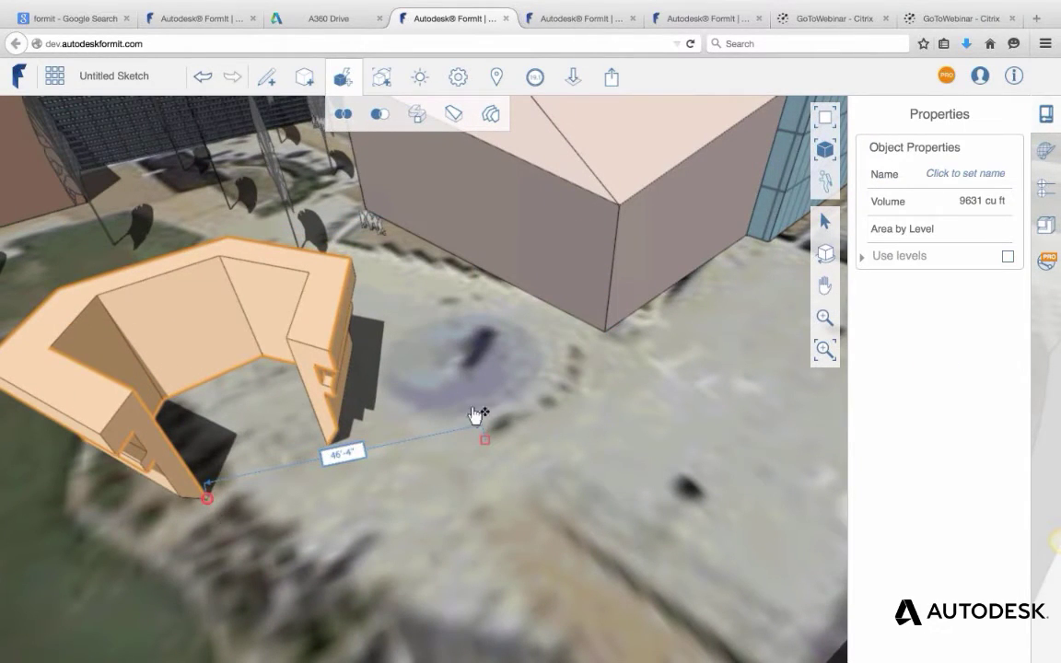
{"action": "middle_click_drag", "start_coordinate": [439, 324], "coordinate": [396, 460]}
{"action": "left_click", "coordinate": [384, 404]}
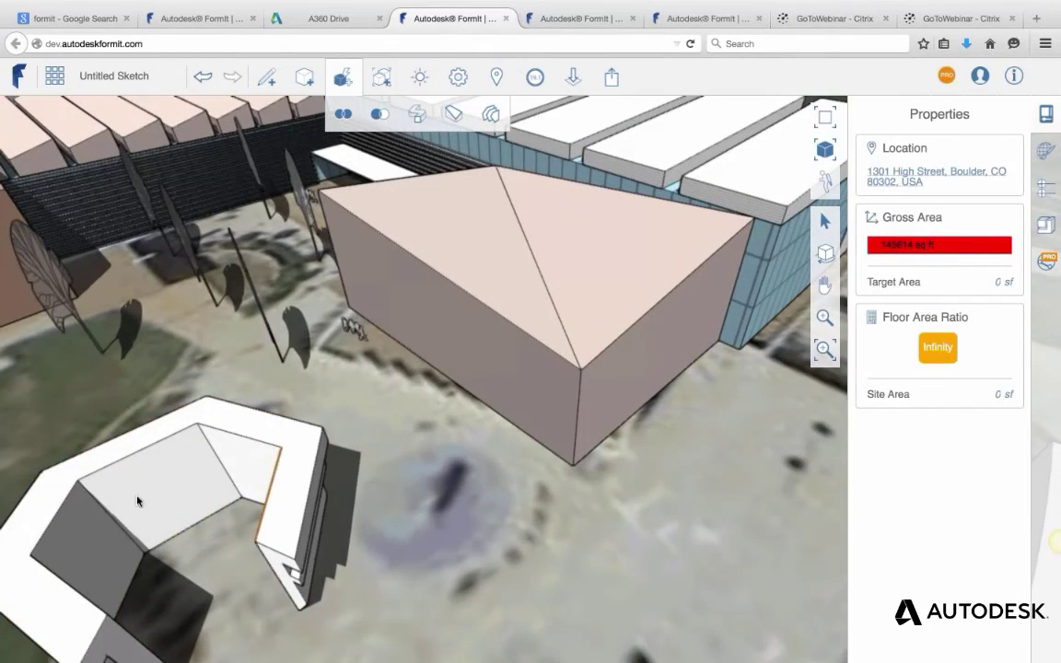
Try to draw a short line outward from the corner building's base corner beside the people.
{"action": "middle_click_drag", "start_coordinate": [210, 464], "coordinate": [264, 417]}
{"action": "scroll", "coordinate": [357, 269], "scroll_direction": "up", "scroll_amount": 3}
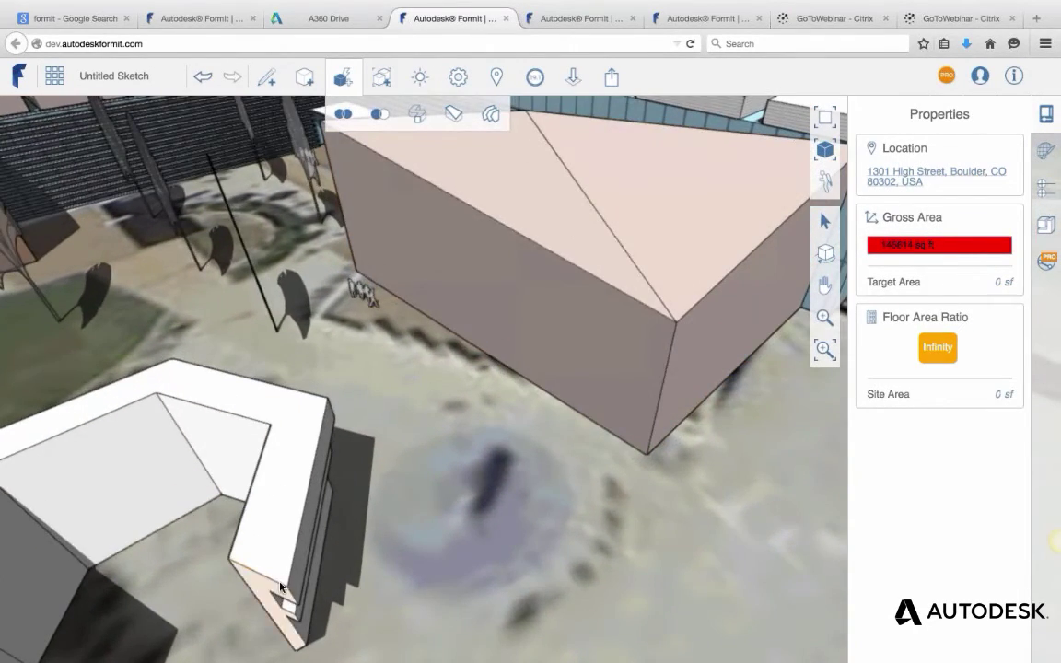
{"action": "middle_click_drag", "start_coordinate": [350, 480], "coordinate": [322, 433]}
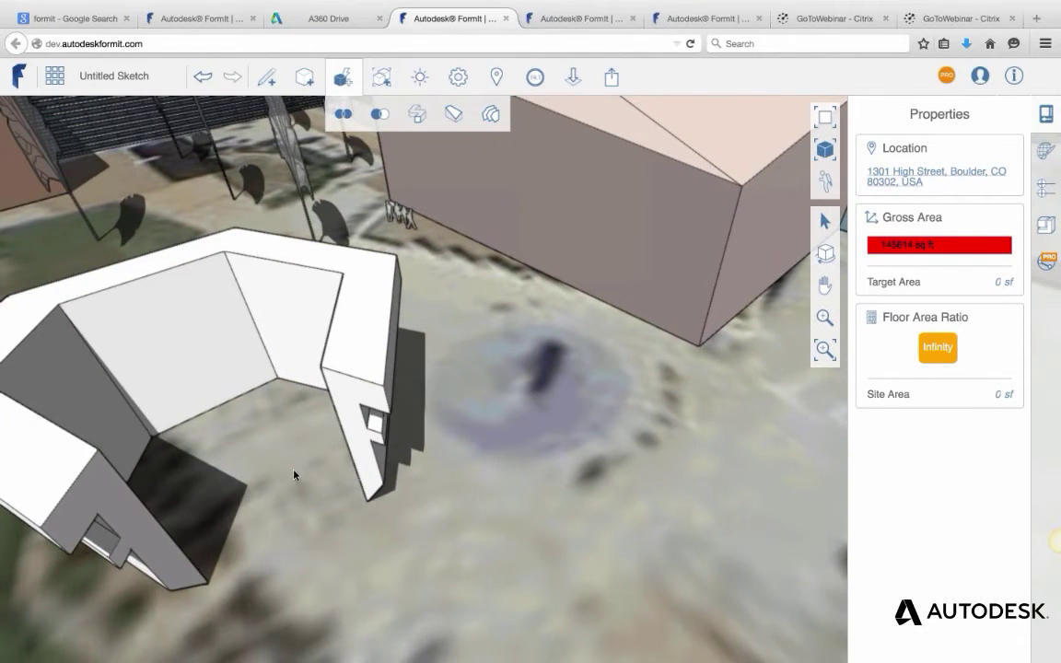
{"action": "middle_click_drag", "start_coordinate": [433, 414], "coordinate": [415, 454]}
{"action": "scroll", "coordinate": [400, 246], "scroll_direction": "up", "scroll_amount": 4}
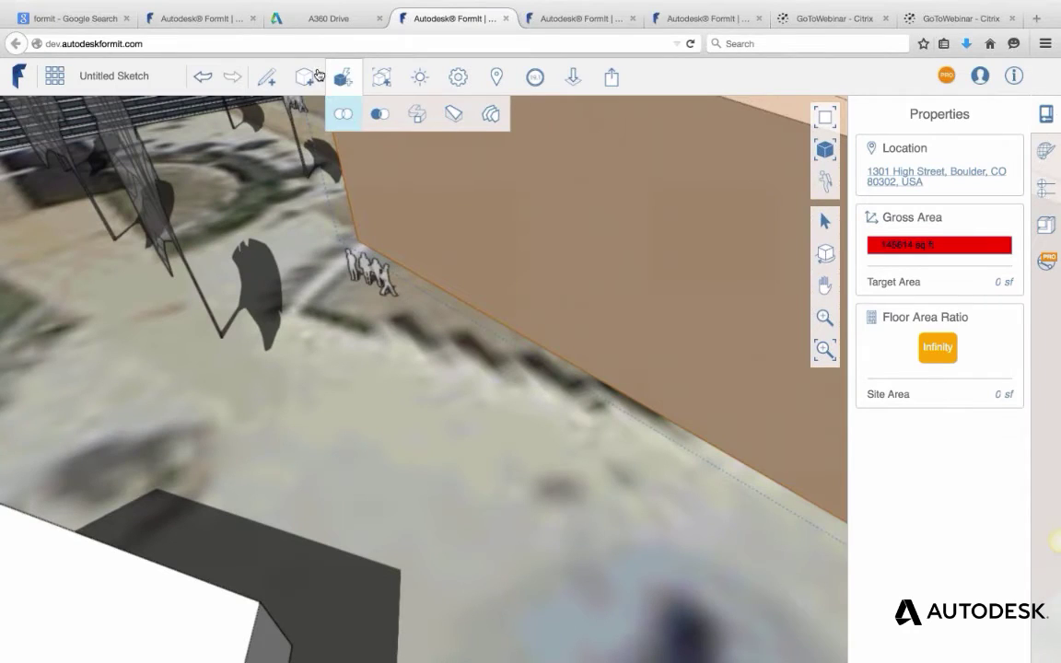
{"action": "mouse_move", "coordinate": [267, 77]}
{"action": "left_click", "coordinate": [267, 113]}
{"action": "scroll", "coordinate": [368, 238], "scroll_direction": "up", "scroll_amount": 3}
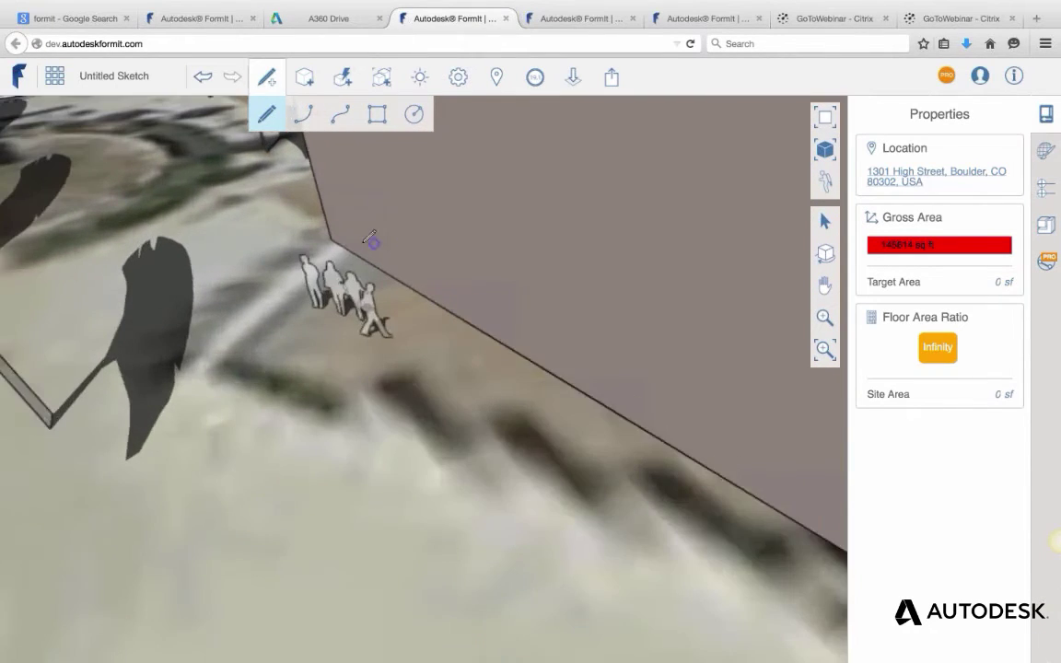
{"action": "scroll", "coordinate": [347, 231], "scroll_direction": "up", "scroll_amount": 1}
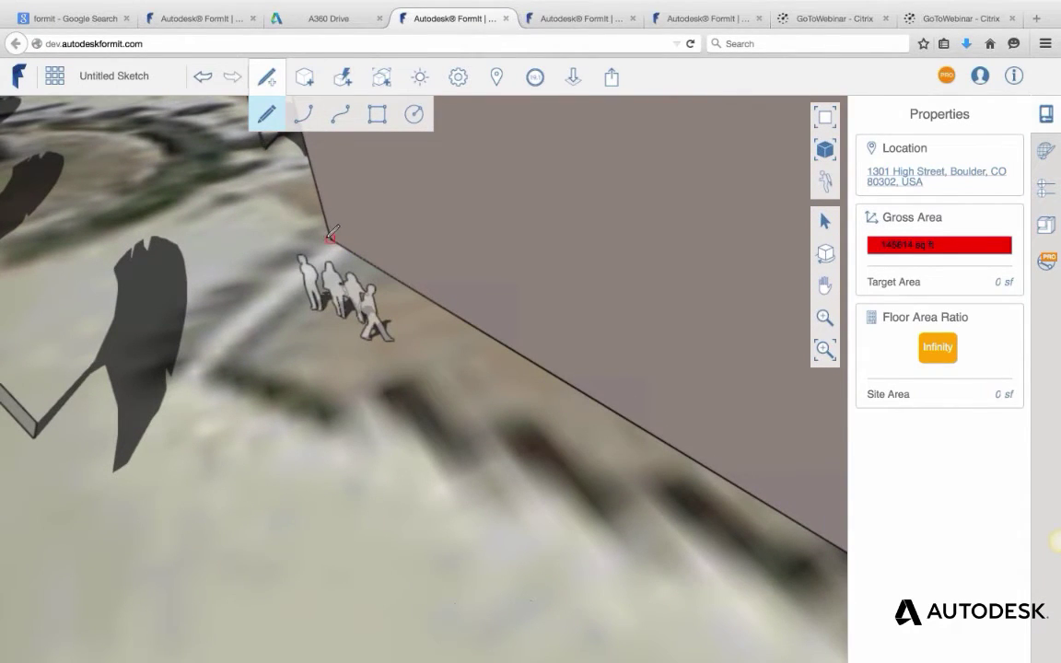
{"action": "left_click", "coordinate": [329, 235]}
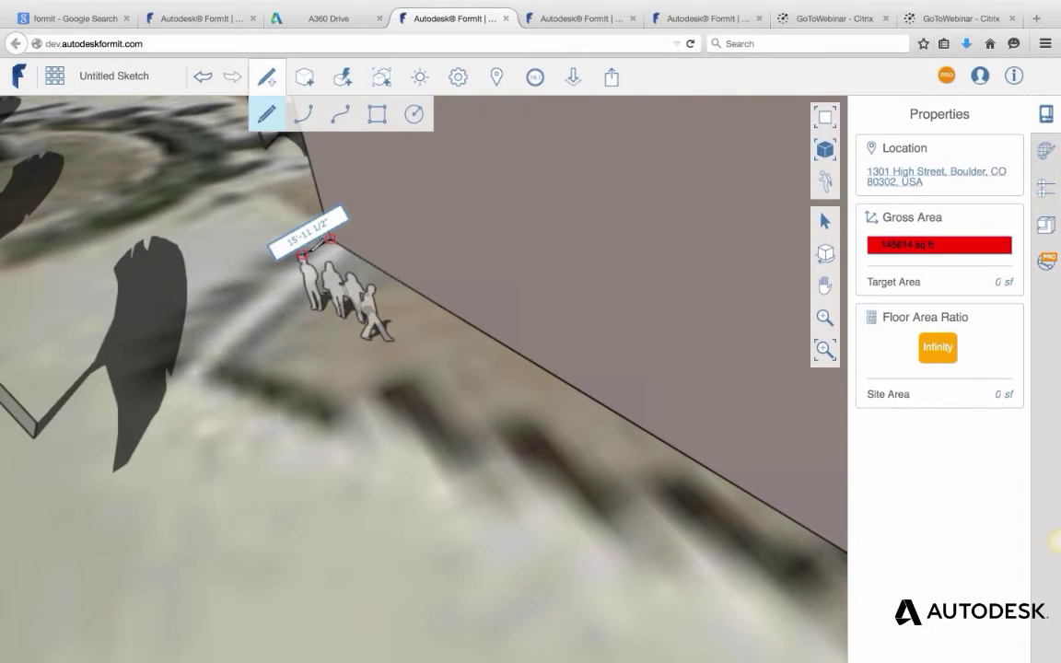
{"action": "scroll", "coordinate": [304, 250], "scroll_direction": "up", "scroll_amount": 1}
{"action": "scroll", "coordinate": [313, 245], "scroll_direction": "up", "scroll_amount": 2}
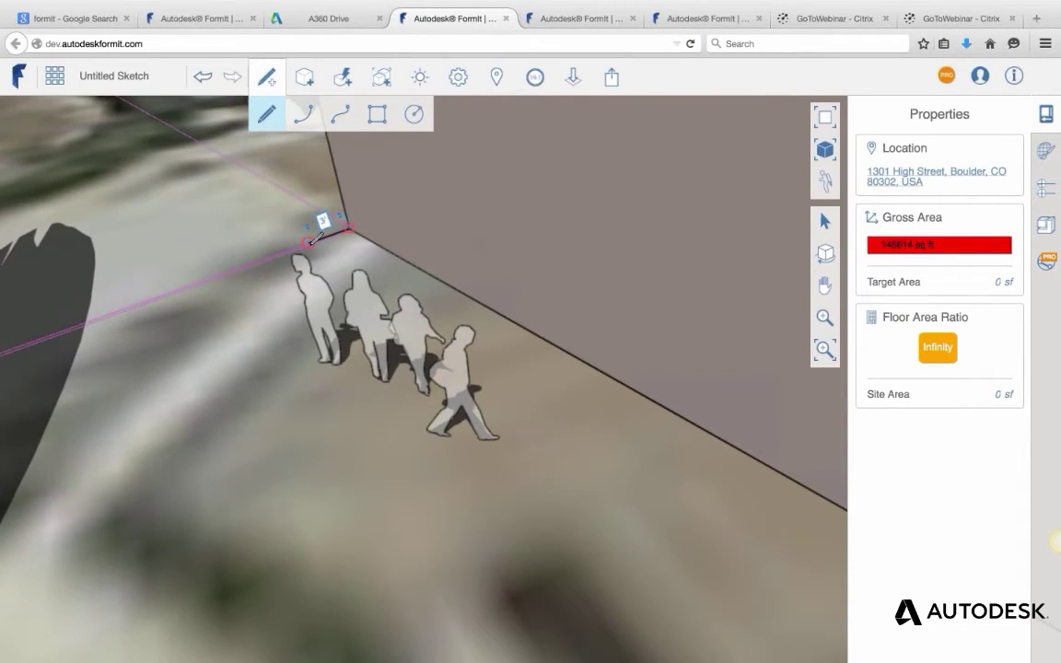
{"action": "left_click", "coordinate": [315, 247]}
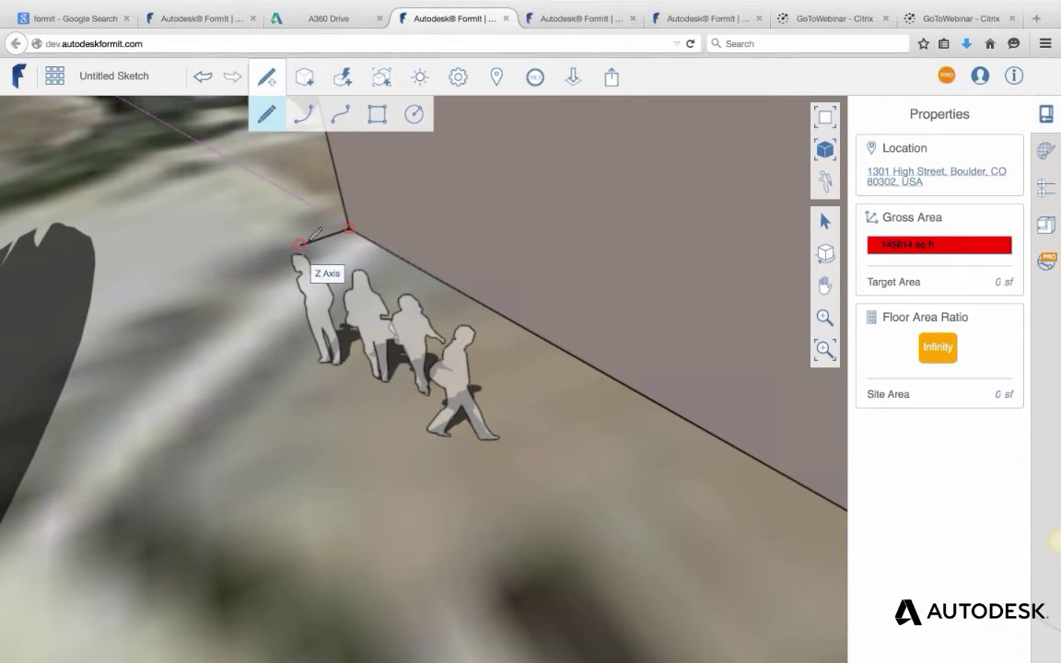
{"action": "scroll", "coordinate": [412, 280], "scroll_direction": "up", "scroll_amount": 2}
{"action": "middle_click_drag", "start_coordinate": [411, 281], "coordinate": [497, 268]}
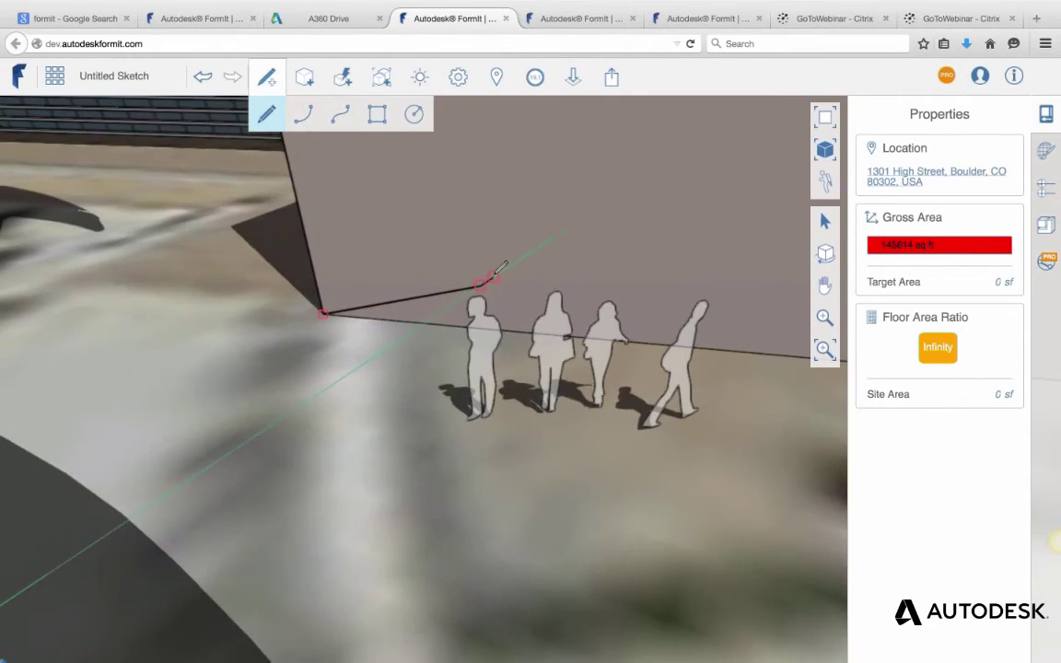
{"action": "key", "text": "Escape"}
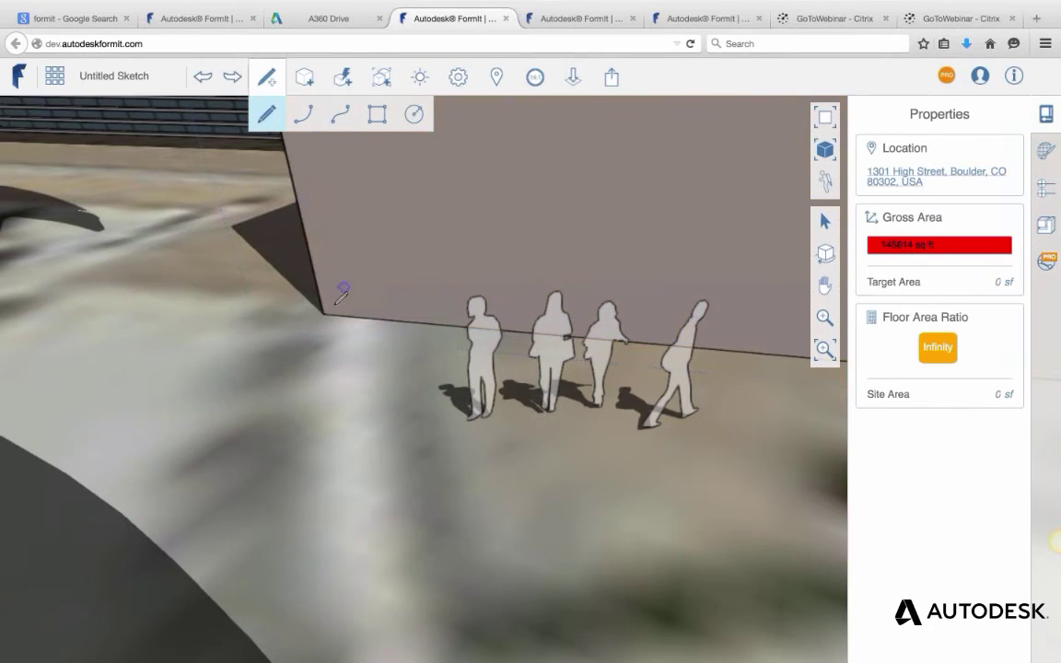
Draw a three-segment profile about 20'-6" in total from the building's base corner: short ground line, vertical line and outward line.
{"action": "left_click", "coordinate": [323, 313]}
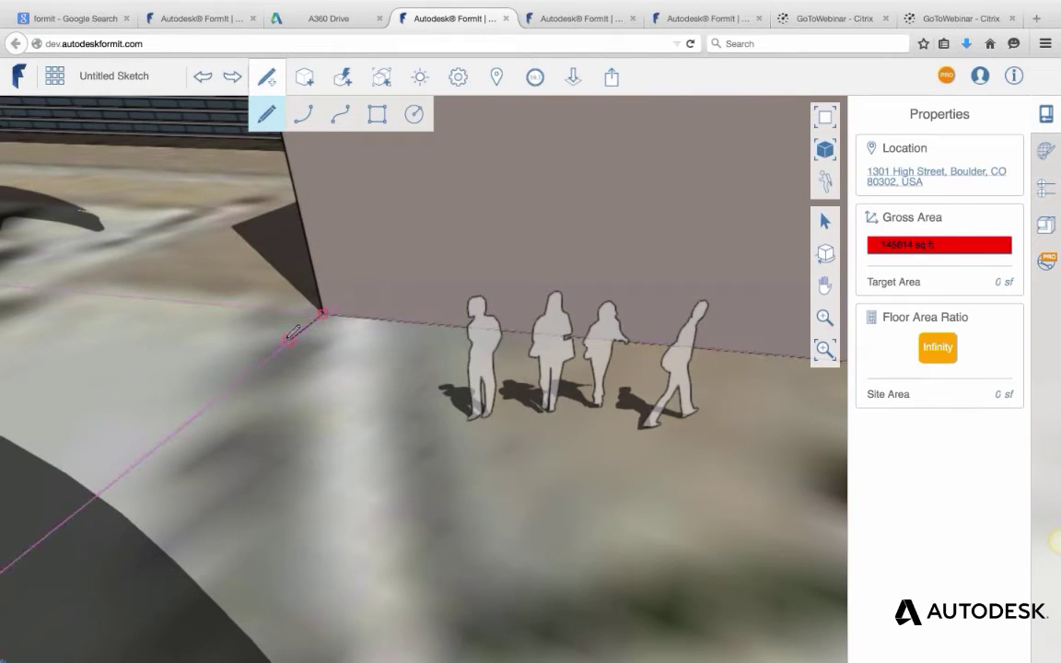
{"action": "left_click", "coordinate": [292, 334]}
{"action": "middle_click_drag", "start_coordinate": [269, 234], "coordinate": [247, 183]}
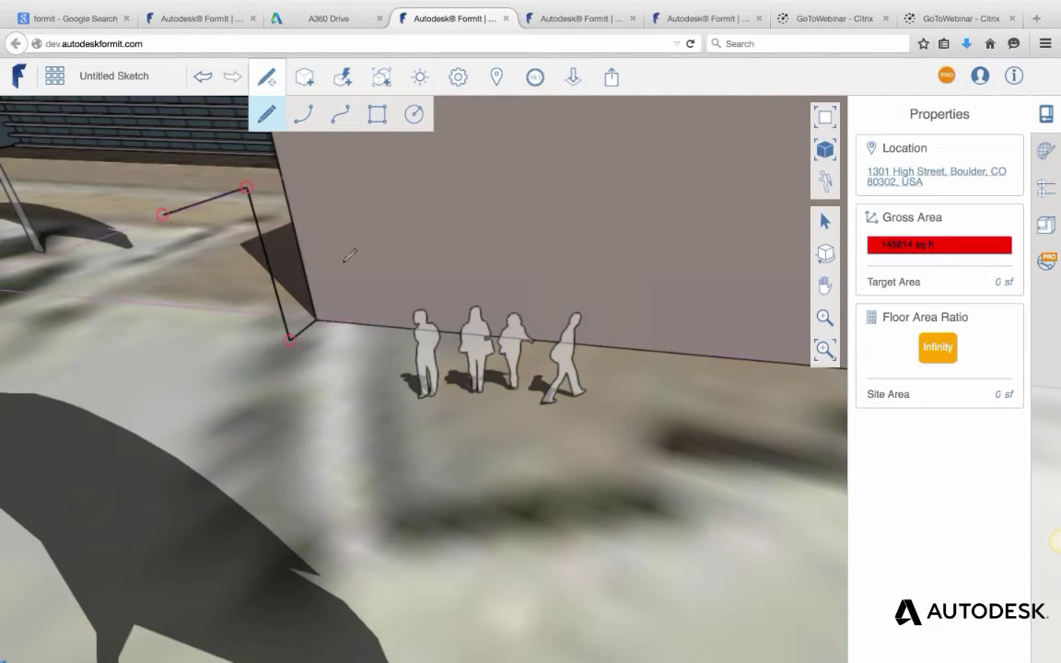
{"action": "key", "text": "Escape"}
{"action": "right_click_drag", "start_coordinate": [261, 266], "coordinate": [322, 283]}
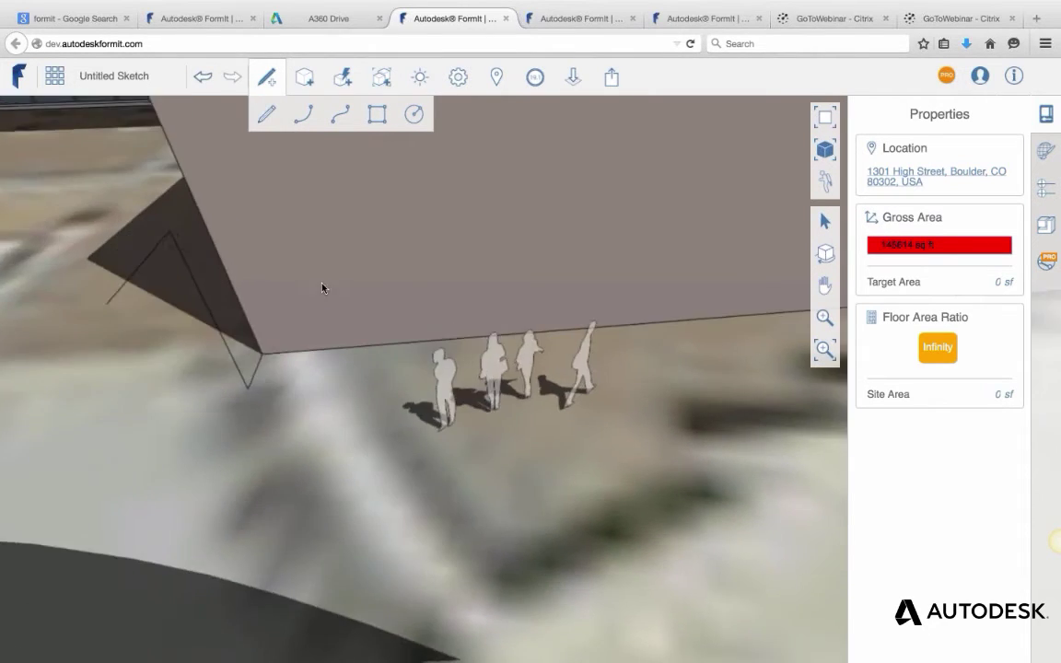
Copy the three-segment profile along the wall to near the building's base corner by the plaza circle.
{"action": "middle_click_drag", "start_coordinate": [322, 288], "coordinate": [220, 199]}
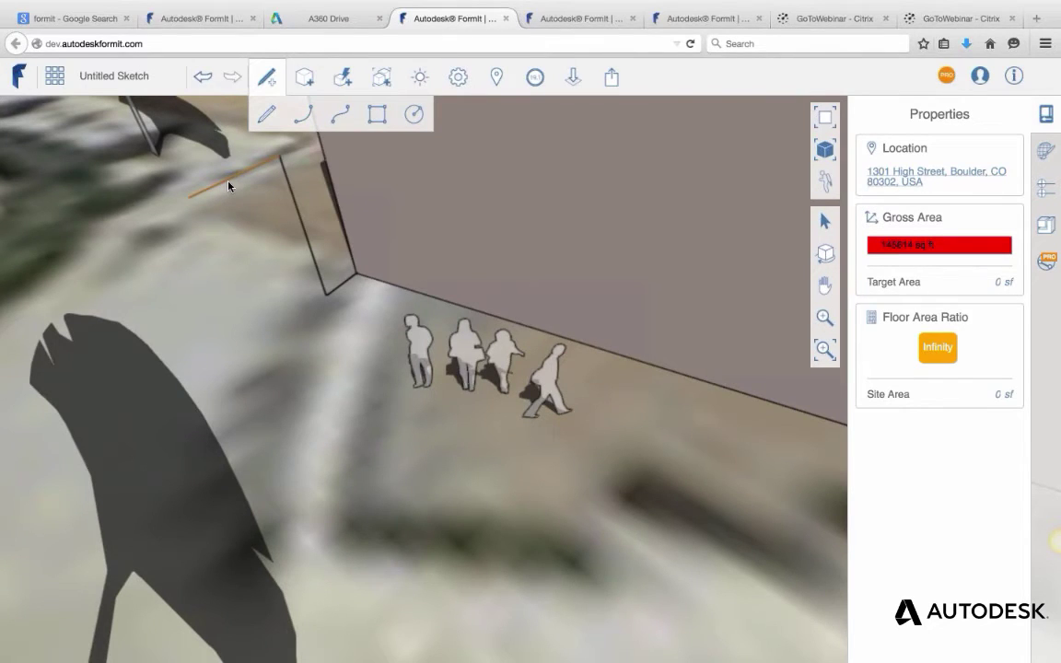
{"action": "left_click", "coordinate": [236, 189]}
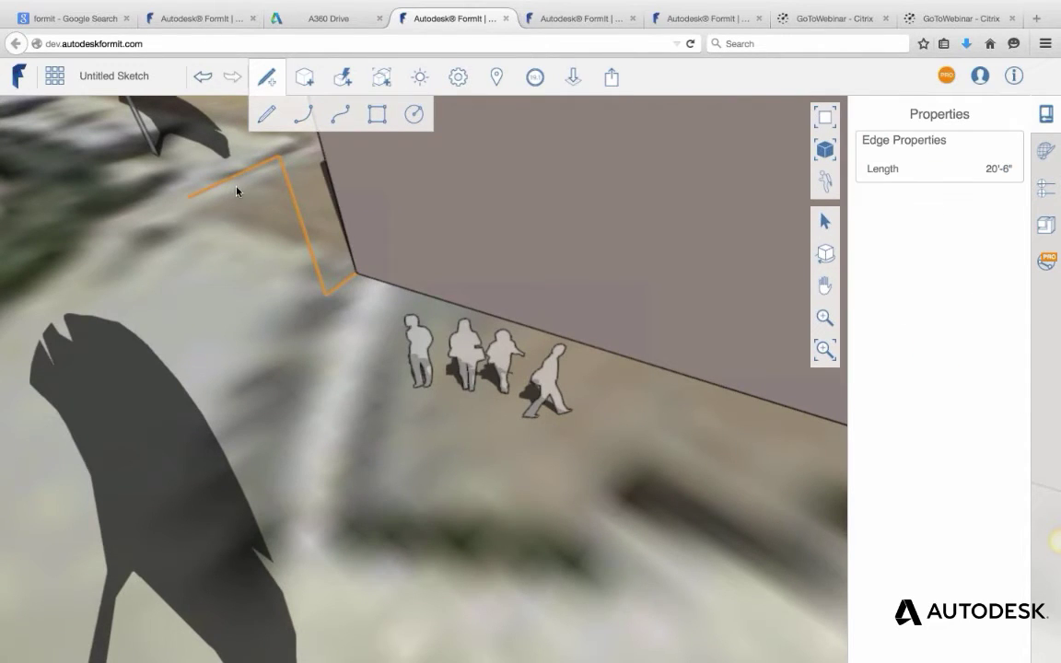
{"action": "left_click", "coordinate": [333, 266]}
{"action": "scroll", "coordinate": [351, 289], "scroll_direction": "down", "scroll_amount": 4}
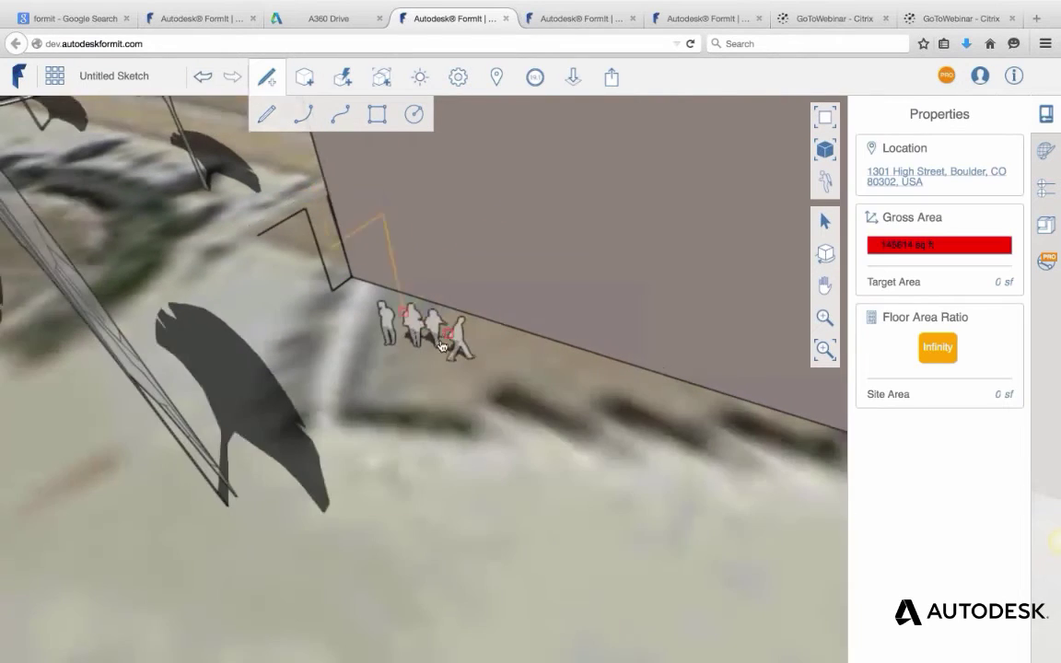
{"action": "middle_click_drag", "start_coordinate": [281, 312], "coordinate": [343, 366]}
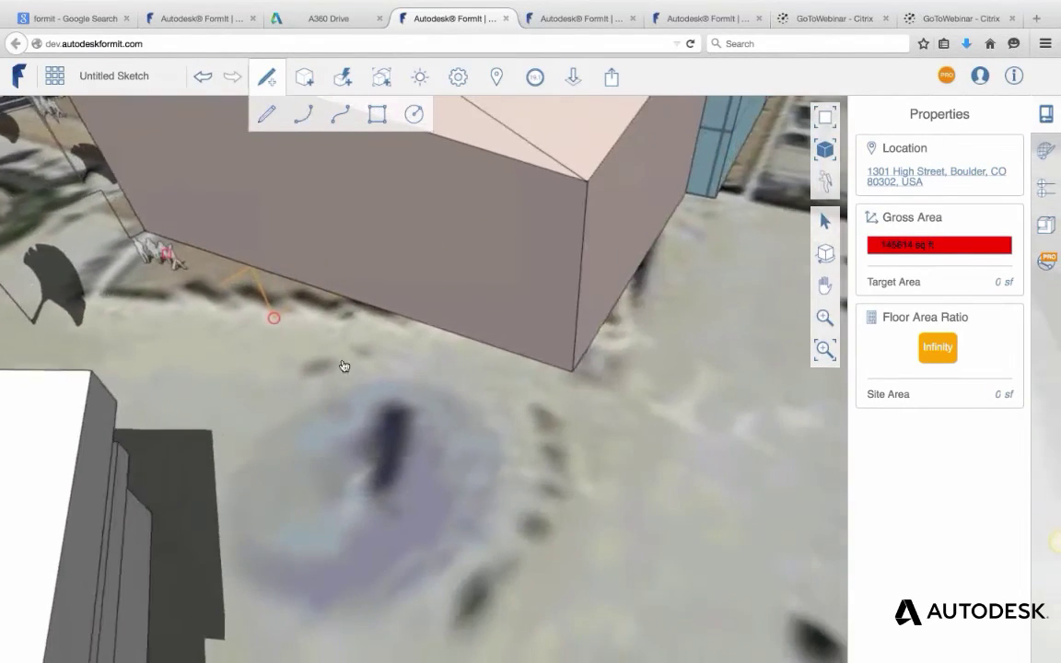
{"action": "left_click", "coordinate": [546, 400]}
Move the copied profile so the end of its short ground line snaps to the building's base corner.
{"action": "mouse_move", "coordinate": [545, 400]}
{"action": "middle_mouse_down"}
{"action": "mouse_move", "coordinate": [594, 426]}
{"action": "mouse_move", "coordinate": [549, 390]}
{"action": "mouse_move", "coordinate": [546, 407]}
{"action": "middle_mouse_up"}
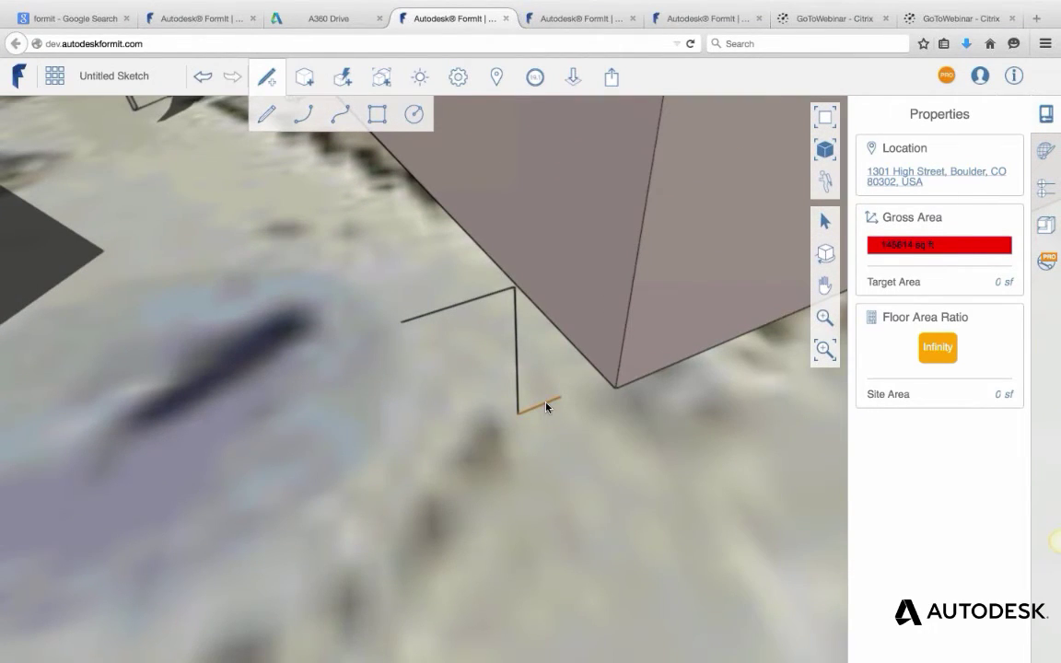
{"action": "double_click", "coordinate": [547, 407]}
{"action": "left_click_drag", "start_coordinate": [570, 410], "coordinate": [621, 397]}
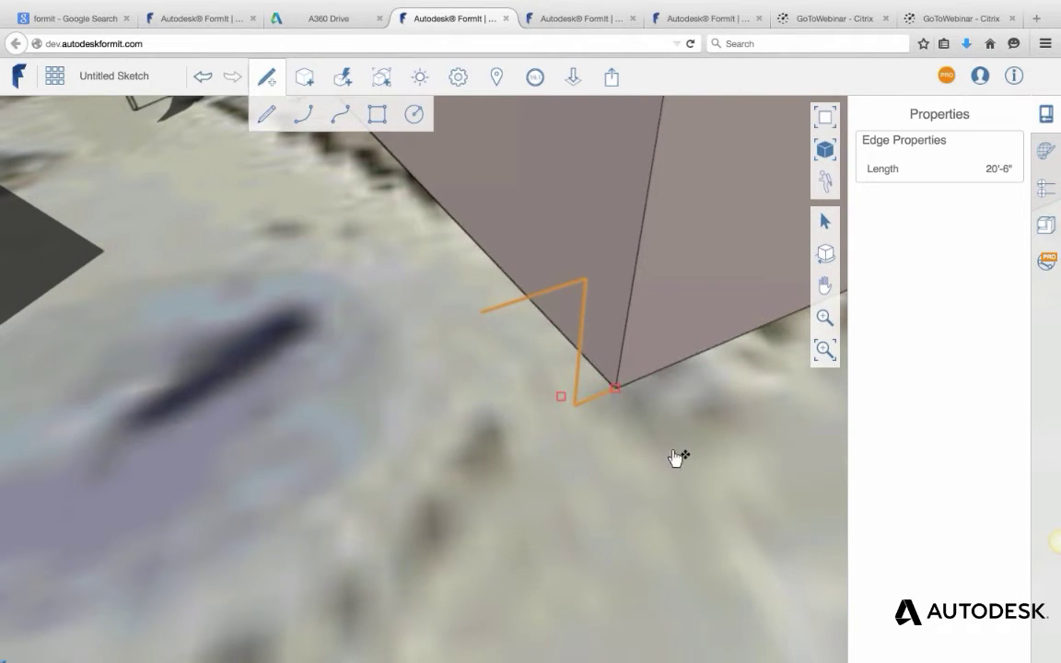
{"action": "scroll", "coordinate": [606, 427], "scroll_direction": "down", "scroll_amount": 3}
{"action": "scroll", "coordinate": [604, 438], "scroll_direction": "down", "scroll_amount": 2}
{"action": "scroll", "coordinate": [594, 419], "scroll_direction": "up", "scroll_amount": 3}
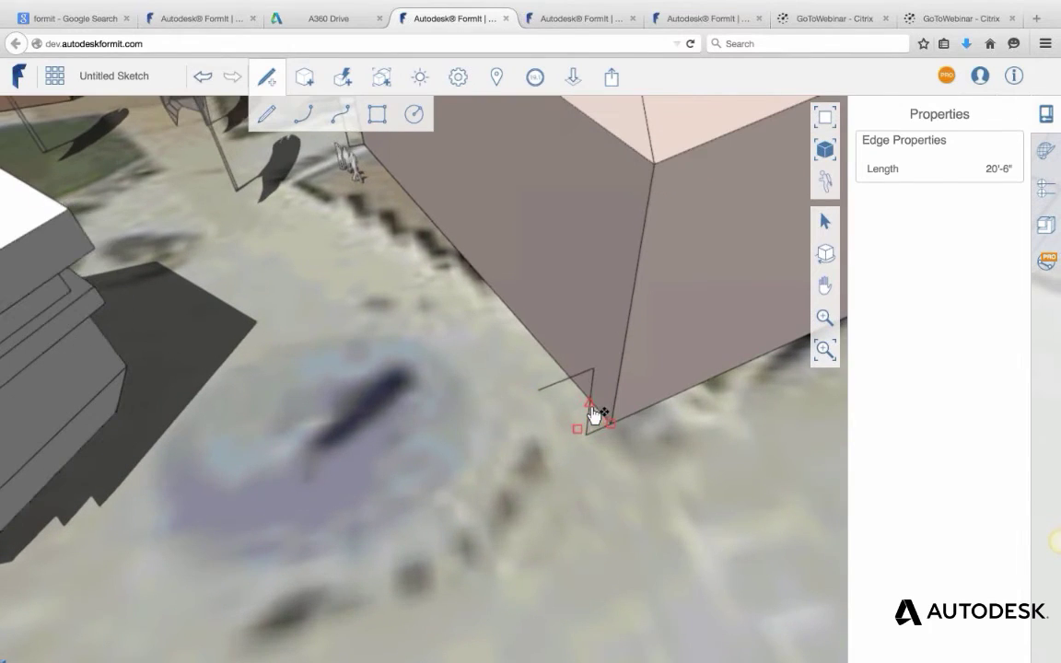
{"action": "key", "text": "Escape"}
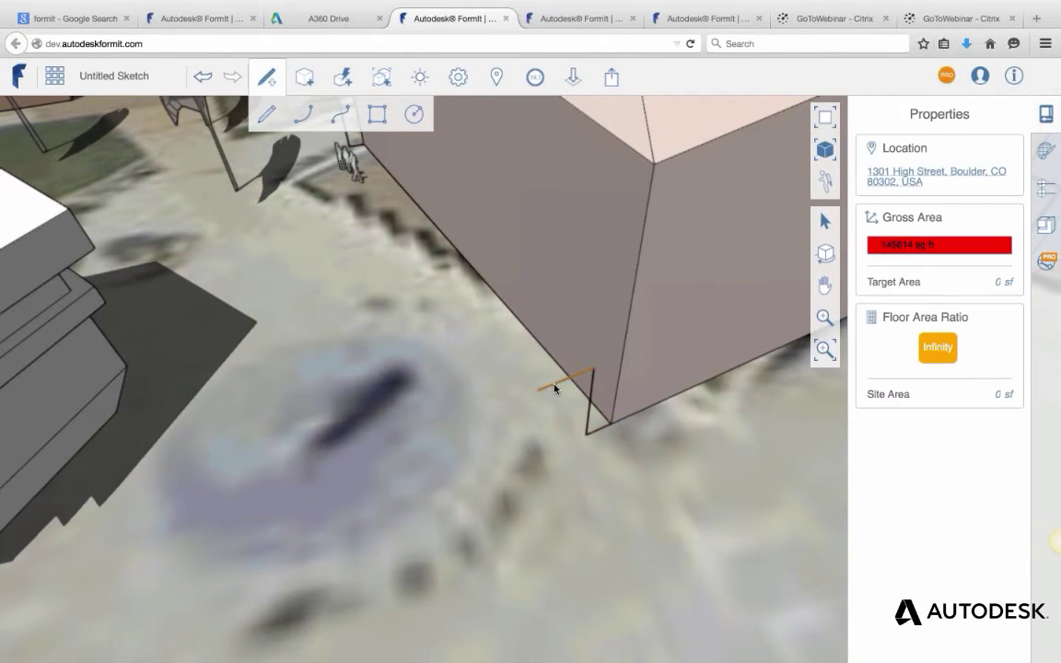
Raise the copied profile's upper outward line so the vertical line is 17'-6" long.
{"action": "left_click", "coordinate": [565, 394]}
{"action": "left_click_drag", "start_coordinate": [566, 380], "coordinate": [569, 322]}
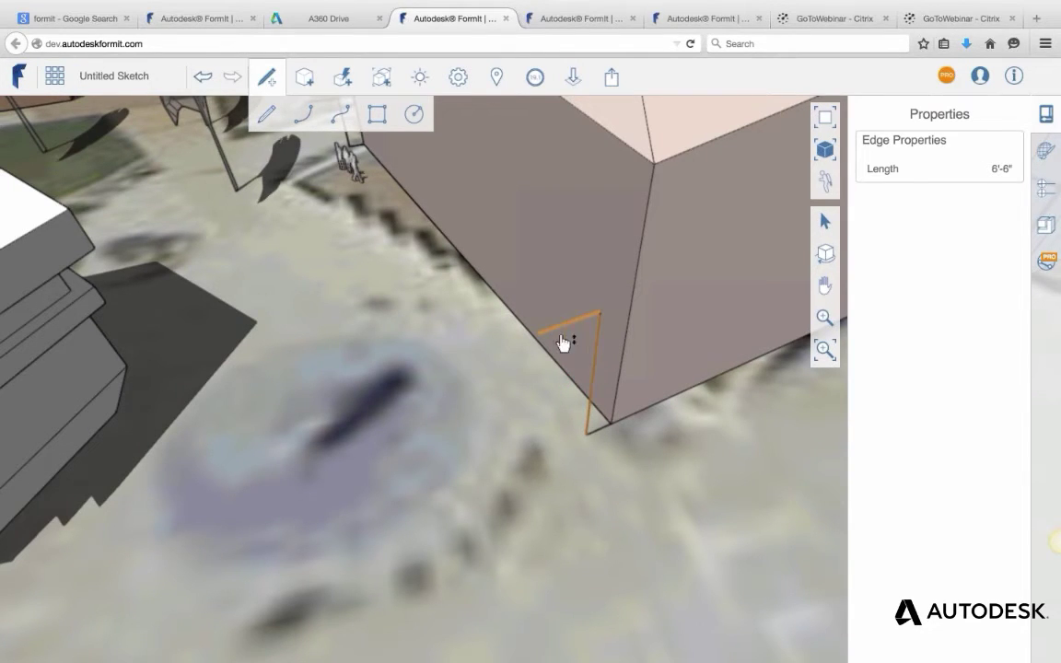
{"action": "key", "text": "Escape"}
{"action": "scroll", "coordinate": [573, 327], "scroll_direction": "up", "scroll_amount": 2}
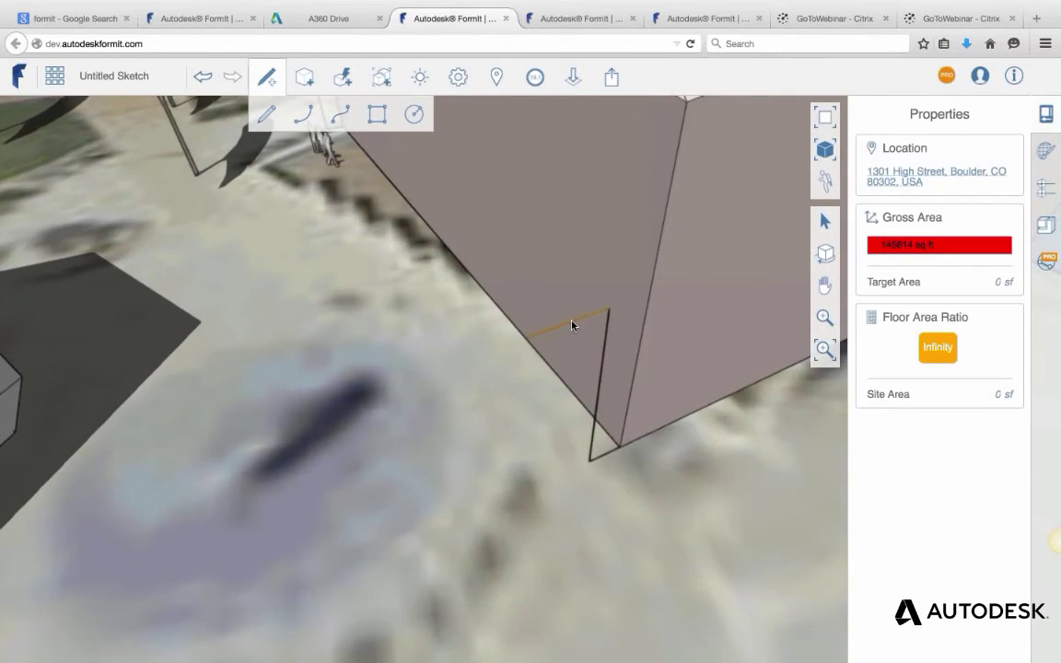
Try to move the copied profile's vertical and outward lines together from their lower corner toward the building's base corner.
{"action": "left_click", "coordinate": [571, 325]}
{"action": "left_click", "coordinate": [604, 359]}
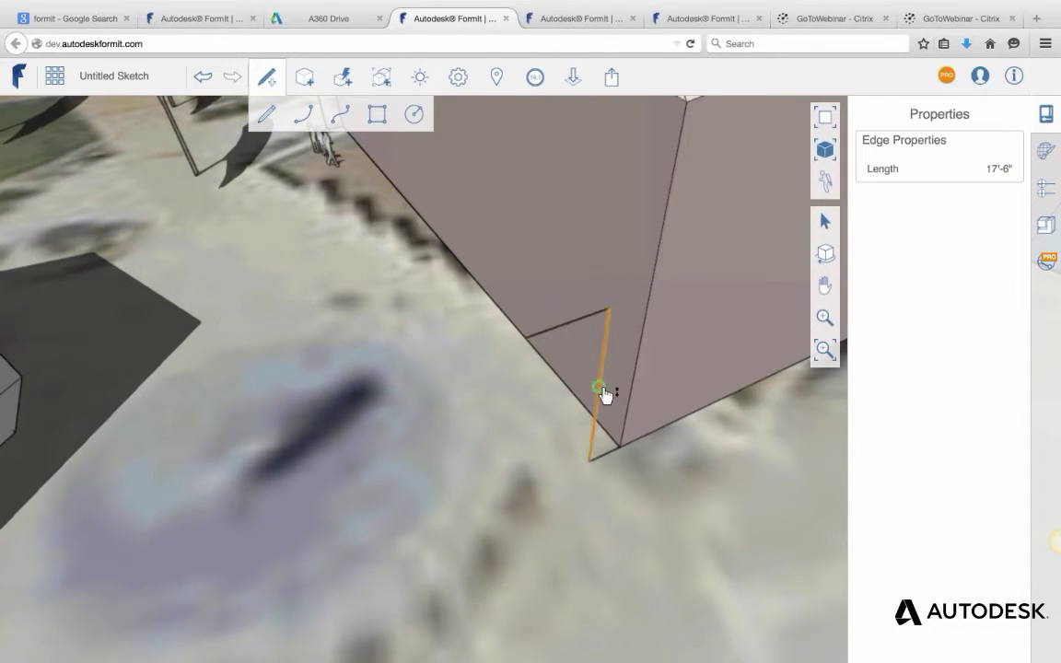
{"action": "right_click", "coordinate": [570, 327]}
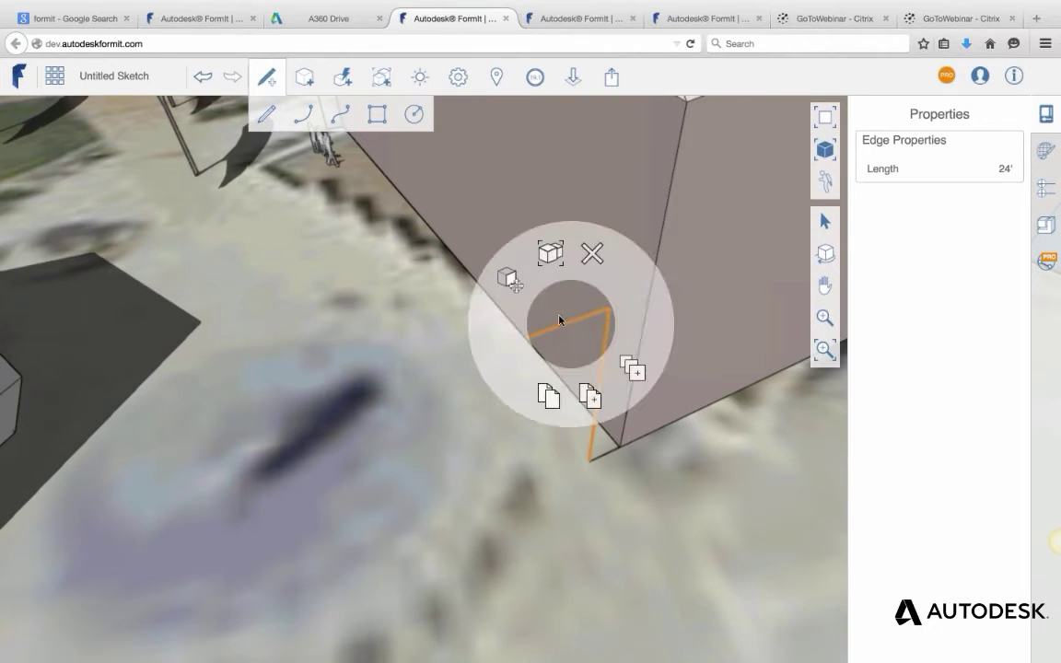
{"action": "left_click", "coordinate": [513, 286]}
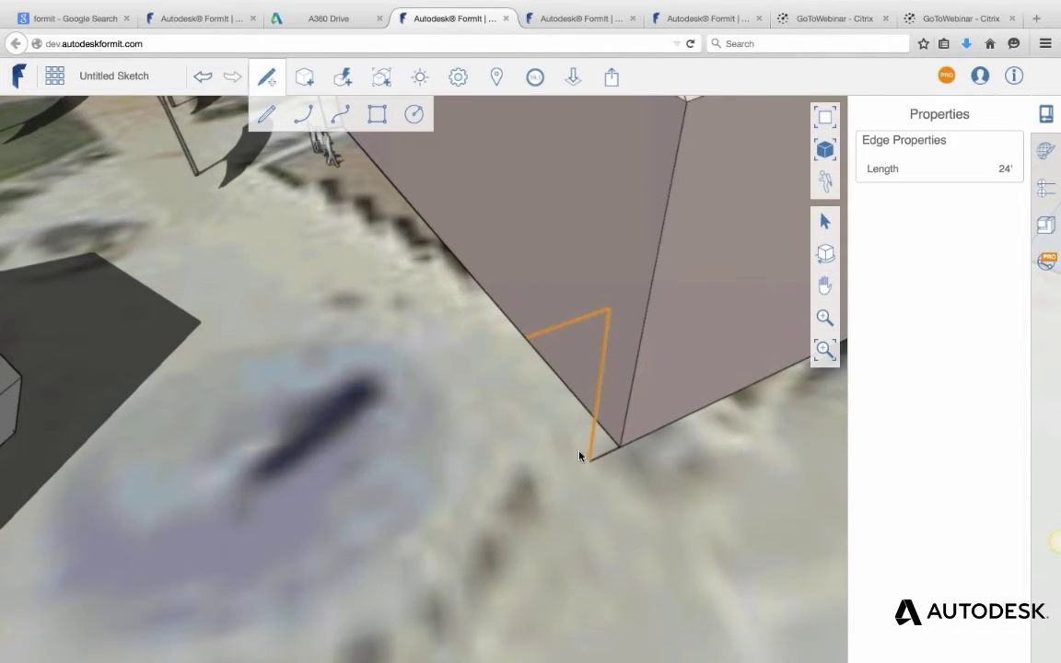
{"action": "mouse_move", "coordinate": [589, 468]}
{"action": "left_mouse_down"}
{"action": "mouse_move", "coordinate": [540, 490]}
{"action": "mouse_move", "coordinate": [582, 470]}
{"action": "left_mouse_up"}
{"action": "right_click_drag", "start_coordinate": [582, 470], "coordinate": [621, 449]}
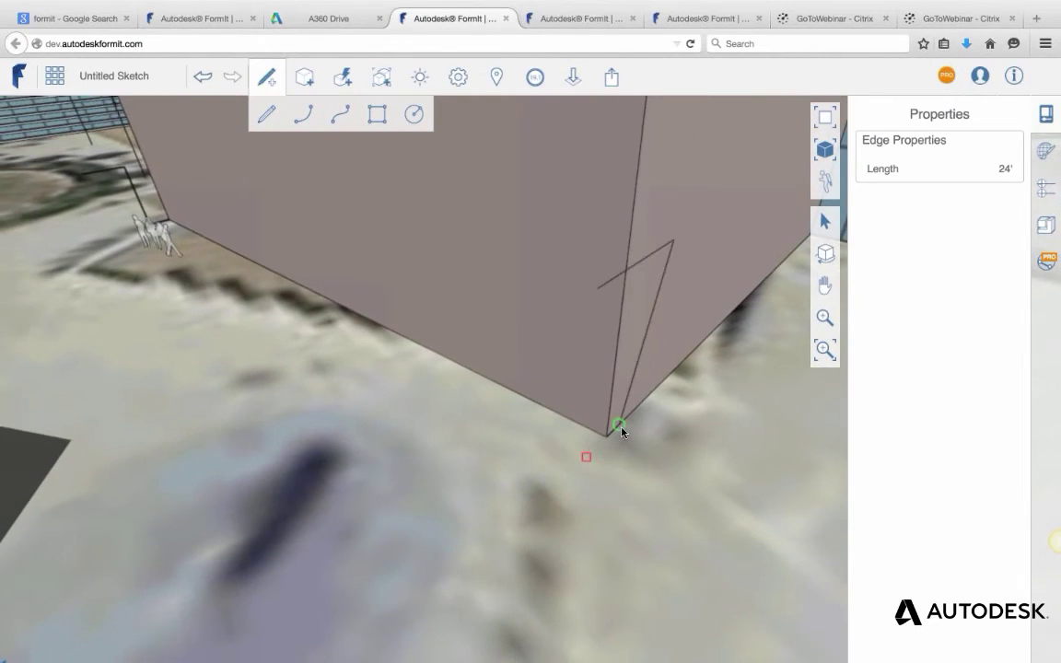
{"action": "mouse_move", "coordinate": [624, 428]}
{"action": "left_mouse_down"}
{"action": "mouse_move", "coordinate": [644, 403]}
{"action": "mouse_move", "coordinate": [608, 443]}
{"action": "mouse_move", "coordinate": [545, 469]}
{"action": "mouse_move", "coordinate": [533, 505]}
{"action": "mouse_move", "coordinate": [494, 550]}
{"action": "mouse_move", "coordinate": [552, 507]}
{"action": "mouse_move", "coordinate": [606, 437]}
{"action": "left_mouse_up"}
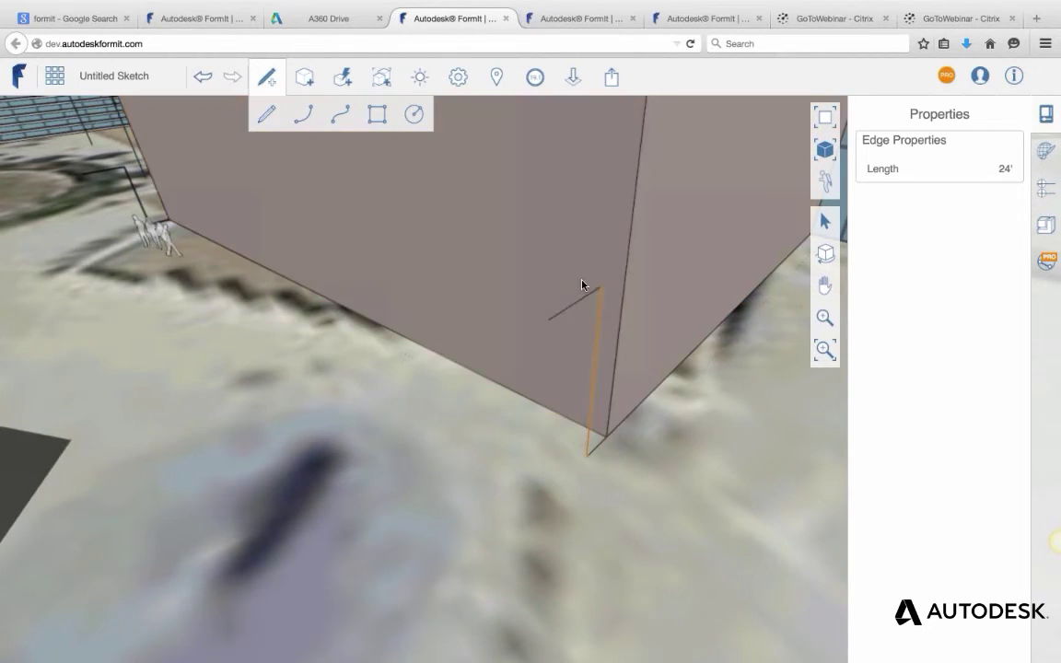
Raise the copied profile's outward line until the vertical line measures 21'-6", and shift the vertical line farther out from the building corner.
{"action": "left_click", "coordinate": [579, 302]}
{"action": "left_click_drag", "start_coordinate": [576, 301], "coordinate": [589, 263]}
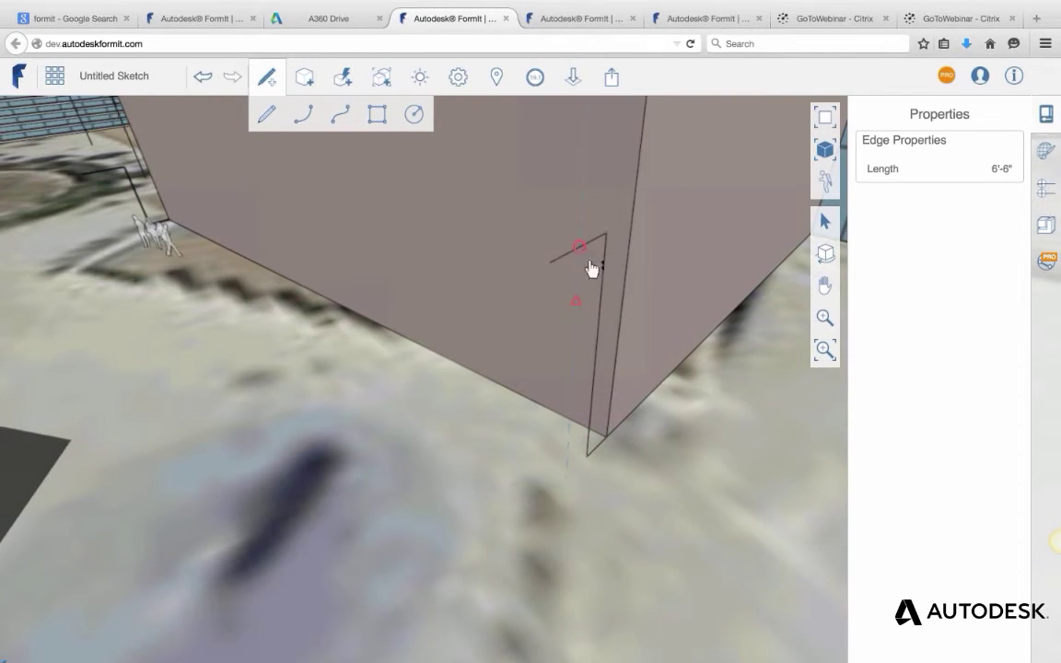
{"action": "left_click", "coordinate": [599, 372]}
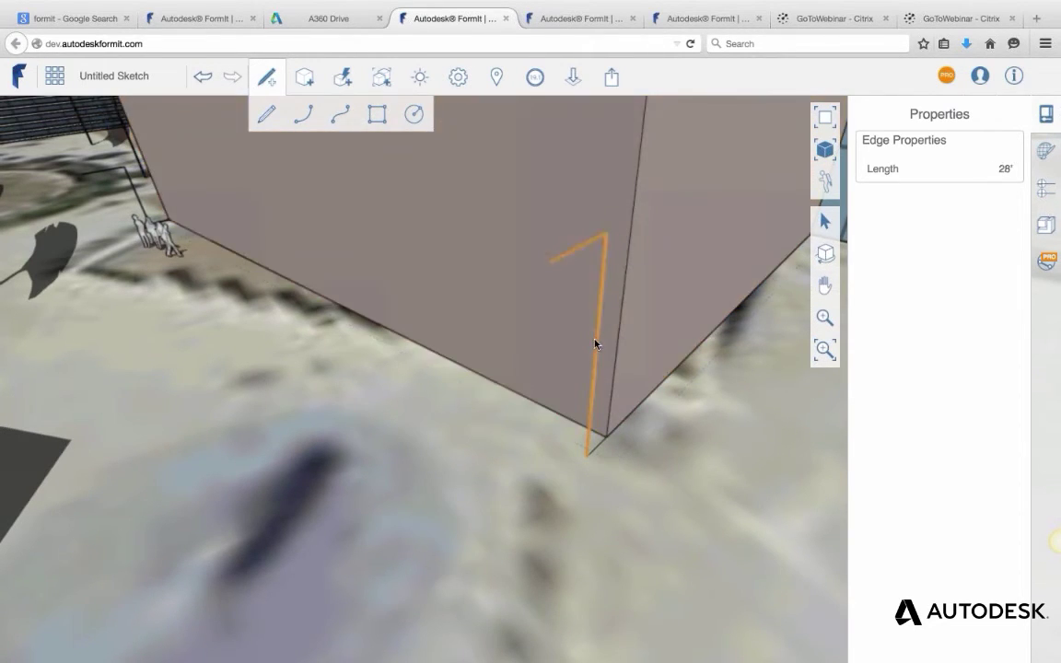
{"action": "key", "text": "Escape"}
{"action": "left_click", "coordinate": [597, 401]}
{"action": "key", "text": "Escape"}
{"action": "left_click", "coordinate": [598, 387]}
{"action": "left_click_drag", "start_coordinate": [599, 386], "coordinate": [583, 396]}
{"action": "left_click_drag", "start_coordinate": [567, 275], "coordinate": [557, 268]}
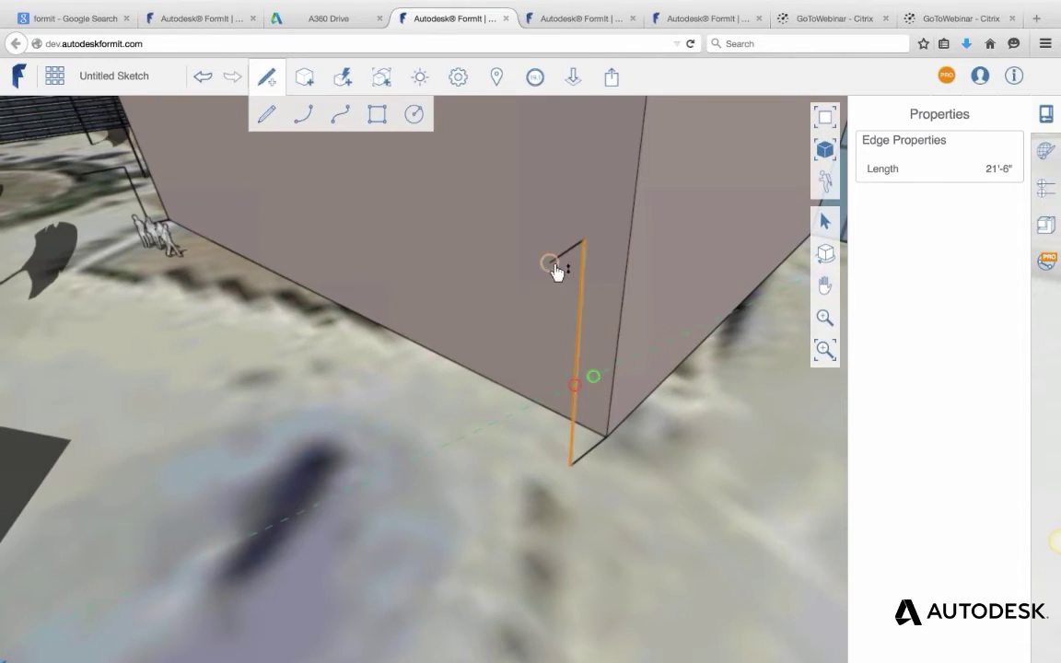
Extend the free end of the copied profile's upper line farther out from the building along the line's own direction.
{"action": "key", "text": "Escape"}
{"action": "left_click", "coordinate": [560, 256]}
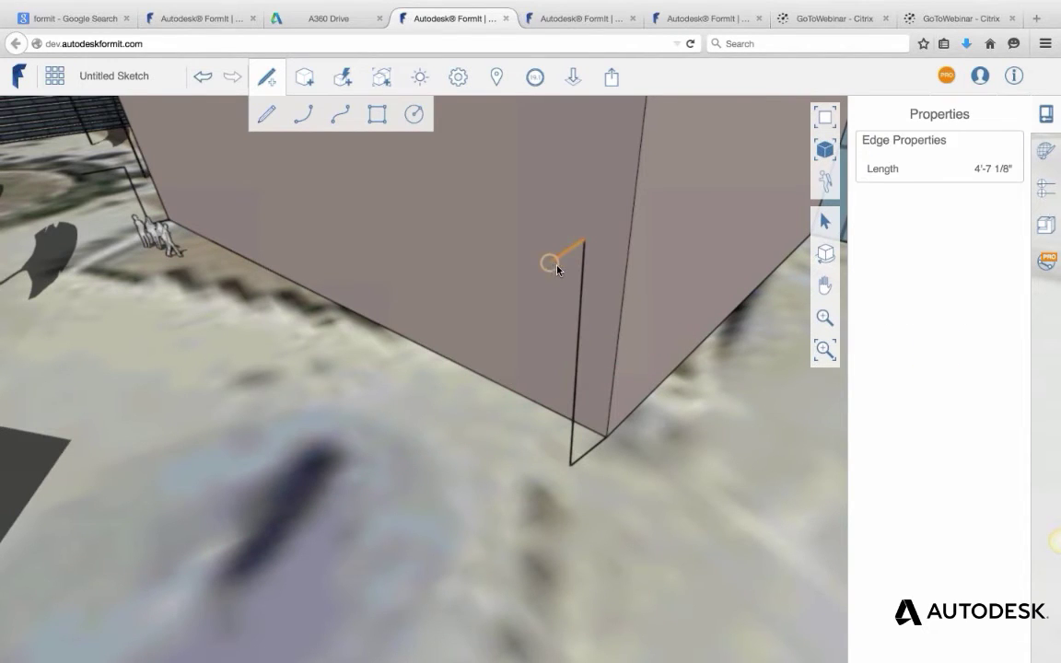
{"action": "key", "text": "Escape"}
{"action": "left_click_drag", "start_coordinate": [550, 268], "coordinate": [519, 287]}
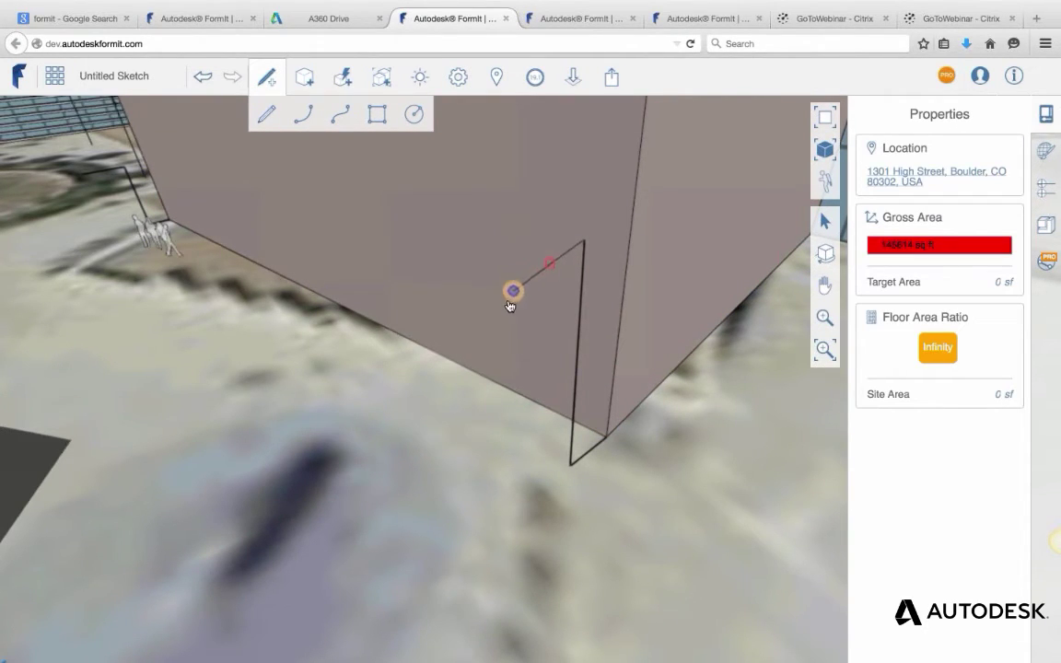
{"action": "right_click_drag", "start_coordinate": [482, 322], "coordinate": [588, 324]}
{"action": "mouse_move", "coordinate": [586, 324]}
{"action": "middle_mouse_down"}
{"action": "mouse_move", "coordinate": [655, 362]}
{"action": "mouse_move", "coordinate": [698, 230]}
{"action": "middle_mouse_up"}
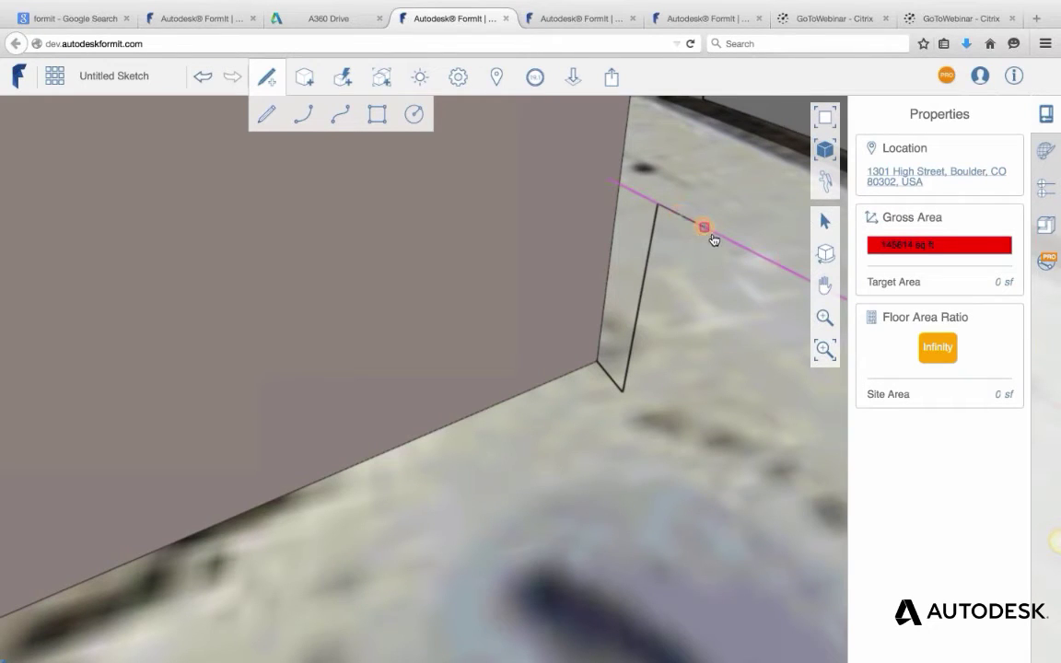
{"action": "left_click", "coordinate": [765, 264]}
{"action": "key", "text": "Escape"}
Loft the open profile beside the people to the enlarged profile at the other base corner, forming a canopy along the wall.
{"action": "scroll", "coordinate": [718, 249], "scroll_direction": "down", "scroll_amount": 5}
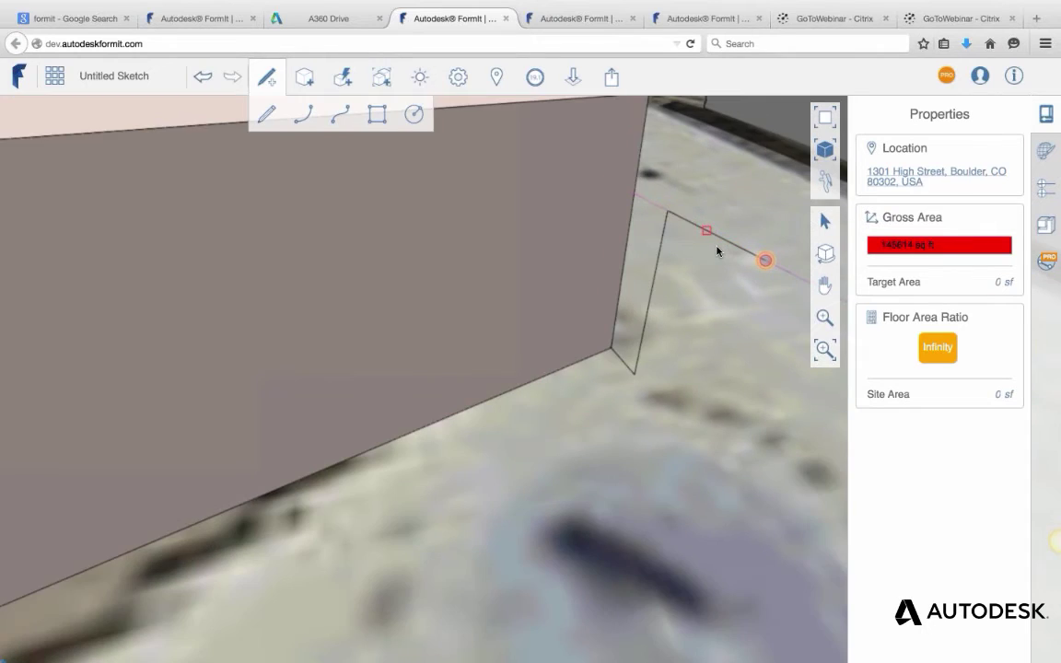
{"action": "right_click_drag", "start_coordinate": [719, 248], "coordinate": [566, 284]}
{"action": "middle_click_drag", "start_coordinate": [565, 283], "coordinate": [419, 213]}
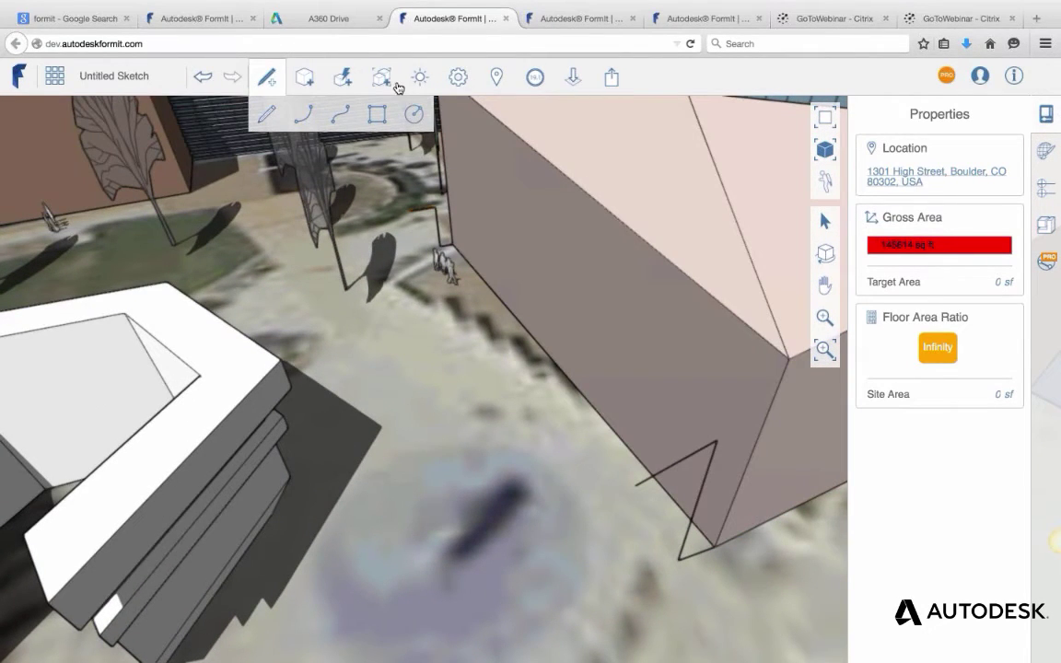
{"action": "left_click", "coordinate": [348, 83]}
{"action": "left_click", "coordinate": [494, 115]}
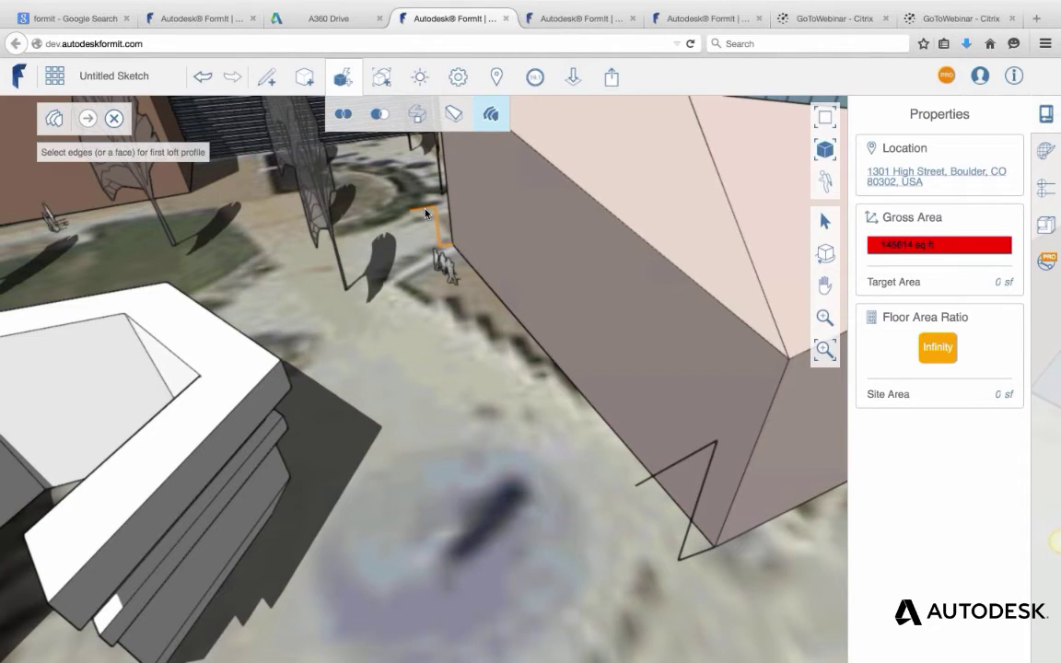
{"action": "left_click", "coordinate": [88, 120]}
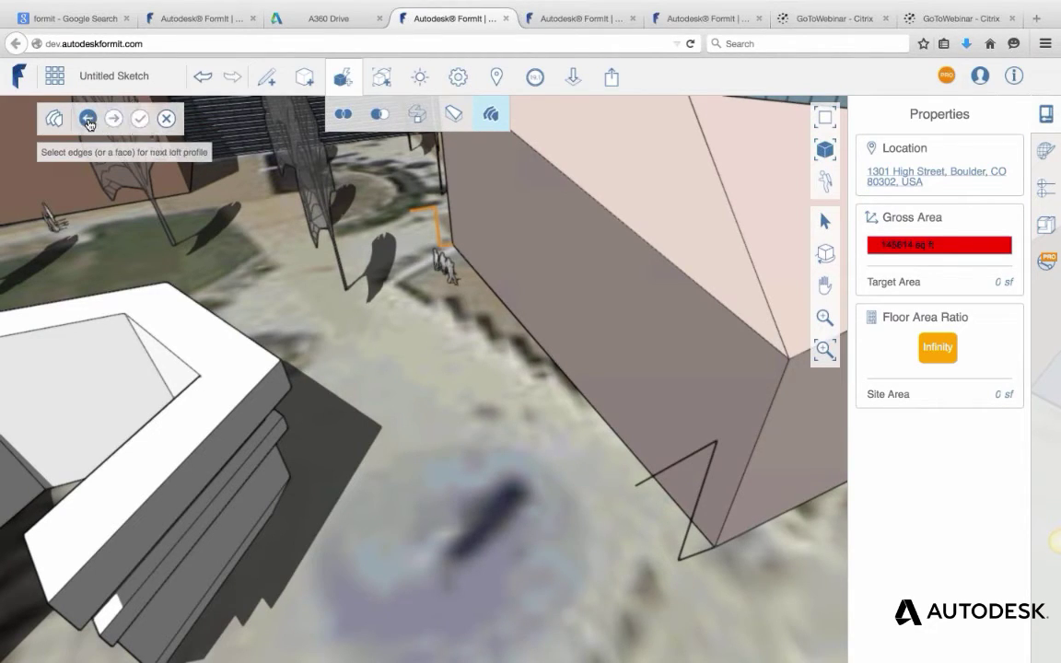
{"action": "left_click", "coordinate": [652, 478]}
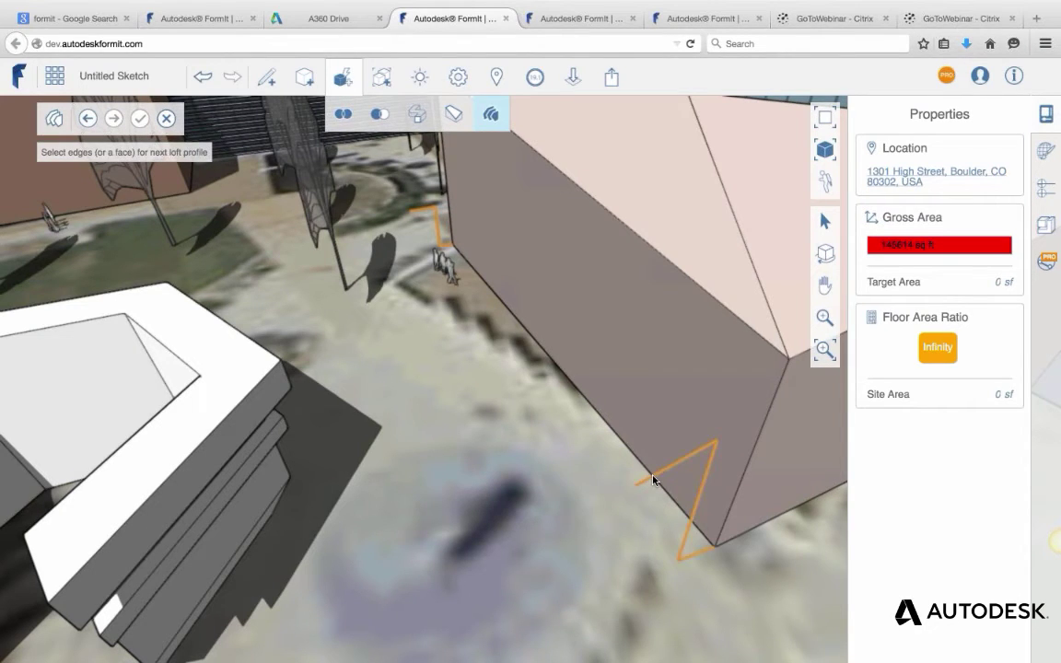
{"action": "left_click", "coordinate": [140, 120]}
Examine the lofted canopy on the corner building and its relation to the plaza ring and surrounding buildings.
{"action": "middle_click_drag", "start_coordinate": [496, 385], "coordinate": [416, 410]}
{"action": "scroll", "coordinate": [494, 403], "scroll_direction": "up", "scroll_amount": 3}
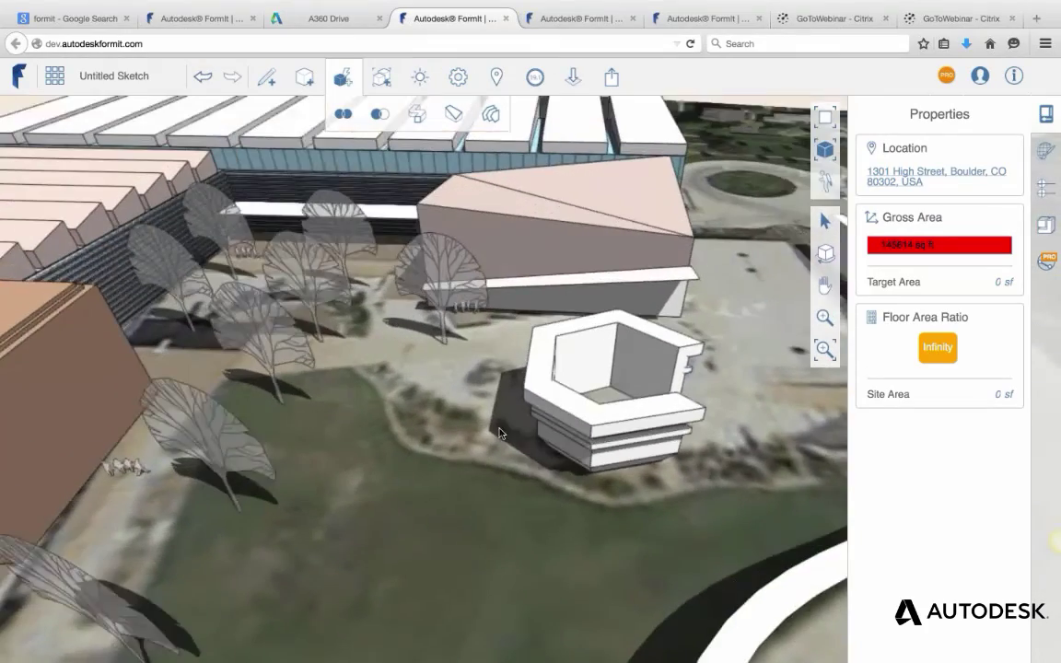
{"action": "scroll", "coordinate": [526, 438], "scroll_direction": "down", "scroll_amount": 5}
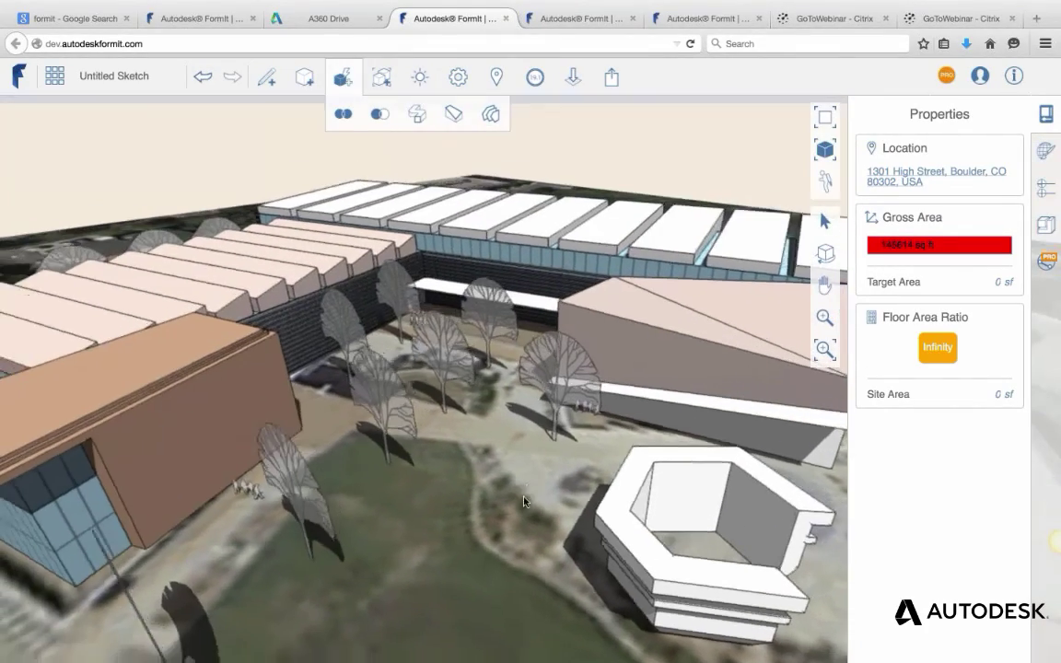
{"action": "right_click_drag", "start_coordinate": [524, 501], "coordinate": [515, 482]}
{"action": "scroll", "coordinate": [490, 414], "scroll_direction": "down", "scroll_amount": 4}
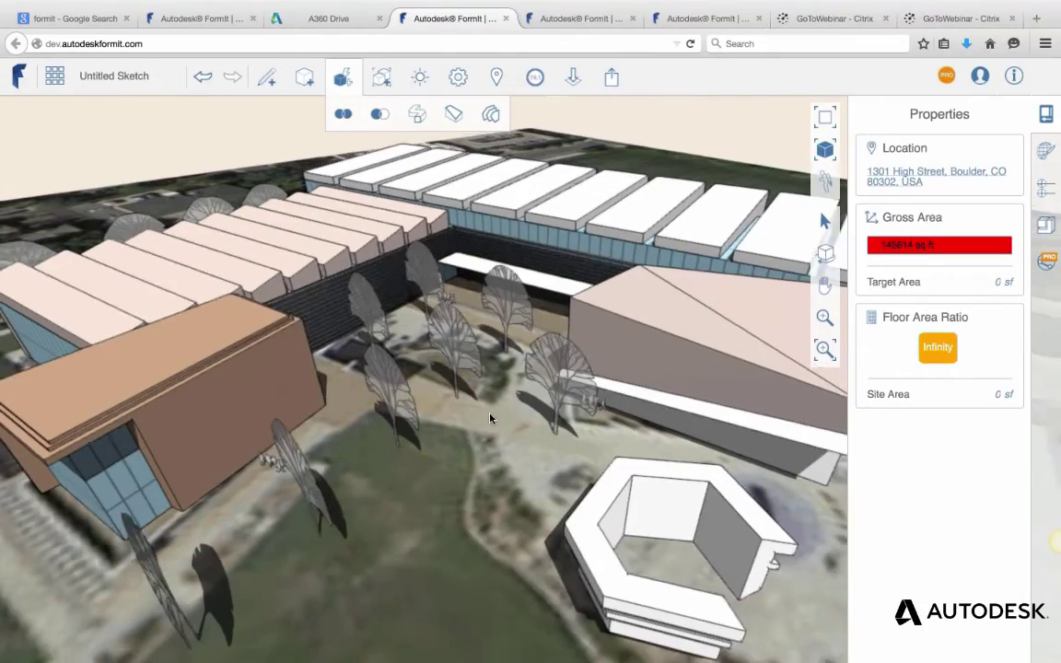
{"action": "right_click_drag", "start_coordinate": [469, 400], "coordinate": [482, 396]}
{"action": "middle_click_drag", "start_coordinate": [482, 400], "coordinate": [519, 424]}
{"action": "scroll", "coordinate": [520, 425], "scroll_direction": "down", "scroll_amount": 3}
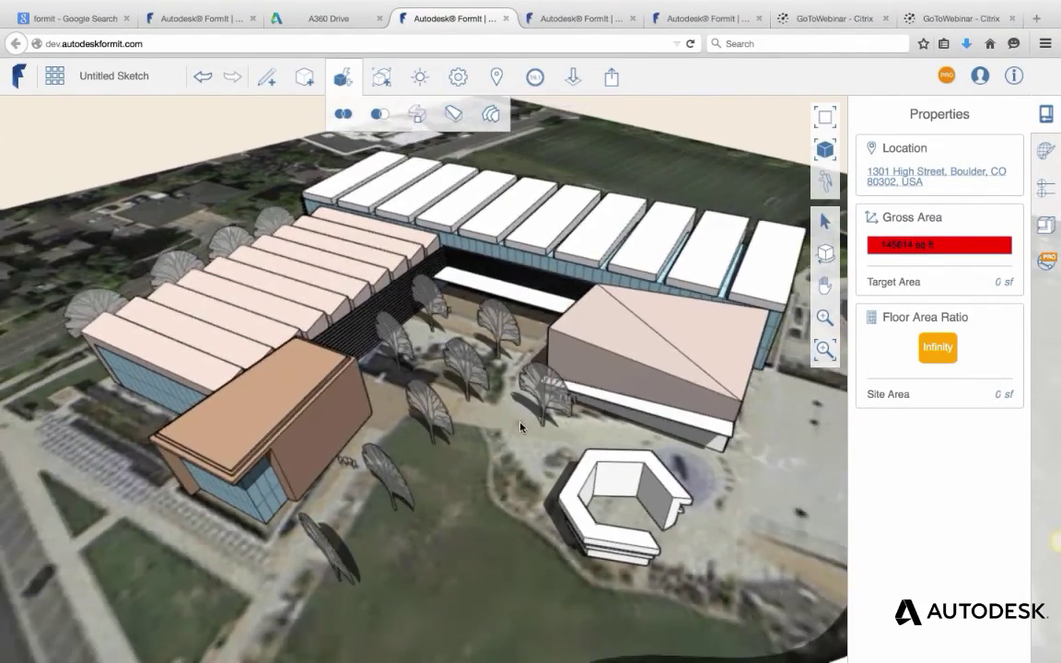
{"action": "right_click_drag", "start_coordinate": [503, 466], "coordinate": [500, 453]}
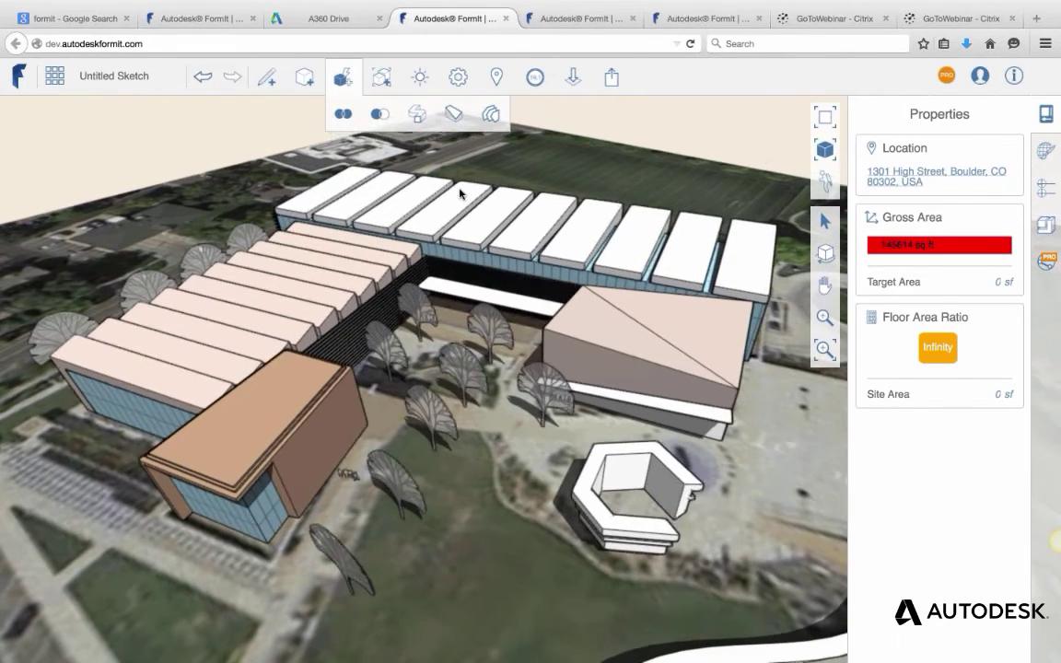
Start Solar Analysis and select the whole building complex together with the trees and the plaza ring.
{"action": "left_click", "coordinate": [416, 79]}
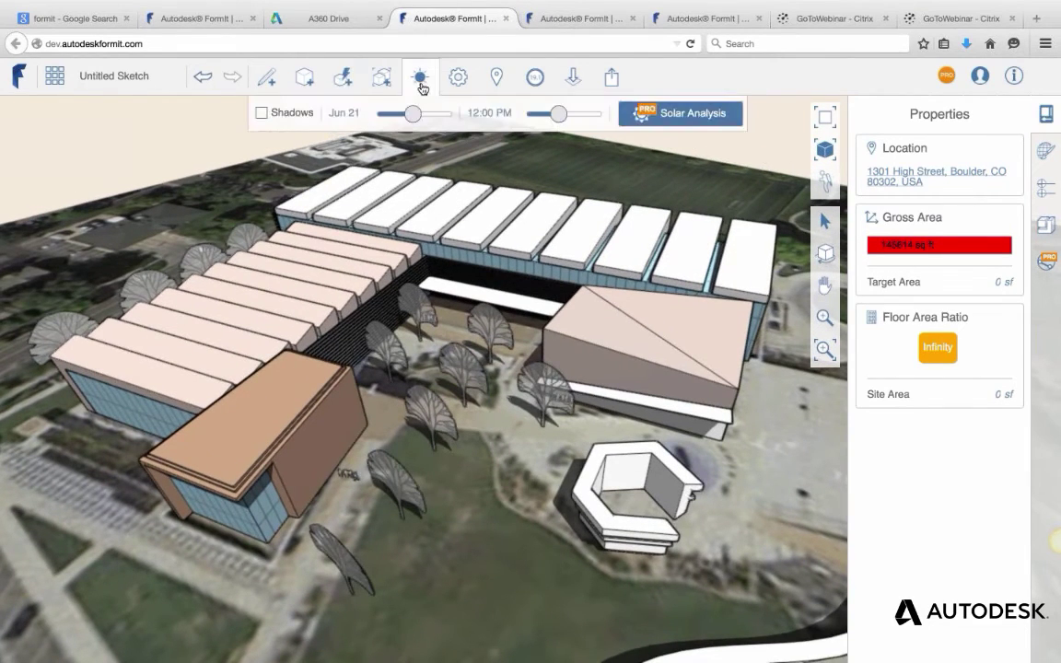
{"action": "left_click", "coordinate": [696, 118]}
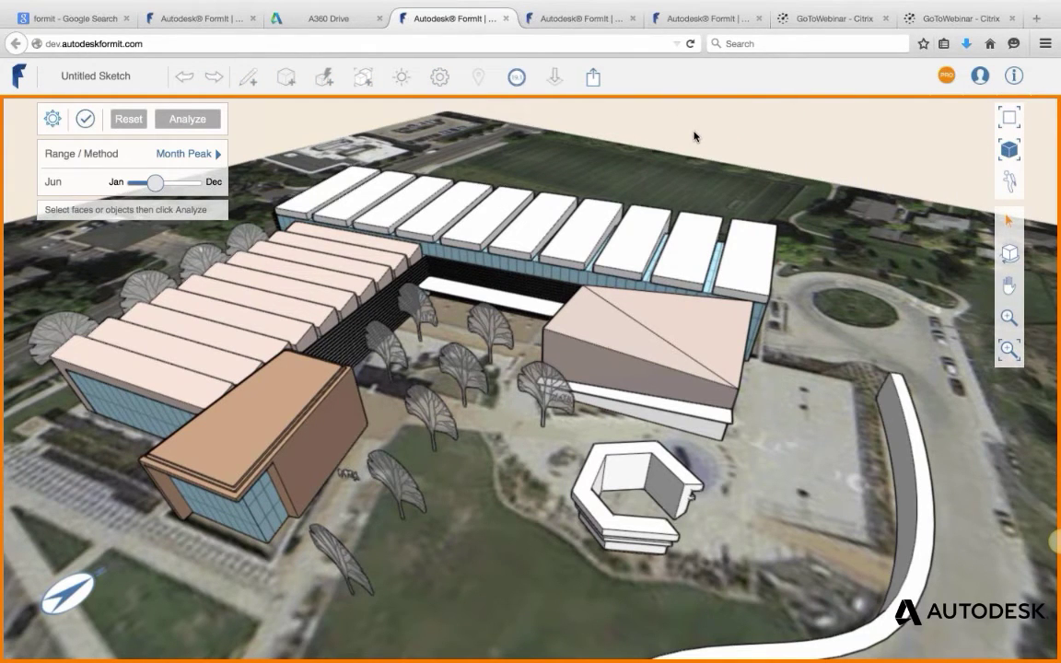
{"action": "scroll", "coordinate": [518, 253], "scroll_direction": "down", "scroll_amount": 5}
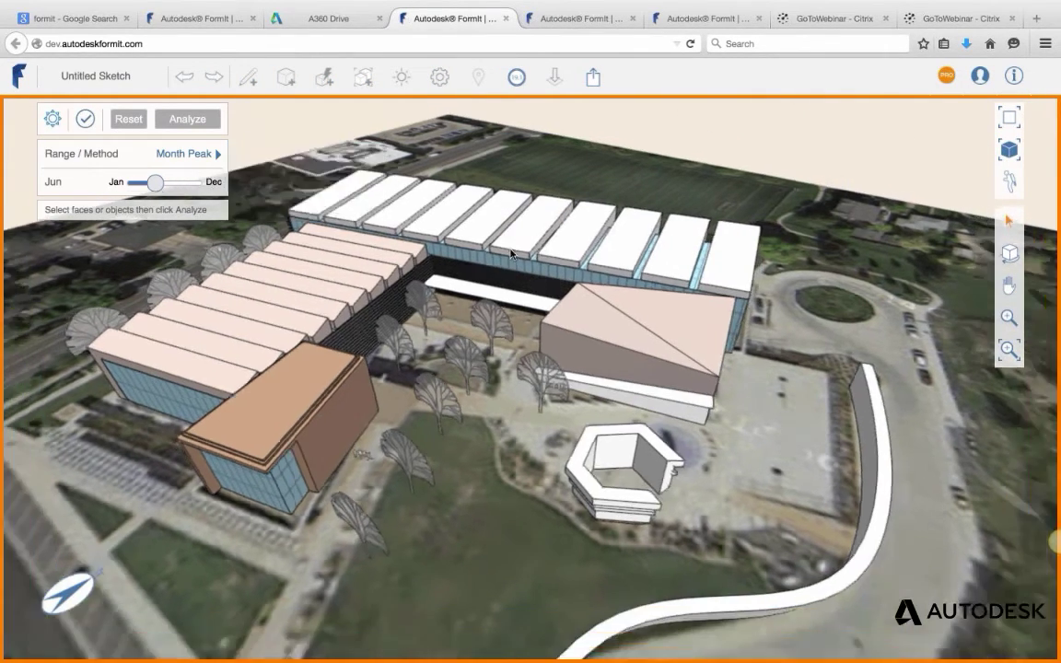
{"action": "middle_click_drag", "start_coordinate": [567, 248], "coordinate": [652, 277]}
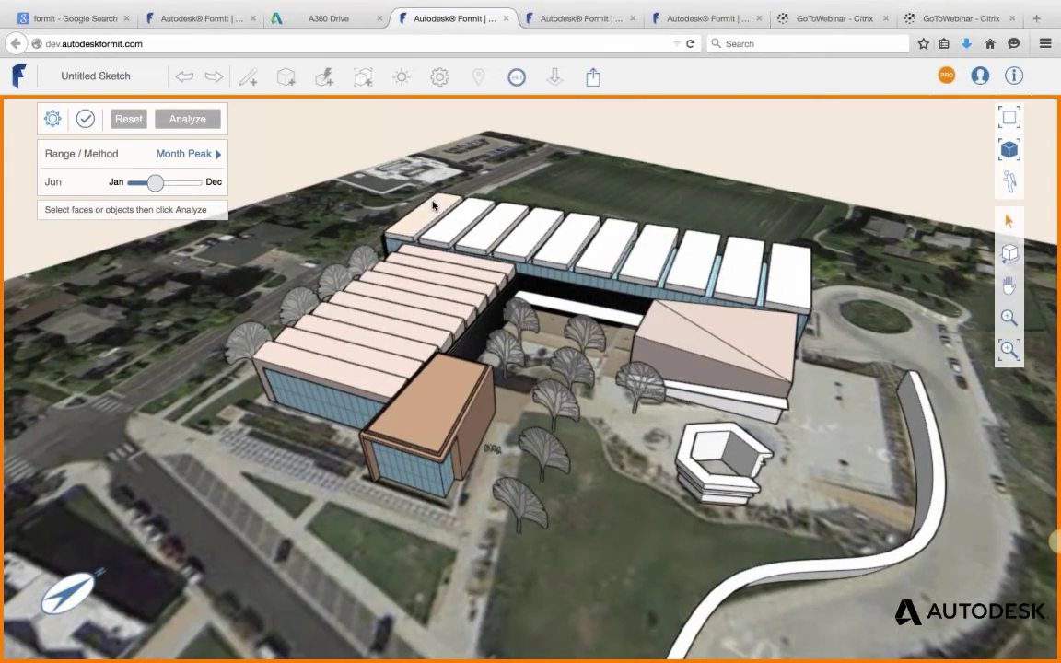
{"action": "mouse_move", "coordinate": [639, 303]}
{"action": "right_mouse_down"}
{"action": "mouse_move", "coordinate": [627, 314]}
{"action": "mouse_move", "coordinate": [656, 303]}
{"action": "right_mouse_up"}
{"action": "scroll", "coordinate": [655, 303], "scroll_direction": "down", "scroll_amount": 3}
{"action": "left_click_drag", "start_coordinate": [304, 143], "coordinate": [873, 504]}
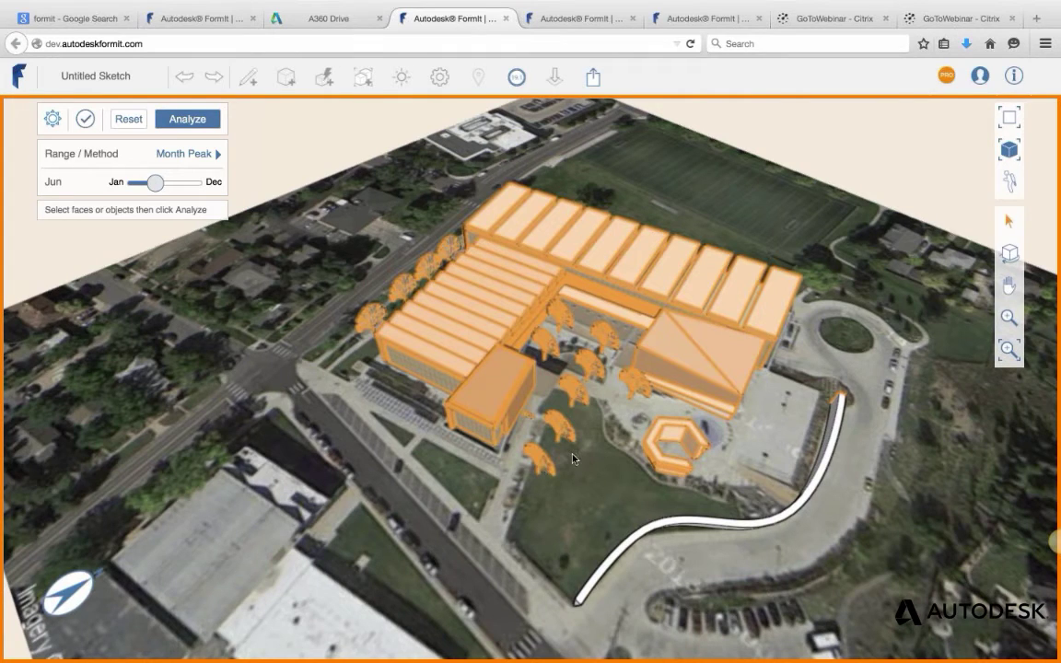
Remove the trees in the courtyard and on the lawn from the solar analysis selection.
{"action": "left_click", "coordinate": [549, 460]}
{"action": "left_click", "coordinate": [563, 418], "text": "shift"}
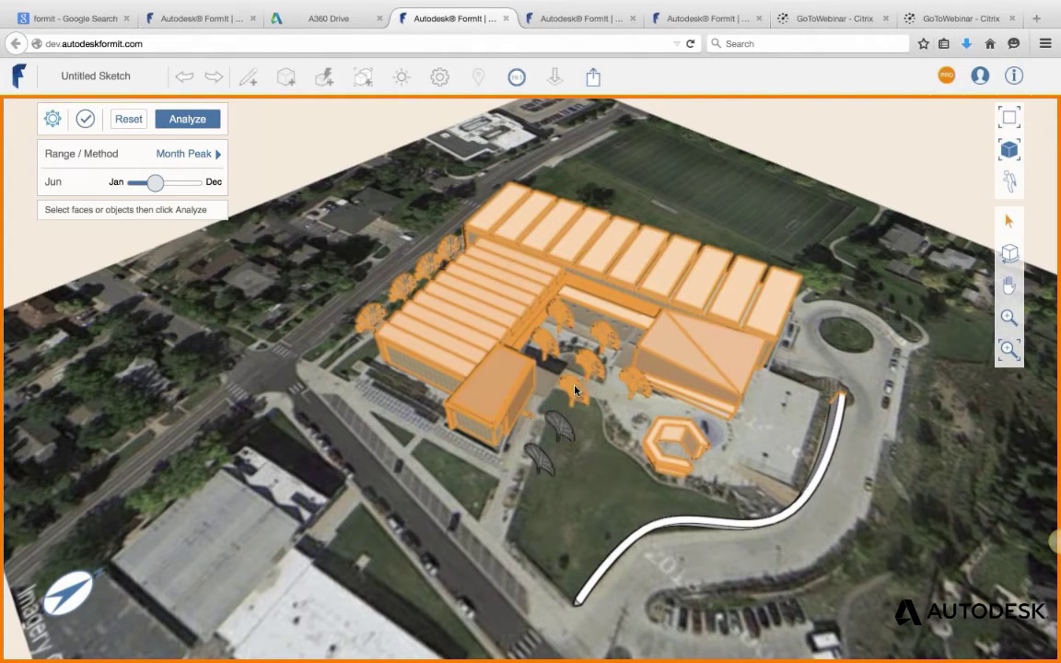
{"action": "left_click", "coordinate": [573, 386], "text": "shift"}
{"action": "left_click", "coordinate": [545, 342], "text": "shift"}
{"action": "left_click", "coordinate": [558, 315], "text": "shift"}
{"action": "left_click", "coordinate": [603, 336], "text": "shift"}
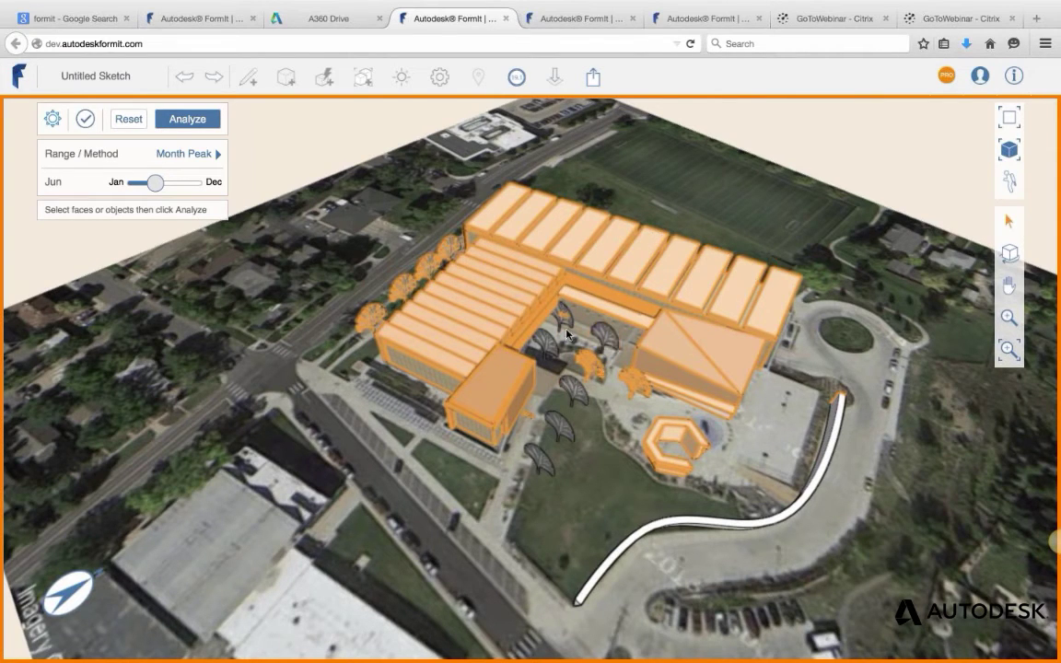
{"action": "scroll", "coordinate": [589, 345], "scroll_direction": "up", "scroll_amount": 3}
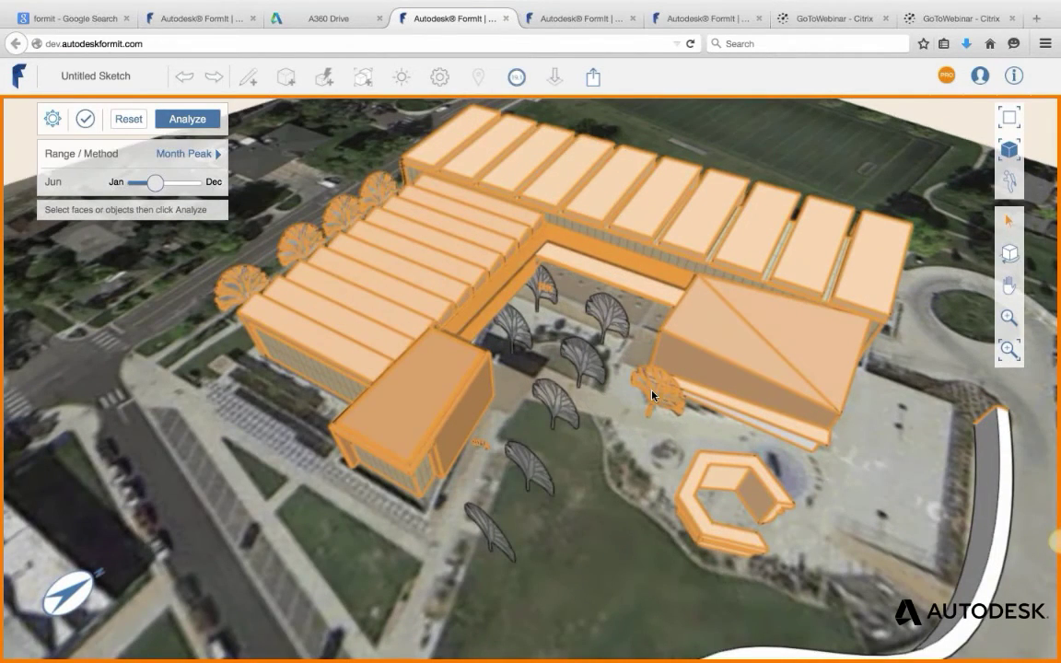
{"action": "left_click", "coordinate": [586, 352], "text": "shift"}
Remove the row of trees along the street from the selection and run the Month Peak solar analysis for June.
{"action": "left_click", "coordinate": [231, 279], "text": "shift"}
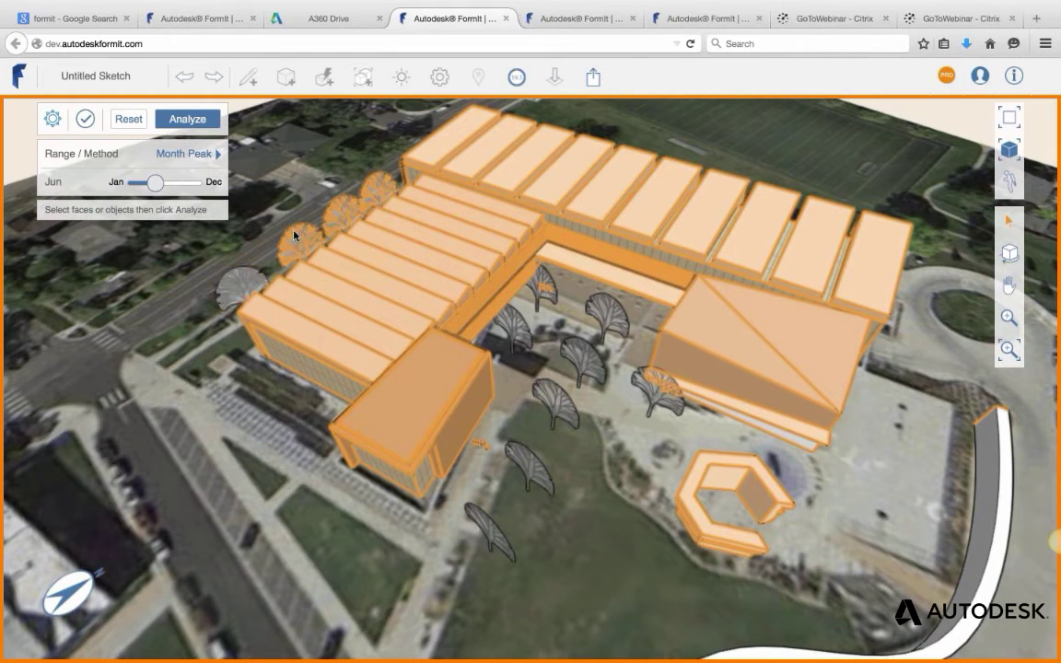
{"action": "left_click", "coordinate": [294, 235], "text": "shift"}
{"action": "left_click", "coordinate": [346, 206], "text": "shift"}
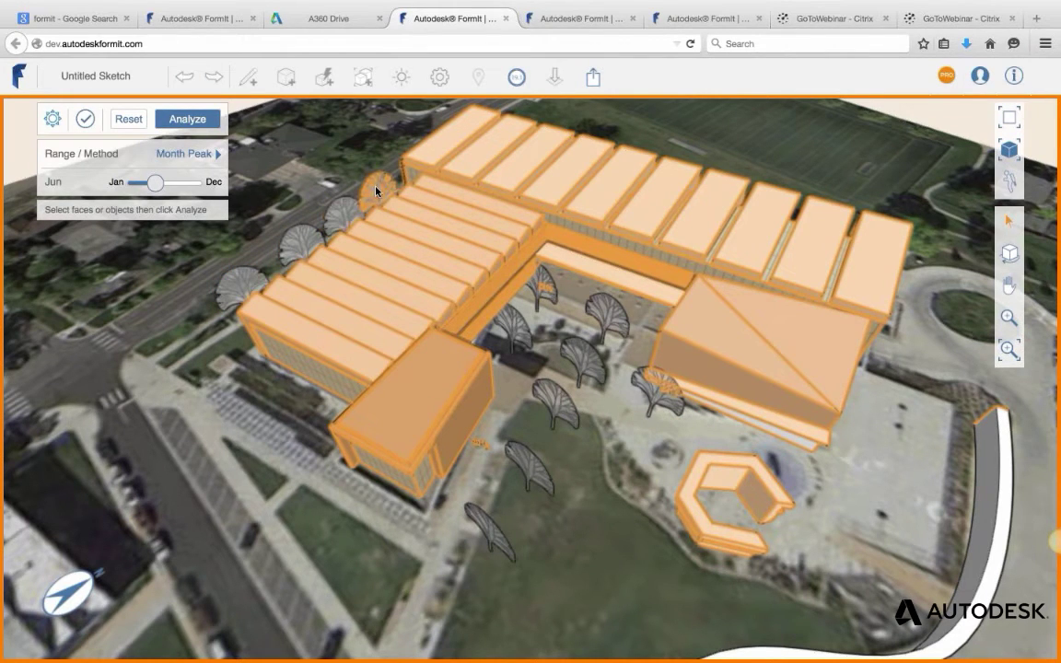
{"action": "scroll", "coordinate": [375, 194], "scroll_direction": "down", "scroll_amount": 2}
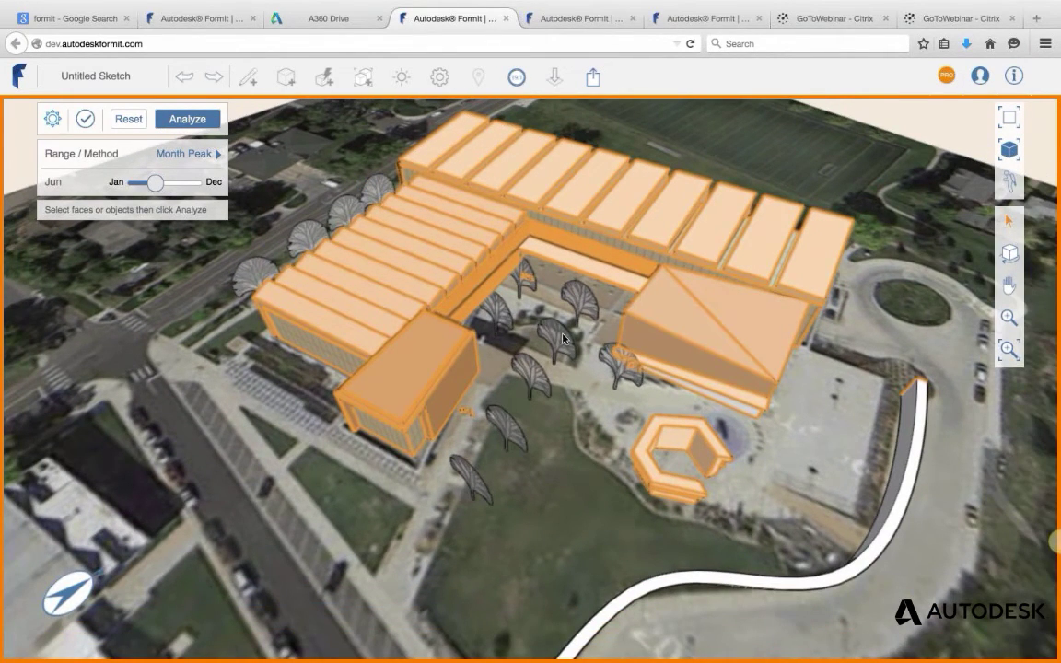
{"action": "left_click", "coordinate": [563, 345], "text": "shift"}
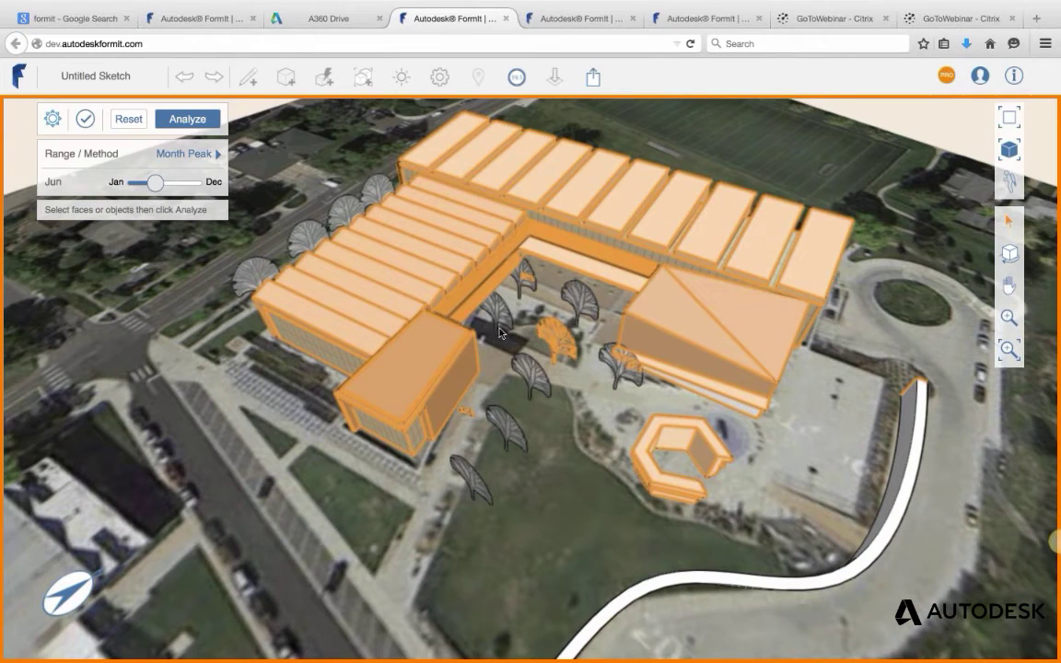
{"action": "left_click", "coordinate": [189, 121]}
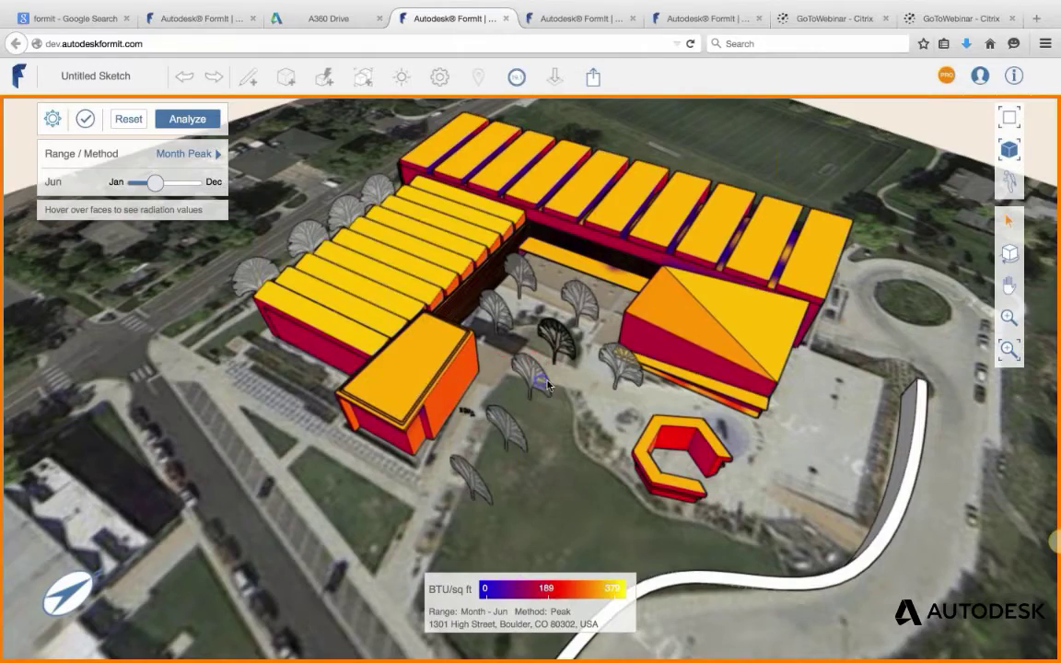
Examine the June peak radiation on the corner building's walls, checking the shaded area beneath the roof overhang and the lower wall.
{"action": "right_click_drag", "start_coordinate": [508, 312], "coordinate": [529, 336]}
{"action": "scroll", "coordinate": [397, 372], "scroll_direction": "up", "scroll_amount": 4}
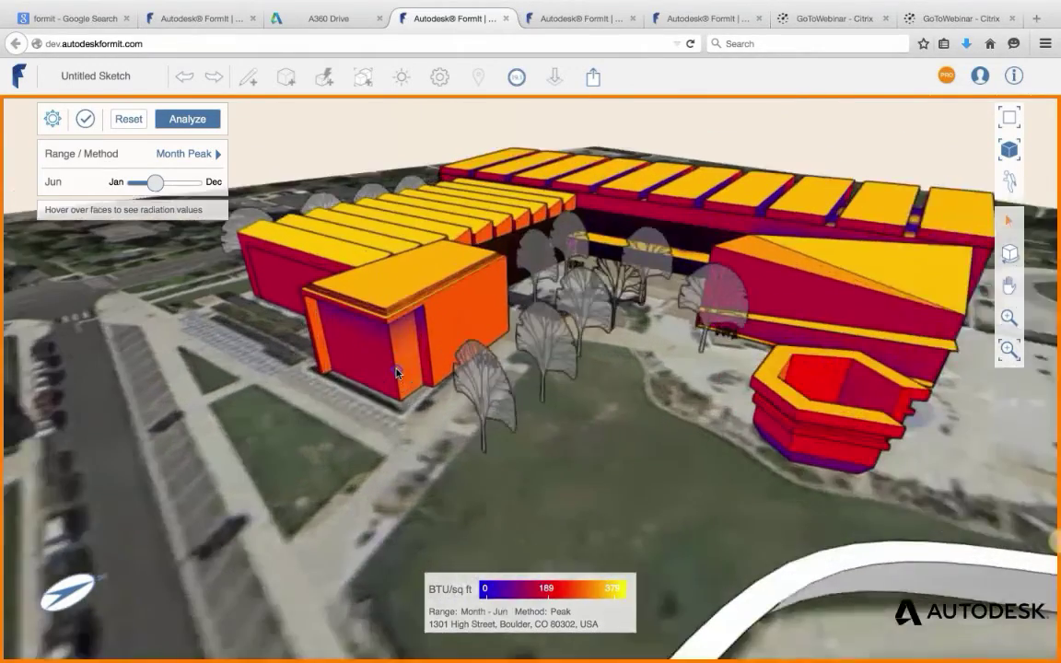
{"action": "middle_click_drag", "start_coordinate": [398, 373], "coordinate": [495, 387]}
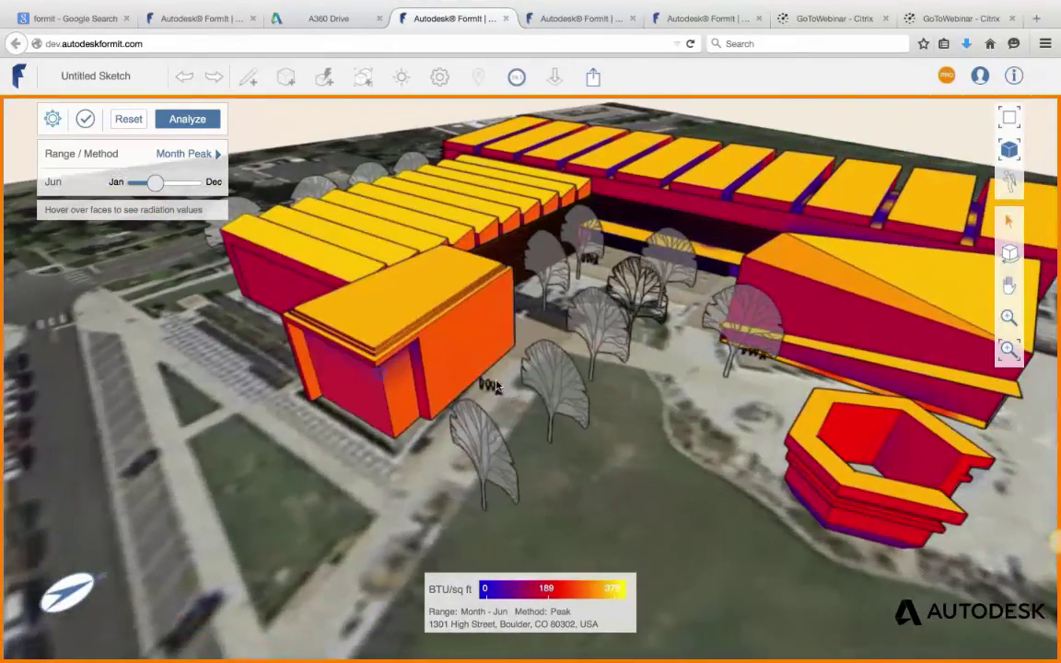
{"action": "scroll", "coordinate": [626, 400], "scroll_direction": "up", "scroll_amount": 3}
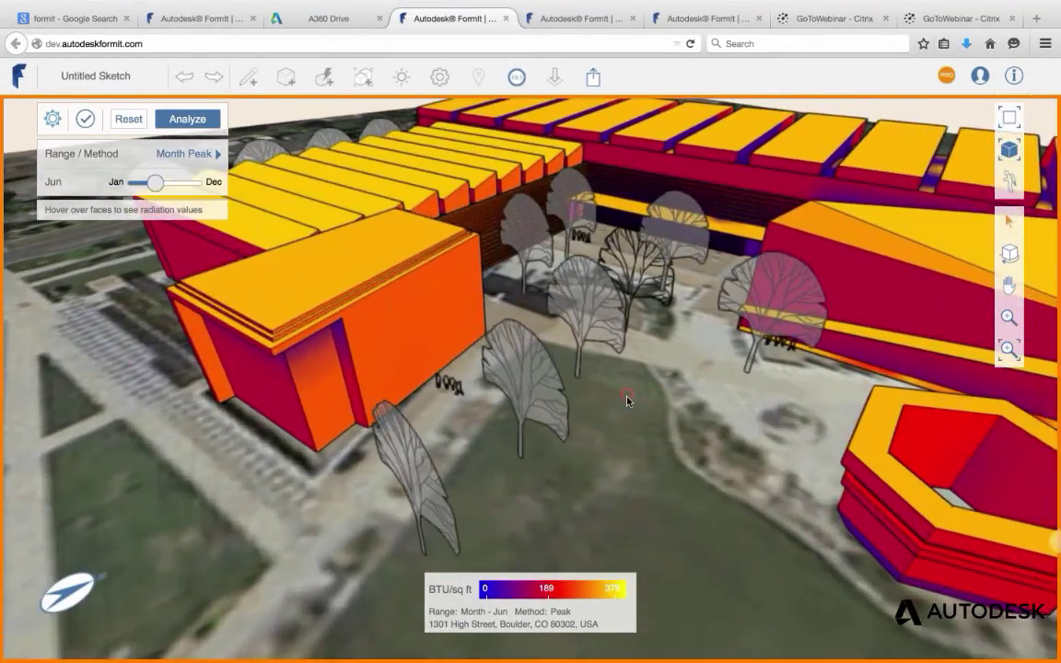
{"action": "middle_click_drag", "start_coordinate": [632, 398], "coordinate": [642, 393]}
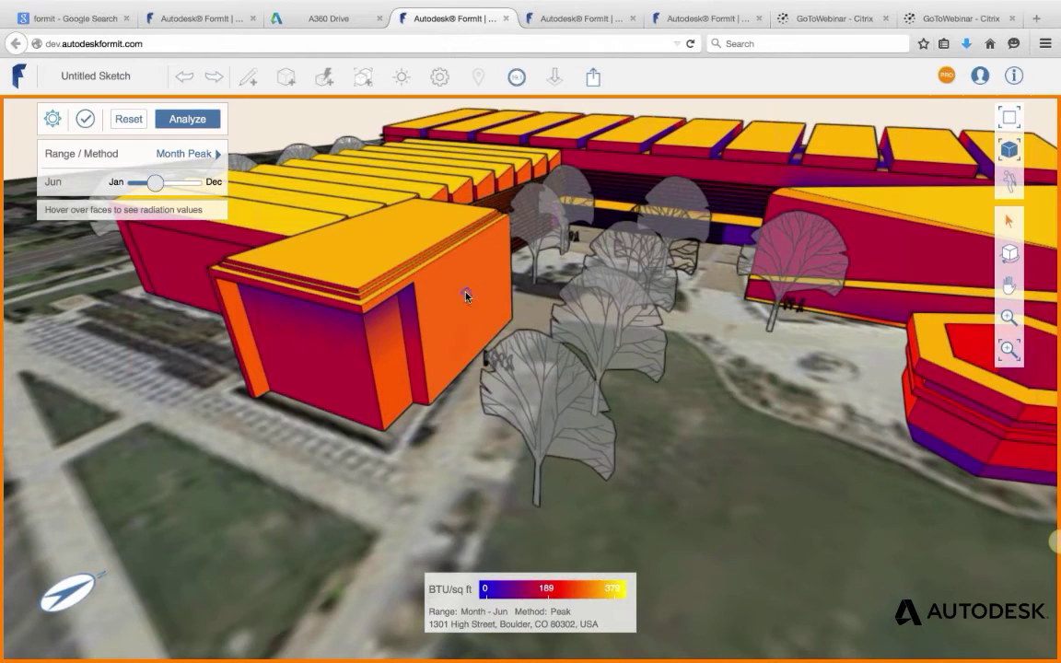
{"action": "mouse_move", "coordinate": [466, 295]}
{"action": "scroll", "coordinate": [455, 303], "scroll_direction": "up", "scroll_amount": 3}
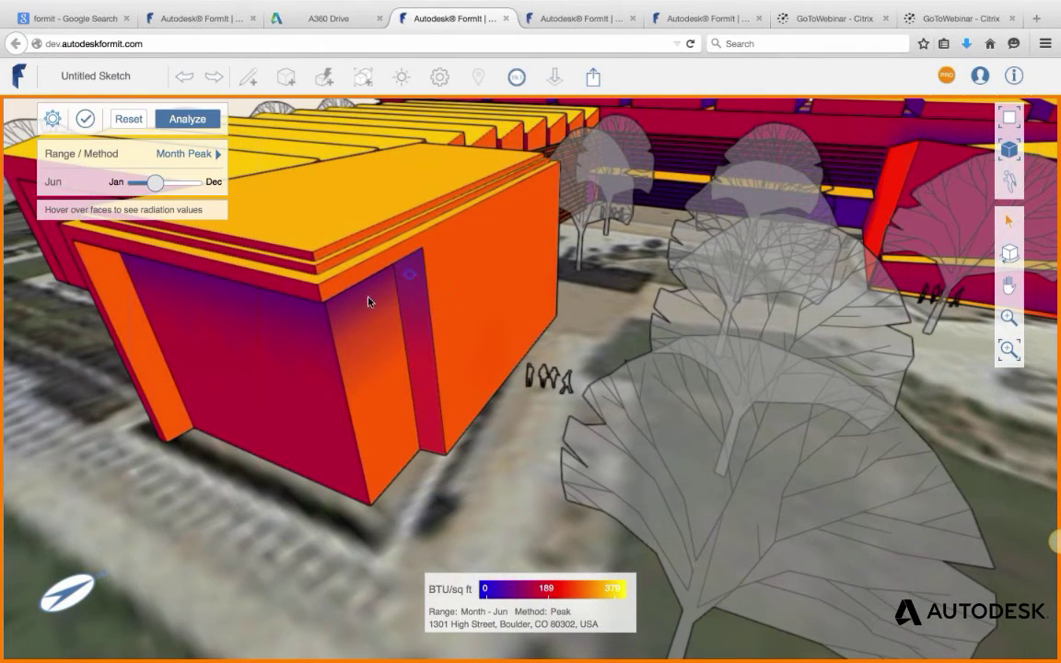
{"action": "scroll", "coordinate": [353, 310], "scroll_direction": "up", "scroll_amount": 3}
{"action": "mouse_move", "coordinate": [348, 296]}
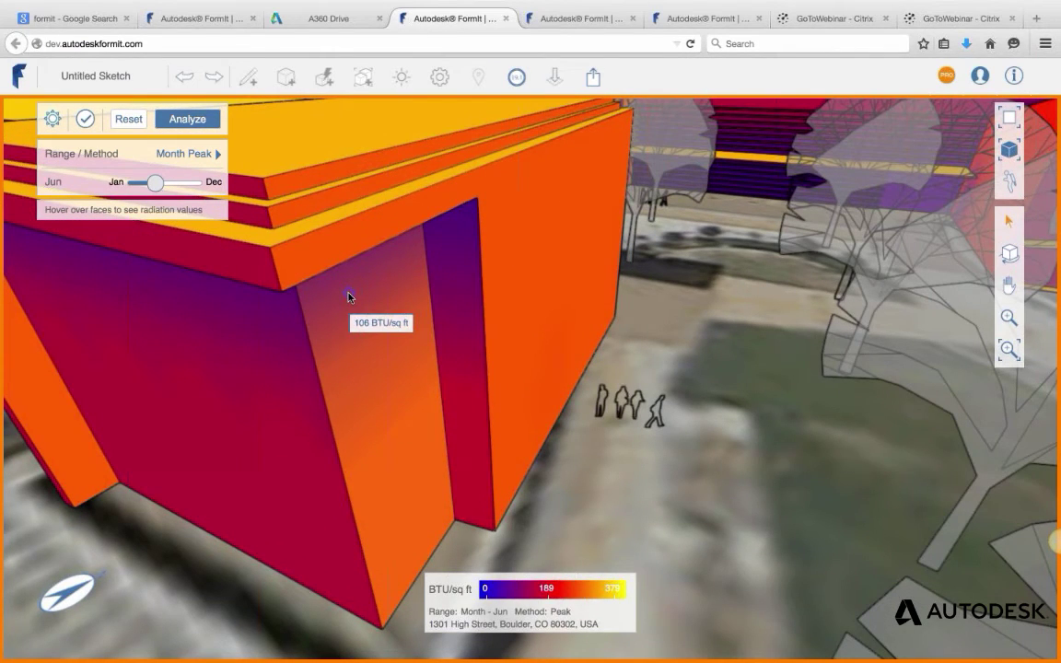
{"action": "mouse_move", "coordinate": [388, 452]}
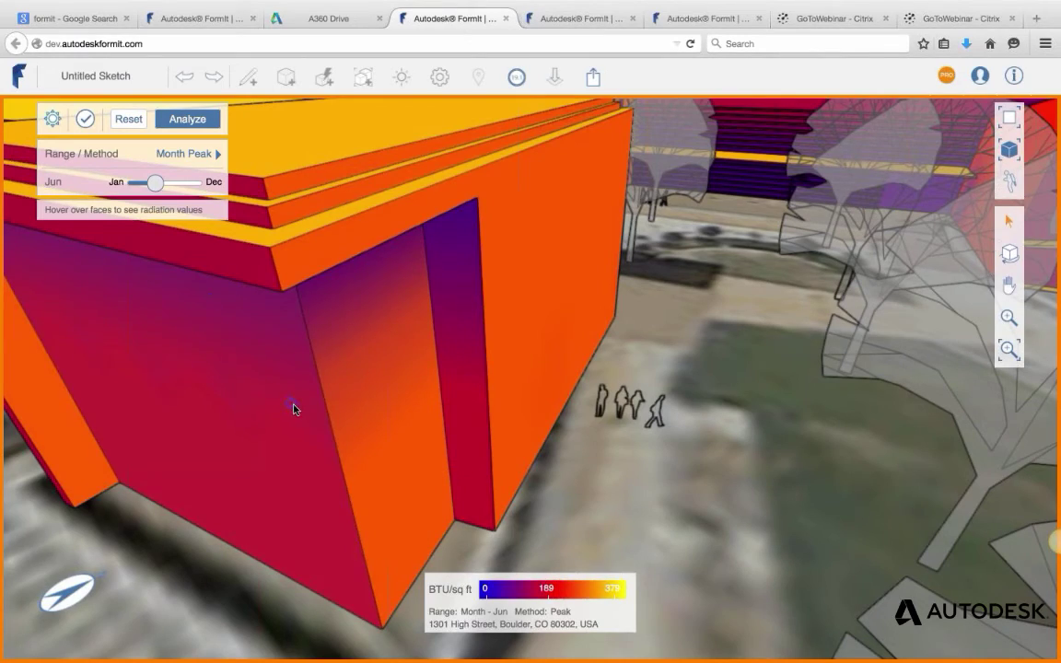
{"action": "scroll", "coordinate": [292, 408], "scroll_direction": "down", "scroll_amount": 5}
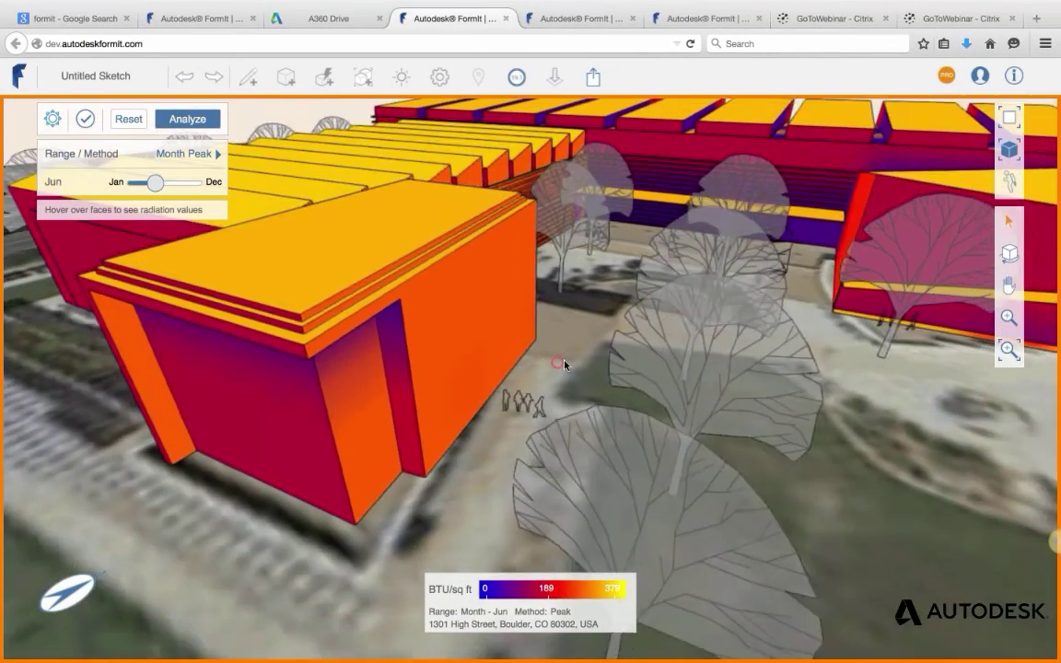
{"action": "middle_click_drag", "start_coordinate": [564, 365], "coordinate": [204, 405]}
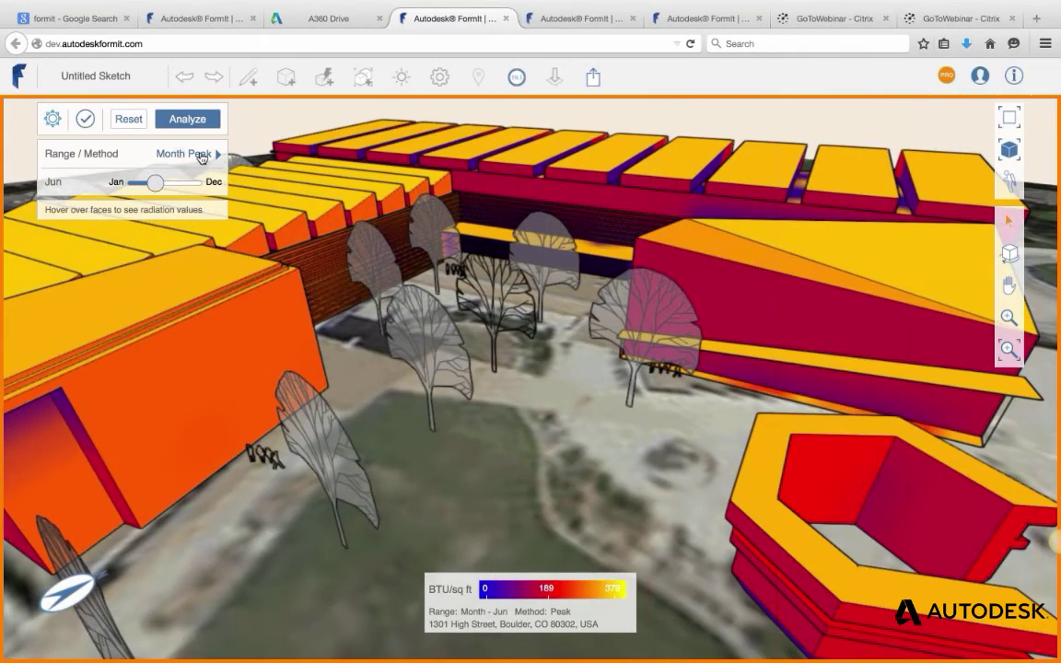
Set the Month Peak analysis to August and check the radiation values on the roofs and end walls.
{"action": "left_click", "coordinate": [200, 159]}
{"action": "scroll", "coordinate": [424, 301], "scroll_direction": "down", "scroll_amount": 3}
{"action": "middle_click_drag", "start_coordinate": [442, 308], "coordinate": [660, 414]}
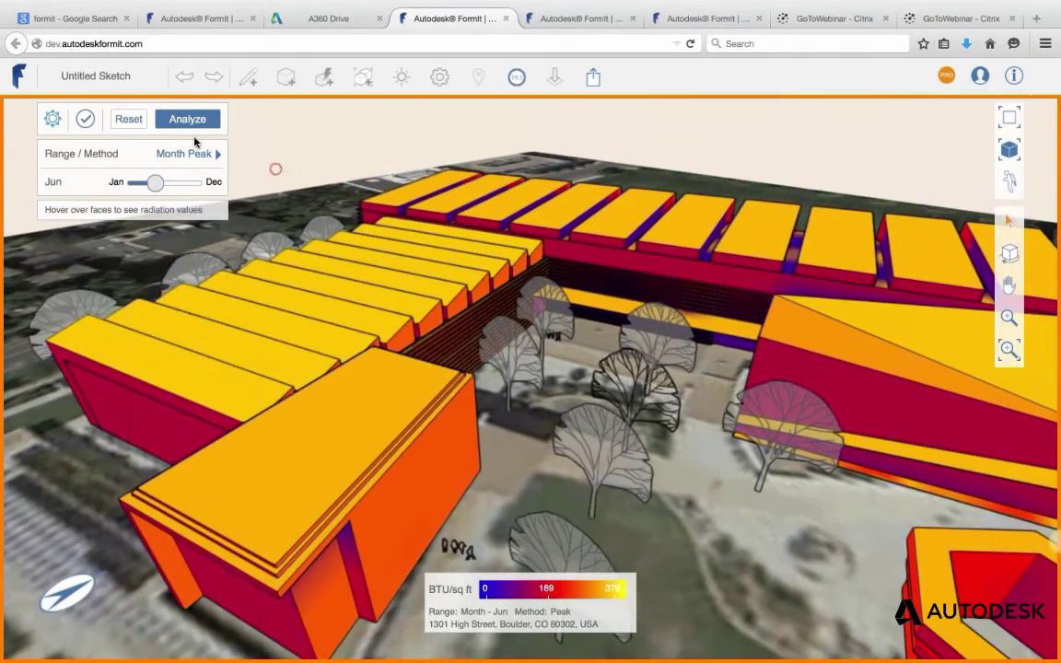
{"action": "left_click", "coordinate": [195, 154]}
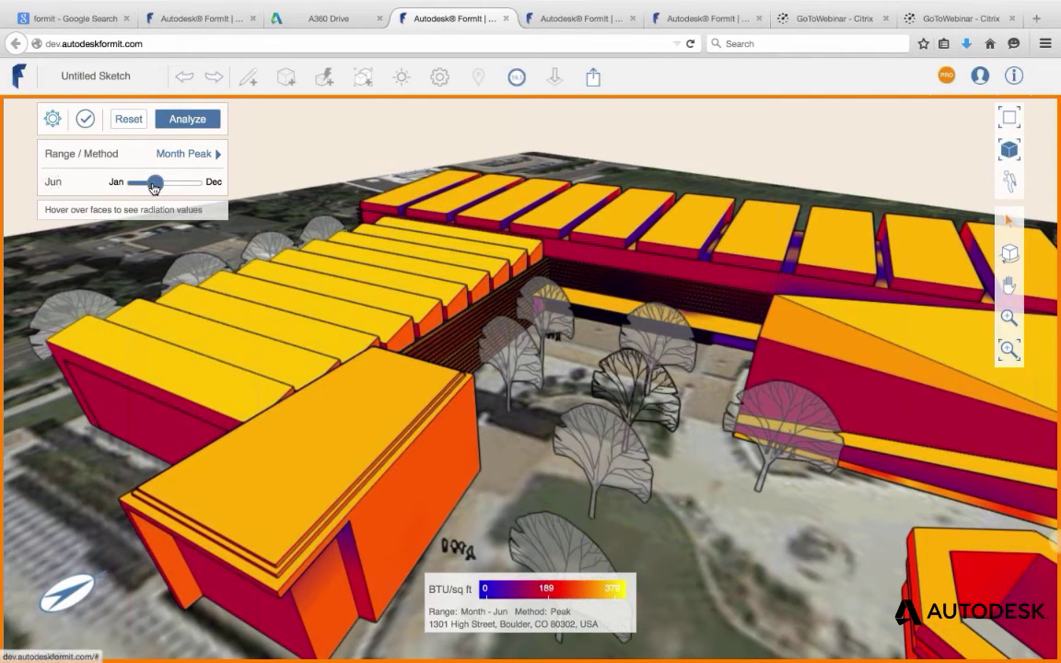
{"action": "left_click_drag", "start_coordinate": [162, 184], "coordinate": [175, 184]}
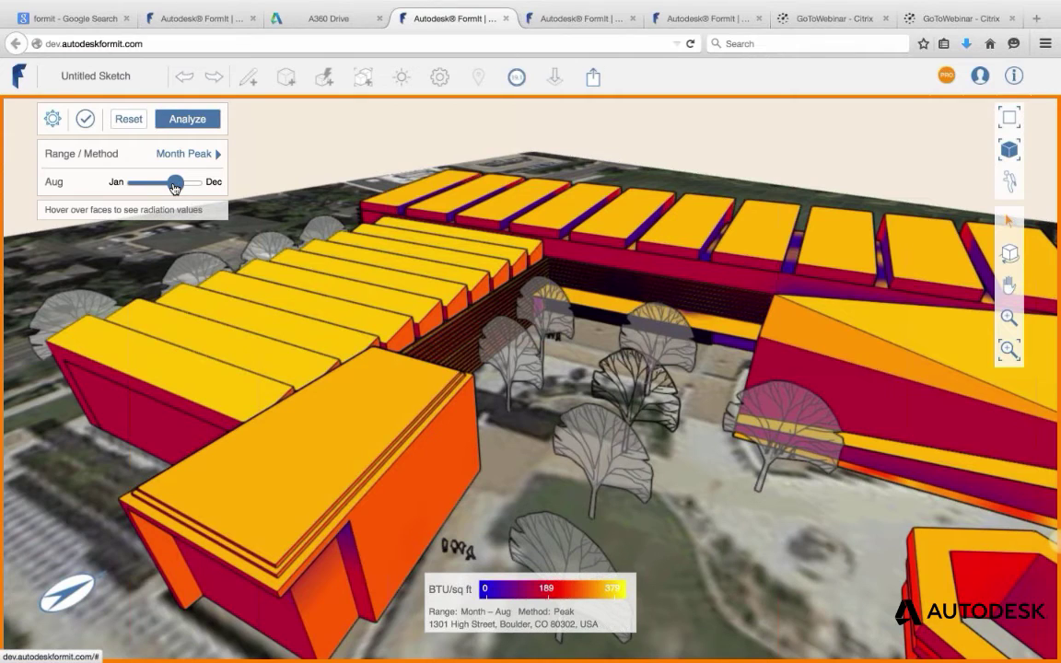
{"action": "mouse_move", "coordinate": [426, 488]}
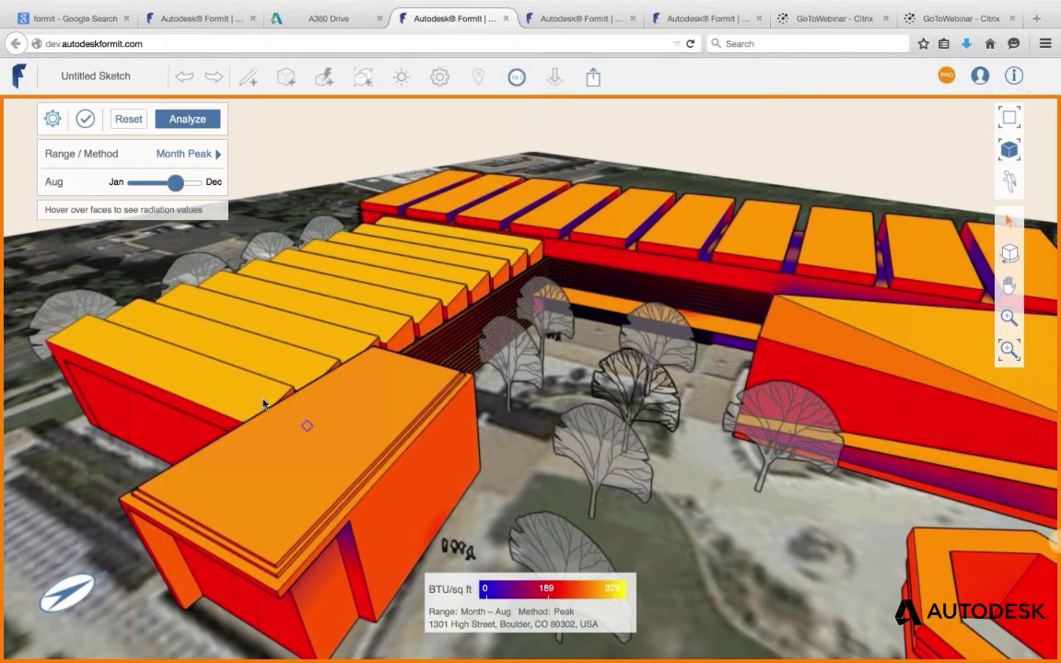
{"action": "mouse_move", "coordinate": [243, 395]}
{"action": "mouse_move", "coordinate": [179, 407]}
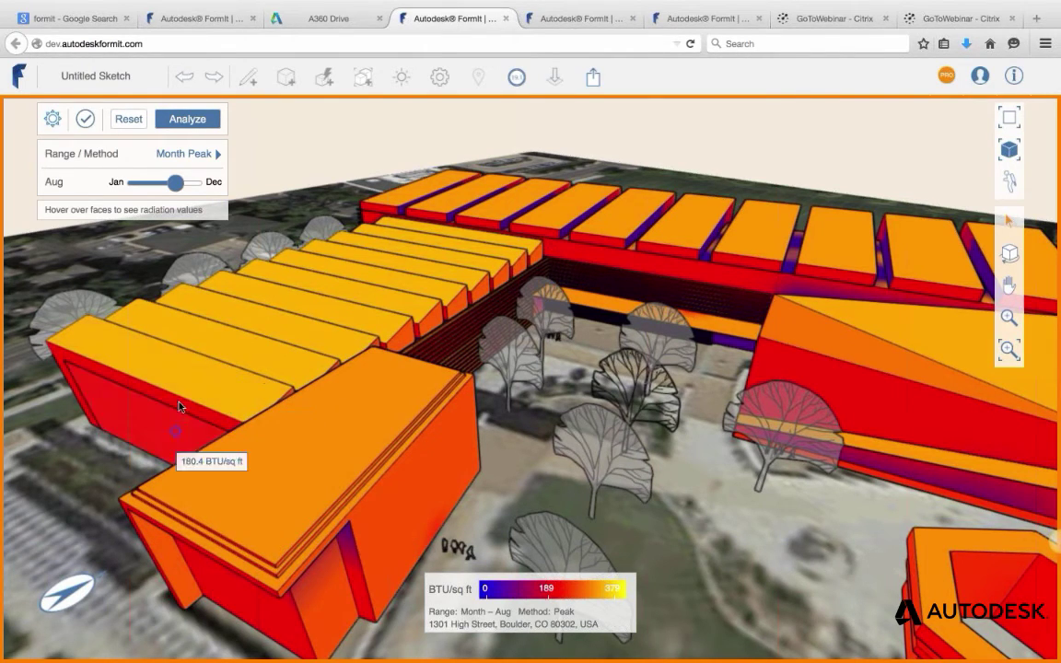
Set the Month Peak analysis to February and inspect the radiation across the roofs and courtyard facades.
{"action": "left_click", "coordinate": [218, 158]}
{"action": "left_click_drag", "start_coordinate": [176, 187], "coordinate": [134, 183]}
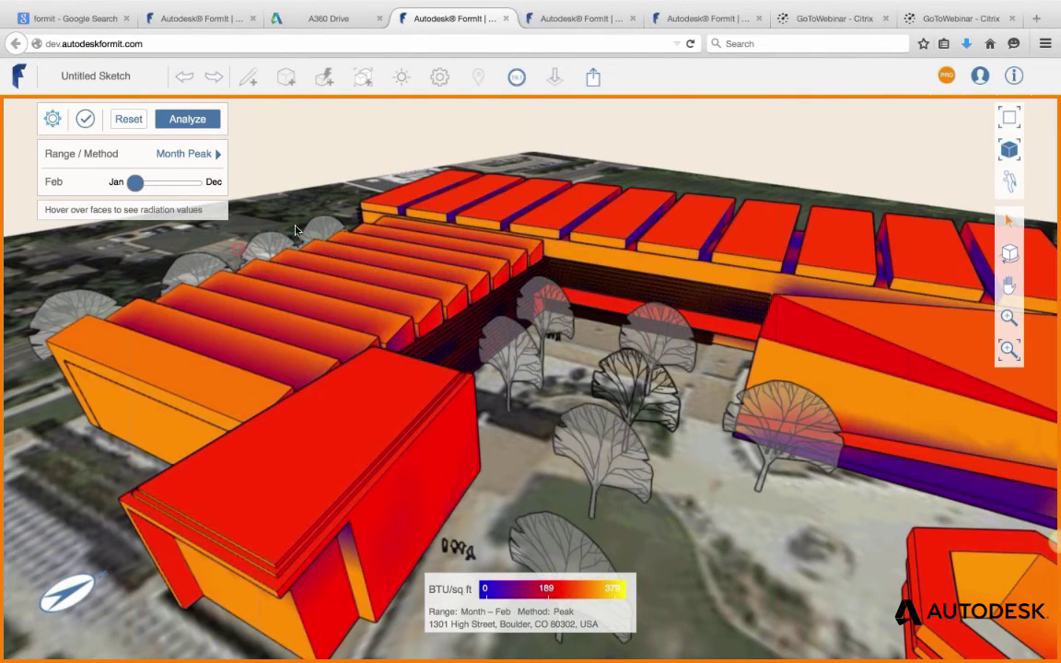
{"action": "mouse_move", "coordinate": [629, 222]}
{"action": "left_click", "coordinate": [207, 158]}
{"action": "left_click", "coordinate": [333, 167]}
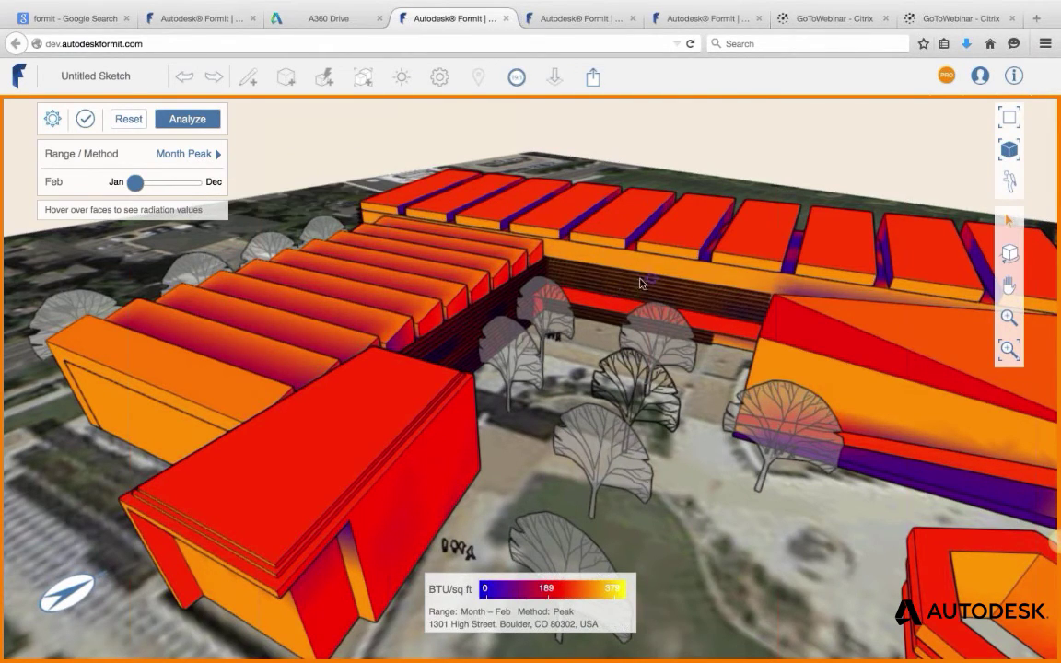
{"action": "scroll", "coordinate": [371, 332], "scroll_direction": "down", "scroll_amount": 3}
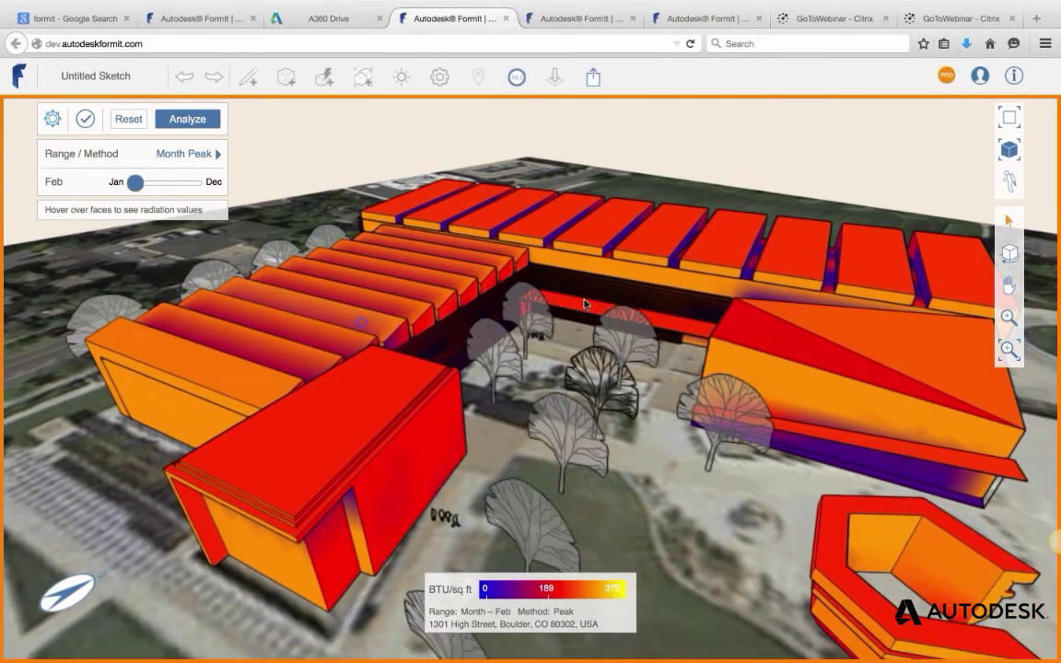
{"action": "middle_click_drag", "start_coordinate": [552, 304], "coordinate": [505, 300]}
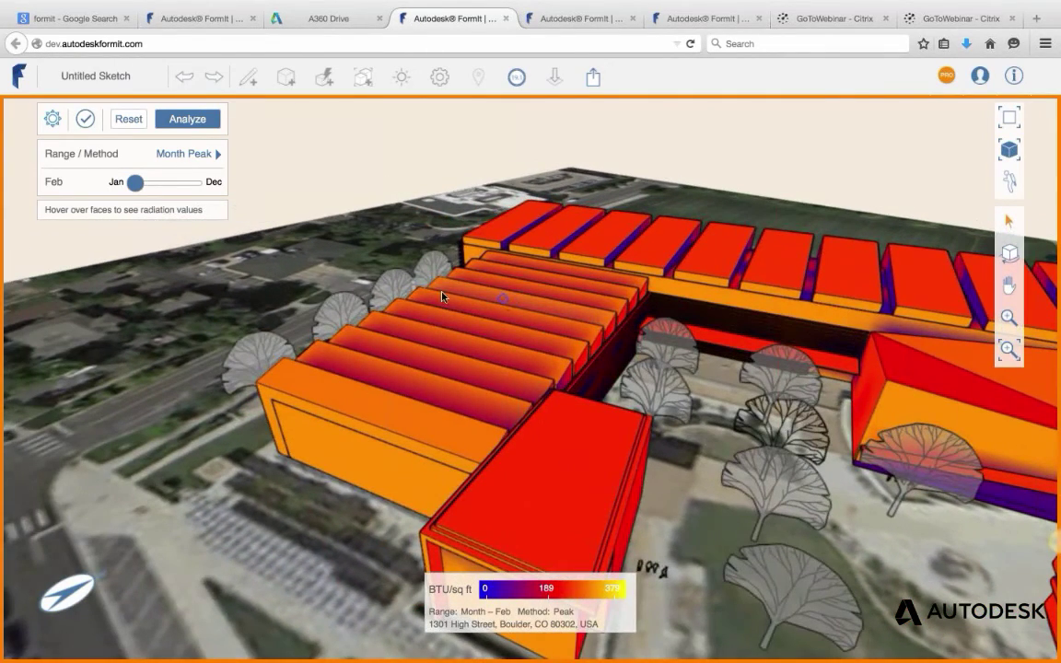
Change the solar analysis range and method to Year Cumulative.
{"action": "left_click", "coordinate": [215, 155]}
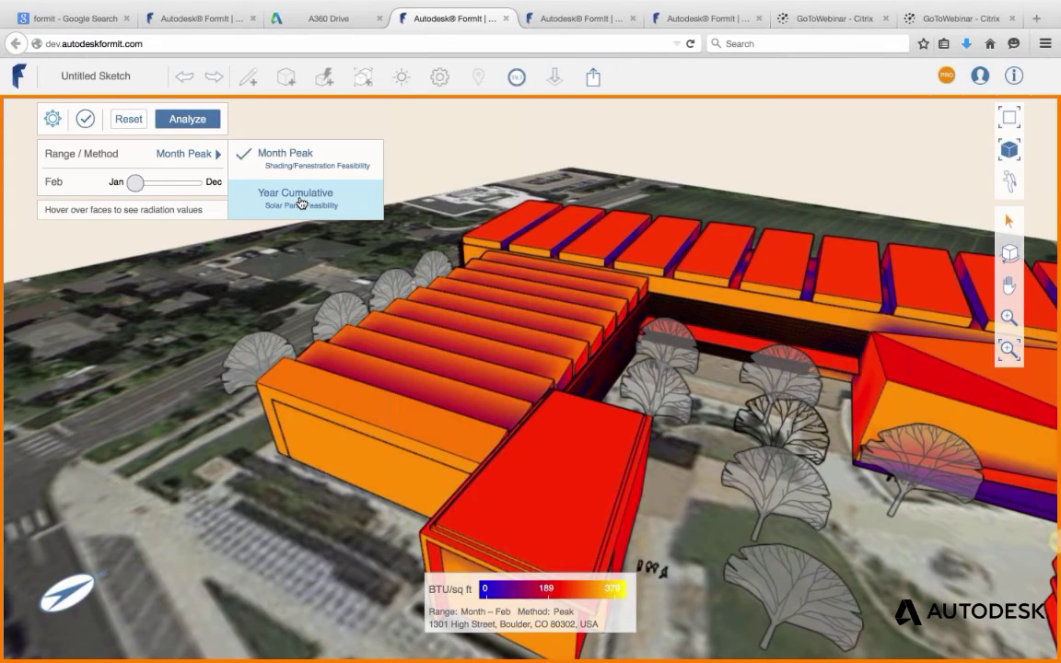
{"action": "left_click", "coordinate": [300, 202]}
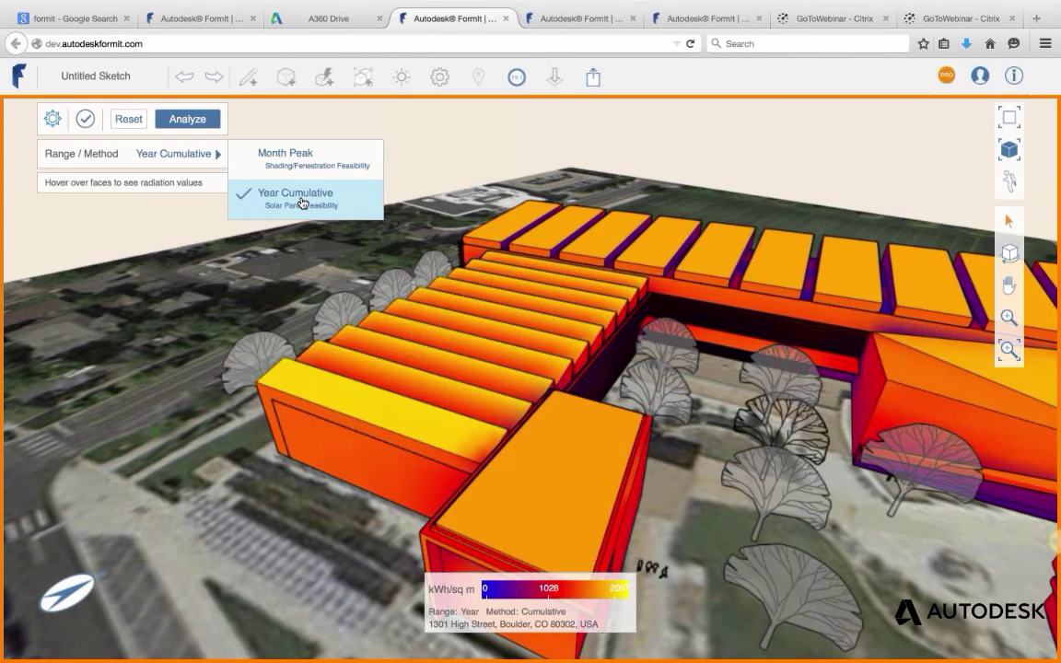
{"action": "left_click", "coordinate": [478, 141]}
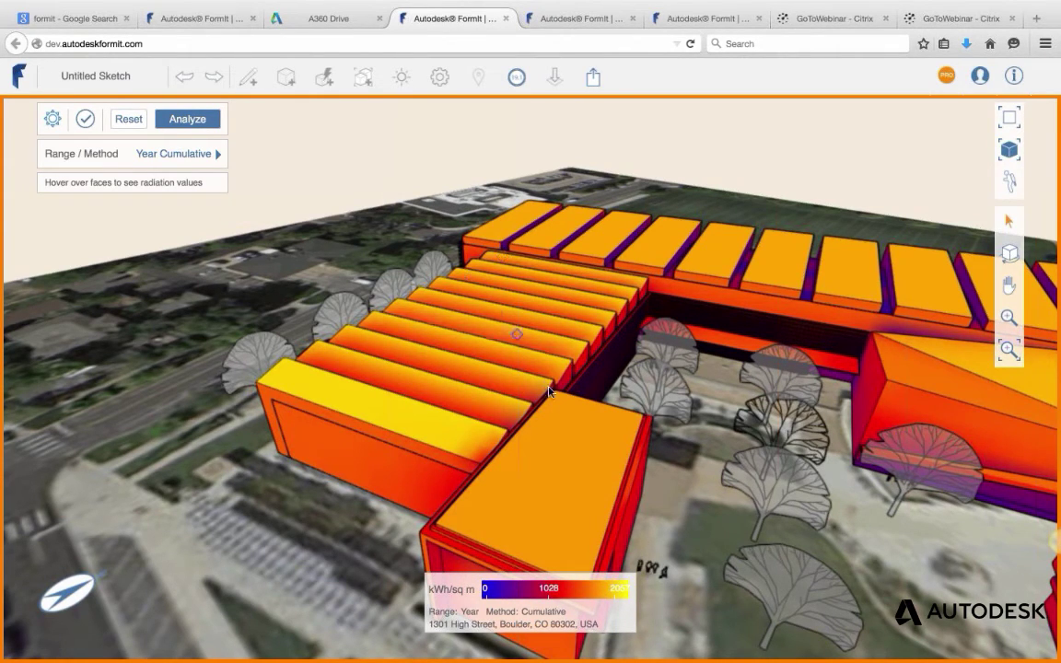
Compare the yearly cumulative radiation on the sawtooth roof strips with that on the flat roof panels of the long wing.
{"action": "right_click_drag", "start_coordinate": [355, 261], "coordinate": [476, 314]}
{"action": "middle_click_drag", "start_coordinate": [477, 318], "coordinate": [475, 321]}
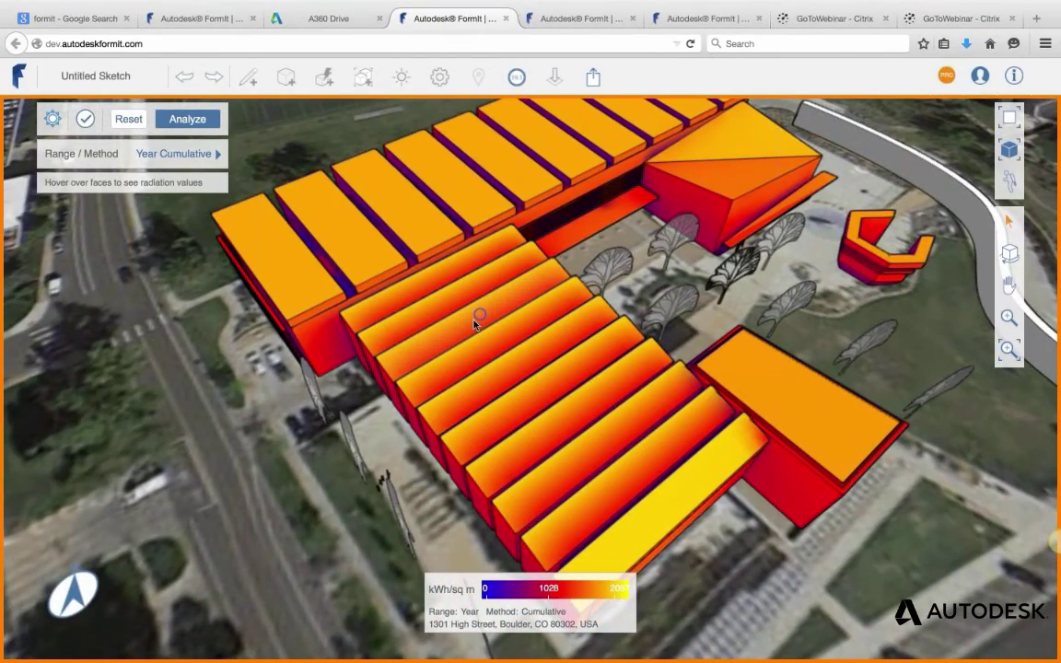
{"action": "mouse_move", "coordinate": [475, 321]}
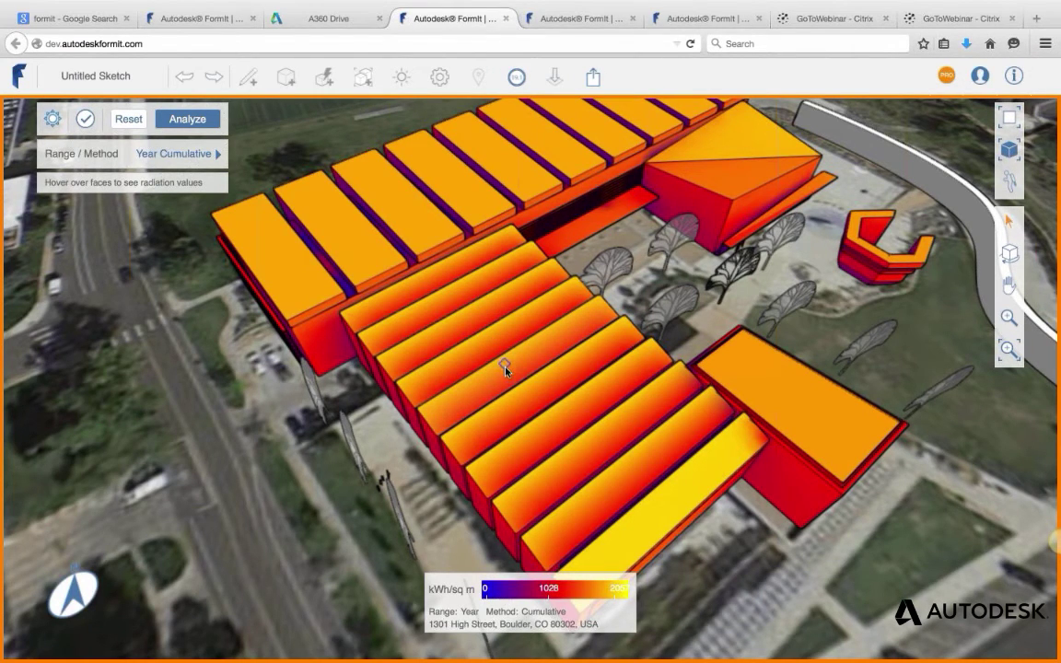
{"action": "mouse_move", "coordinate": [508, 382]}
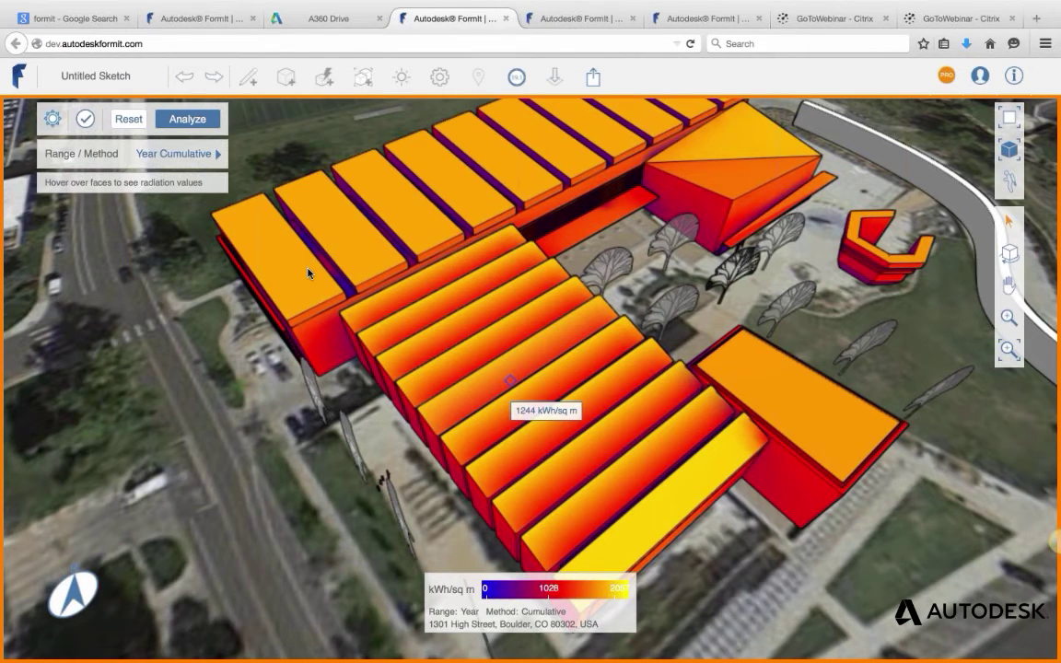
{"action": "mouse_move", "coordinate": [262, 258]}
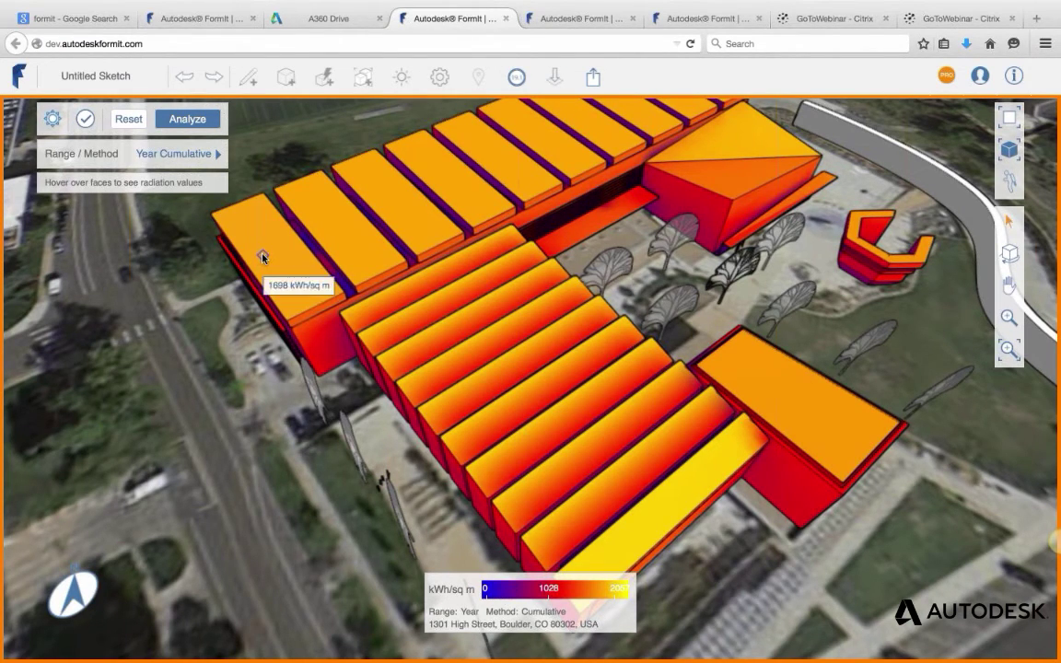
{"action": "mouse_move", "coordinate": [245, 222]}
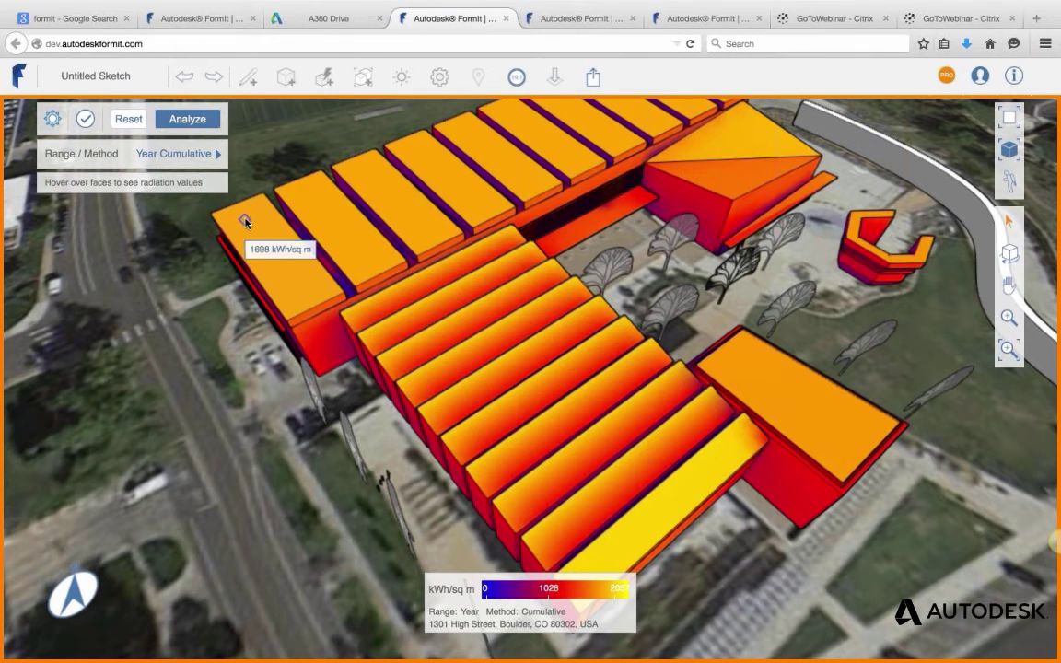
{"action": "mouse_move", "coordinate": [371, 242]}
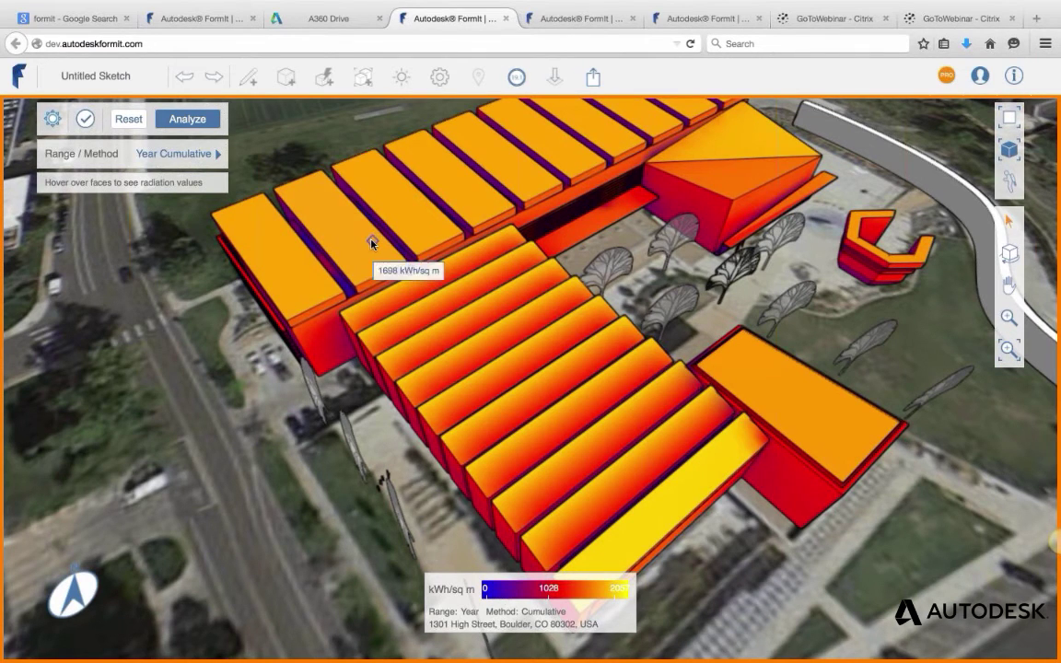
Examine the yearly cumulative radiation on the faceted roof beside the plaza ring and across the whole complex.
{"action": "scroll", "coordinate": [371, 242], "scroll_direction": "down", "scroll_amount": 2}
{"action": "middle_click_drag", "start_coordinate": [558, 246], "coordinate": [499, 293]}
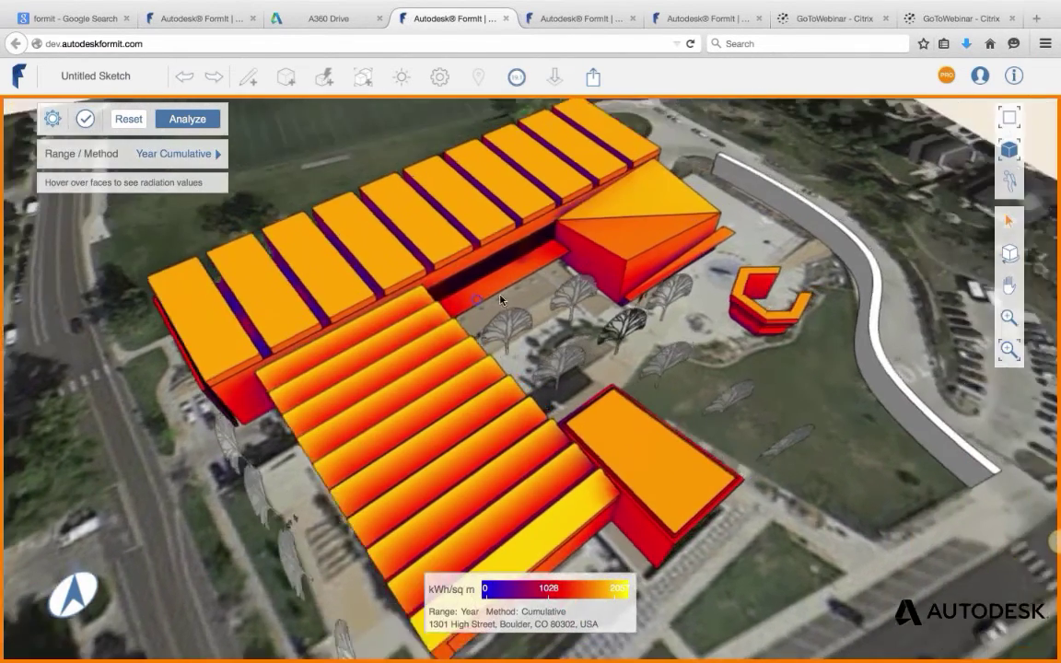
{"action": "right_click_drag", "start_coordinate": [599, 322], "coordinate": [463, 285]}
{"action": "middle_click_drag", "start_coordinate": [463, 285], "coordinate": [670, 402]}
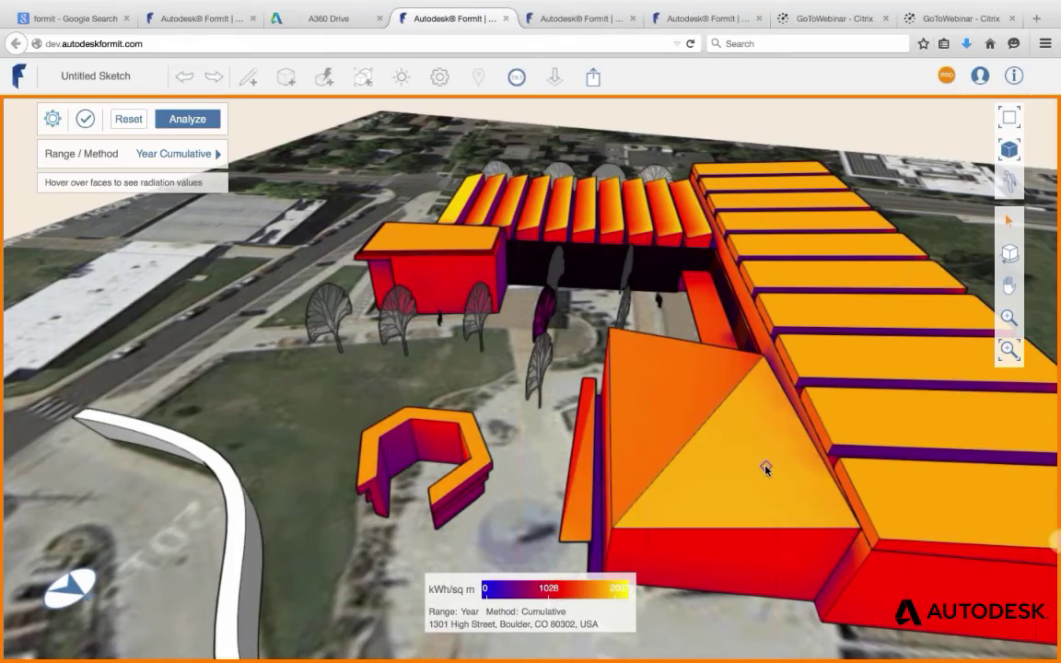
{"action": "mouse_move", "coordinate": [764, 469]}
{"action": "middle_click_drag", "start_coordinate": [686, 419], "coordinate": [738, 428]}
{"action": "scroll", "coordinate": [677, 405], "scroll_direction": "down", "scroll_amount": 4}
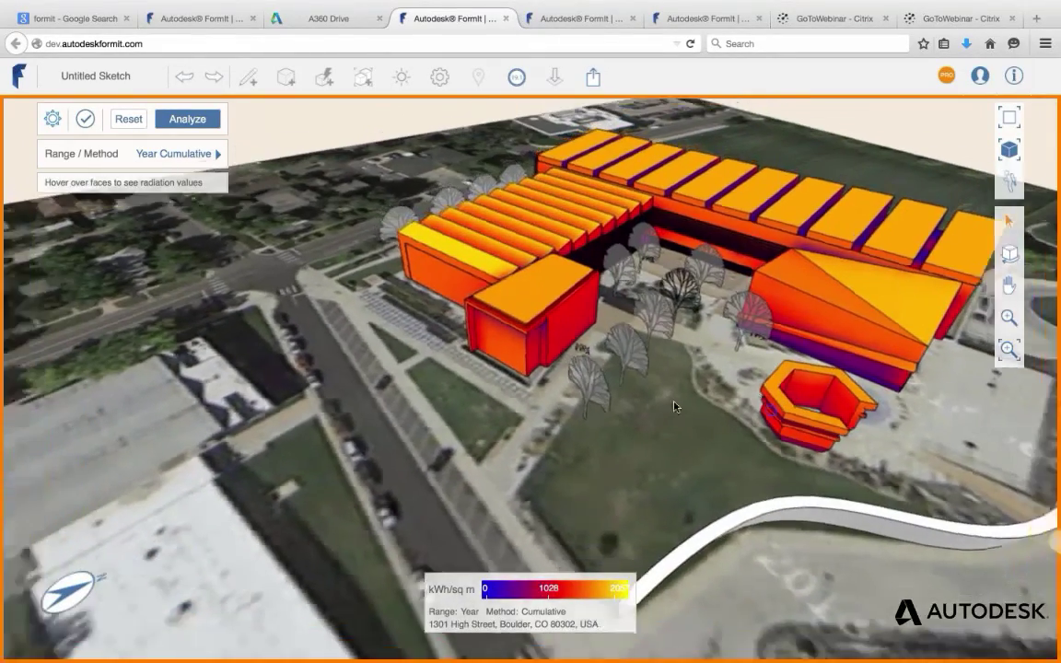
Inspect the yearly cumulative radiation around the complex and on the louvered bays at the back of the long wing.
{"action": "scroll", "coordinate": [677, 324], "scroll_direction": "up", "scroll_amount": 5}
{"action": "middle_click_drag", "start_coordinate": [676, 323], "coordinate": [590, 364]}
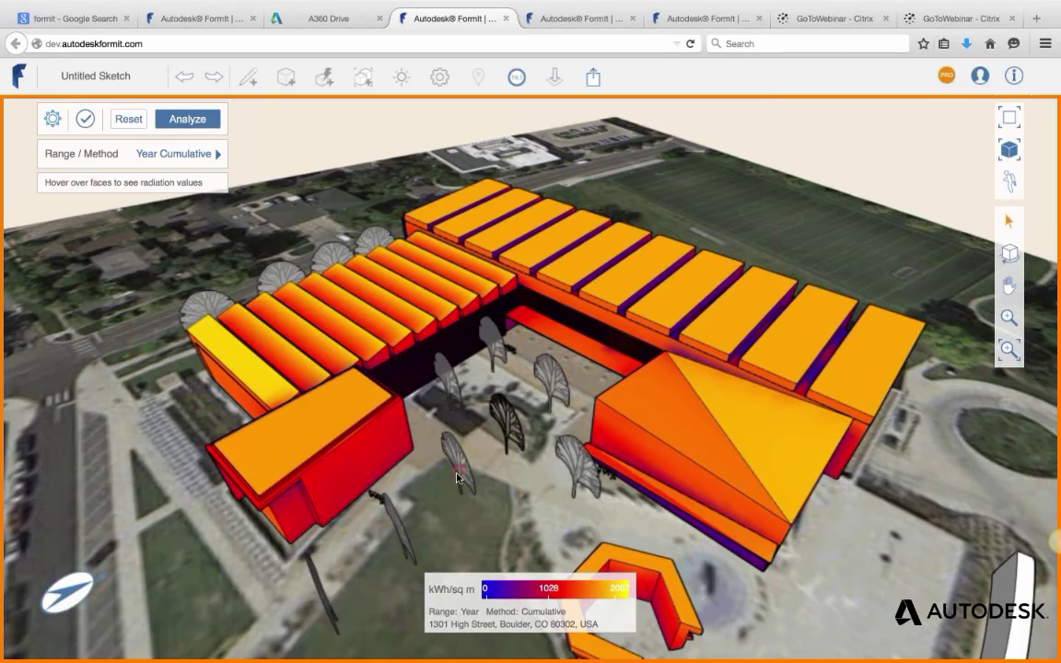
{"action": "scroll", "coordinate": [458, 475], "scroll_direction": "down", "scroll_amount": 2}
{"action": "middle_click_drag", "start_coordinate": [455, 472], "coordinate": [419, 281]}
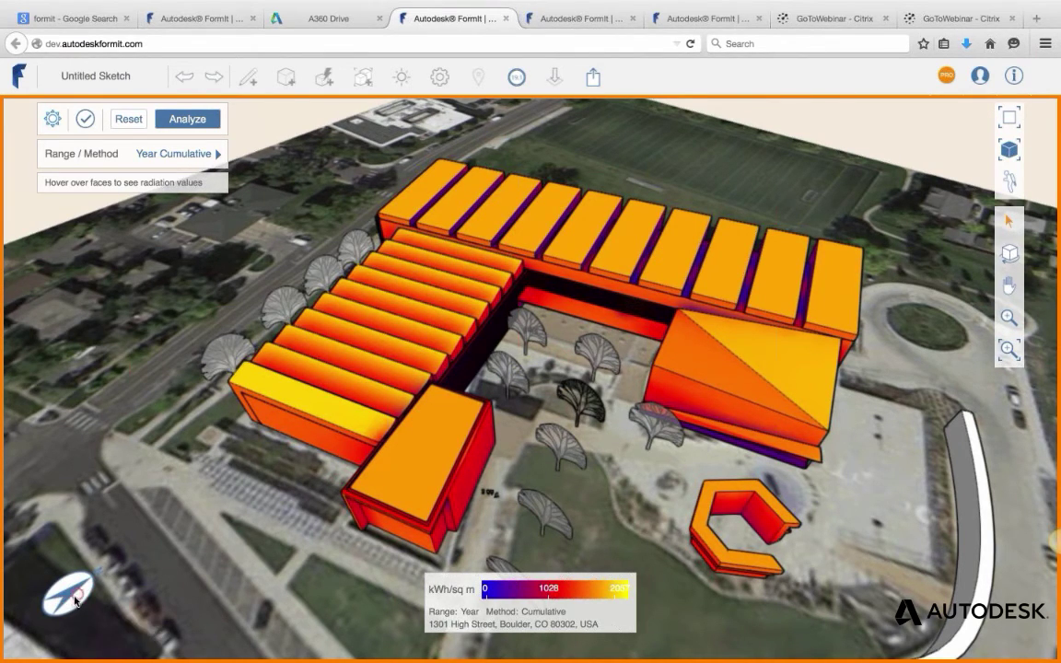
{"action": "scroll", "coordinate": [343, 499], "scroll_direction": "down", "scroll_amount": 3}
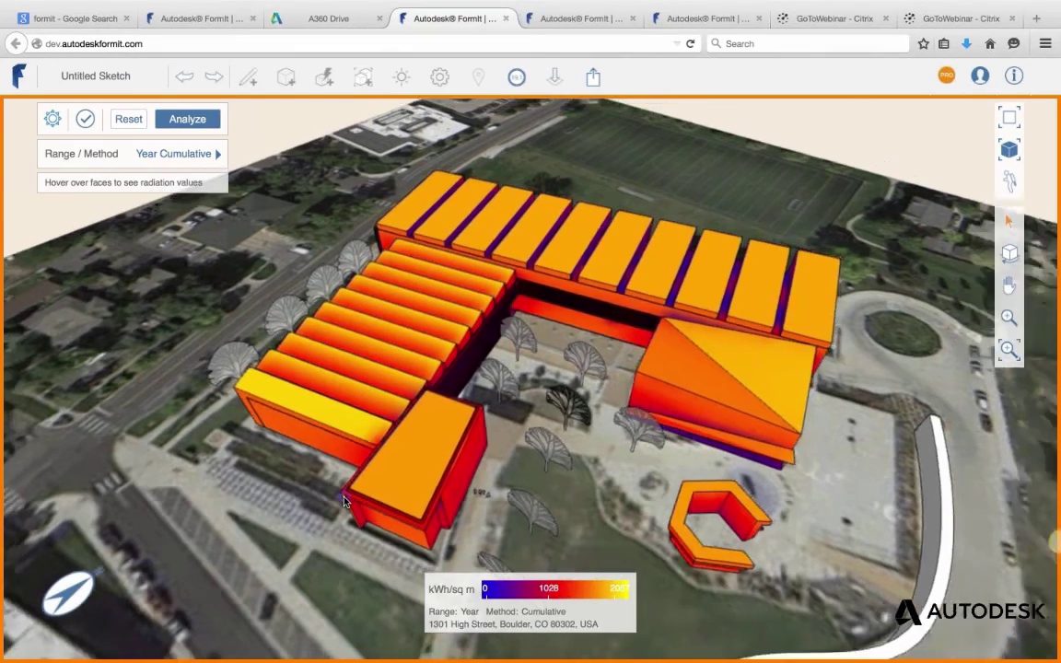
{"action": "right_click_drag", "start_coordinate": [627, 380], "coordinate": [388, 355]}
{"action": "middle_click_drag", "start_coordinate": [388, 356], "coordinate": [461, 321]}
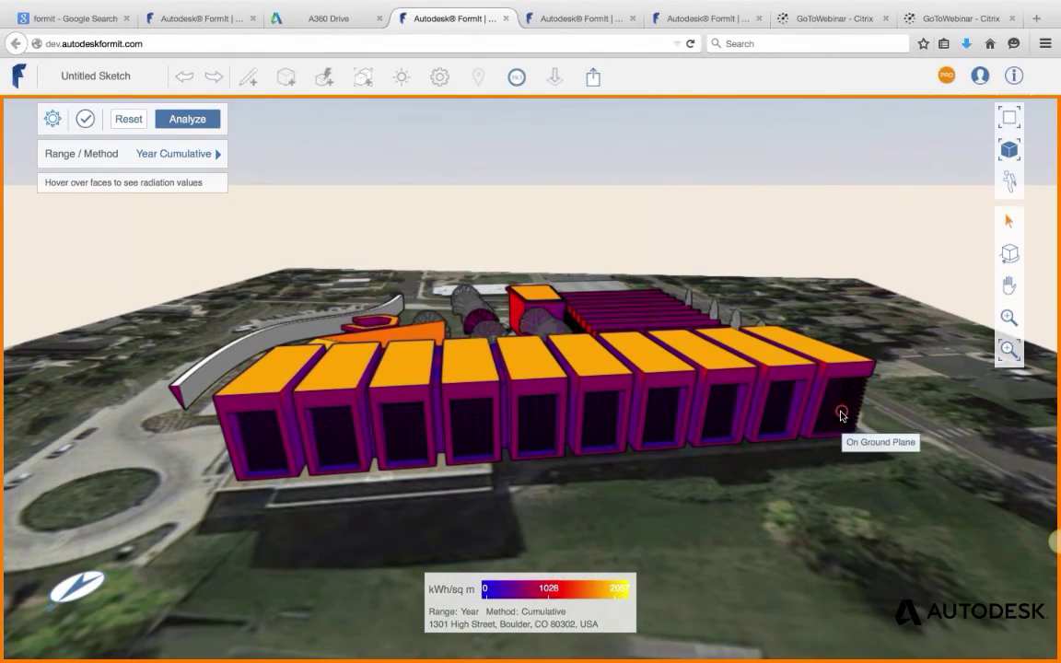
{"action": "scroll", "coordinate": [841, 415], "scroll_direction": "up", "scroll_amount": 5}
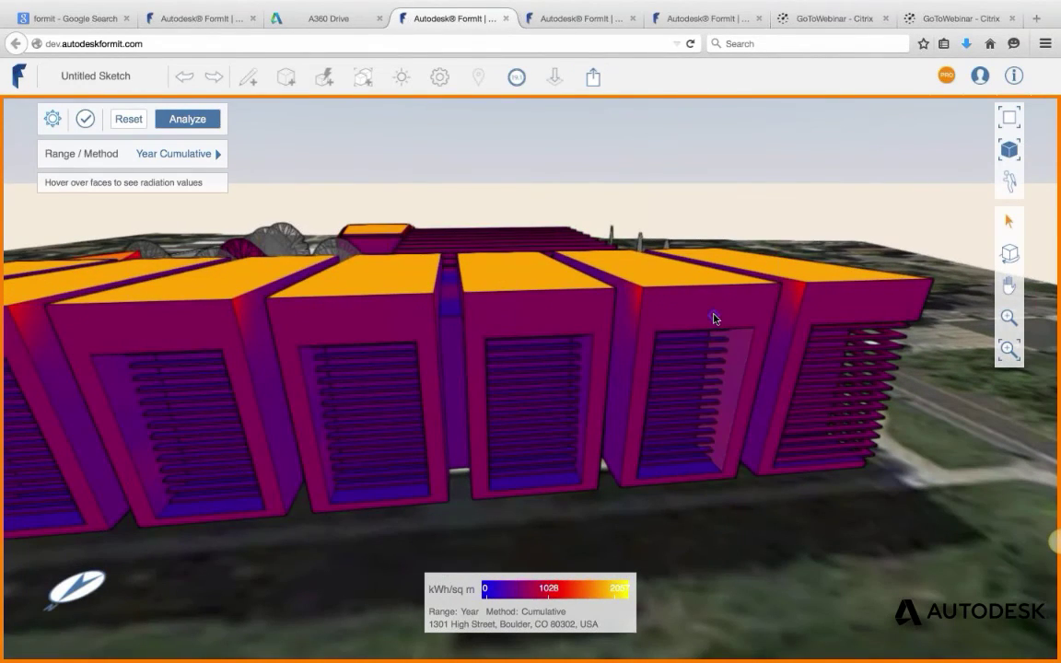
{"action": "mouse_move", "coordinate": [713, 318]}
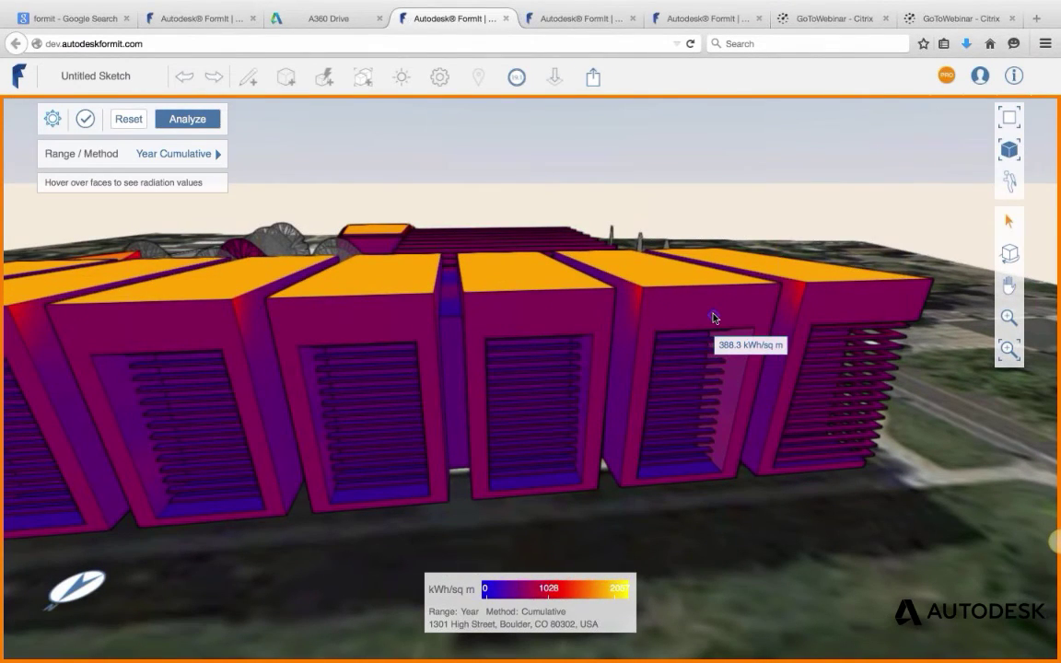
{"action": "middle_click_drag", "start_coordinate": [713, 315], "coordinate": [393, 365]}
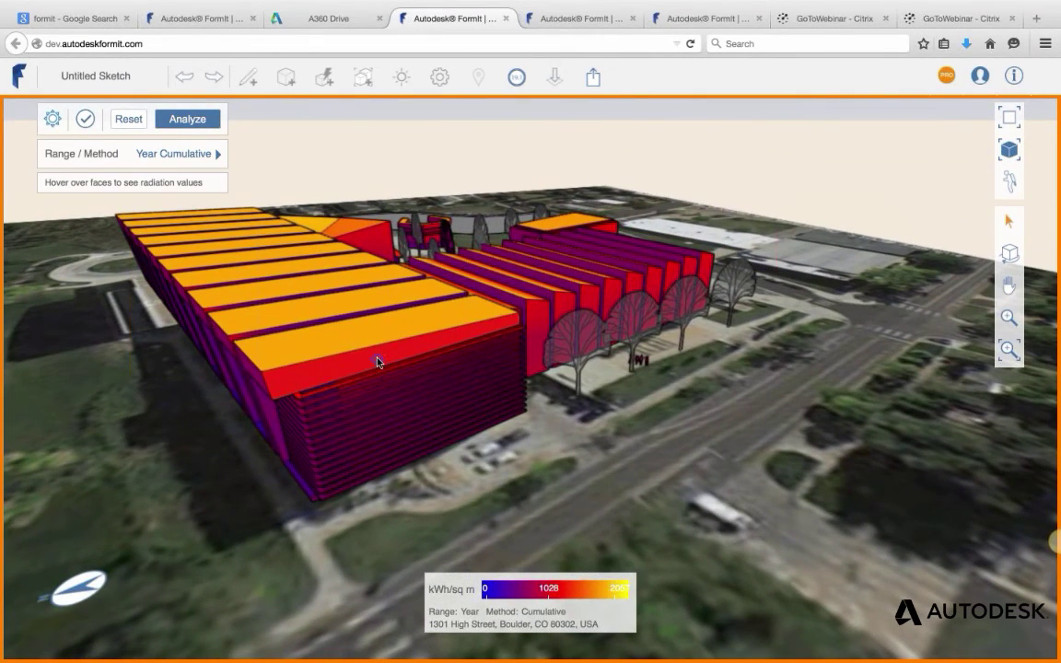
Examine the yearly cumulative radiation on the end walls of the sawtooth wing and the adjoining flat-roofed block.
{"action": "middle_click_drag", "start_coordinate": [686, 307], "coordinate": [1010, 511]}
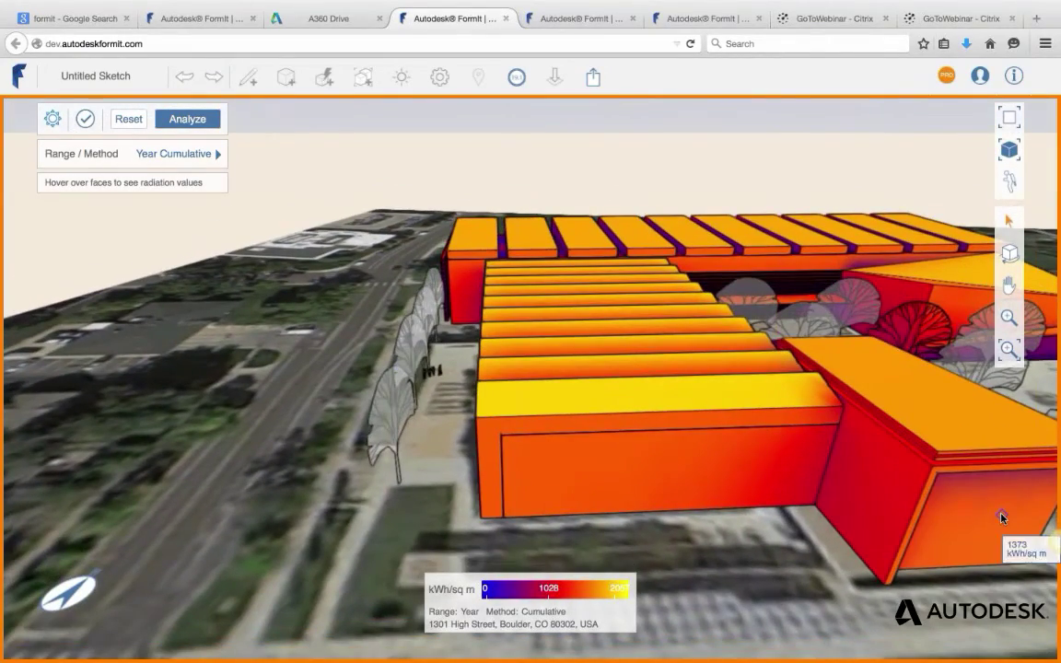
{"action": "middle_click_drag", "start_coordinate": [694, 440], "coordinate": [633, 417]}
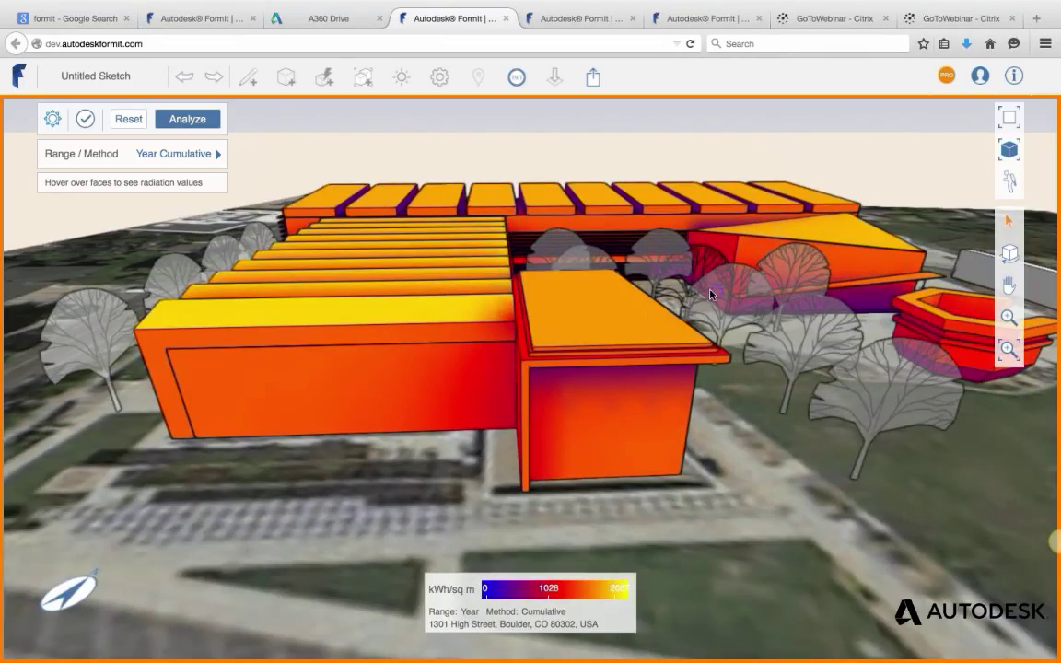
{"action": "middle_click_drag", "start_coordinate": [707, 309], "coordinate": [599, 338]}
{"action": "middle_click_drag", "start_coordinate": [717, 337], "coordinate": [709, 382]}
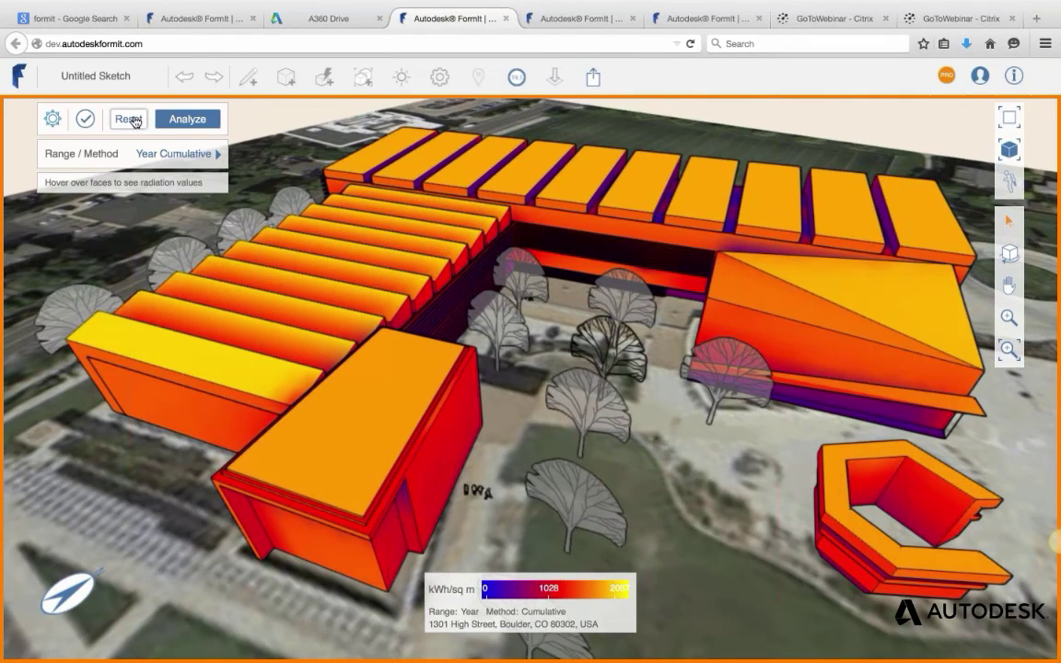
Finish the solar analysis and hide the model's Properties.
{"action": "left_click", "coordinate": [86, 120]}
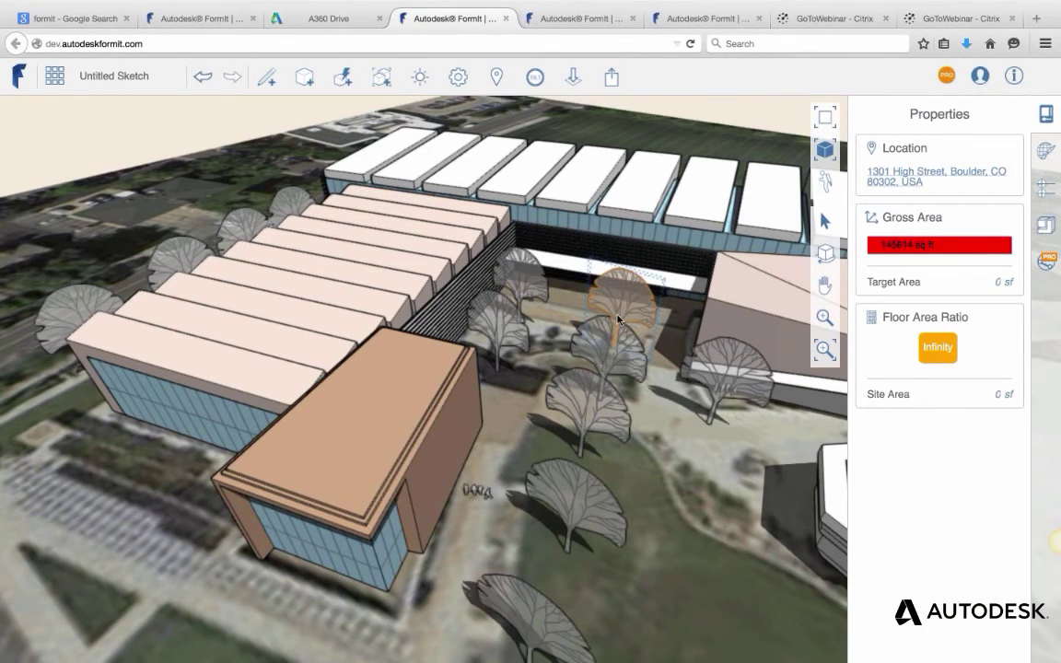
{"action": "left_click", "coordinate": [1046, 115]}
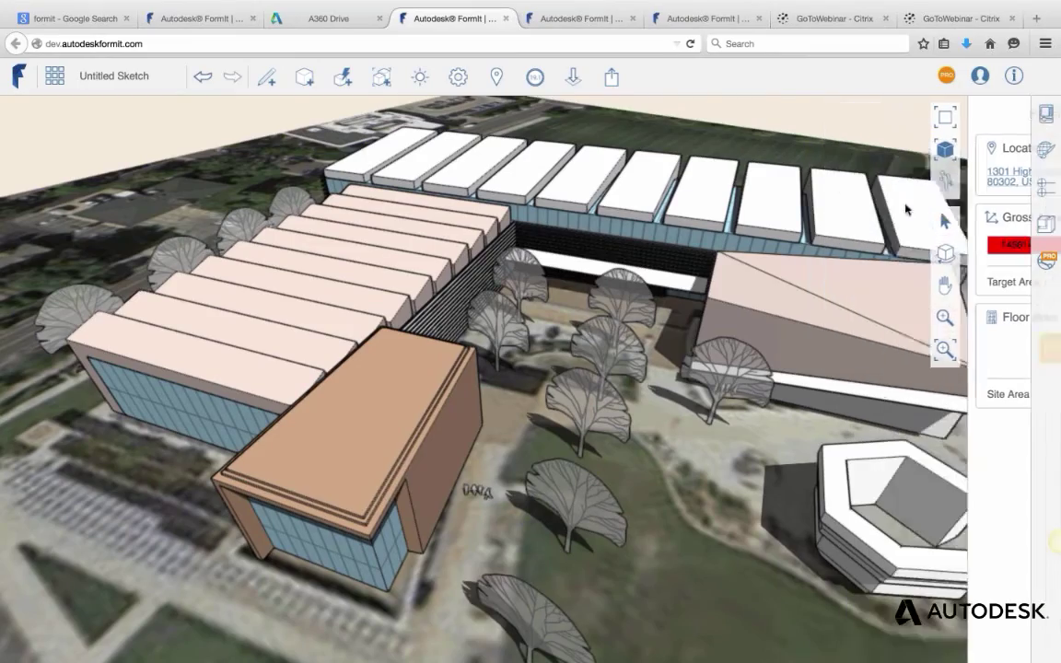
At the louvered courtyard corner, set the visual style to display ambient shadows and hide edges.
{"action": "scroll", "coordinate": [608, 295], "scroll_direction": "up", "scroll_amount": 10}
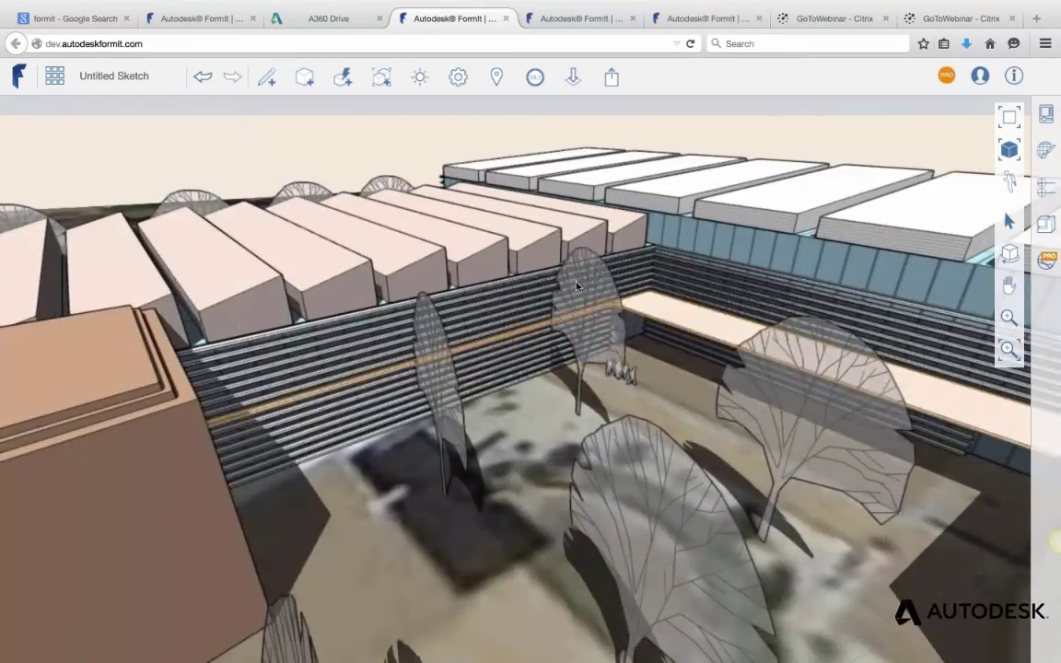
{"action": "scroll", "coordinate": [577, 286], "scroll_direction": "up", "scroll_amount": 10}
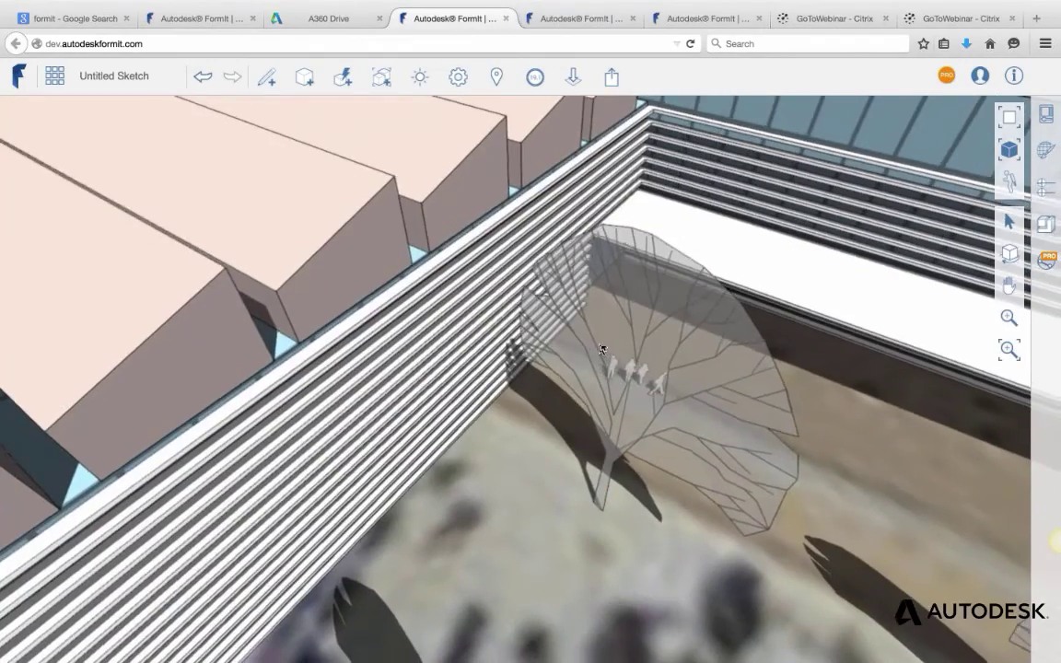
{"action": "left_click", "coordinate": [699, 337]}
{"action": "left_click", "coordinate": [493, 303]}
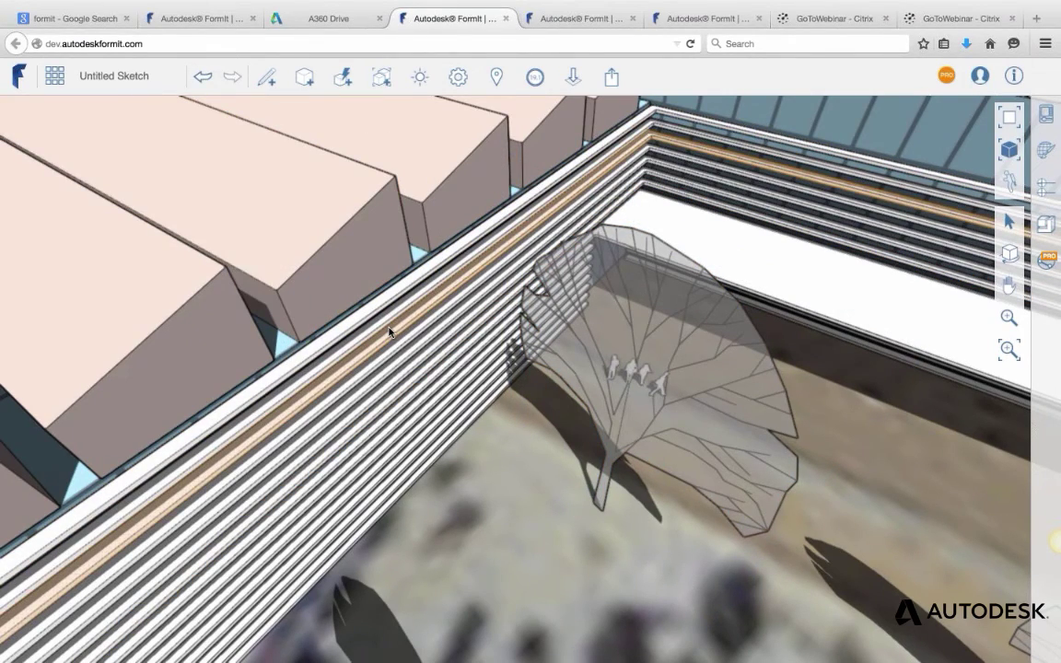
{"action": "scroll", "coordinate": [389, 333], "scroll_direction": "down", "scroll_amount": 6}
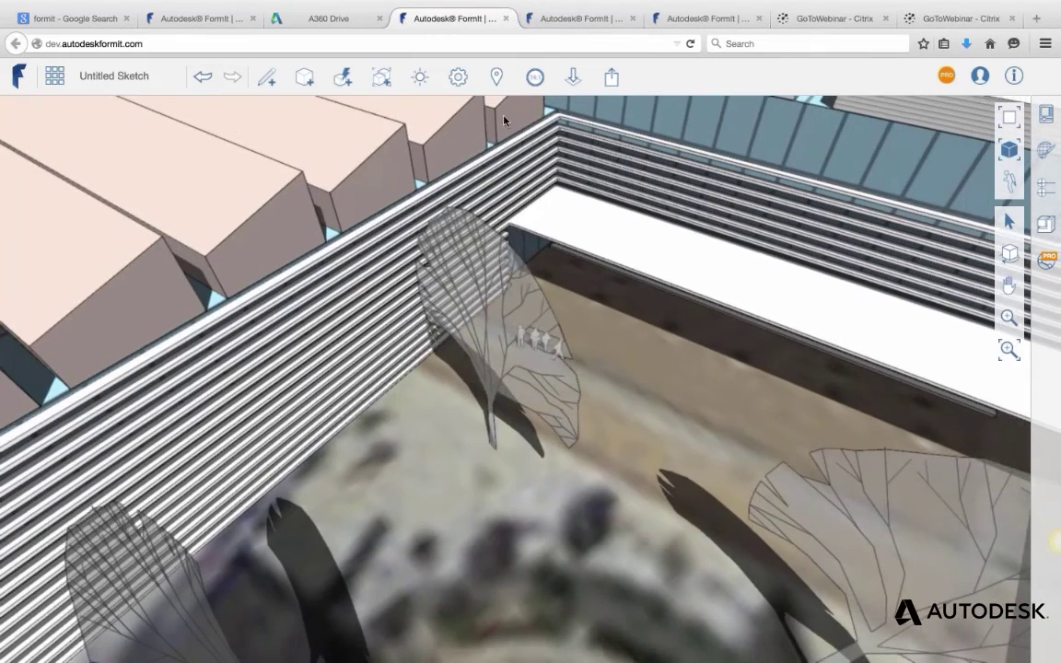
{"action": "left_click", "coordinate": [465, 129]}
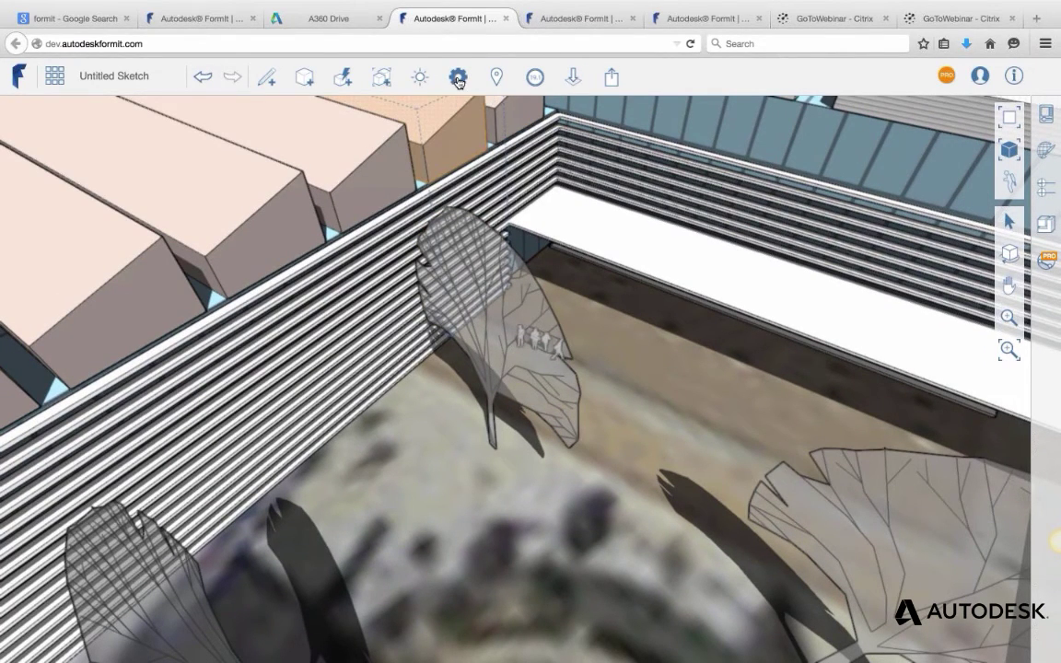
{"action": "left_click", "coordinate": [459, 80]}
{"action": "mouse_move", "coordinate": [552, 244]}
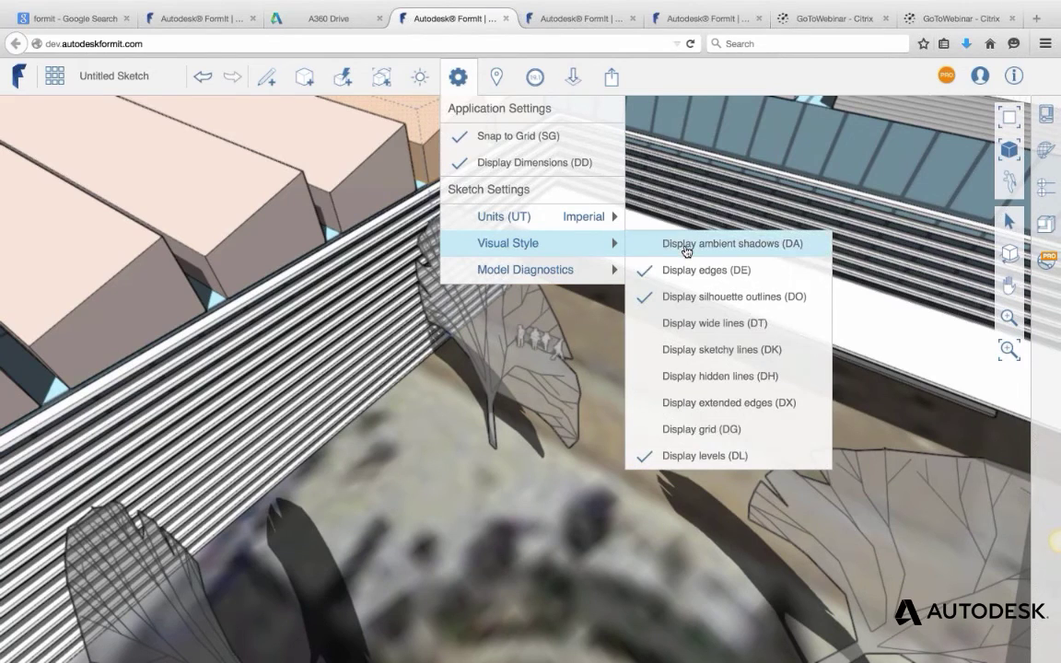
{"action": "left_click", "coordinate": [689, 246]}
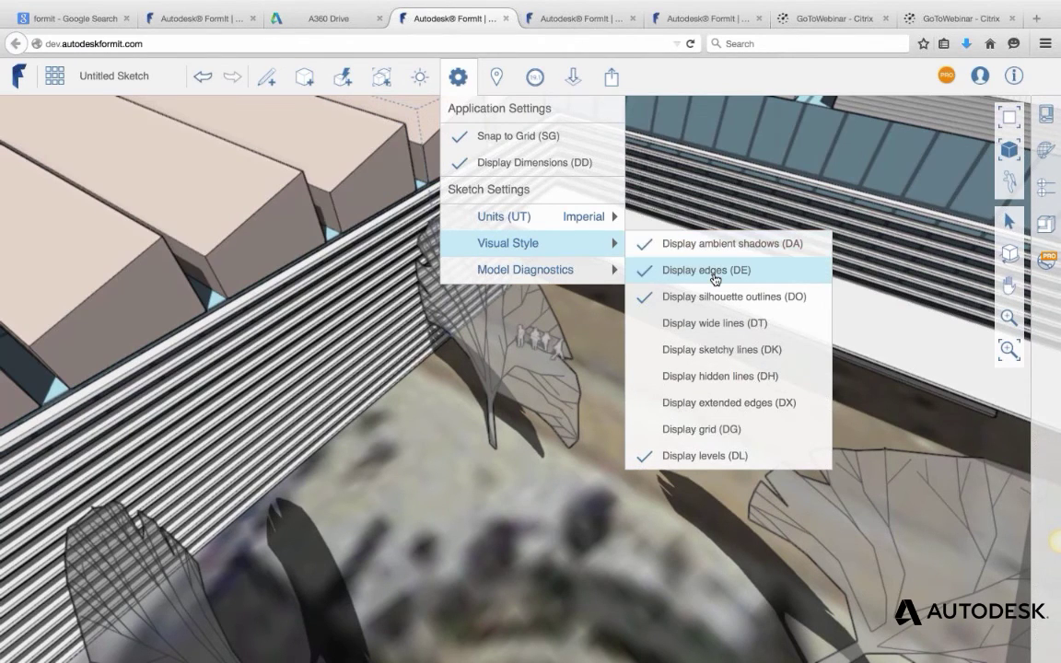
{"action": "left_click", "coordinate": [715, 270]}
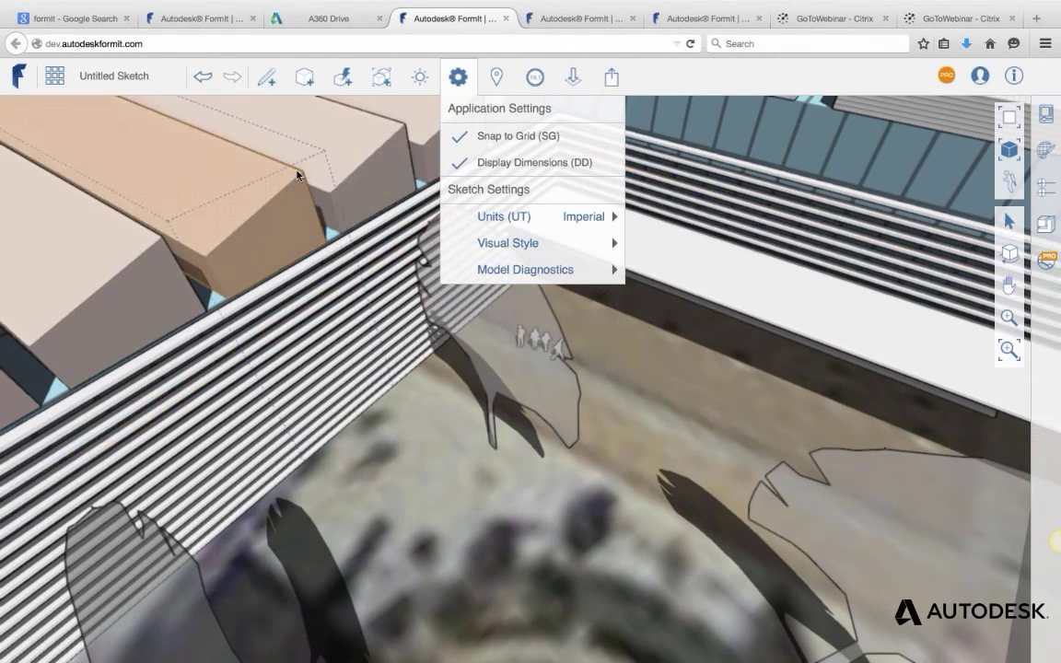
{"action": "left_click", "coordinate": [383, 427]}
Review the restyled model from above the courtyard and from ground level beside the flat-roofed block and plaza ring.
{"action": "scroll", "coordinate": [440, 444], "scroll_direction": "down", "scroll_amount": 5}
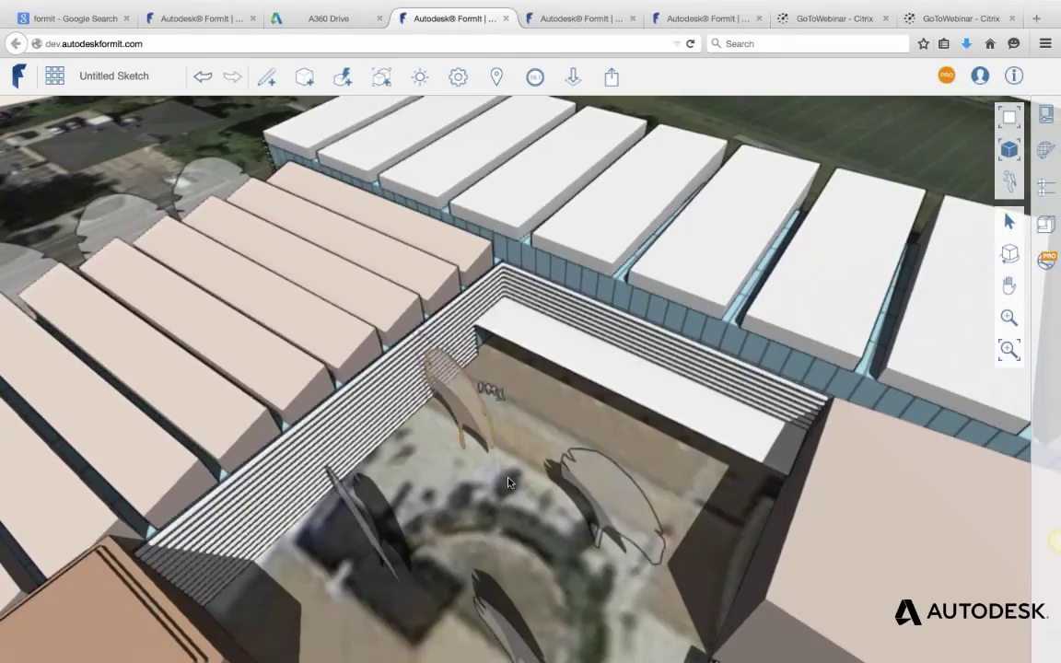
{"action": "scroll", "coordinate": [510, 481], "scroll_direction": "up", "scroll_amount": 2}
{"action": "middle_click_drag", "start_coordinate": [540, 459], "coordinate": [633, 355]}
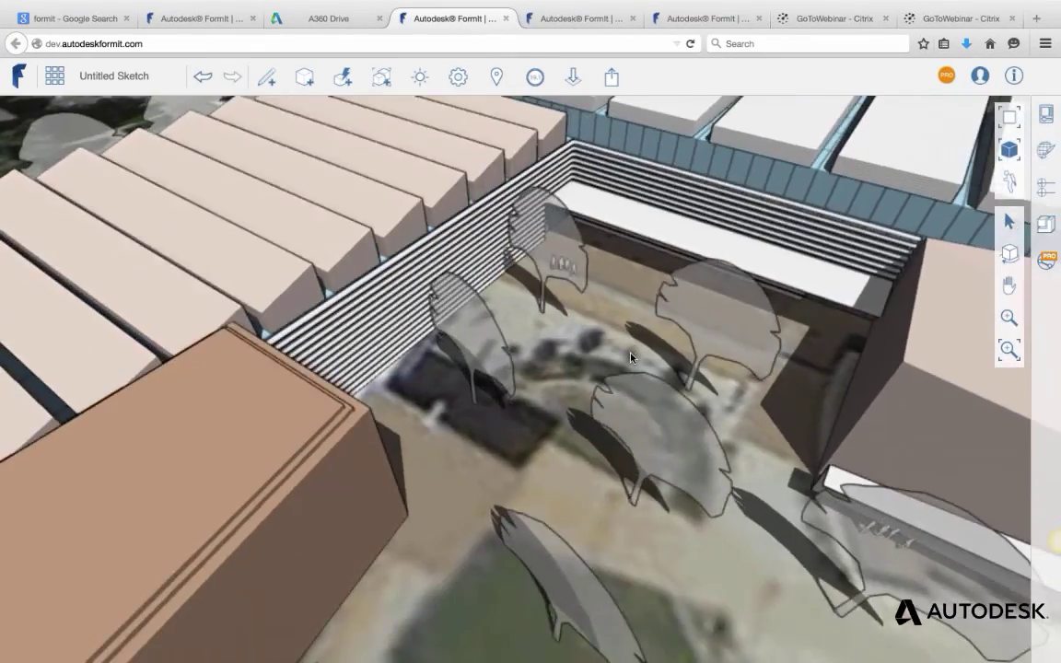
{"action": "scroll", "coordinate": [633, 355], "scroll_direction": "down", "scroll_amount": 4}
{"action": "right_click_drag", "start_coordinate": [523, 459], "coordinate": [506, 385]}
{"action": "middle_click_drag", "start_coordinate": [506, 387], "coordinate": [437, 413]}
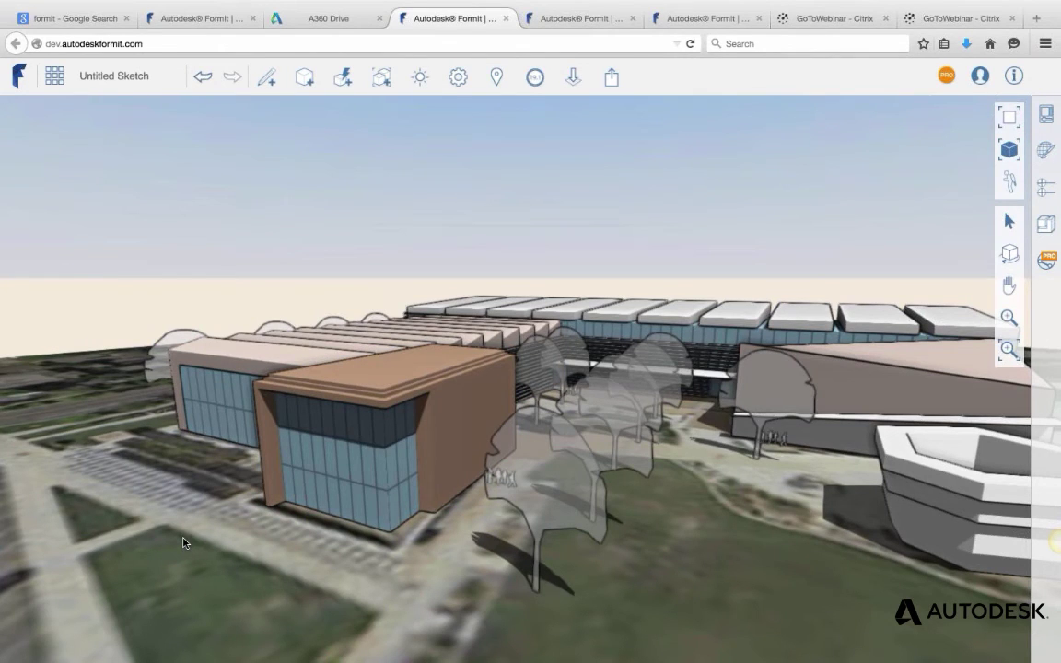
{"action": "mouse_move", "coordinate": [684, 509]}
{"action": "middle_mouse_down"}
{"action": "mouse_move", "coordinate": [660, 518]}
{"action": "mouse_move", "coordinate": [696, 521]}
{"action": "mouse_move", "coordinate": [573, 493]}
{"action": "mouse_move", "coordinate": [517, 461]}
{"action": "mouse_move", "coordinate": [368, 461]}
{"action": "middle_mouse_up"}
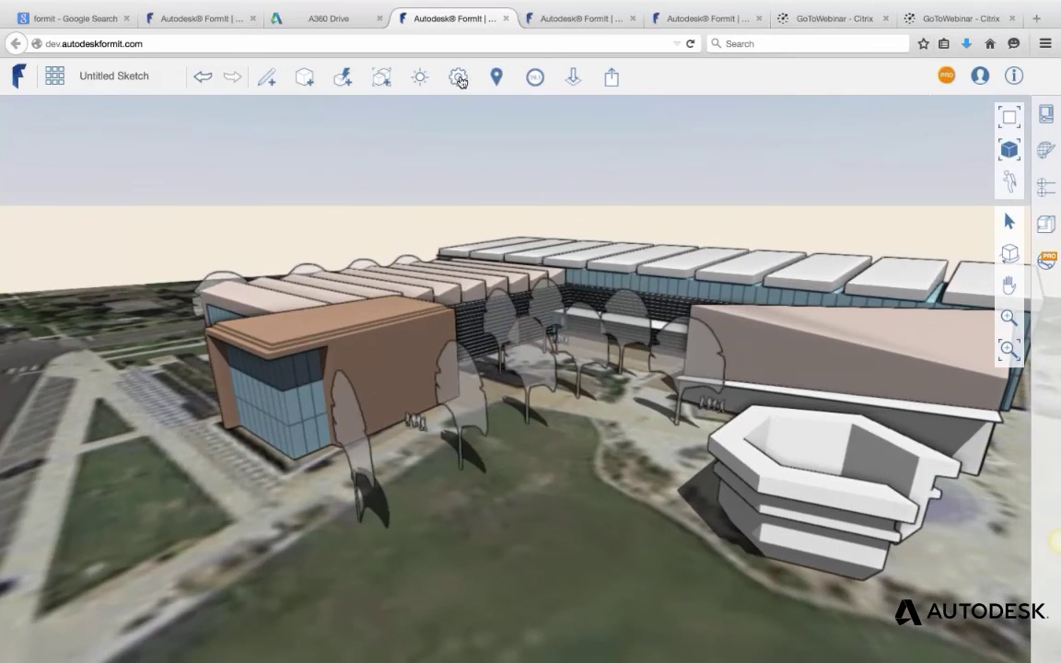
Run a Year Cumulative solar analysis on all the buildings, the plaza ring and nearly all the trees.
{"action": "left_click", "coordinate": [458, 78]}
{"action": "left_click", "coordinate": [419, 78]}
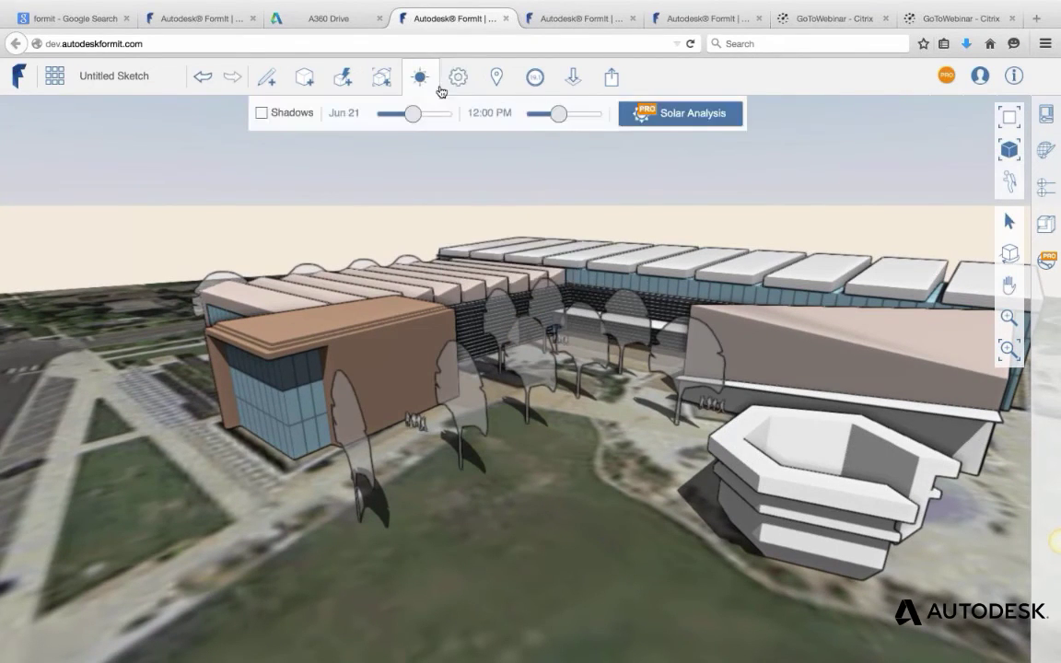
{"action": "left_click", "coordinate": [675, 115]}
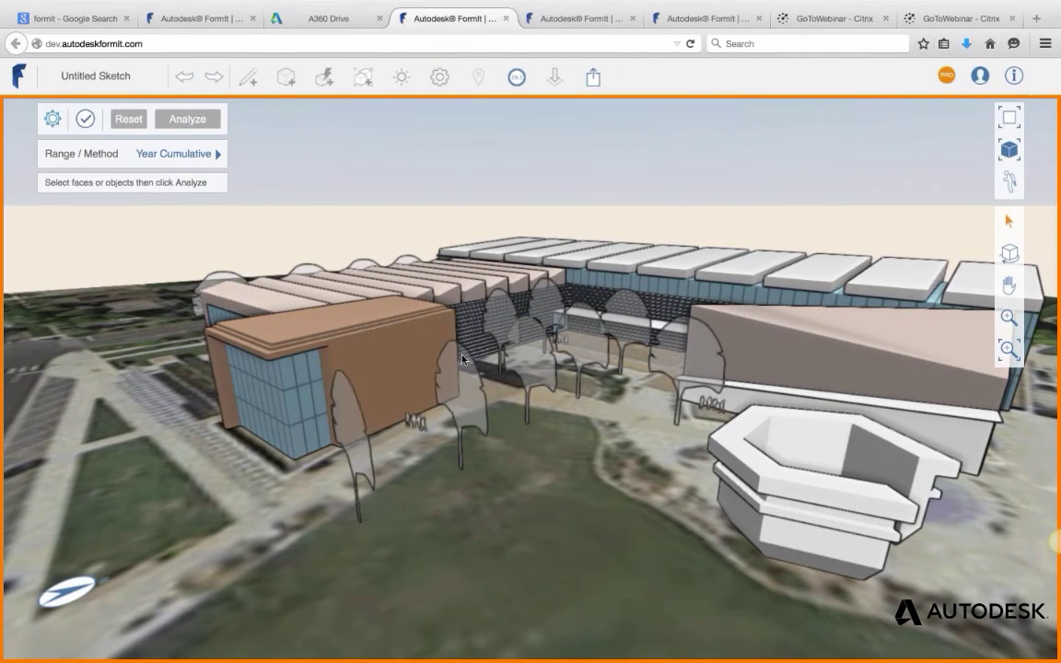
{"action": "middle_click_drag", "start_coordinate": [479, 405], "coordinate": [323, 173]}
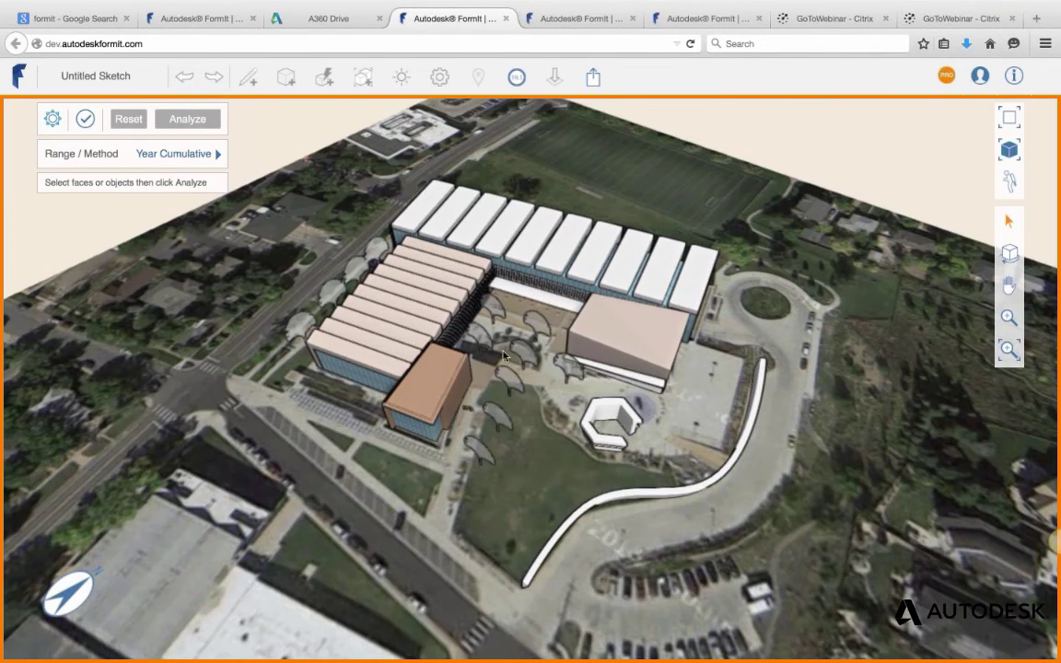
{"action": "left_click_drag", "start_coordinate": [308, 158], "coordinate": [751, 521]}
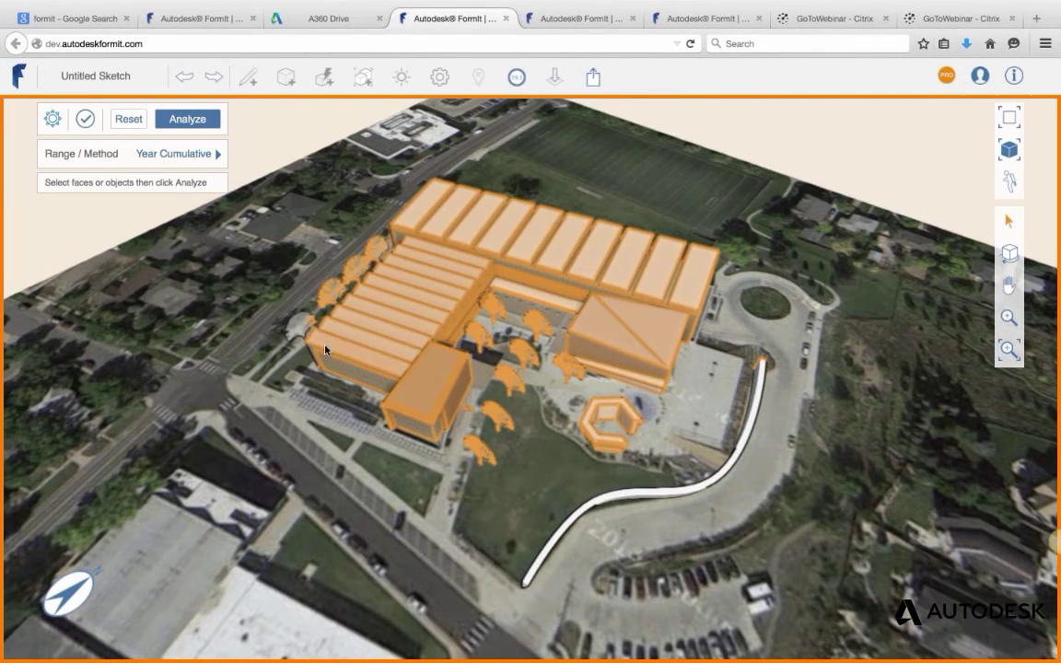
Examine the yearly cumulative radiation on the sawtooth wing and the louvers at the inner courtyard corner.
{"action": "middle_click_drag", "start_coordinate": [358, 333], "coordinate": [390, 320]}
{"action": "scroll", "coordinate": [287, 421], "scroll_direction": "up", "scroll_amount": 5}
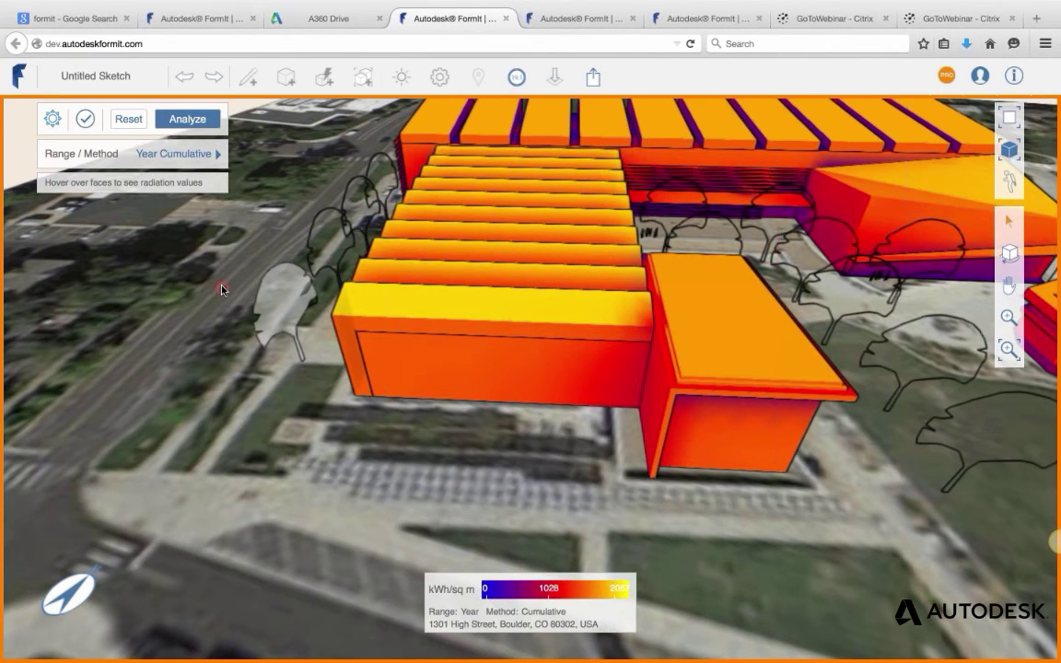
{"action": "middle_click_drag", "start_coordinate": [221, 289], "coordinate": [515, 379]}
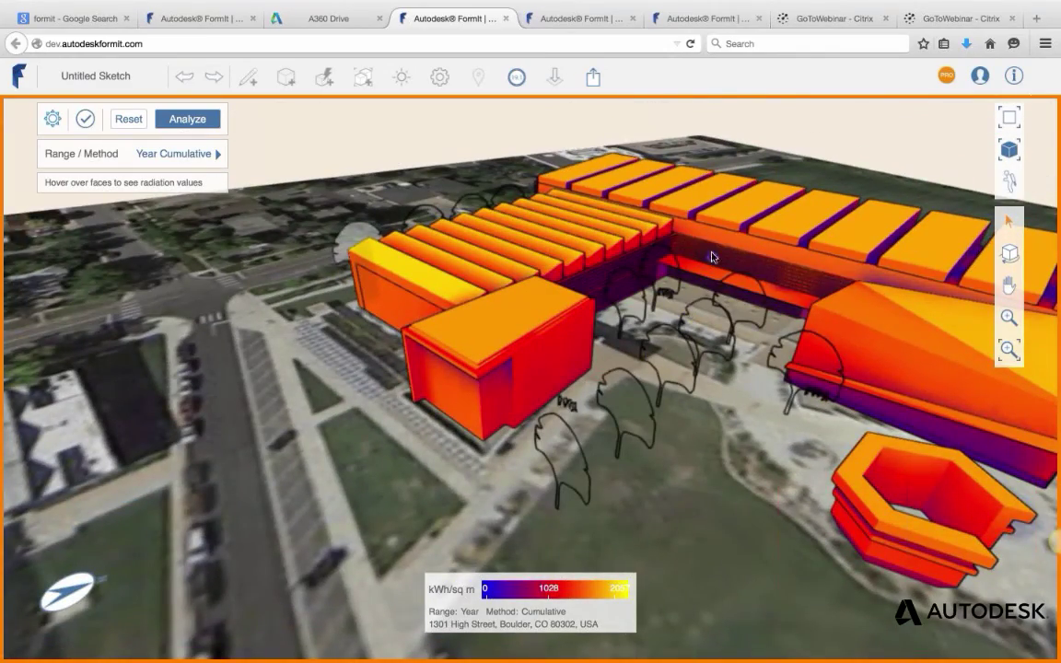
{"action": "scroll", "coordinate": [634, 241], "scroll_direction": "up", "scroll_amount": 5}
{"action": "scroll", "coordinate": [632, 270], "scroll_direction": "up", "scroll_amount": 3}
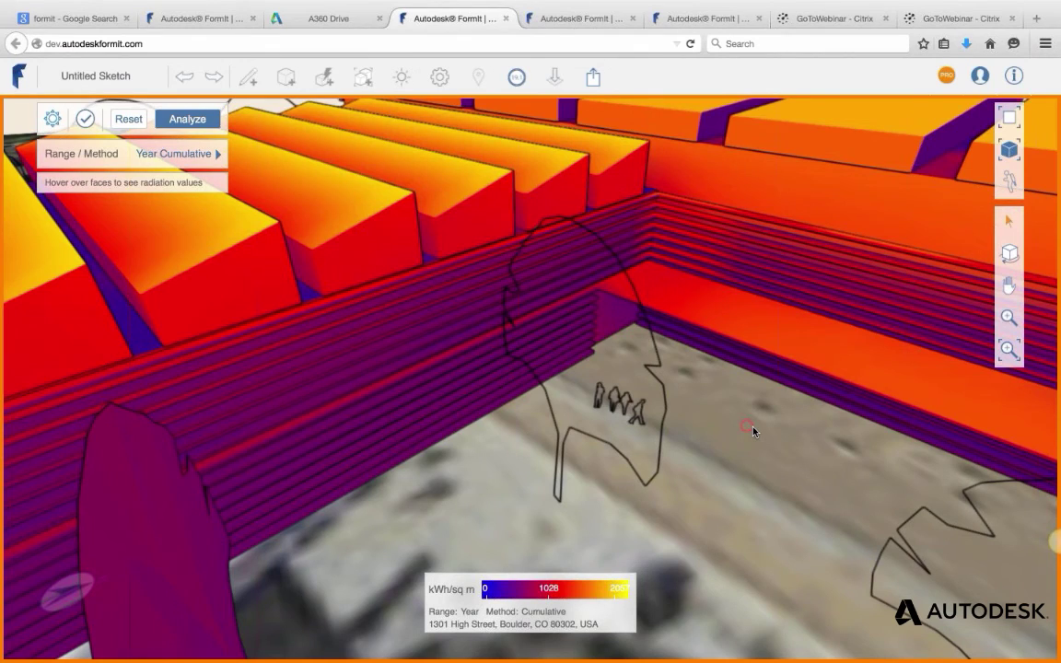
Switch the analysis range and method to Month Peak for February and inspect the courtyard louvers.
{"action": "left_click", "coordinate": [196, 156]}
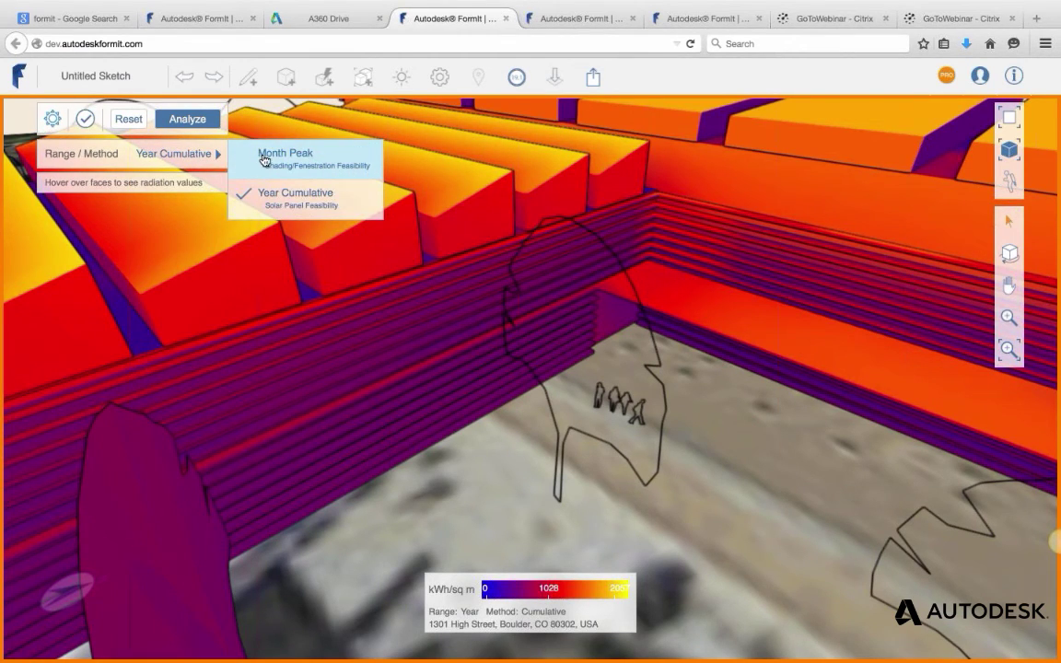
{"action": "left_click", "coordinate": [257, 160]}
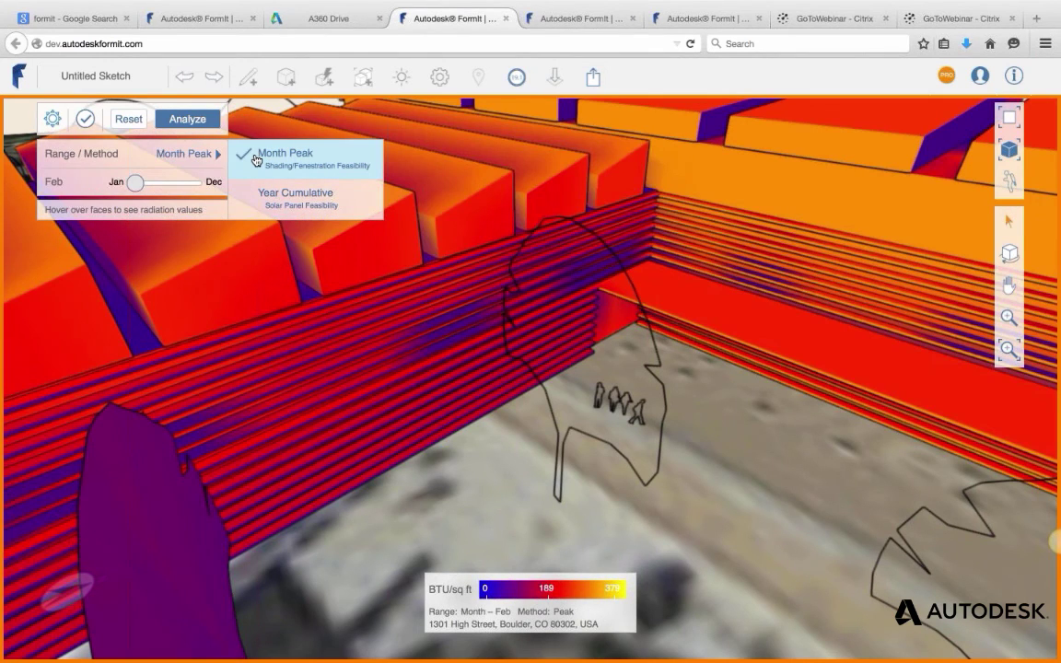
{"action": "left_click", "coordinate": [795, 517]}
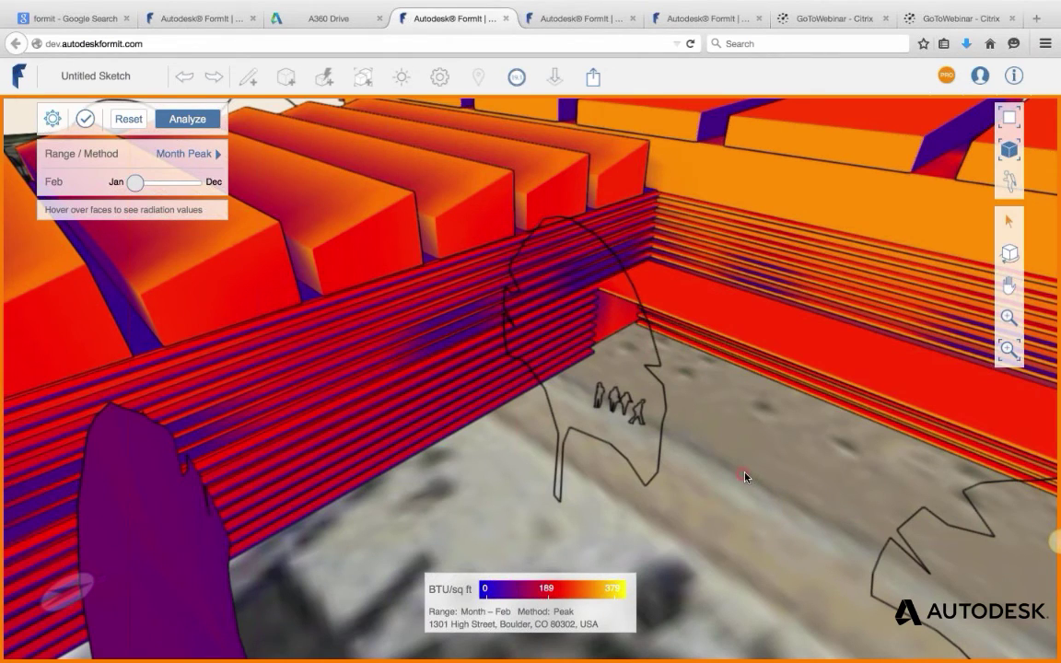
{"action": "left_click", "coordinate": [696, 474]}
{"action": "right_click_drag", "start_coordinate": [785, 449], "coordinate": [764, 446]}
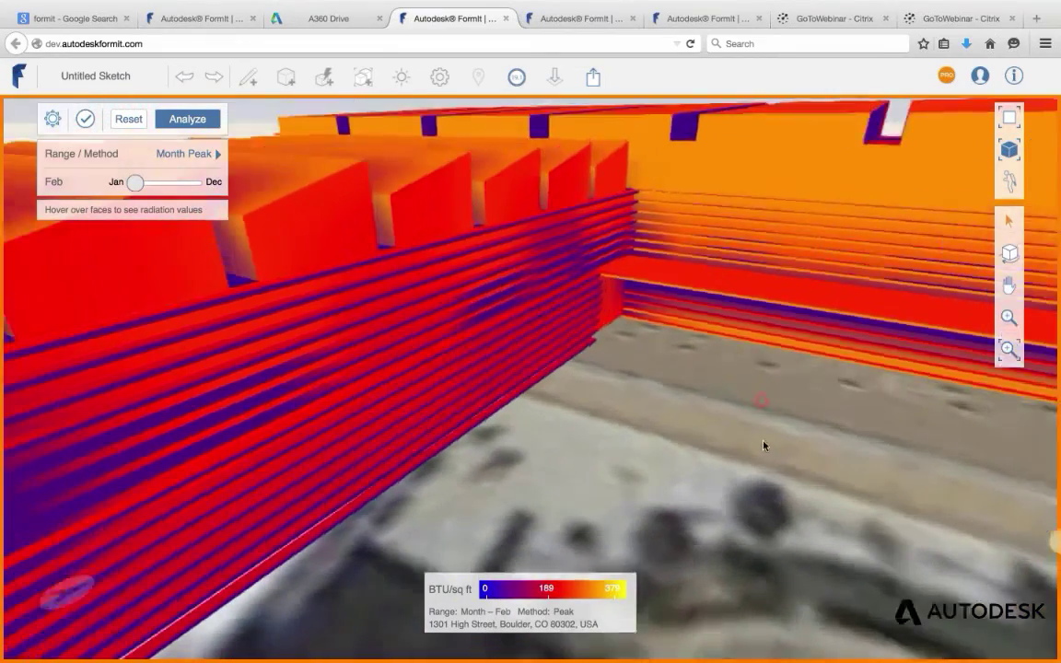
Examine the February peak radiation on the louvers and canopy along the courtyard's back wall.
{"action": "middle_click_drag", "start_coordinate": [793, 463], "coordinate": [404, 455]}
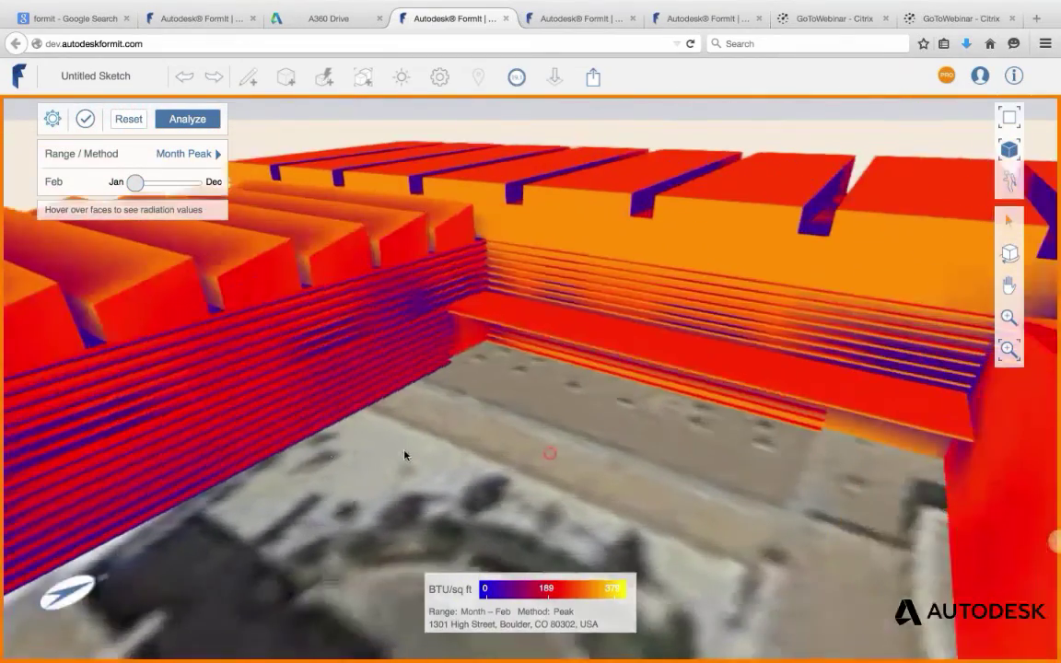
{"action": "right_click_drag", "start_coordinate": [767, 540], "coordinate": [779, 525]}
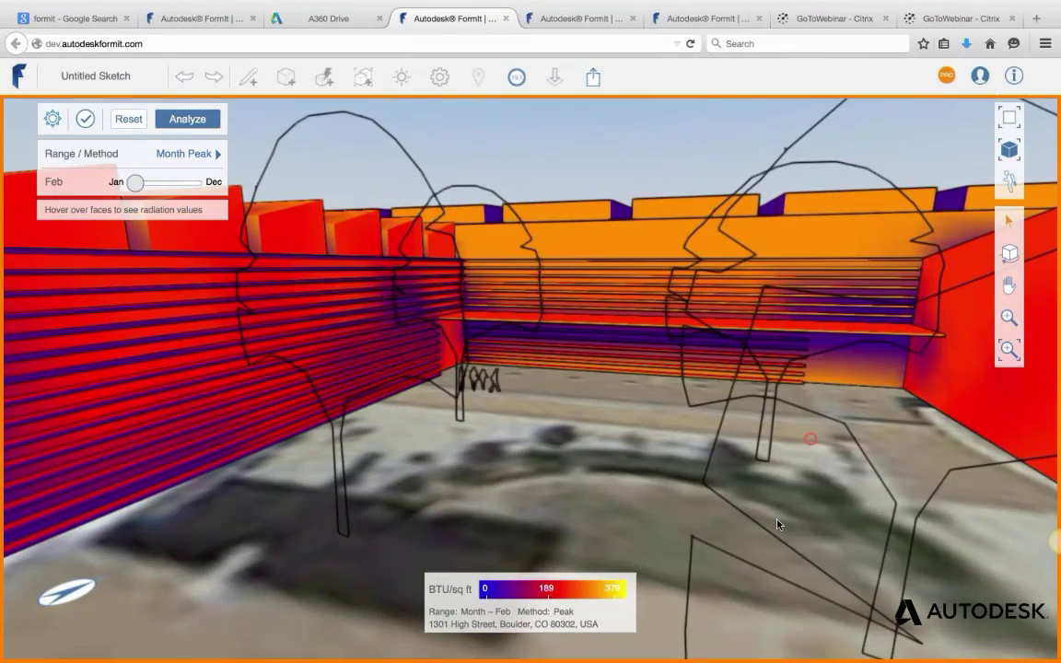
{"action": "scroll", "coordinate": [829, 357], "scroll_direction": "up", "scroll_amount": 4}
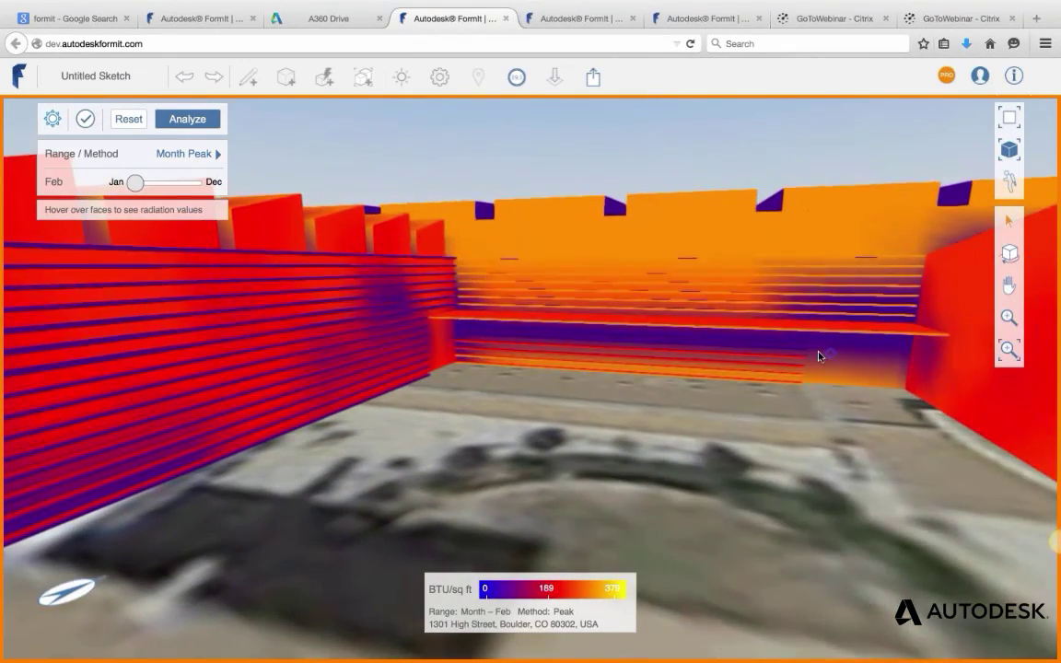
{"action": "right_click_drag", "start_coordinate": [743, 490], "coordinate": [744, 492]}
{"action": "middle_click_drag", "start_coordinate": [744, 492], "coordinate": [908, 372]}
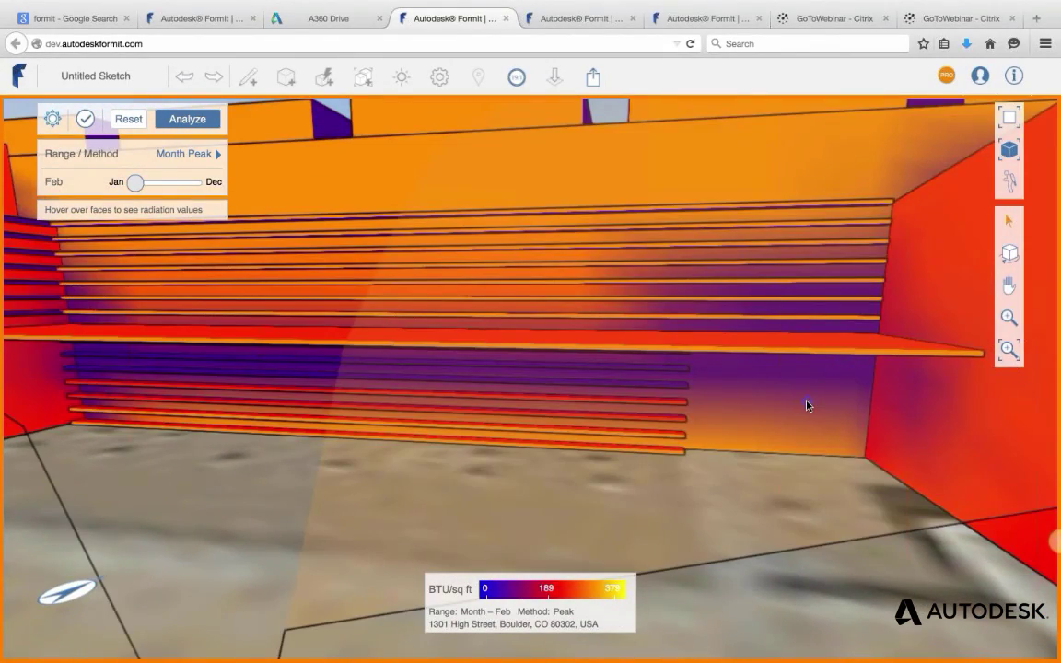
{"action": "middle_click_drag", "start_coordinate": [807, 405], "coordinate": [531, 345]}
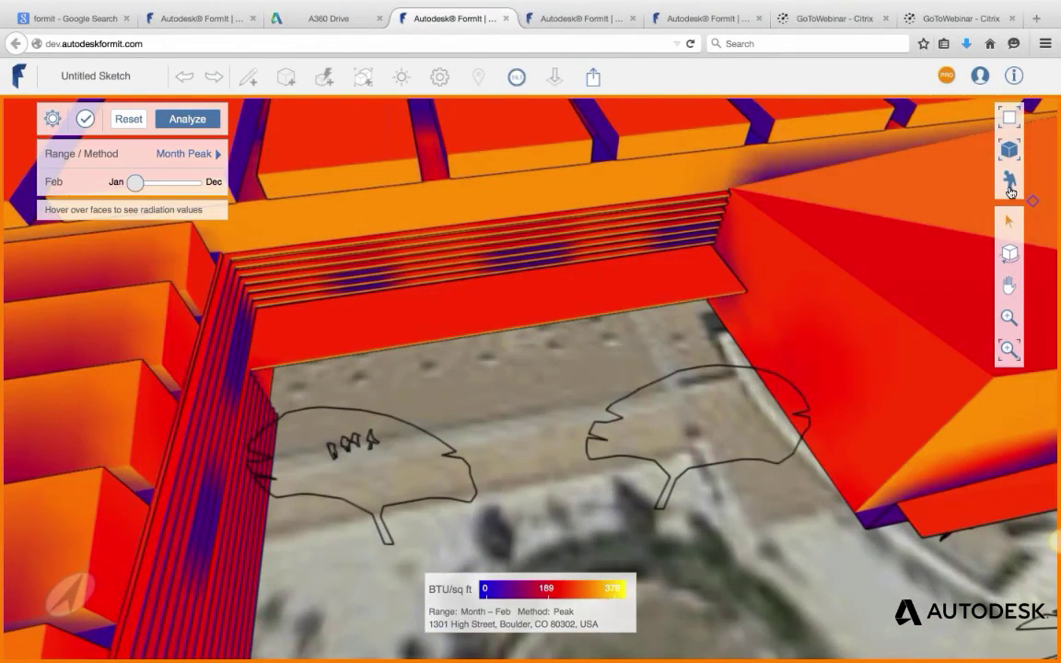
{"action": "left_click", "coordinate": [1009, 182]}
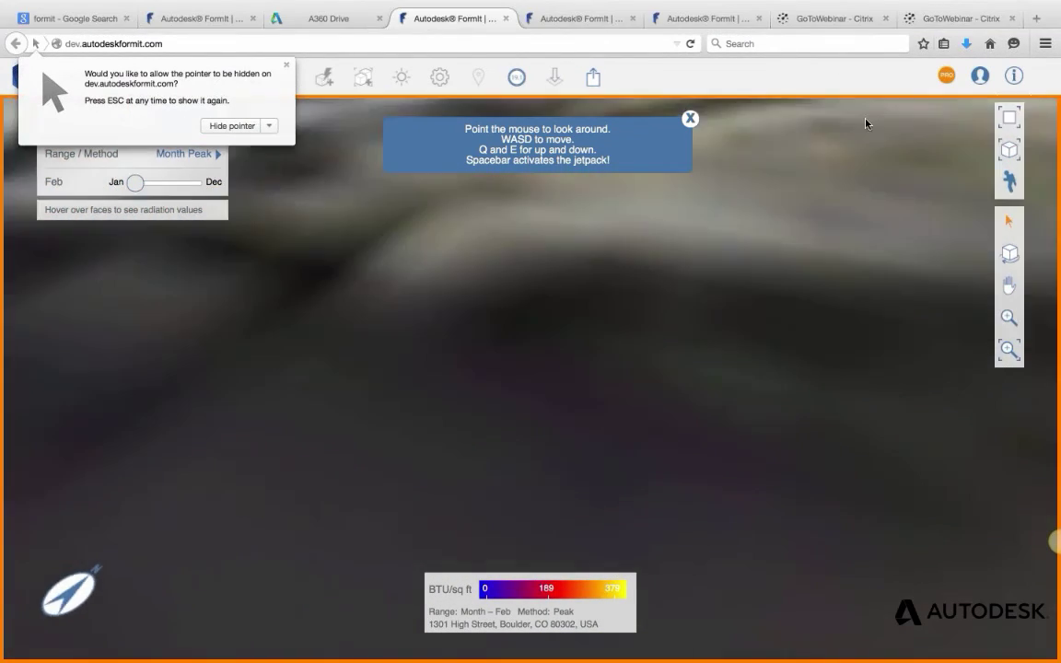
{"action": "key", "text": "Escape"}
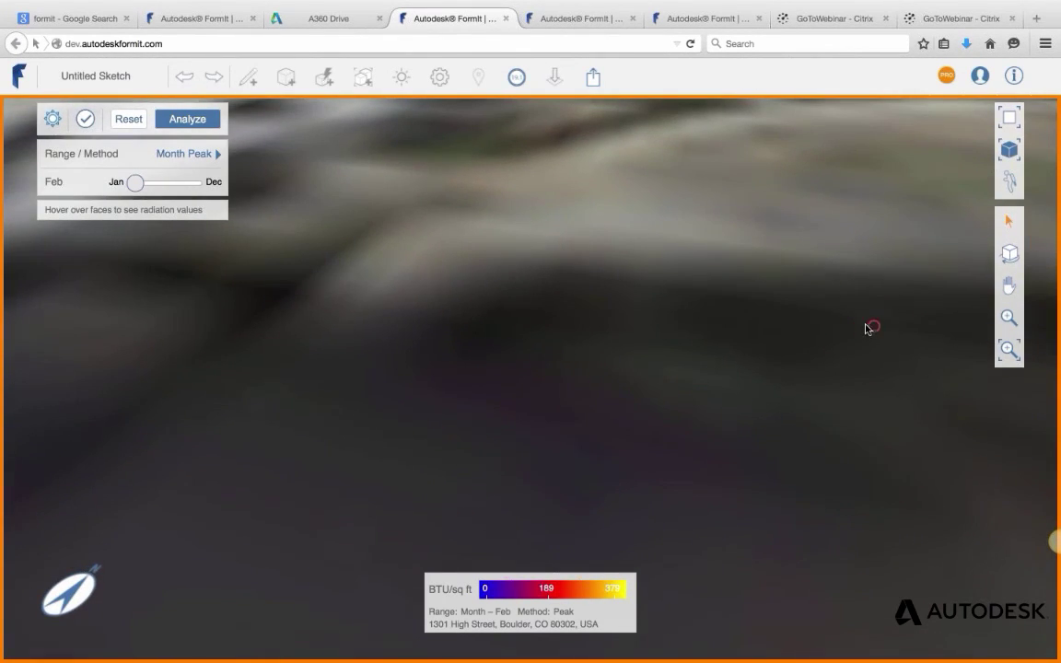
{"action": "left_click", "coordinate": [1010, 181]}
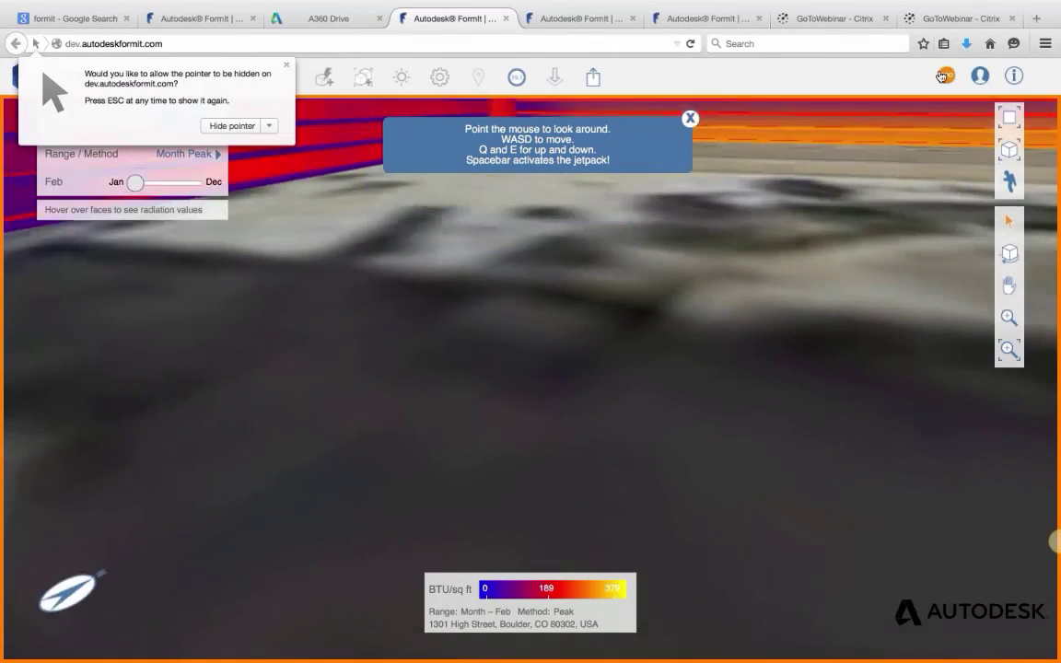
{"action": "left_click", "coordinate": [972, 193]}
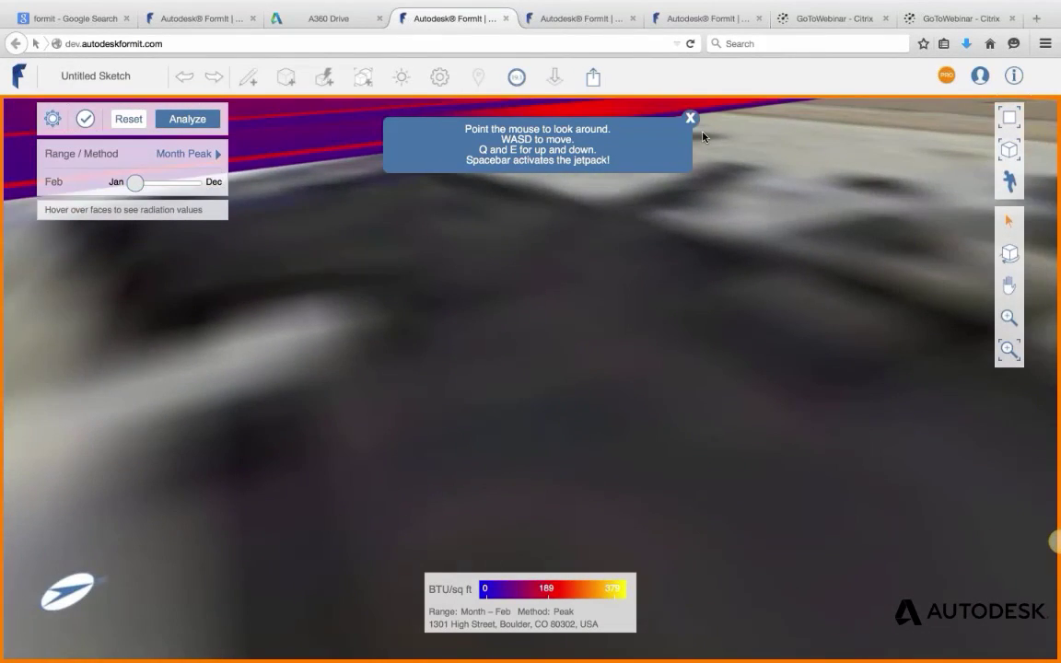
{"action": "key", "text": "Escape"}
{"action": "right_click_drag", "start_coordinate": [875, 311], "coordinate": [797, 326]}
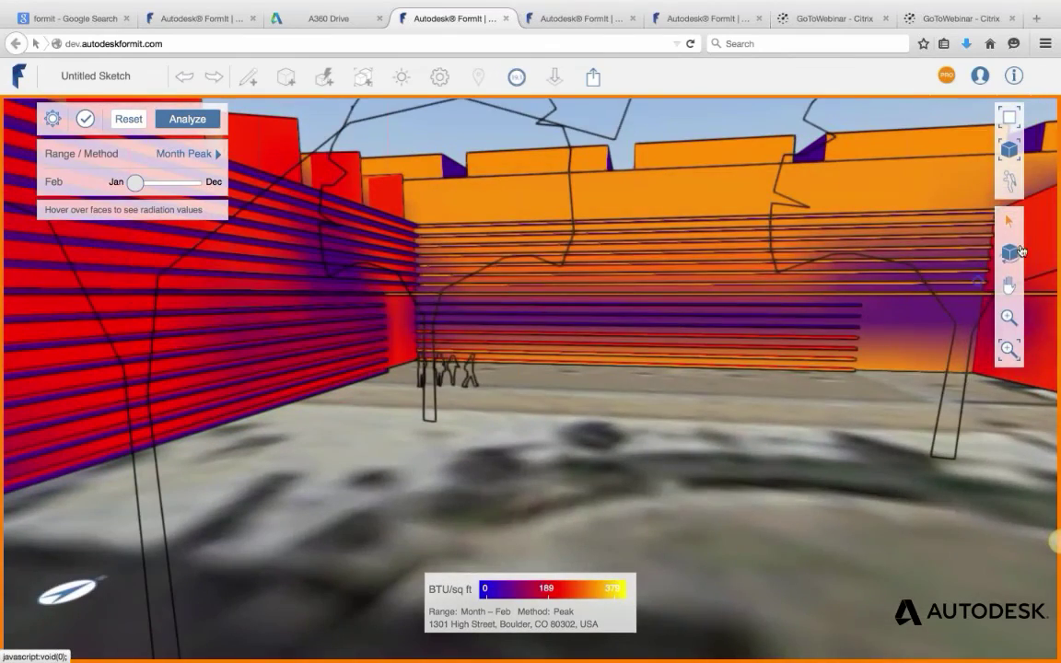
Walk through the courtyard at ground level to view the February peak radiation from the louvers out to the plaza ring.
{"action": "left_click", "coordinate": [1009, 181]}
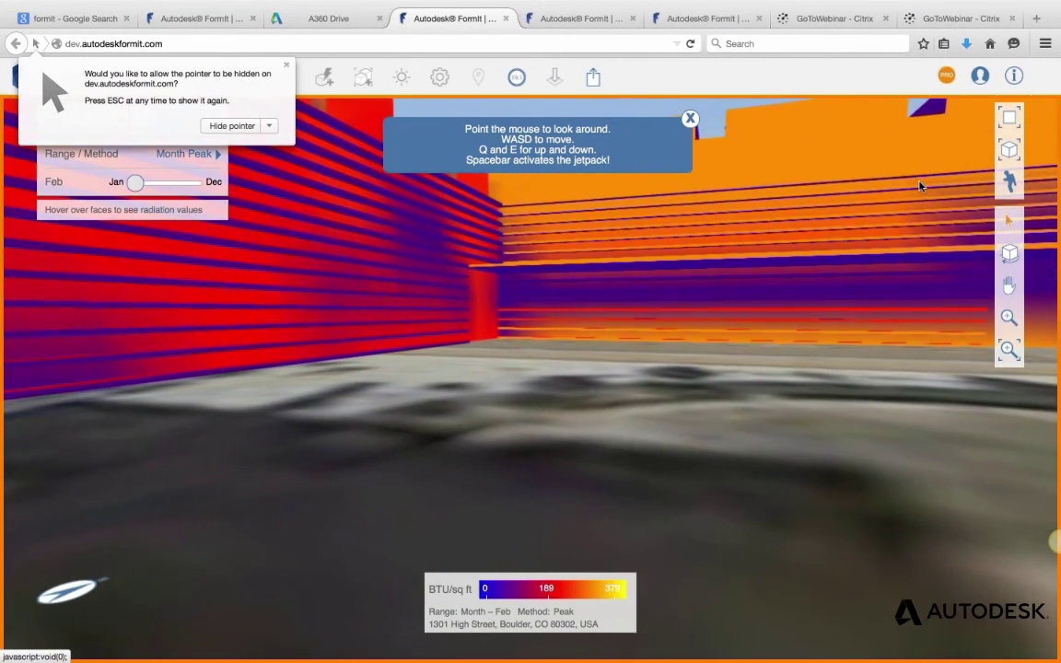
{"action": "mouse_move", "coordinate": [921, 187]}
{"action": "key", "text": "d"}
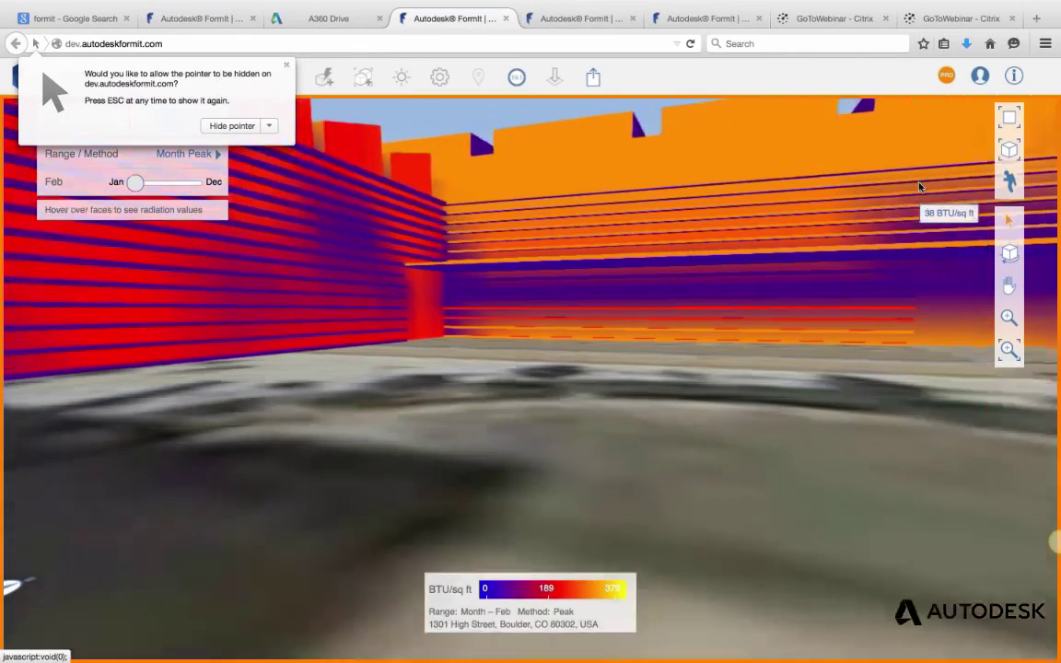
{"action": "key", "text": "s"}
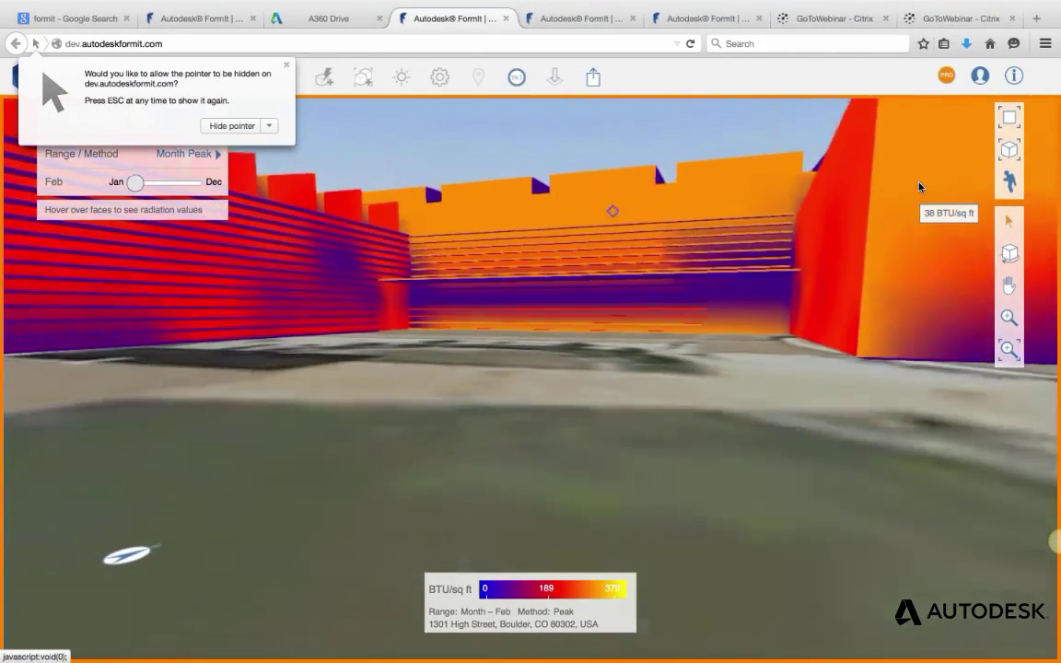
{"action": "key", "text": "w"}
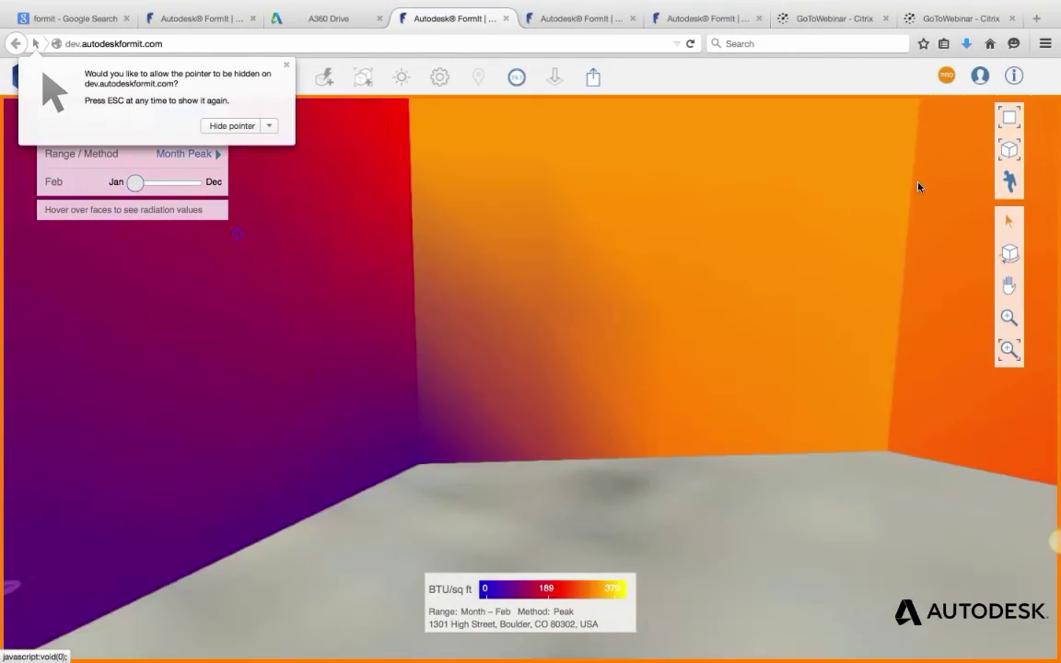
{"action": "key", "text": "s"}
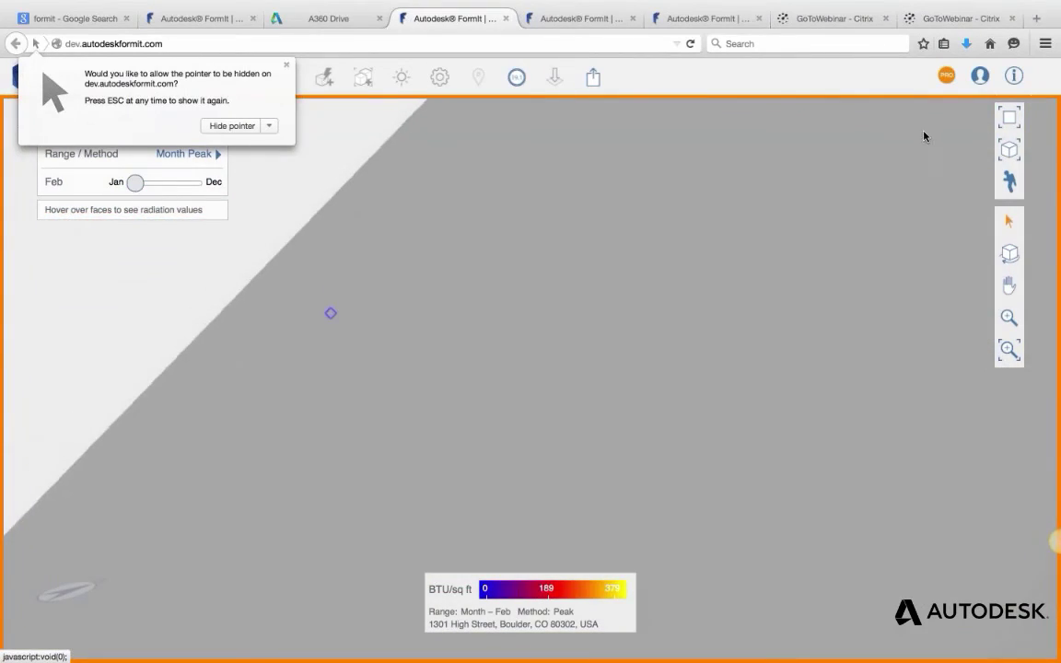
{"action": "key", "text": "w"}
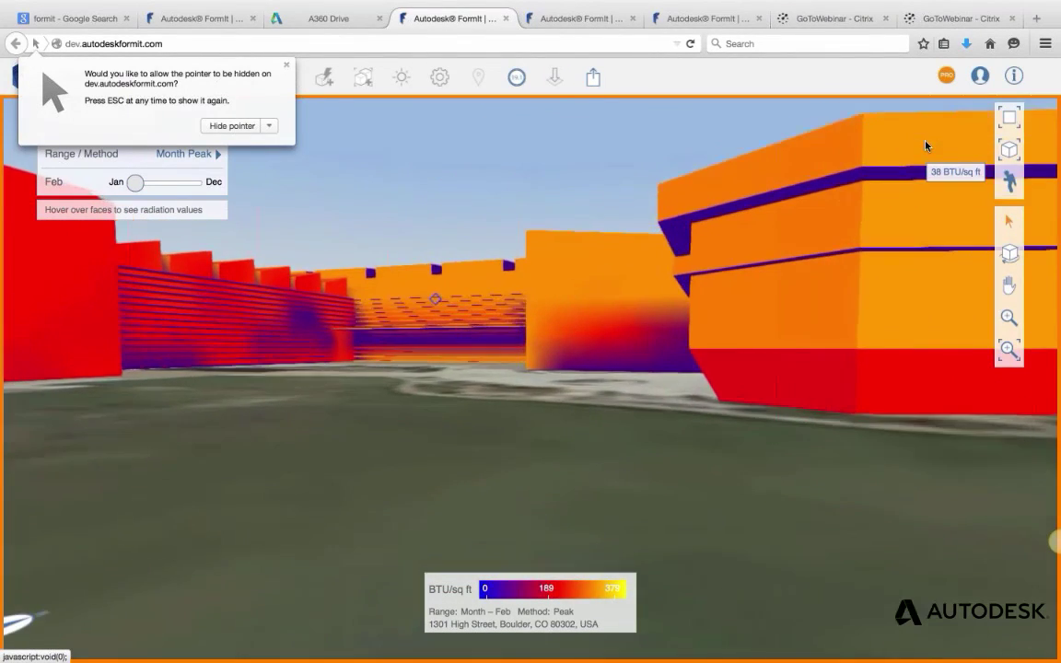
Walk around the flat-roofed block's glazed end to view its February peak radiation, then leave the walkthrough.
{"action": "key", "text": "a"}
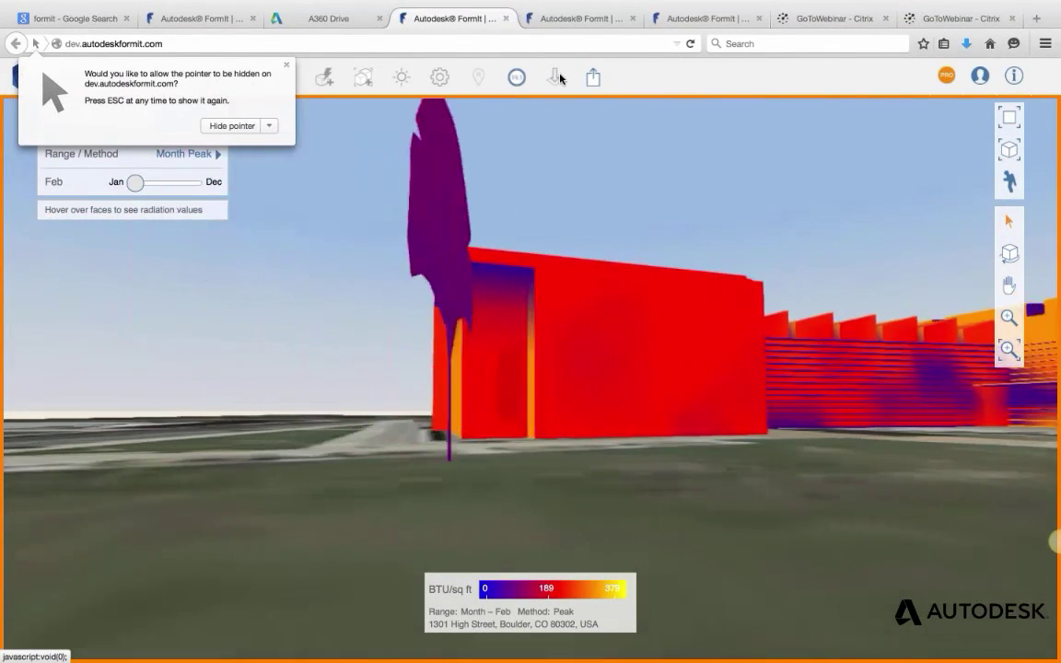
{"action": "key", "text": "Left"}
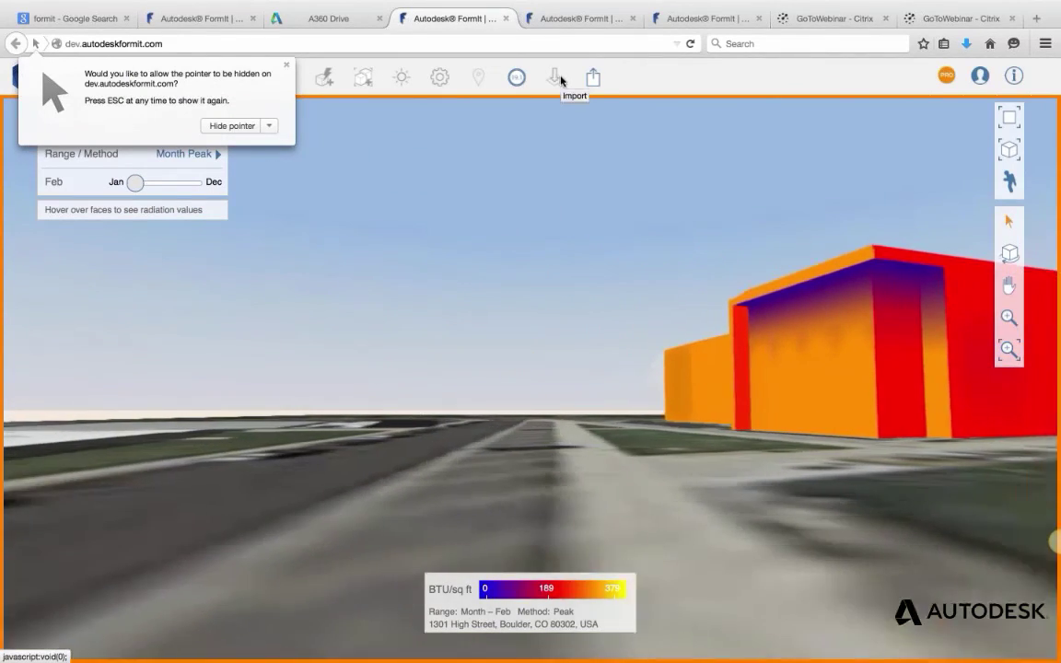
{"action": "key", "text": "s"}
{"action": "key", "text": "w"}
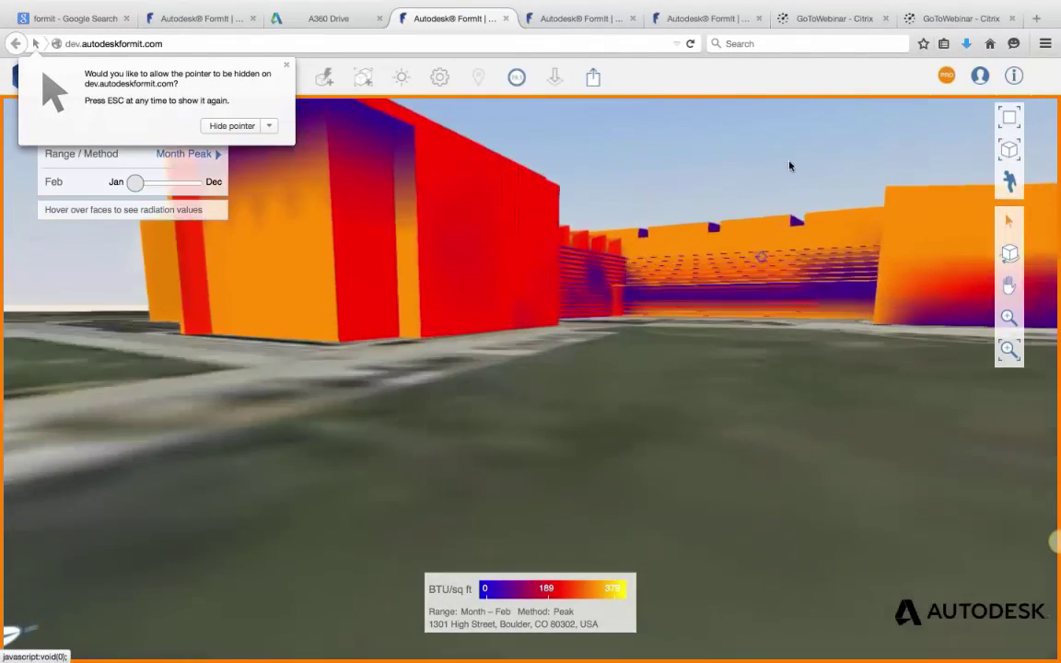
{"action": "key", "text": "Left"}
{"action": "key", "text": "Up"}
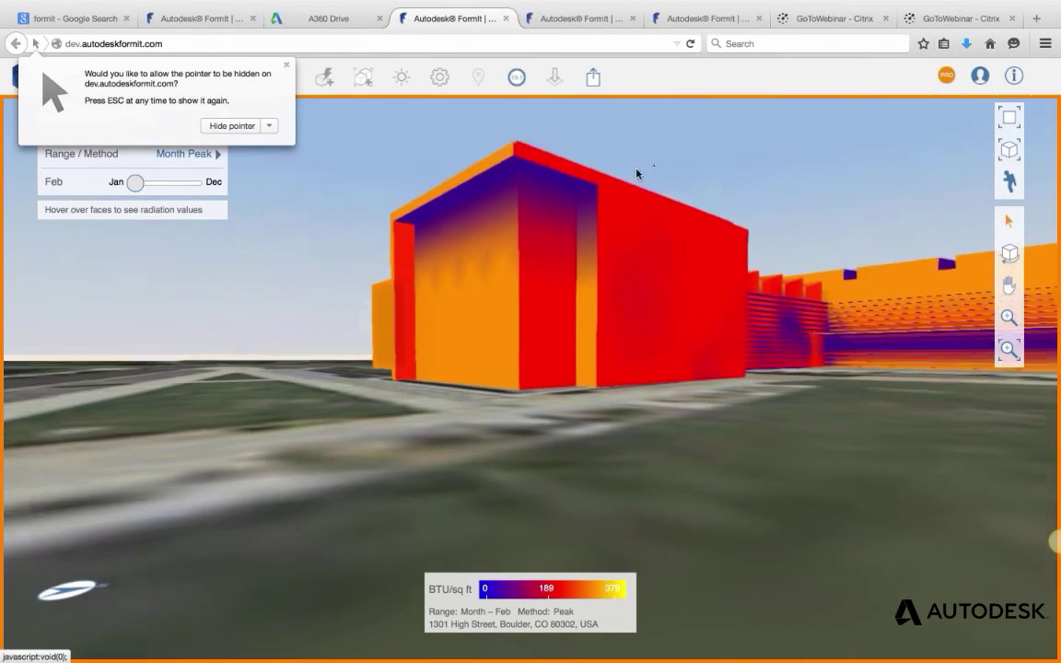
{"action": "key", "text": "Right"}
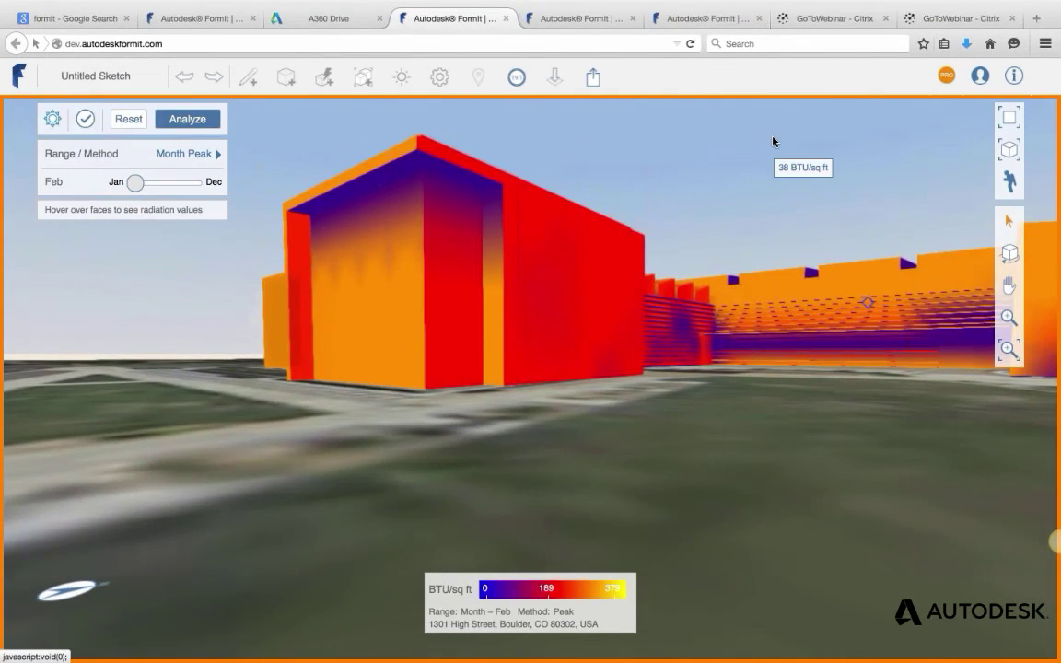
{"action": "key", "text": "Right"}
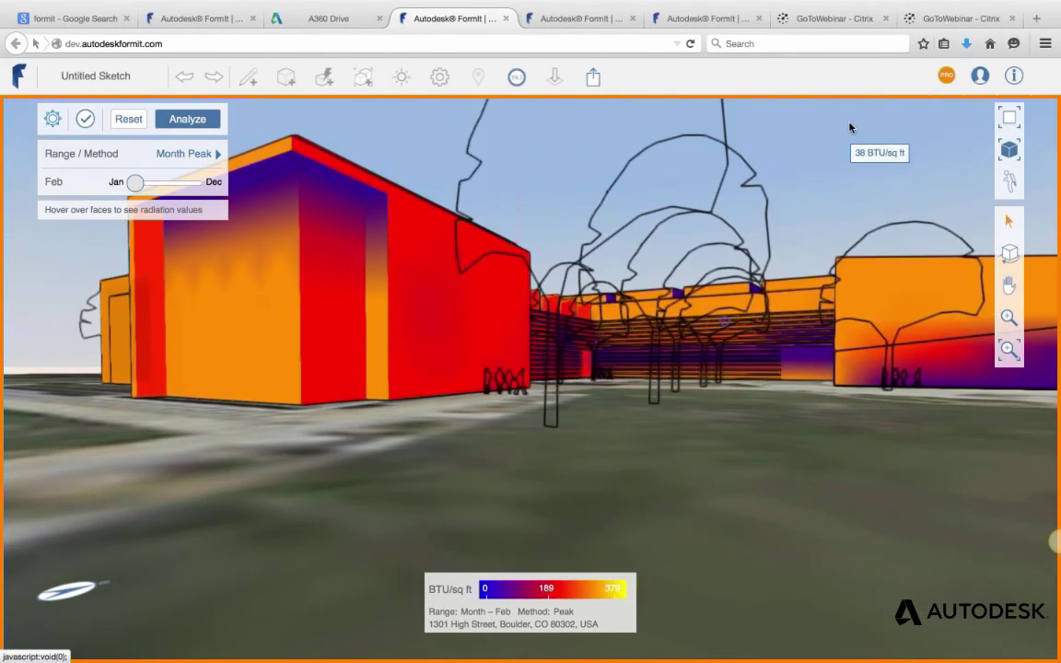
{"action": "left_click", "coordinate": [849, 126]}
Review the February peak radiation across the whole site from above and finish the solar analysis.
{"action": "middle_click_drag", "start_coordinate": [521, 353], "coordinate": [628, 387]}
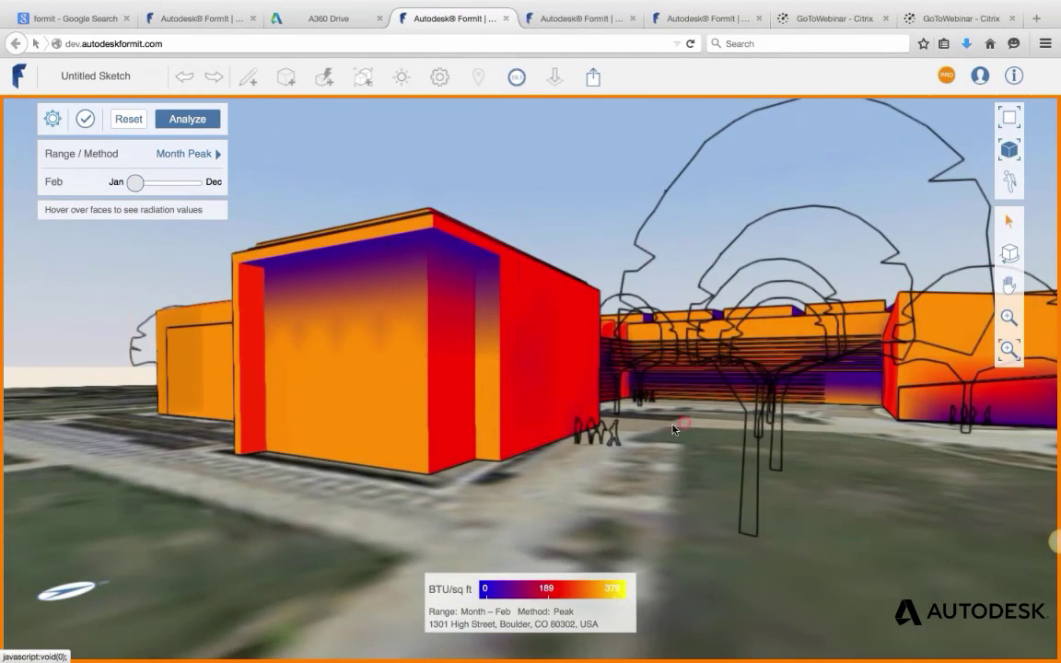
{"action": "left_click", "coordinate": [302, 152]}
{"action": "middle_click_drag", "start_coordinate": [768, 455], "coordinate": [700, 442]}
{"action": "right_click_drag", "start_coordinate": [578, 434], "coordinate": [553, 482]}
{"action": "middle_click_drag", "start_coordinate": [552, 482], "coordinate": [629, 349]}
{"action": "mouse_move", "coordinate": [629, 353]}
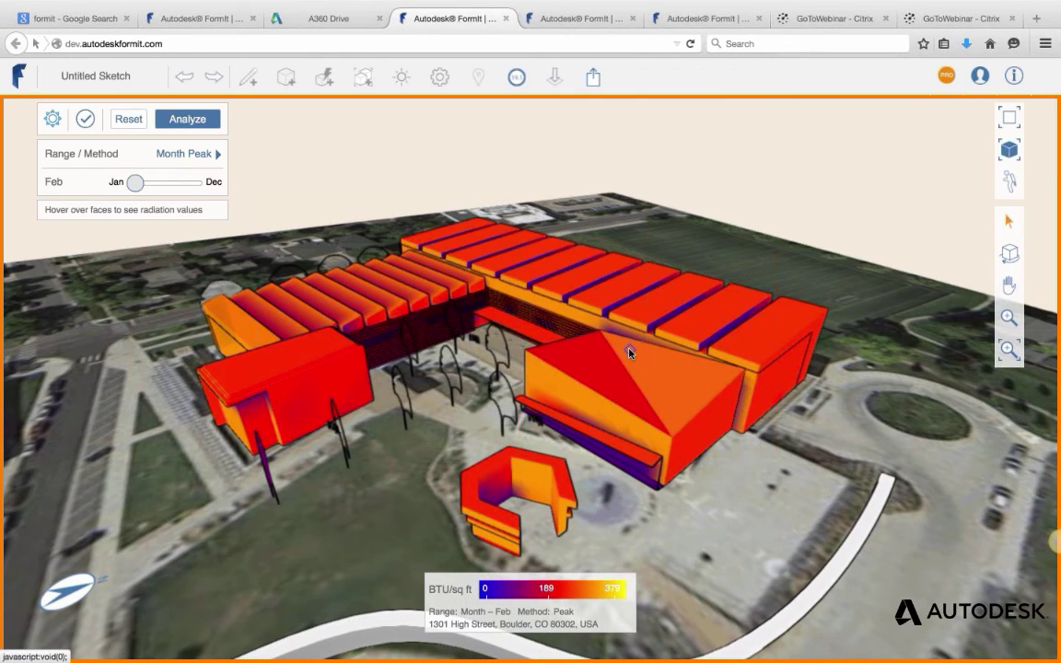
{"action": "mouse_move", "coordinate": [594, 367]}
{"action": "mouse_move", "coordinate": [665, 377]}
{"action": "left_click", "coordinate": [84, 120]}
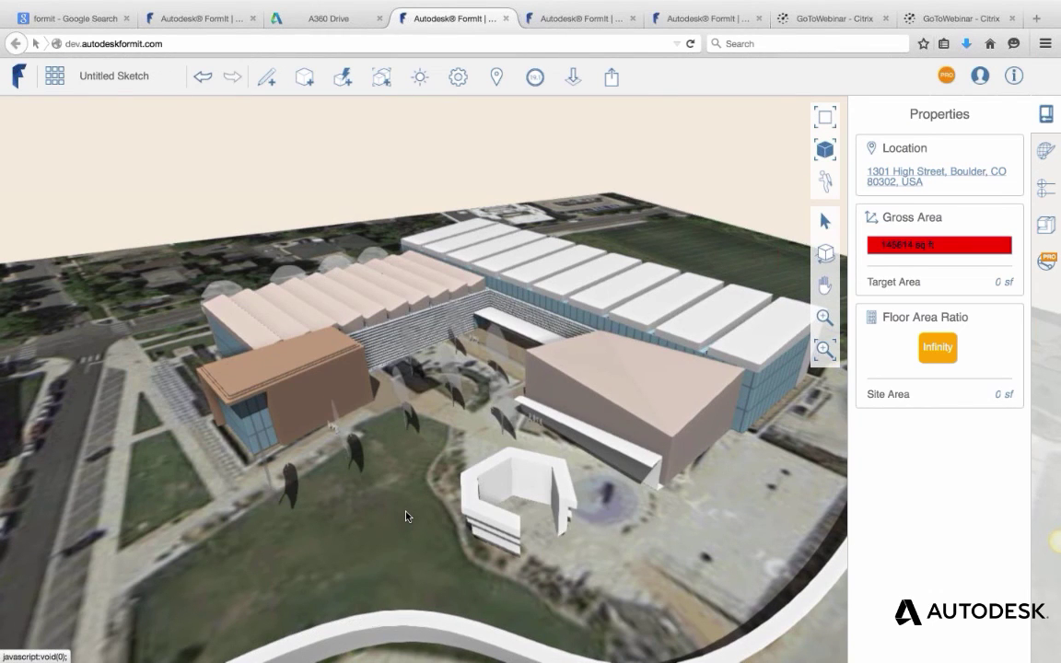
Inspect the street-side trees along the sawtooth wing and the trees around the flat-roofed block in the shaded model.
{"action": "middle_click_drag", "start_coordinate": [407, 516], "coordinate": [575, 345]}
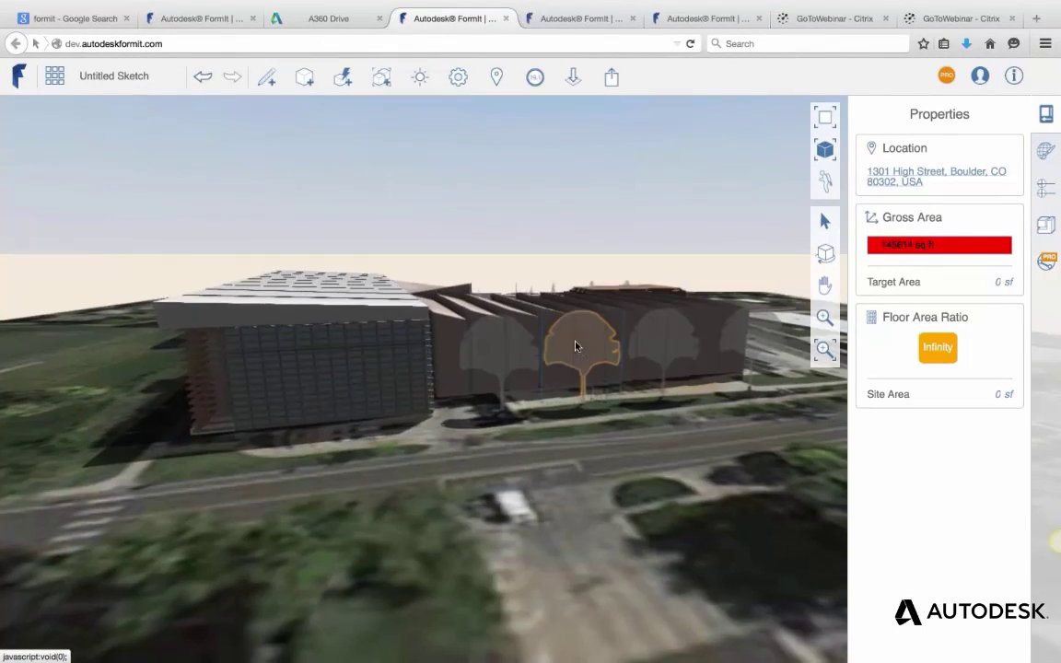
{"action": "scroll", "coordinate": [579, 348], "scroll_direction": "up", "scroll_amount": 5}
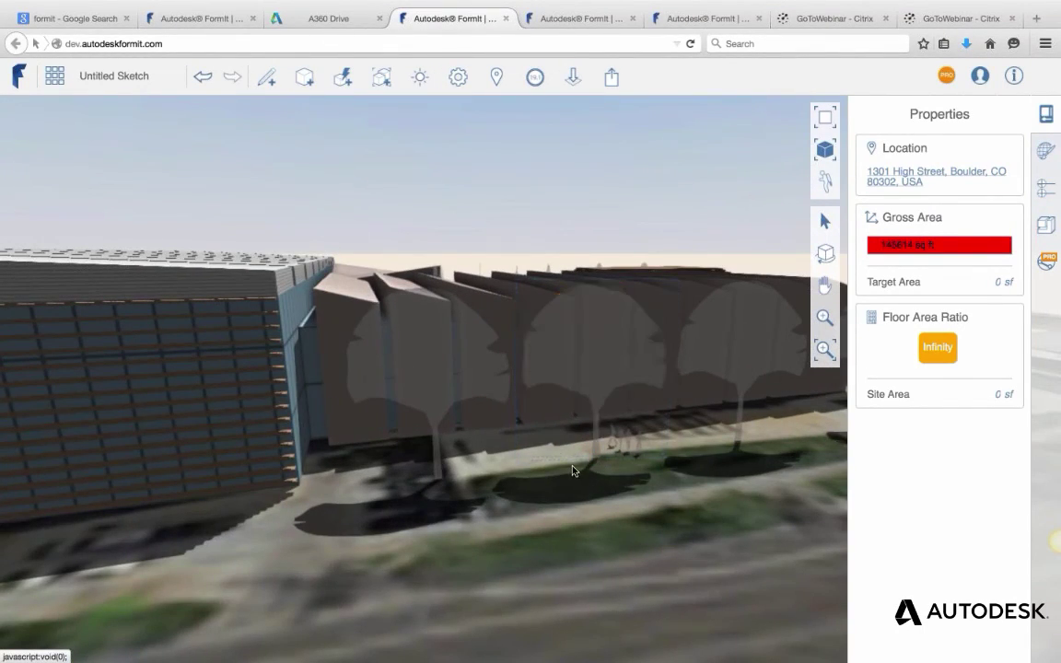
{"action": "scroll", "coordinate": [567, 467], "scroll_direction": "down", "scroll_amount": 5}
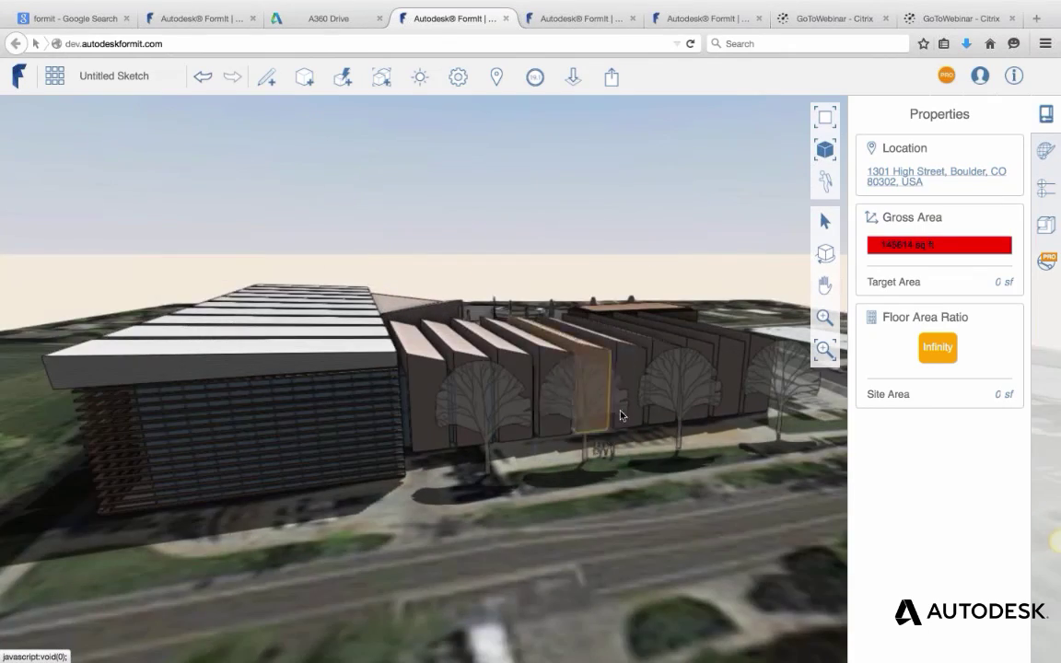
{"action": "middle_click_drag", "start_coordinate": [619, 415], "coordinate": [362, 386]}
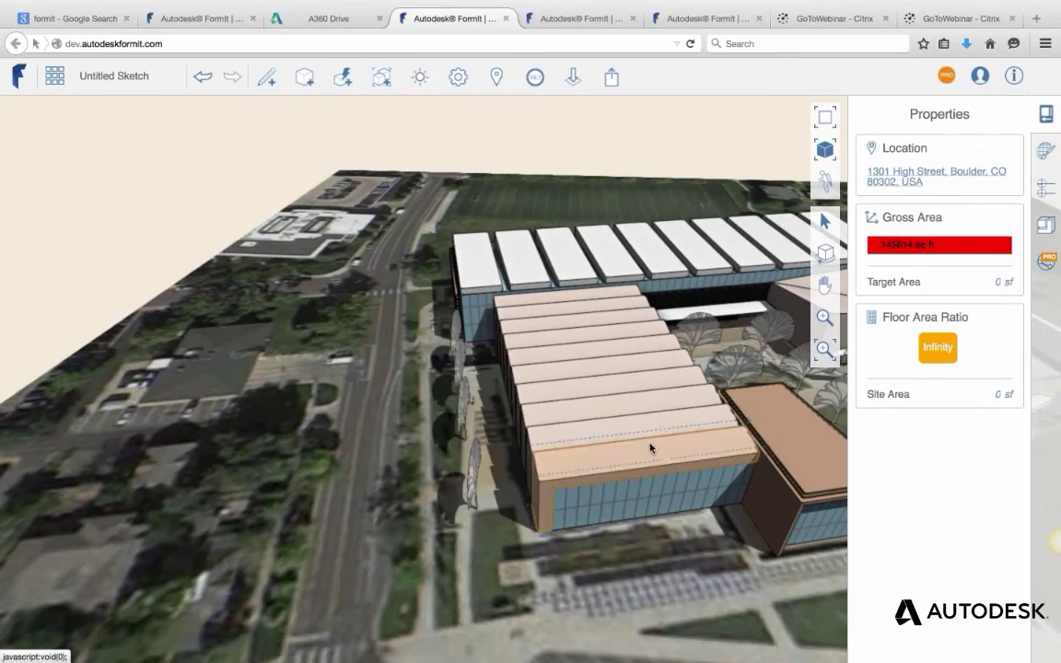
{"action": "scroll", "coordinate": [649, 448], "scroll_direction": "down", "scroll_amount": 3}
{"action": "right_click_drag", "start_coordinate": [383, 433], "coordinate": [588, 456]}
{"action": "scroll", "coordinate": [594, 459], "scroll_direction": "up", "scroll_amount": 5}
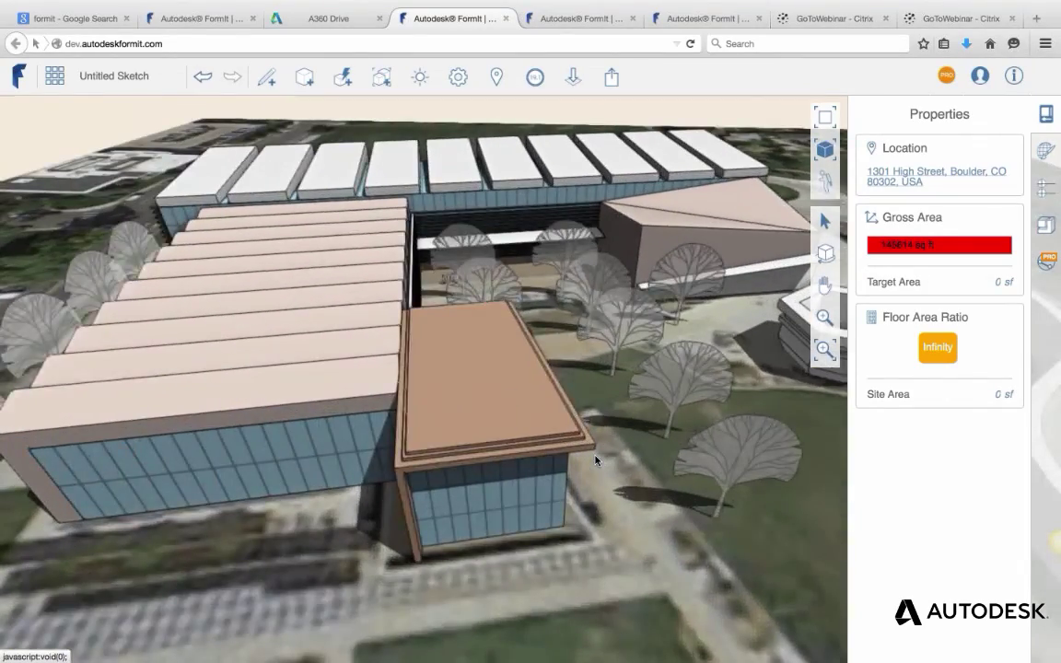
{"action": "scroll", "coordinate": [594, 459], "scroll_direction": "down", "scroll_amount": 3}
{"action": "right_click_drag", "start_coordinate": [411, 436], "coordinate": [593, 463]}
{"action": "scroll", "coordinate": [594, 463], "scroll_direction": "down", "scroll_amount": 2}
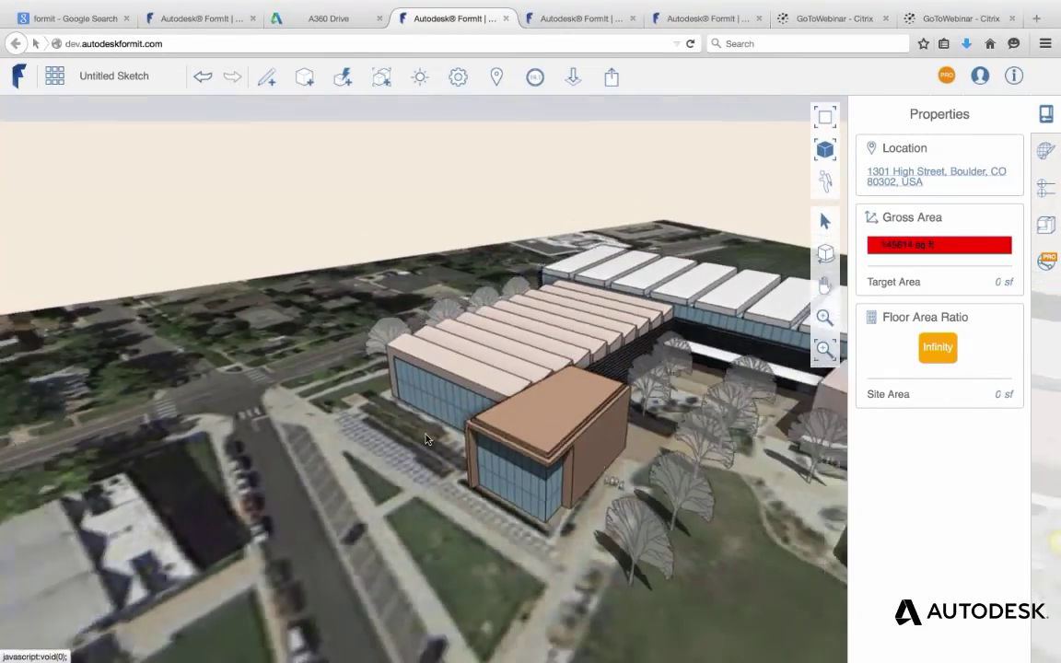
Select all the trees in the courtyard, on the lawn and along the street.
{"action": "middle_click_drag", "start_coordinate": [426, 440], "coordinate": [426, 457]}
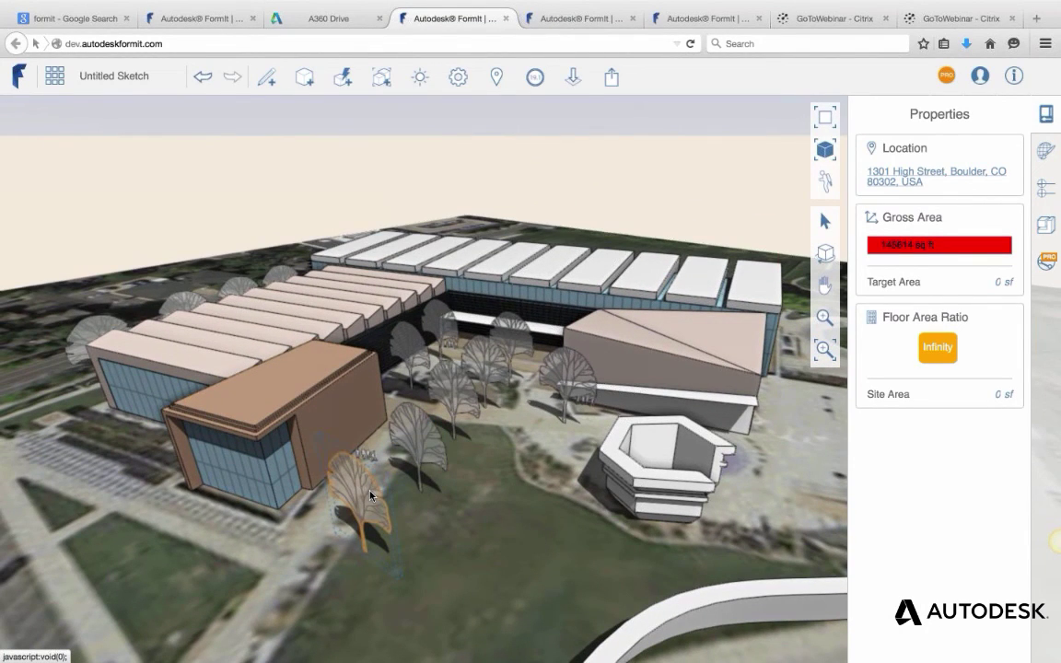
{"action": "middle_click_drag", "start_coordinate": [368, 497], "coordinate": [412, 513]}
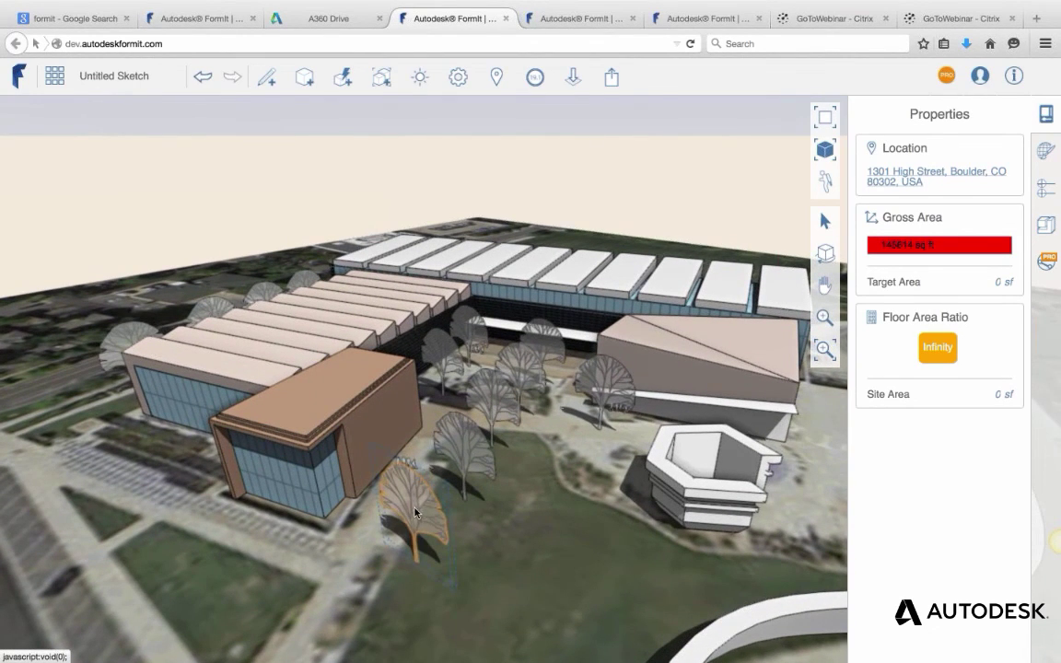
{"action": "left_click", "coordinate": [414, 506]}
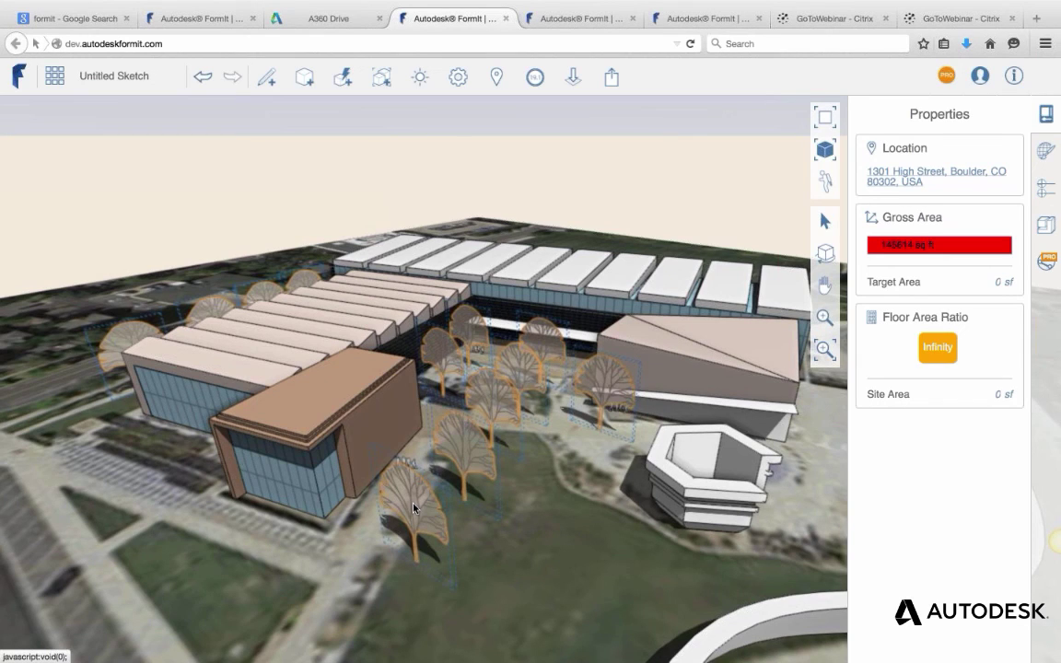
{"action": "left_click", "coordinate": [420, 510]}
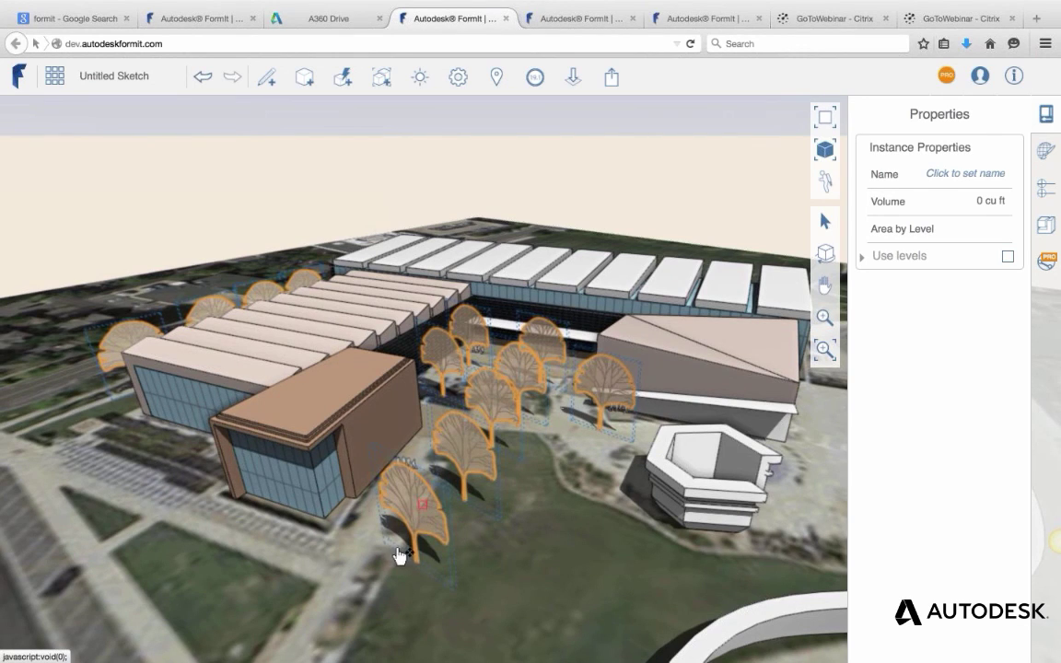
Clear the tree selection, select the sawtooth-roofed wing to check it as an object, and deselect it.
{"action": "left_click", "coordinate": [368, 564]}
{"action": "left_click", "coordinate": [351, 403]}
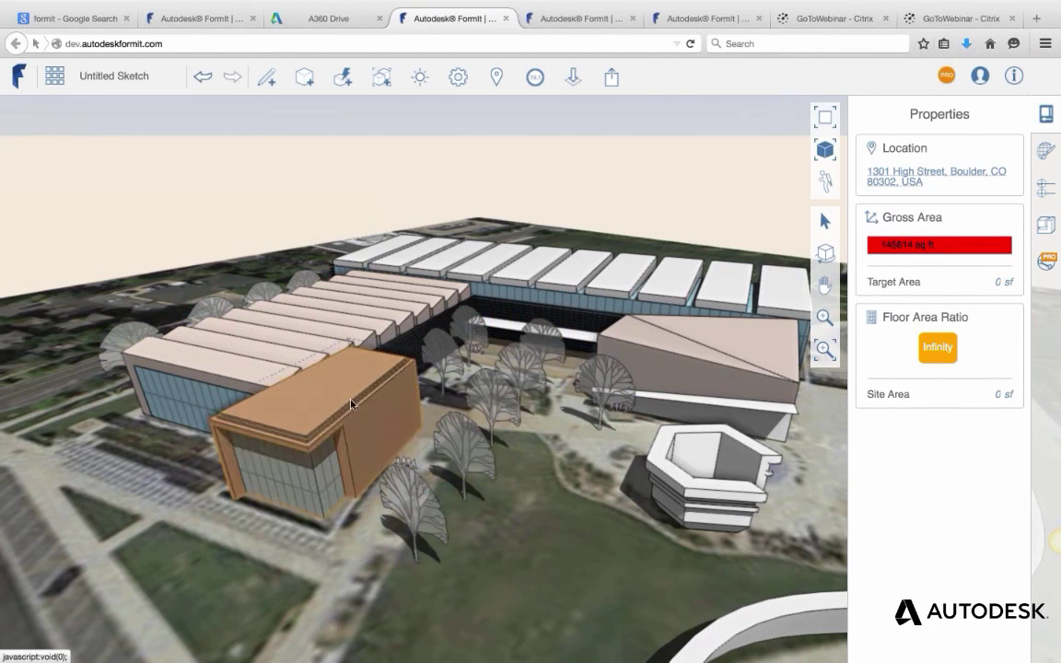
{"action": "left_click", "coordinate": [180, 358]}
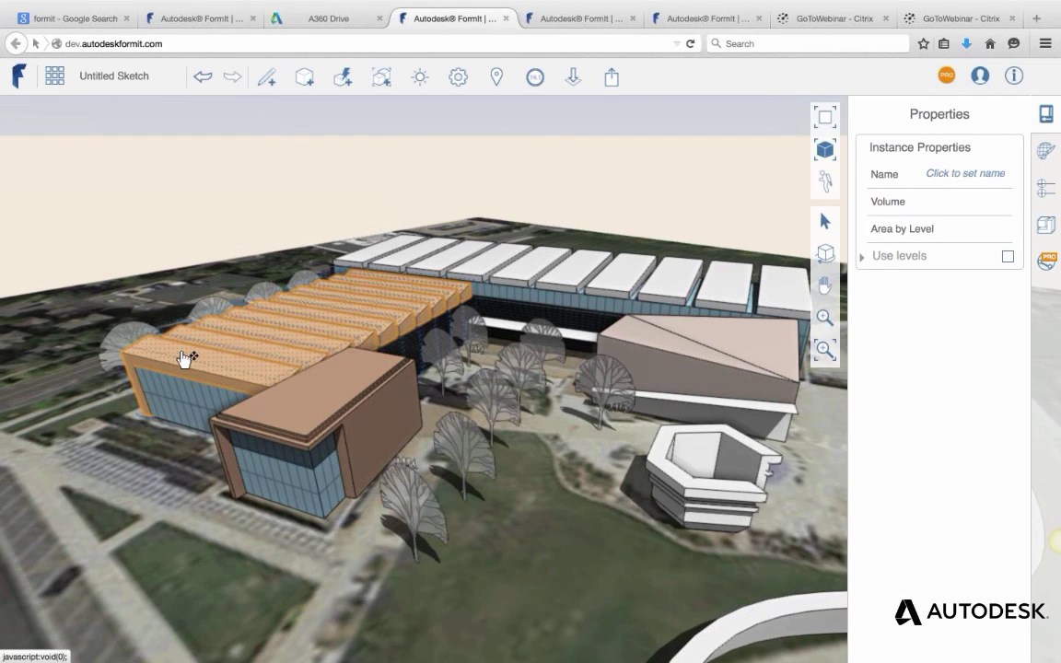
{"action": "mouse_move", "coordinate": [184, 359]}
{"action": "middle_mouse_down"}
{"action": "mouse_move", "coordinate": [235, 369]}
{"action": "mouse_move", "coordinate": [218, 408]}
{"action": "middle_mouse_up"}
{"action": "scroll", "coordinate": [240, 406], "scroll_direction": "down", "scroll_amount": 5}
{"action": "key", "text": "Escape"}
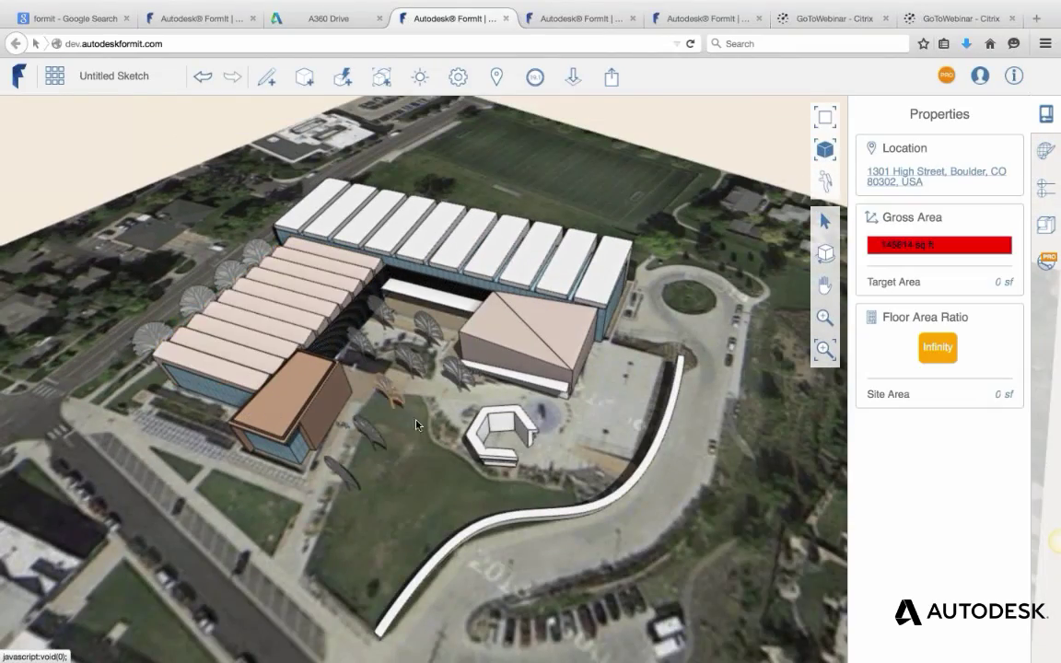
Inspect the rear facade and the louvred end of the long white-roofed wing, including its horizontal sunshades.
{"action": "middle_click_drag", "start_coordinate": [500, 427], "coordinate": [667, 352]}
{"action": "scroll", "coordinate": [668, 352], "scroll_direction": "up", "scroll_amount": 10}
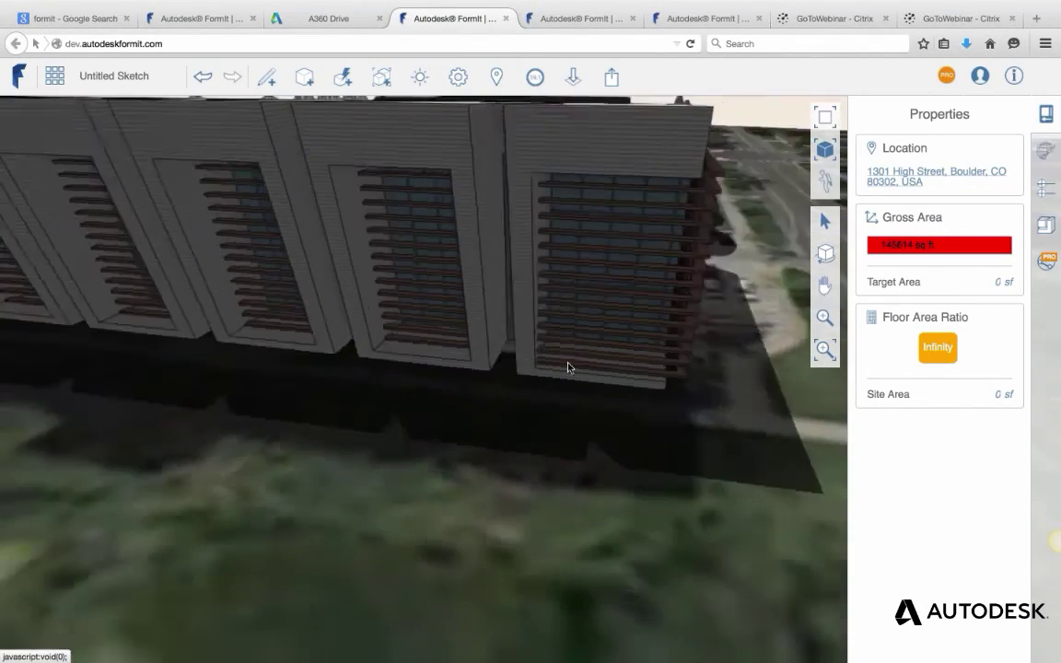
{"action": "middle_click_drag", "start_coordinate": [568, 367], "coordinate": [342, 406]}
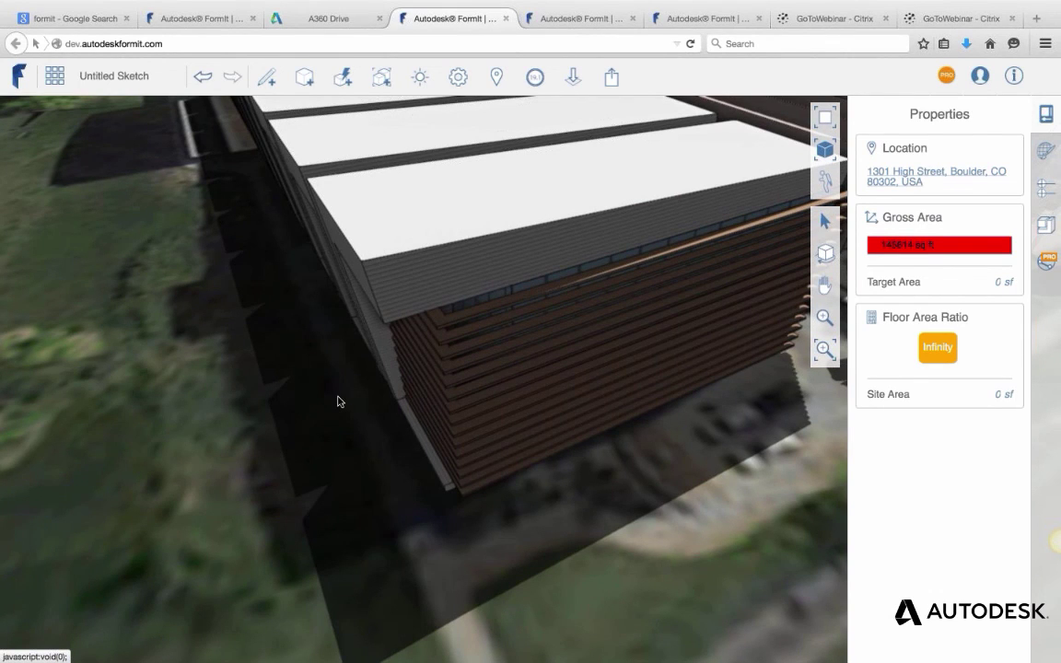
{"action": "scroll", "coordinate": [571, 393], "scroll_direction": "down", "scroll_amount": 6}
{"action": "middle_click_drag", "start_coordinate": [558, 374], "coordinate": [460, 405]}
{"action": "scroll", "coordinate": [668, 370], "scroll_direction": "down", "scroll_amount": 5}
{"action": "middle_click_drag", "start_coordinate": [663, 368], "coordinate": [366, 372]}
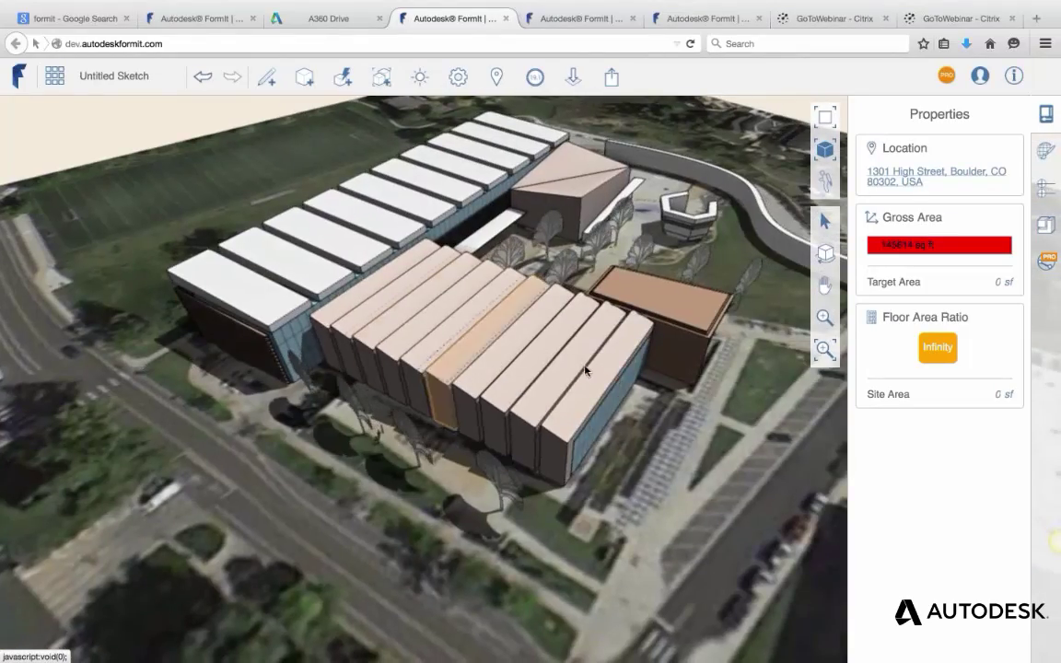
Inspect the flat-roofed block, the courtyard trees and their shadows from the lawn side at several angles.
{"action": "middle_click_drag", "start_coordinate": [627, 363], "coordinate": [381, 297]}
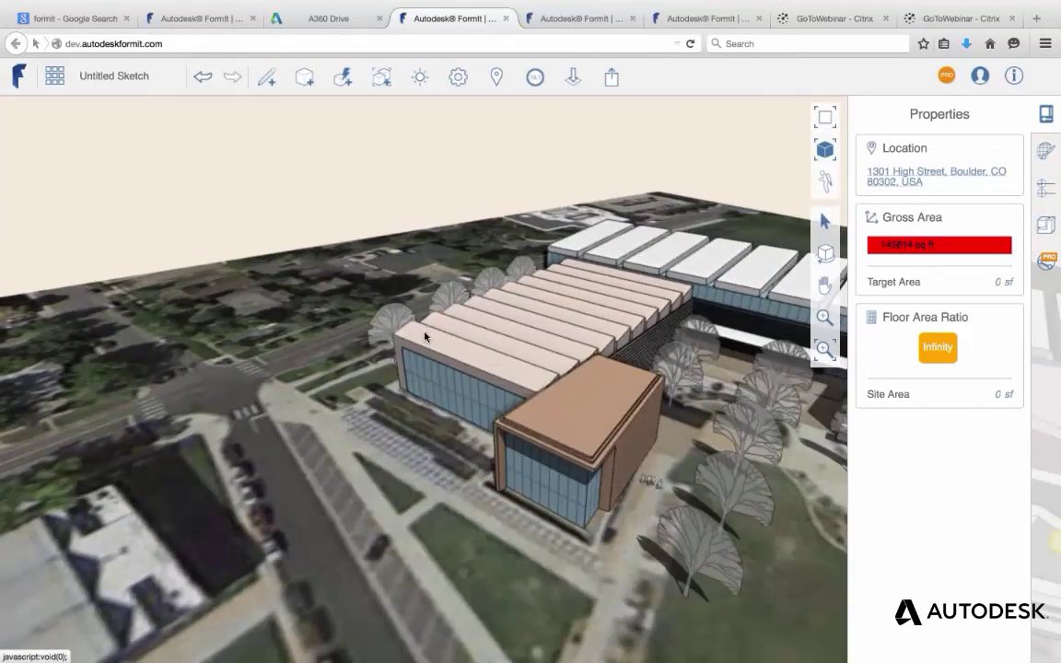
{"action": "middle_click_drag", "start_coordinate": [679, 398], "coordinate": [459, 297]}
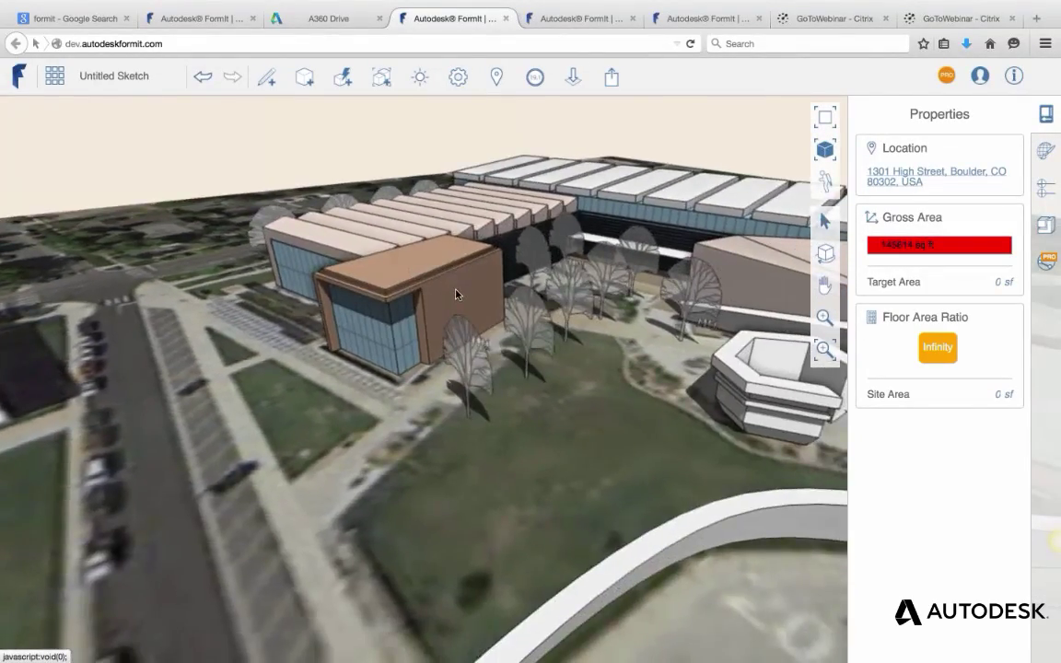
{"action": "scroll", "coordinate": [616, 369], "scroll_direction": "up", "scroll_amount": 5}
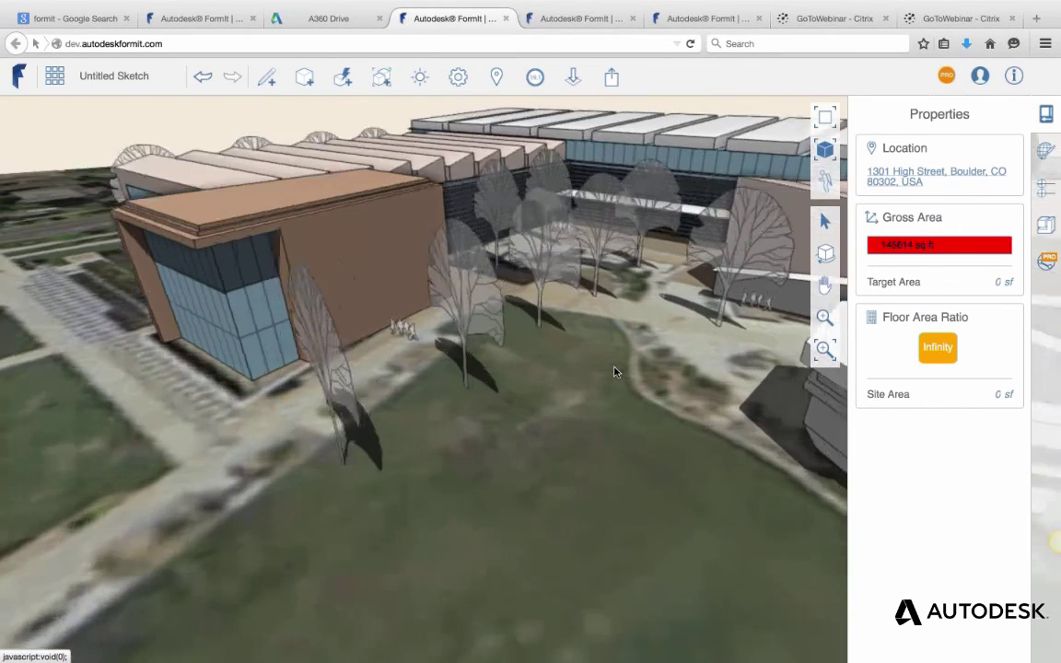
{"action": "middle_click_drag", "start_coordinate": [601, 384], "coordinate": [547, 408]}
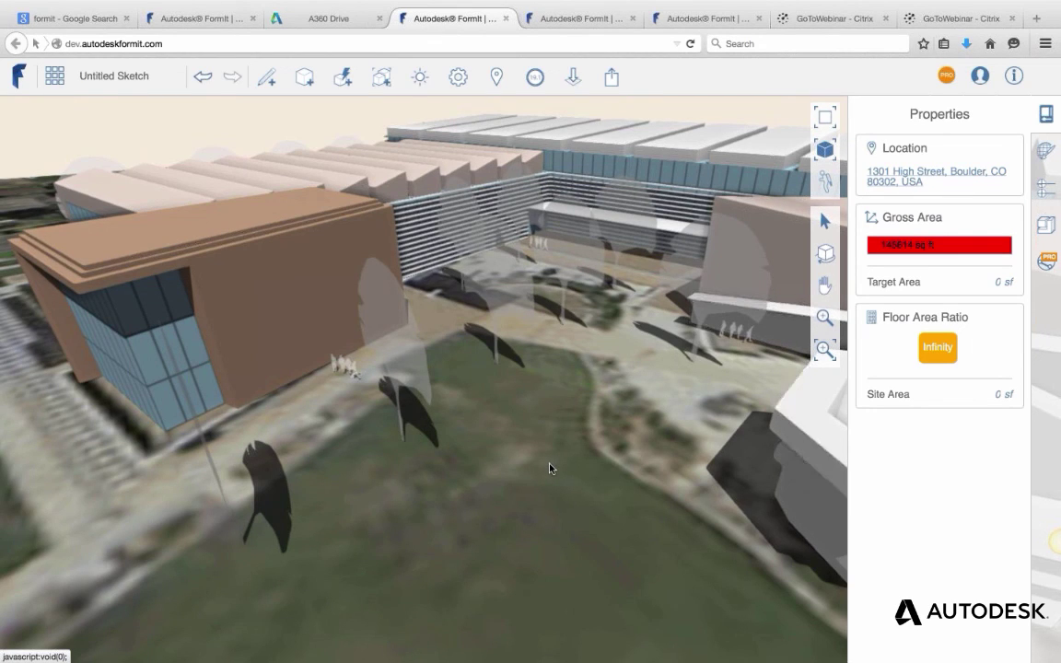
{"action": "mouse_move", "coordinate": [563, 469]}
{"action": "middle_mouse_down"}
{"action": "mouse_move", "coordinate": [565, 516]}
{"action": "mouse_move", "coordinate": [562, 486]}
{"action": "middle_mouse_up"}
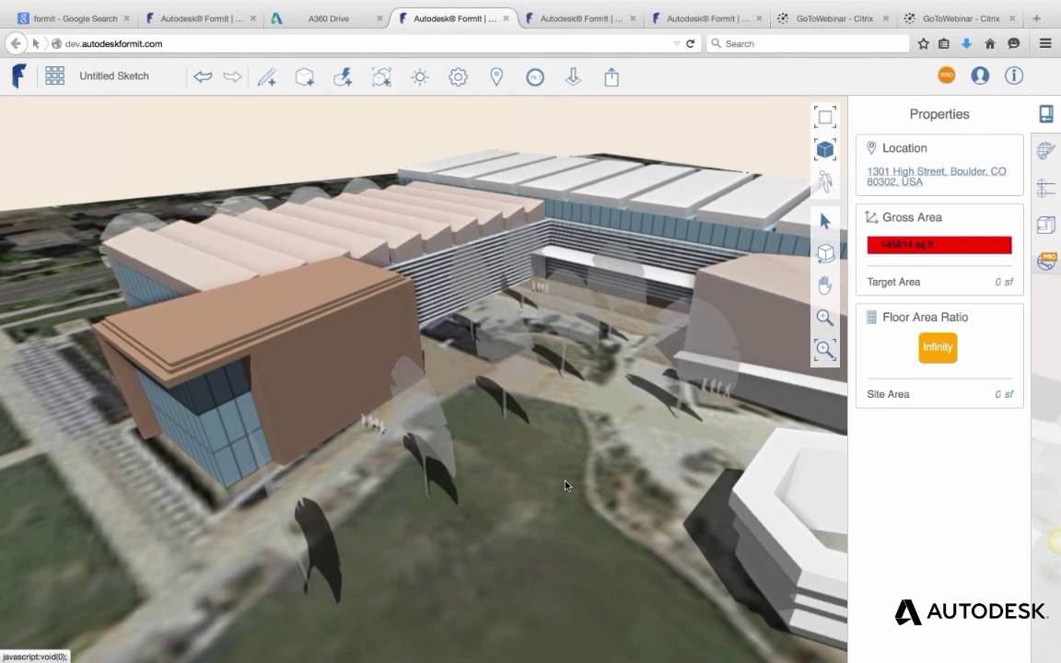
{"action": "middle_click_drag", "start_coordinate": [581, 490], "coordinate": [608, 513]}
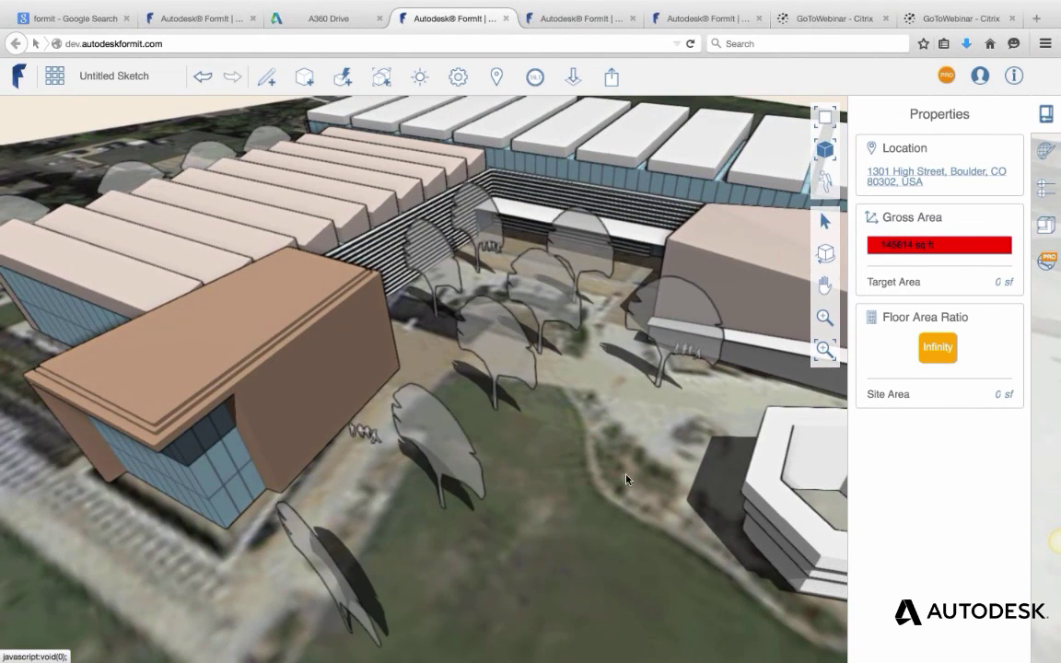
{"action": "middle_click_drag", "start_coordinate": [563, 497], "coordinate": [594, 451]}
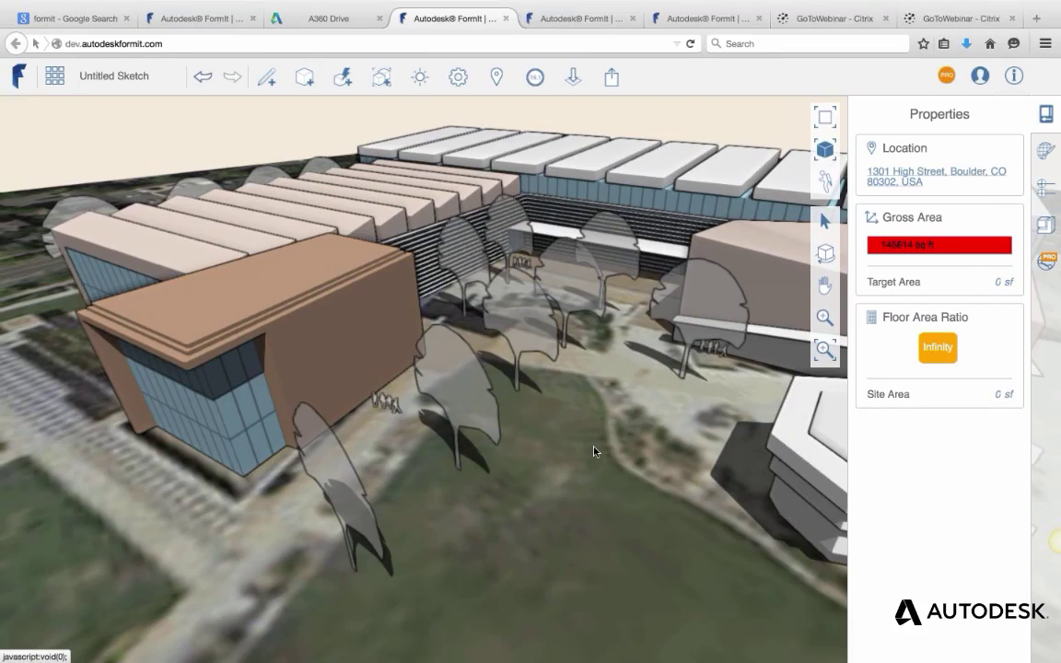